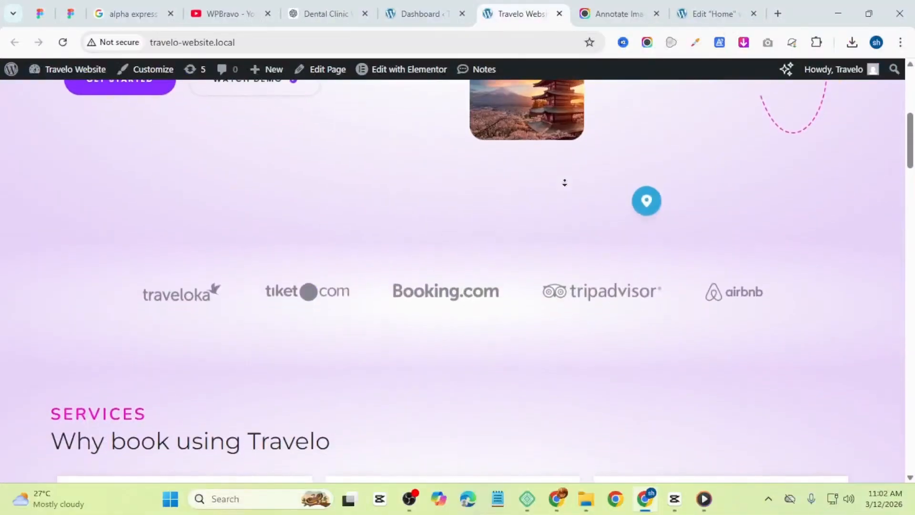
# Step: Scroll through the travel website's home page previews to review its sections
pyautogui.scroll(-5, 564, 183)
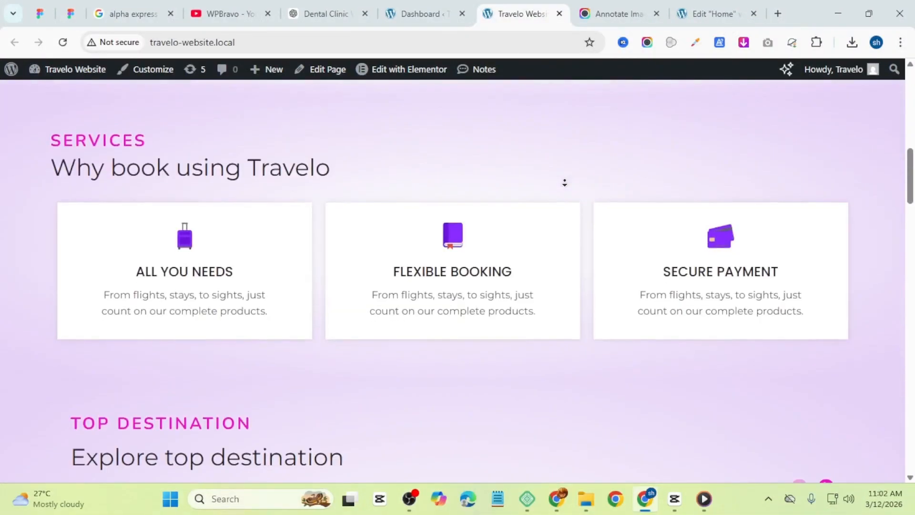
pyautogui.scroll(-5, 564, 182)
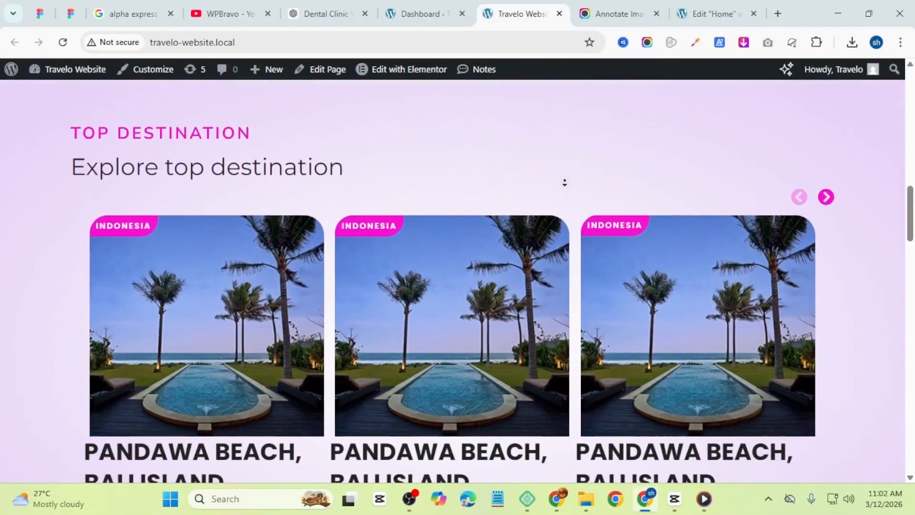
pyautogui.scroll(-10, 565, 183)
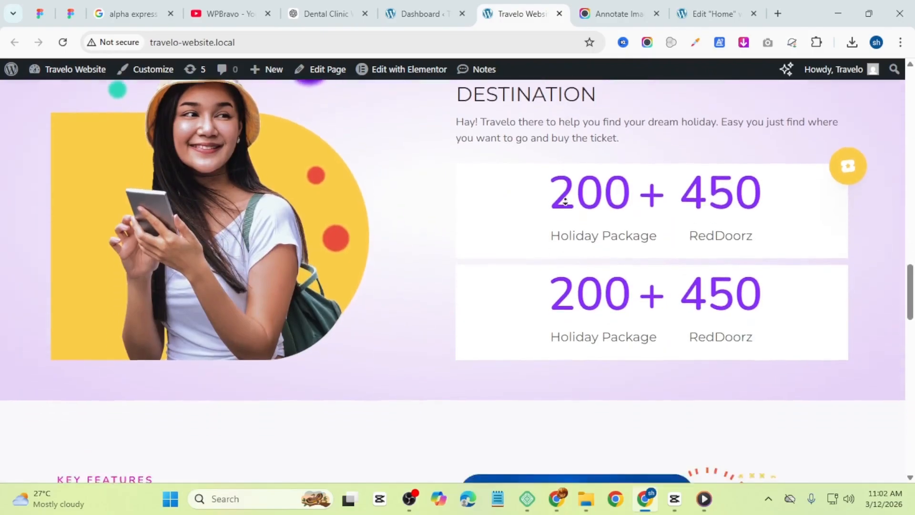
pyautogui.scroll(-10, 565, 202)
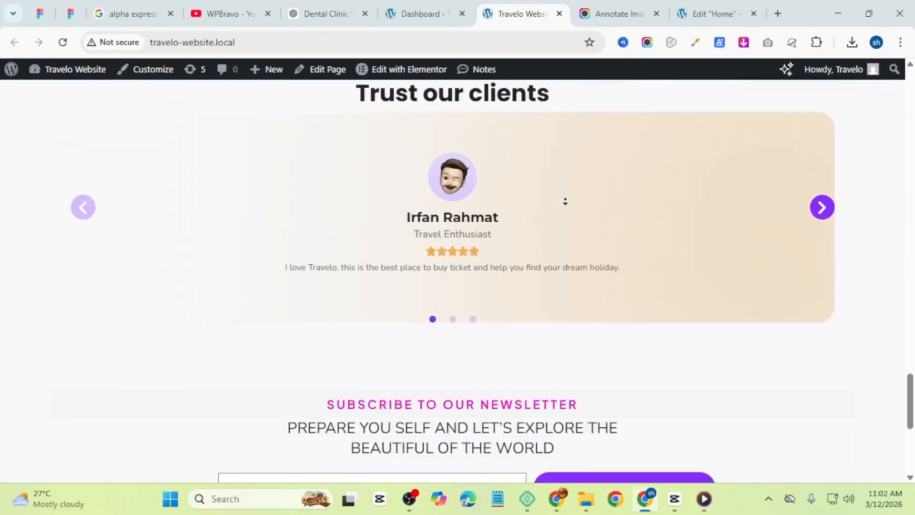
pyautogui.scroll(-7, 565, 202)
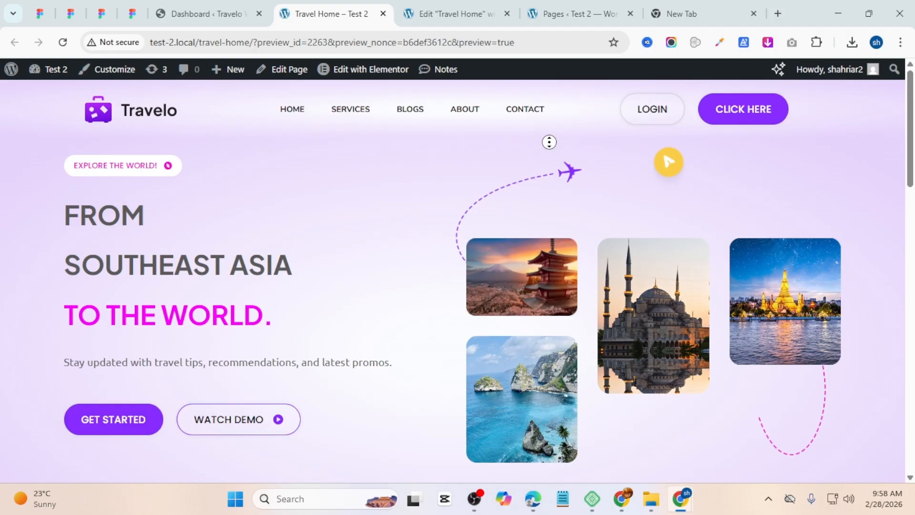
pyautogui.scroll(-1, 508, 184)
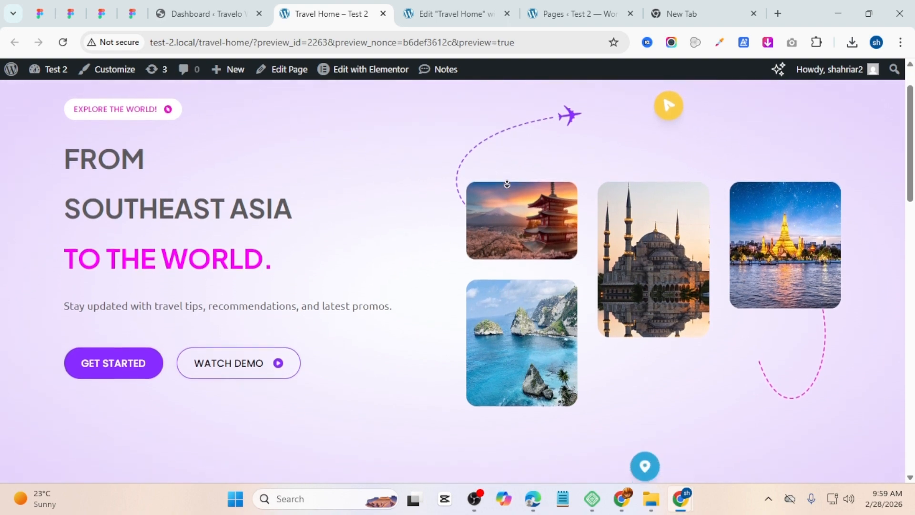
pyautogui.scroll(-3, 507, 184)
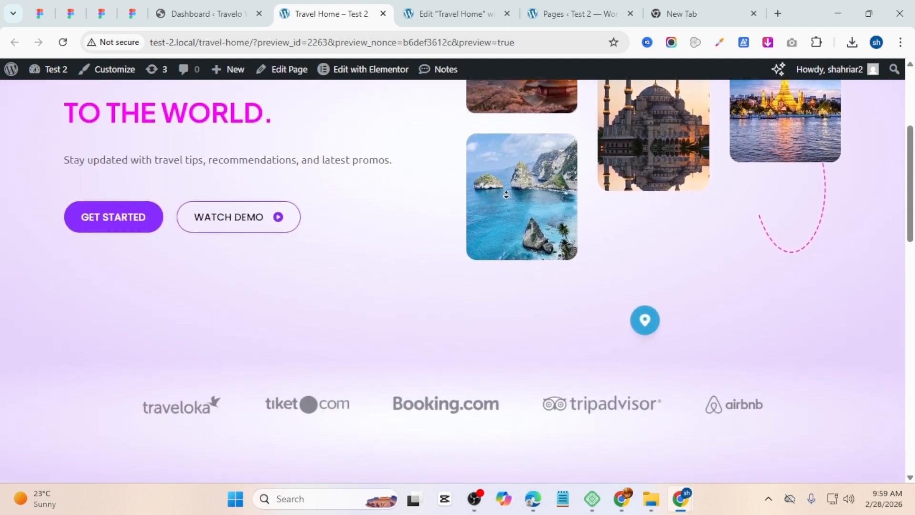
pyautogui.scroll(-16, 507, 195)
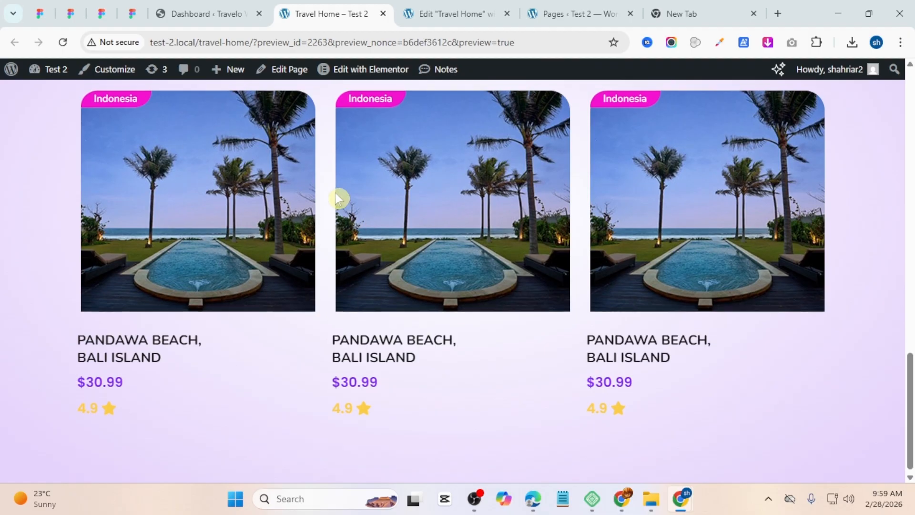
pyautogui.scroll(10, 338, 198)
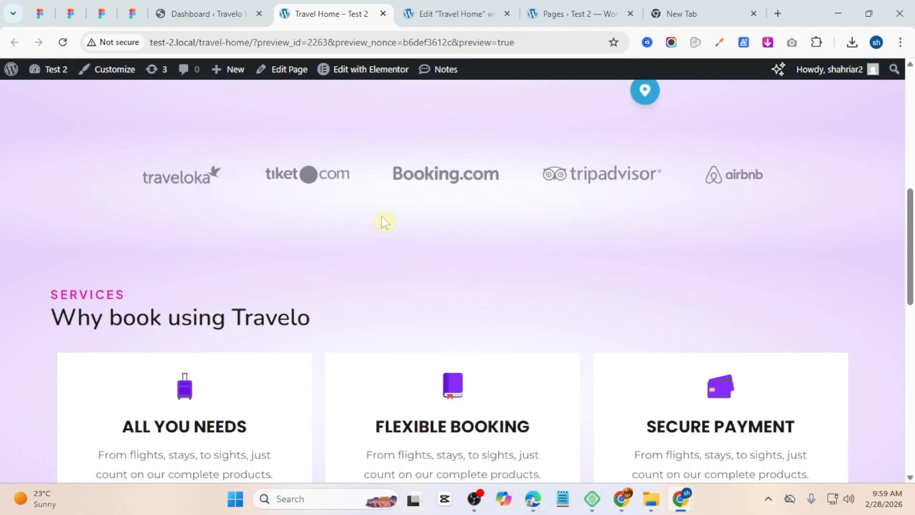
pyautogui.scroll(5, 381, 219)
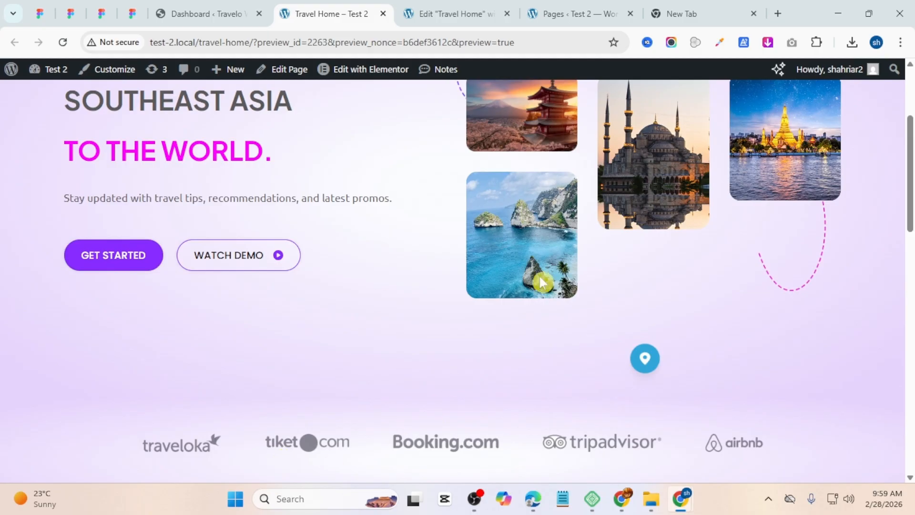
# Step: Open the Add Themes page from the Travelo Website dashboard's theme settings
pyautogui.click(219, 11)
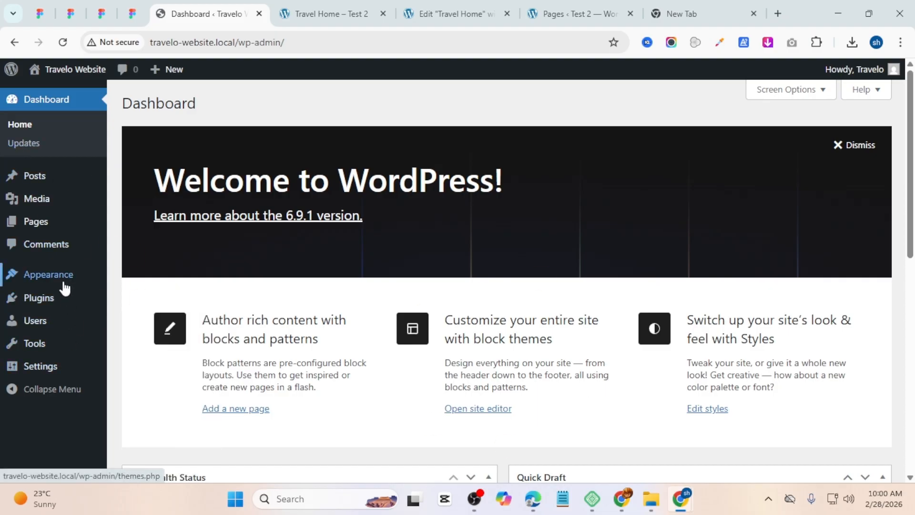
pyautogui.moveTo(63, 282)
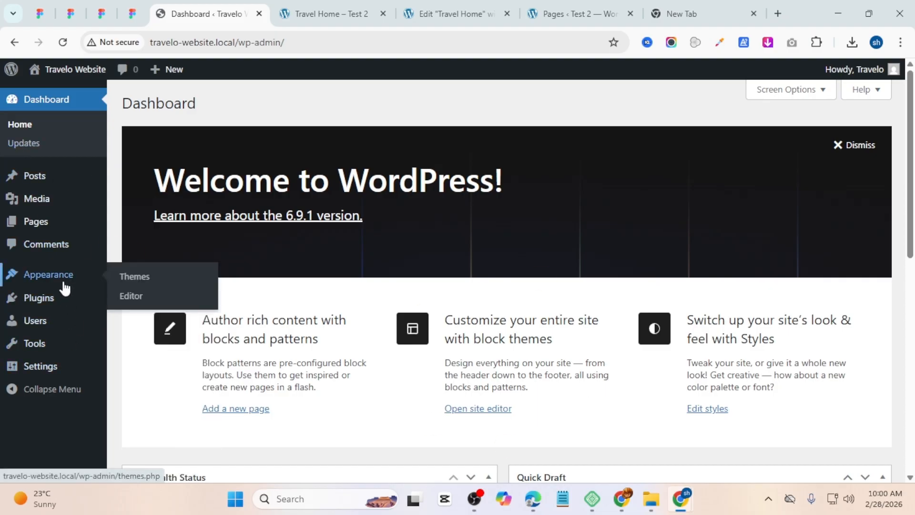
pyautogui.click(146, 277)
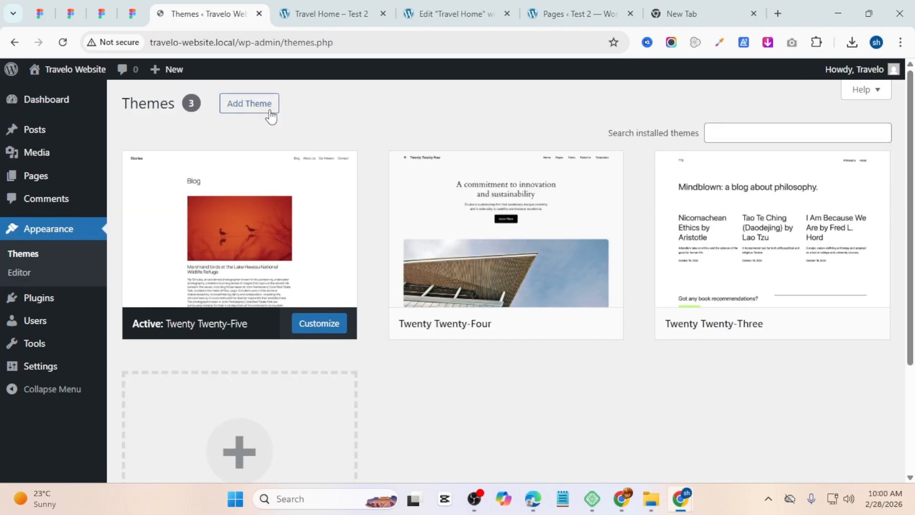
pyautogui.click(270, 111)
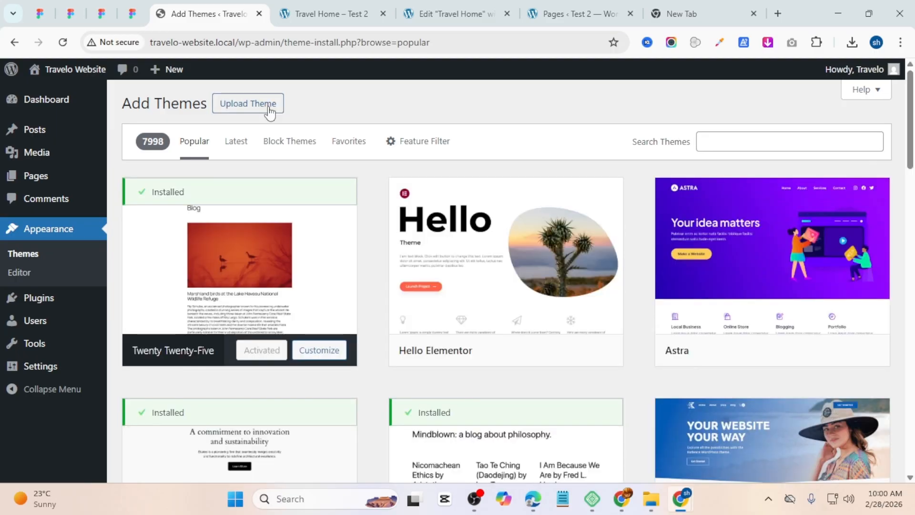
# Step: Install and activate the Astra theme
pyautogui.moveTo(697, 335)
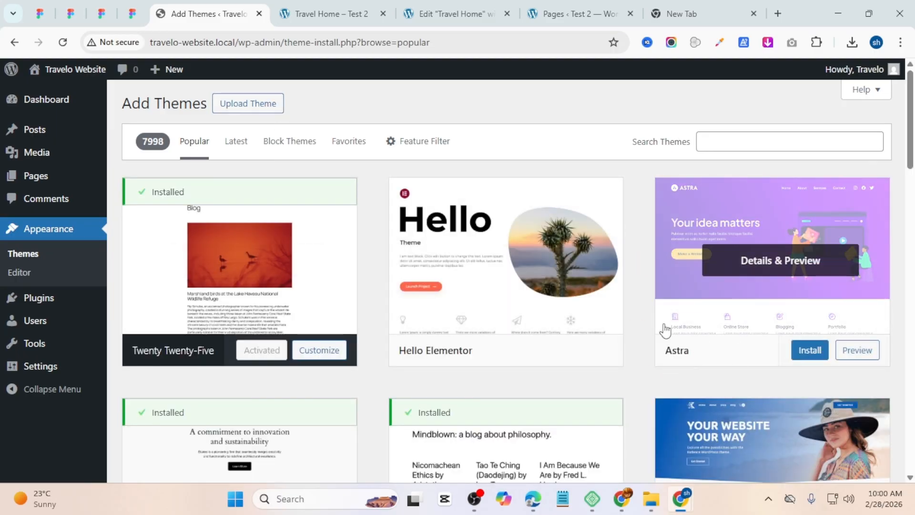
pyautogui.click(804, 353)
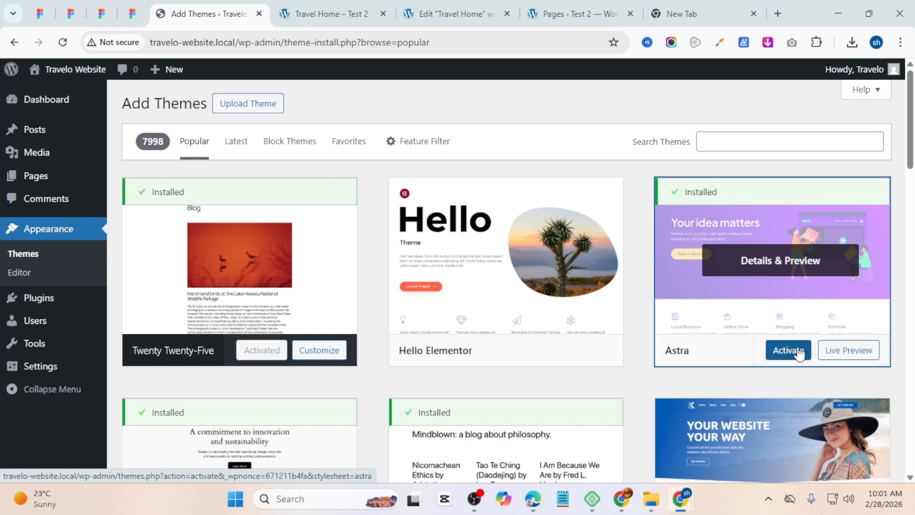
pyautogui.click(800, 352)
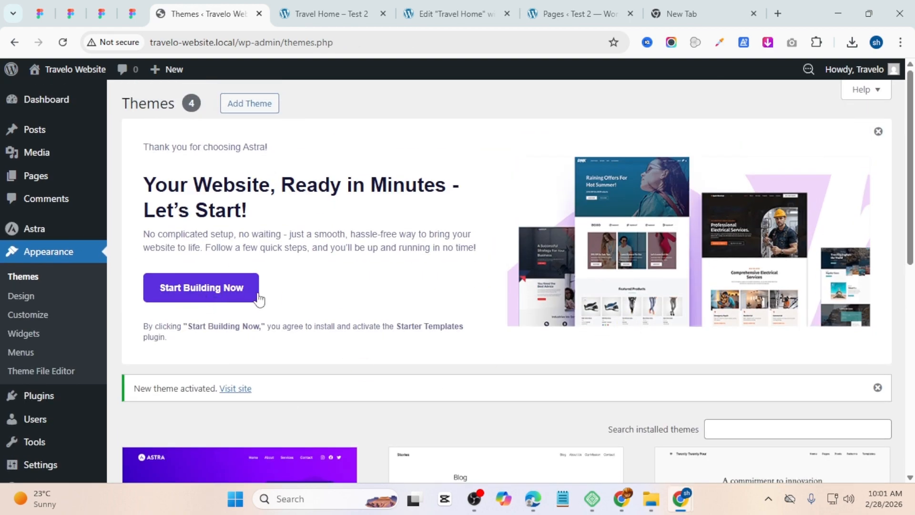
# Step: Start the Astra guided setup and move past its welcome screen
pyautogui.scroll(-2, 258, 286)
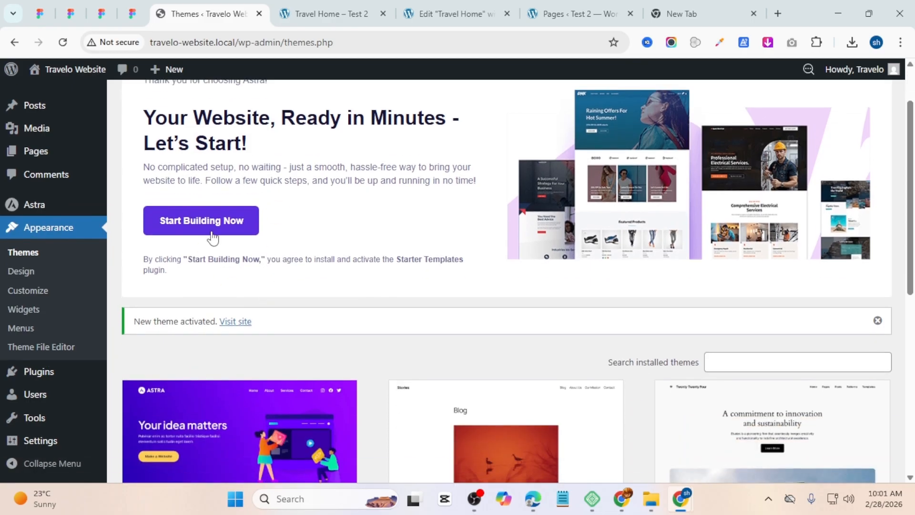
pyautogui.click(212, 237)
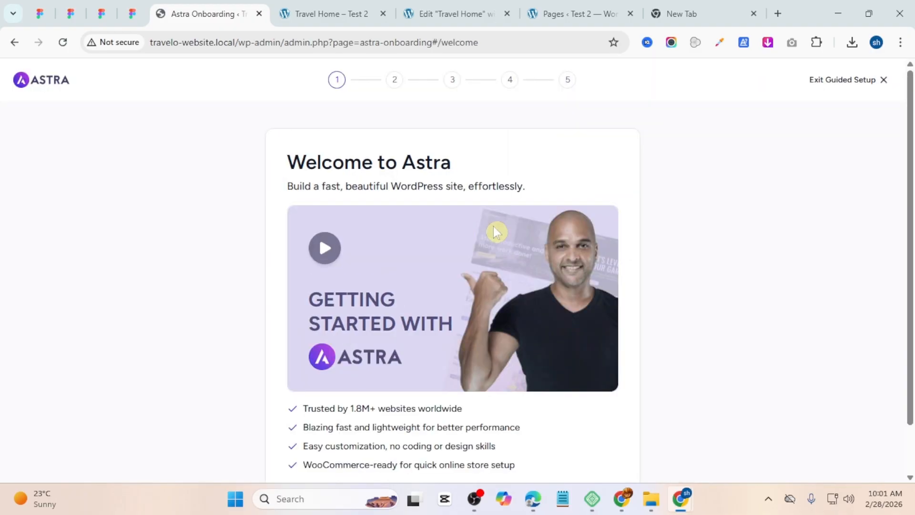
pyautogui.scroll(-1, 533, 229)
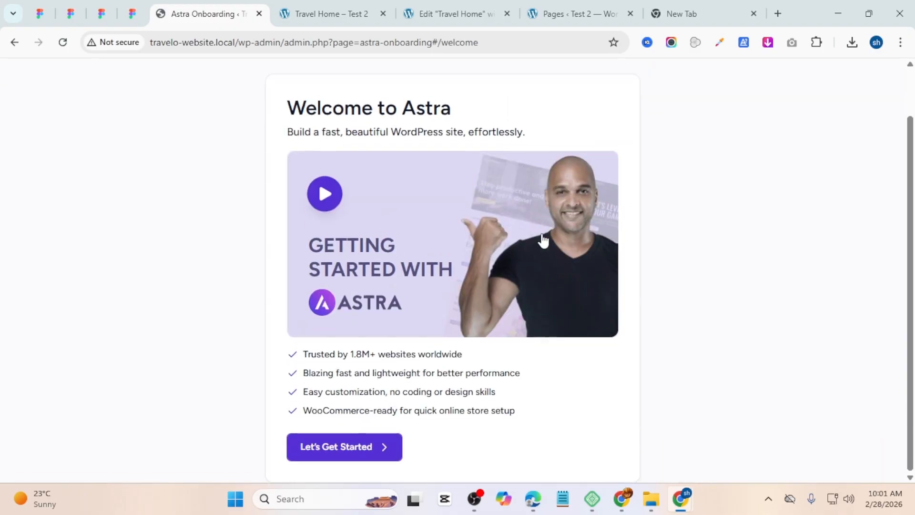
pyautogui.click(346, 453)
# Step: Skip the user details and feature steps of the Astra setup and choose to build with Classic Starter Templates
pyautogui.scroll(-1, 453, 441)
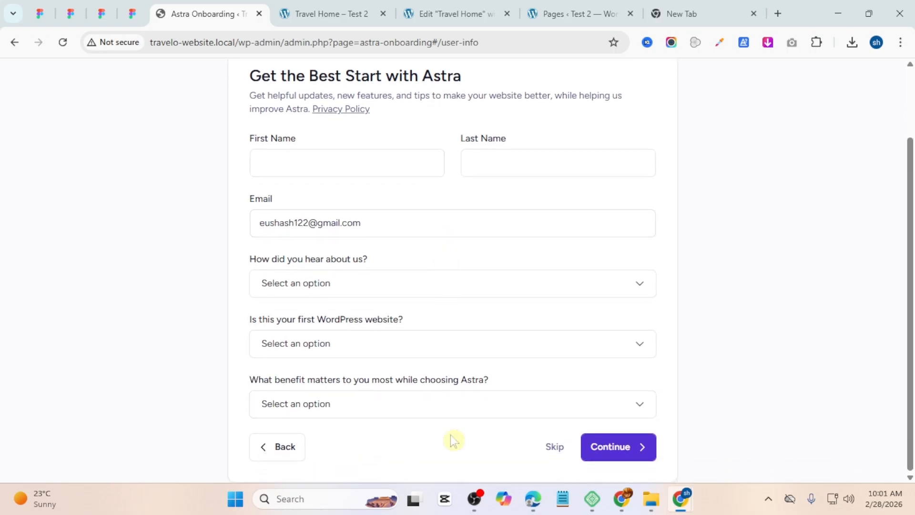
pyautogui.click(556, 448)
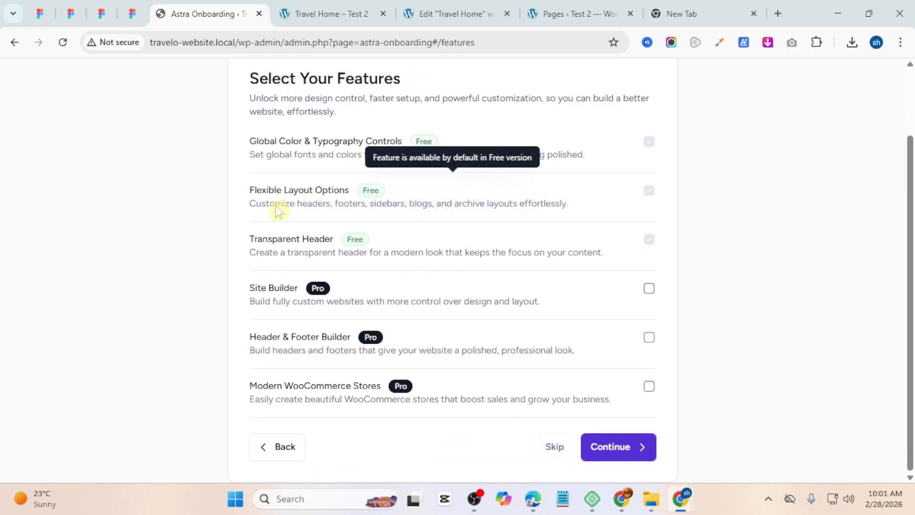
pyautogui.click(552, 446)
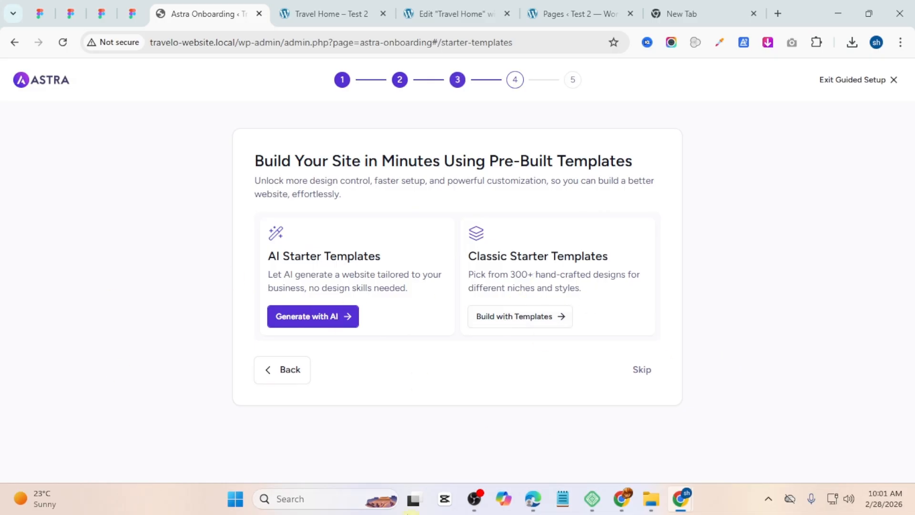
pyautogui.click(523, 315)
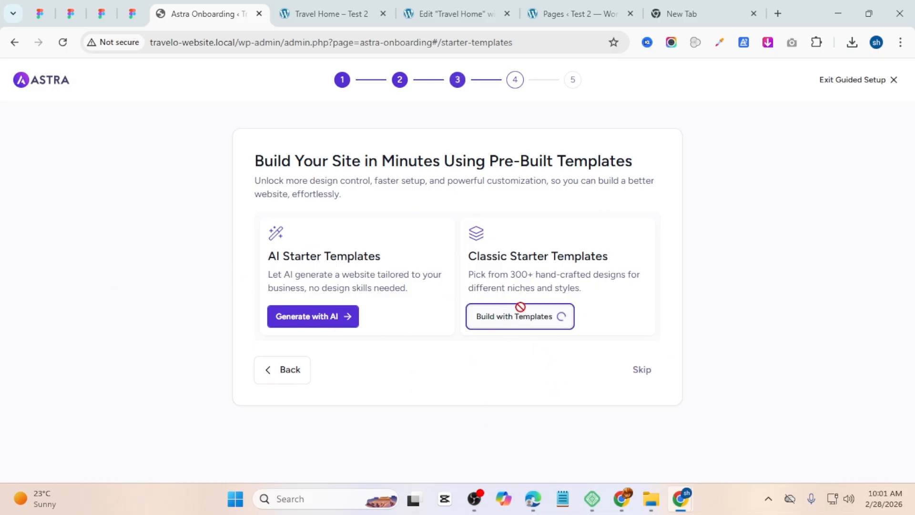
pyautogui.click(517, 343)
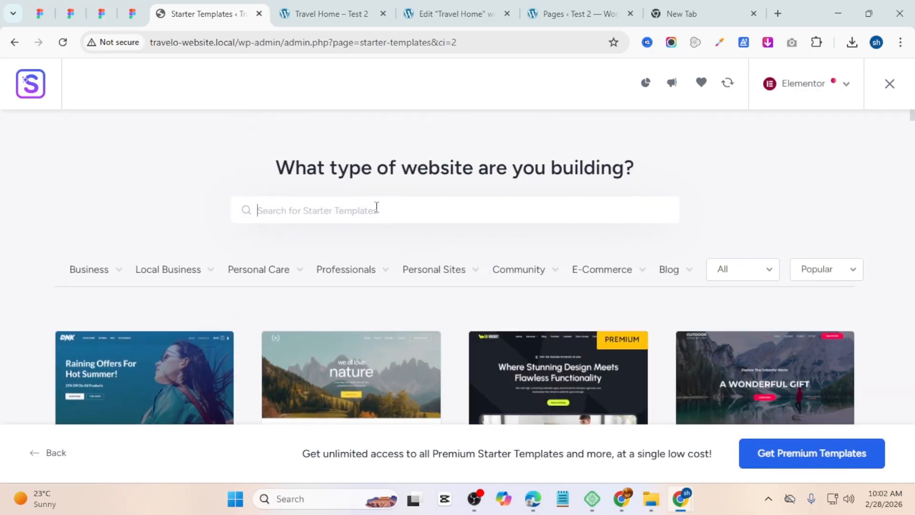
# Step: Search the starter templates for Travel and select the Travel & Tourism template
pyautogui.write('Travel')
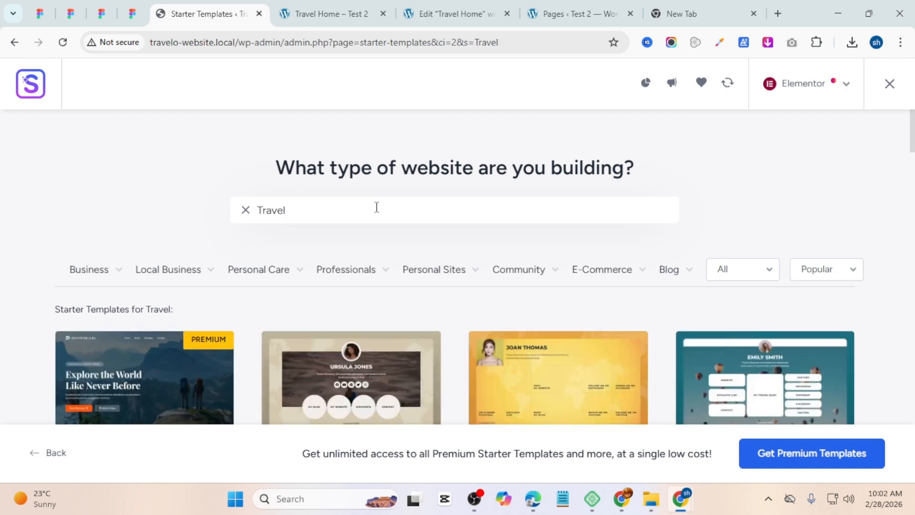
pyautogui.scroll(-2, 375, 206)
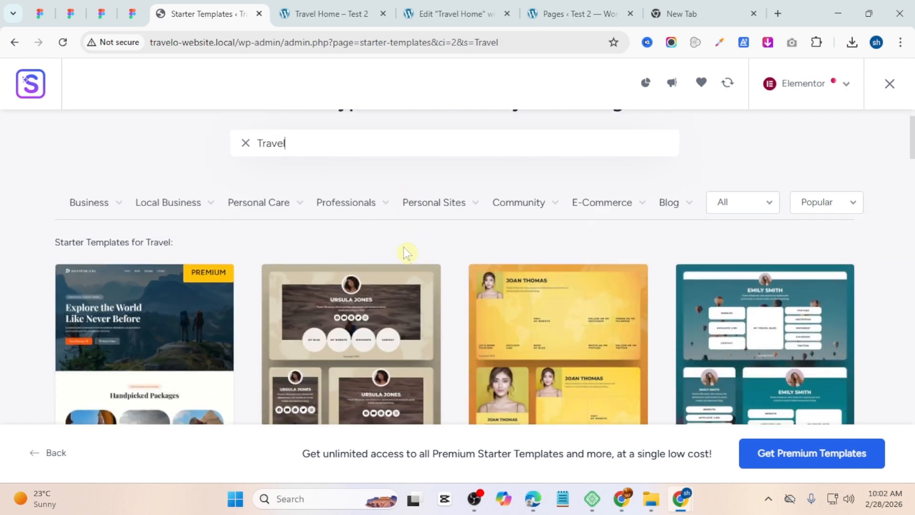
pyautogui.moveTo(340, 221)
pyautogui.scroll(-3, 339, 214)
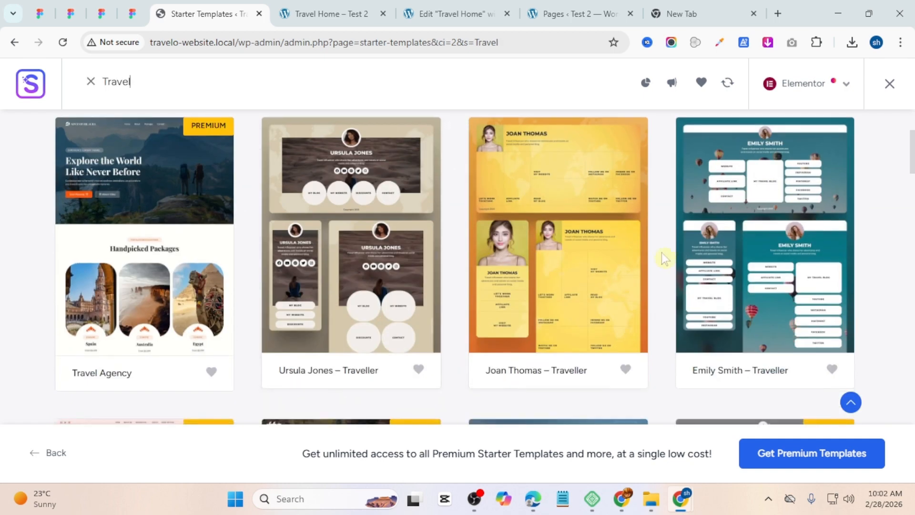
pyautogui.scroll(-5, 339, 212)
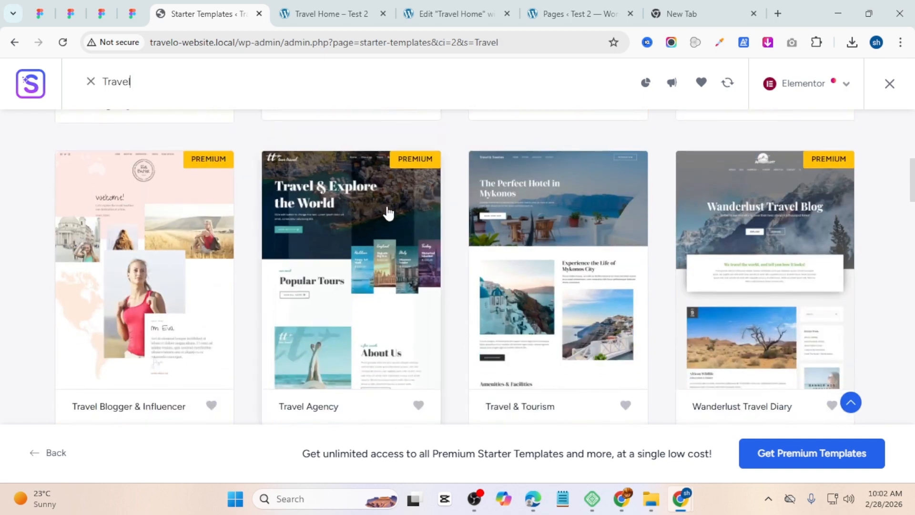
pyautogui.scroll(-10, 495, 275)
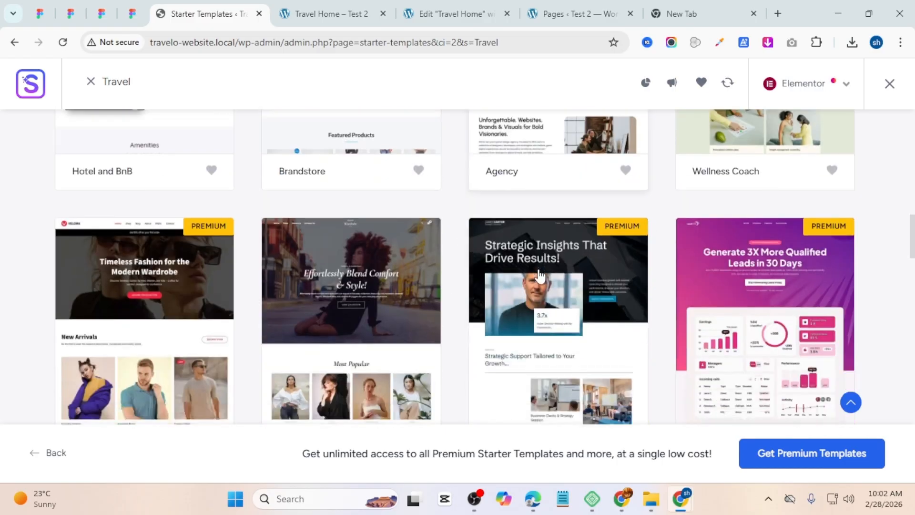
pyautogui.scroll(9, 551, 286)
pyautogui.scroll(4, 593, 299)
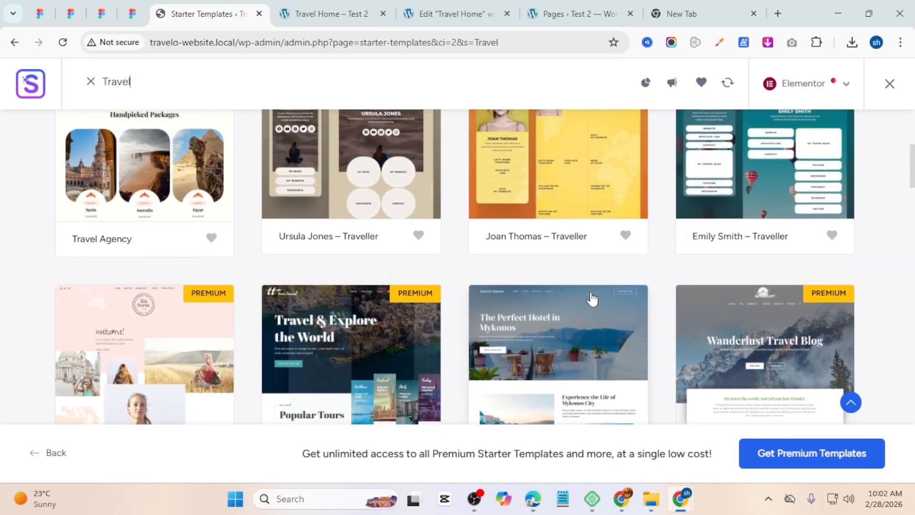
pyautogui.scroll(-3, 591, 300)
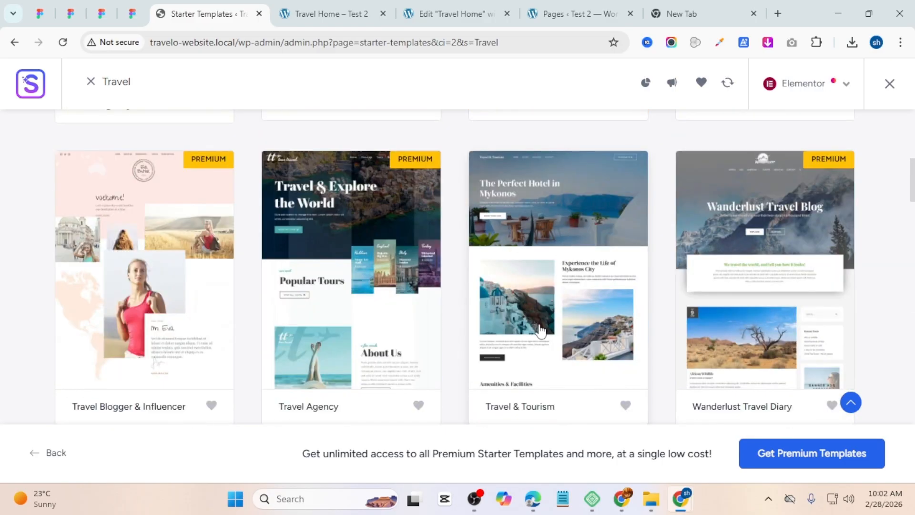
pyautogui.click(540, 266)
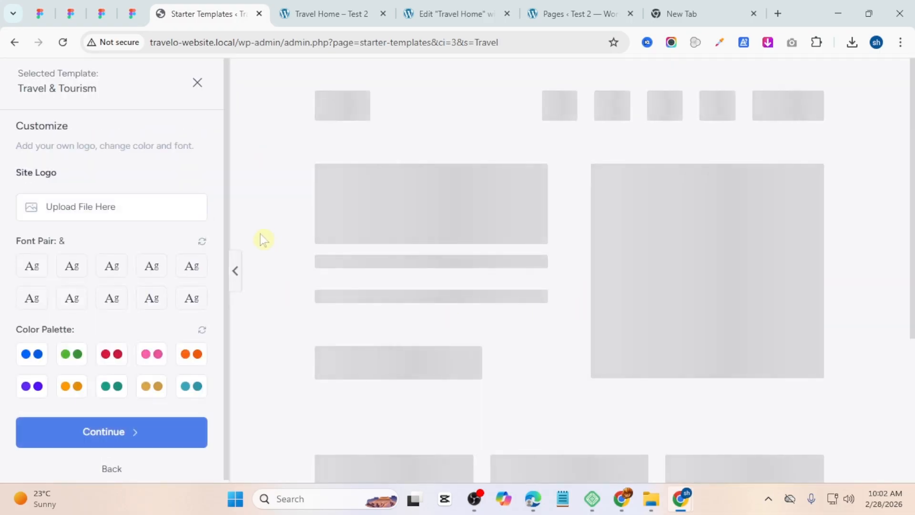
# Step: Continue past the template customization with the default font pair and color palette
pyautogui.scroll(-1, 14, 262)
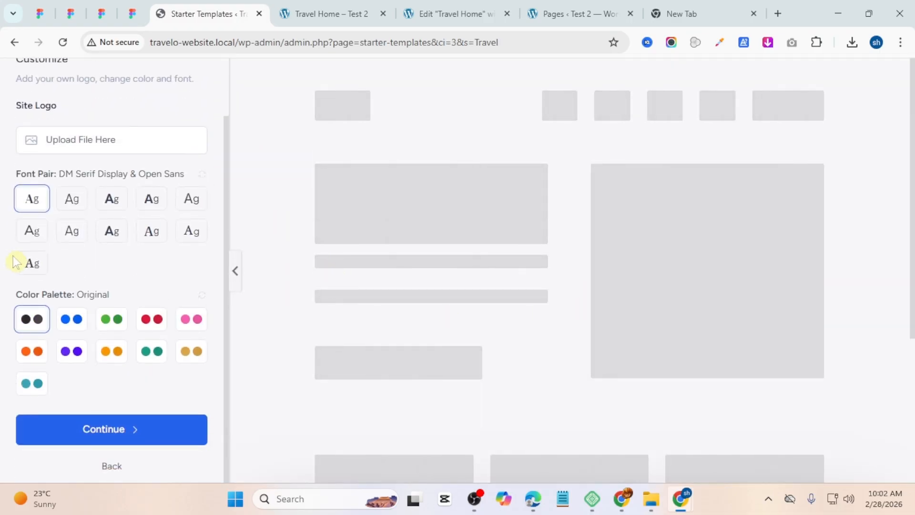
pyautogui.click(112, 439)
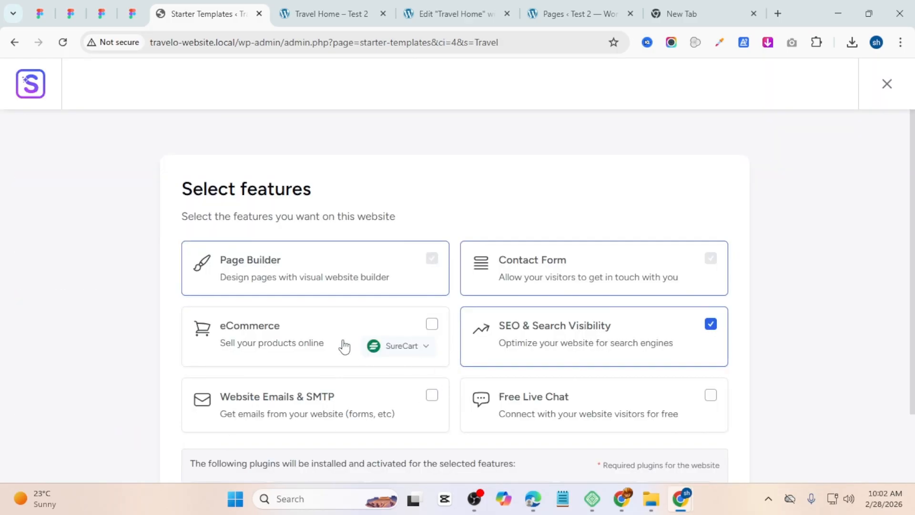
# Step: Deselect SEO & Search Visibility among the site features and continue
pyautogui.scroll(-3, 351, 348)
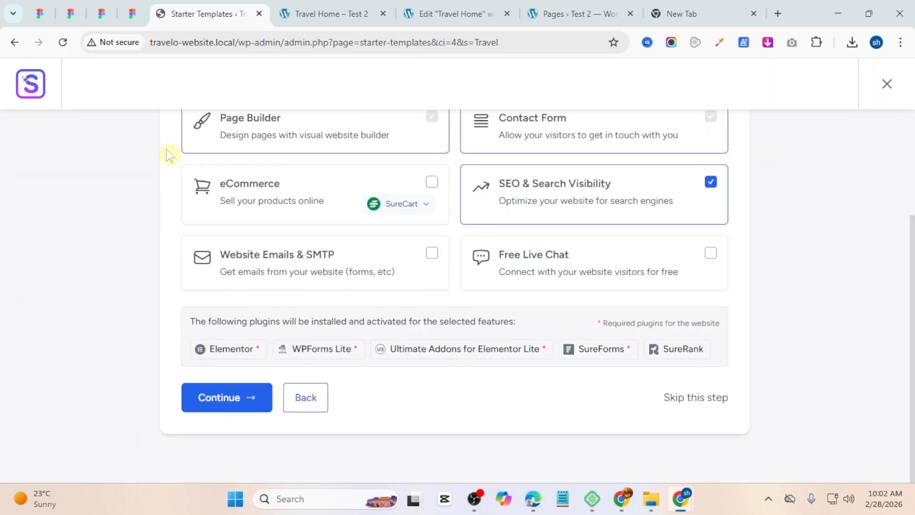
pyautogui.click(711, 184)
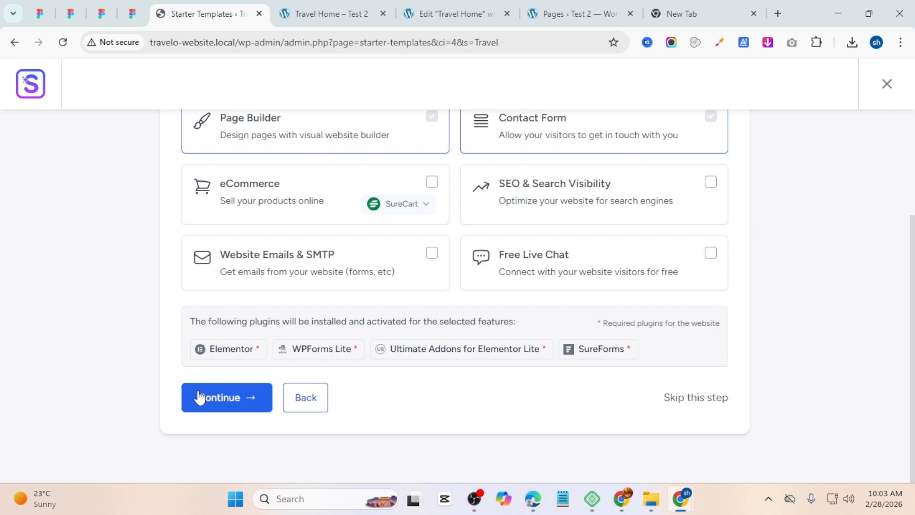
pyautogui.click(232, 397)
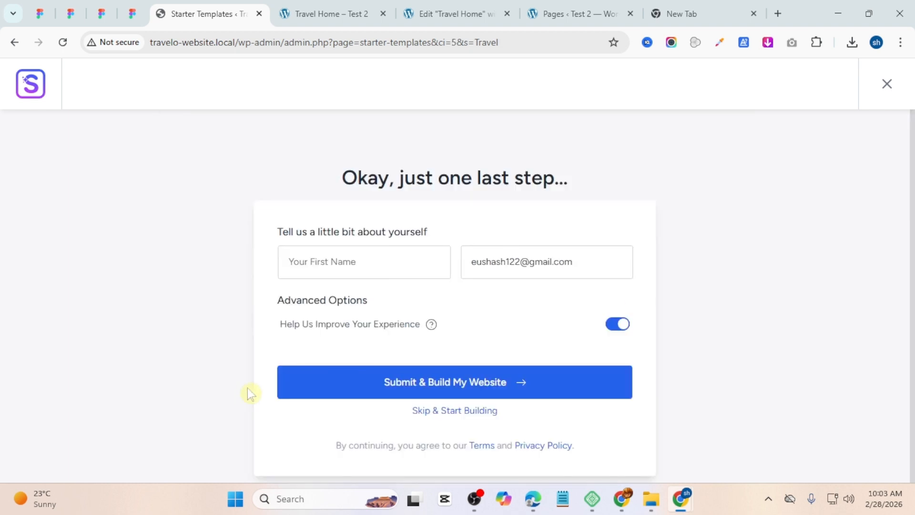
# Step: Skip the personal details to start building the site, and finish the setup once the import completes
pyautogui.click(440, 418)
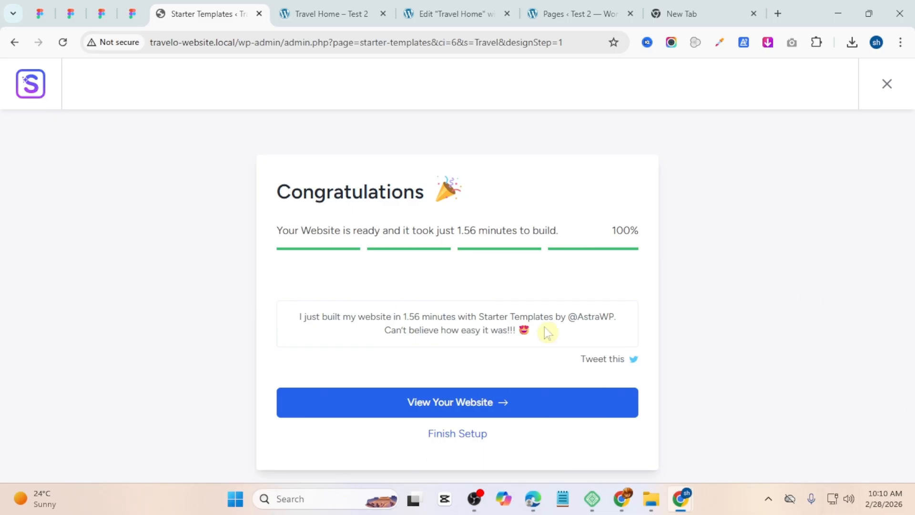
pyautogui.click(453, 435)
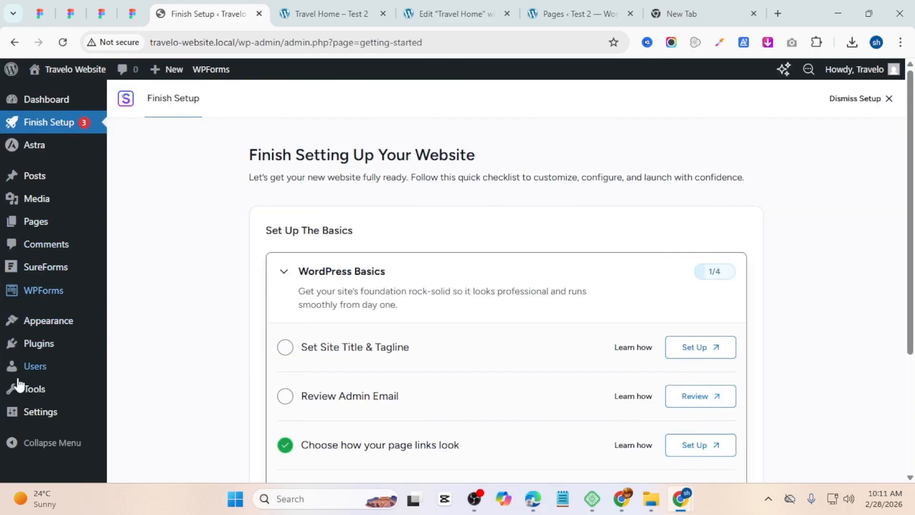
# Step: Deactivate the SureForms and WPForms Lite plugins from the installed plugins list
pyautogui.moveTo(58, 349)
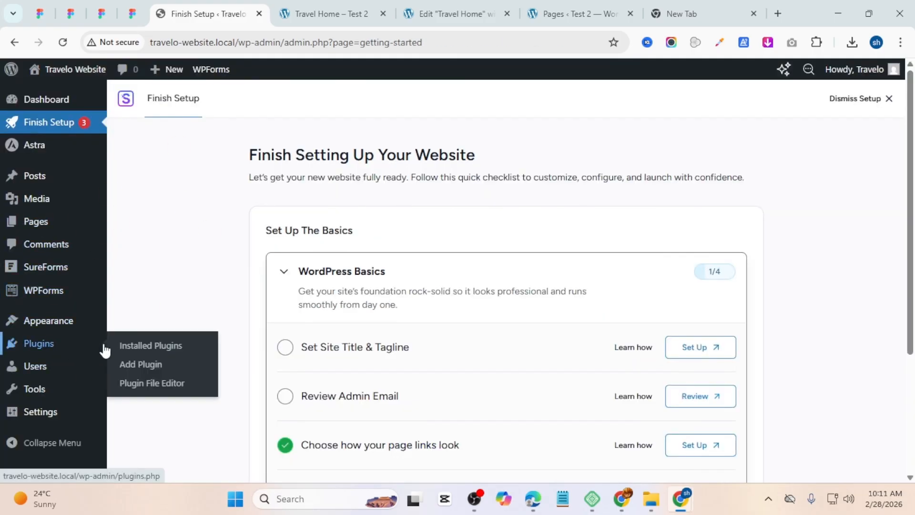
pyautogui.click(168, 352)
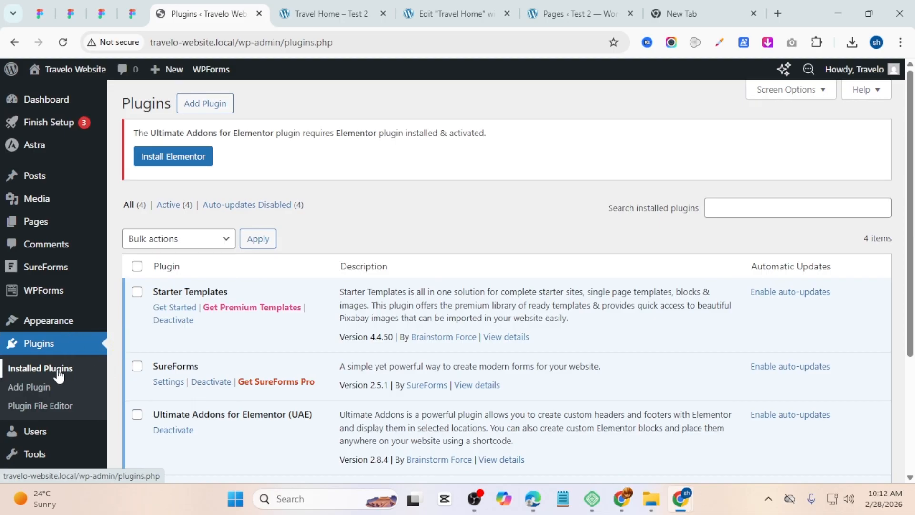
pyautogui.scroll(-3, 250, 237)
pyautogui.scroll(1, 280, 254)
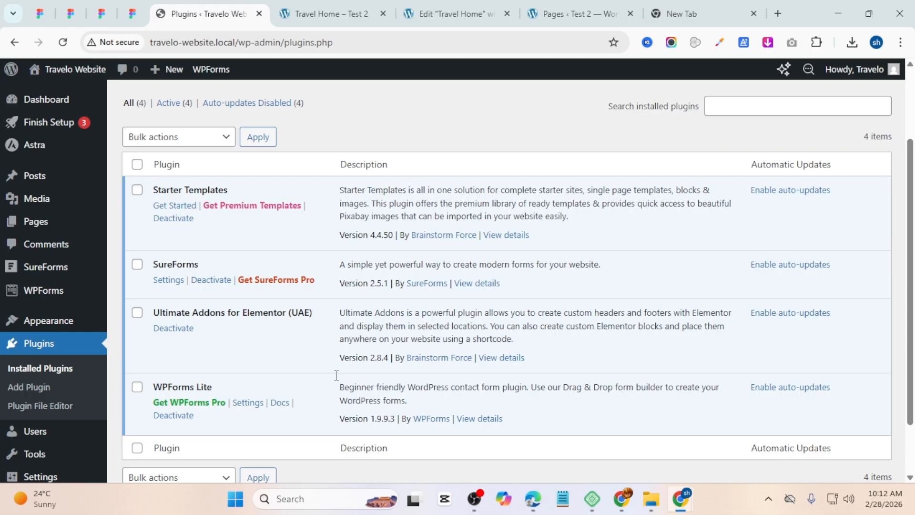
pyautogui.click(136, 264)
pyautogui.click(136, 386)
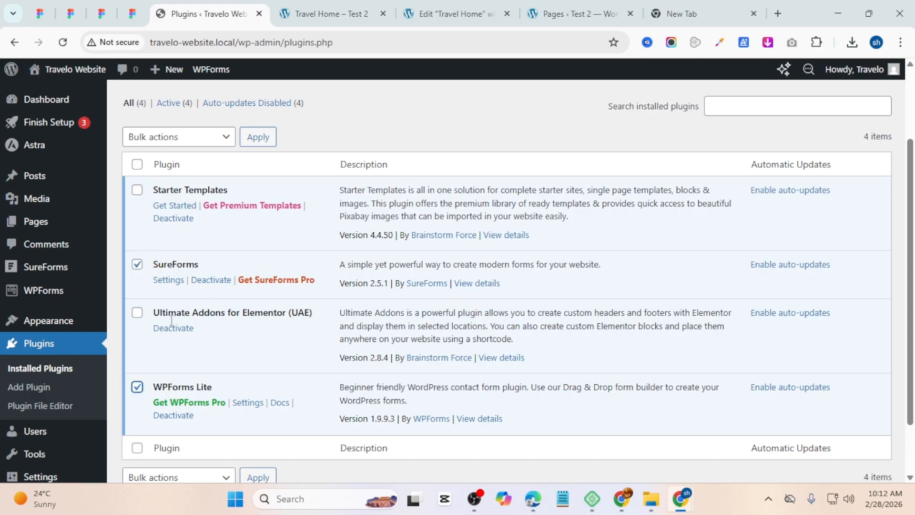
pyautogui.click(179, 138)
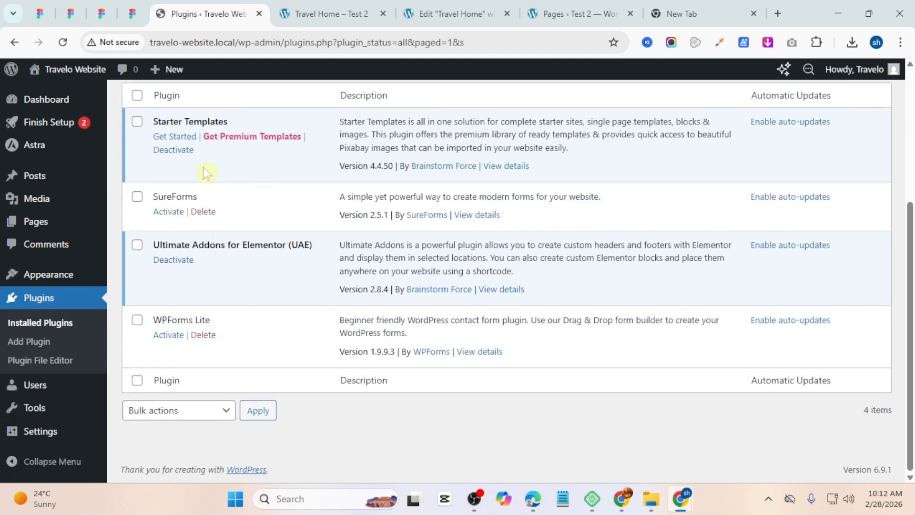
# Step: Bulk delete the SureForms and WPForms Lite plugins
pyautogui.click(137, 196)
pyautogui.scroll(5, 203, 266)
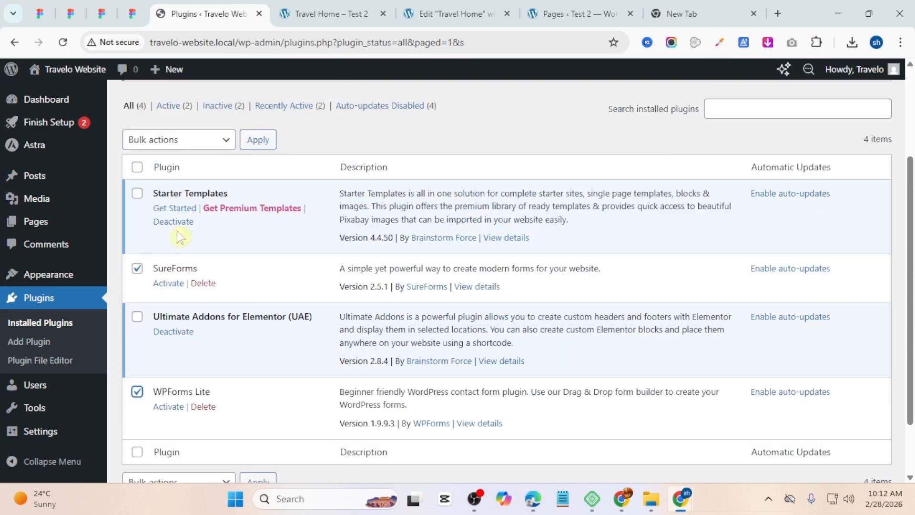
pyautogui.click(179, 268)
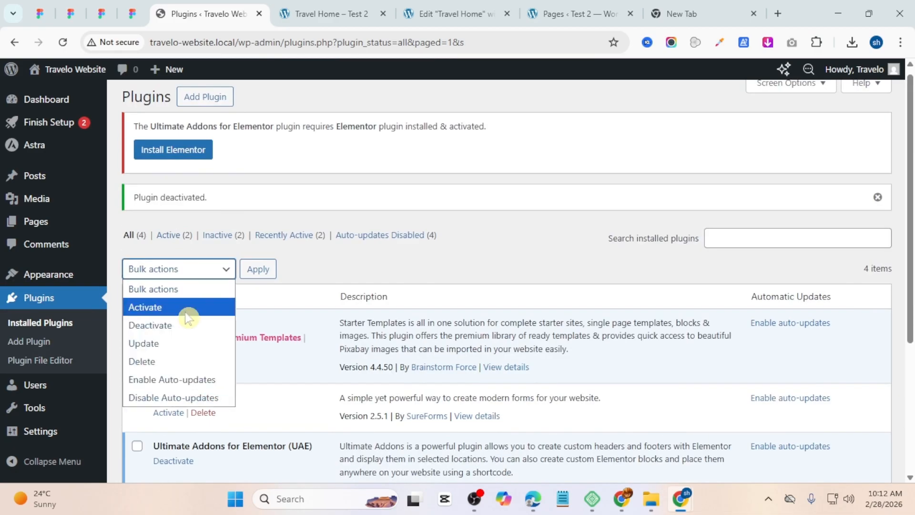
pyautogui.click(173, 361)
pyautogui.click(258, 267)
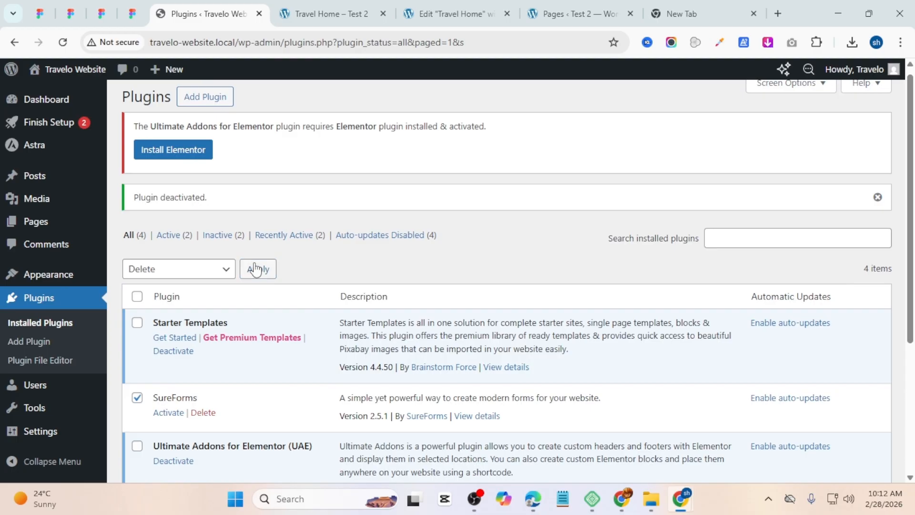
pyautogui.press('Return')
# Step: Search the plugin directory for elementor, then install and activate Elementor Website Builder
pyautogui.scroll(-3, 324, 333)
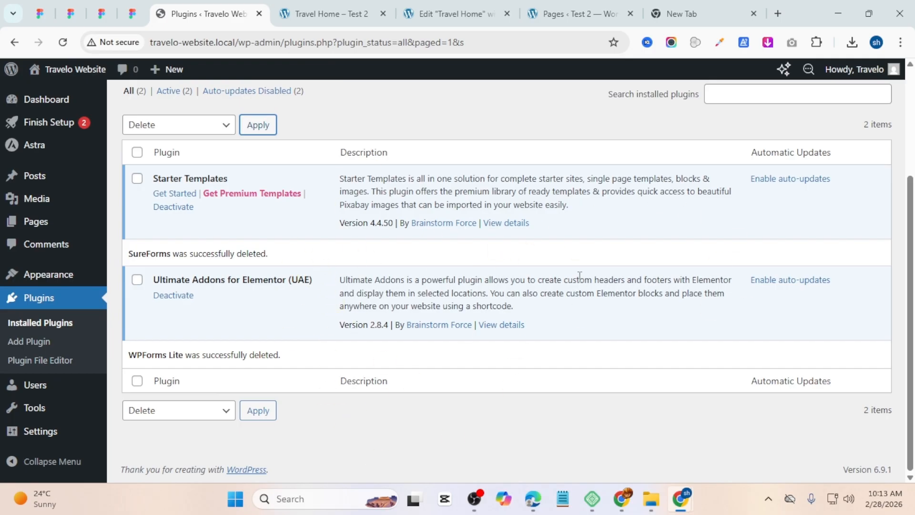
pyautogui.scroll(1, 359, 263)
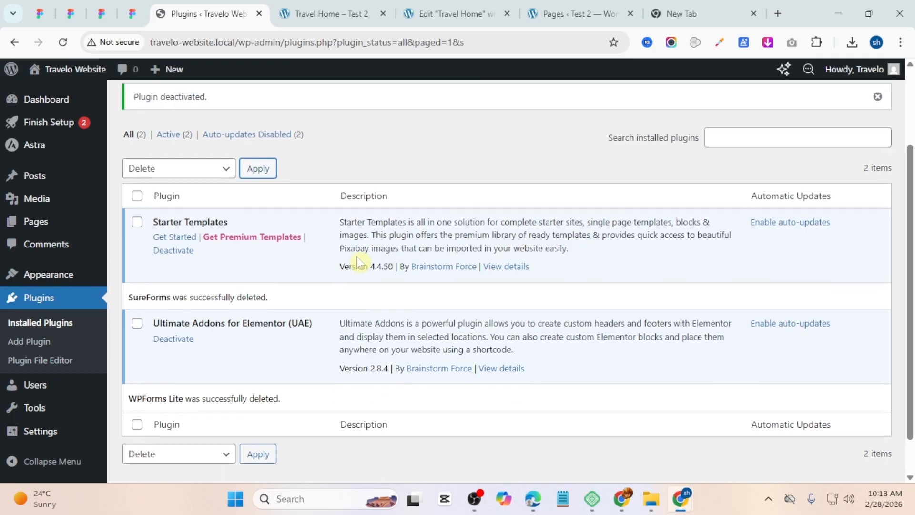
pyautogui.scroll(3, 358, 263)
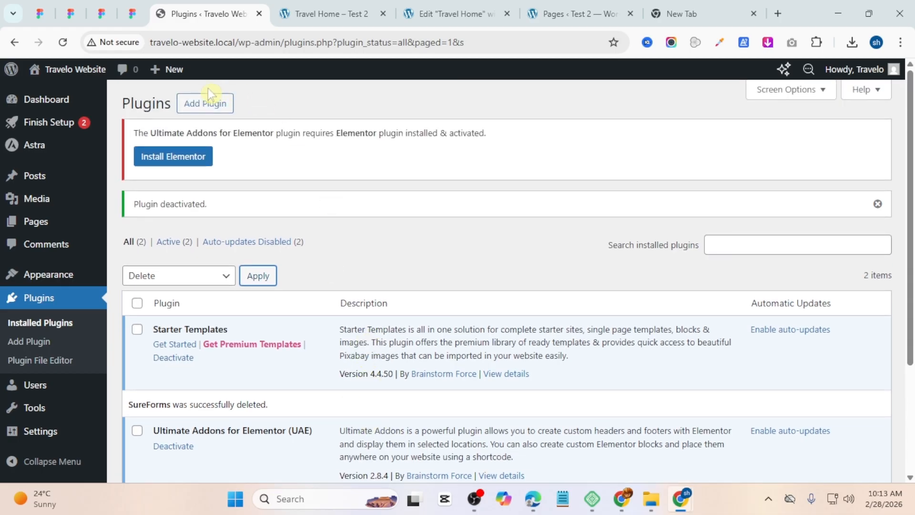
pyautogui.click(206, 102)
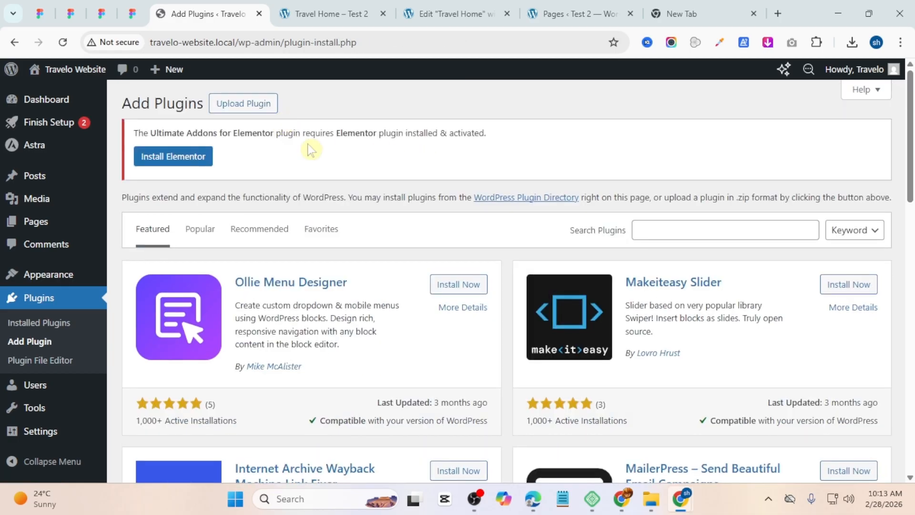
pyautogui.click(672, 227)
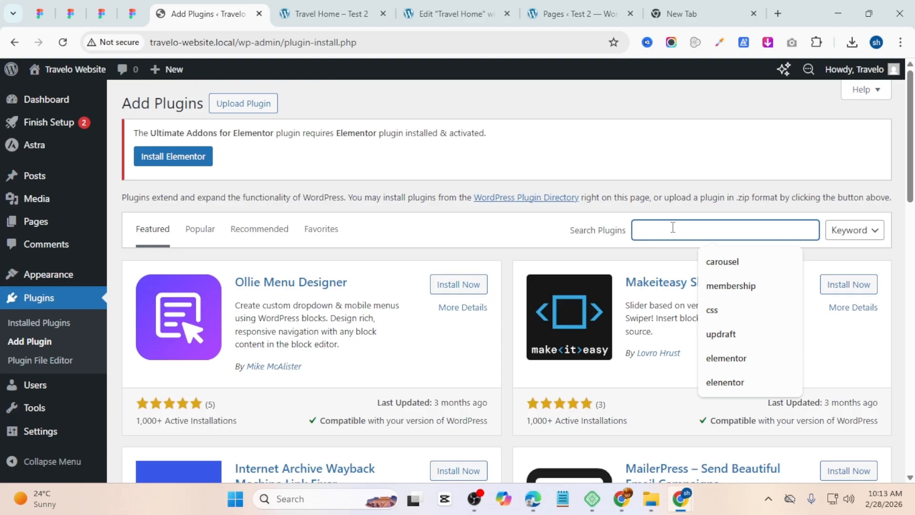
pyautogui.write('elementor')
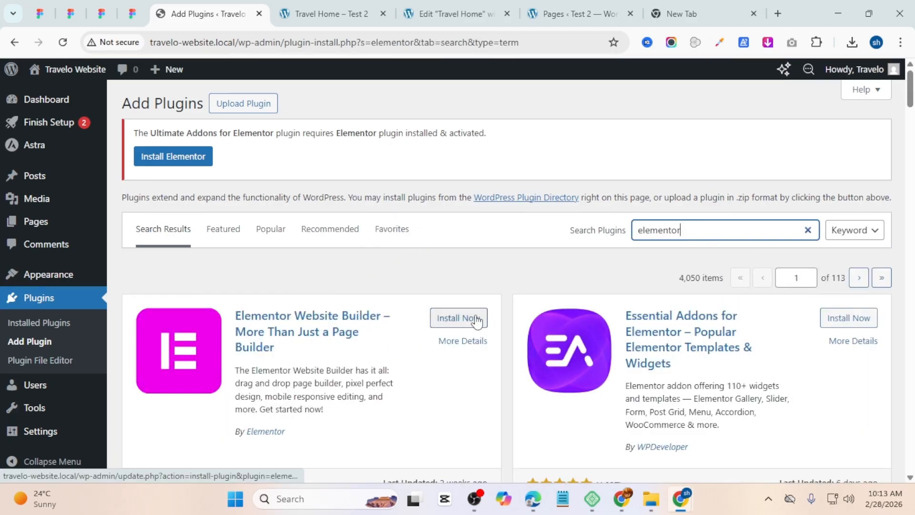
pyautogui.click(476, 319)
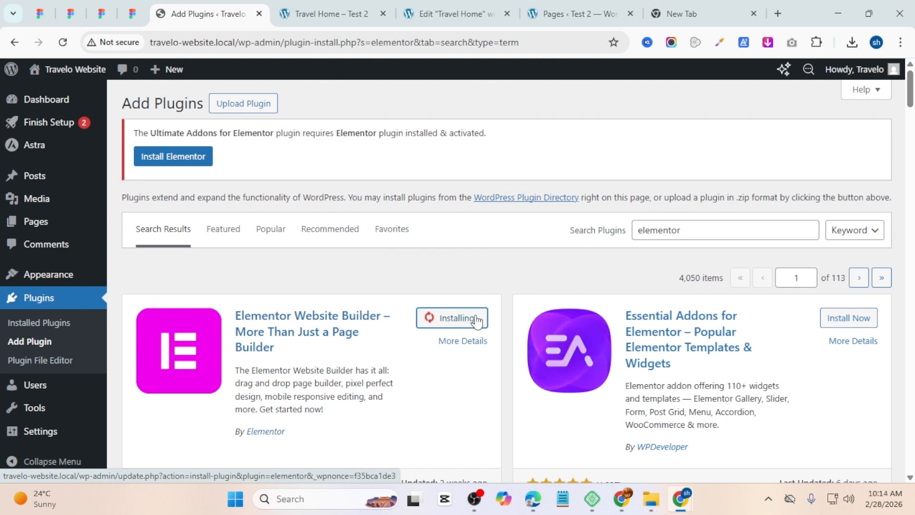
pyautogui.click(475, 318)
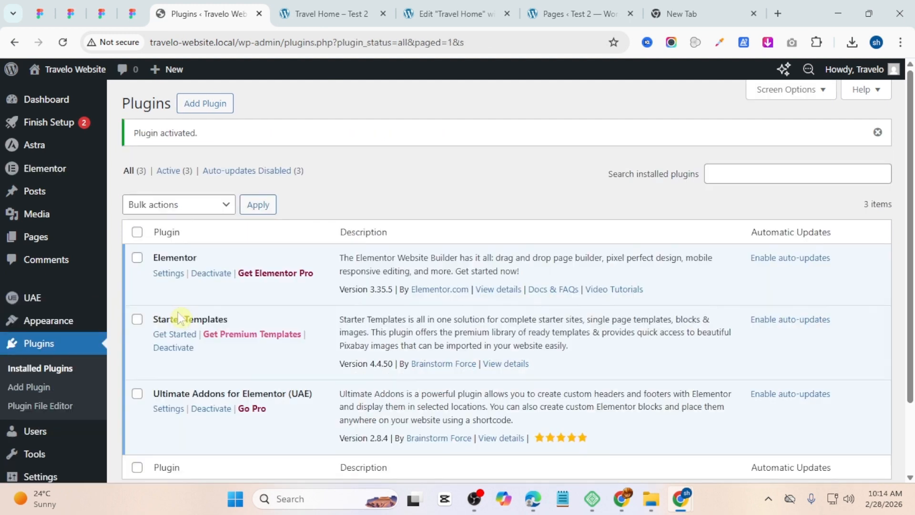
# Step: Open the Home page in the Elementor editor
pyautogui.click(41, 240)
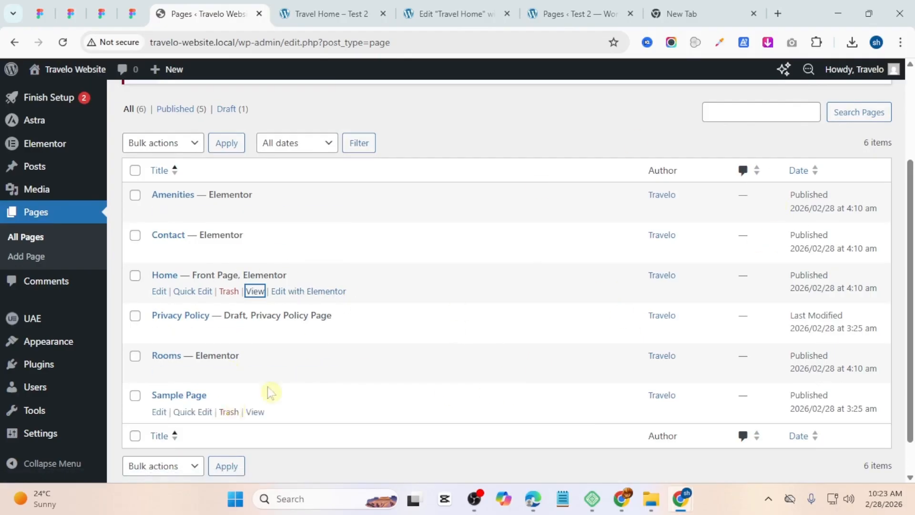
pyautogui.keyDown('ctrl'); pyautogui.click(313, 292); pyautogui.keyUp('ctrl')
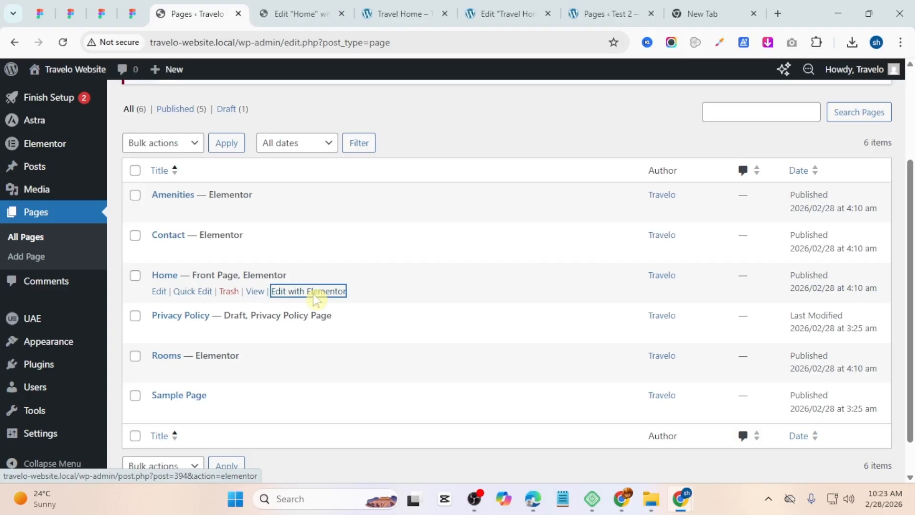
pyautogui.hotkey('ctrl', 'Tab')
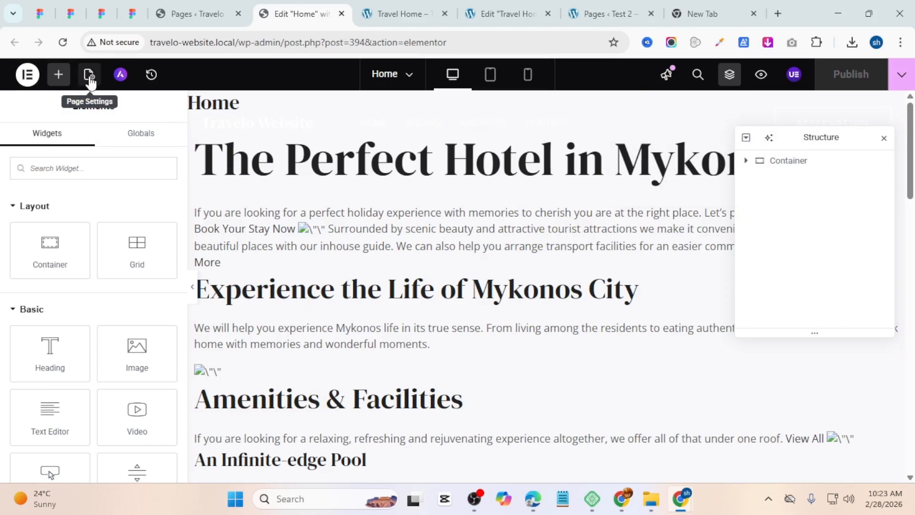
# Step: Enable Hide Title in the Home page's settings
pyautogui.click(89, 75)
pyautogui.scroll(-5, 127, 272)
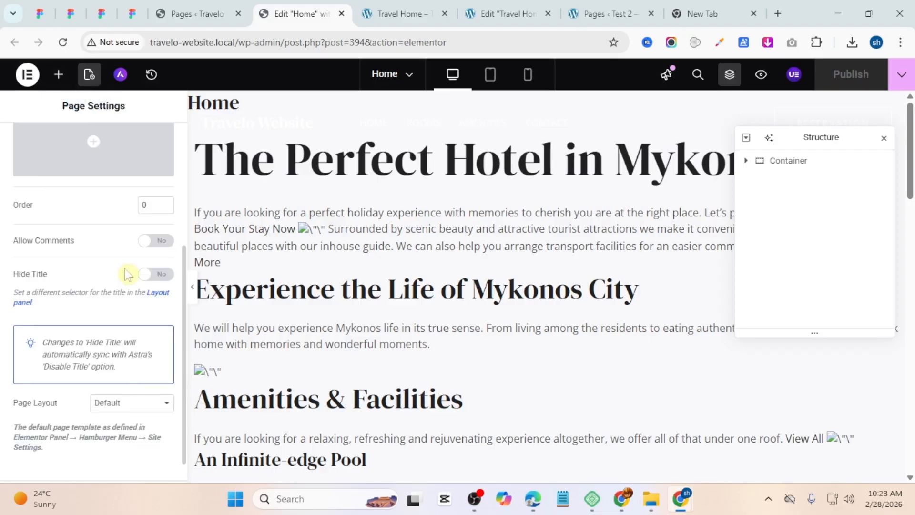
pyautogui.click(156, 244)
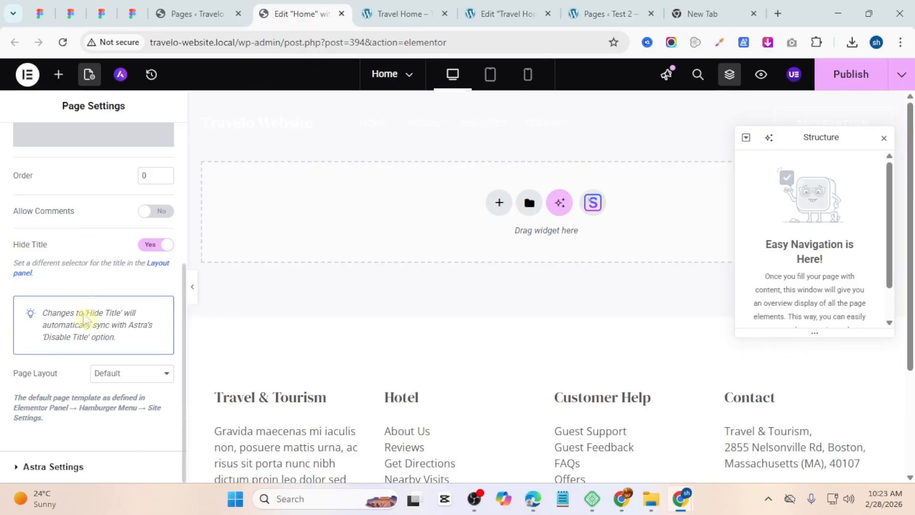
# Step: Set the page layout to Elementor Canvas and publish the page
pyautogui.click(125, 372)
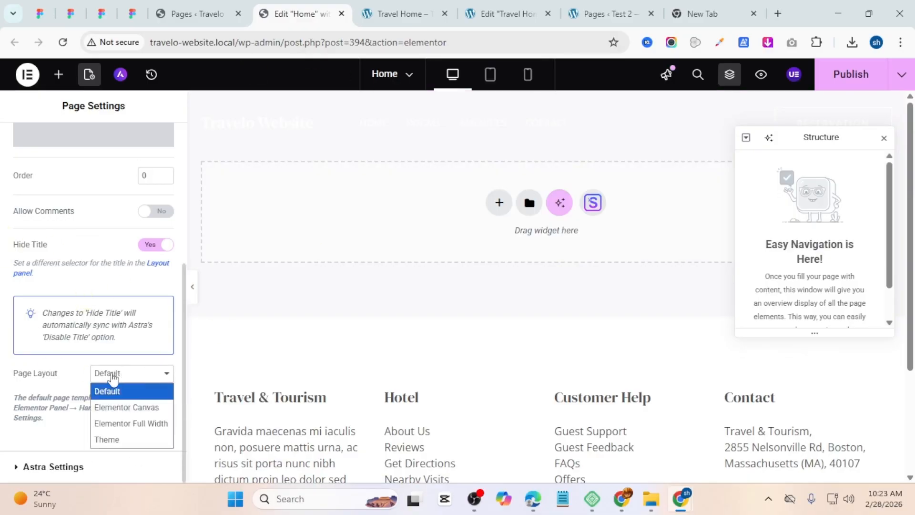
pyautogui.click(133, 409)
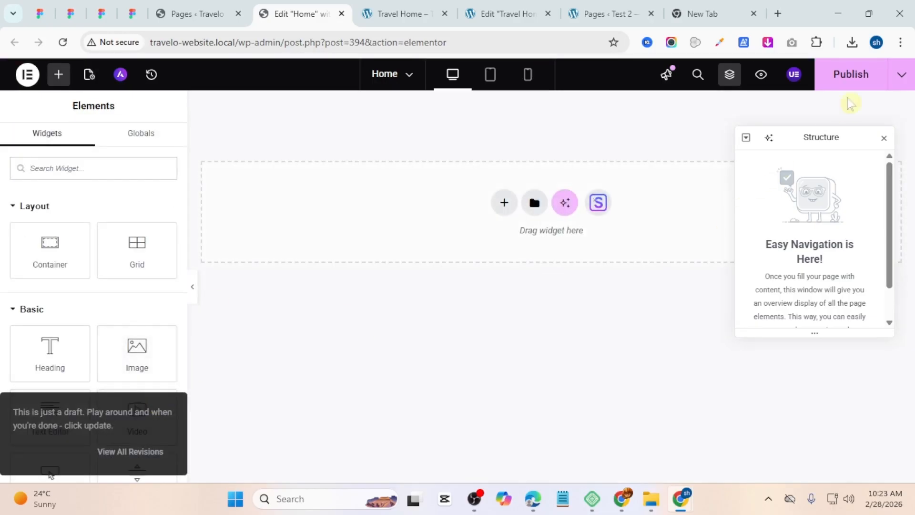
pyautogui.click(852, 77)
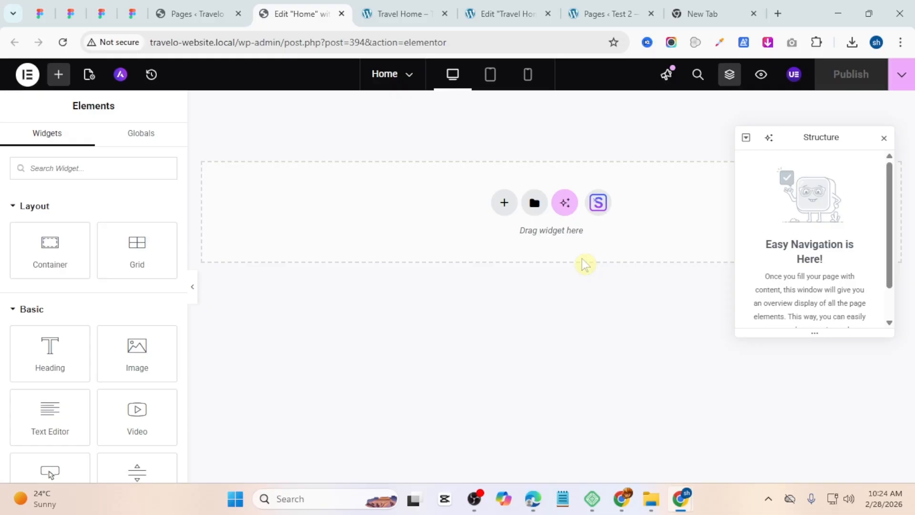
# Step: Add a Flexbox container with a single-column structure to the empty page
pyautogui.click(505, 207)
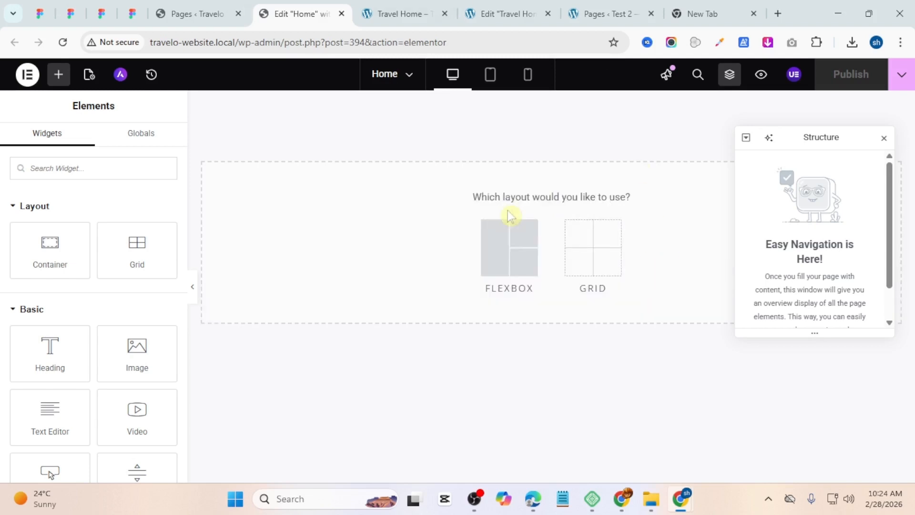
pyautogui.click(508, 238)
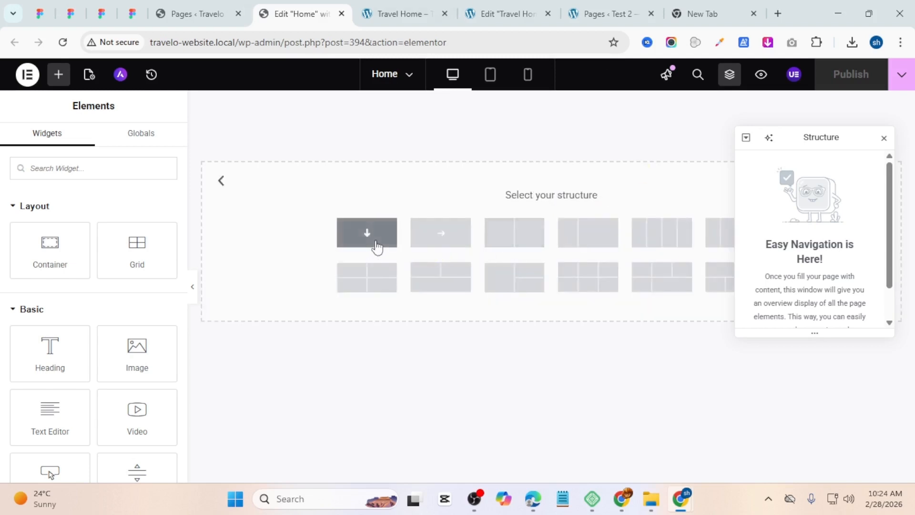
pyautogui.click(376, 244)
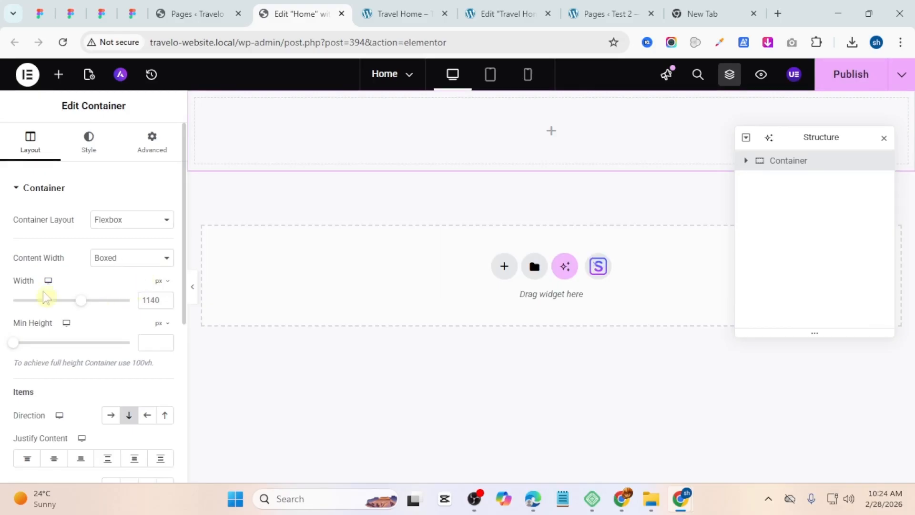
# Step: Set the container's width to 1200 px
pyautogui.doubleClick(155, 300)
pyautogui.write('1200')
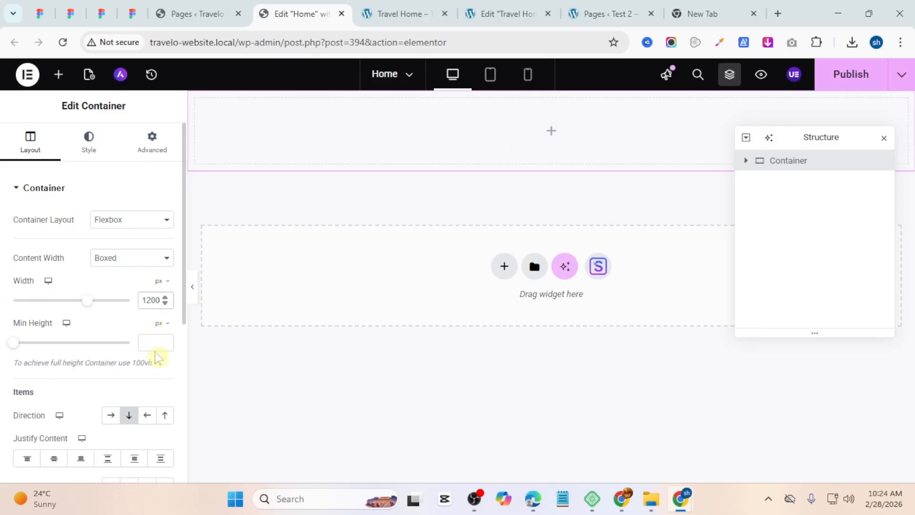
pyautogui.scroll(-1, 153, 347)
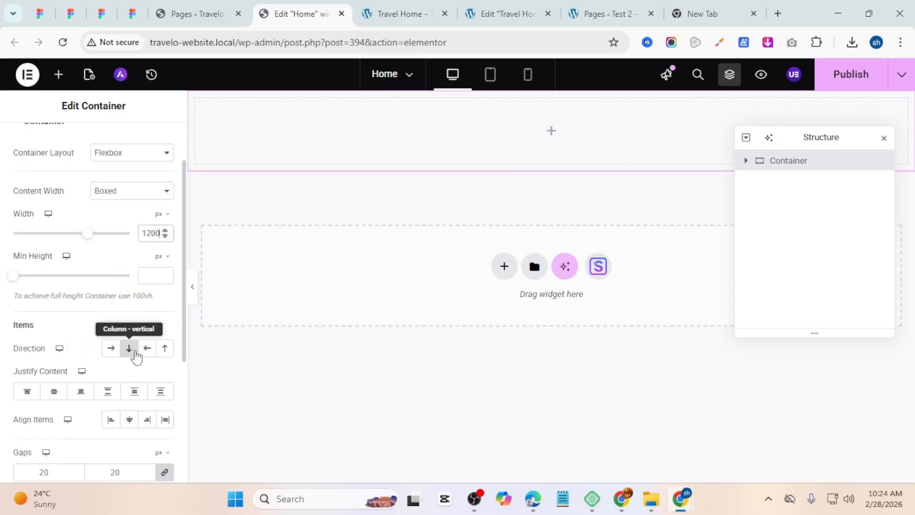
# Step: Set the container's direction to row and align its items to the center
pyautogui.click(114, 351)
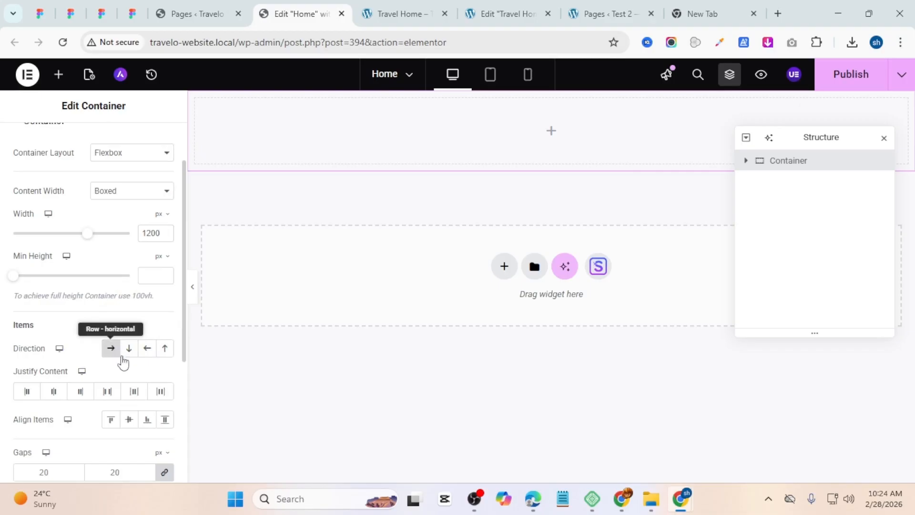
pyautogui.click(130, 421)
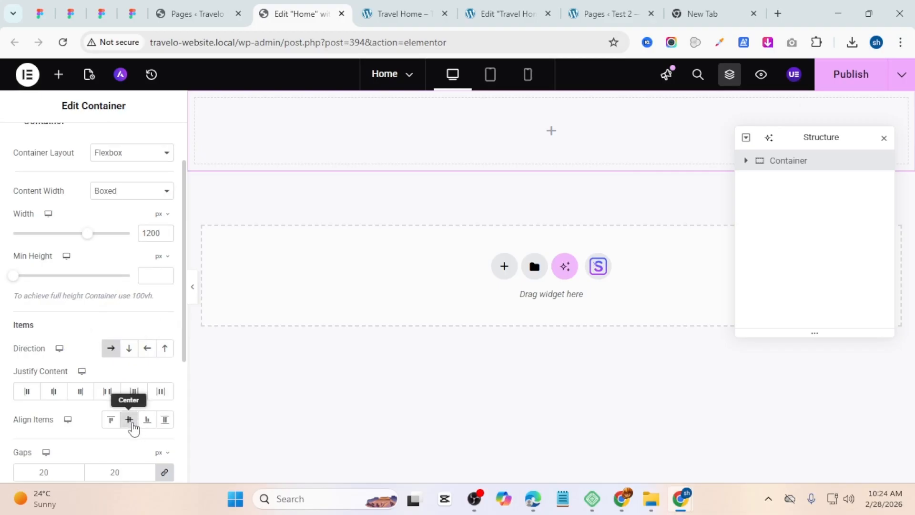
pyautogui.scroll(-3, 133, 428)
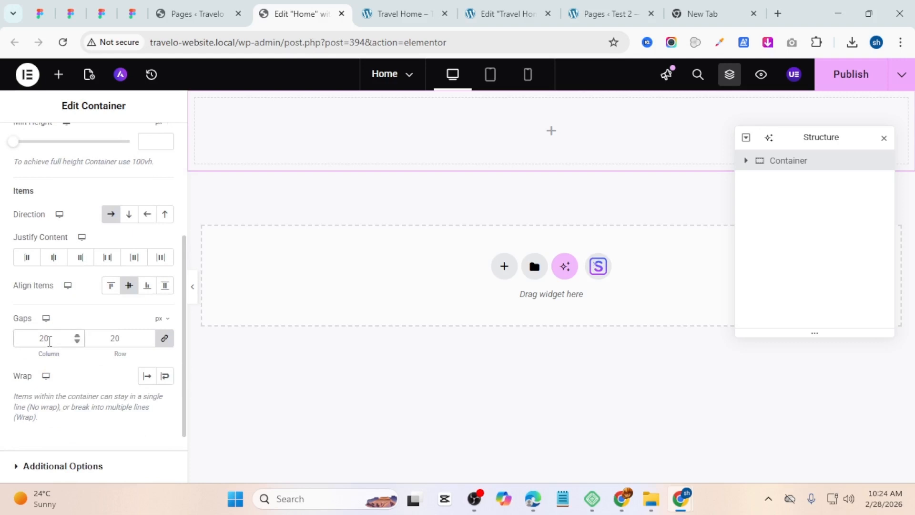
# Step: Set the container's column and row gaps to 0
pyautogui.scroll(-2, 50, 340)
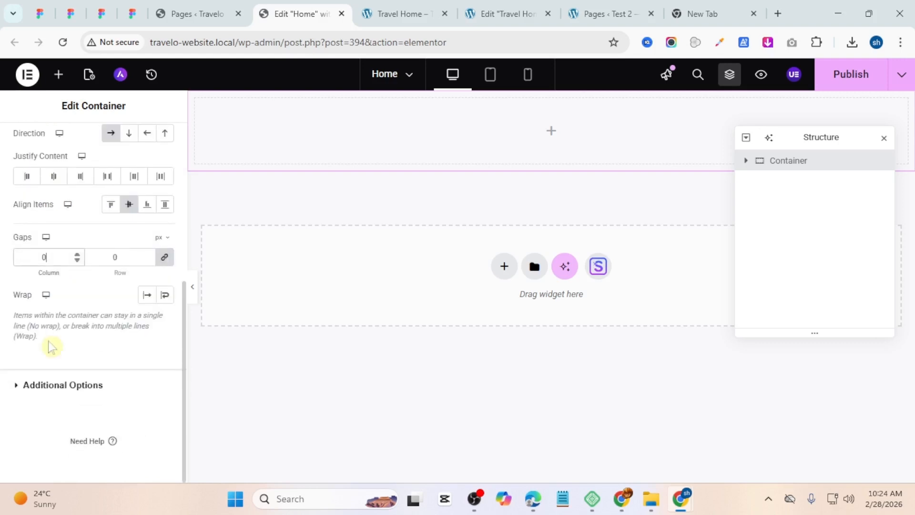
pyautogui.scroll(6, 95, 349)
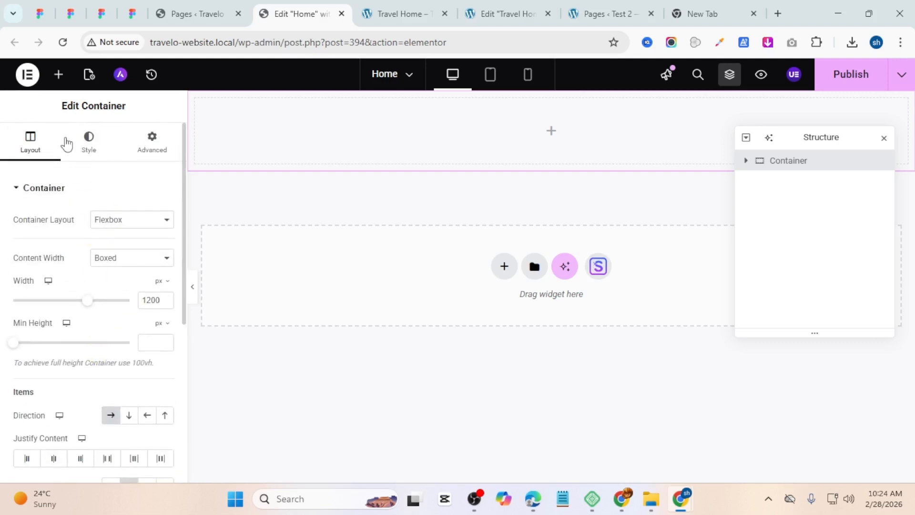
# Step: Give the container a gradient background with first colour #ffffff85 at location 10%
pyautogui.click(90, 149)
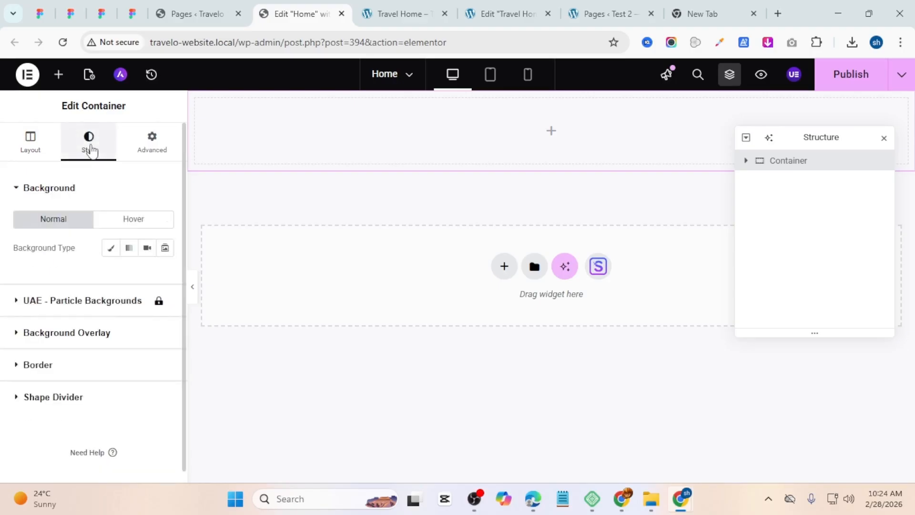
pyautogui.click(128, 248)
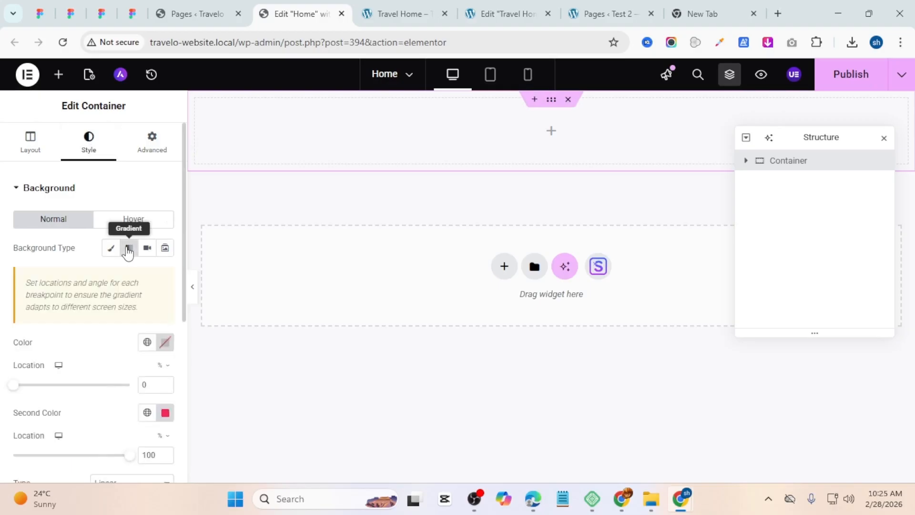
pyautogui.click(163, 349)
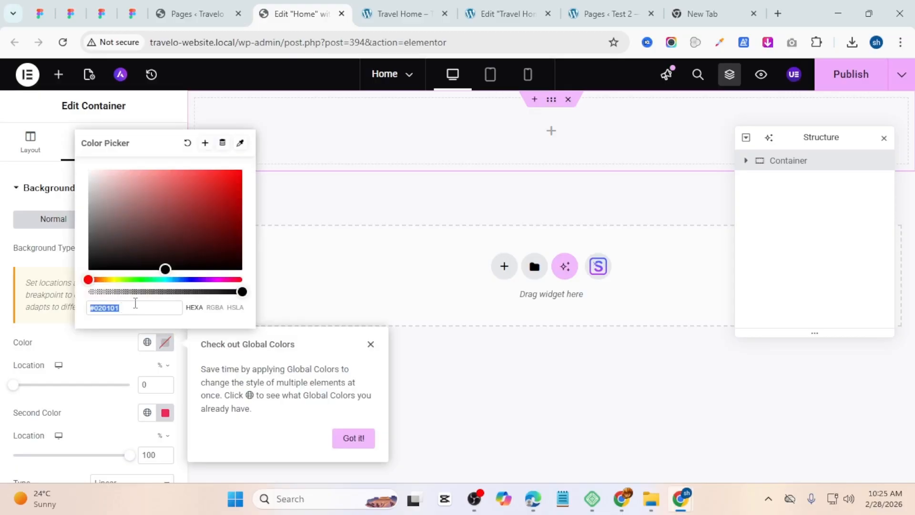
pyautogui.write('#ffffff85')
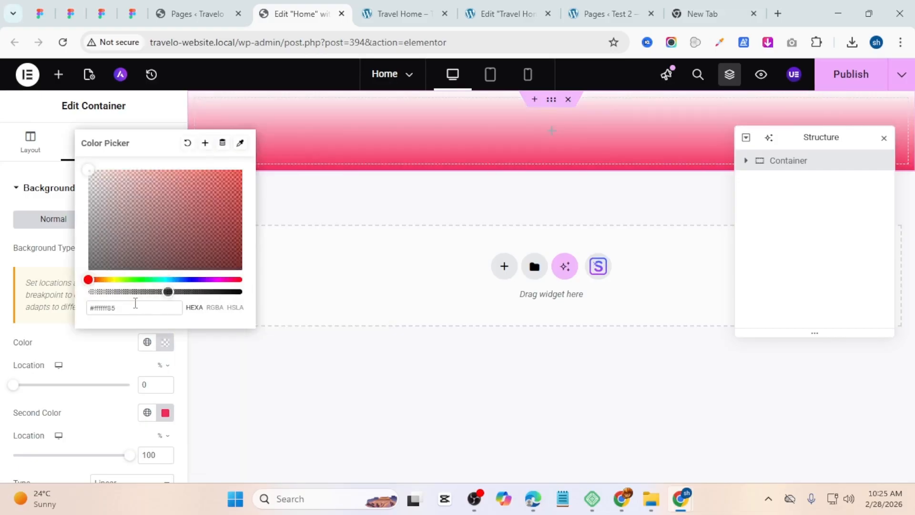
pyautogui.click(113, 334)
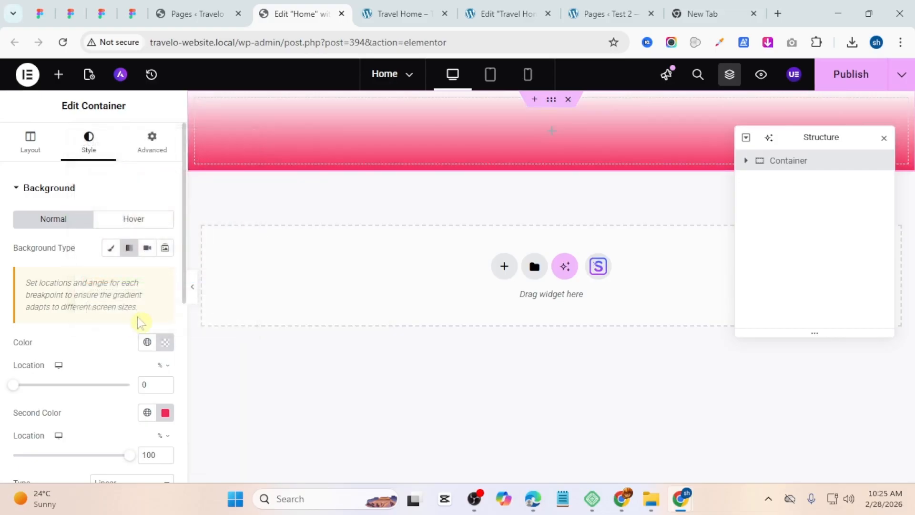
pyautogui.click(165, 382)
pyautogui.scroll(-3, 127, 367)
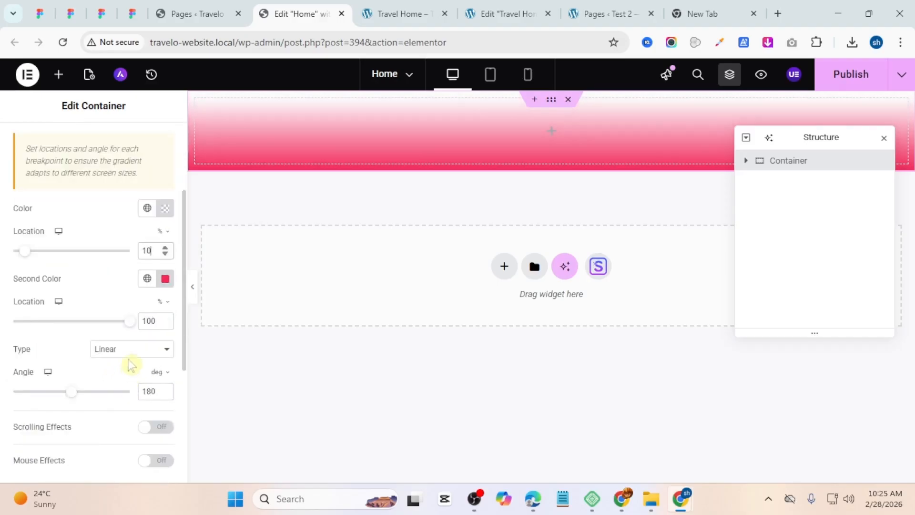
# Step: Set the gradient's second colour to #941aed2b at location 90%
pyautogui.click(162, 283)
pyautogui.doubleClick(147, 241)
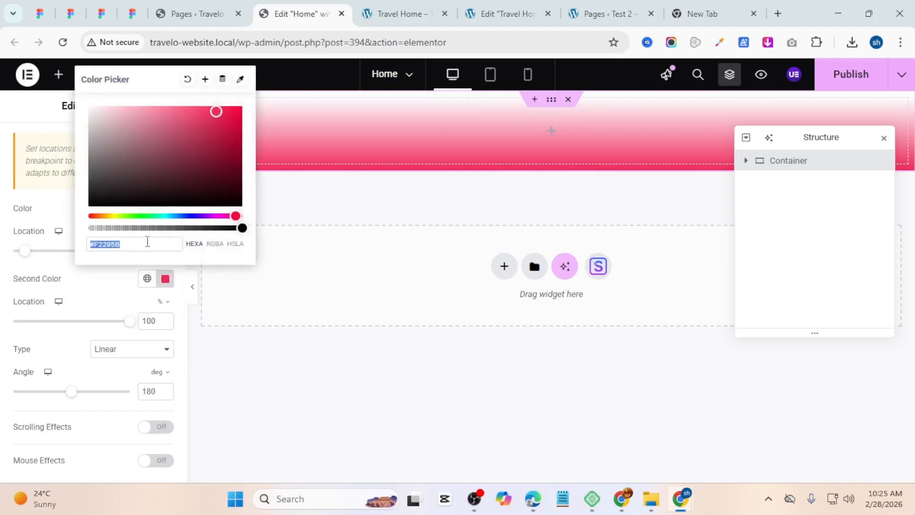
pyautogui.write('941aed2b')
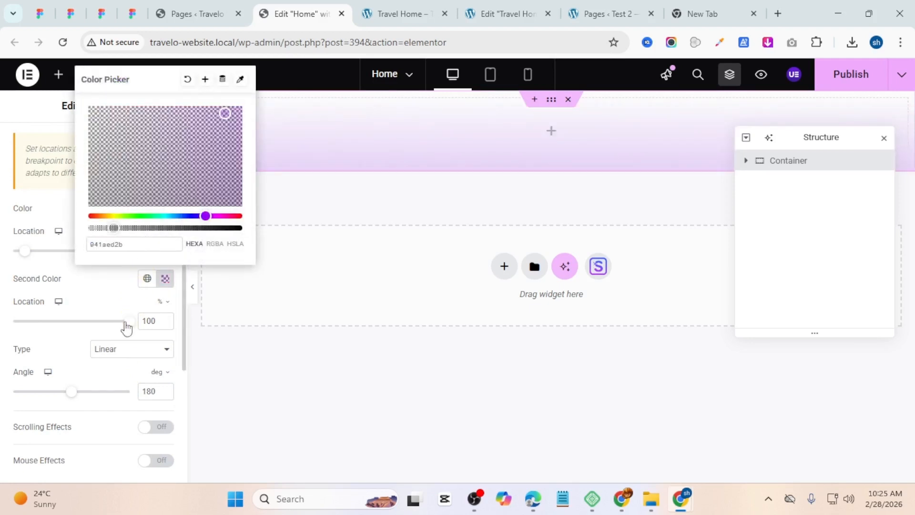
pyautogui.click(130, 298)
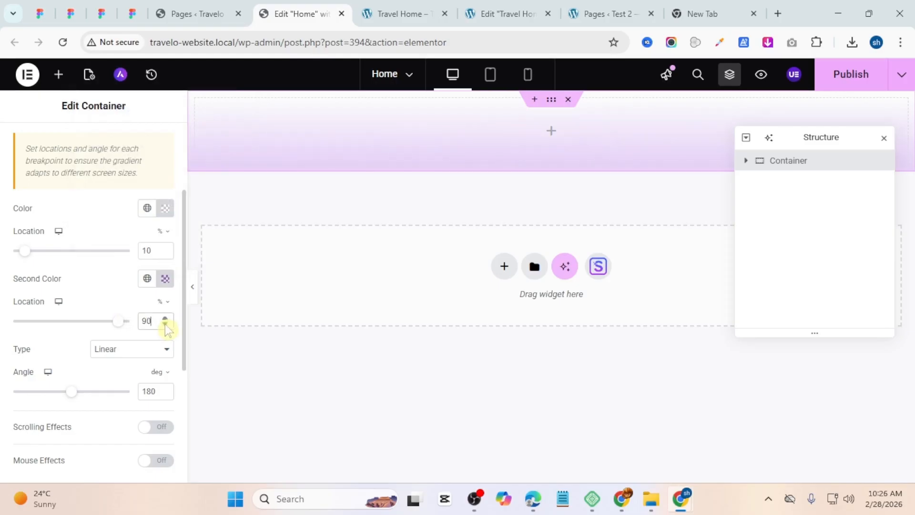
# Step: Change the gradient type to Radial
pyautogui.click(127, 350)
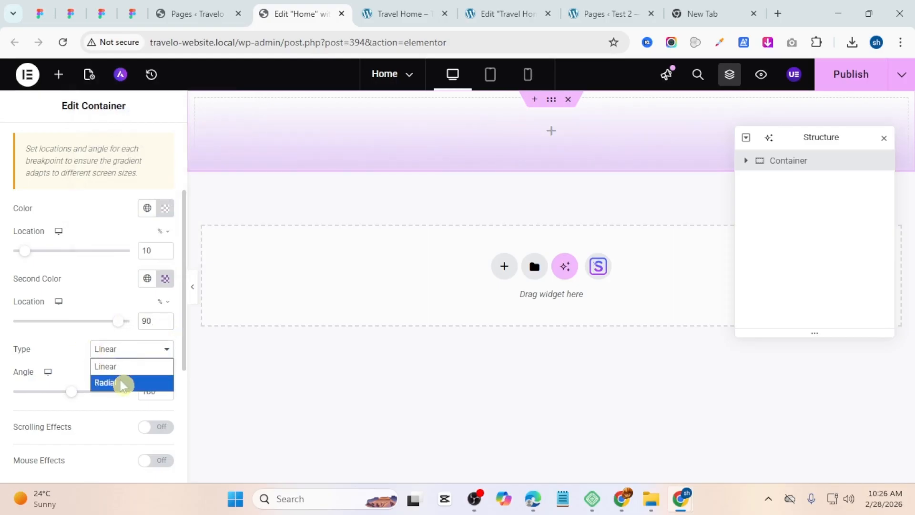
pyautogui.click(123, 384)
pyautogui.scroll(-2, 37, 317)
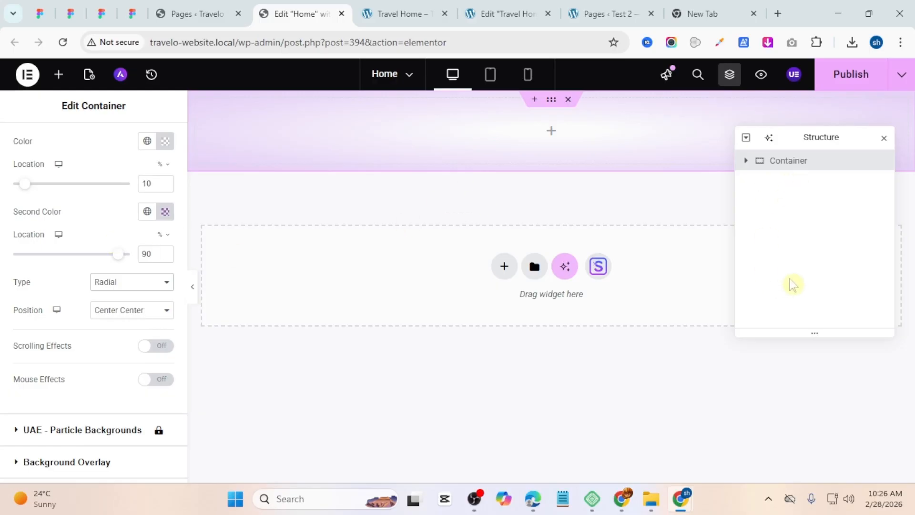
# Step: Rename the container to Header in the structure panel
pyautogui.doubleClick(774, 171)
pyautogui.click(773, 164)
pyautogui.write('Header')
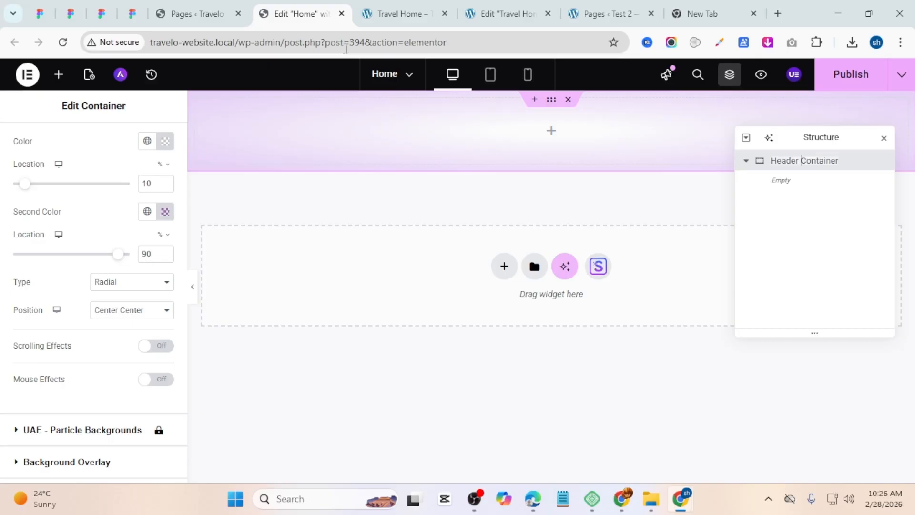
# Step: Add a nested container inside the header and duplicate it twice
pyautogui.click(553, 140)
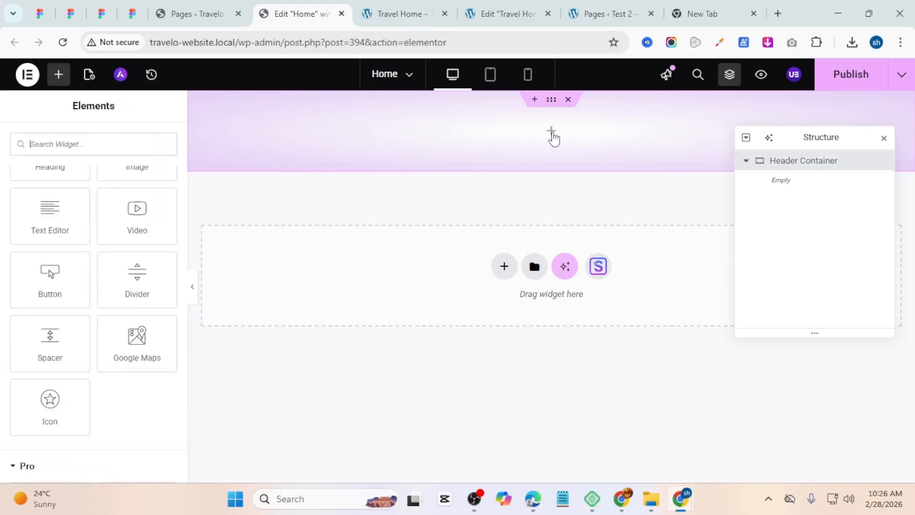
pyautogui.scroll(5, 129, 286)
pyautogui.moveTo(48, 252); pyautogui.dragTo(433, 145)
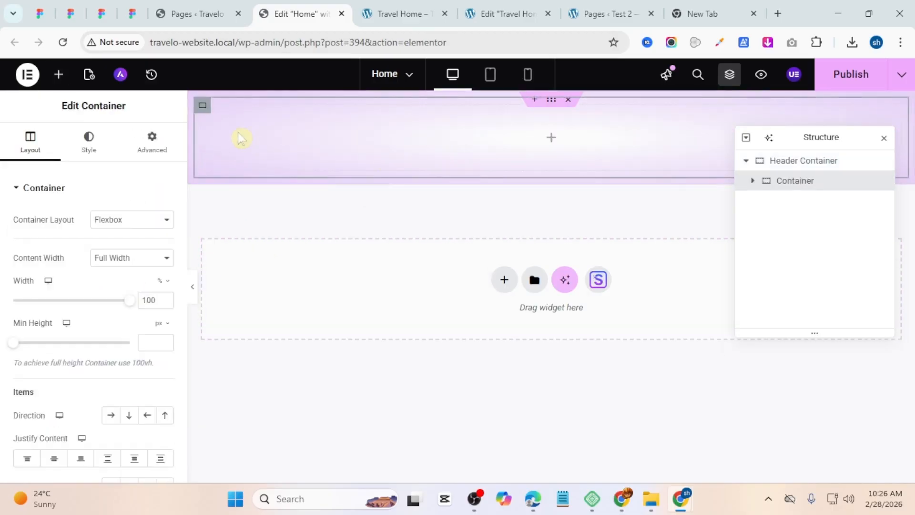
pyautogui.rightClick(207, 108)
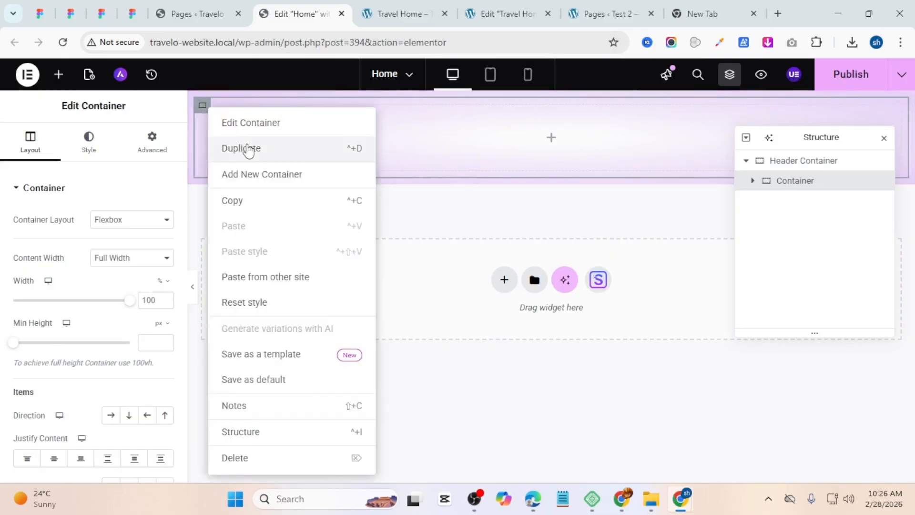
pyautogui.click(247, 151)
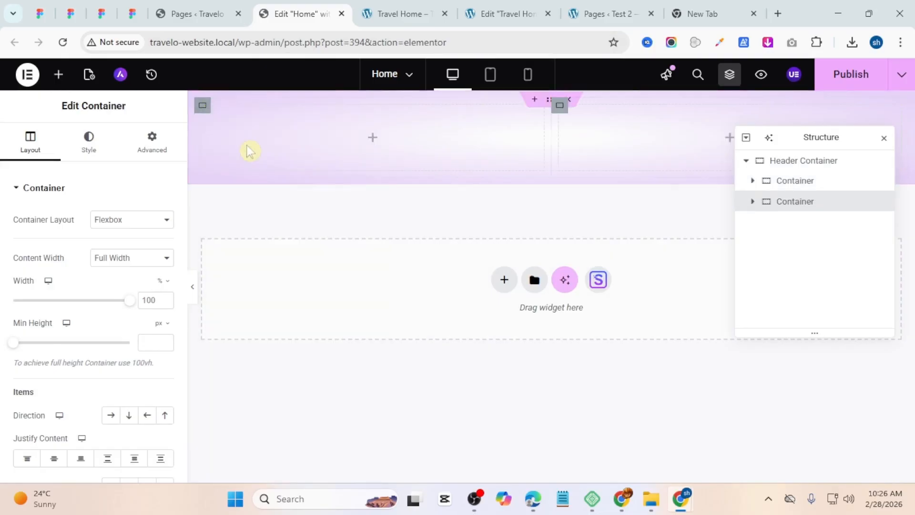
pyautogui.rightClick(205, 111)
pyautogui.click(239, 148)
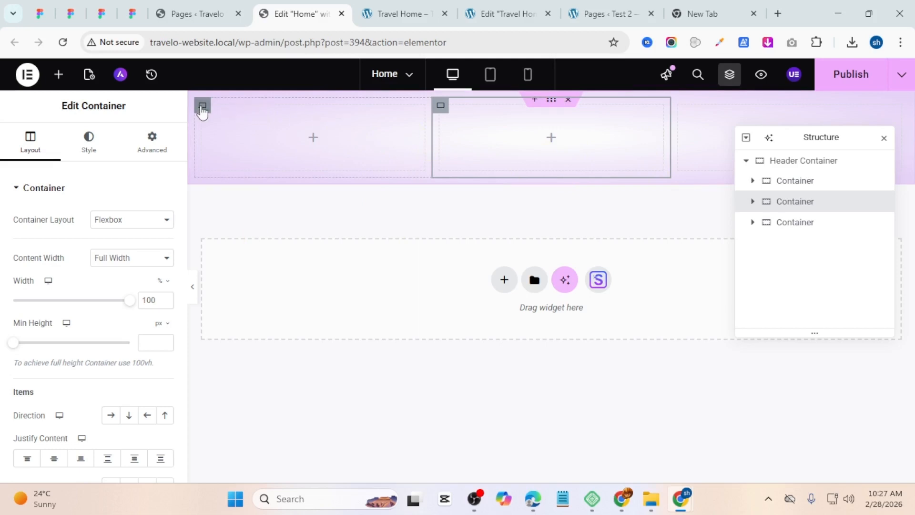
# Step: Set the three inner containers' widths to 20%, 50% and 30%
pyautogui.click(202, 105)
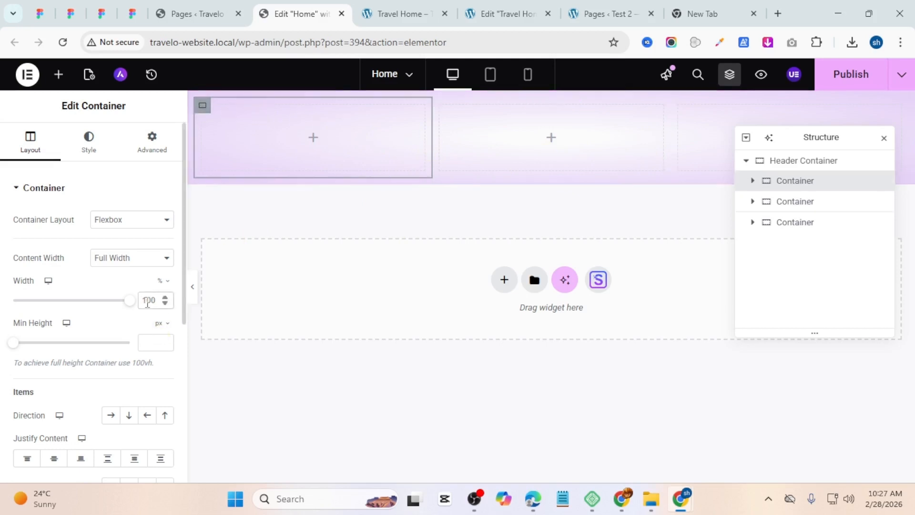
pyautogui.doubleClick(147, 300)
pyautogui.write('20')
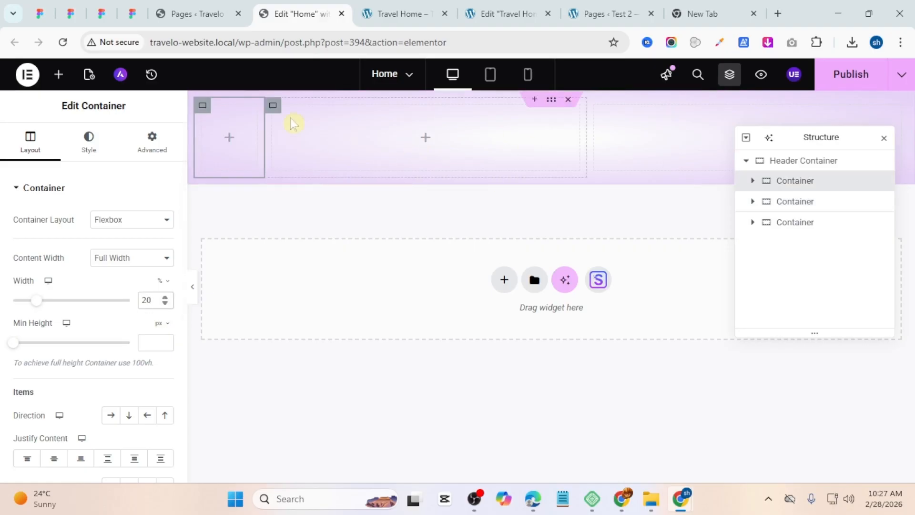
pyautogui.click(272, 105)
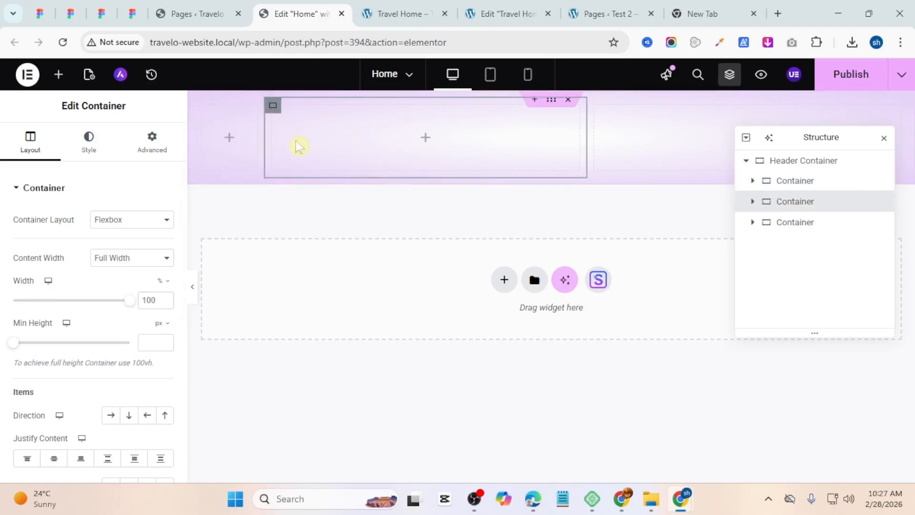
pyautogui.doubleClick(143, 302)
pyautogui.write('50')
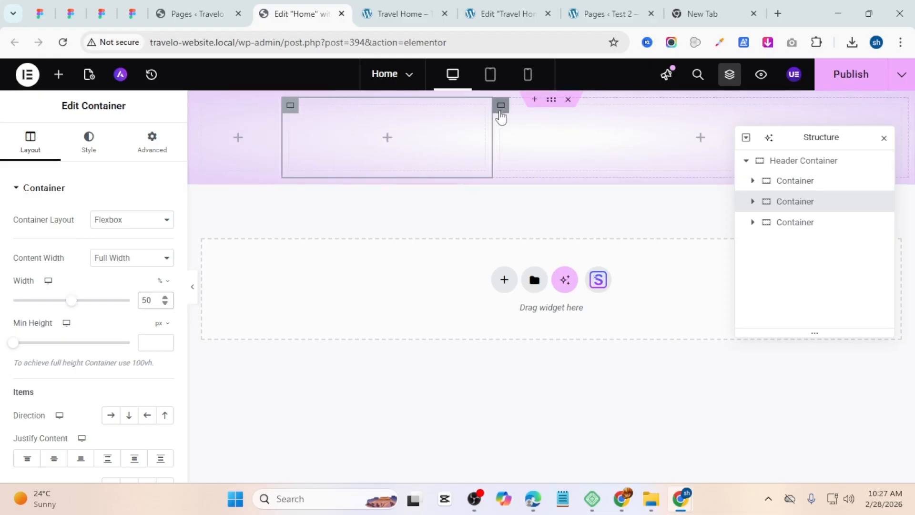
pyautogui.click(500, 109)
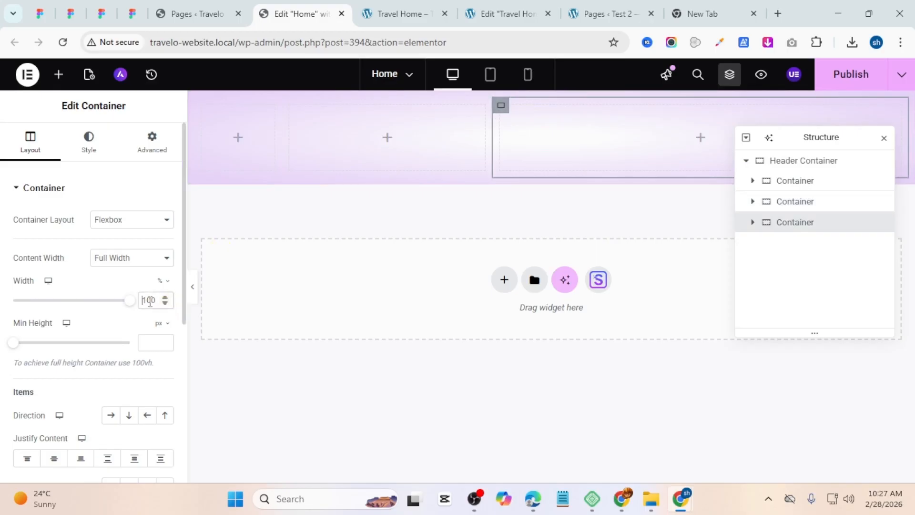
pyautogui.doubleClick(148, 300)
pyautogui.write('30')
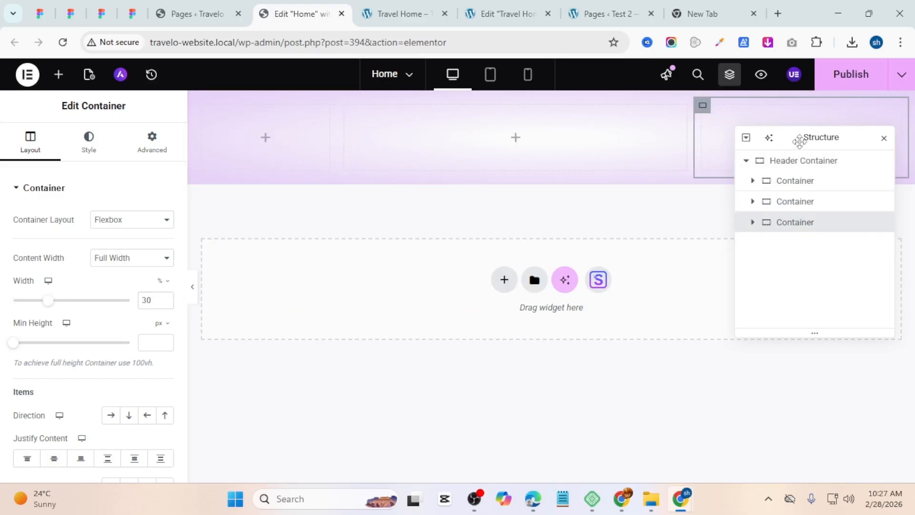
# Step: Rename the inner containers logo, Menu and btn in the structure panel
pyautogui.moveTo(799, 141); pyautogui.dragTo(684, 295)
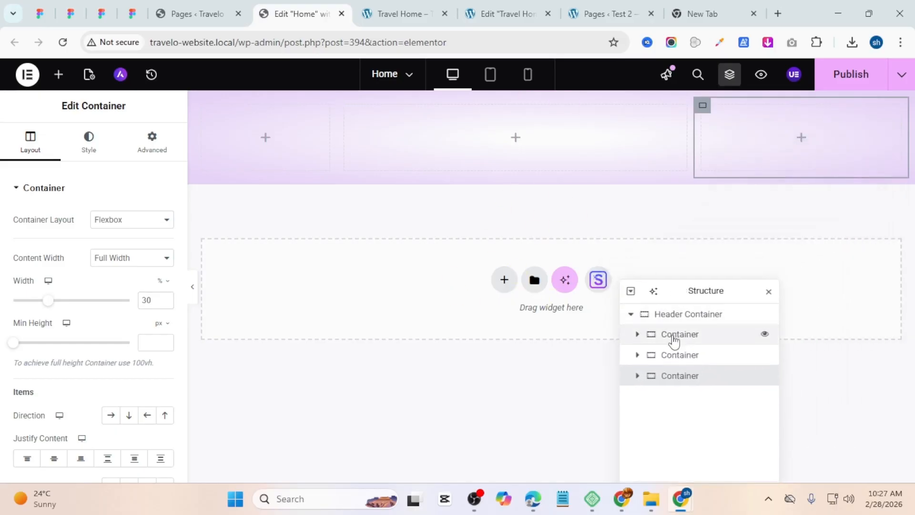
pyautogui.doubleClick(667, 341)
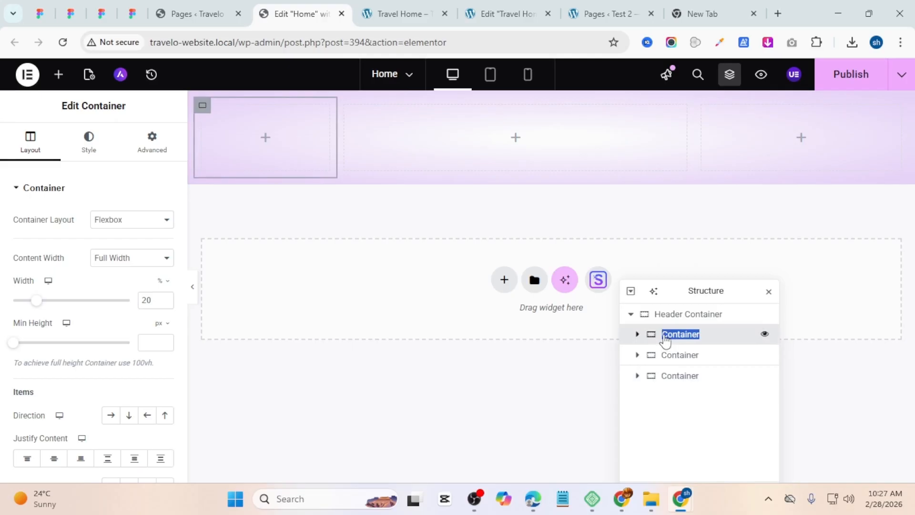
pyautogui.click(663, 336)
pyautogui.write('logo')
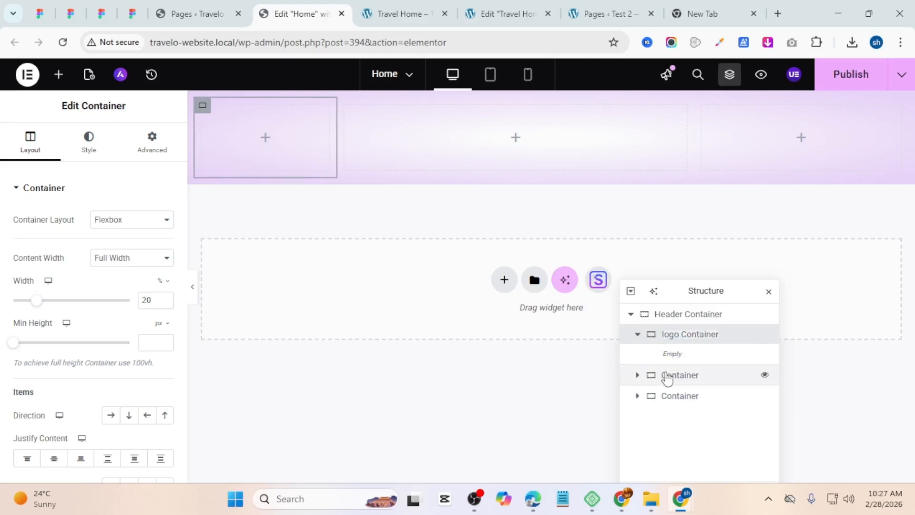
pyautogui.doubleClick(665, 377)
pyautogui.click(664, 375)
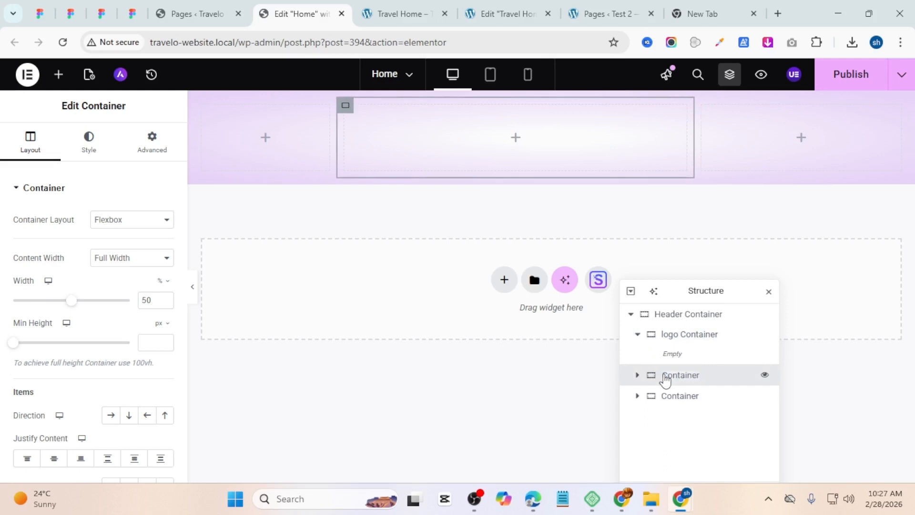
pyautogui.write('Menu')
pyautogui.press('Return')
pyautogui.doubleClick(665, 417)
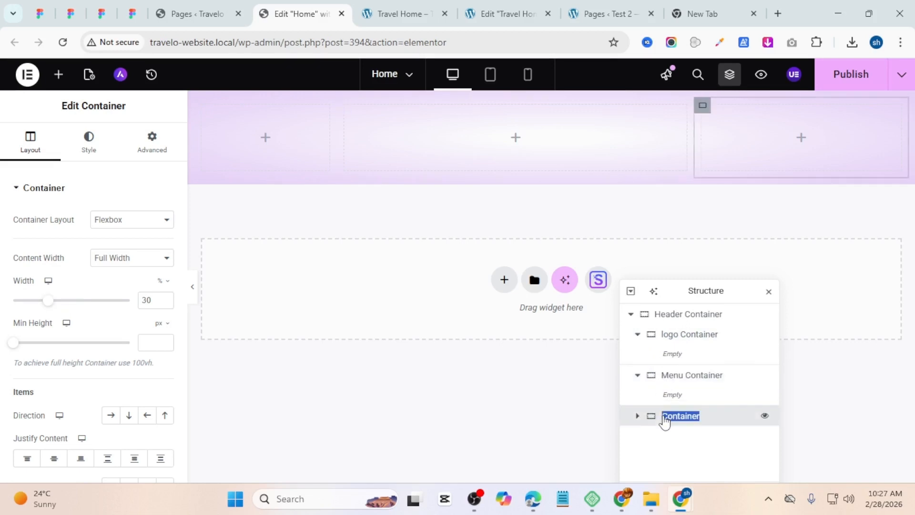
pyautogui.click(664, 417)
pyautogui.write('btn')
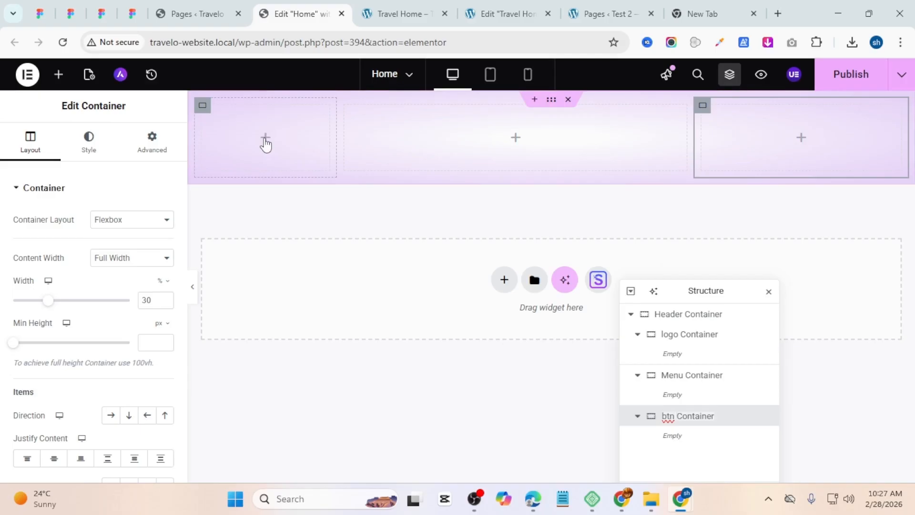
# Step: Add an Image widget into the logo container
pyautogui.click(265, 142)
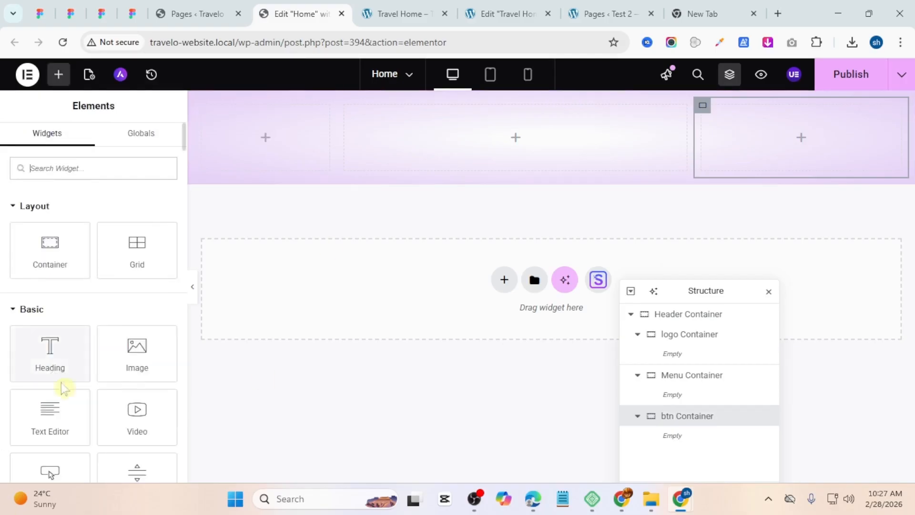
pyautogui.moveTo(129, 366); pyautogui.dragTo(261, 143)
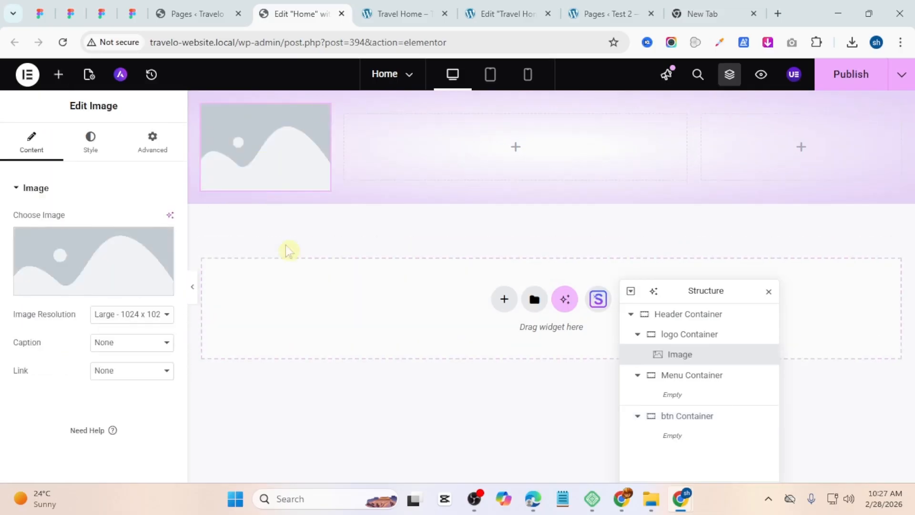
# Step: Upload the Frame 1 logo image from Downloads into the Image widget and set its resolution to Full
pyautogui.click(83, 256)
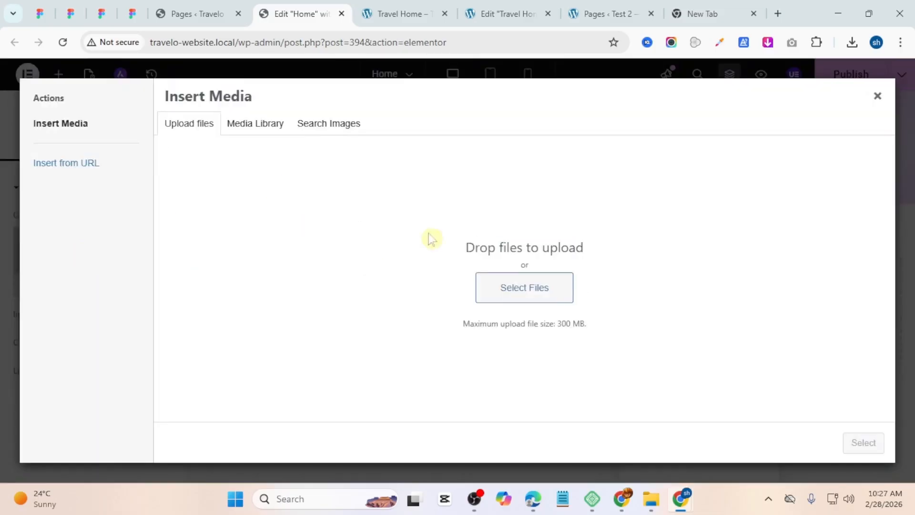
pyautogui.click(522, 293)
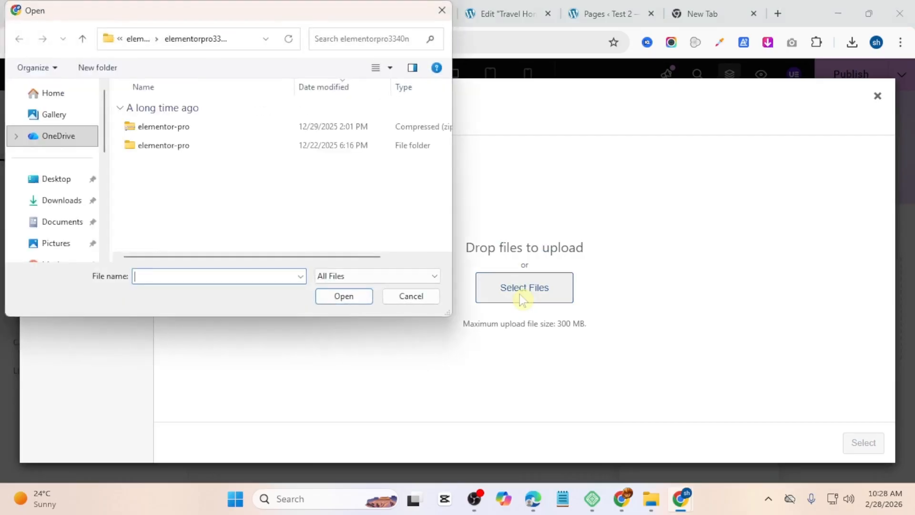
pyautogui.click(66, 200)
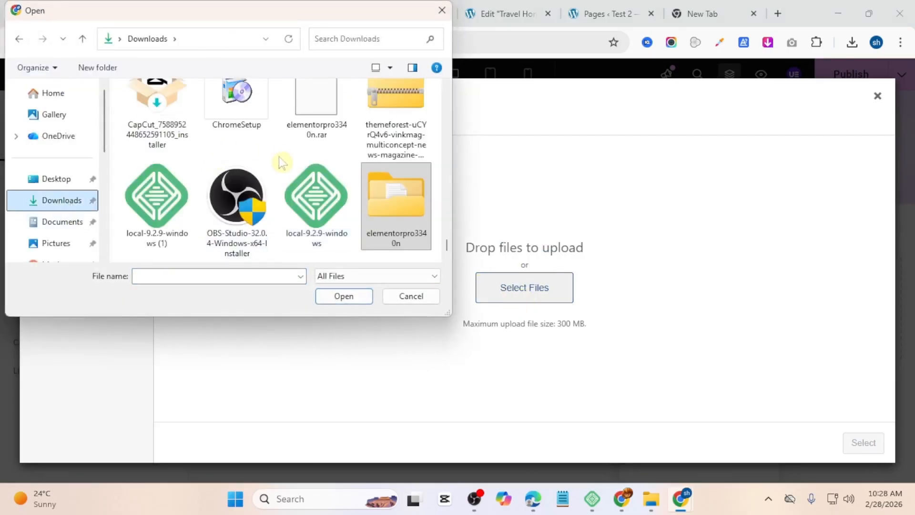
pyautogui.scroll(-5, 286, 166)
pyautogui.scroll(10, 286, 167)
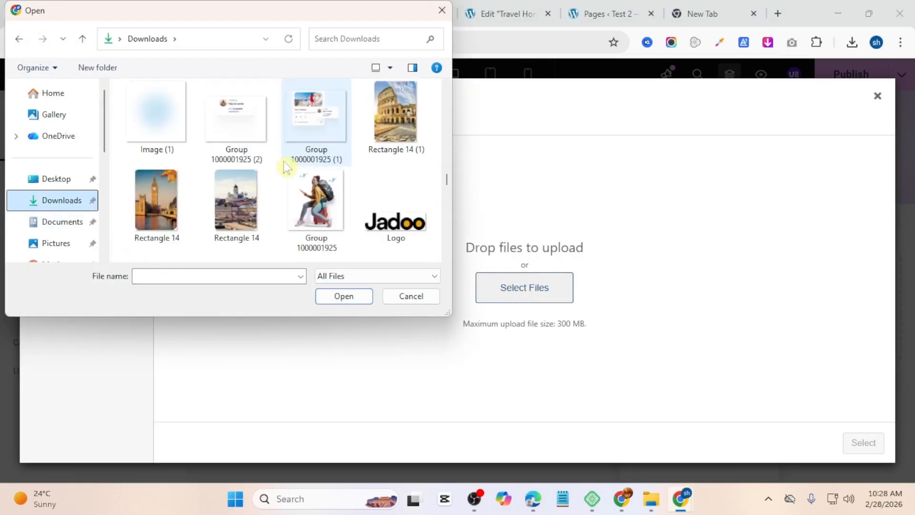
pyautogui.scroll(10, 286, 167)
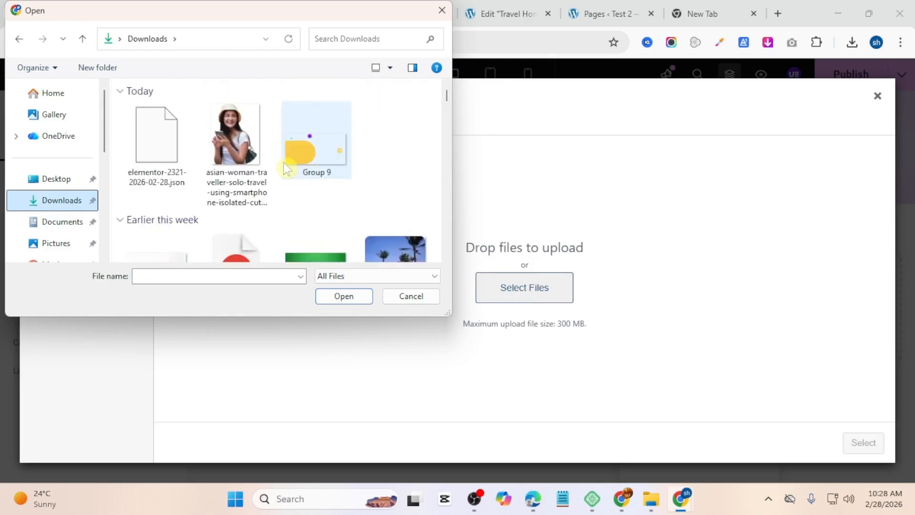
pyautogui.scroll(-3, 286, 168)
pyautogui.scroll(-3, 286, 168)
pyautogui.scroll(-3, 286, 169)
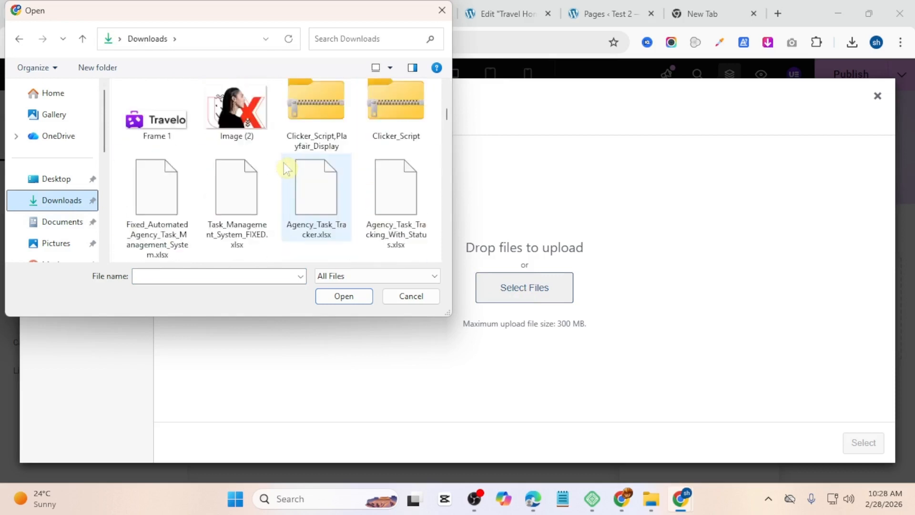
pyautogui.click(186, 145)
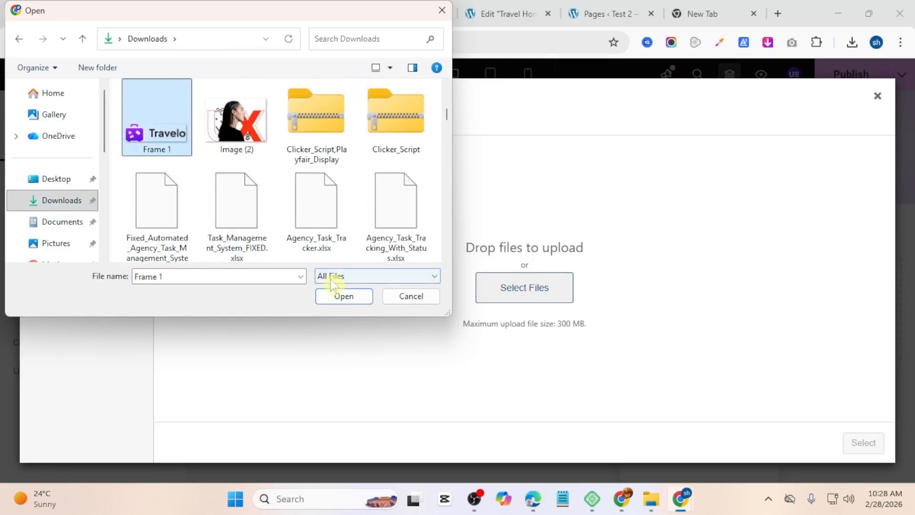
pyautogui.click(343, 296)
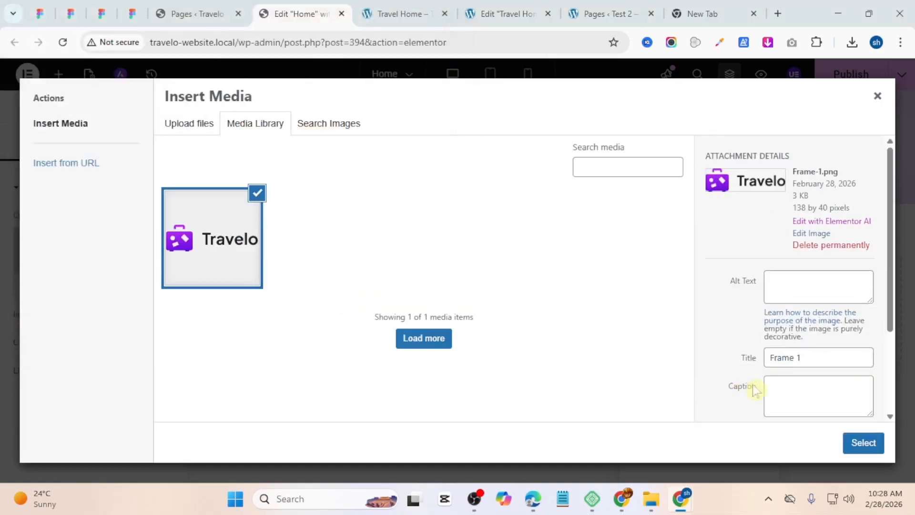
pyautogui.click(874, 443)
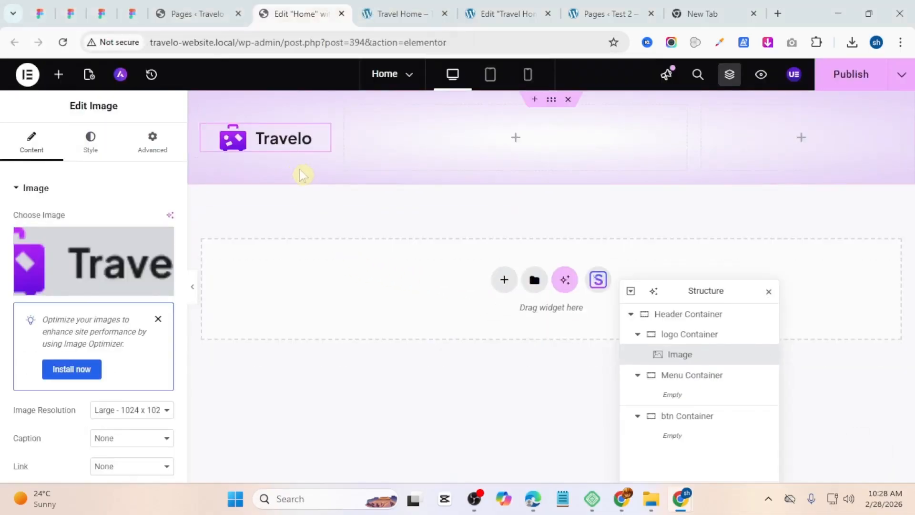
pyautogui.click(110, 411)
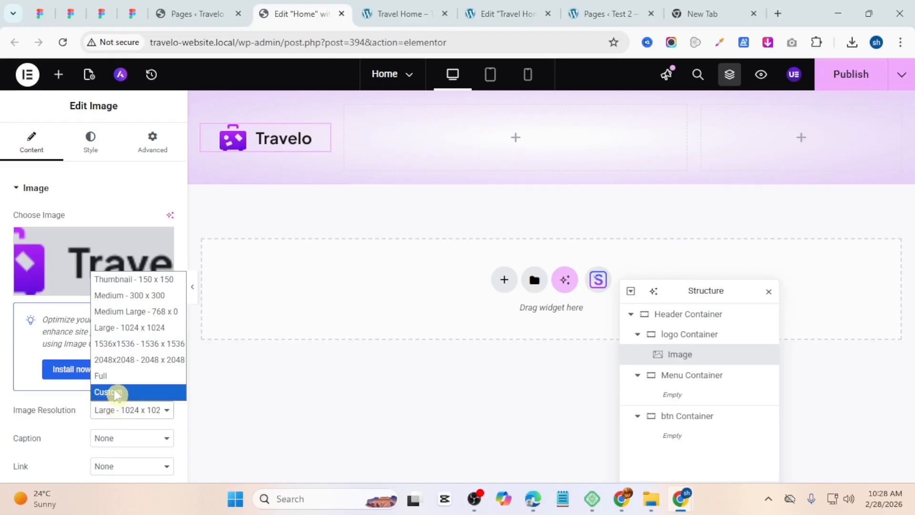
pyautogui.click(119, 376)
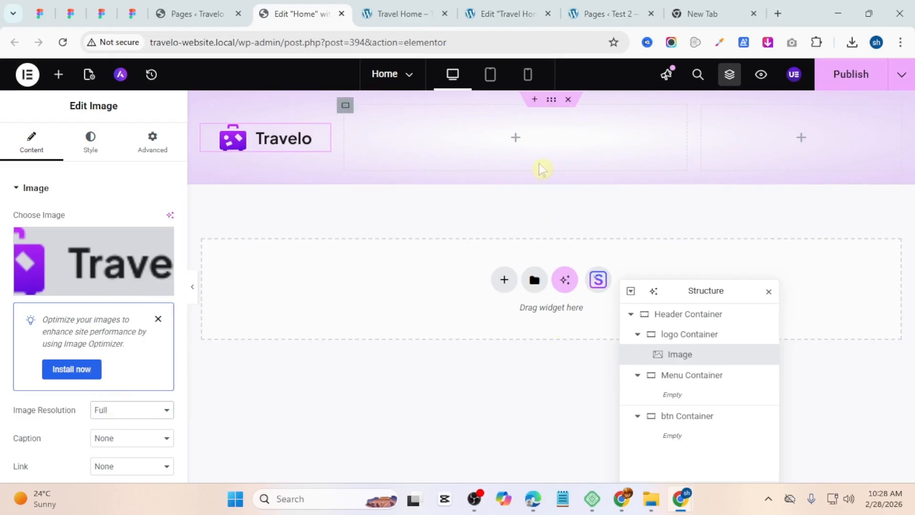
# Step: Add a WordPress Menu widget into the Menu container and set it to show the Primary Menu
pyautogui.click(513, 143)
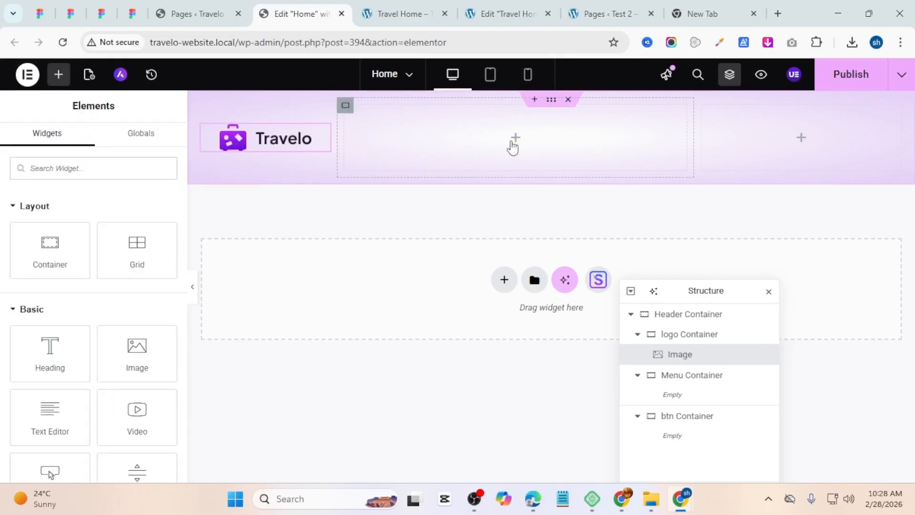
pyautogui.click(122, 165)
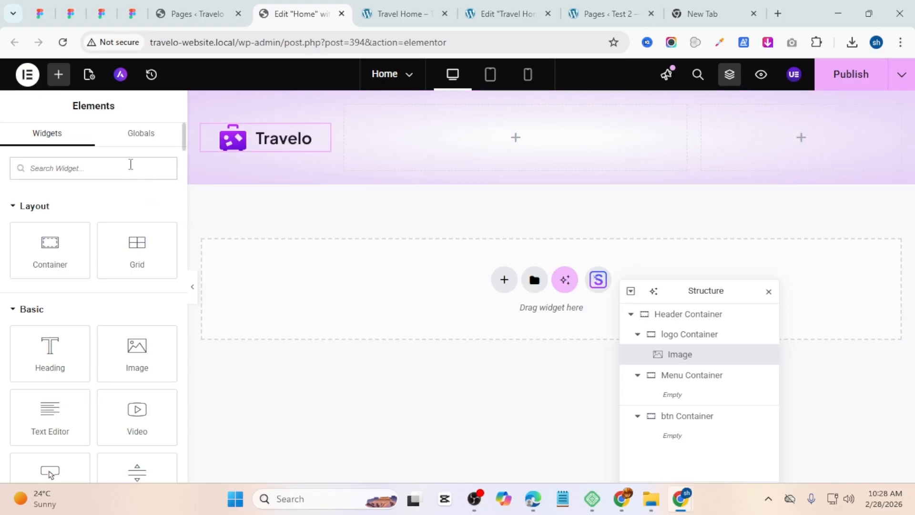
pyautogui.write('menu')
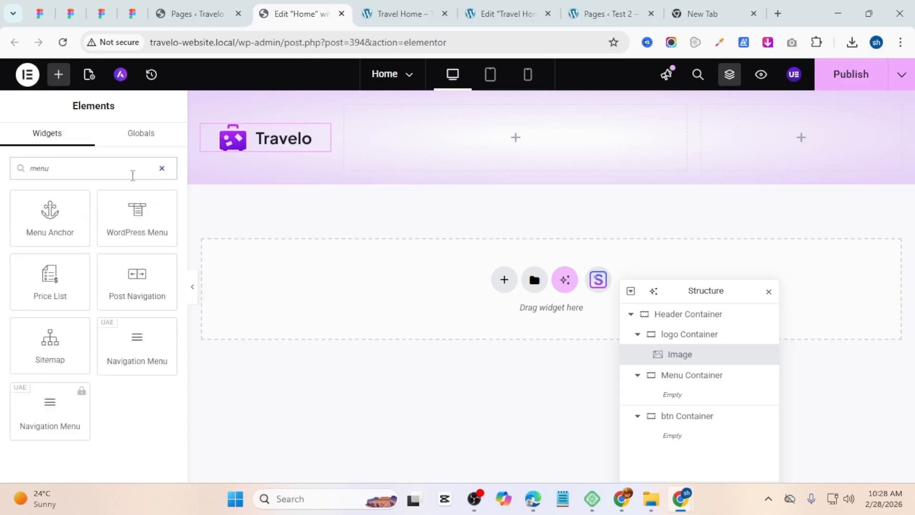
pyautogui.moveTo(137, 212); pyautogui.dragTo(477, 159)
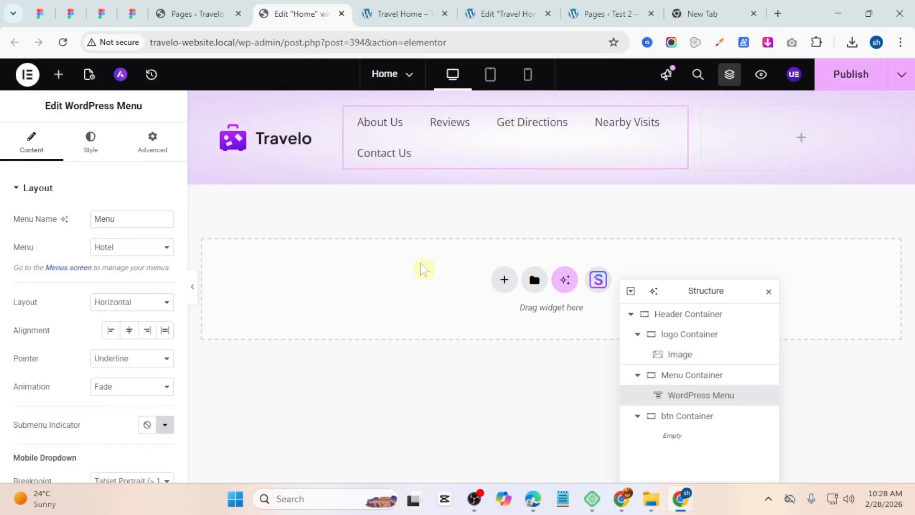
pyautogui.click(116, 248)
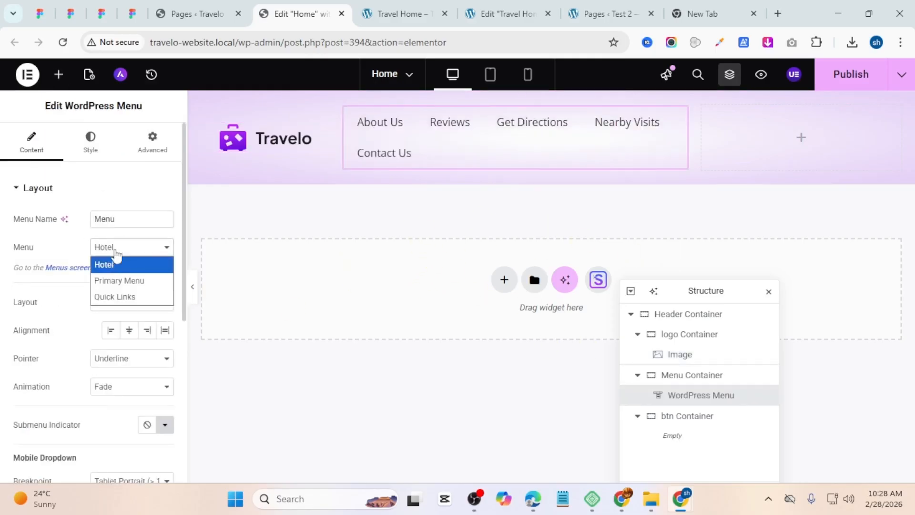
pyautogui.click(121, 281)
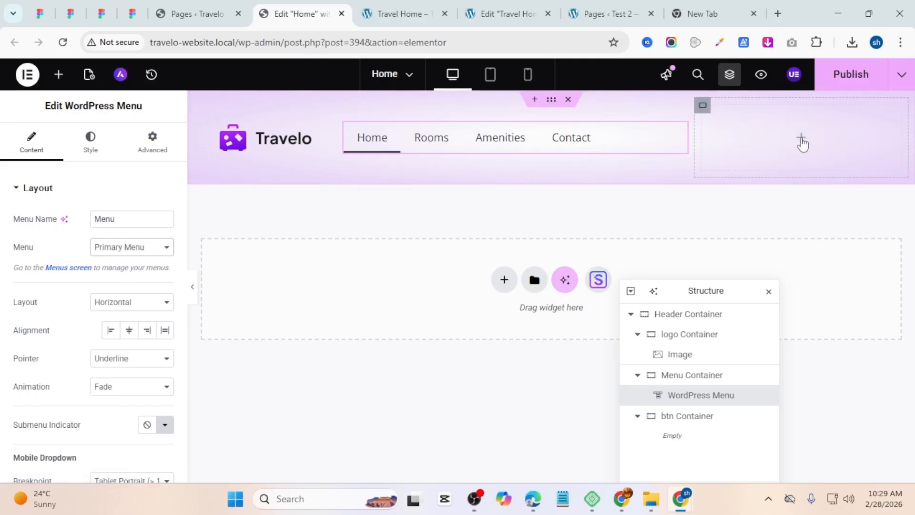
# Step: Add a Button widget into the row-direction btn container and duplicate the button
pyautogui.click(802, 141)
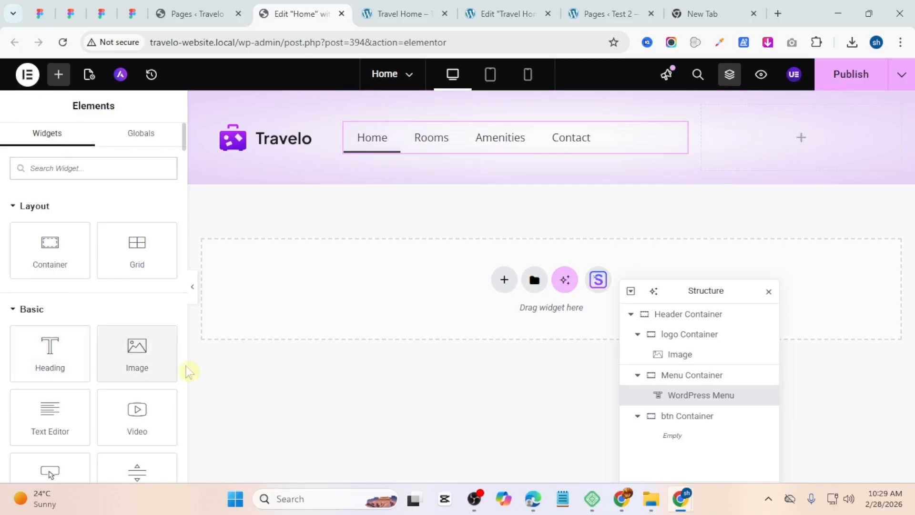
pyautogui.click(704, 106)
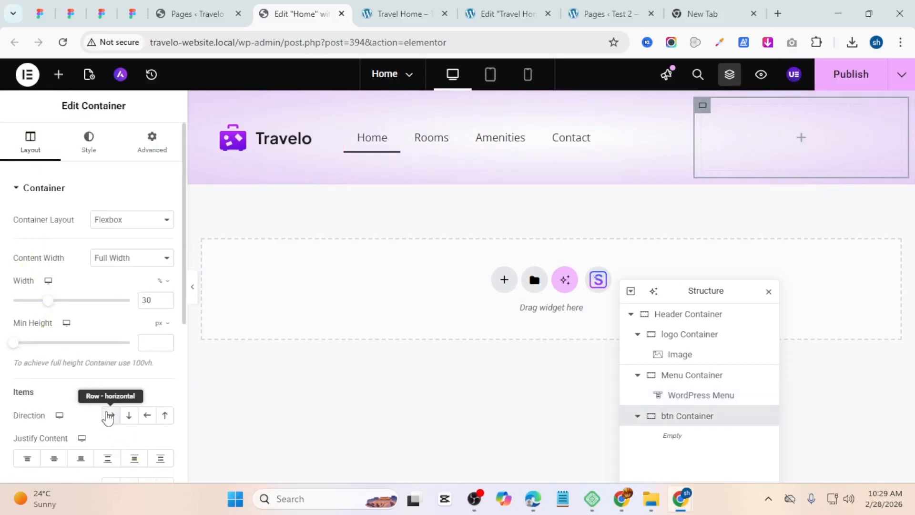
pyautogui.click(109, 416)
pyautogui.scroll(-3, 109, 416)
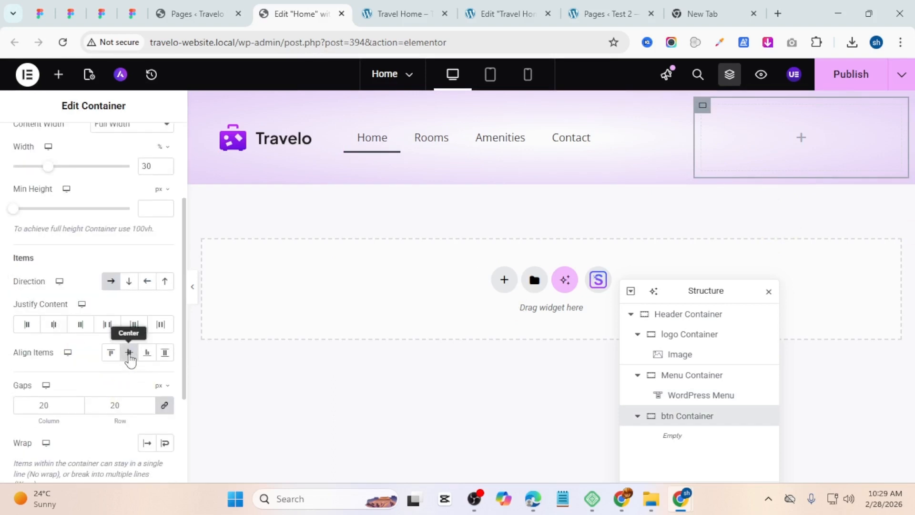
pyautogui.scroll(3, 12, 253)
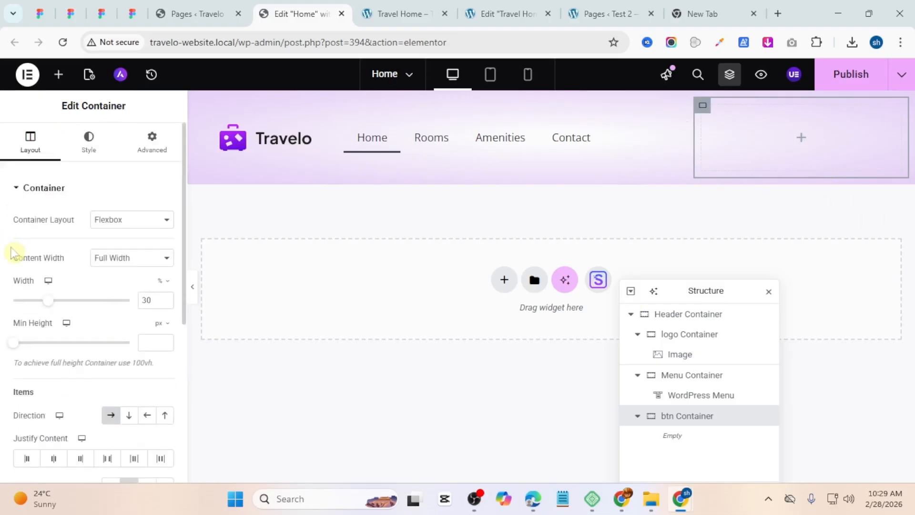
pyautogui.click(58, 74)
pyautogui.scroll(-3, 67, 326)
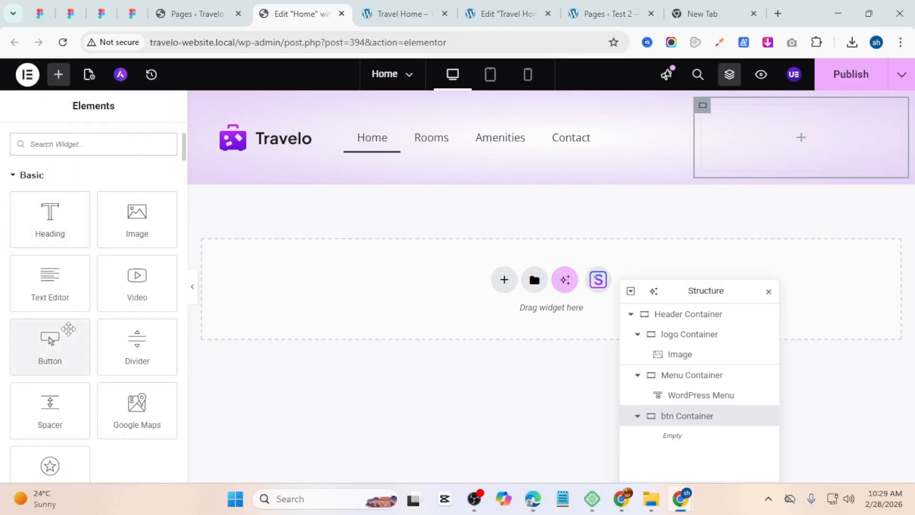
pyautogui.moveTo(68, 328); pyautogui.dragTo(798, 141)
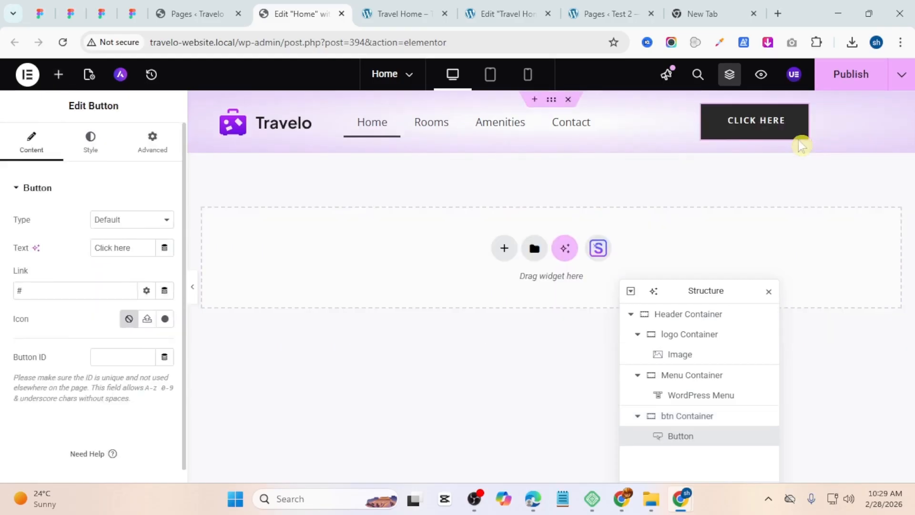
pyautogui.rightClick(749, 122)
pyautogui.click(765, 158)
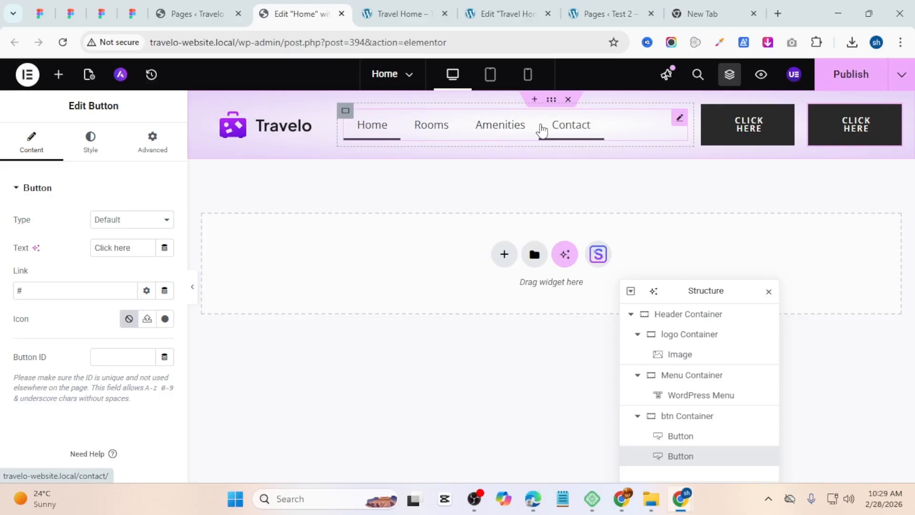
# Step: Set the first header button's text to Login, comparing against the template preview
pyautogui.click(381, 13)
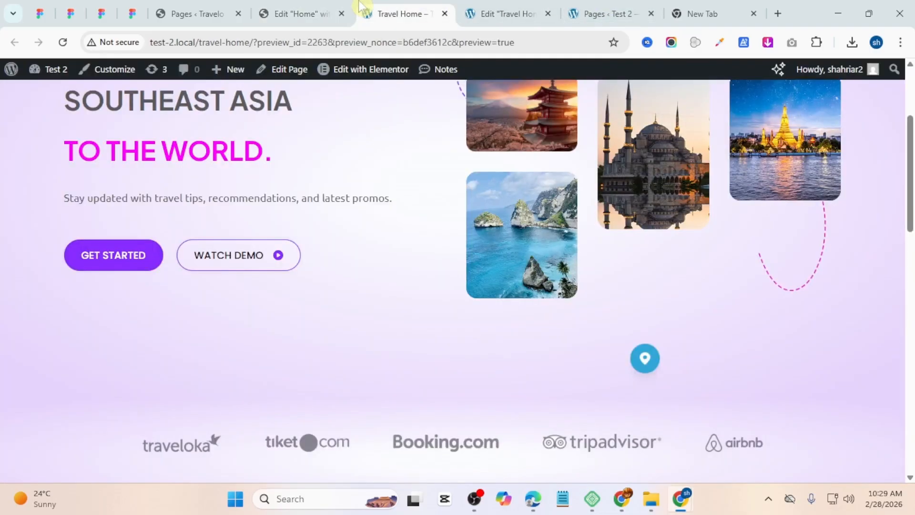
pyautogui.scroll(3, 567, 274)
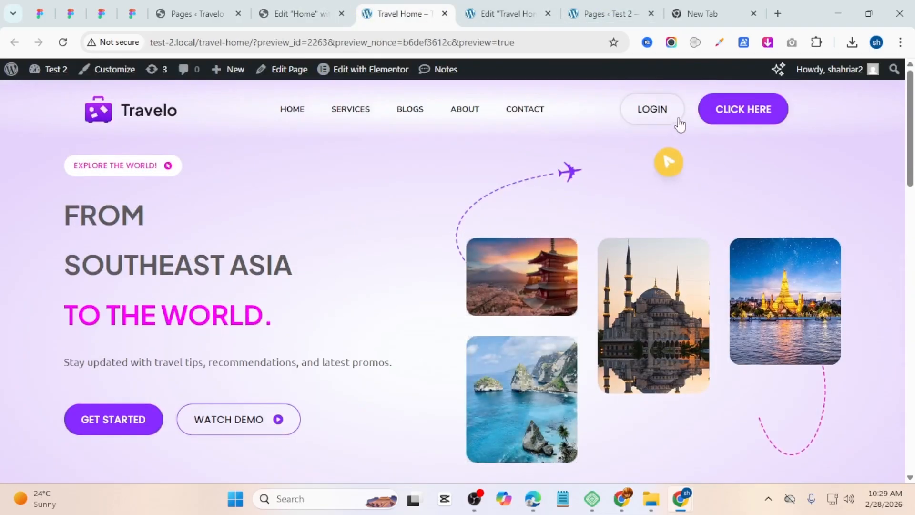
pyautogui.click(292, 7)
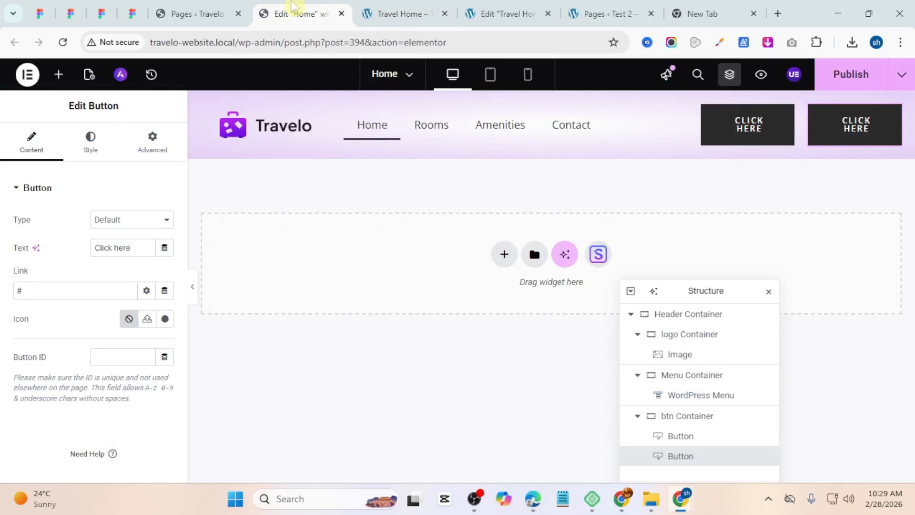
pyautogui.click(740, 136)
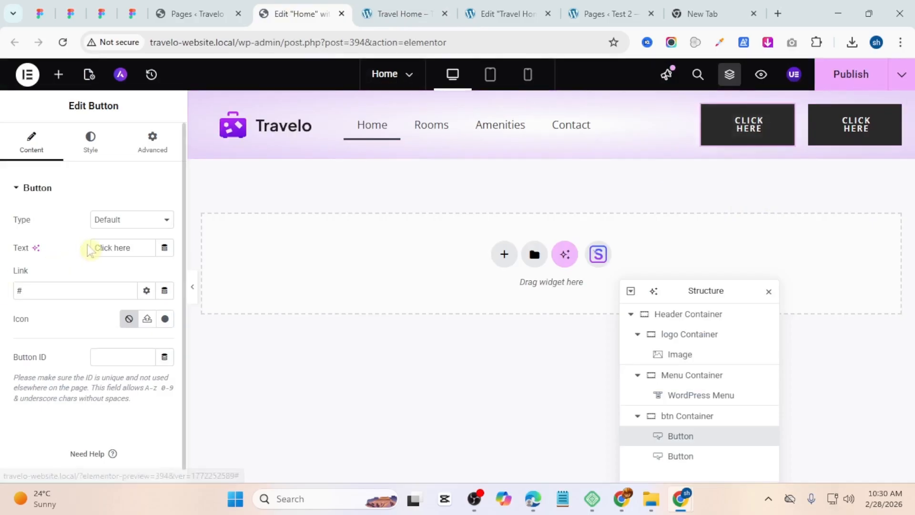
pyautogui.moveTo(135, 249); pyautogui.dragTo(2, 240)
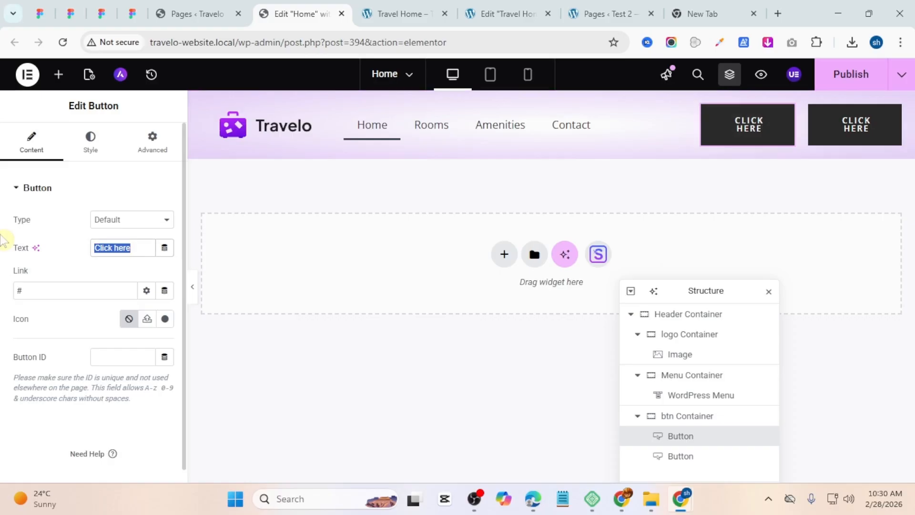
pyautogui.write('Login')
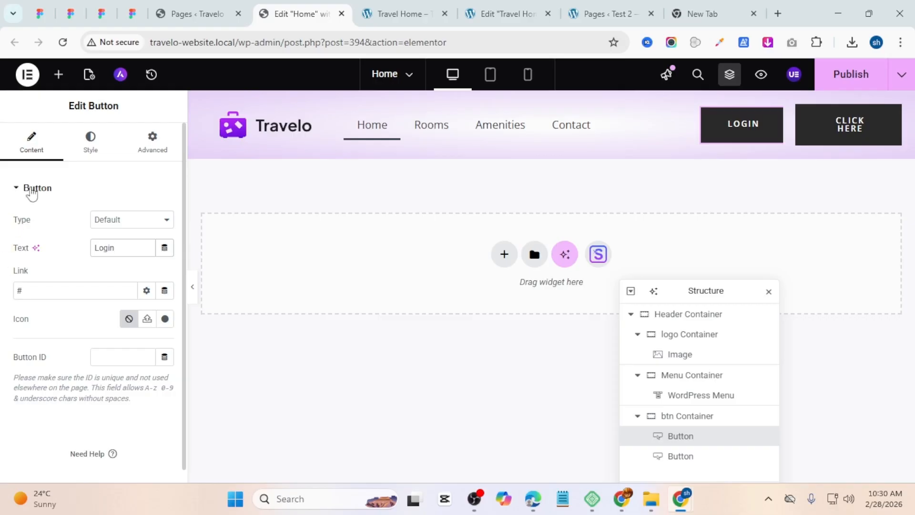
# Step: Open the login button's typography style options and review the Global Colors in Site Settings
pyautogui.click(111, 156)
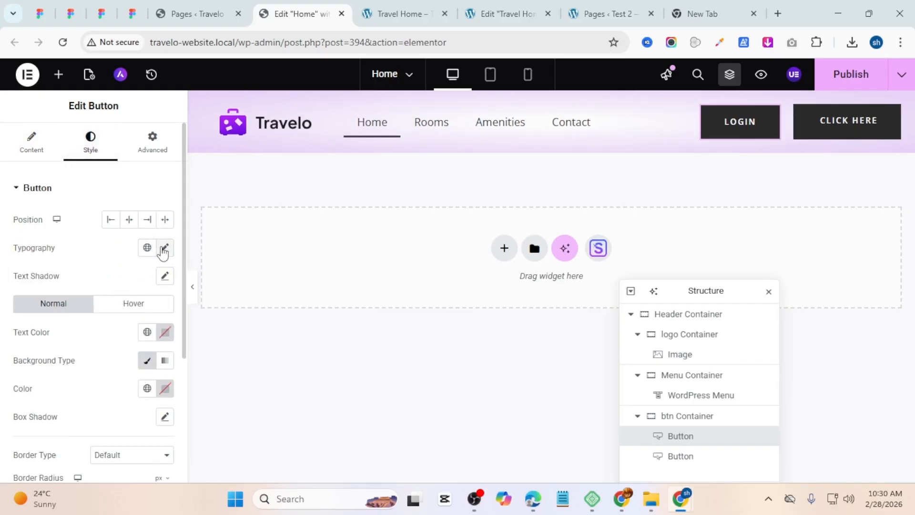
pyautogui.click(163, 248)
pyautogui.click(131, 314)
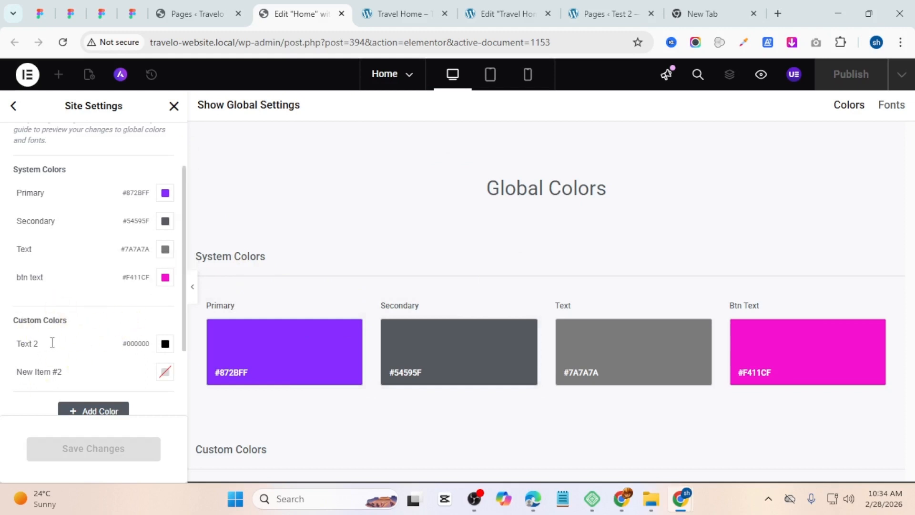
pyautogui.scroll(-2, 127, 339)
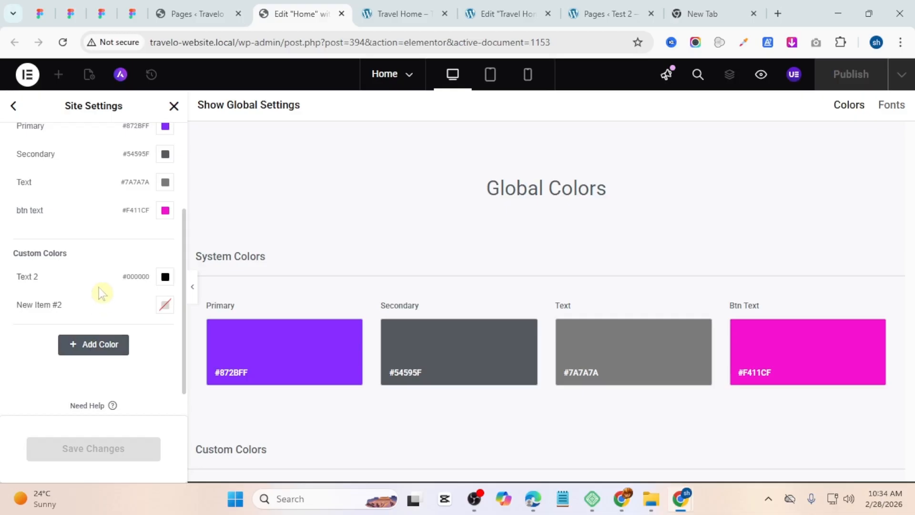
pyautogui.scroll(4, 98, 298)
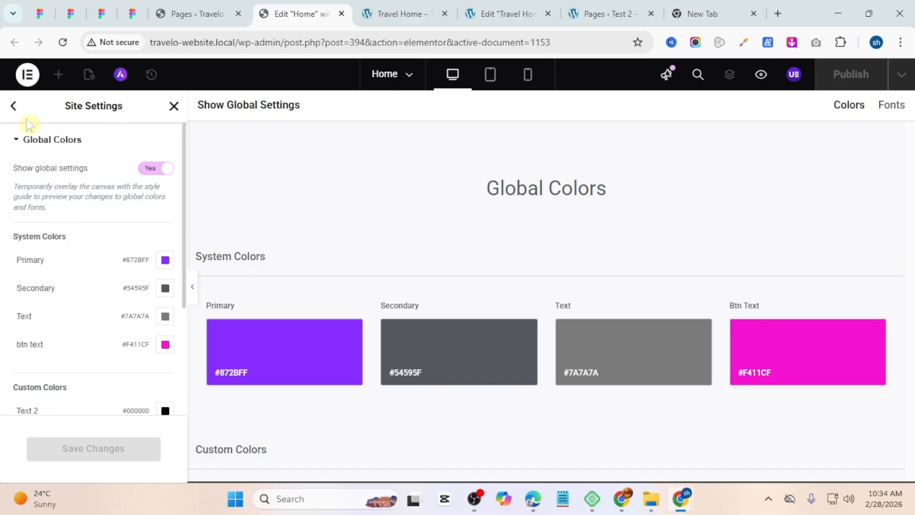
pyautogui.click(14, 105)
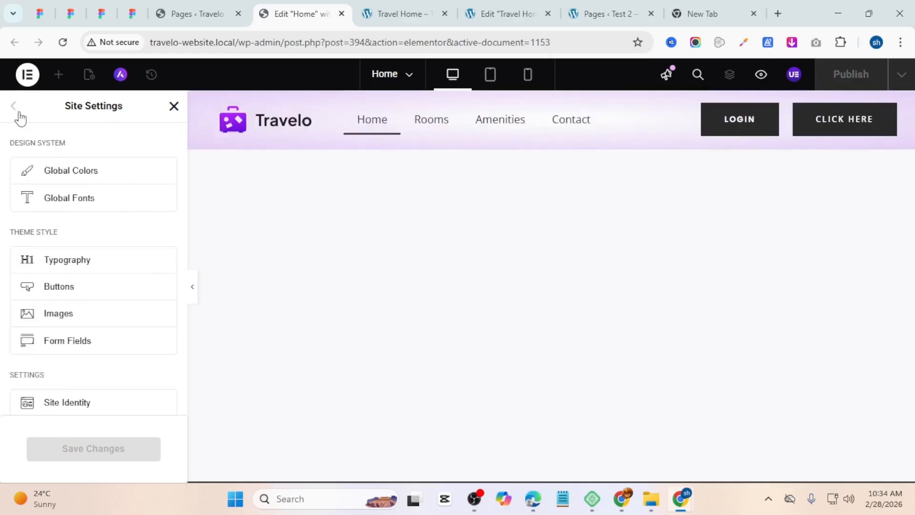
# Step: Open Global Fonts and set the Text system font family to Montserrat
pyautogui.click(76, 198)
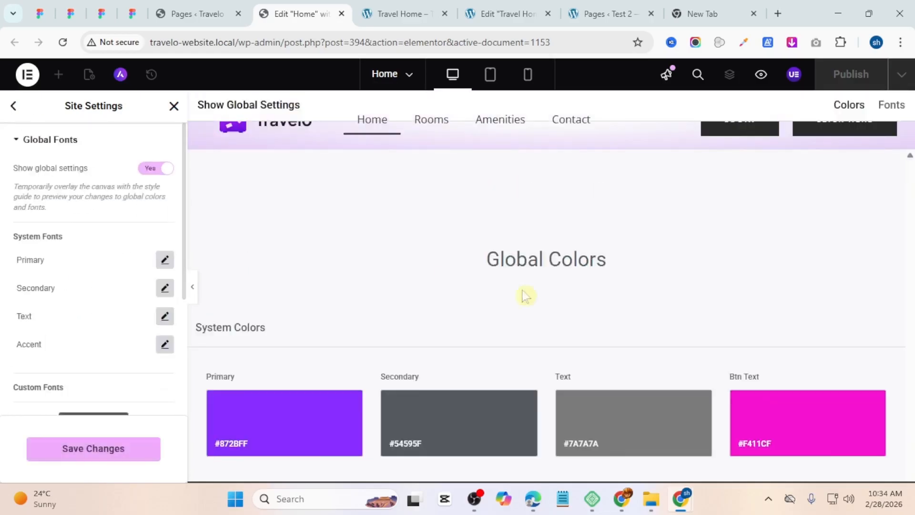
pyautogui.click(165, 260)
pyautogui.click(120, 320)
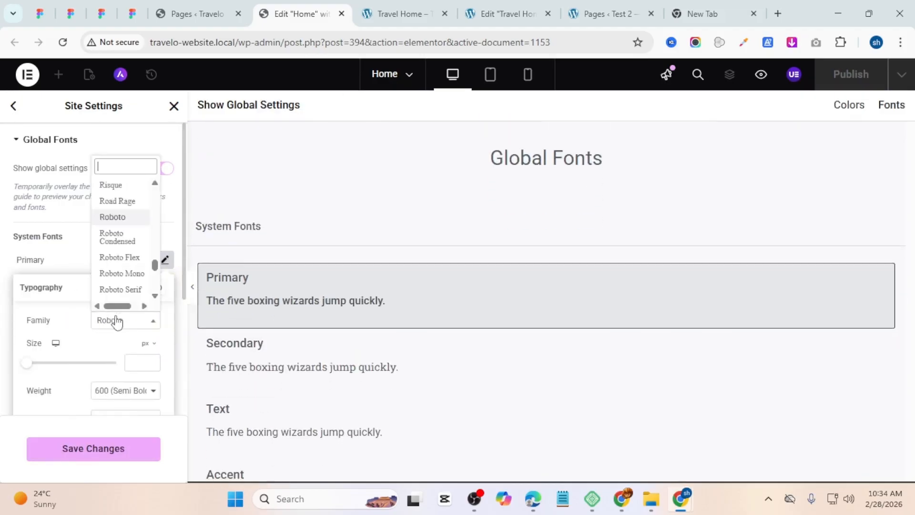
pyautogui.write('monte')
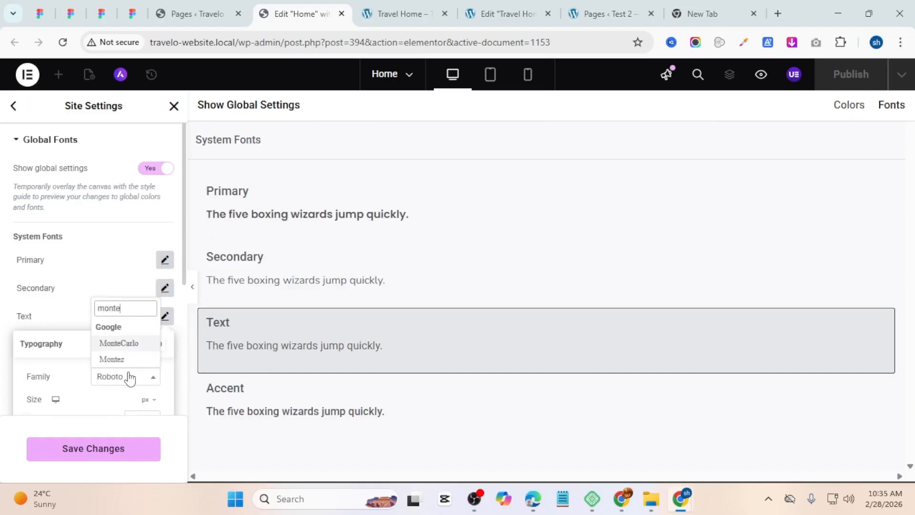
pyautogui.press('BackSpace')
pyautogui.write('se')
pyautogui.click(137, 314)
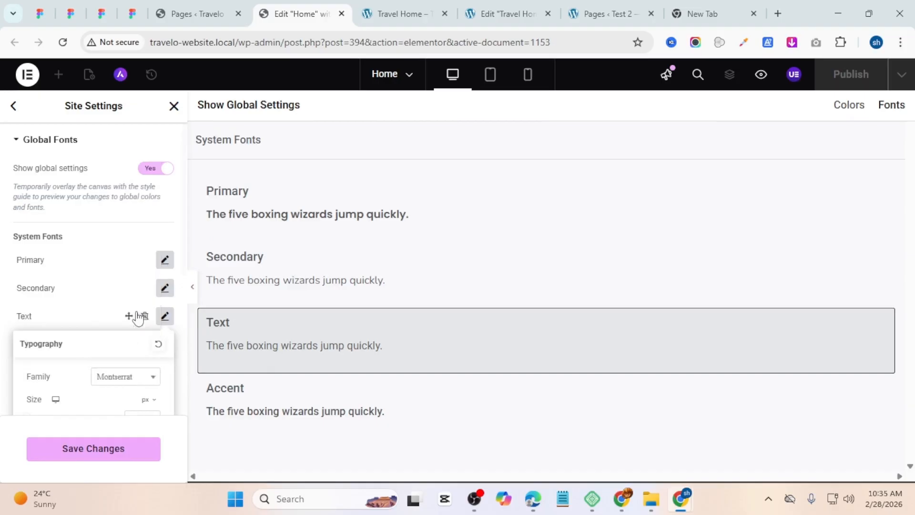
pyautogui.click(115, 302)
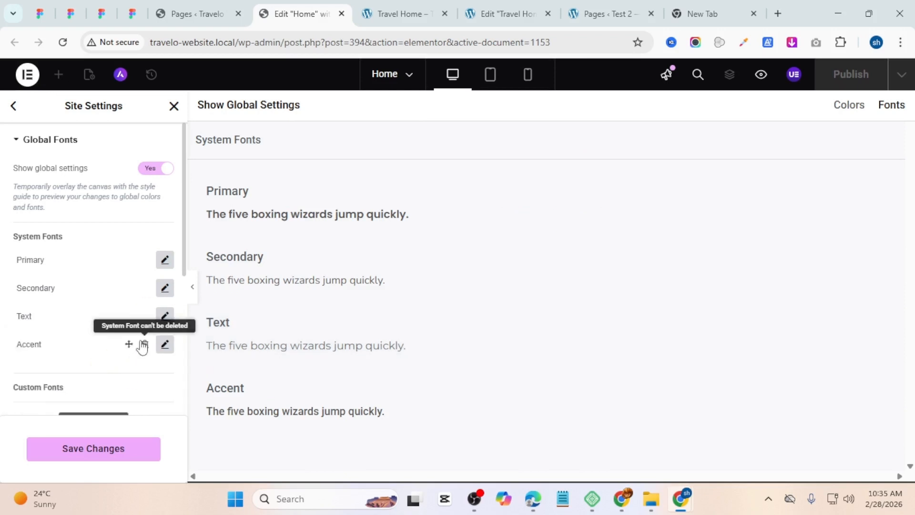
# Step: Set the Accent system font family to Plus Jakarta Sans and save the site settings
pyautogui.click(165, 345)
pyautogui.click(125, 405)
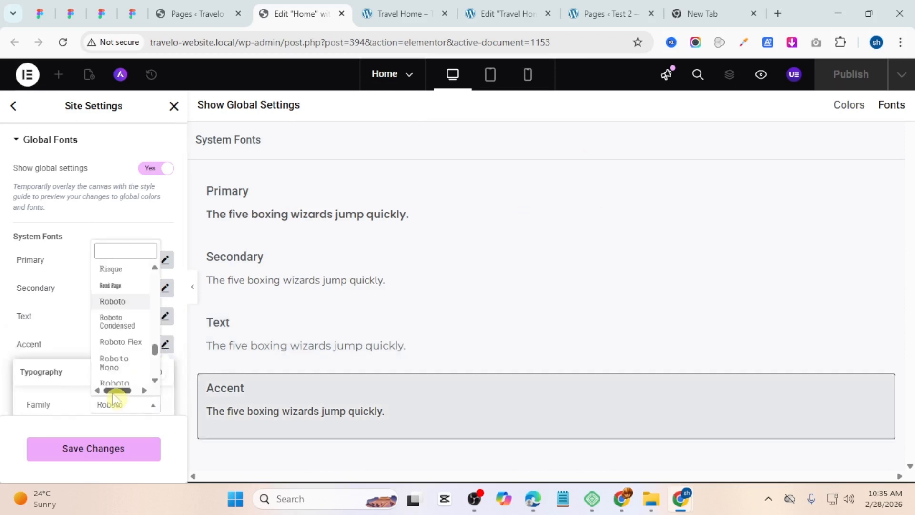
pyautogui.write('ka')
pyautogui.press('BackSpace')
pyautogui.press('BackSpace')
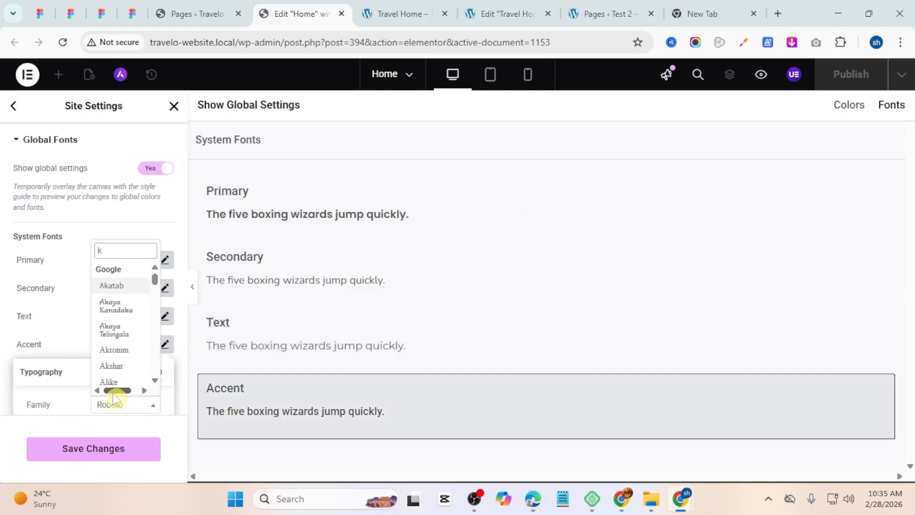
pyautogui.write('jak')
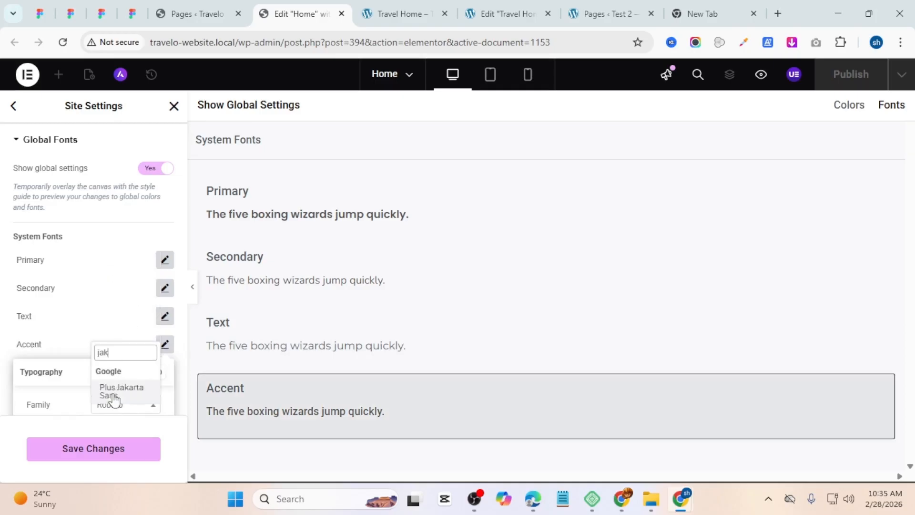
pyautogui.write('ar')
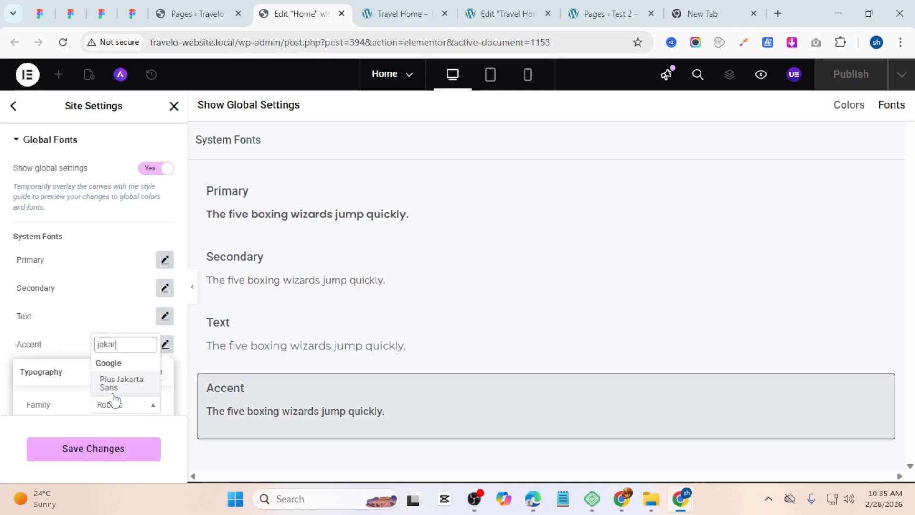
pyautogui.click(116, 384)
pyautogui.scroll(-2, 107, 334)
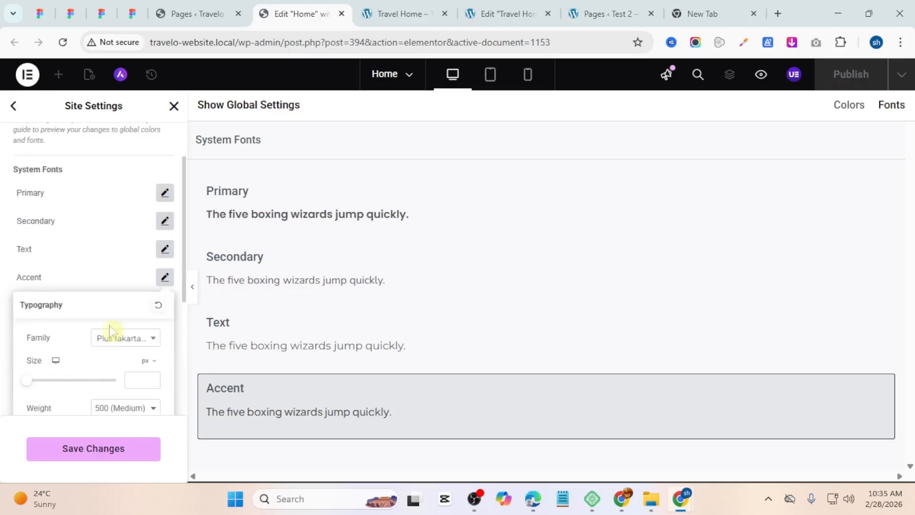
pyautogui.scroll(-4, 110, 329)
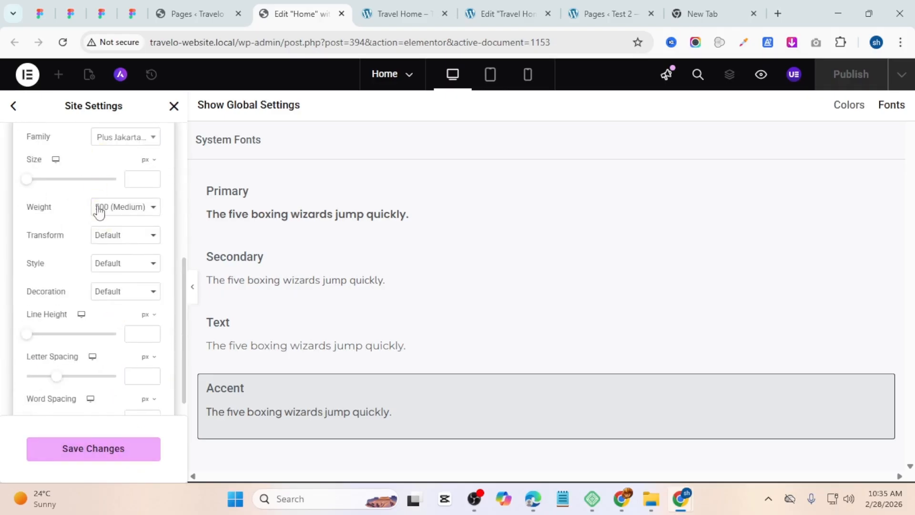
pyautogui.scroll(4, 98, 239)
pyautogui.click(96, 273)
pyautogui.click(119, 295)
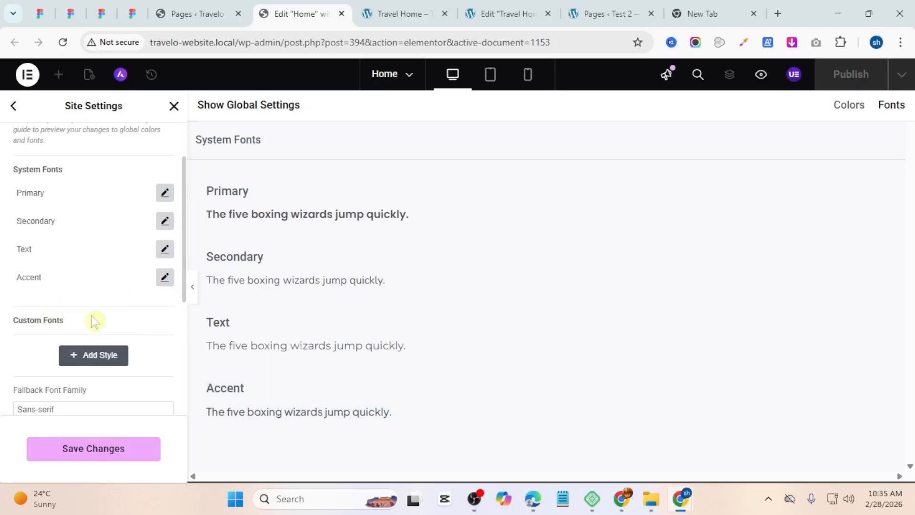
pyautogui.click(68, 447)
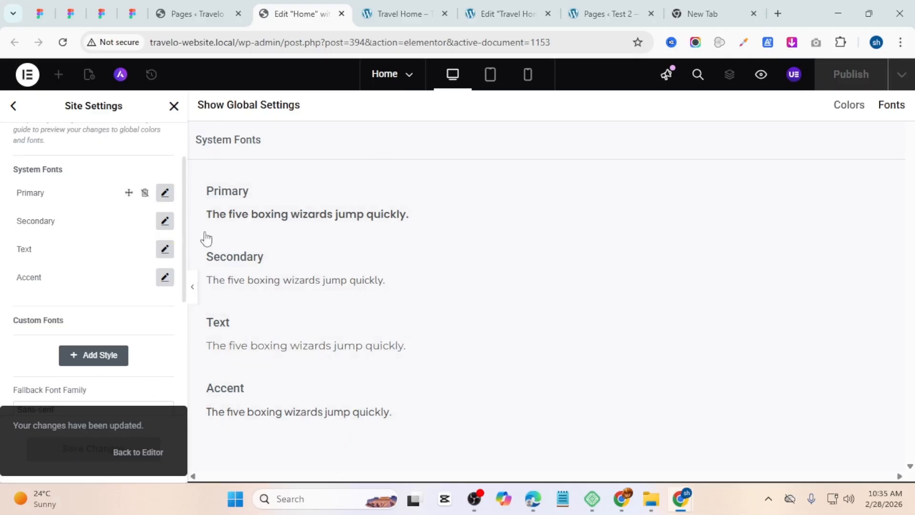
# Step: Return to the editor, select the Login button, and compare the Secondary and Primary global fonts for its typography
pyautogui.click(11, 114)
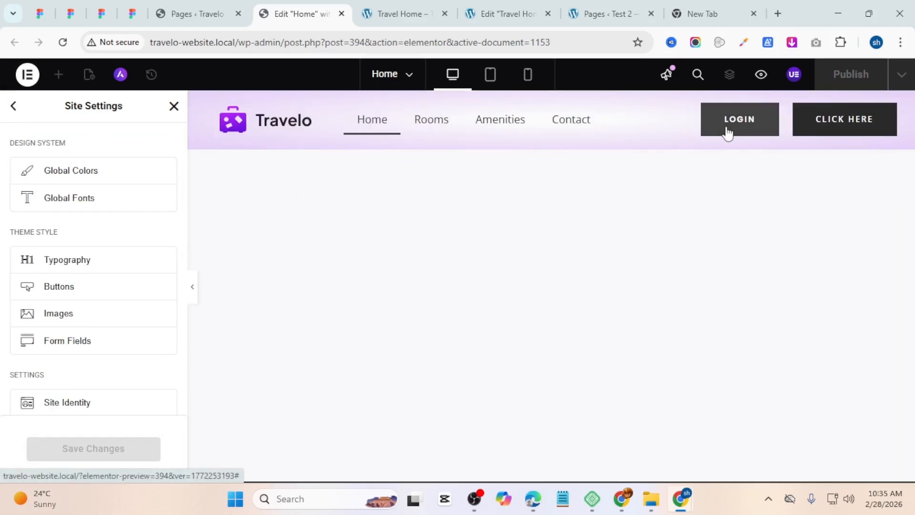
pyautogui.click(19, 106)
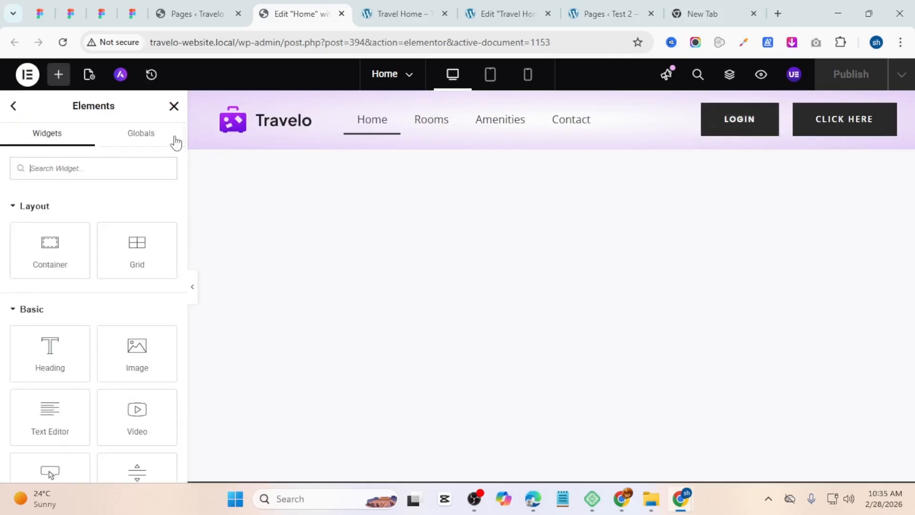
pyautogui.click(746, 120)
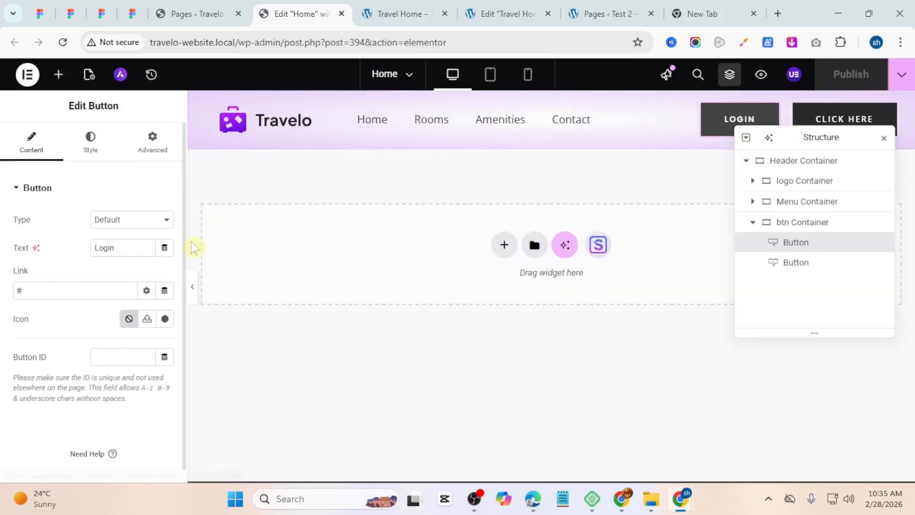
pyautogui.click(83, 136)
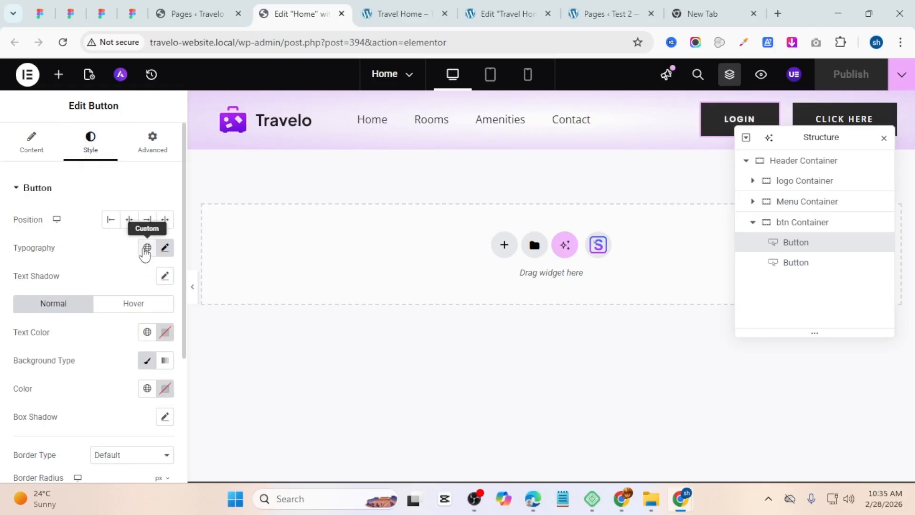
pyautogui.click(147, 248)
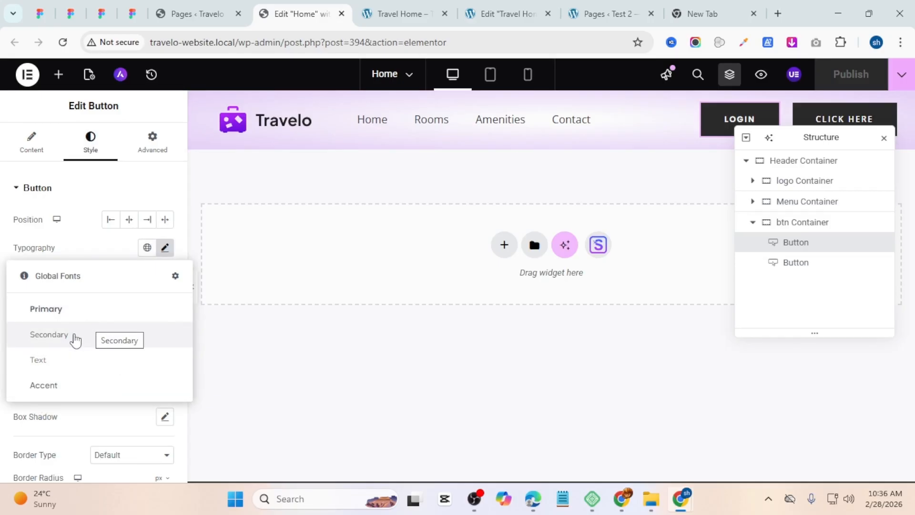
pyautogui.click(75, 338)
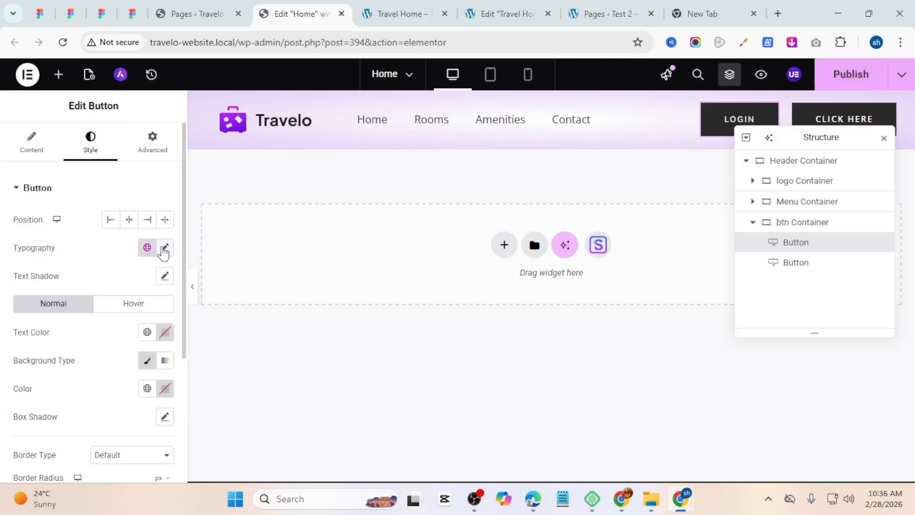
pyautogui.click(164, 248)
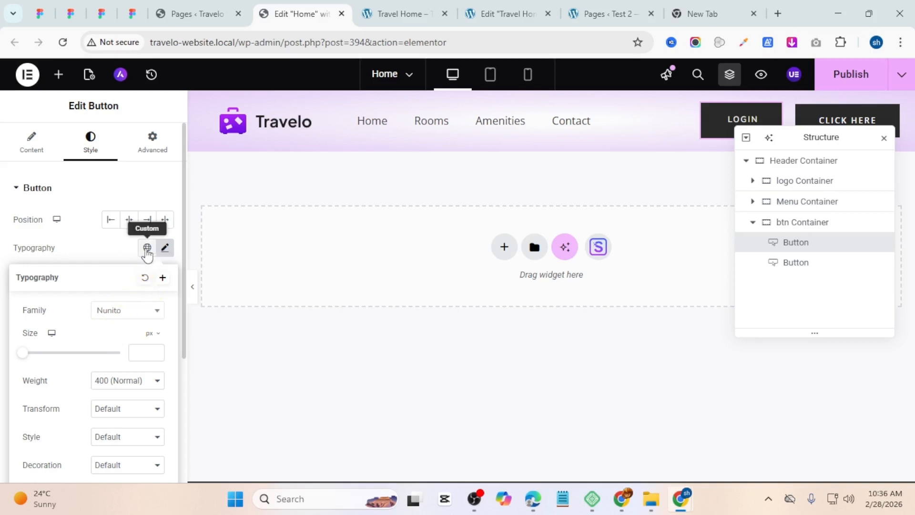
pyautogui.click(147, 250)
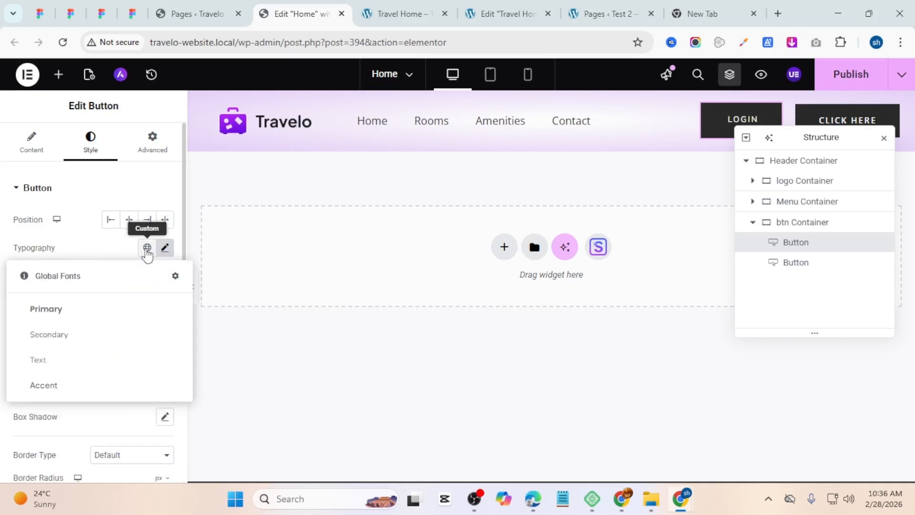
pyautogui.click(56, 311)
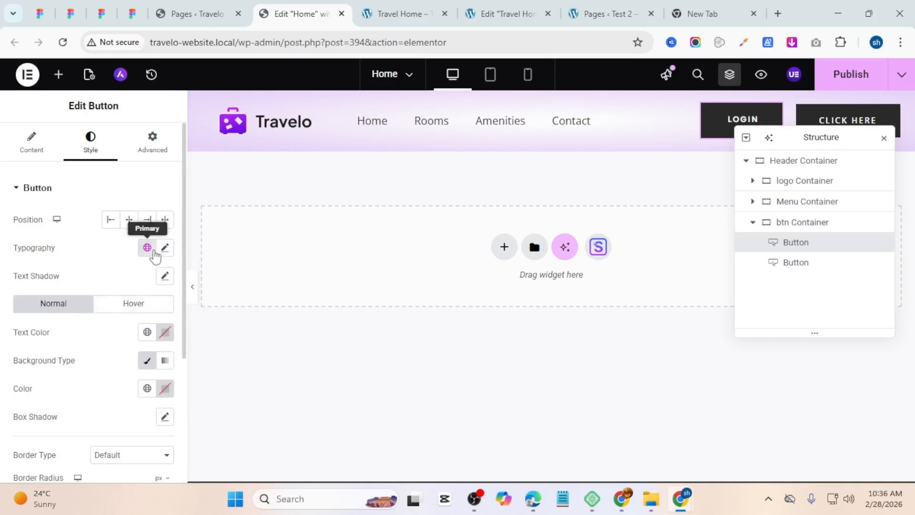
pyautogui.click(165, 247)
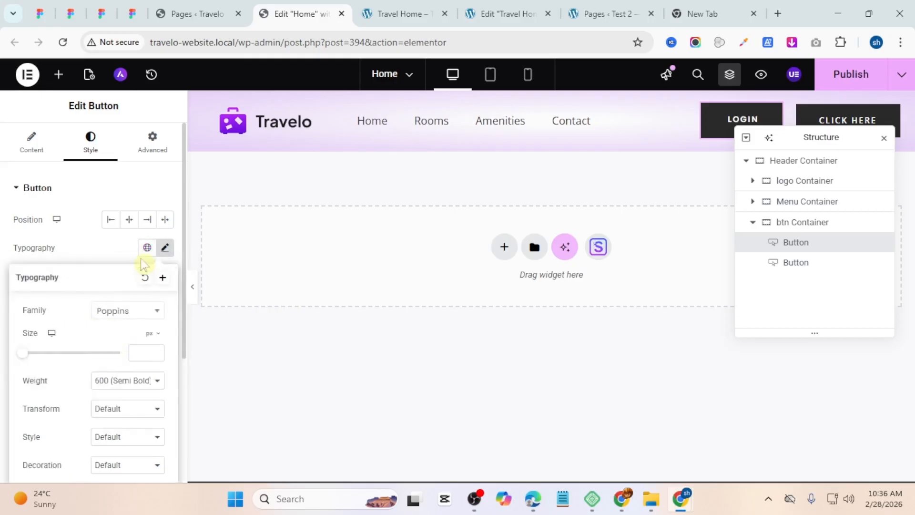
pyautogui.click(148, 248)
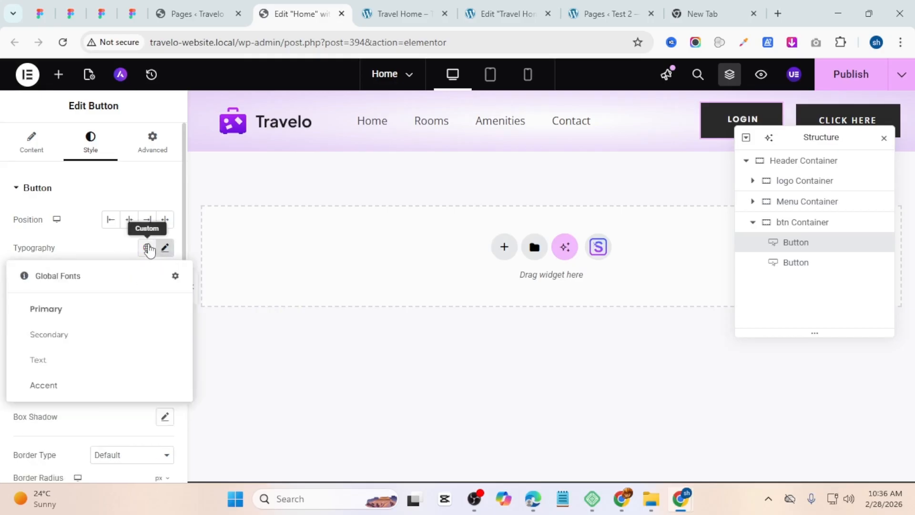
pyautogui.click(101, 244)
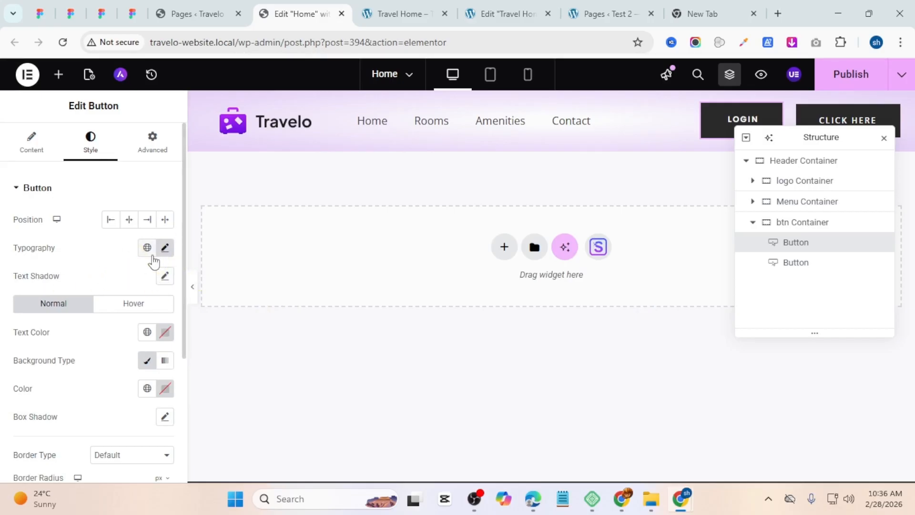
# Step: Apply the Primary global font to the Login button's typography
pyautogui.moveTo(797, 142); pyautogui.dragTo(429, 161)
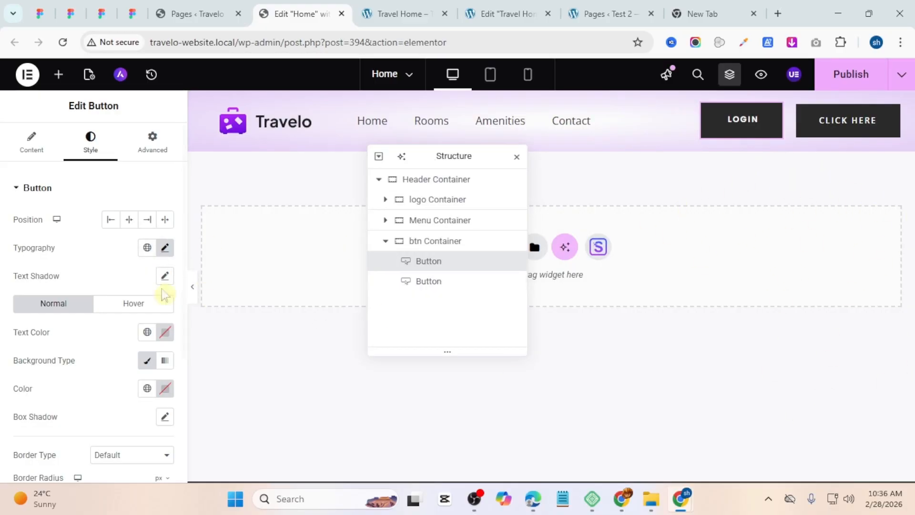
pyautogui.click(150, 248)
pyautogui.click(131, 315)
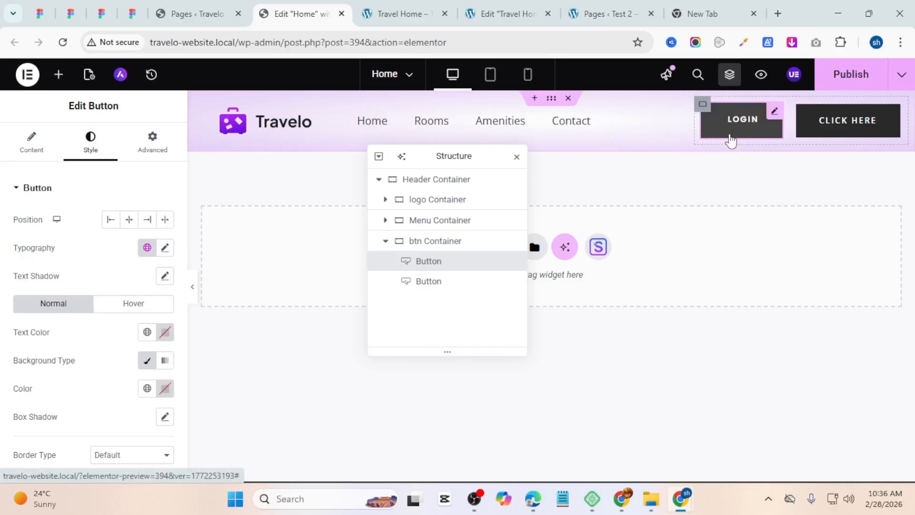
# Step: Check the template preview and set the Login button's background color to fully transparent
pyautogui.scroll(-3, 138, 296)
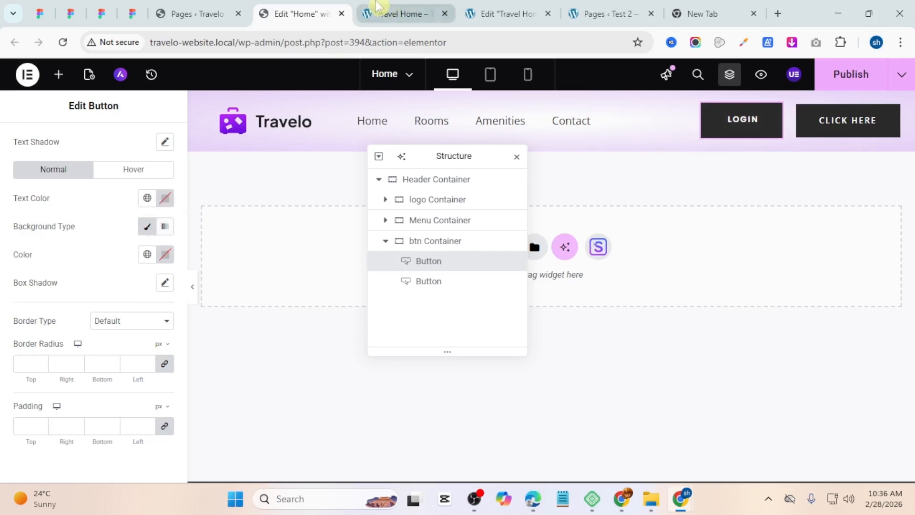
pyautogui.click(377, 14)
pyautogui.click(305, 18)
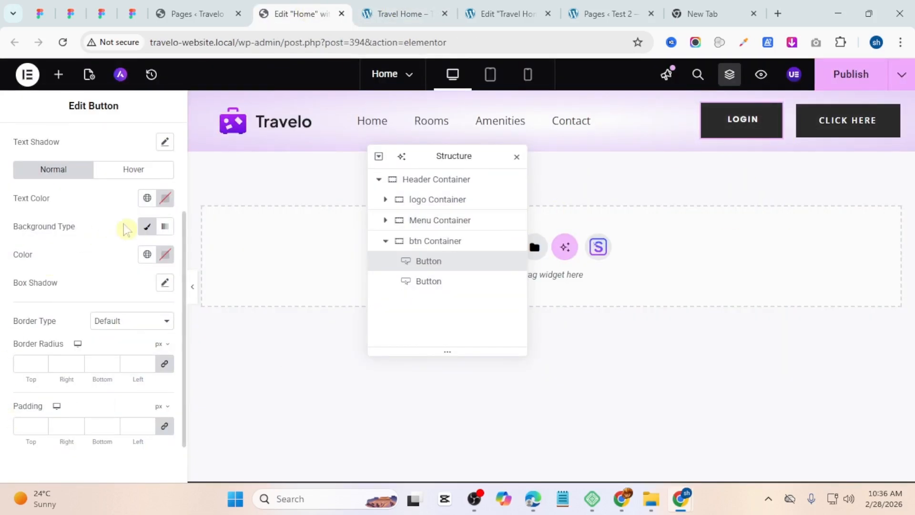
pyautogui.click(165, 255)
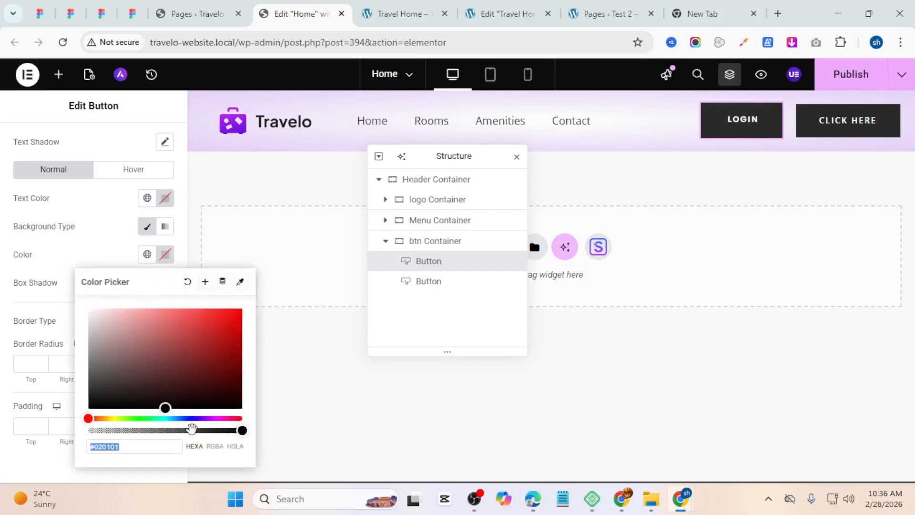
pyautogui.moveTo(192, 430); pyautogui.dragTo(58, 427)
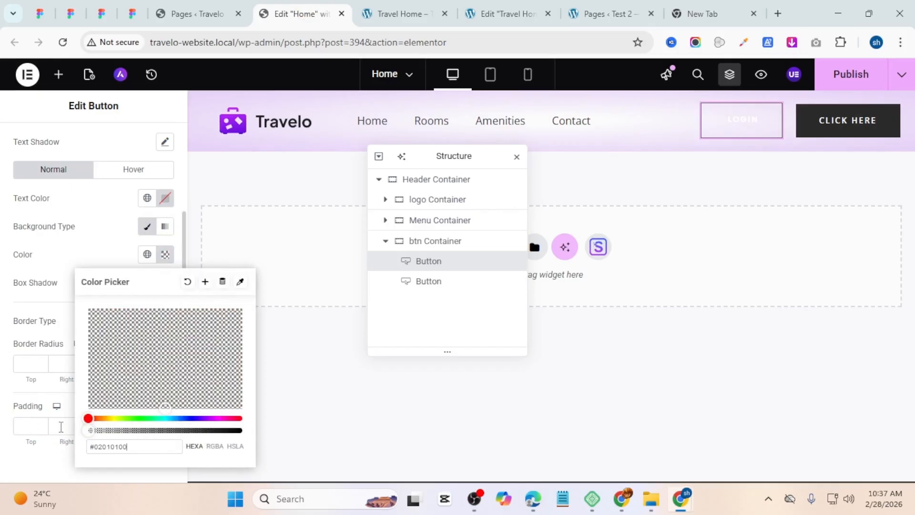
pyautogui.click(87, 244)
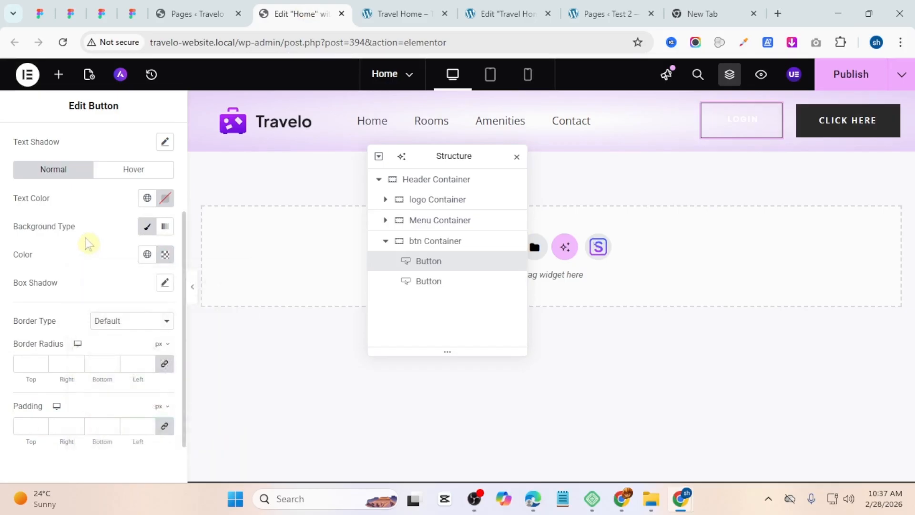
# Step: Set the Login button's text color to the global Text 2 color
pyautogui.click(162, 204)
pyautogui.moveTo(124, 305); pyautogui.dragTo(4, 398)
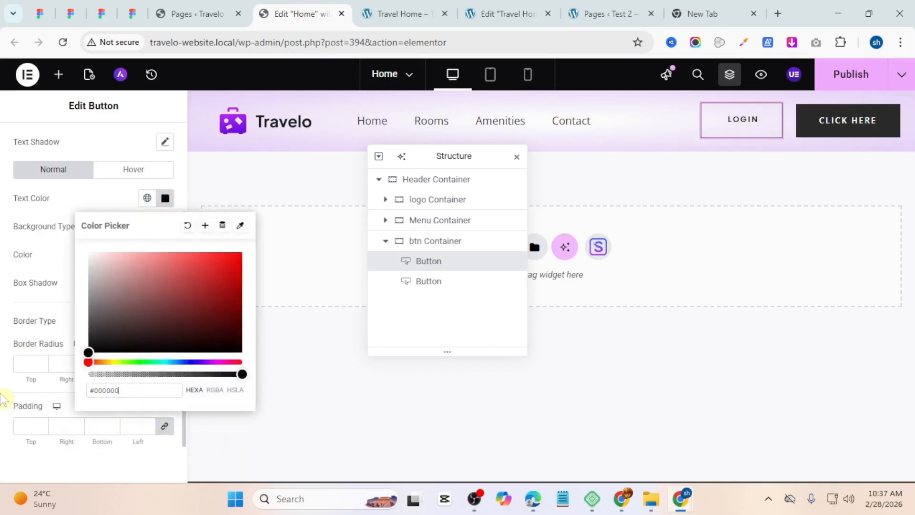
pyautogui.click(147, 198)
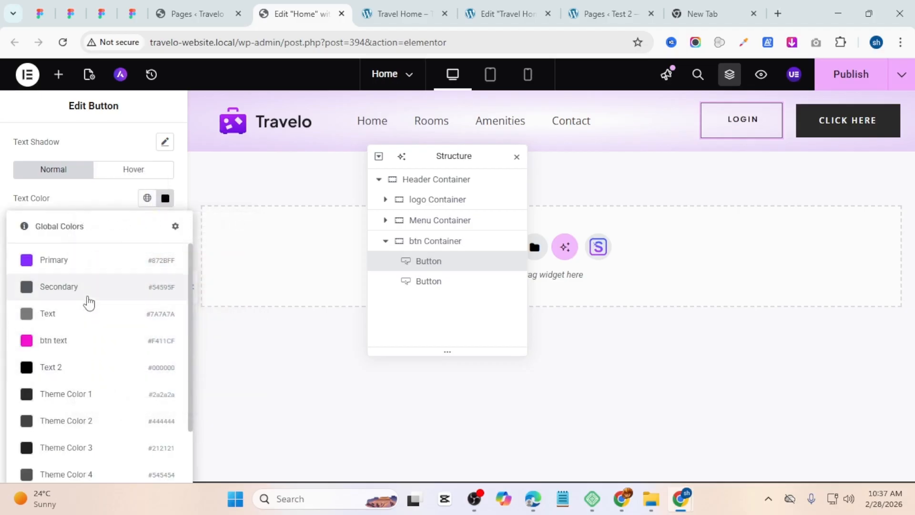
pyautogui.click(81, 366)
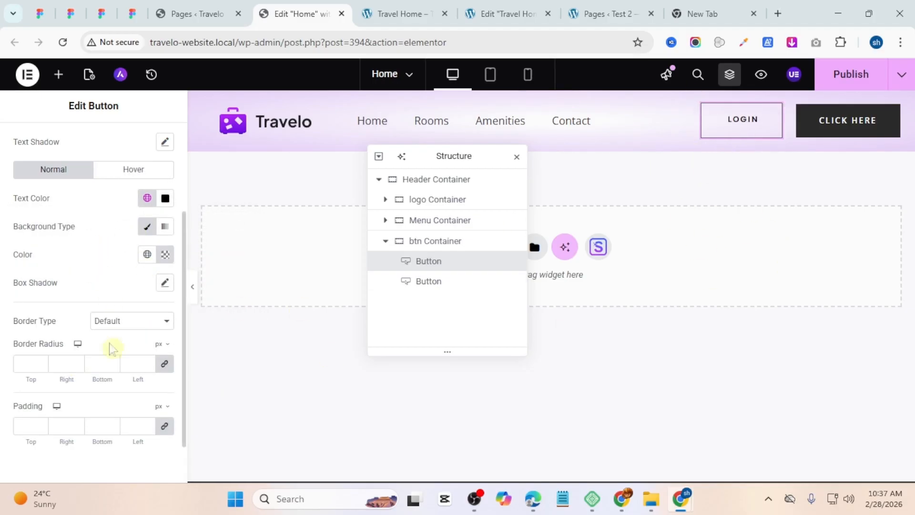
# Step: Set the Login button's border type to Solid and make its border color fully transparent
pyautogui.click(106, 325)
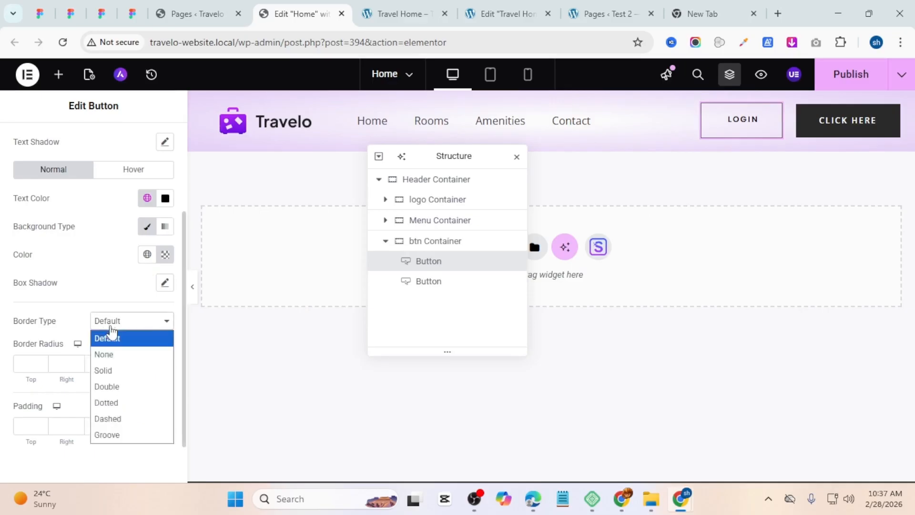
pyautogui.click(119, 369)
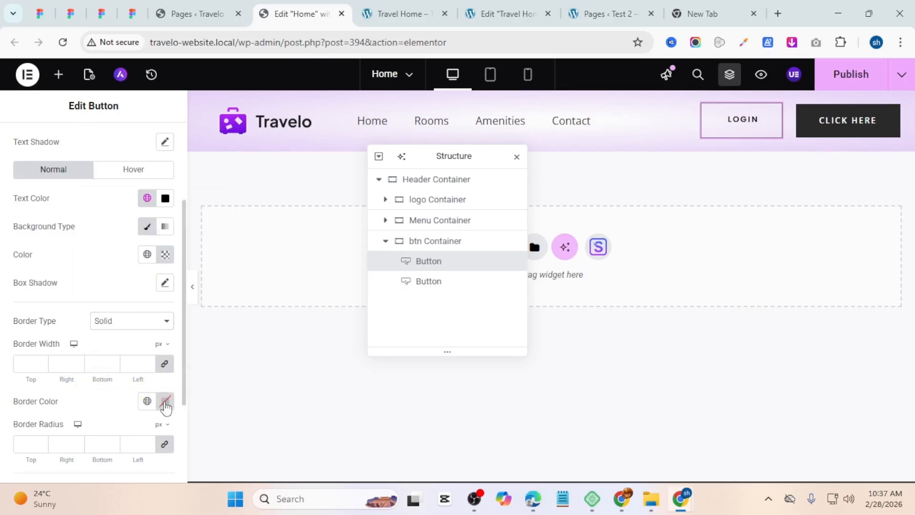
pyautogui.click(165, 401)
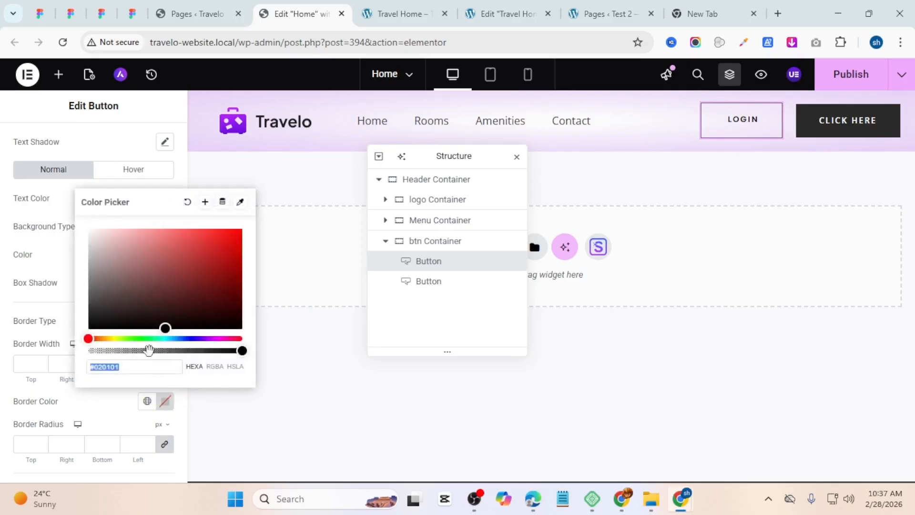
pyautogui.moveTo(149, 350); pyautogui.dragTo(96, 354)
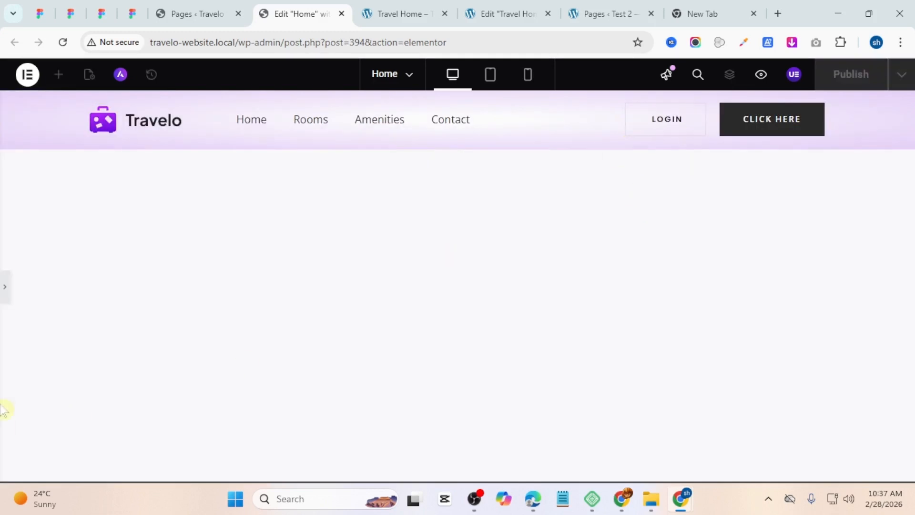
# Step: Set the Login button's border radius to 20 px on all corners and preview the header
pyautogui.click(4, 289)
pyautogui.scroll(-3, 29, 363)
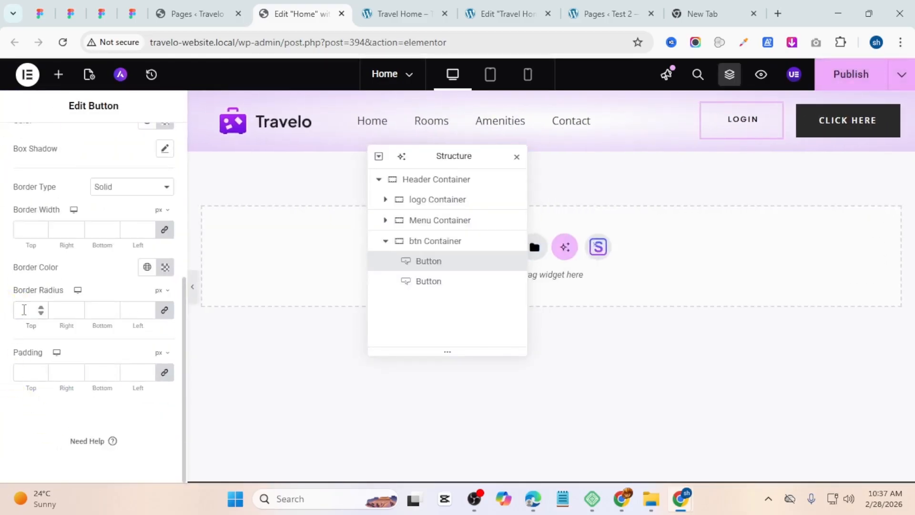
pyautogui.click(24, 310)
pyautogui.write('20')
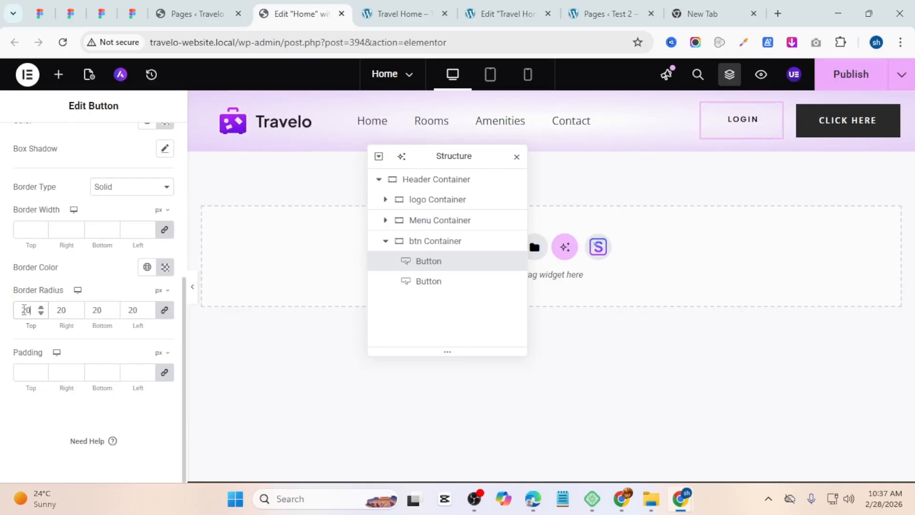
pyautogui.click(194, 292)
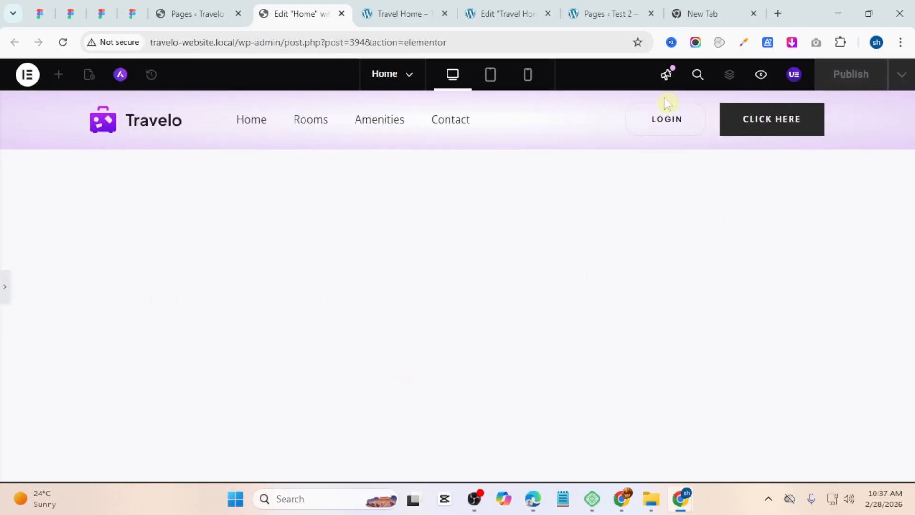
pyautogui.click(4, 301)
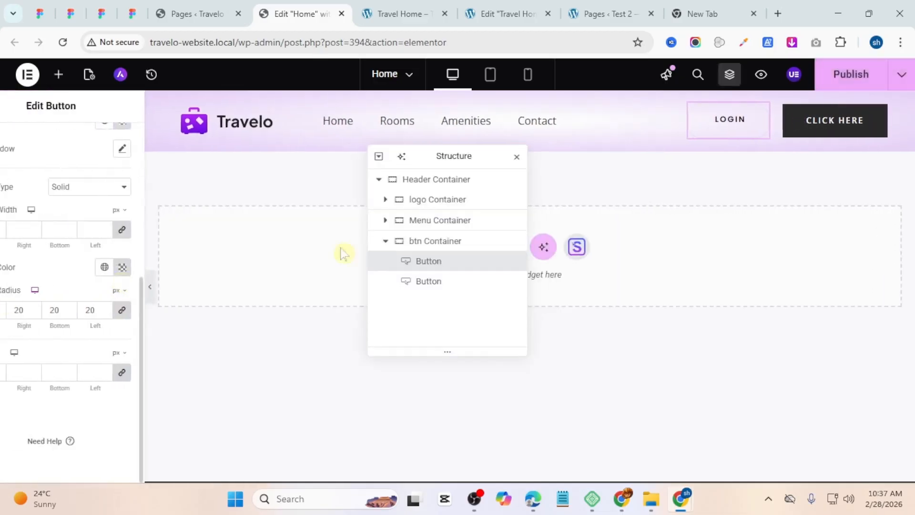
# Step: Select the Click Here button and change its text to Sign Up, checking the template preview and Figma design
pyautogui.scroll(3, 103, 233)
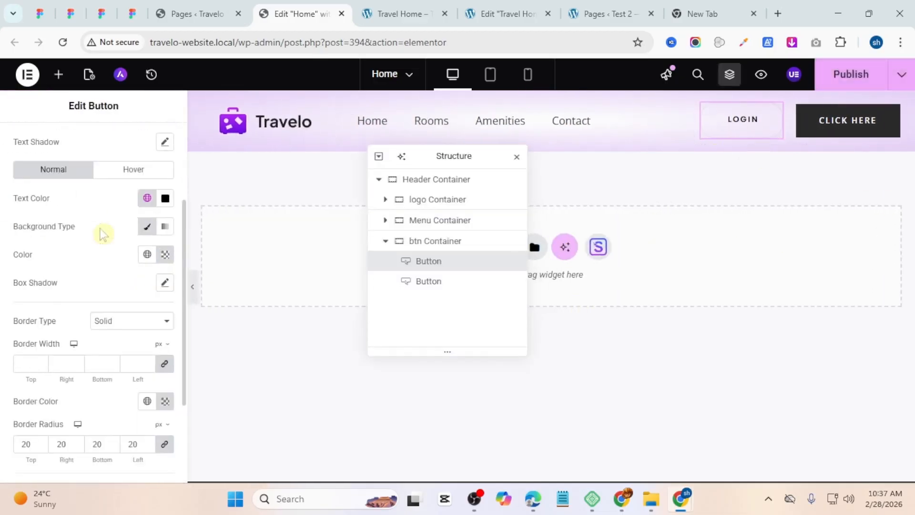
pyautogui.scroll(3, 103, 234)
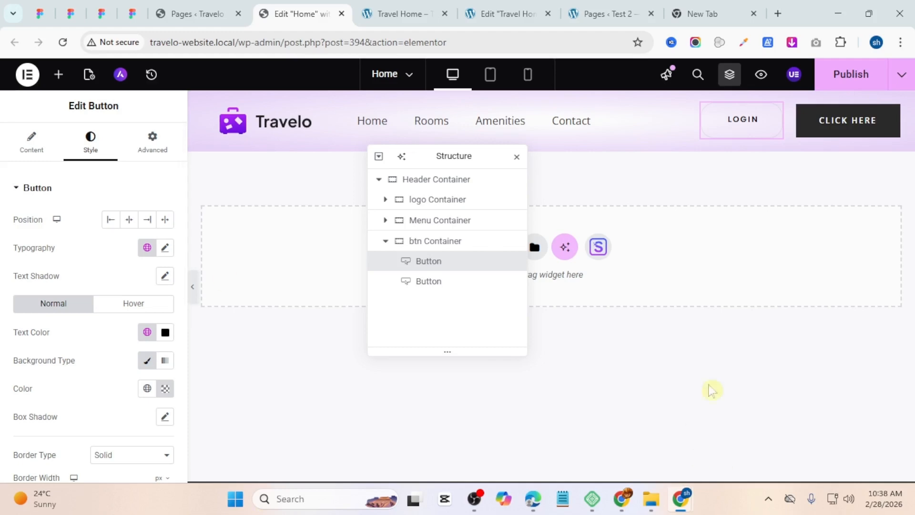
pyautogui.click(847, 119)
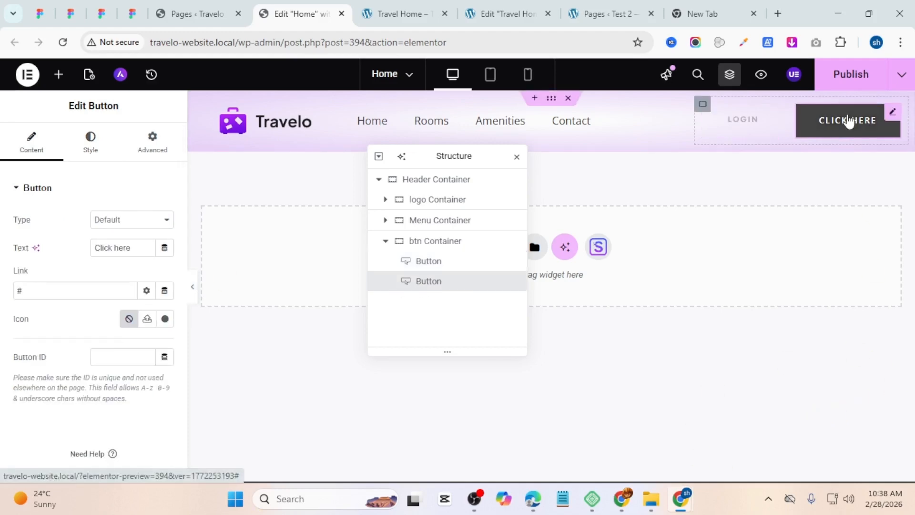
pyautogui.click(405, 11)
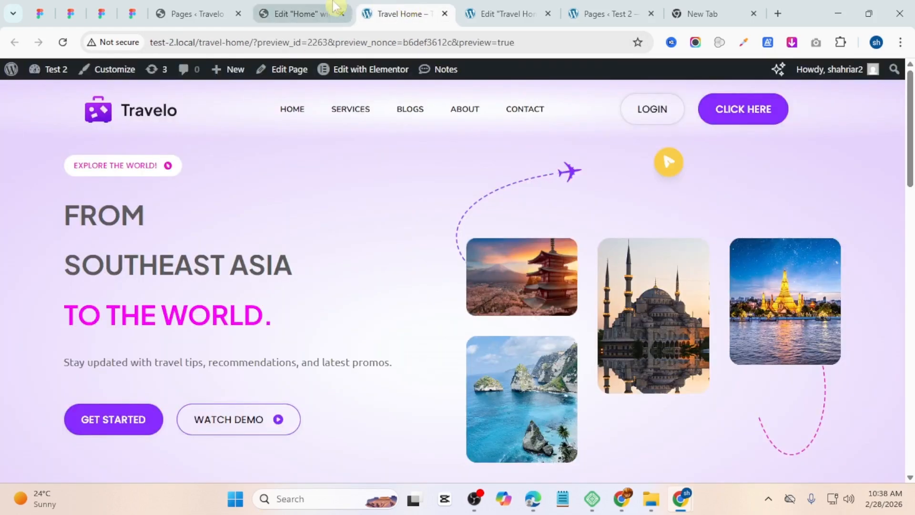
pyautogui.click(319, 9)
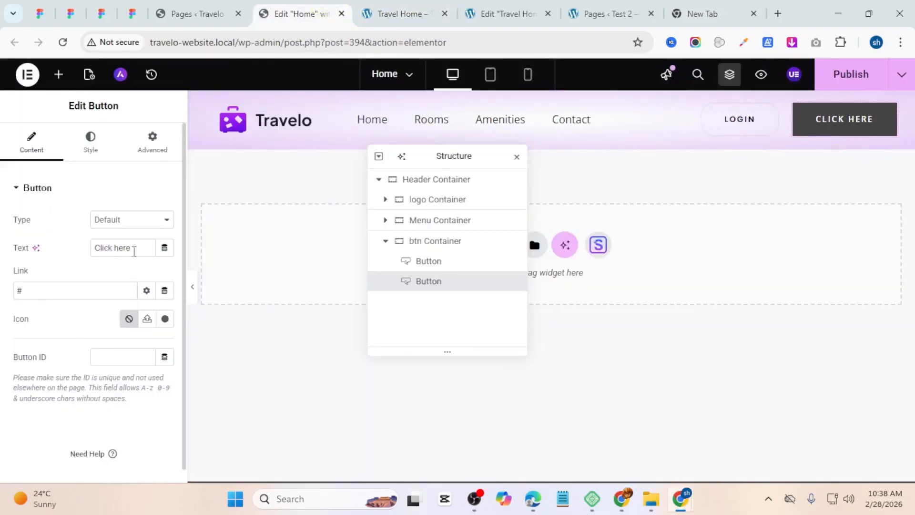
pyautogui.moveTo(135, 248); pyautogui.dragTo(2, 233)
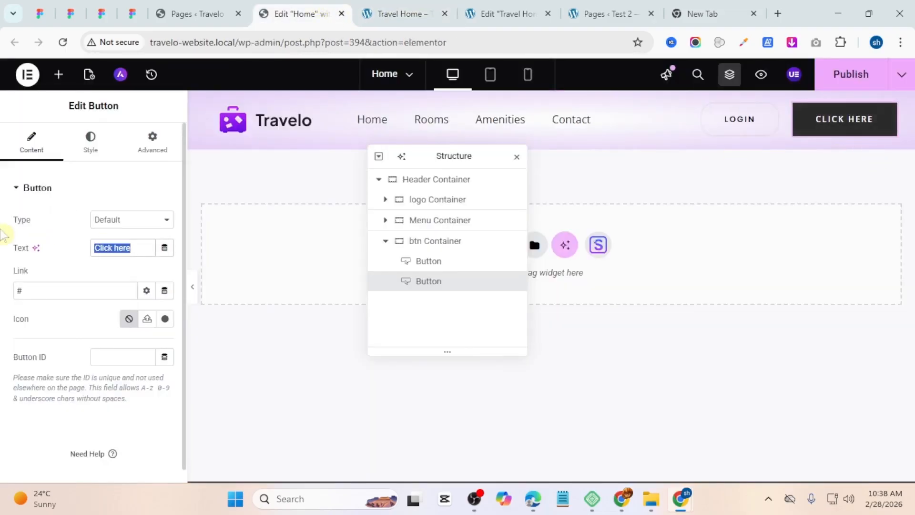
pyautogui.click(133, 13)
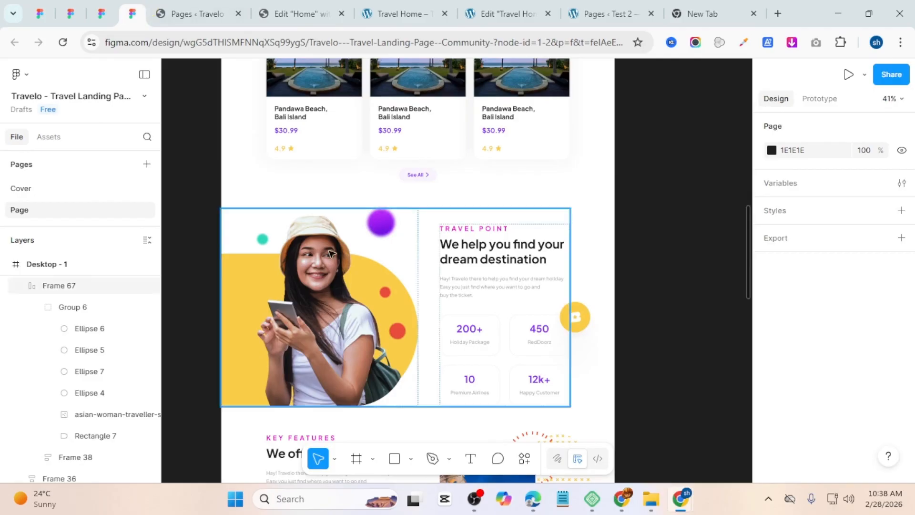
pyautogui.scroll(20, 333, 250)
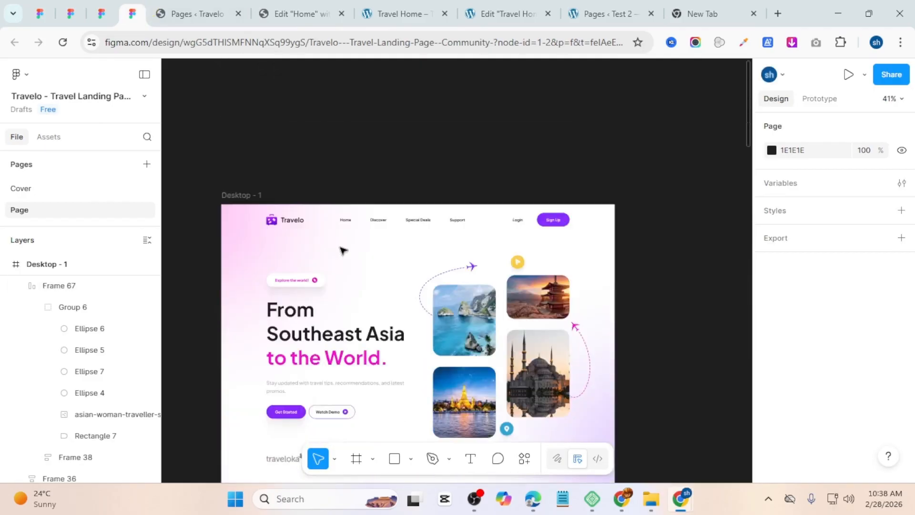
pyautogui.scroll(-1, 342, 250)
pyautogui.click(336, 7)
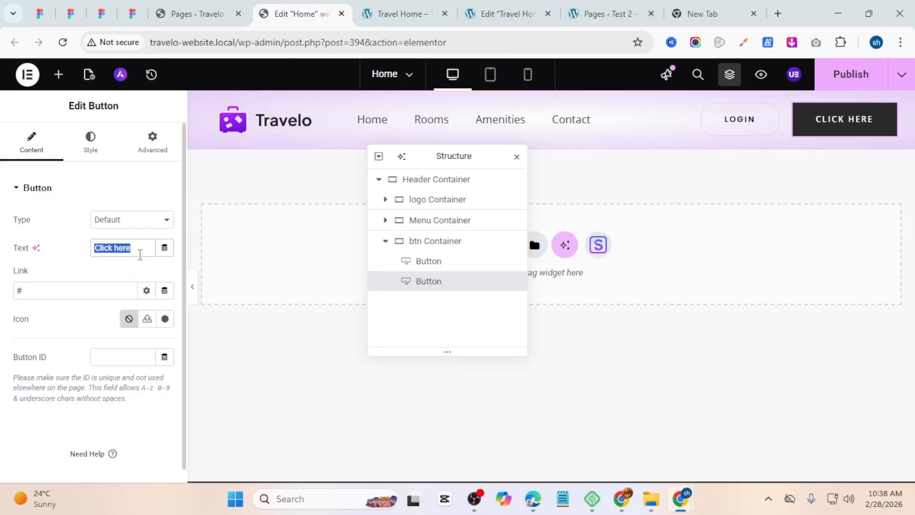
pyautogui.write('Sign U')
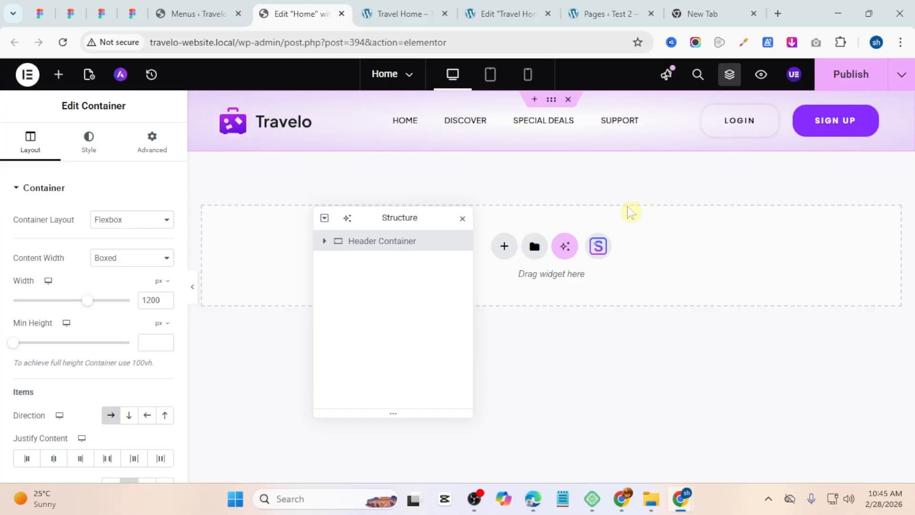
# Step: Add a new single-column Flexbox container below the header
pyautogui.click(830, 85)
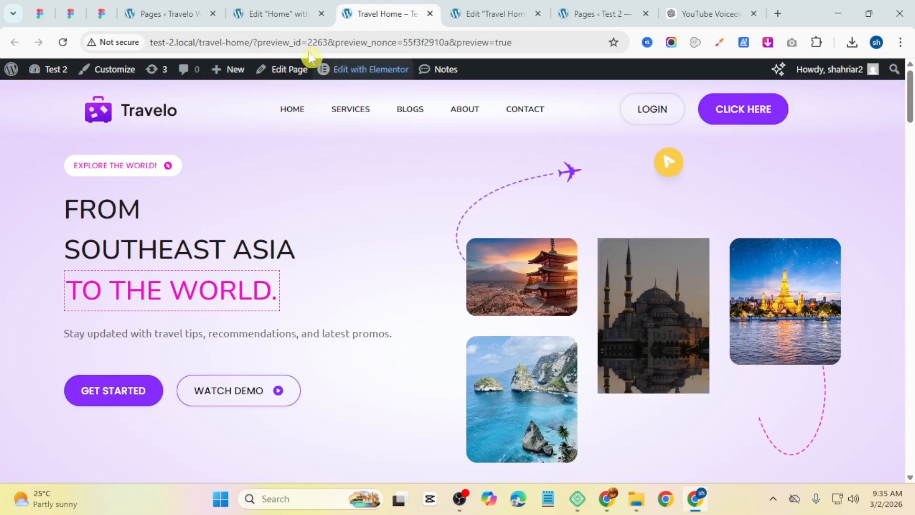
pyautogui.click(277, 13)
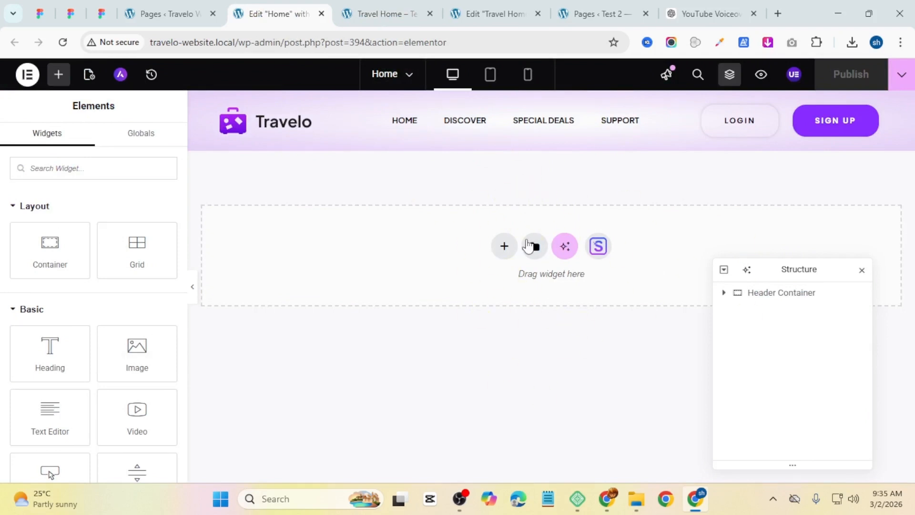
pyautogui.click(507, 249)
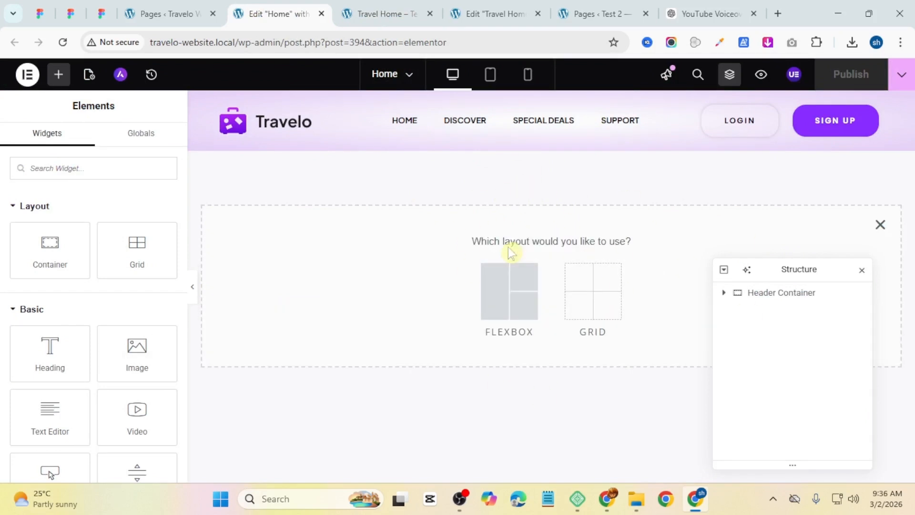
pyautogui.click(513, 277)
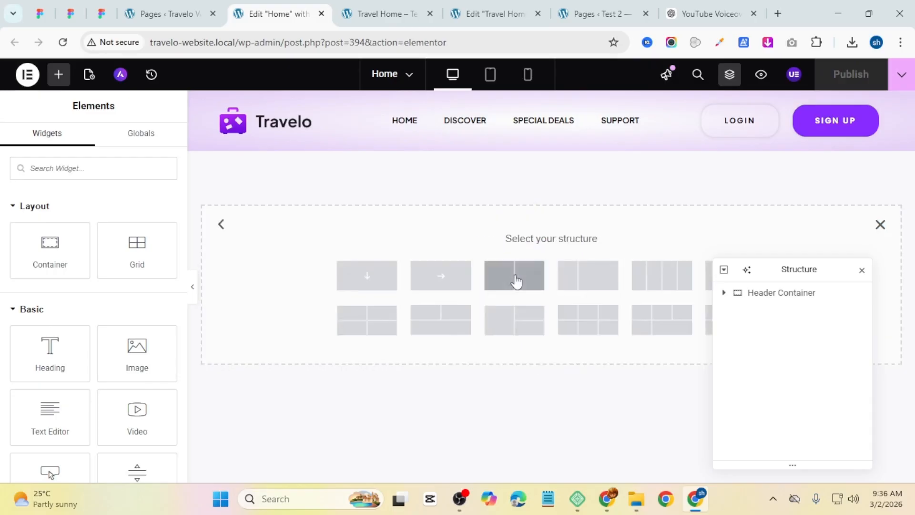
pyautogui.click(389, 286)
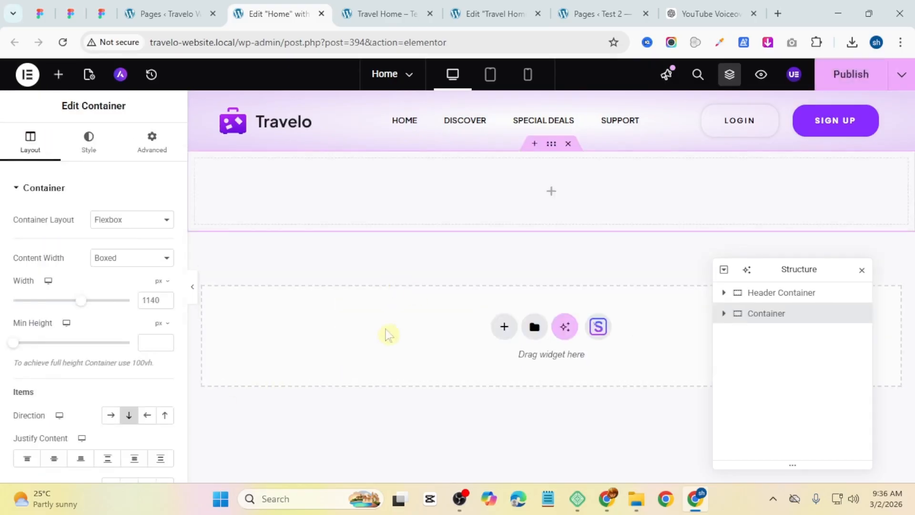
# Step: Rename the new container as Hero Container in the structure navigator
pyautogui.doubleClick(753, 314)
pyautogui.click(751, 314)
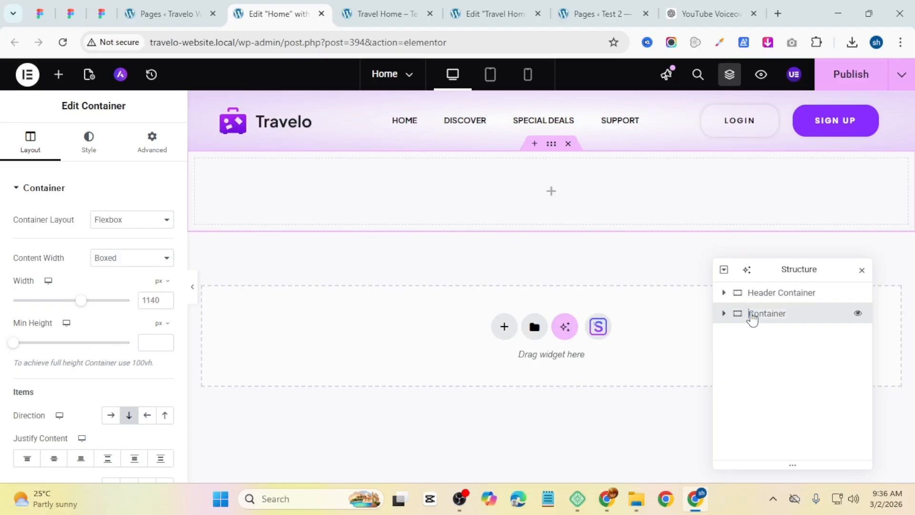
pyautogui.write('Hero')
pyautogui.press('Return')
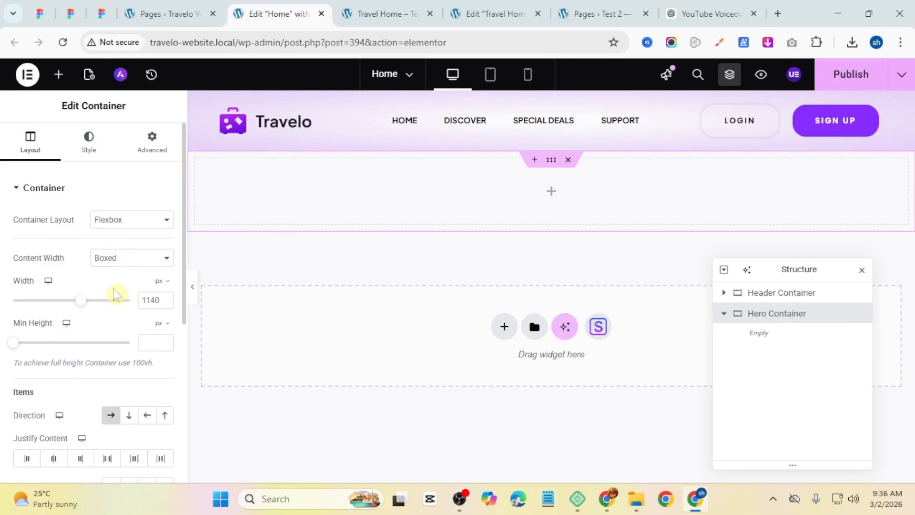
# Step: Set the Hero container's width to 1200 px and its minimum height to 100 vh
pyautogui.click(149, 300)
pyautogui.write('1')
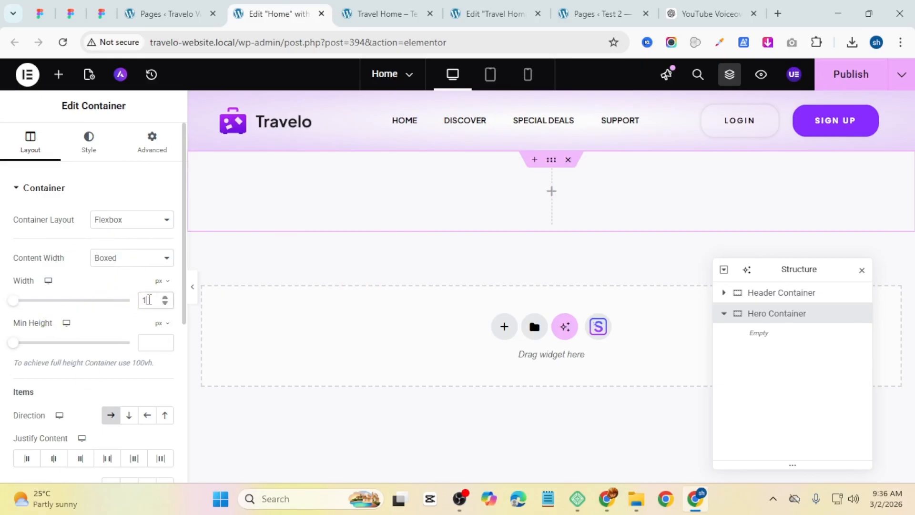
pyautogui.write('200')
pyautogui.click(158, 323)
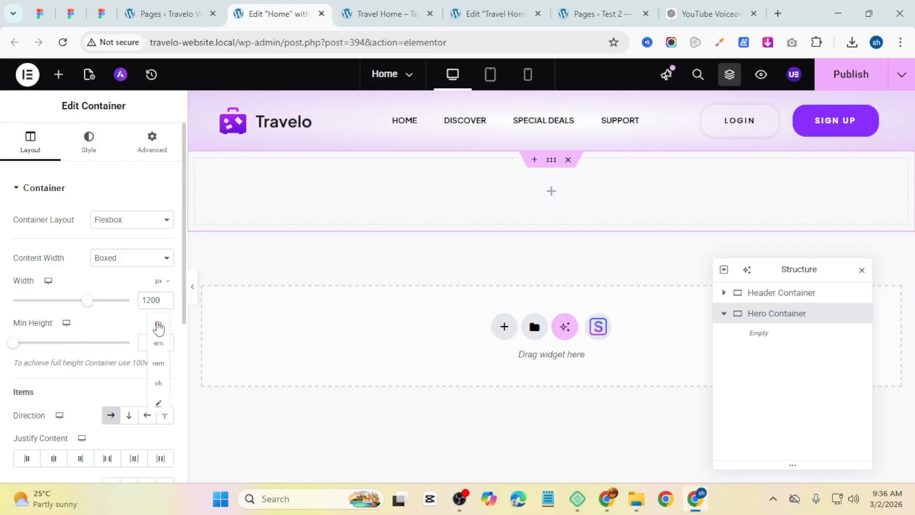
pyautogui.click(158, 383)
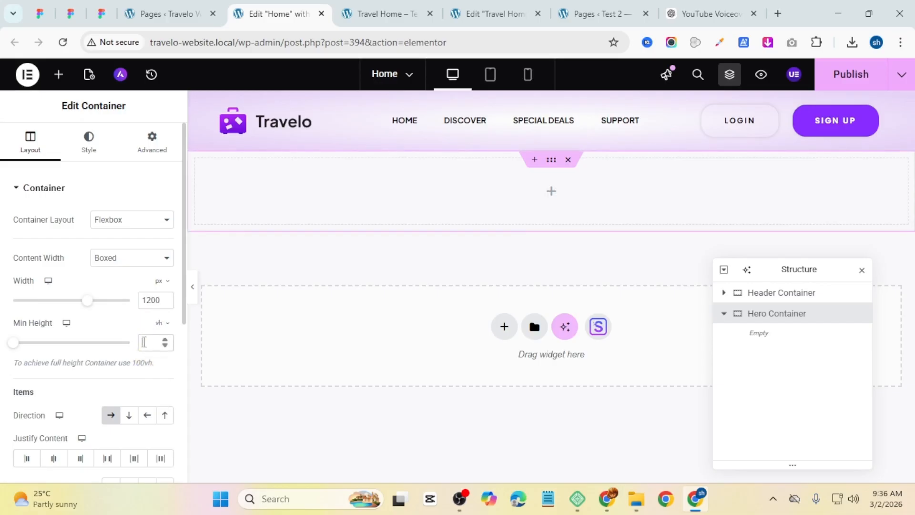
pyautogui.click(144, 341)
pyautogui.write('100')
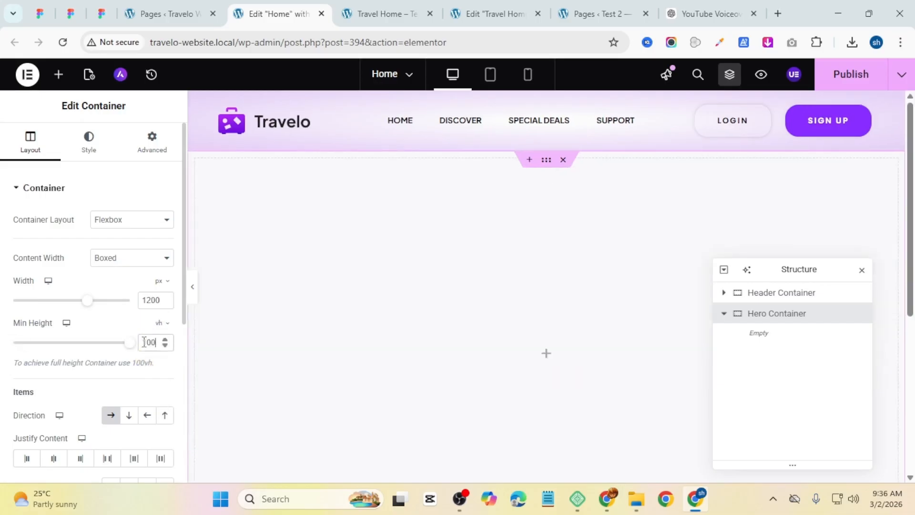
# Step: Switch the Hero container's background to a gradient and set its first color to #FFFFFF85
pyautogui.scroll(-1, 123, 363)
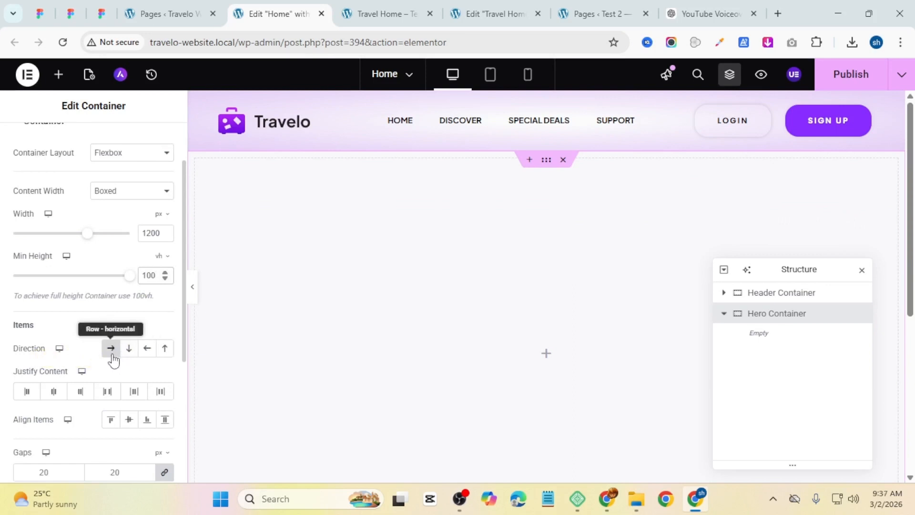
pyautogui.scroll(-2, 113, 360)
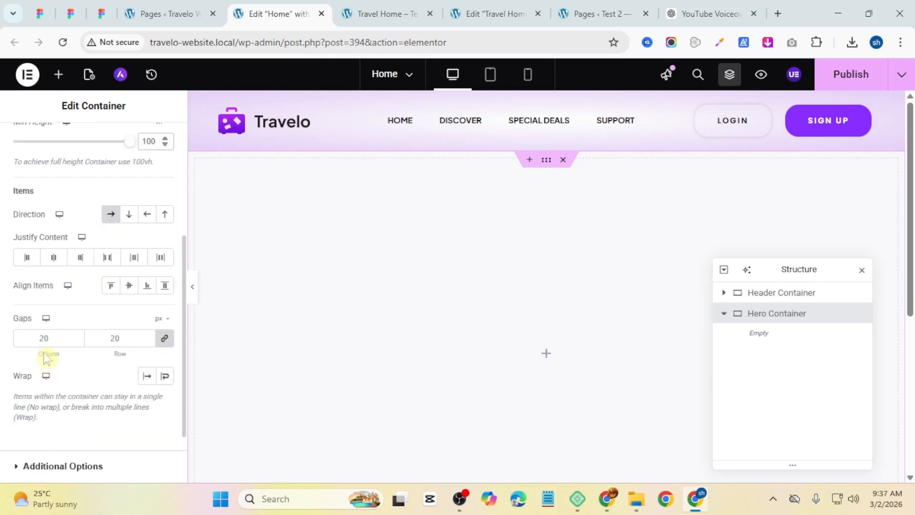
pyautogui.scroll(5, 58, 286)
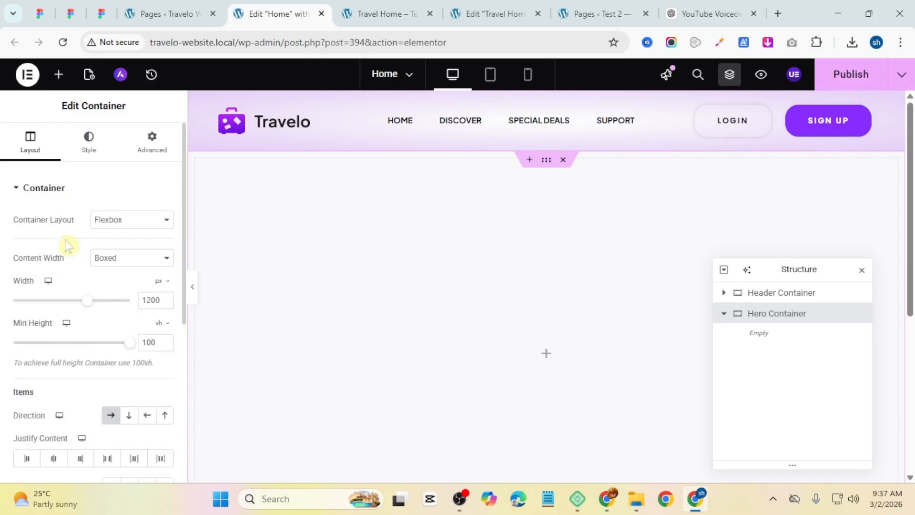
pyautogui.click(92, 143)
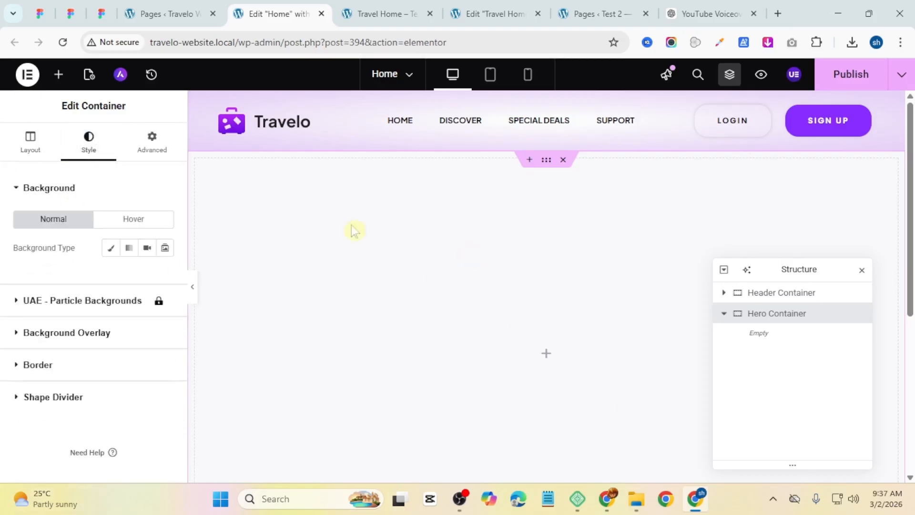
pyautogui.click(125, 250)
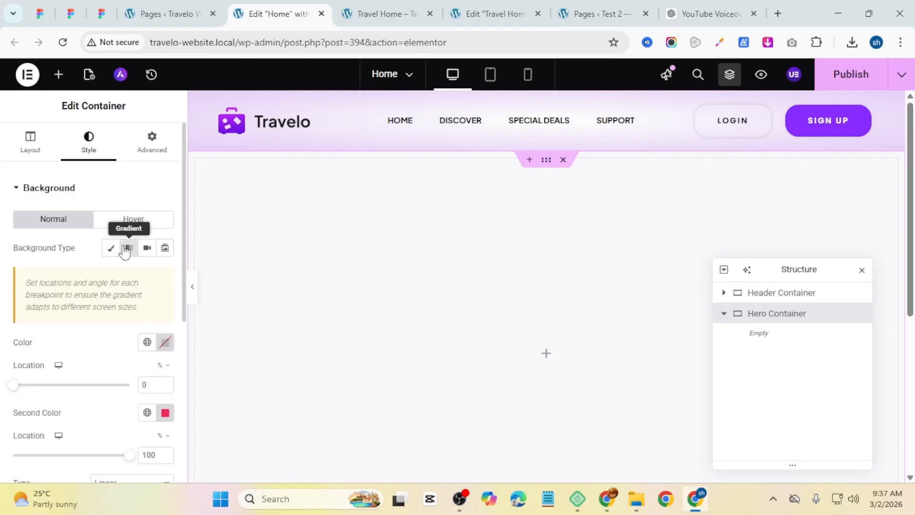
pyautogui.click(166, 348)
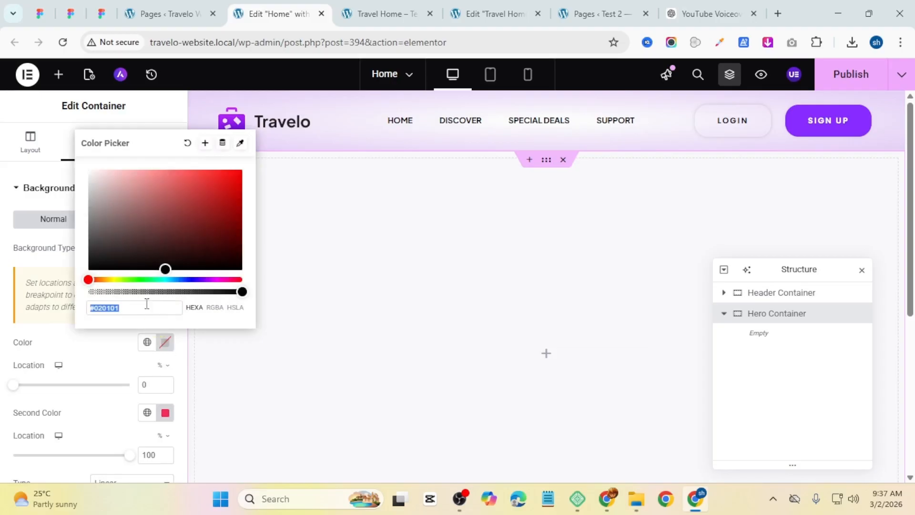
pyautogui.write('#000000')
pyautogui.moveTo(122, 308); pyautogui.dragTo(61, 302)
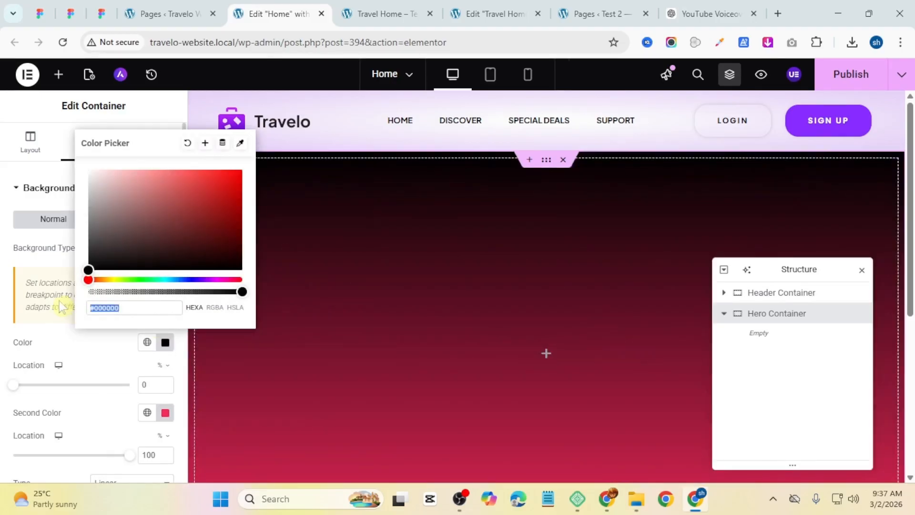
pyautogui.press('super+v')
pyautogui.click(148, 199)
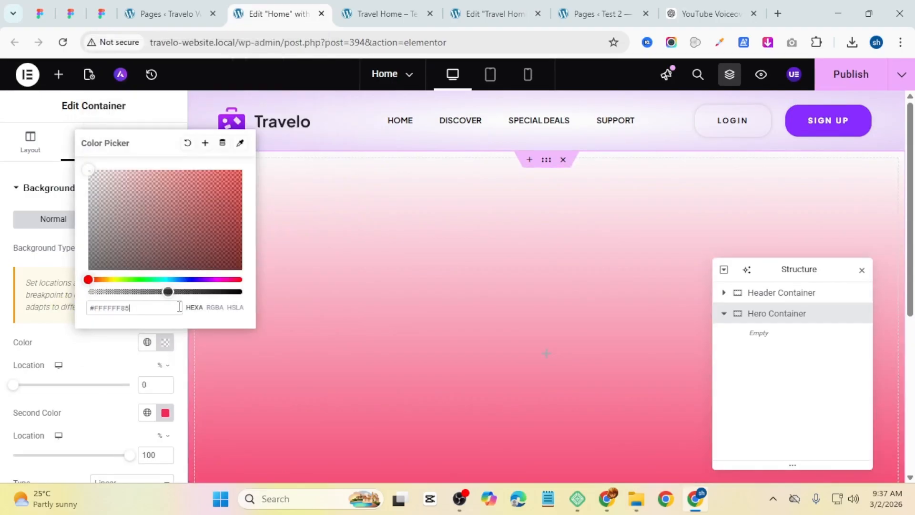
# Step: Set the first gradient color's location to 10%
pyautogui.click(114, 355)
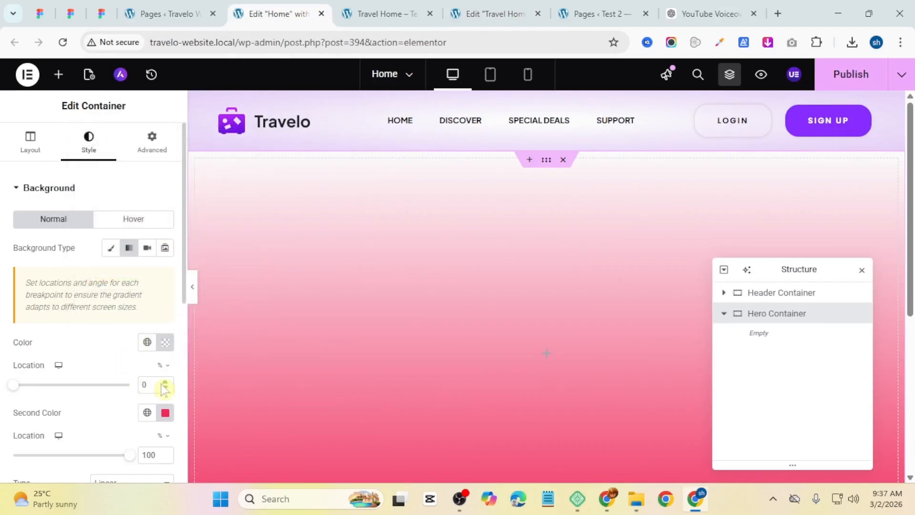
pyautogui.moveTo(137, 384); pyautogui.dragTo(121, 383)
pyautogui.write('10')
# Step: Set the second gradient color to #941AED2B with its location at 90%
pyautogui.scroll(-1, 143, 358)
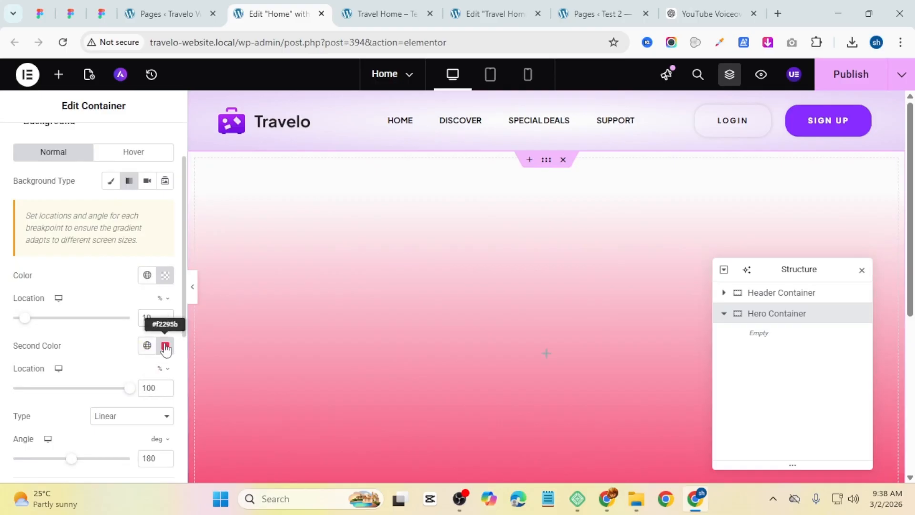
pyautogui.click(165, 347)
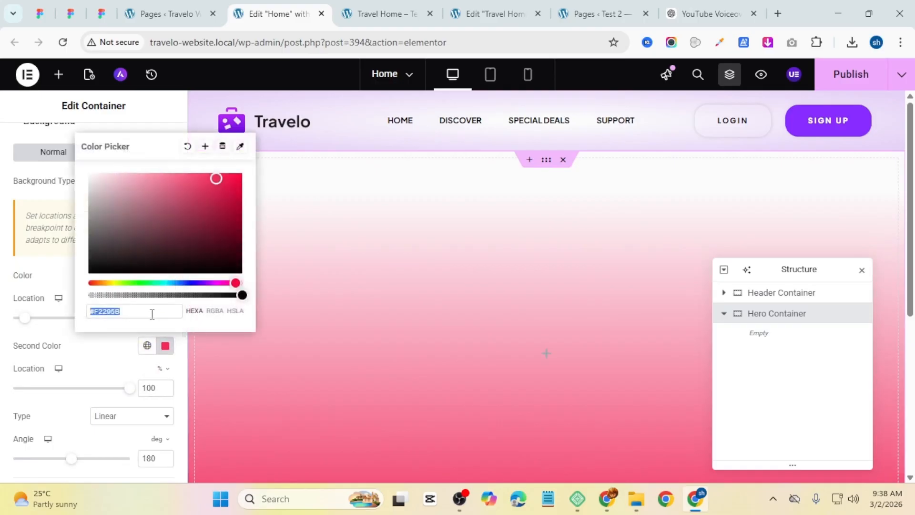
pyautogui.press('super+v')
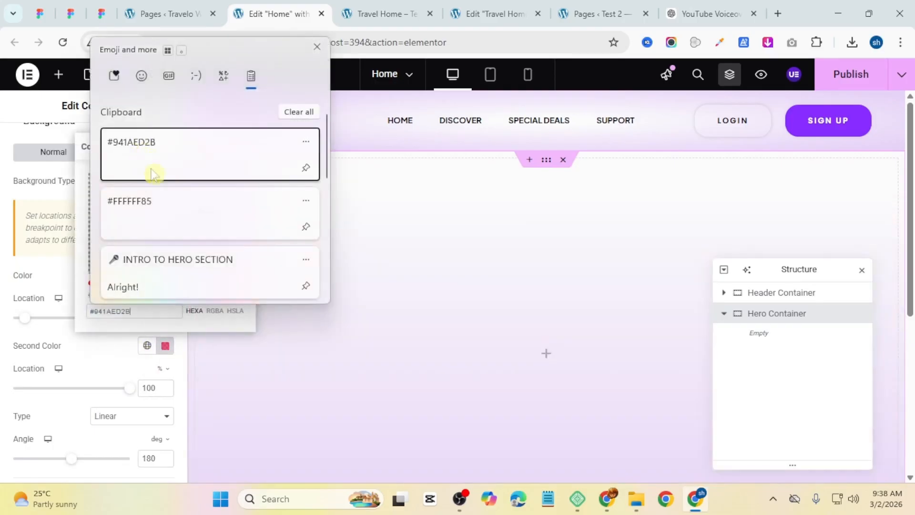
pyautogui.click(151, 175)
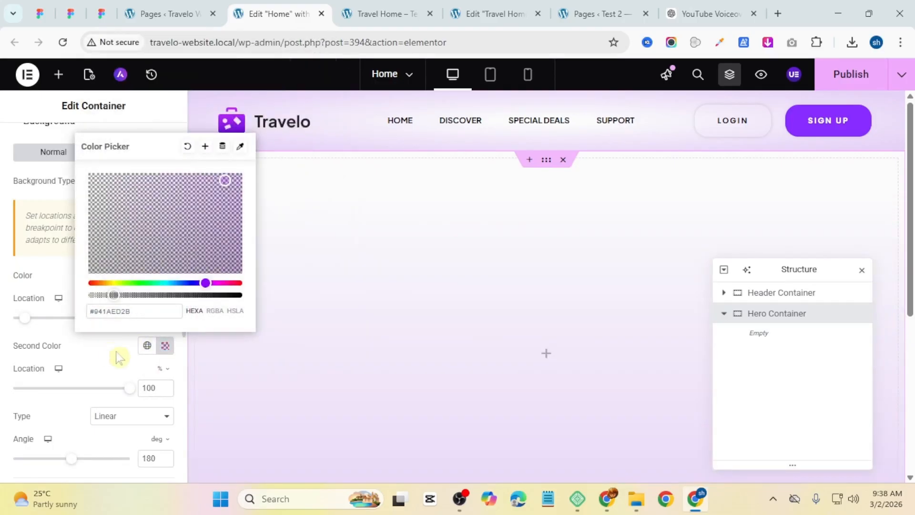
pyautogui.moveTo(153, 388); pyautogui.dragTo(136, 393)
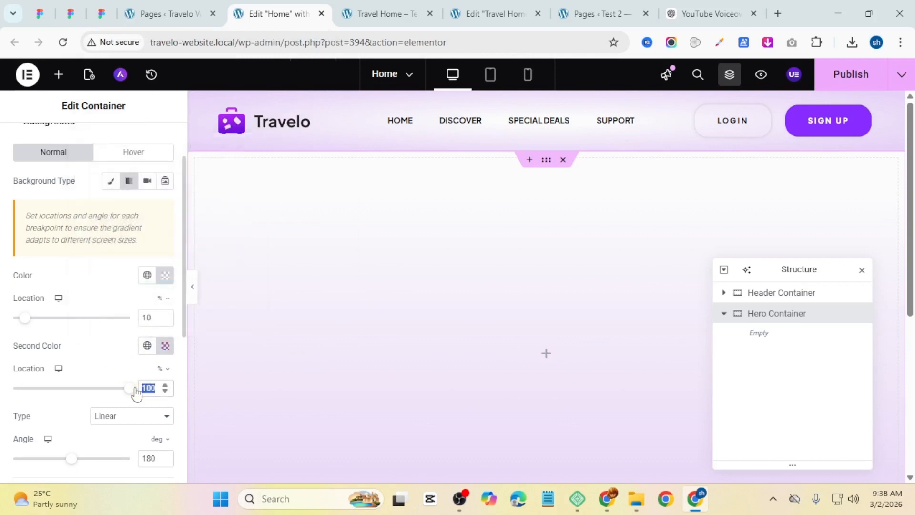
pyautogui.write('90')
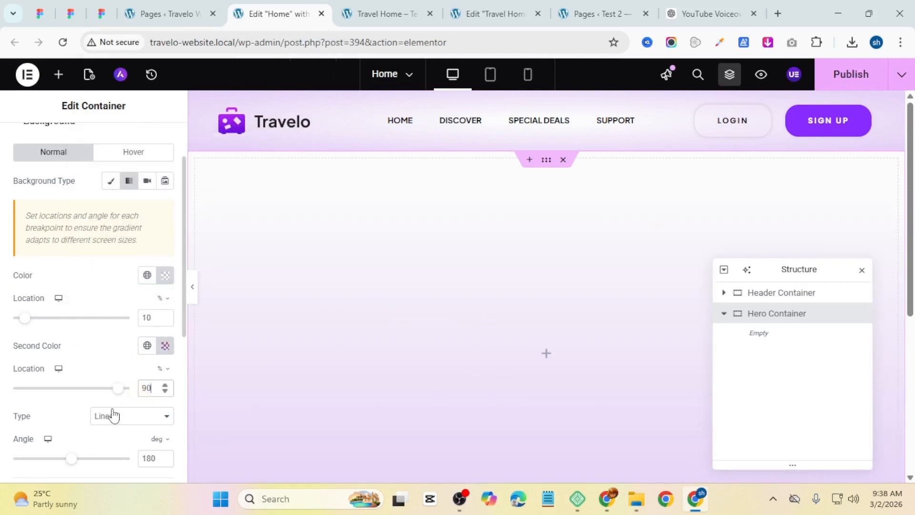
# Step: Change the gradient type of the Hero container background to Radial
pyautogui.click(152, 420)
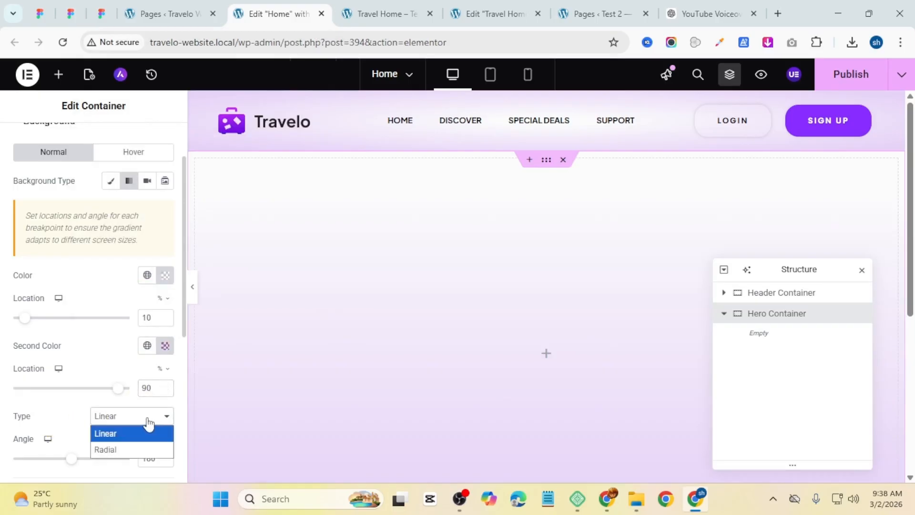
pyautogui.click(136, 450)
pyautogui.scroll(-1, 133, 368)
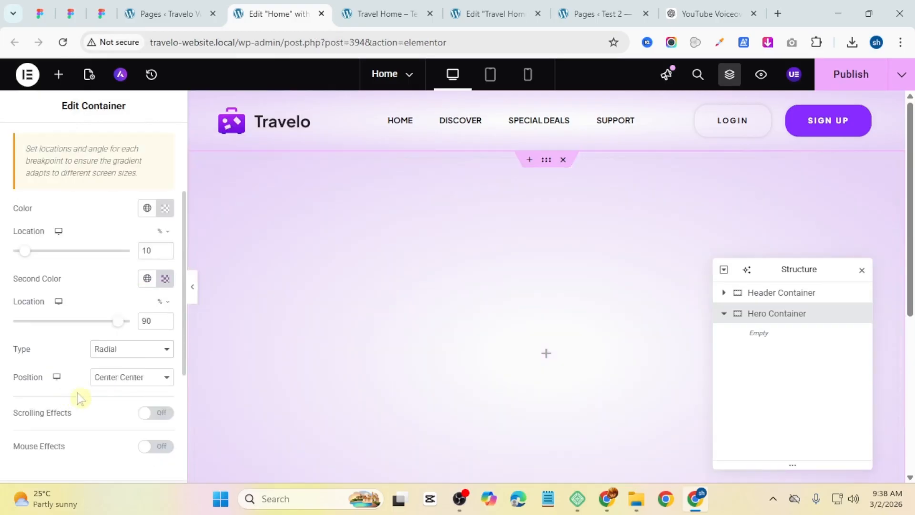
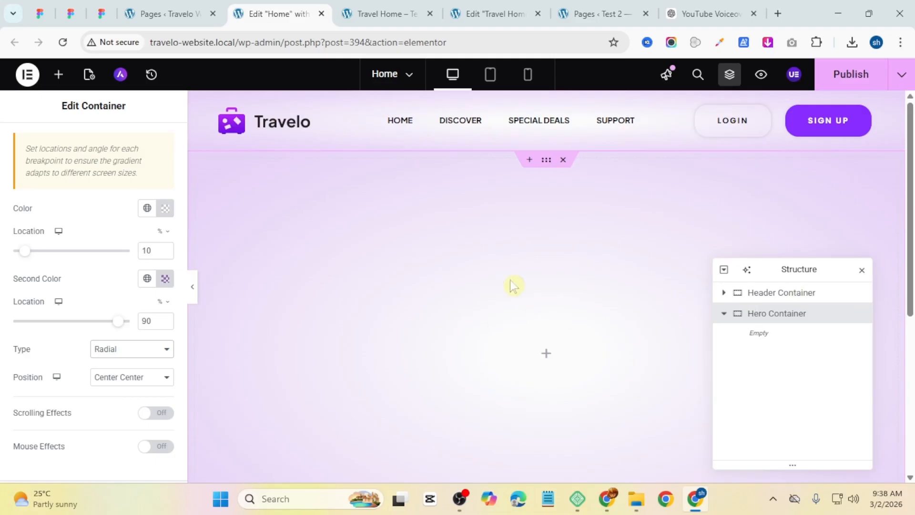
# Step: Add a container inside the Hero Container and duplicate it to make two side-by-side containers
pyautogui.click(547, 359)
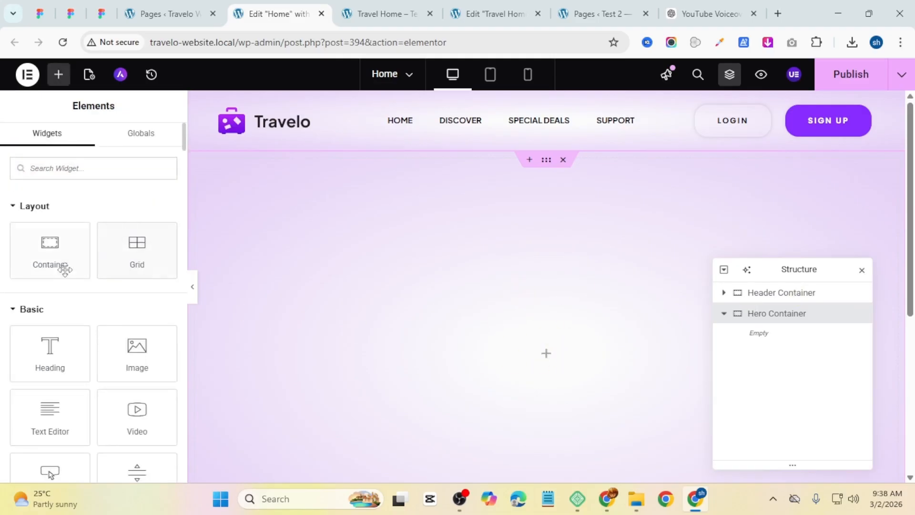
pyautogui.moveTo(61, 266); pyautogui.dragTo(496, 365)
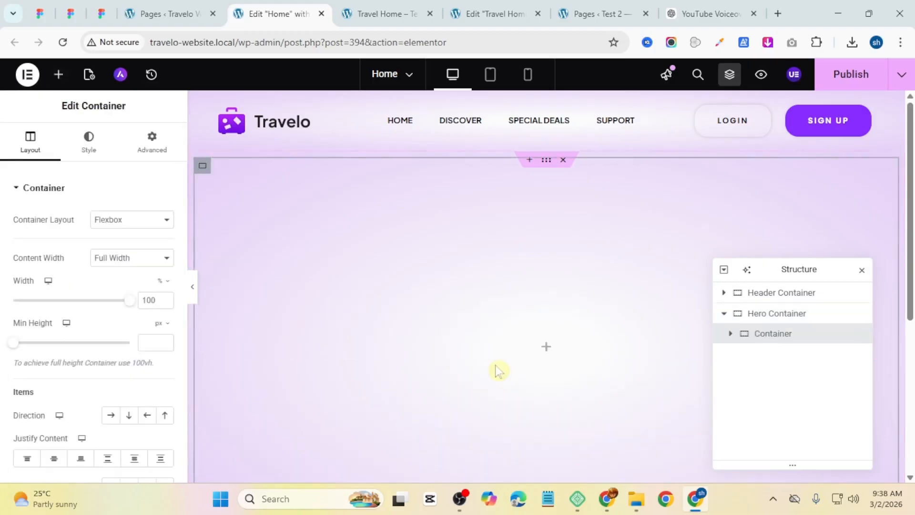
pyautogui.rightClick(795, 335)
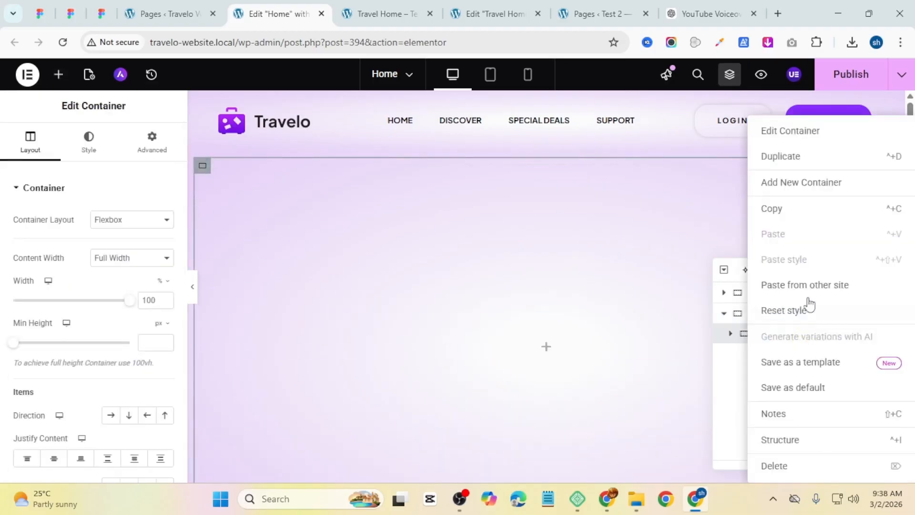
pyautogui.click(799, 164)
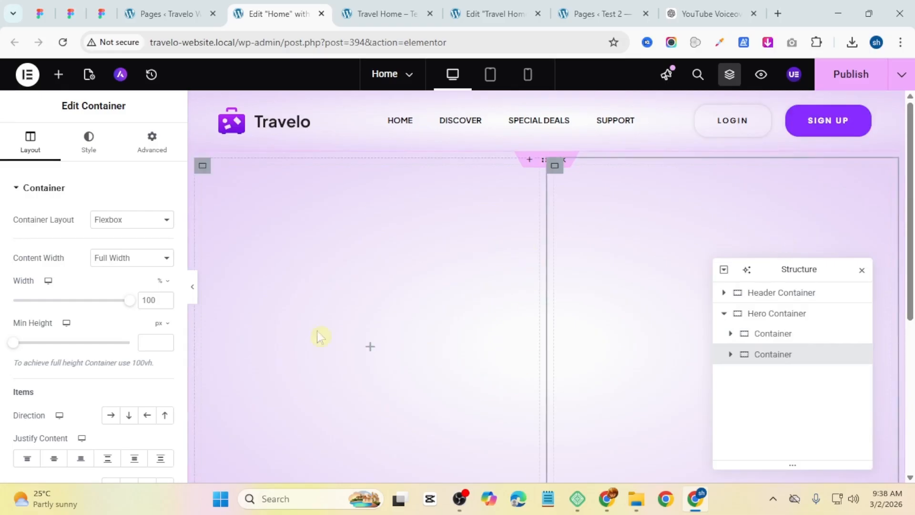
# Step: Rename the first inner container to Hero Content in the structure panel
pyautogui.doubleClick(757, 335)
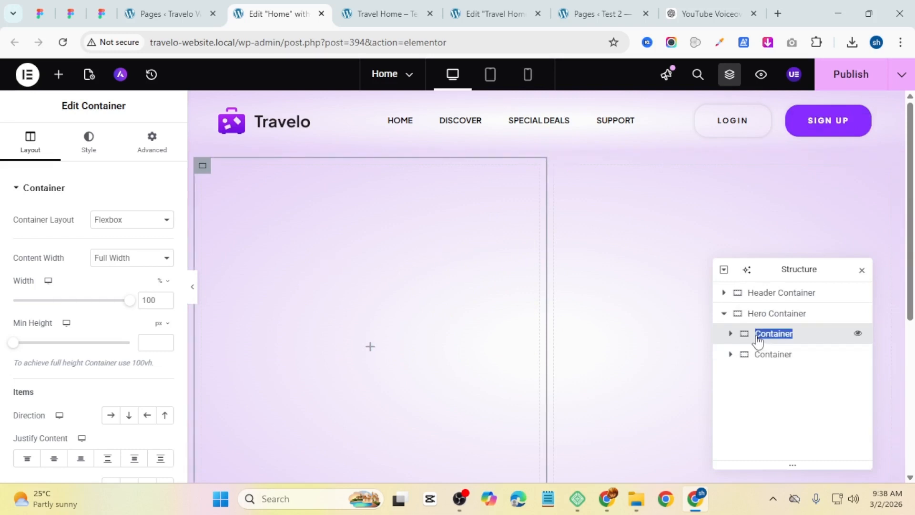
pyautogui.click(757, 335)
pyautogui.doubleClick(757, 335)
pyautogui.write('Hero')
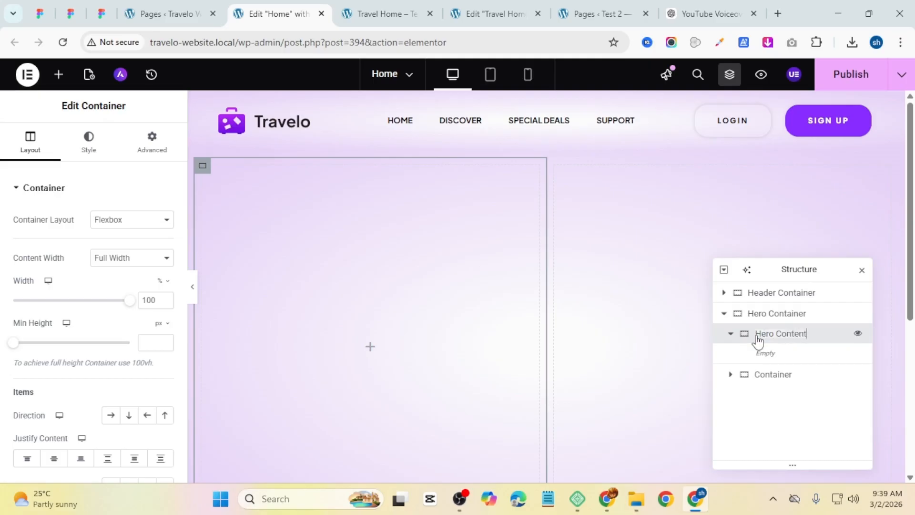
pyautogui.click(729, 338)
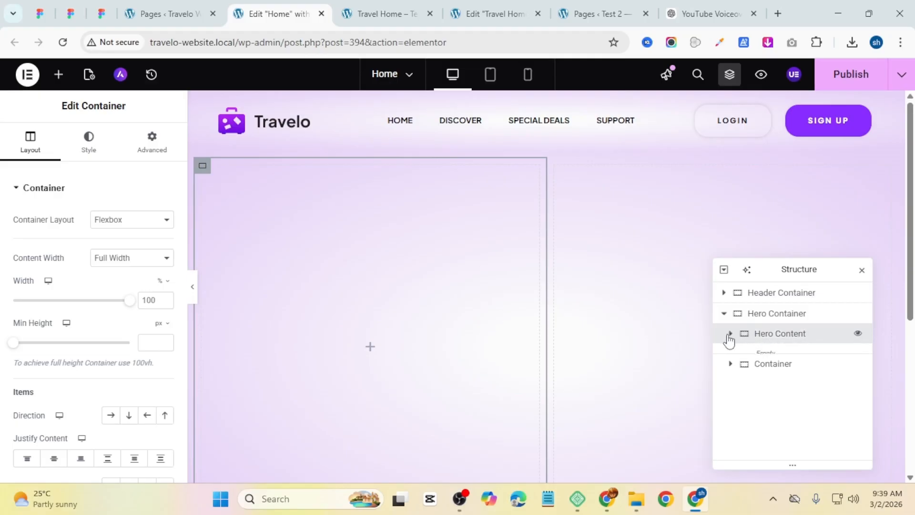
# Step: Rename the second inner container to Hero Image
pyautogui.click(771, 355)
pyautogui.doubleClick(758, 358)
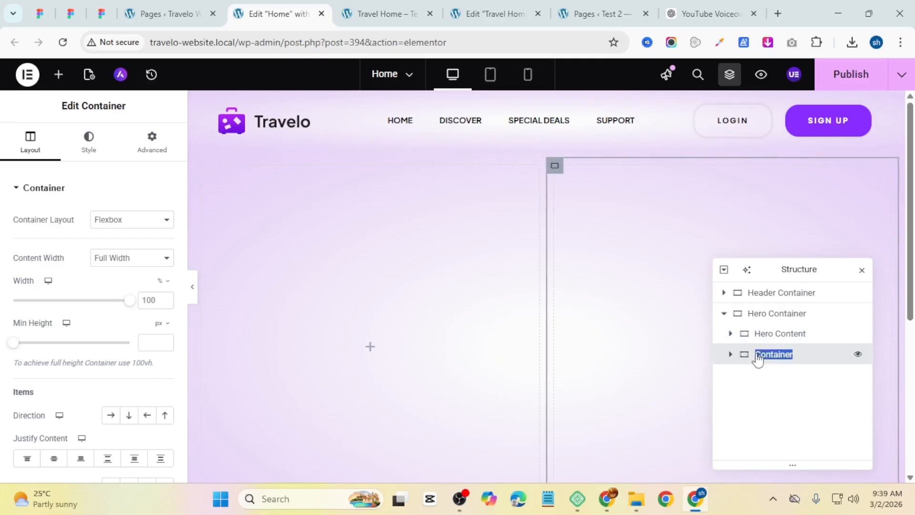
pyautogui.click(757, 359)
pyautogui.doubleClick(759, 358)
pyautogui.write('Hero Image')
# Step: Set the Hero Content container to a vertical column direction with content justified to center
pyautogui.click(798, 337)
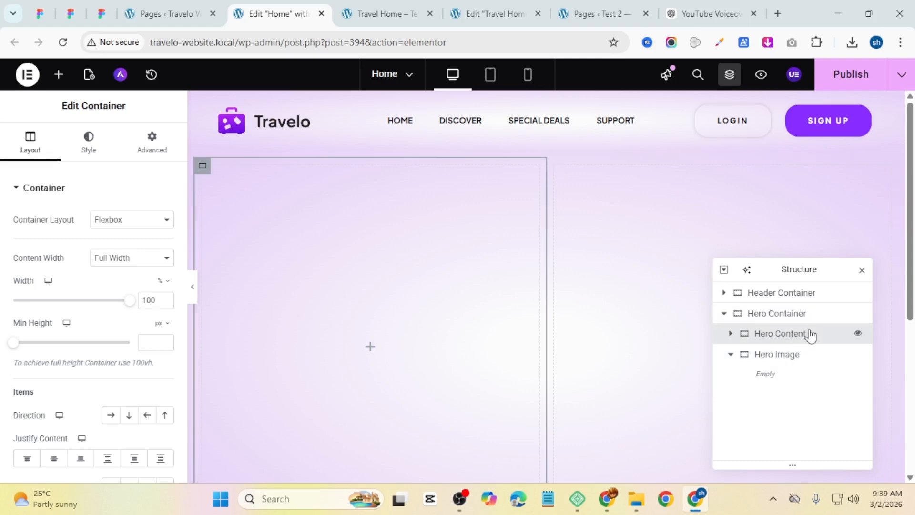
pyautogui.click(126, 416)
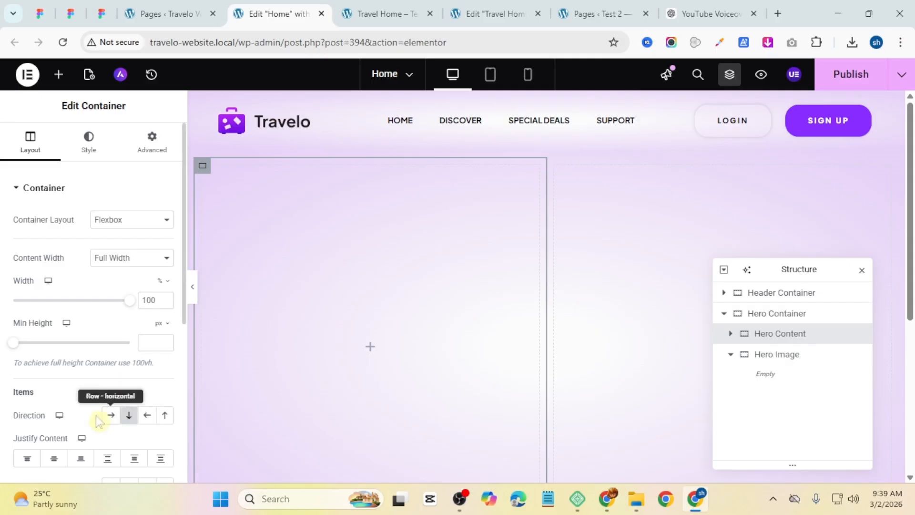
pyautogui.click(56, 461)
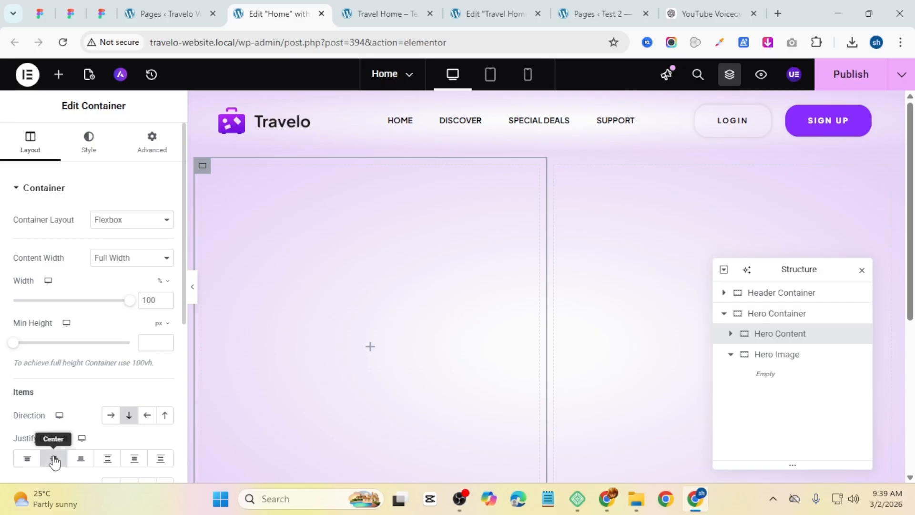
pyautogui.scroll(-2, 52, 408)
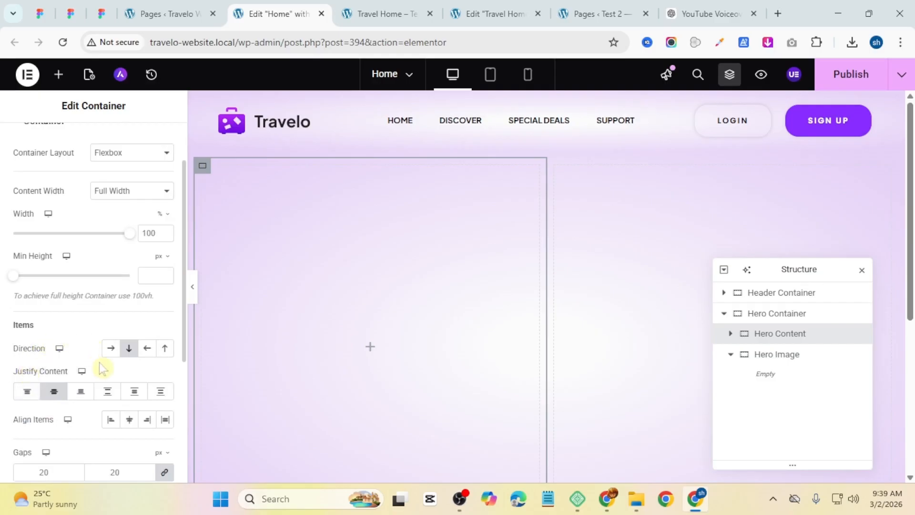
pyautogui.scroll(2, 101, 368)
# Step: Set the Hero Content padding to 15 px top and bottom and 20 px right and left
pyautogui.click(153, 143)
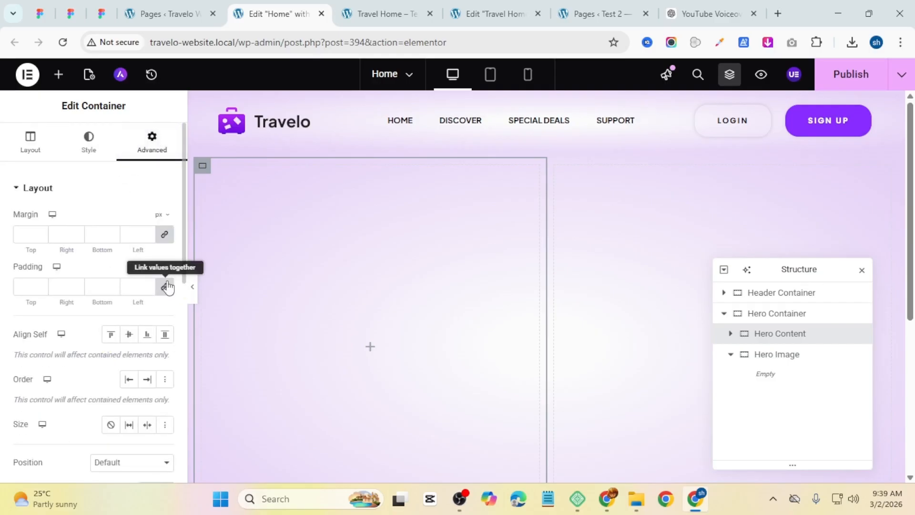
pyautogui.click(167, 286)
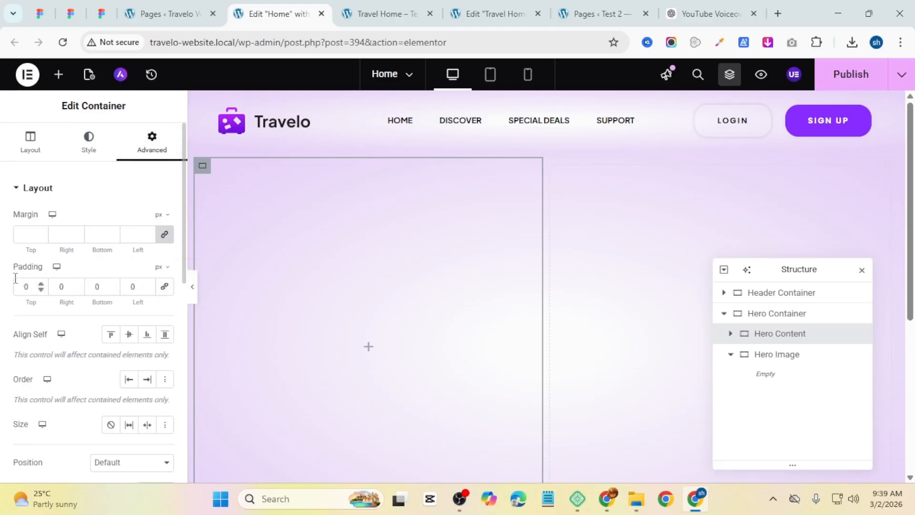
pyautogui.moveTo(29, 285); pyautogui.dragTo(14, 284)
pyautogui.write('15')
pyautogui.click(98, 286)
pyautogui.moveTo(70, 287); pyautogui.dragTo(30, 288)
pyautogui.write('20')
pyautogui.moveTo(135, 285); pyautogui.dragTo(123, 286)
pyautogui.write('20')
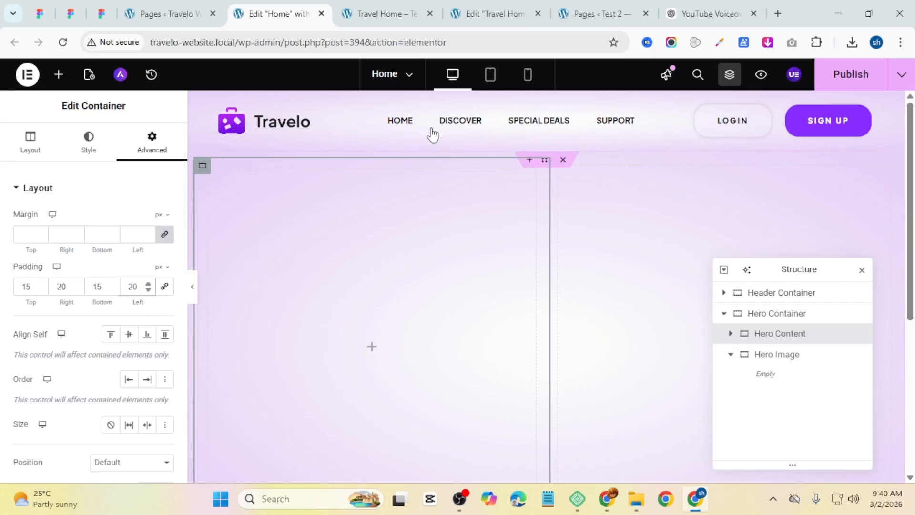
# Step: Add a Button widget to the Hero Content container and clear its centered content justification
pyautogui.click(383, 12)
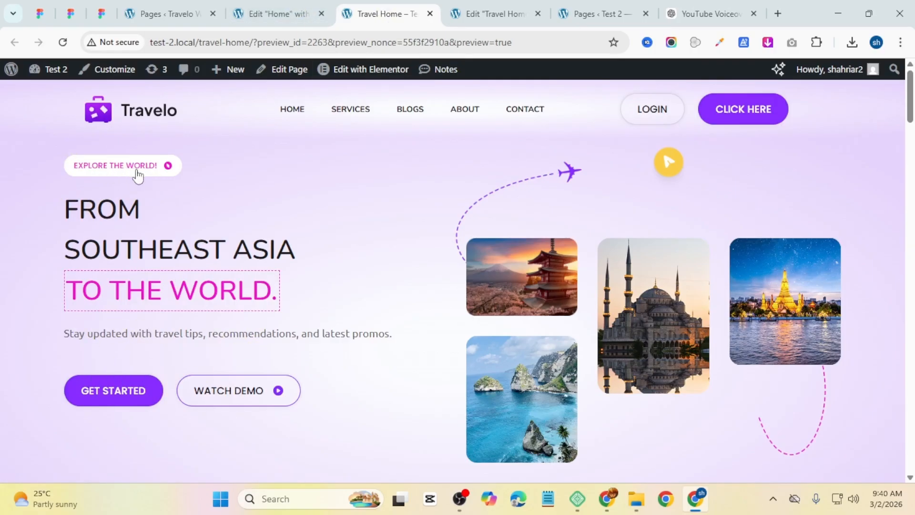
pyautogui.click(253, 15)
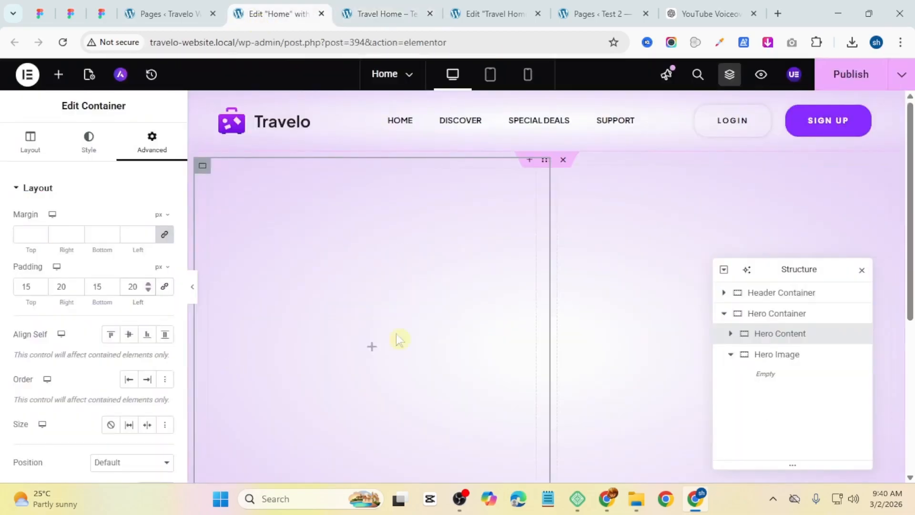
pyautogui.click(371, 346)
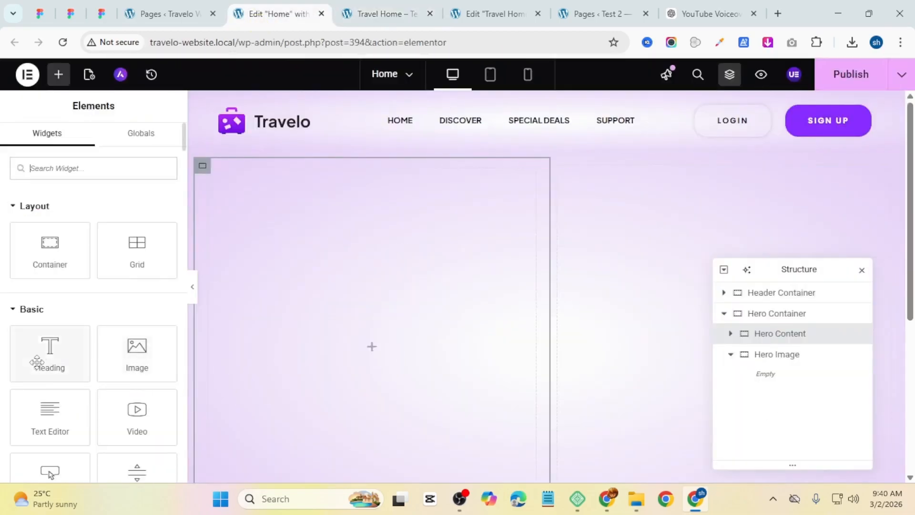
pyautogui.scroll(-2, 43, 368)
pyautogui.moveTo(53, 424); pyautogui.dragTo(388, 358)
pyautogui.click(30, 143)
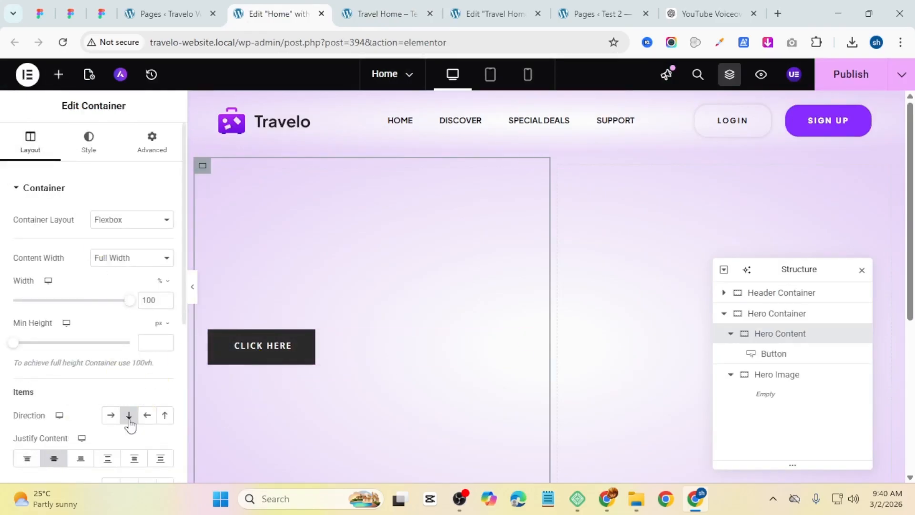
pyautogui.click(53, 458)
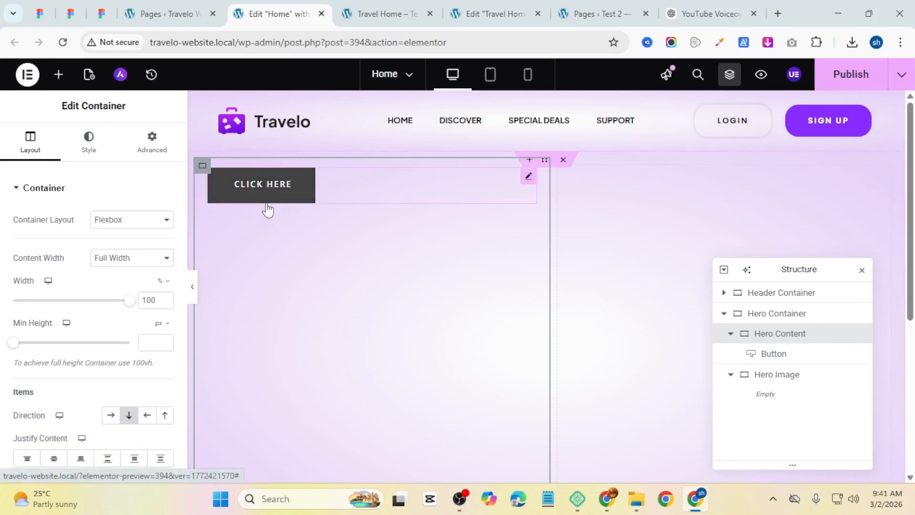
# Step: Set the button's text to "Explore the world"
pyautogui.click(236, 183)
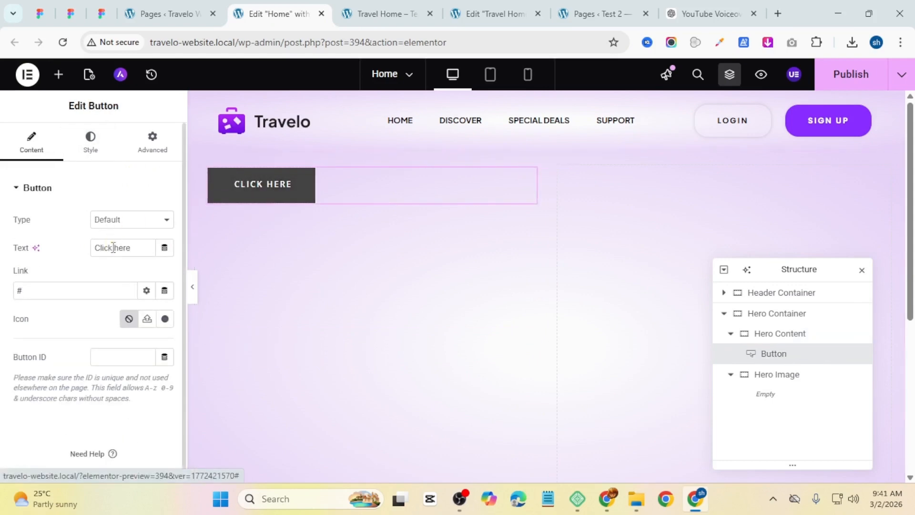
pyautogui.moveTo(130, 247); pyautogui.dragTo(101, 247)
pyautogui.write('Explore the world')
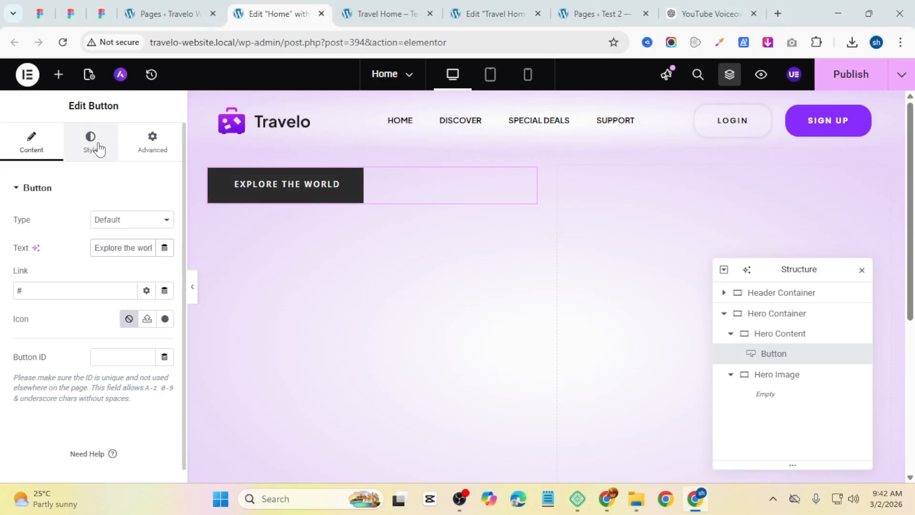
pyautogui.hotkey('ctrl', 'Tab')
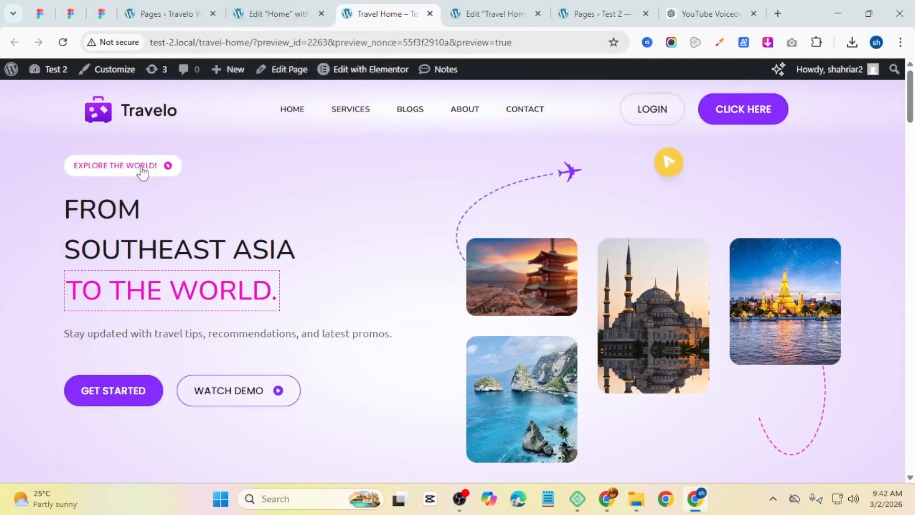
pyautogui.click(312, 7)
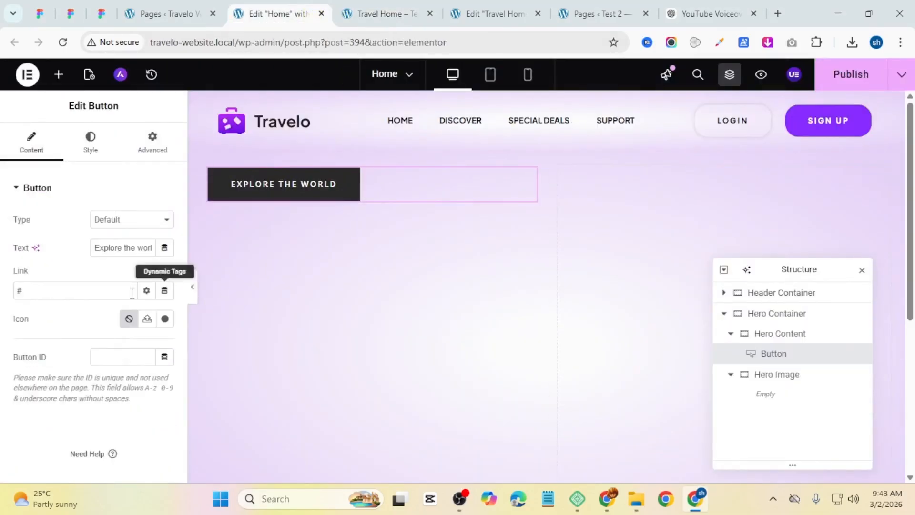
# Step: Add the uploaded Vector.svg icon to the button, positioned after the text with 10 px spacing
pyautogui.click(150, 323)
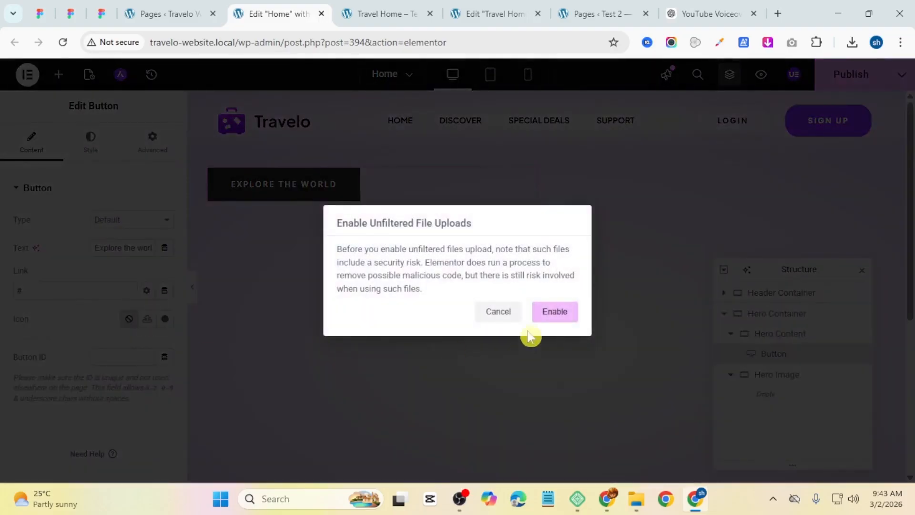
pyautogui.click(554, 312)
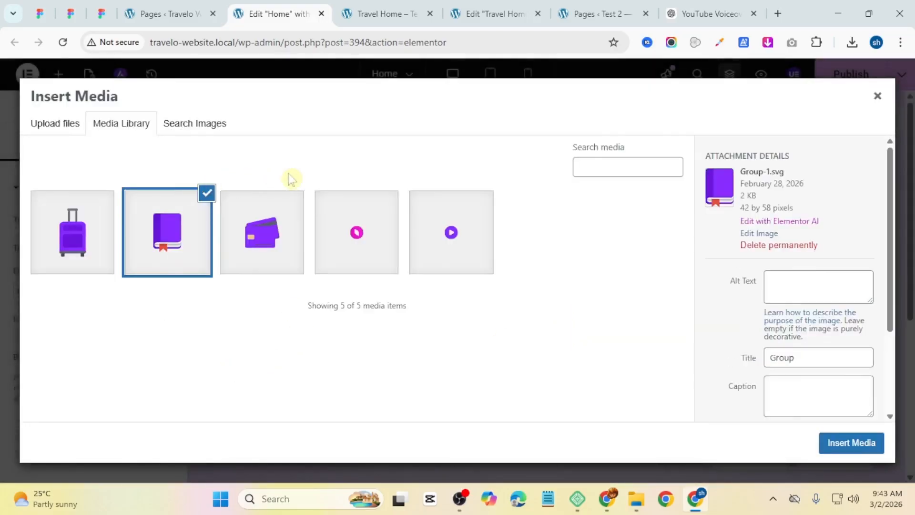
pyautogui.click(351, 231)
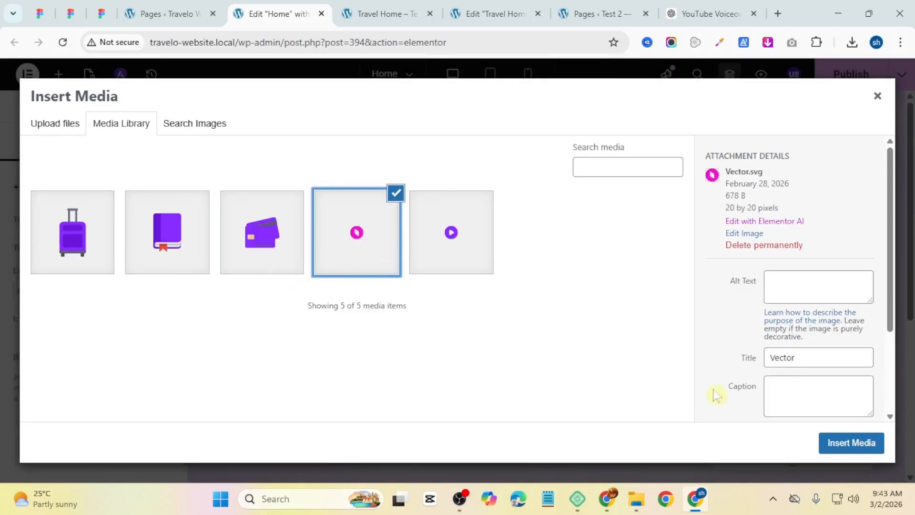
pyautogui.click(825, 439)
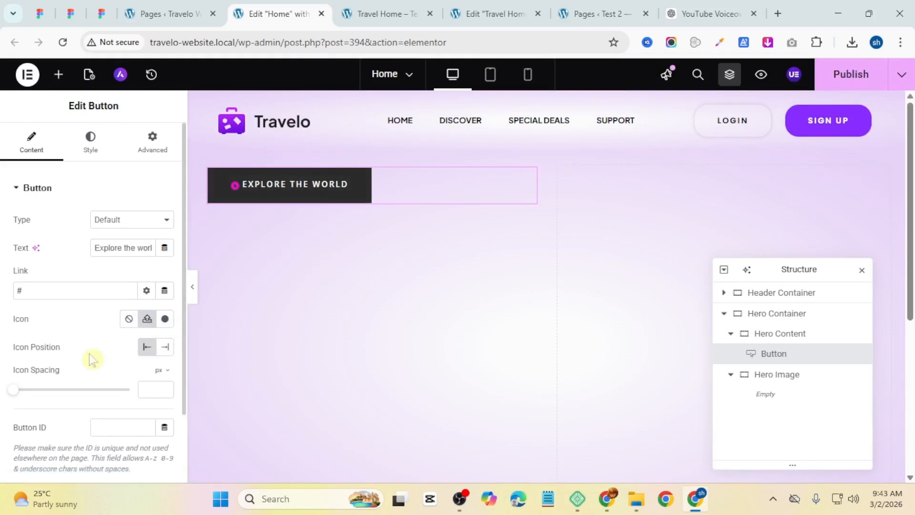
pyautogui.click(166, 347)
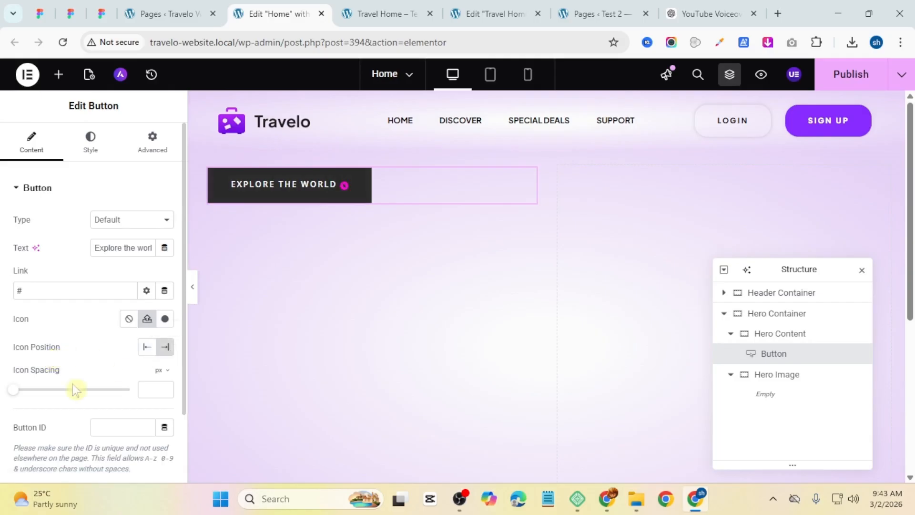
pyautogui.moveTo(14, 395); pyautogui.dragTo(36, 396)
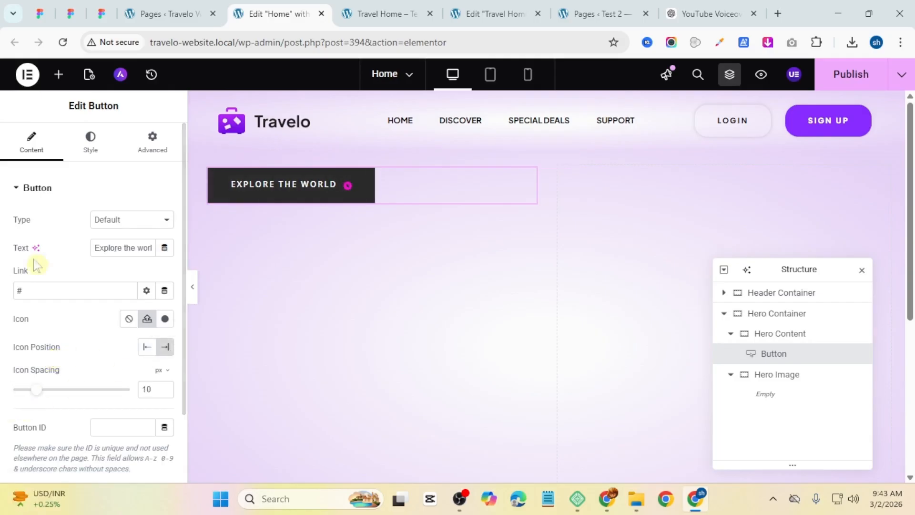
# Step: Set the button's background color to white
pyautogui.click(92, 149)
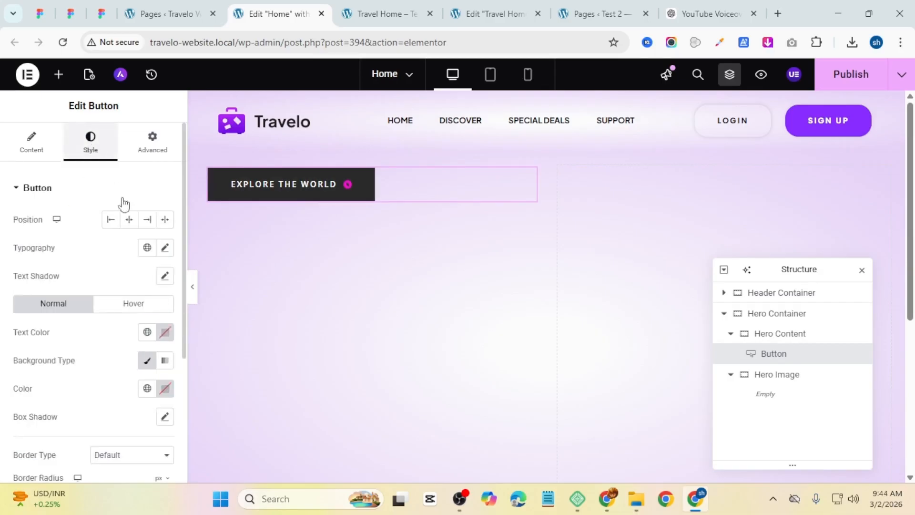
pyautogui.click(165, 389)
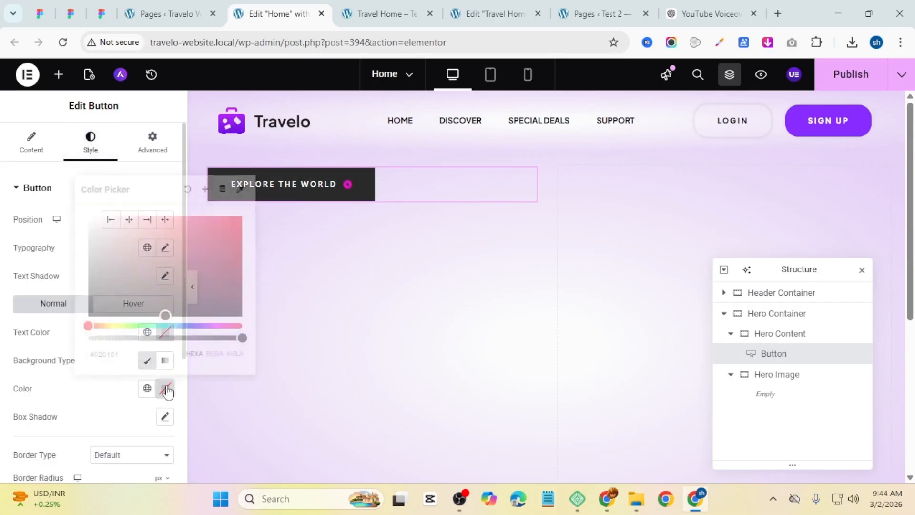
pyautogui.moveTo(140, 240); pyautogui.dragTo(43, 200)
pyautogui.click(47, 234)
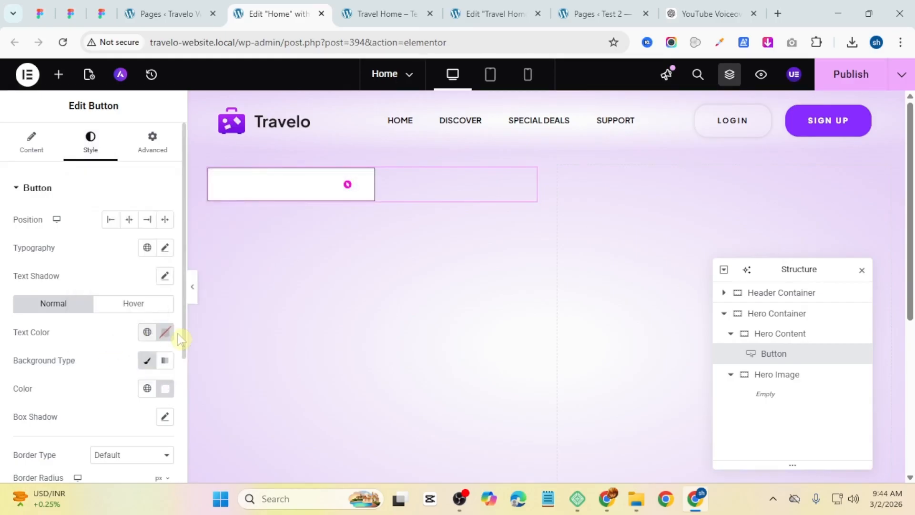
# Step: Set the button's text color to #F411CF
pyautogui.scroll(-4, 178, 333)
pyautogui.scroll(4, 103, 262)
pyautogui.click(165, 332)
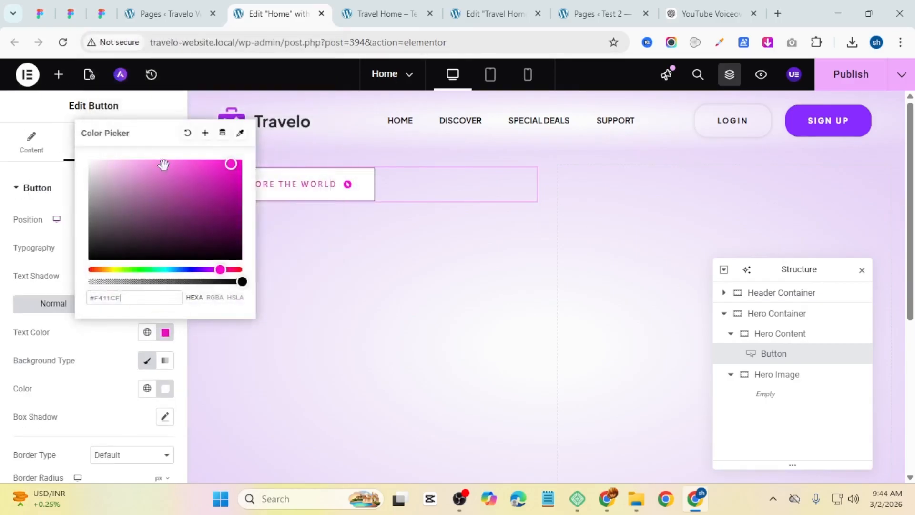
pyautogui.click(3, 355)
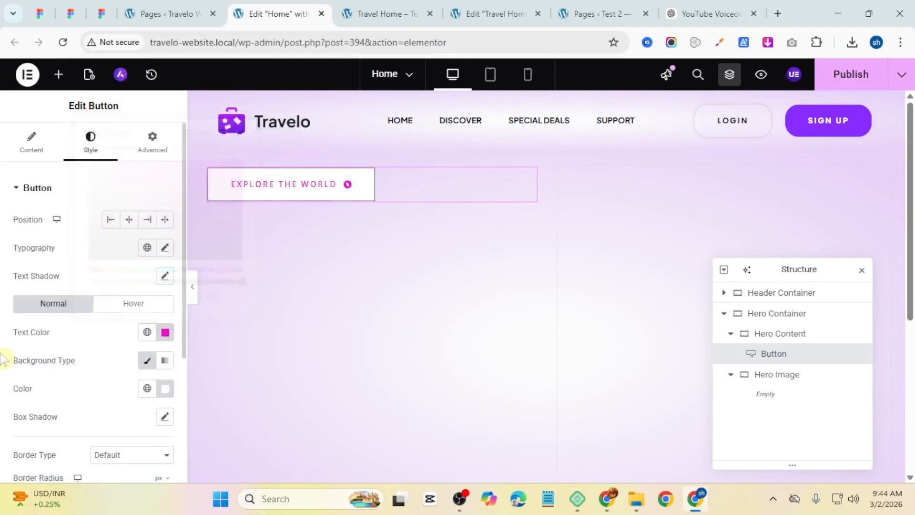
# Step: Apply the Primary global font to the button's typography
pyautogui.click(148, 248)
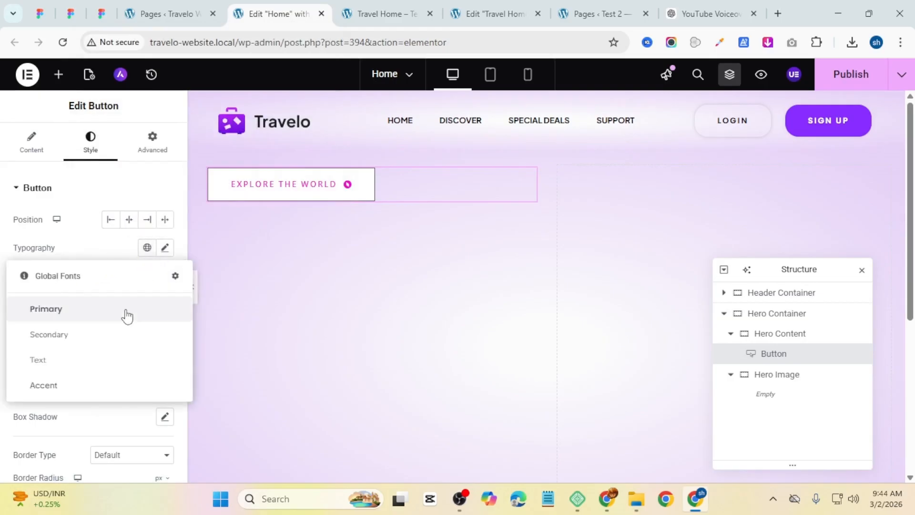
pyautogui.click(124, 309)
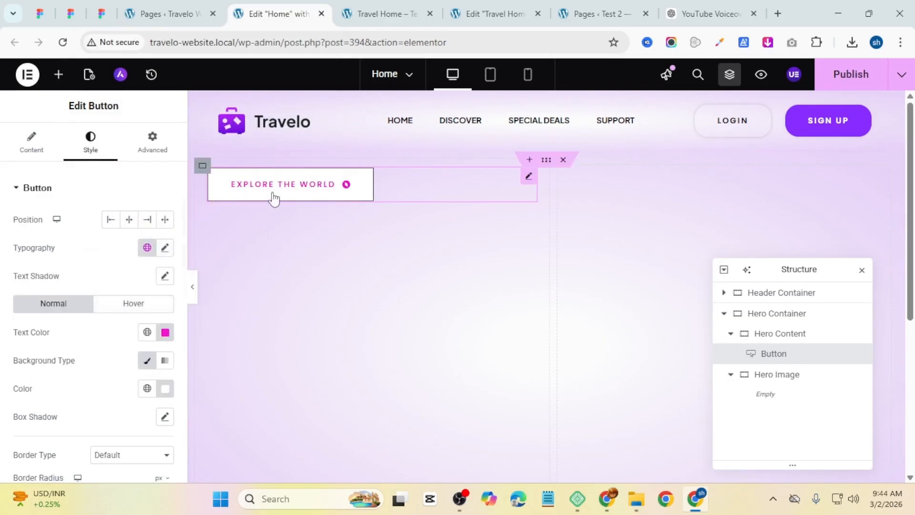
# Step: Set the button's border radius to 30 px and its padding to 10 px top and bottom, 15 px sides
pyautogui.scroll(-3, 135, 260)
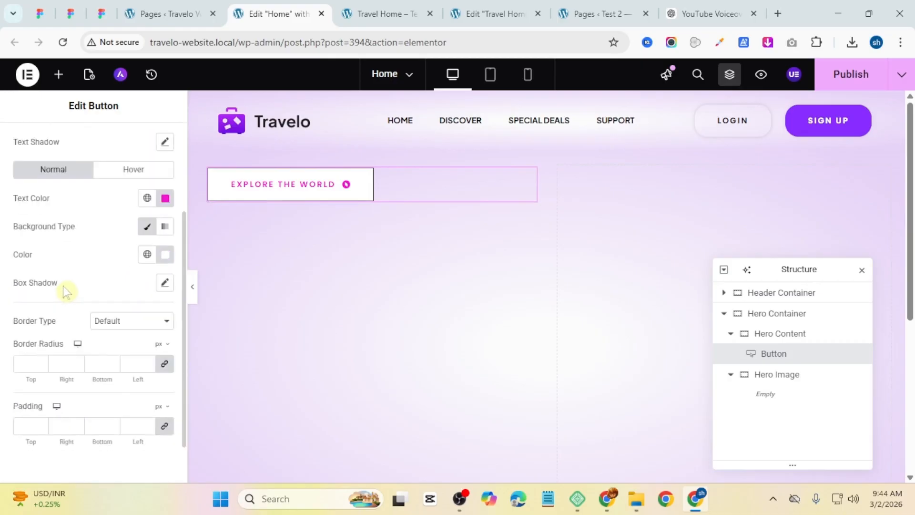
pyautogui.click(29, 363)
pyautogui.write('30')
pyautogui.click(30, 426)
pyautogui.write('0')
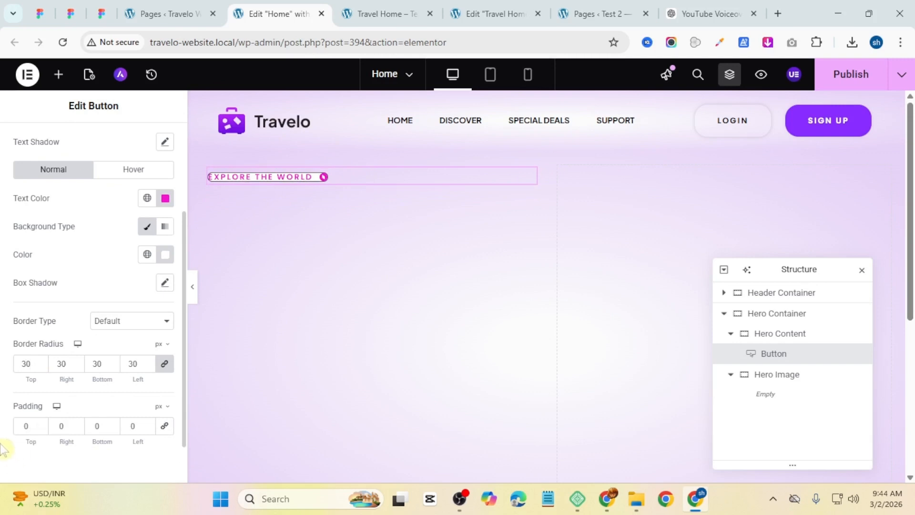
pyautogui.doubleClick(20, 426)
pyautogui.write('100')
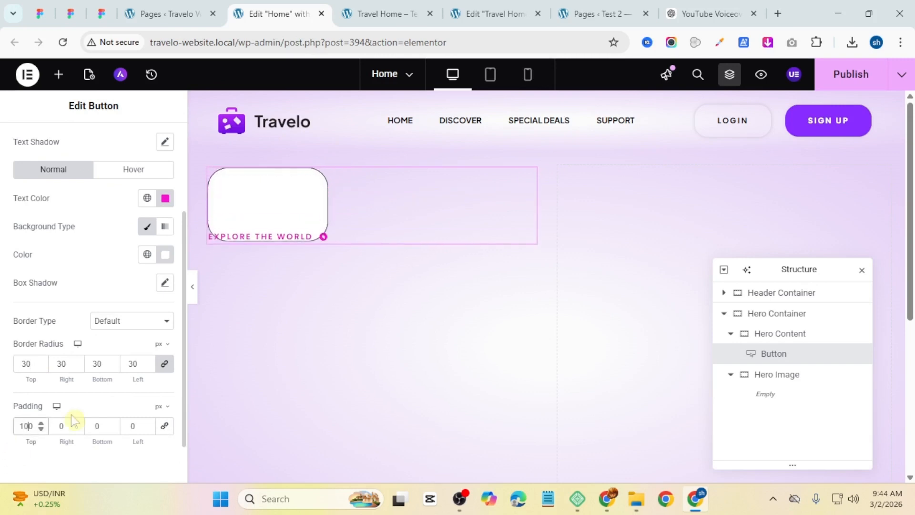
pyautogui.press('BackSpace')
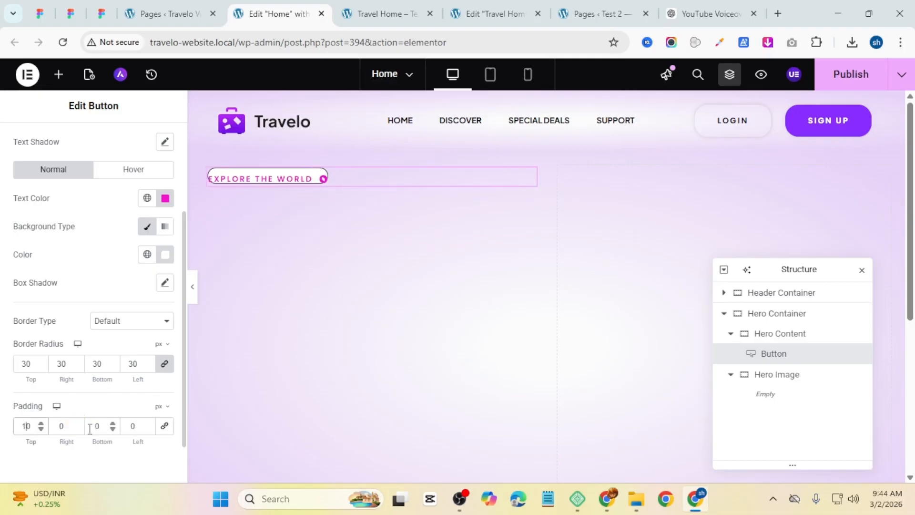
pyautogui.click(93, 428)
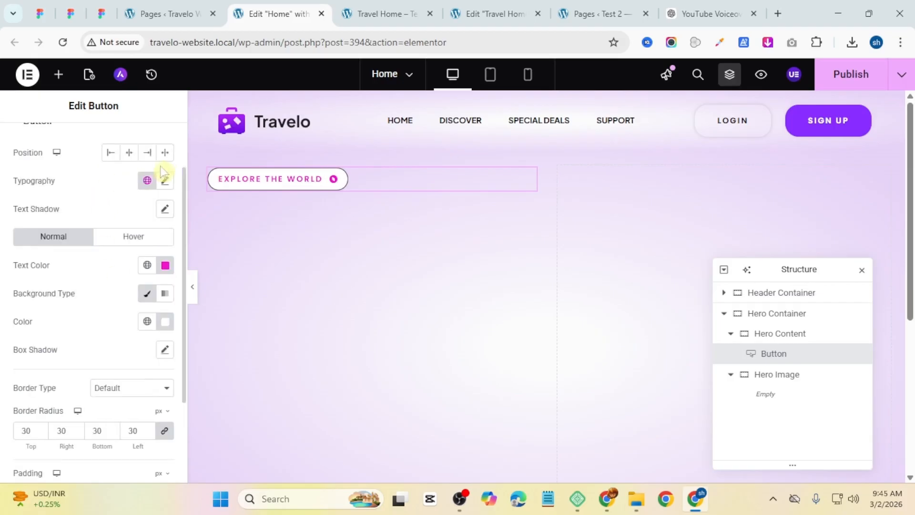
# Step: Set the button's font size to 12 px in its custom typography settings
pyautogui.click(164, 182)
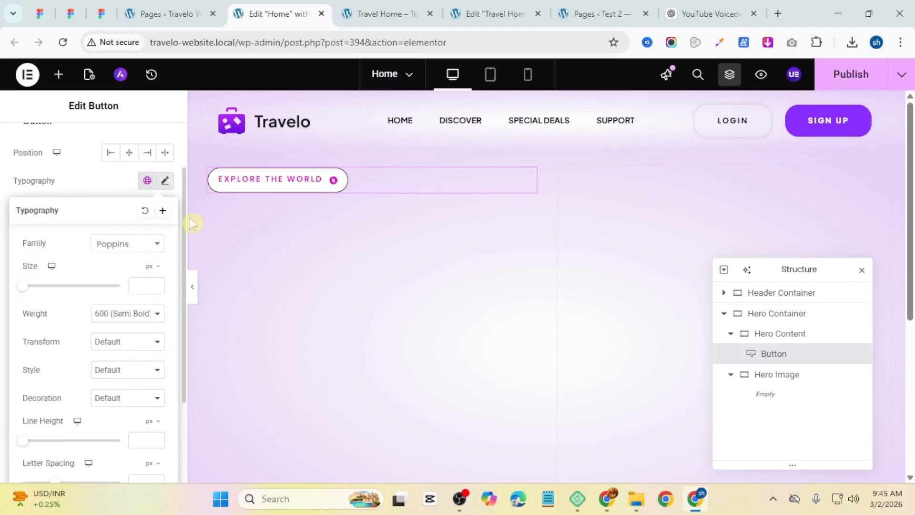
pyautogui.doubleClick(156, 285)
pyautogui.click(157, 285)
pyautogui.click(156, 285)
pyautogui.click(157, 285)
pyautogui.click(156, 285)
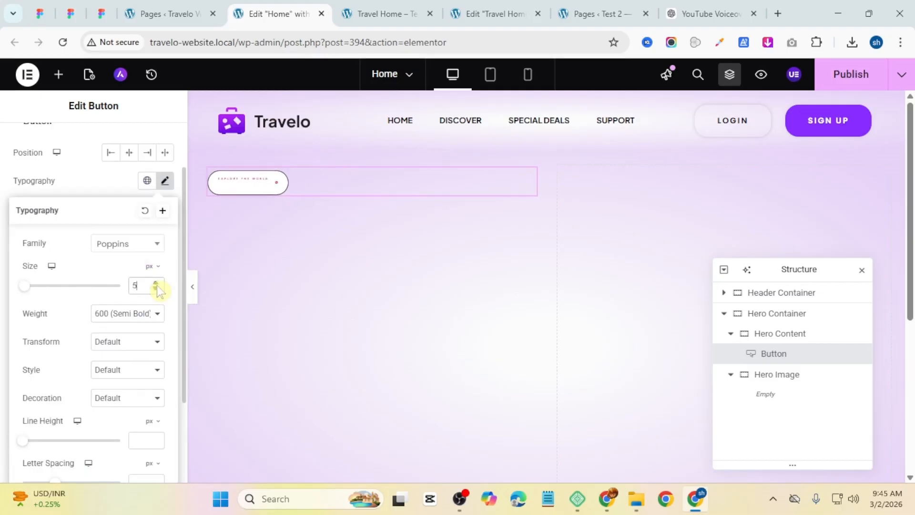
pyautogui.click(156, 285)
pyautogui.click(156, 285)
pyautogui.click(157, 285)
pyautogui.doubleClick(157, 285)
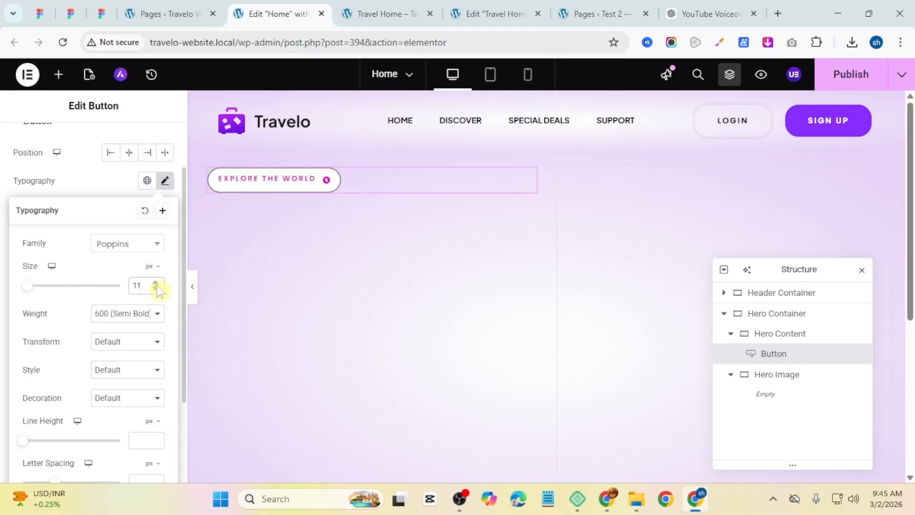
pyautogui.click(157, 285)
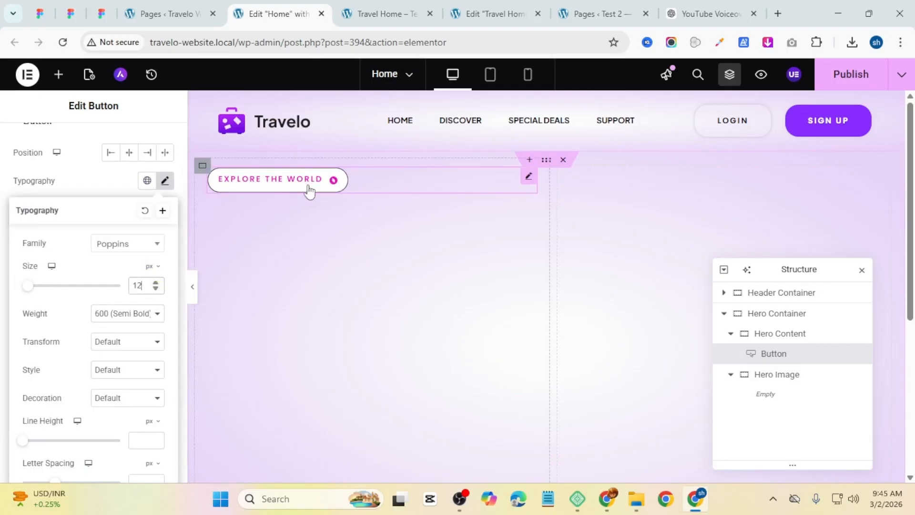
pyautogui.click(111, 315)
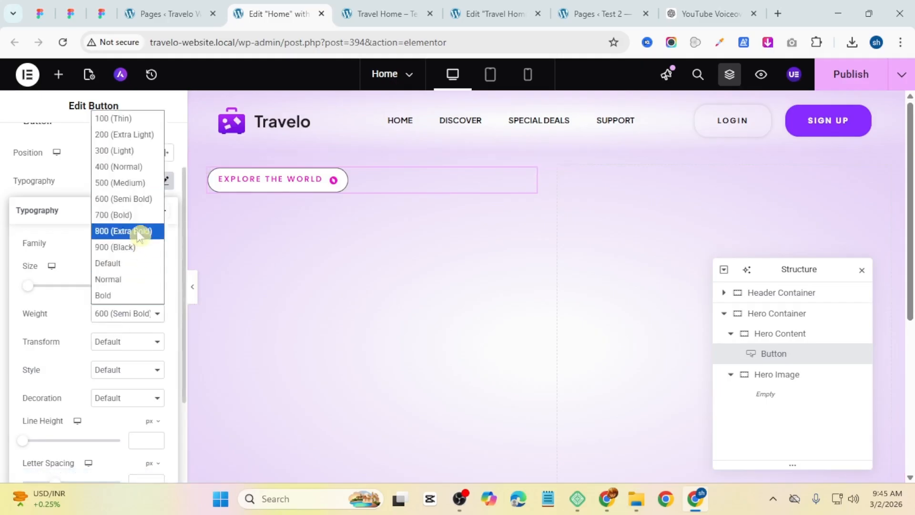
pyautogui.click(135, 164)
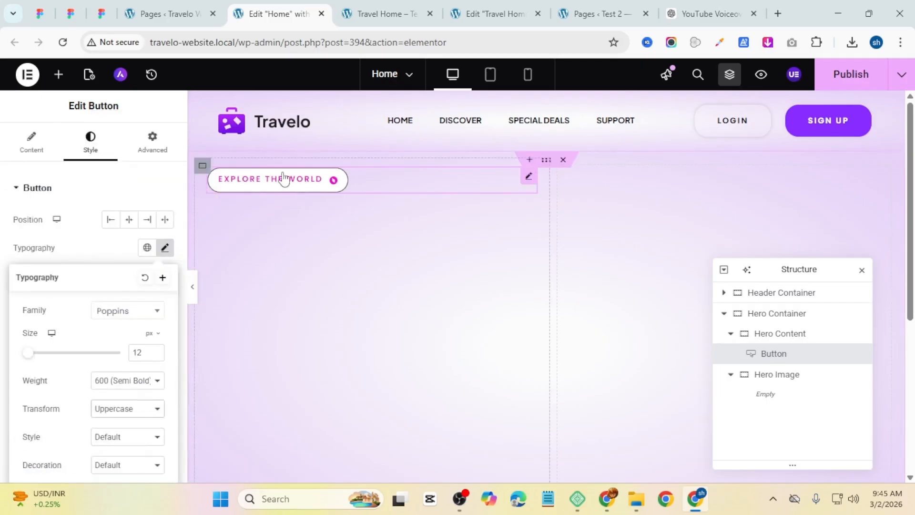
pyautogui.click(101, 242)
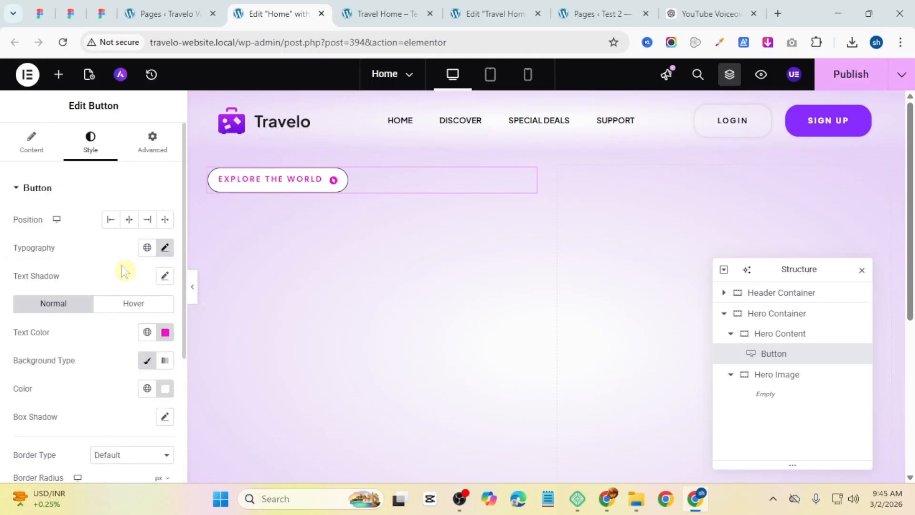
# Step: Set the button's border type to None
pyautogui.scroll(-3, 123, 271)
pyautogui.click(120, 322)
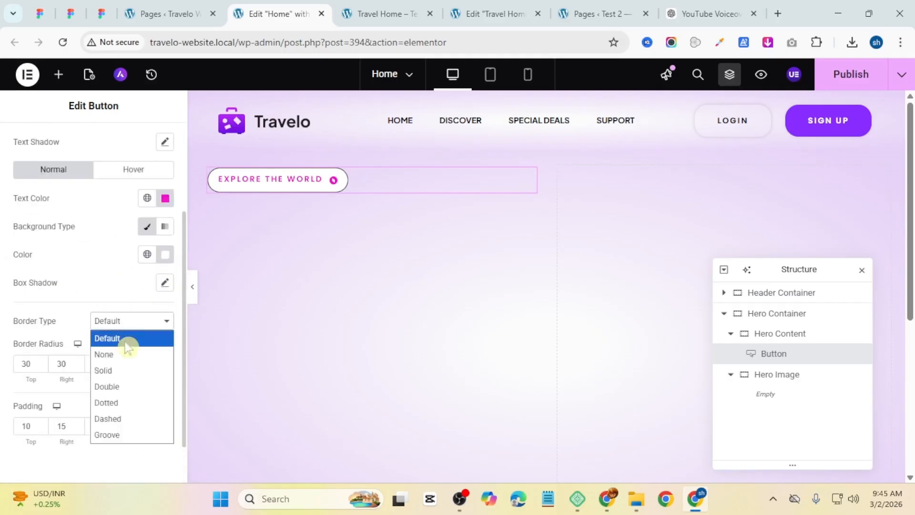
pyautogui.click(125, 349)
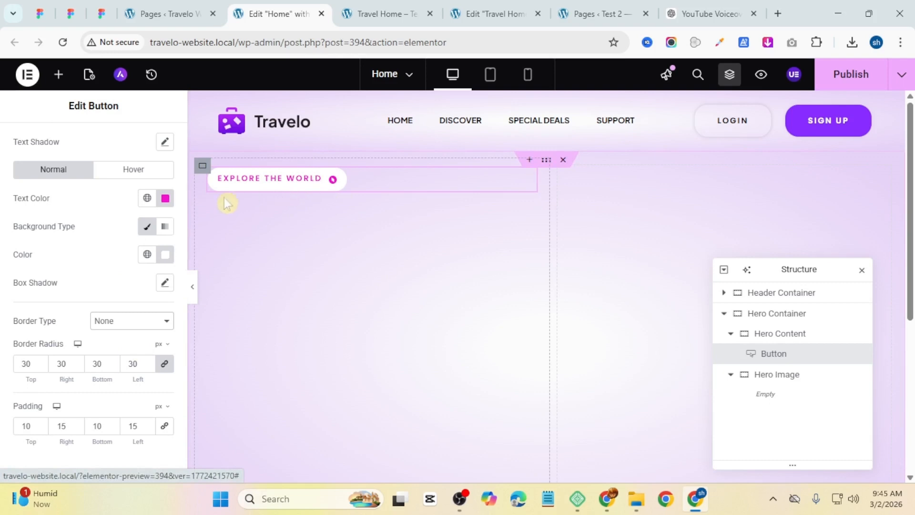
pyautogui.scroll(3, 84, 233)
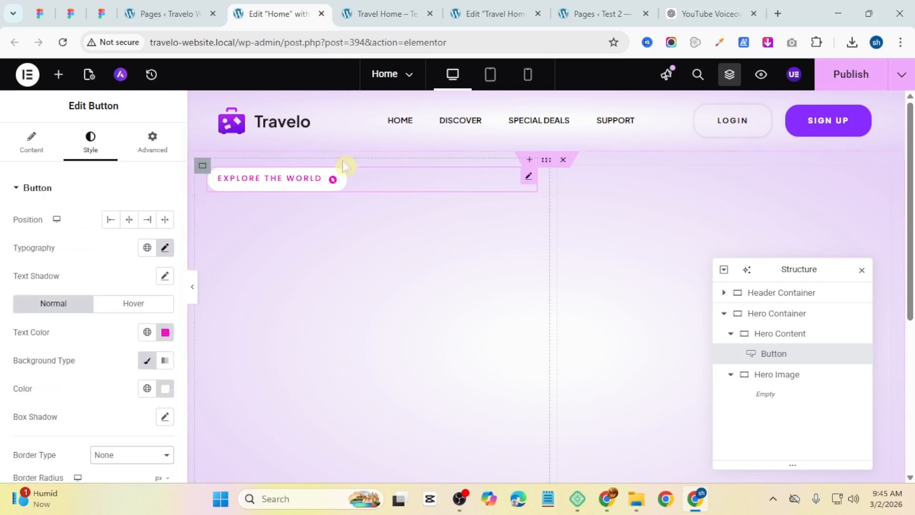
# Step: Set the button widget's advanced top and bottom padding to 10 px
pyautogui.click(144, 156)
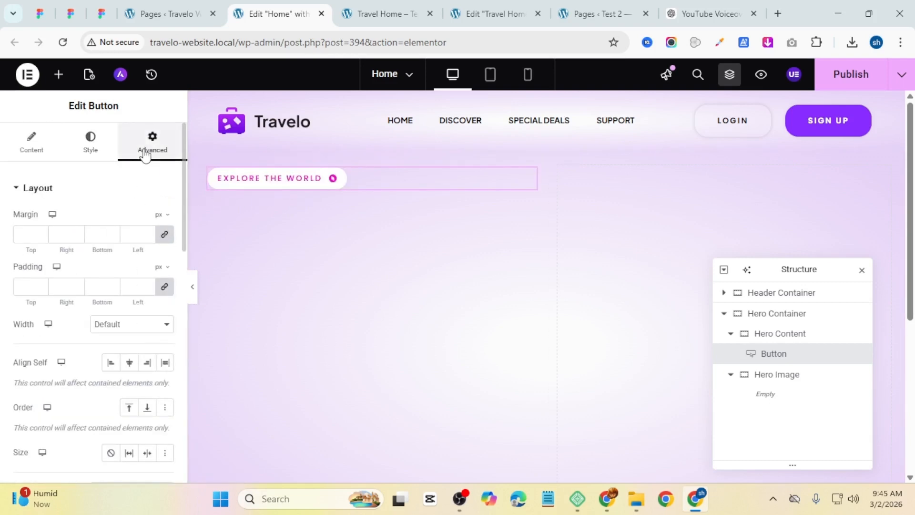
pyautogui.click(164, 287)
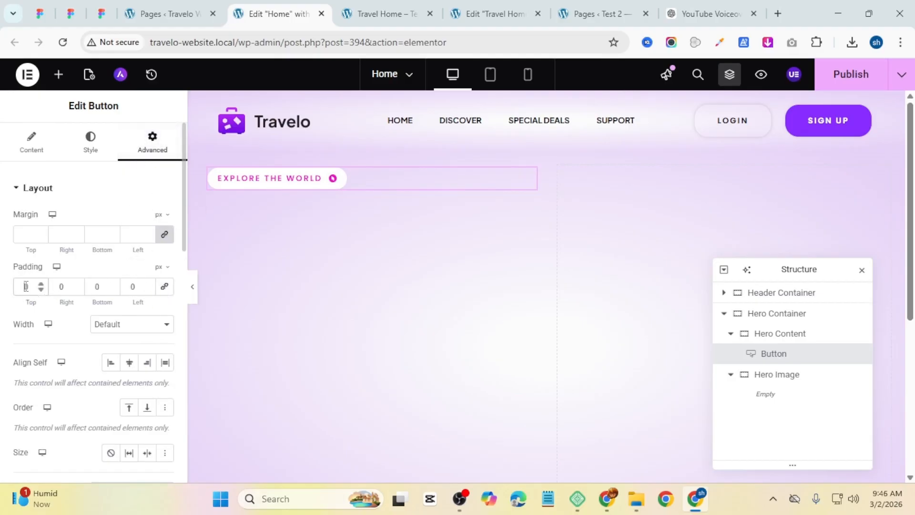
pyautogui.click(25, 286)
pyautogui.write('1')
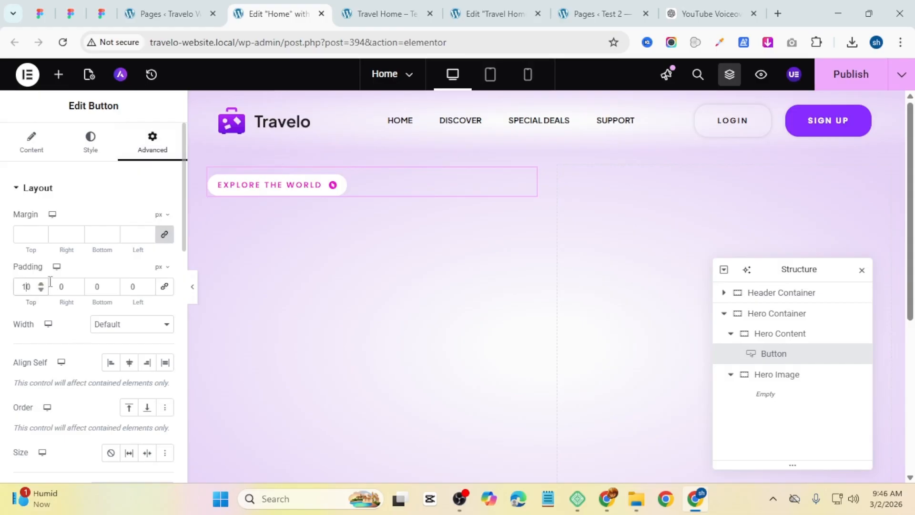
pyautogui.click(91, 286)
pyautogui.write('1')
pyautogui.click(353, 170)
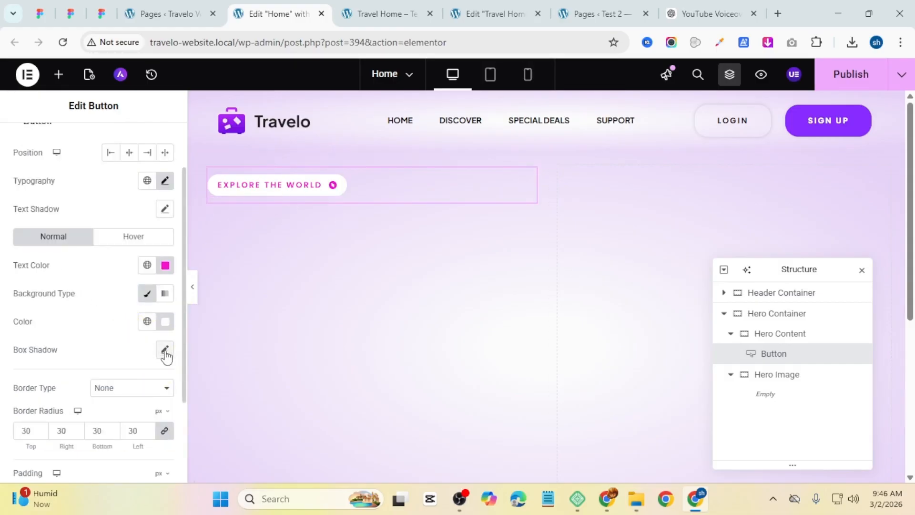
# Step: Add a box shadow to the button with 5 px blur and color rgba(0, 0, 0, 0.1)
pyautogui.scroll(2, 84, 164)
pyautogui.scroll(-4, 83, 163)
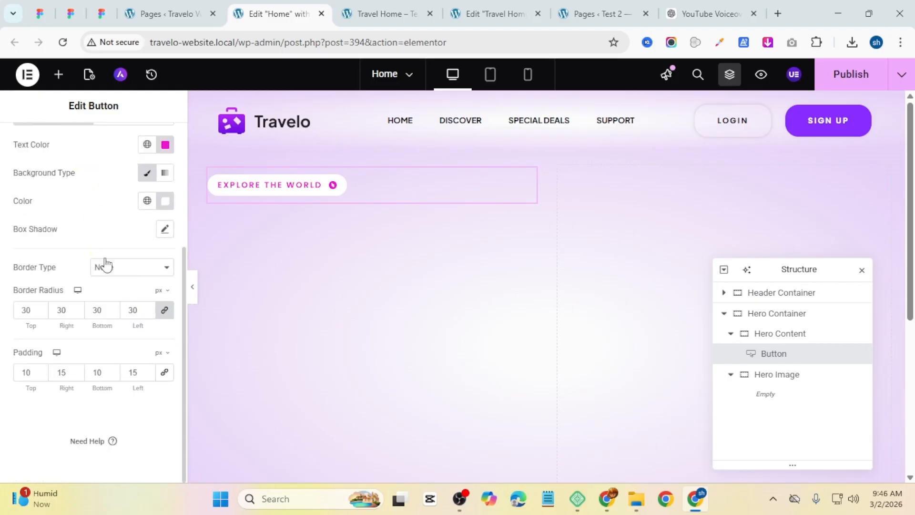
pyautogui.click(164, 229)
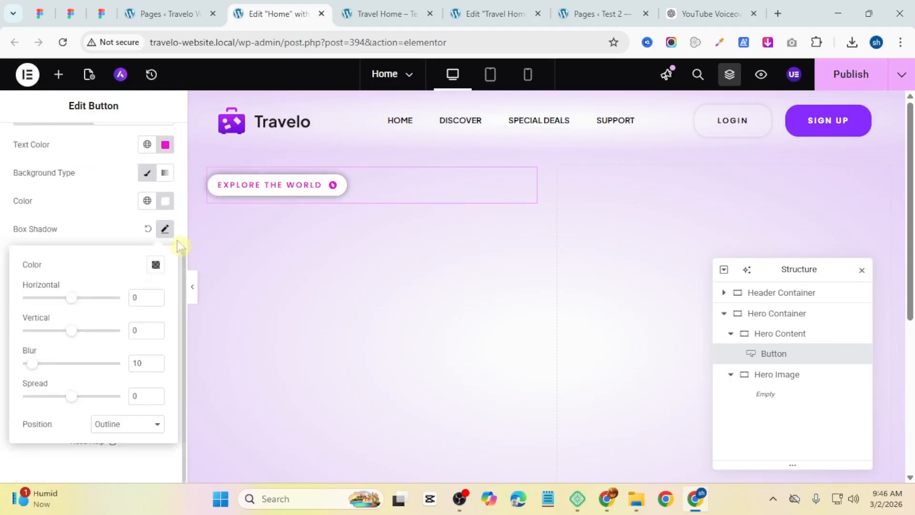
pyautogui.click(155, 367)
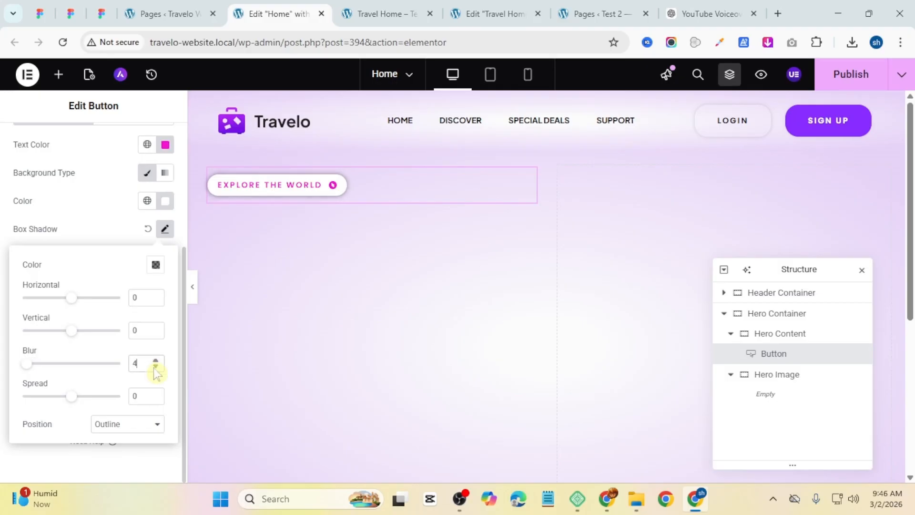
pyautogui.click(155, 264)
pyautogui.moveTo(157, 440); pyautogui.dragTo(94, 439)
pyautogui.click(108, 240)
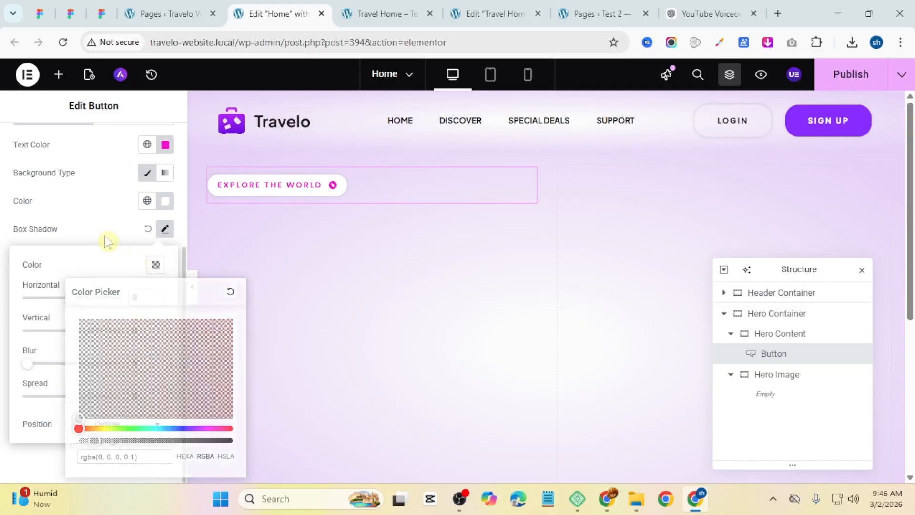
# Step: Compare with the reference page, then add a Heading widget below the button in the hero content
pyautogui.click(377, 13)
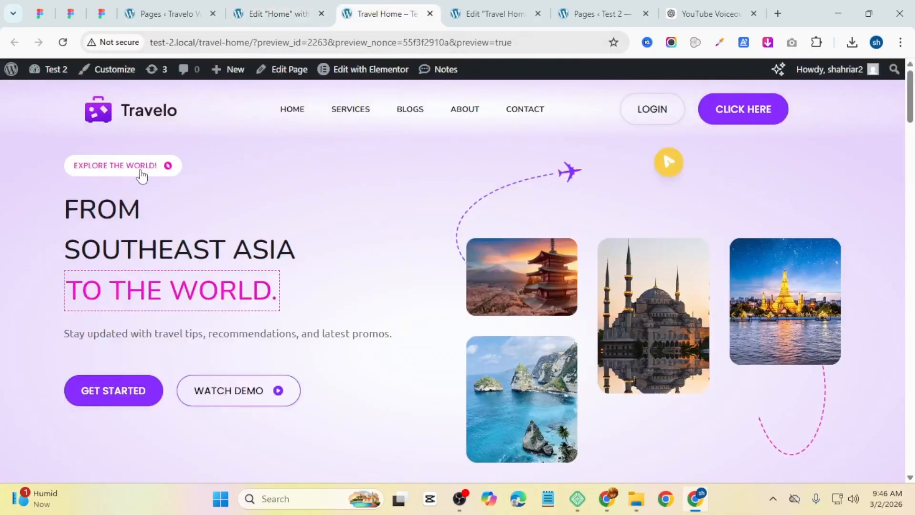
pyautogui.click(292, 10)
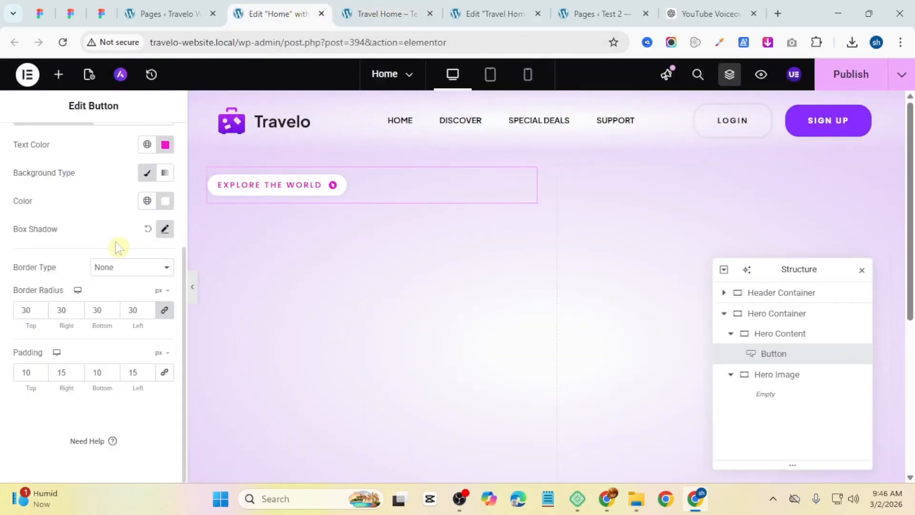
pyautogui.scroll(4, 116, 241)
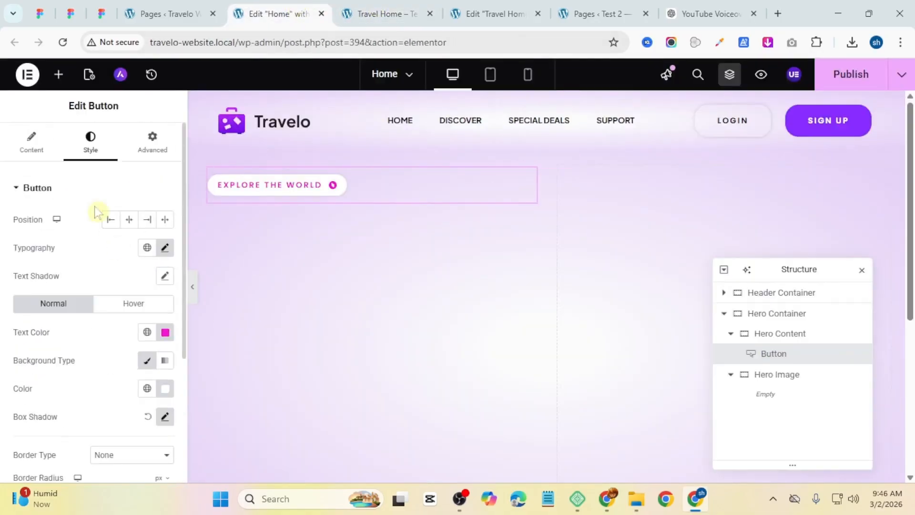
pyautogui.click(58, 74)
pyautogui.moveTo(48, 355); pyautogui.dragTo(285, 197)
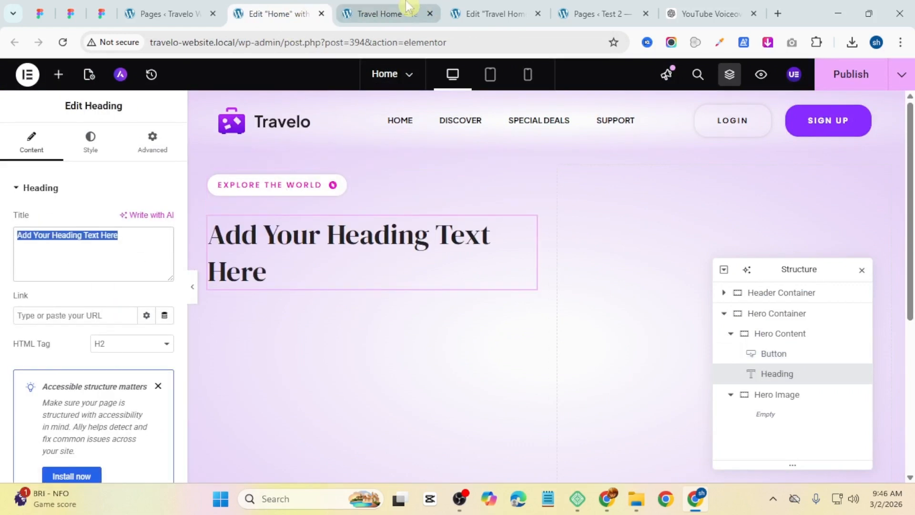
# Step: Set the heading title to "From Southeast Asia to the World." copied from the reference page
pyautogui.click(405, 13)
pyautogui.moveTo(67, 209); pyautogui.dragTo(288, 288)
pyautogui.click(276, 14)
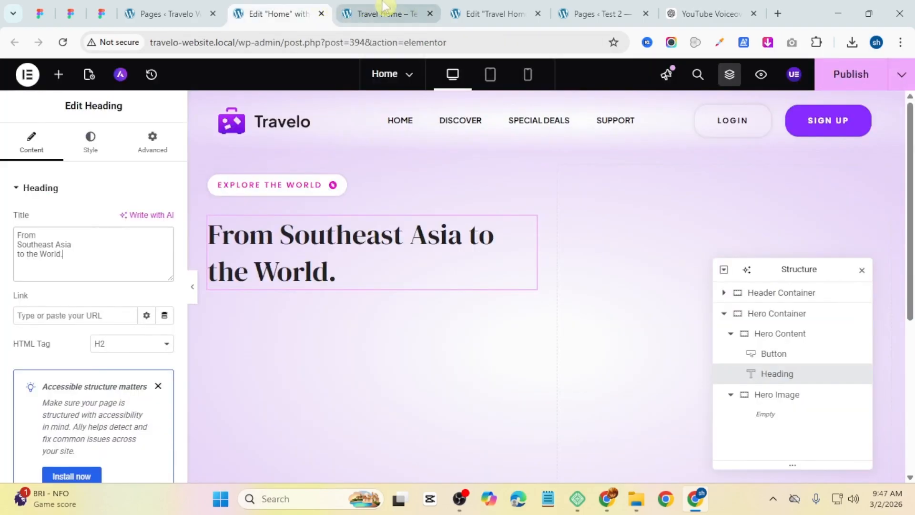
# Step: Apply the Text global font to the heading's typography
pyautogui.click(90, 142)
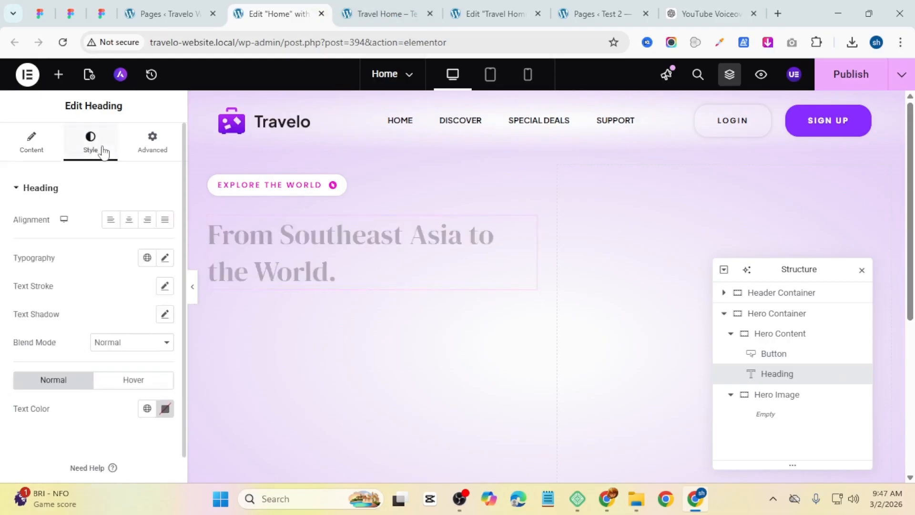
pyautogui.click(147, 259)
pyautogui.click(113, 322)
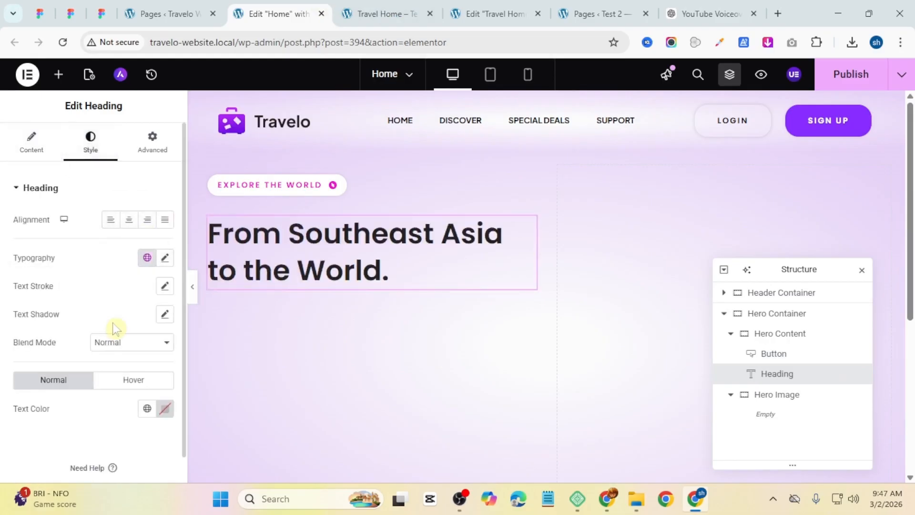
pyautogui.click(147, 258)
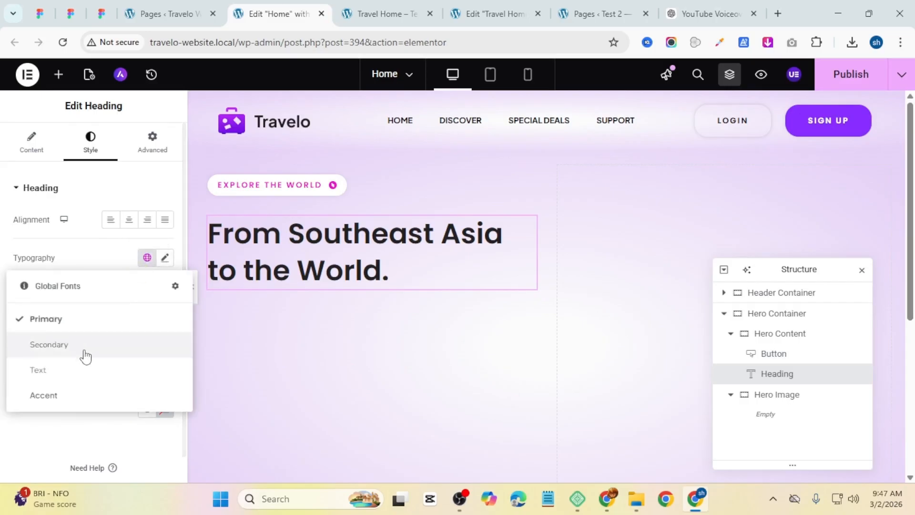
pyautogui.click(71, 370)
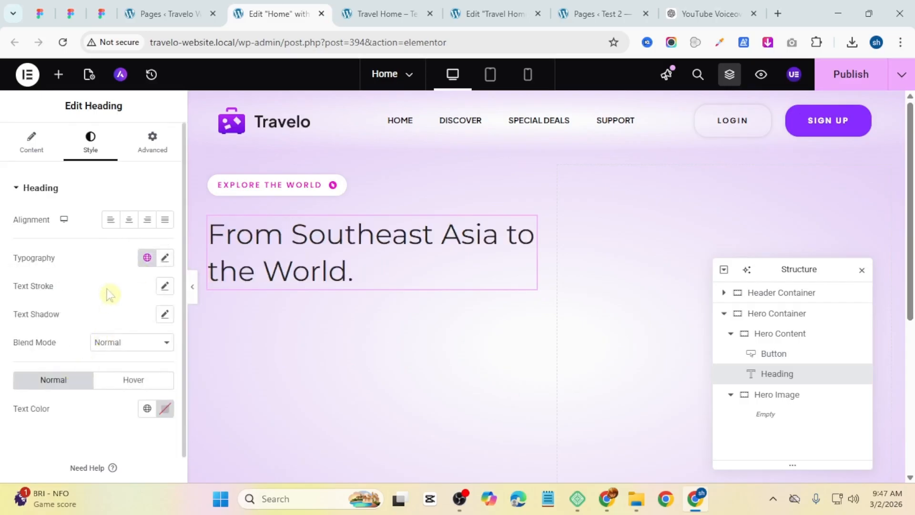
# Step: Set the heading's font weight to 700 (Bold) in its custom typography
pyautogui.click(165, 258)
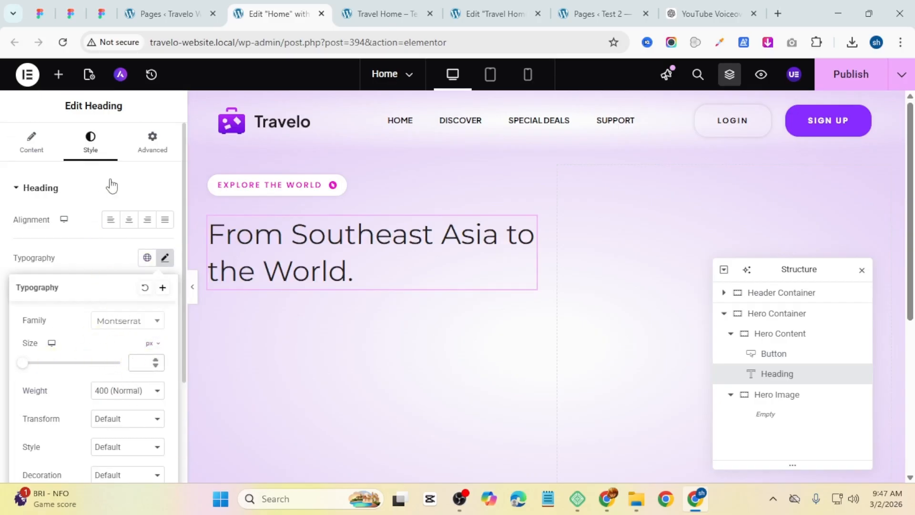
pyautogui.click(106, 246)
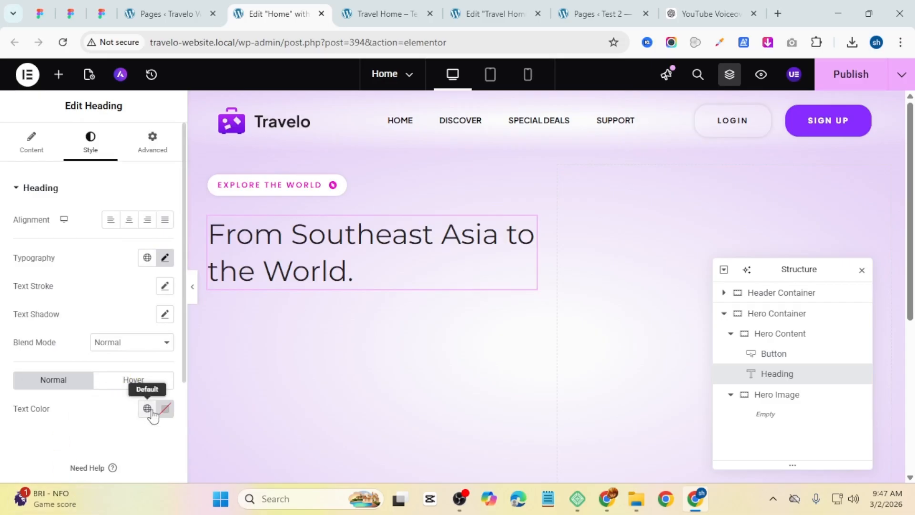
pyautogui.click(165, 258)
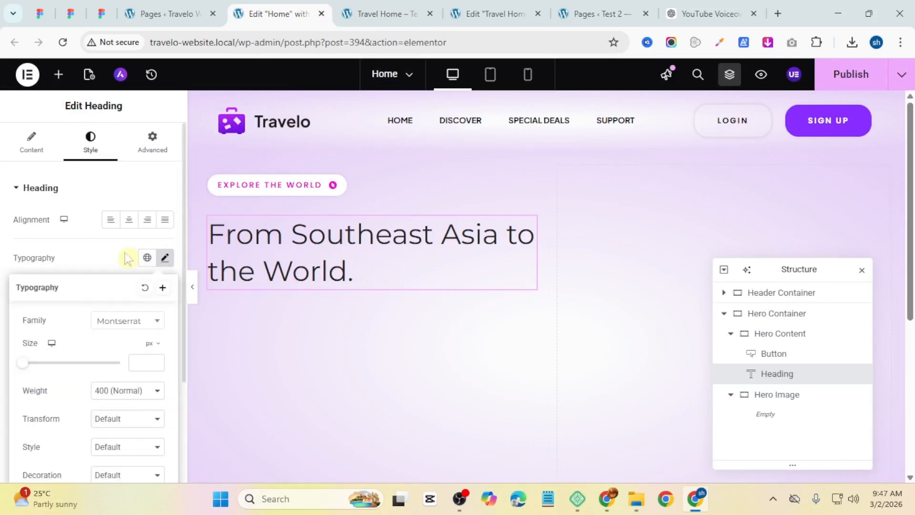
pyautogui.click(119, 393)
pyautogui.click(127, 293)
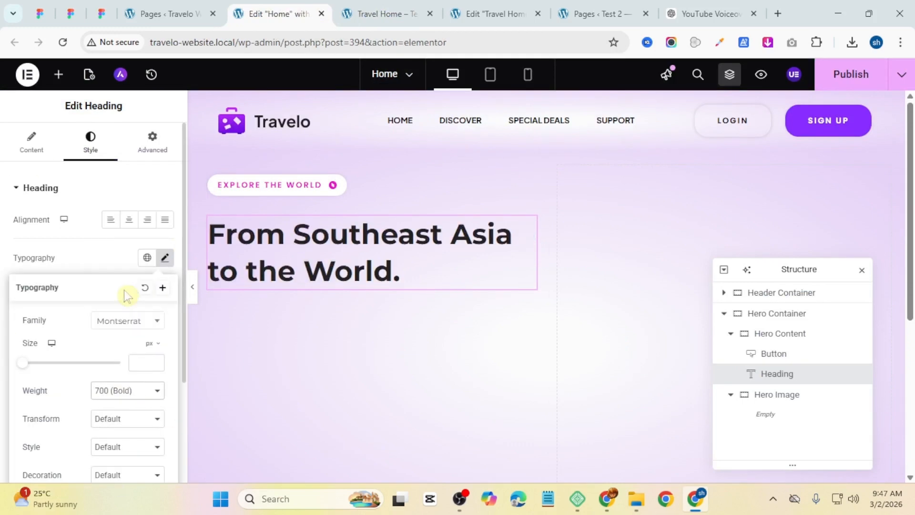
# Step: Edit the heading title with line breaks after "From" and "Southeast Asia", wrapping "to the World." in a #F411CF dashed-border span
pyautogui.click(400, 13)
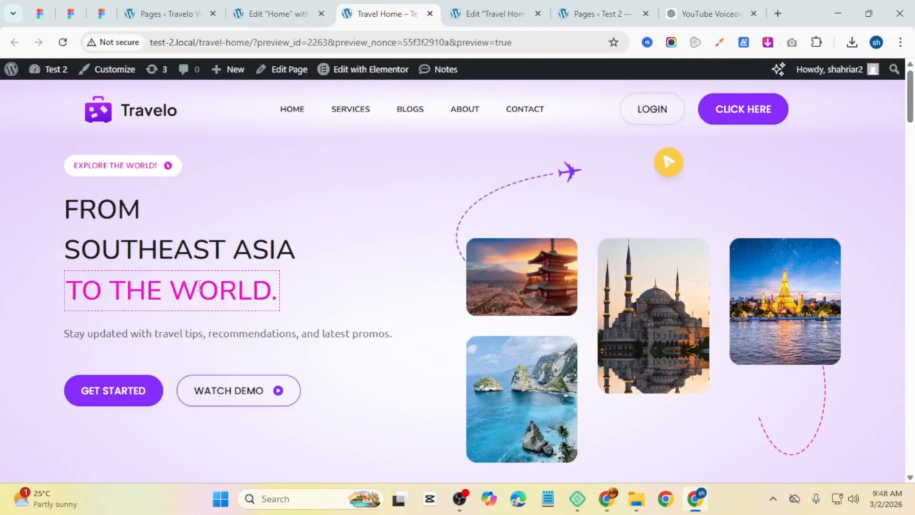
pyautogui.click(272, 13)
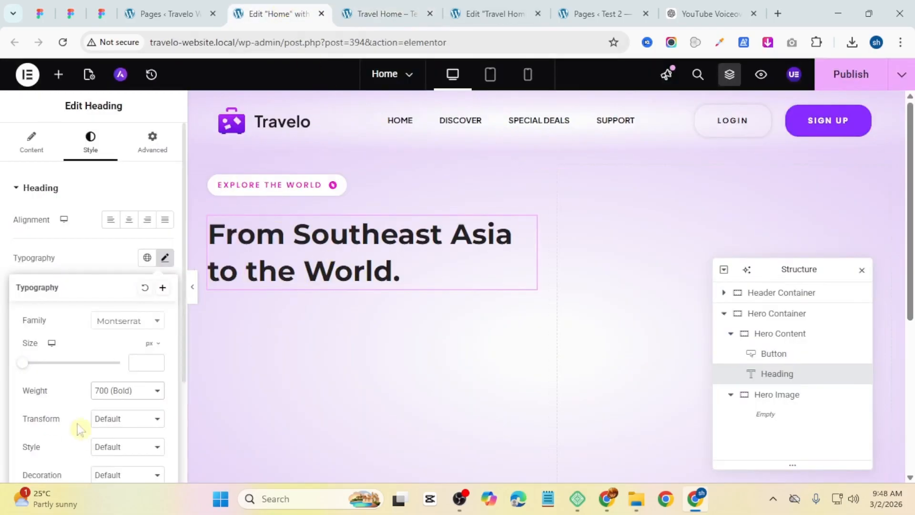
pyautogui.click(37, 149)
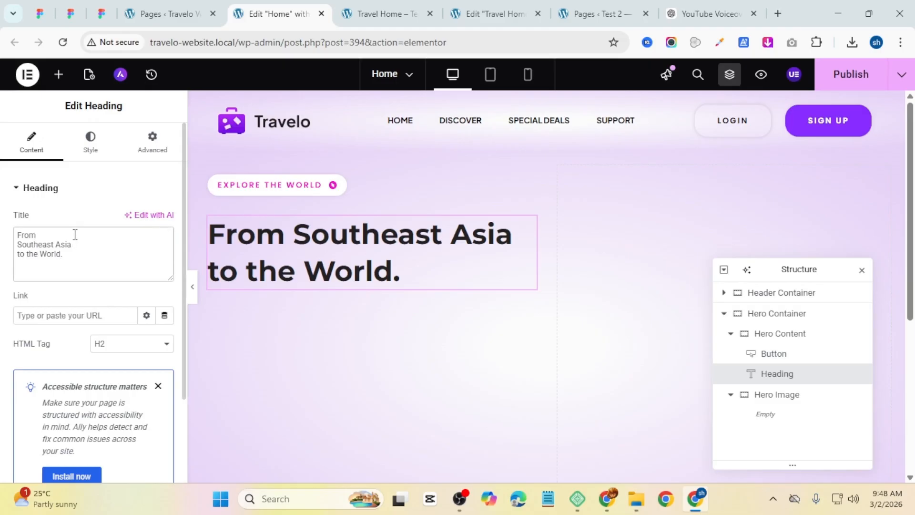
pyautogui.write('<br')
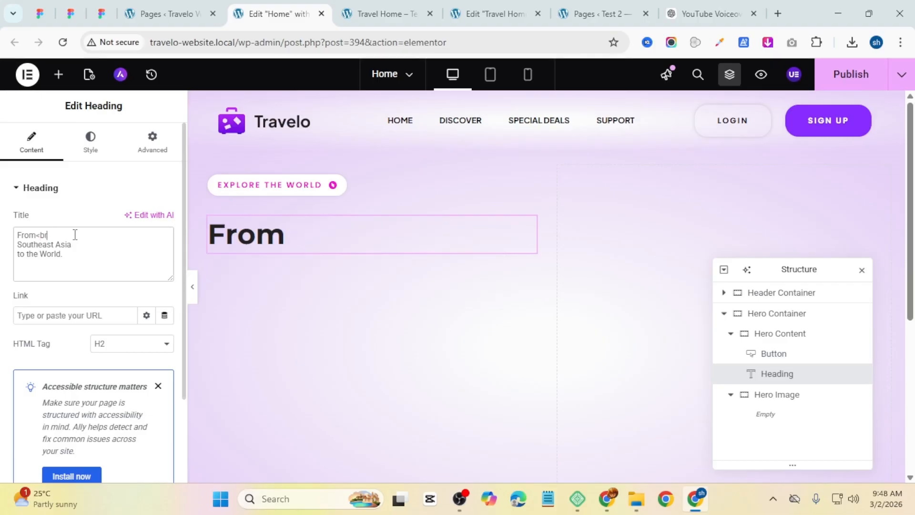
pyautogui.write('?>')
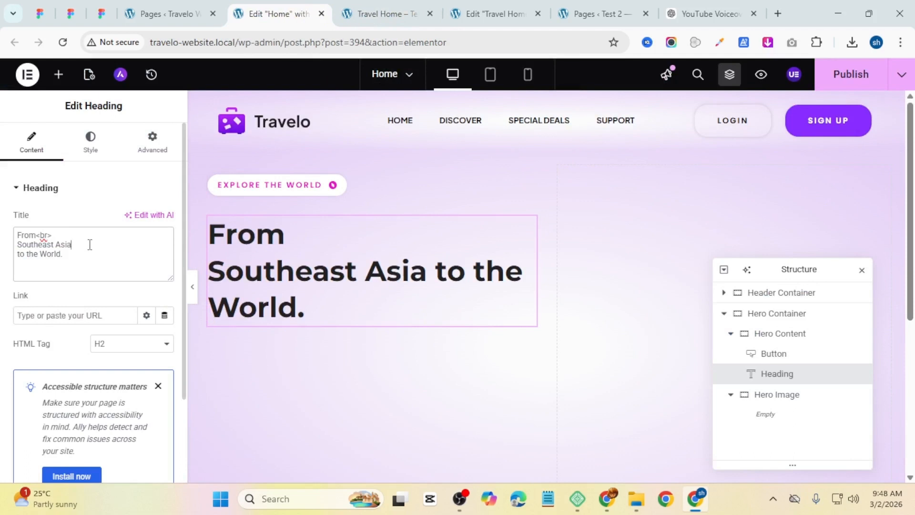
pyautogui.write('<br>')
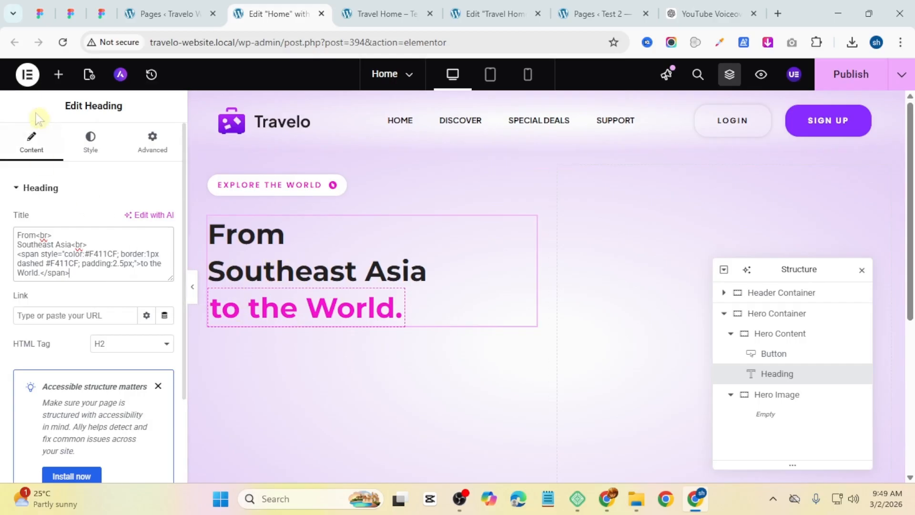
# Step: Set the heading's text transform to Uppercase and its line height to 60 px
pyautogui.click(82, 142)
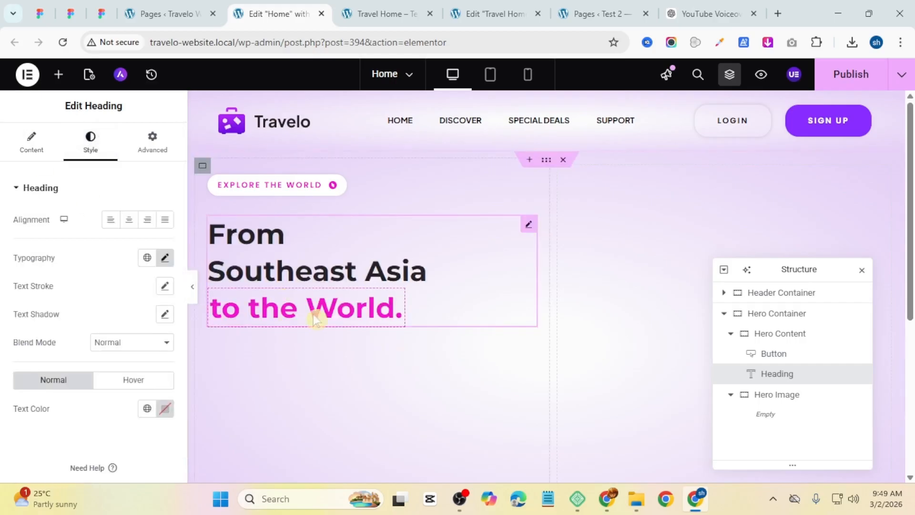
pyautogui.click(165, 259)
pyautogui.scroll(-3, 95, 372)
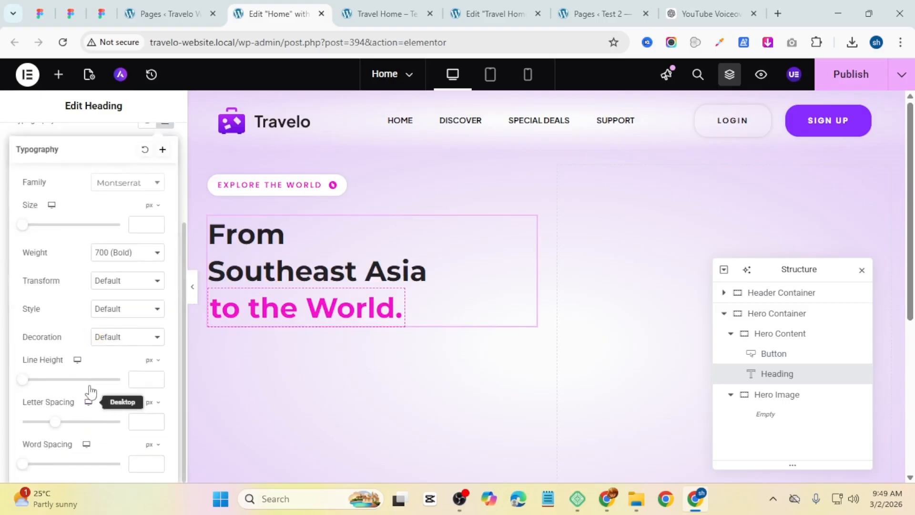
pyautogui.moveTo(25, 384); pyautogui.dragTo(81, 381)
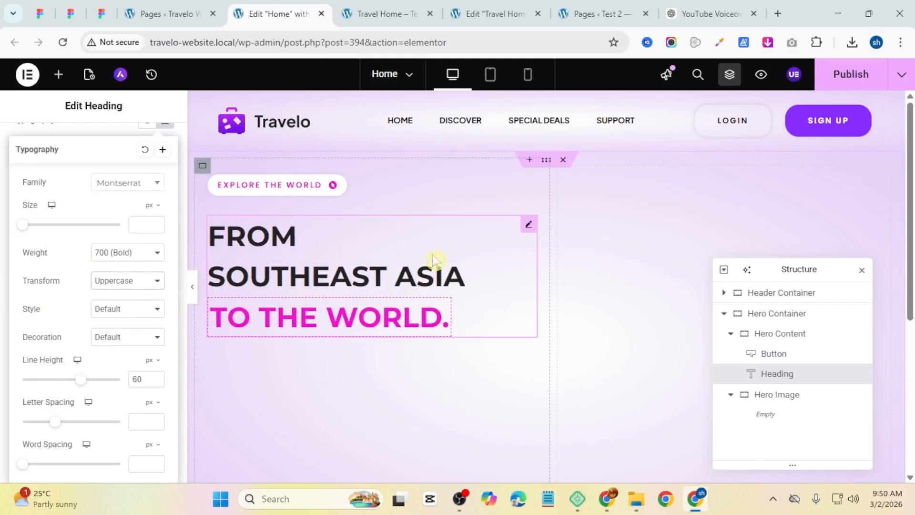
# Step: Add a Text Editor widget below the heading with "Stay updated with travel tips, recommendations, and latest promos." copied from the reference page
pyautogui.hotkey('ctrl', 'Tab')
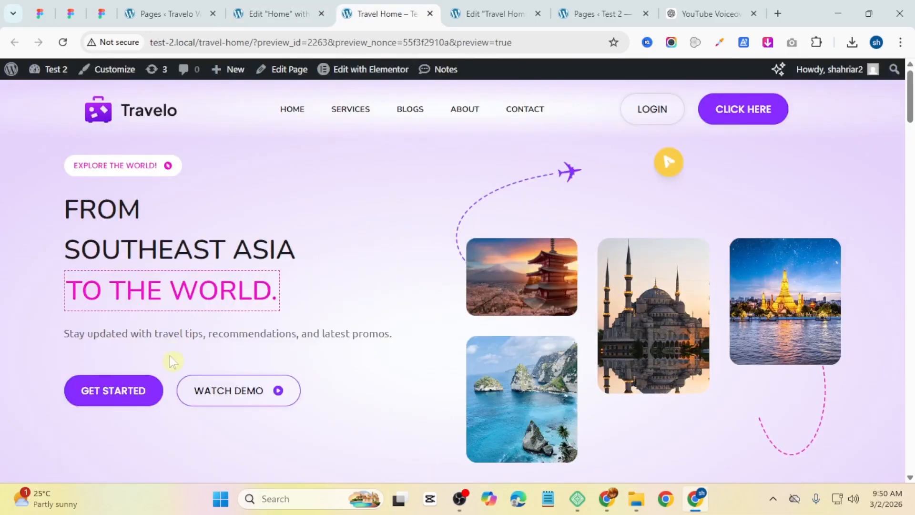
pyautogui.click(285, 13)
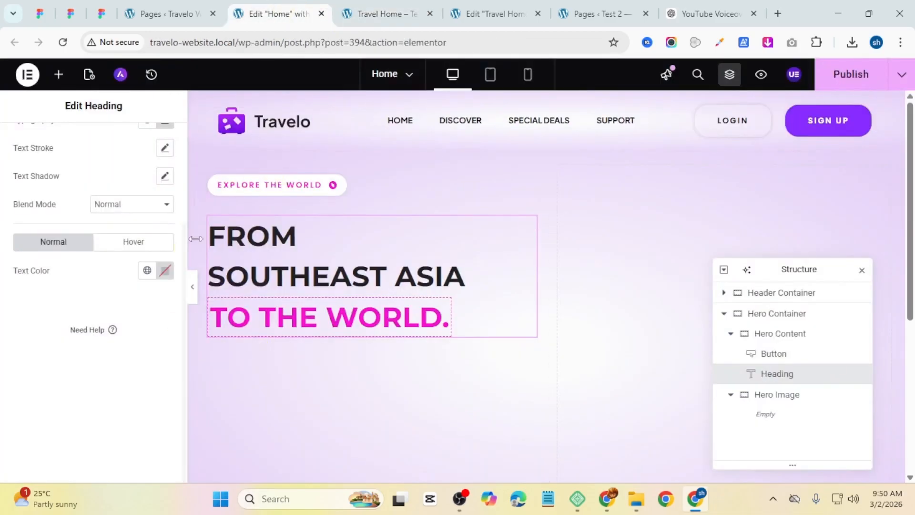
pyautogui.click(59, 74)
pyautogui.moveTo(59, 421); pyautogui.dragTo(330, 319)
pyautogui.click(355, 15)
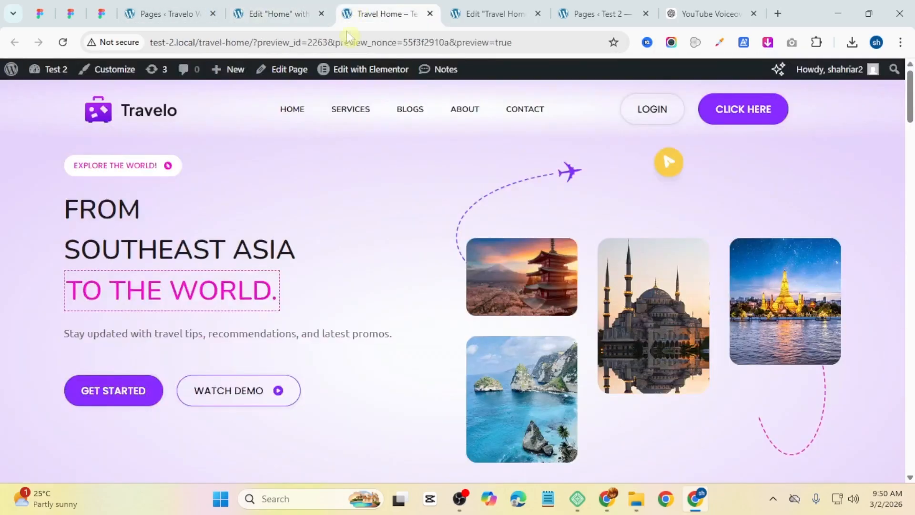
pyautogui.tripleClick(238, 335)
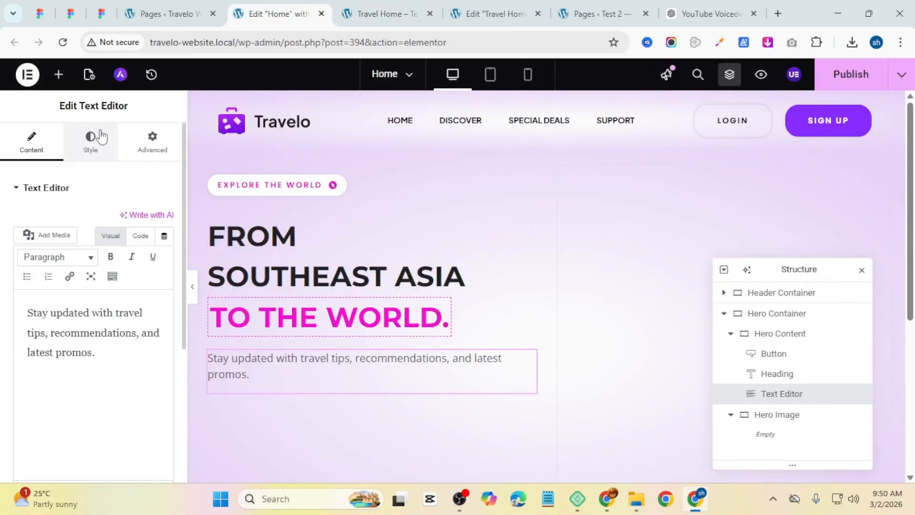
pyautogui.click(101, 137)
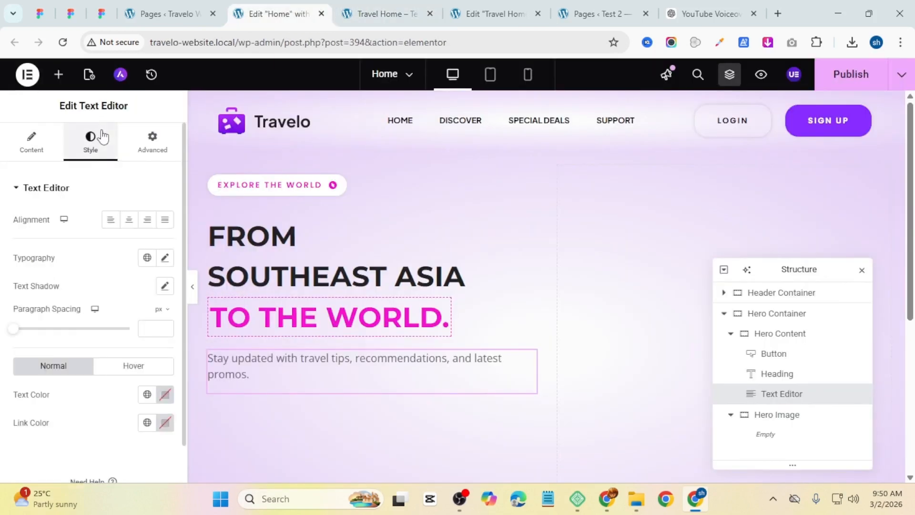
# Step: Apply the Text global font to the paragraph and compare it with the reference page
pyautogui.click(147, 258)
pyautogui.click(139, 340)
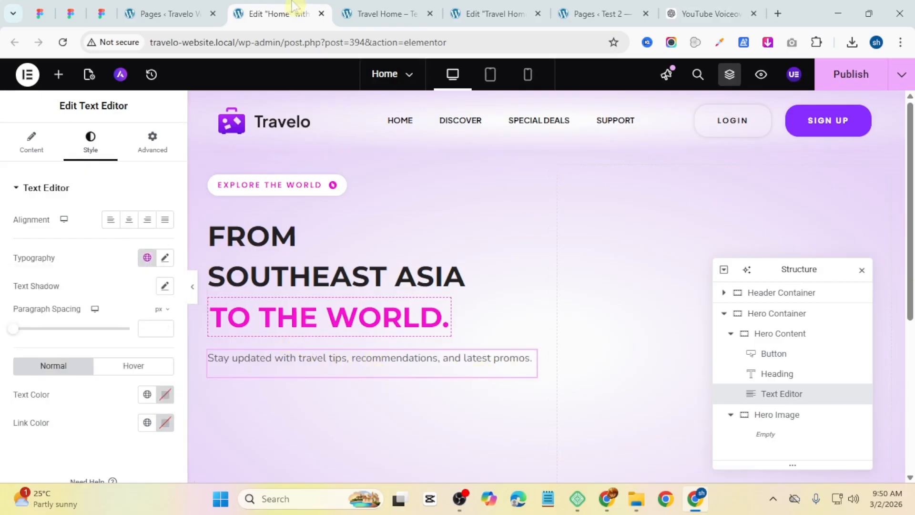
pyautogui.click(369, 10)
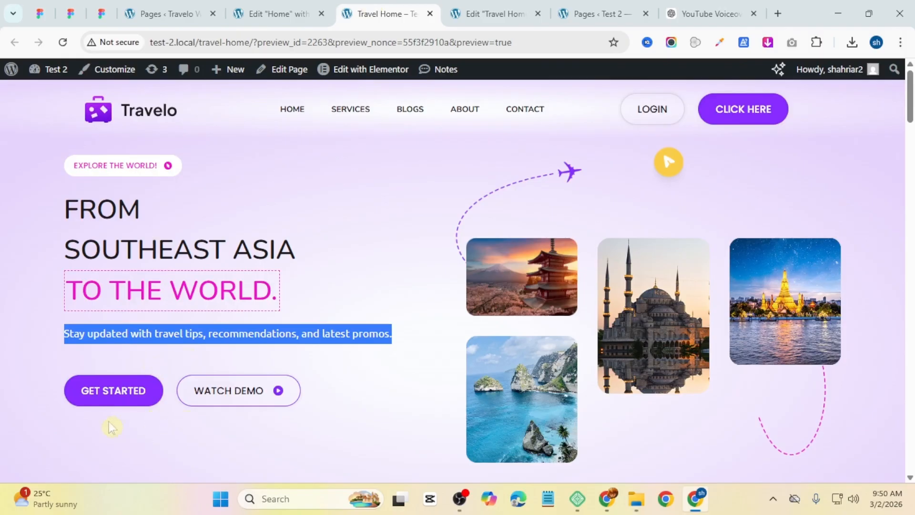
pyautogui.click(245, 10)
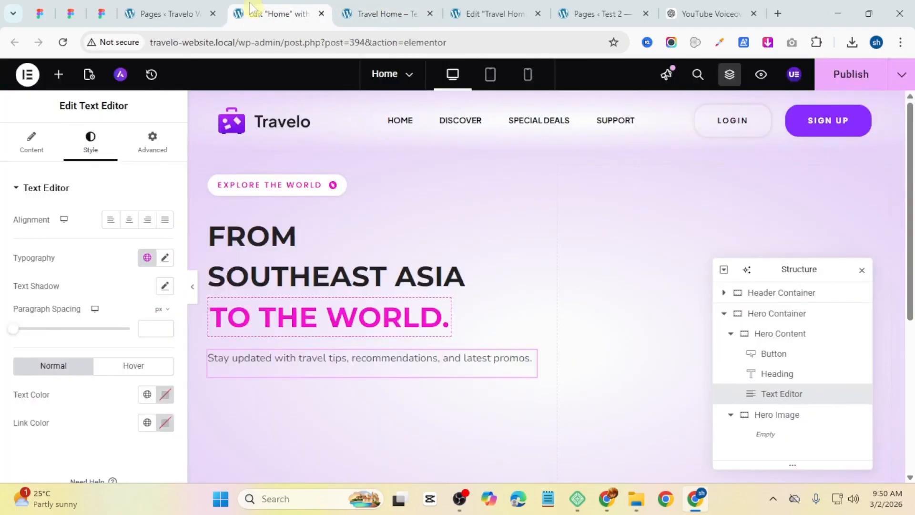
pyautogui.click(433, 4)
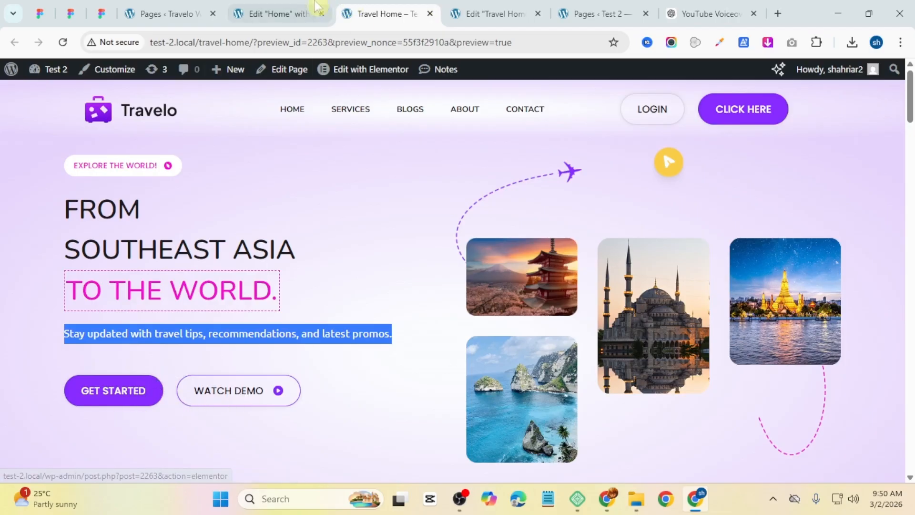
pyautogui.click(310, 11)
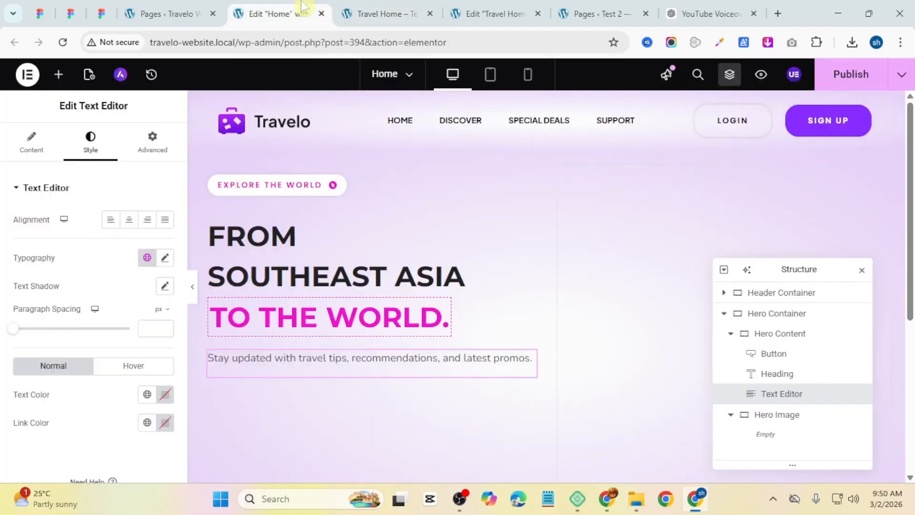
# Step: Add a Container below the paragraph and set its direction to horizontal row
pyautogui.click(60, 79)
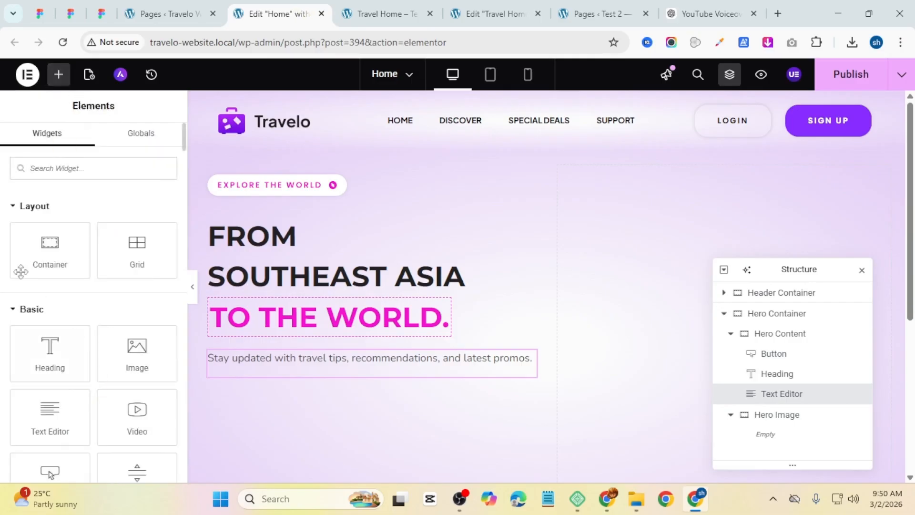
pyautogui.moveTo(49, 248); pyautogui.dragTo(246, 382)
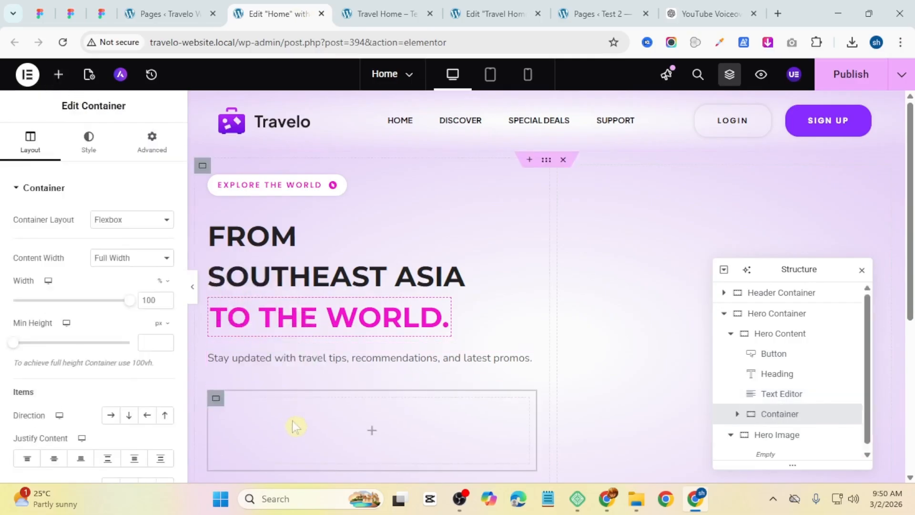
pyautogui.click(111, 415)
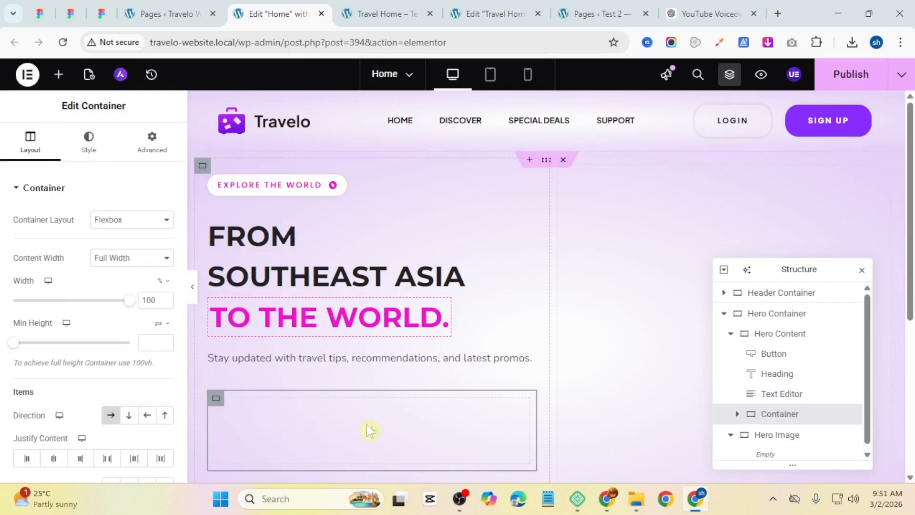
# Step: Add a Button widget inside the new container, duplicate it, and compare with the reference page's buttons
pyautogui.click(371, 432)
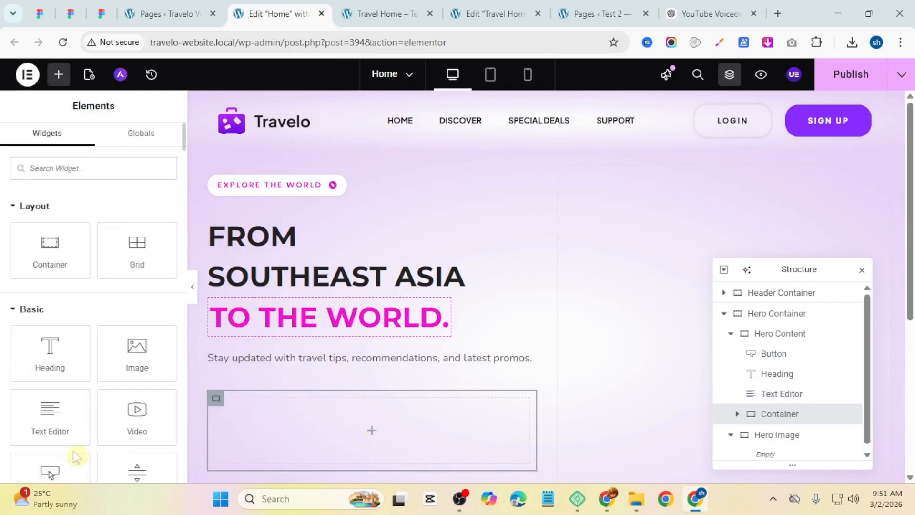
pyautogui.scroll(-1, 52, 429)
pyautogui.moveTo(57, 409); pyautogui.dragTo(285, 423)
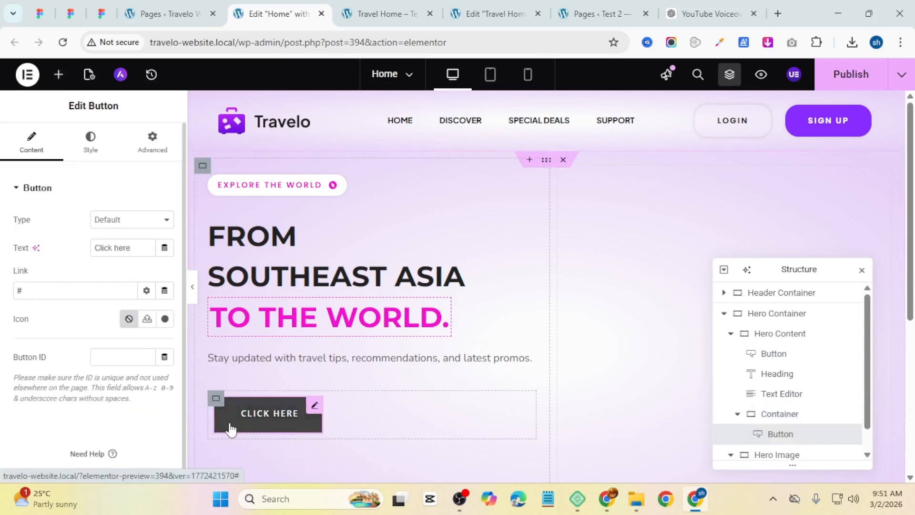
pyautogui.rightClick(240, 422)
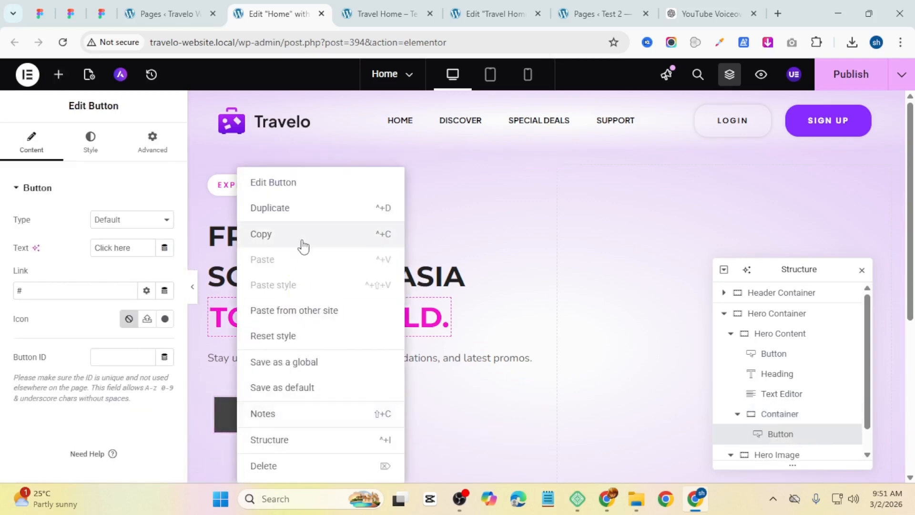
pyautogui.click(316, 213)
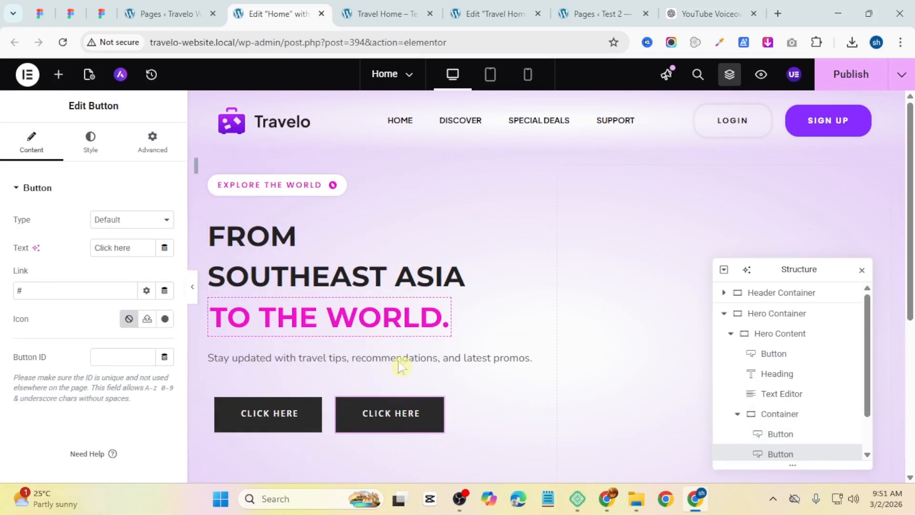
pyautogui.click(381, 13)
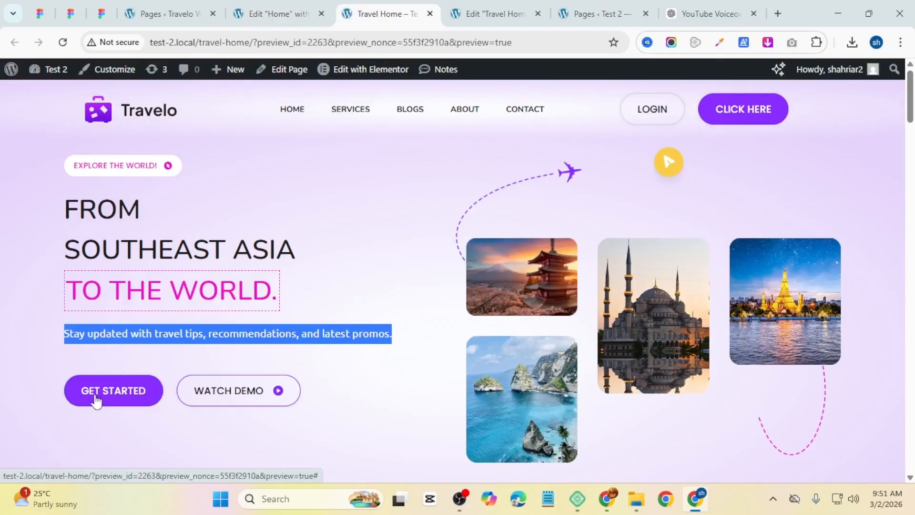
pyautogui.click(268, 11)
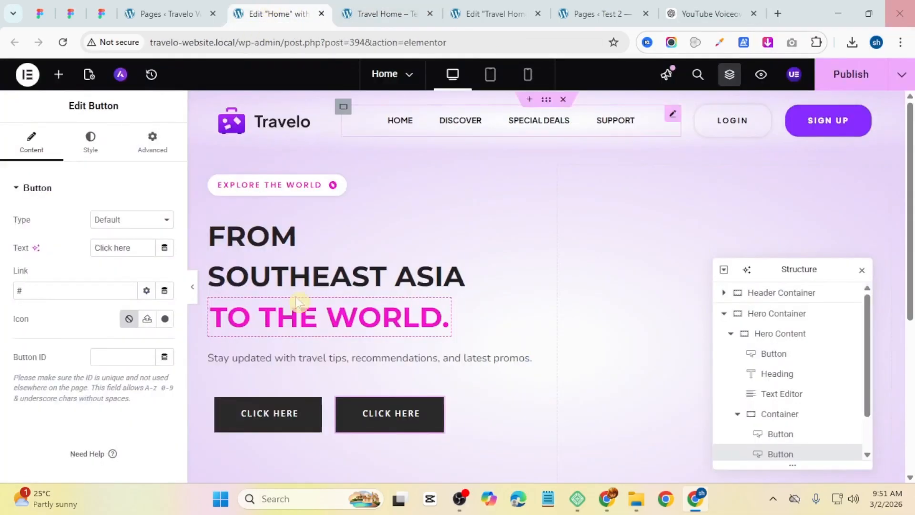
# Step: Rename the first hero button's text to "Get Started"
pyautogui.write('Get')
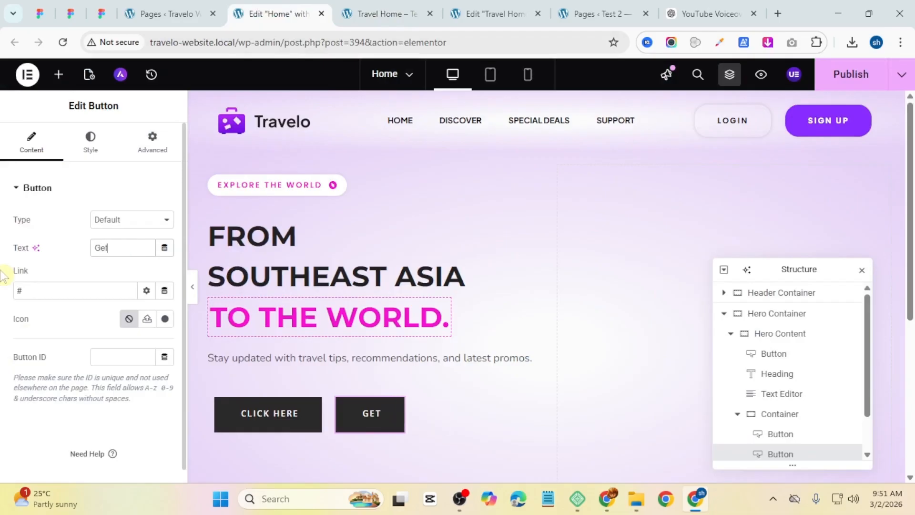
pyautogui.hotkey('ctrl', 'z')
pyautogui.click(222, 429)
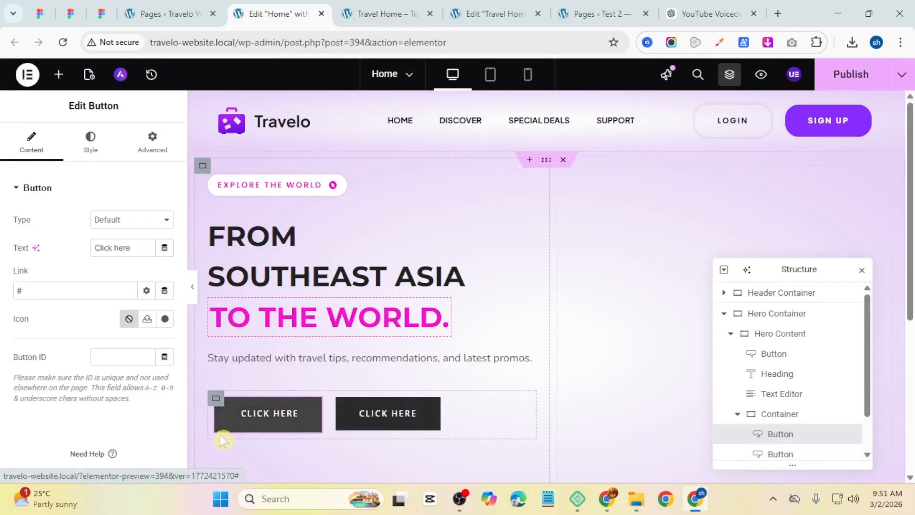
pyautogui.tripleClick(136, 245)
pyautogui.write('G')
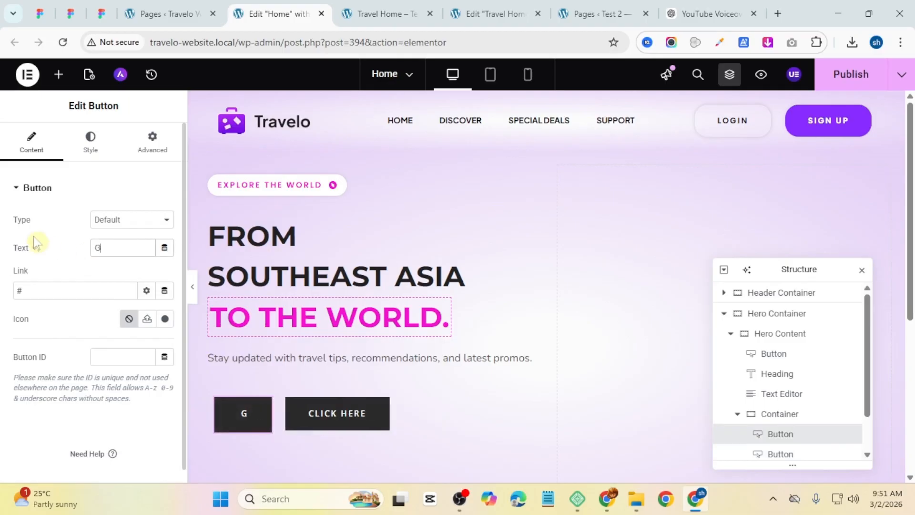
pyautogui.write('et S')
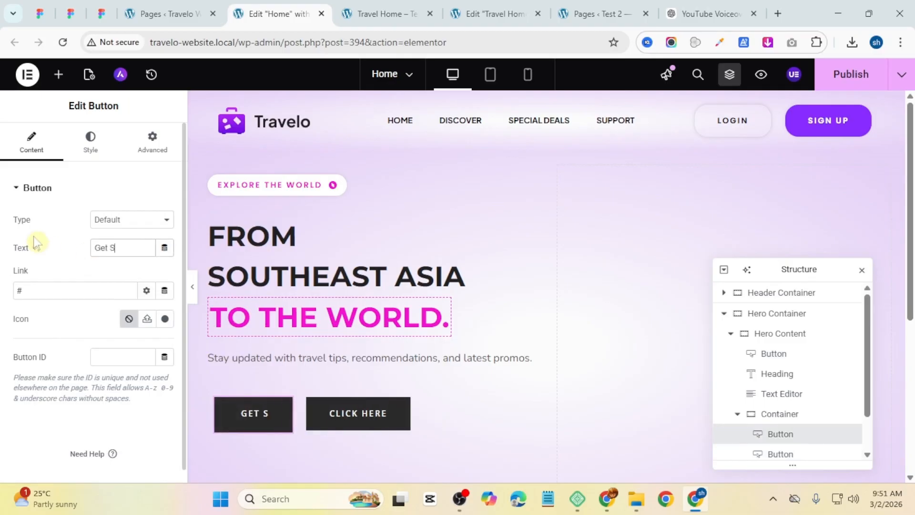
pyautogui.write('tarted')
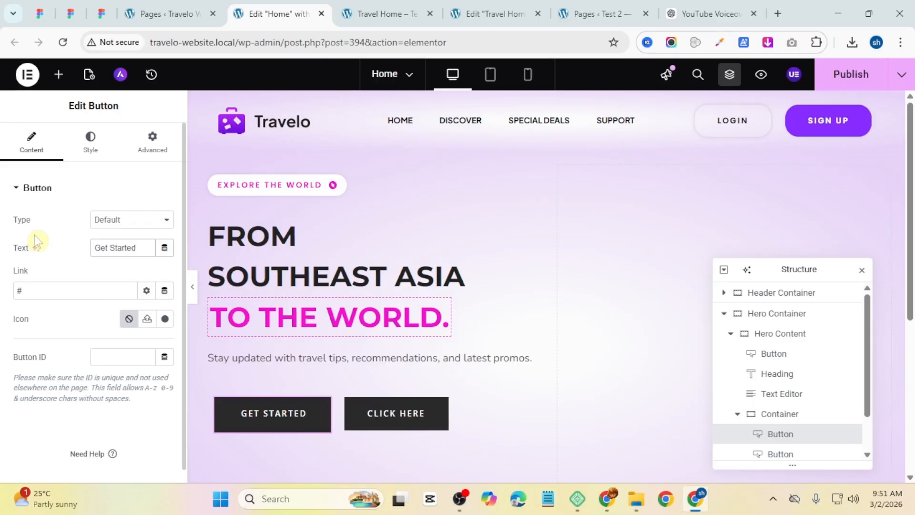
# Step: Apply the Primary global font to the Get Started button's typography
pyautogui.click(95, 157)
pyautogui.click(146, 256)
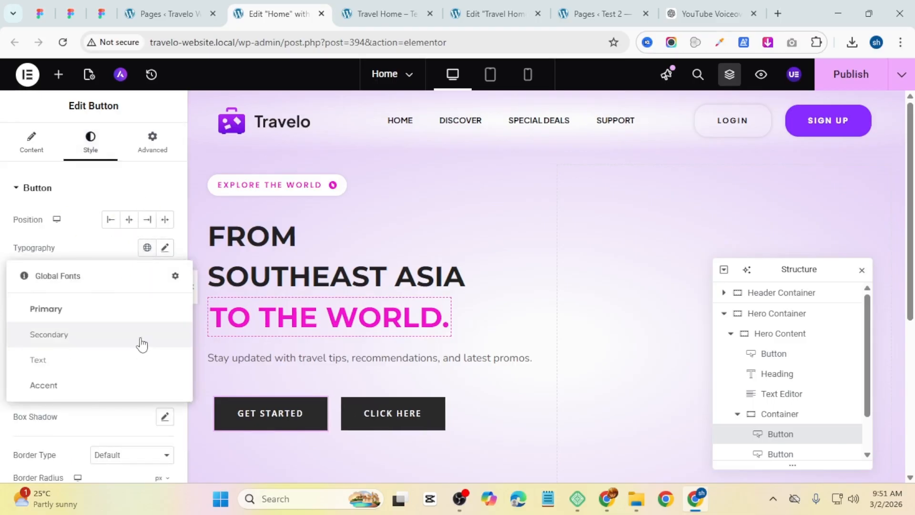
pyautogui.click(134, 310)
pyautogui.click(147, 247)
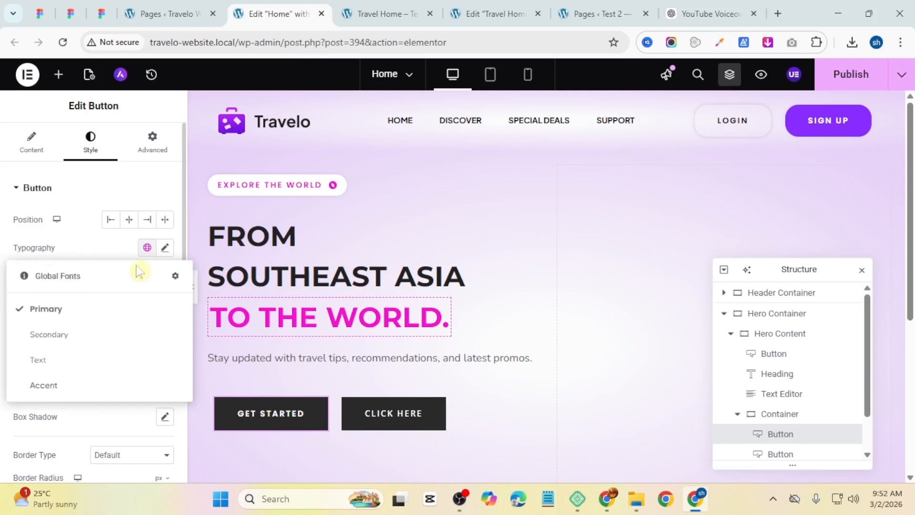
pyautogui.click(81, 310)
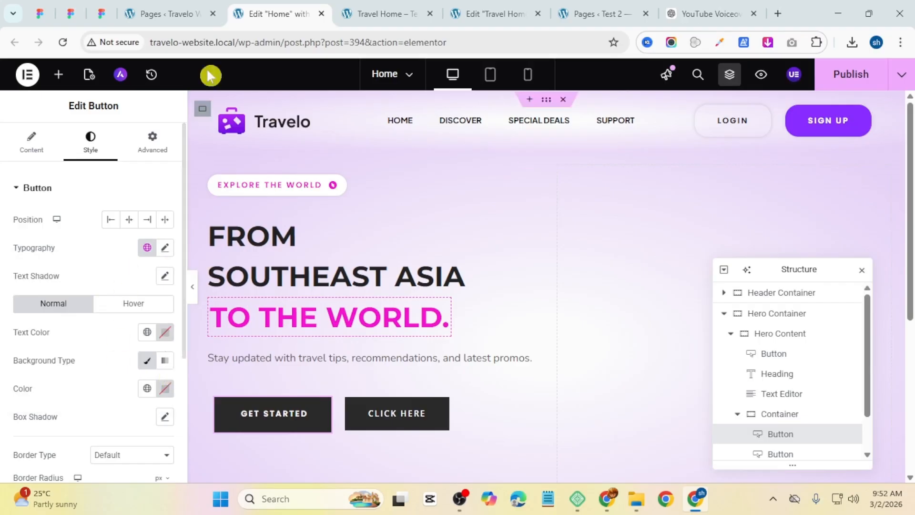
# Step: Copy the header's Sign Up button style and paste it onto the Get Started button
pyautogui.click(381, 13)
pyautogui.click(279, 7)
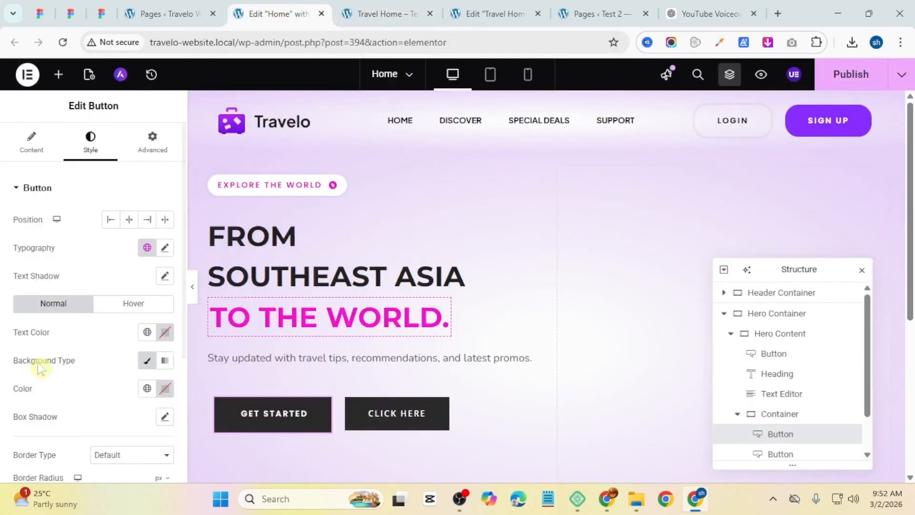
pyautogui.click(810, 125)
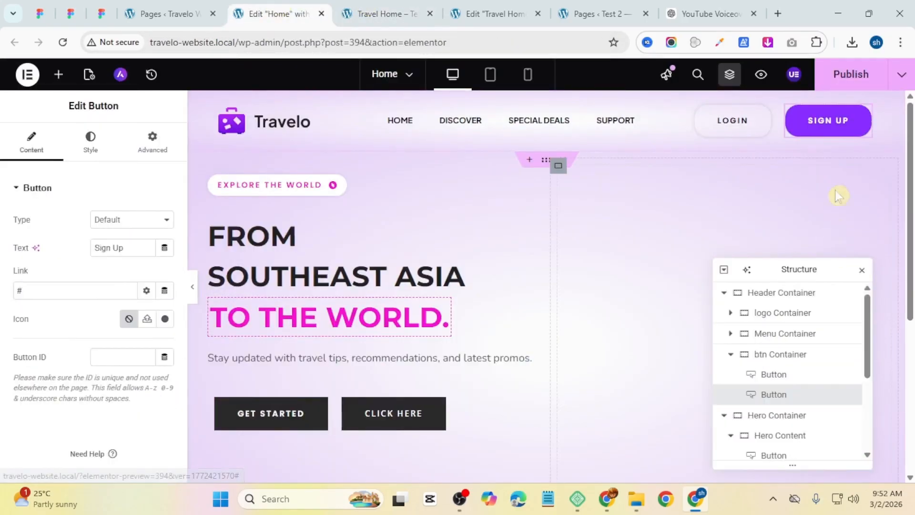
pyautogui.rightClick(808, 125)
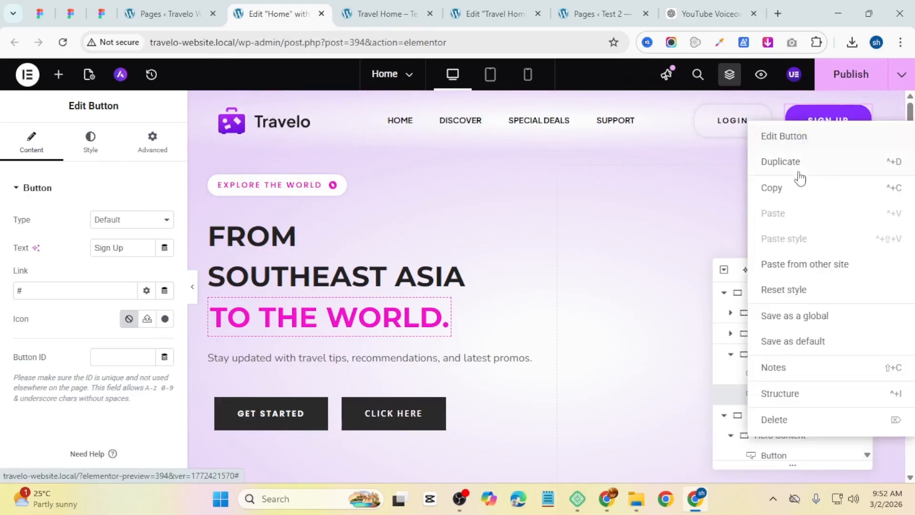
pyautogui.click(784, 194)
pyautogui.rightClick(289, 413)
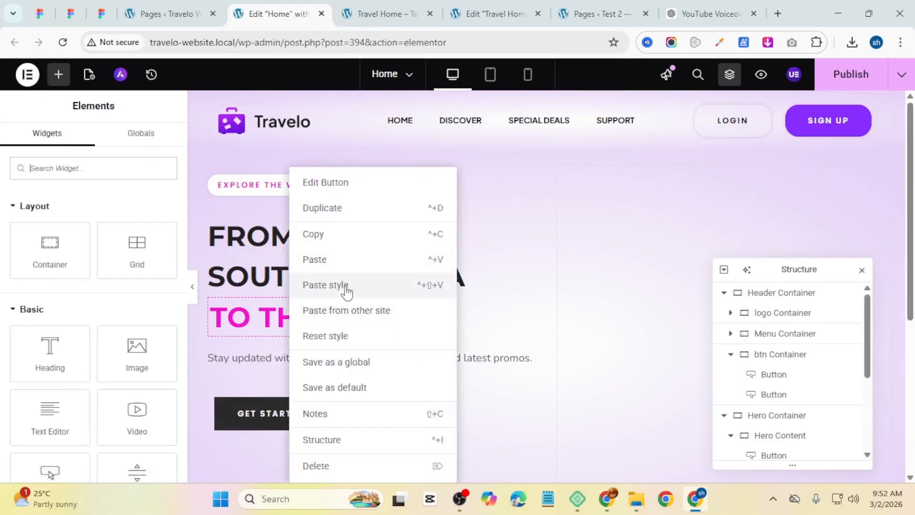
pyautogui.click(326, 285)
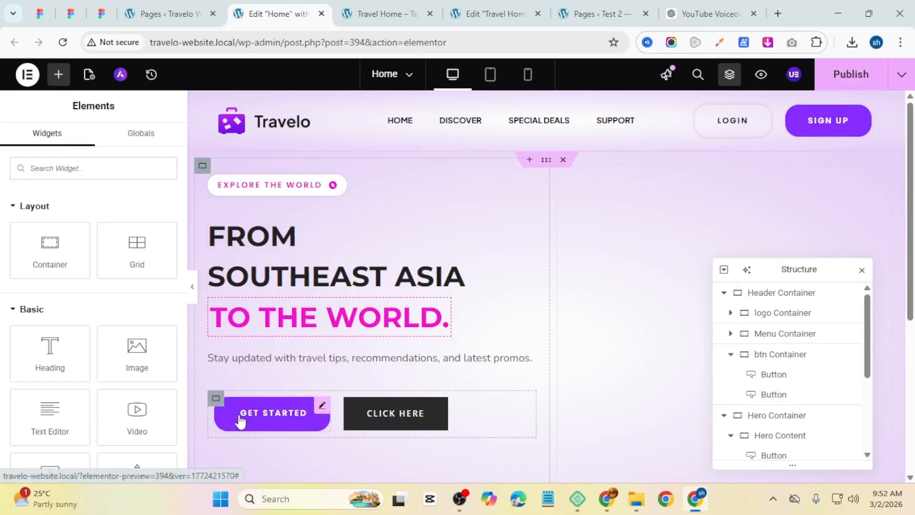
# Step: Copy the header's Login button style and paste it onto the second hero button
pyautogui.click(363, 14)
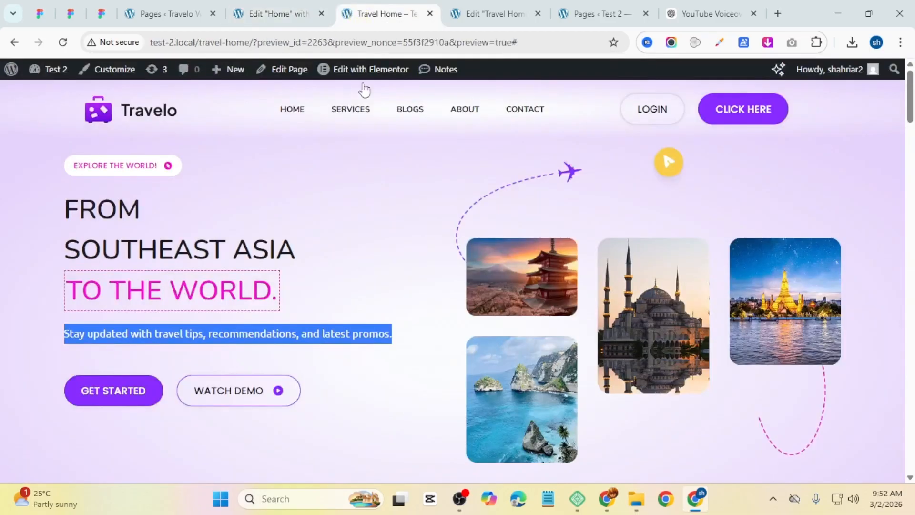
pyautogui.click(271, 14)
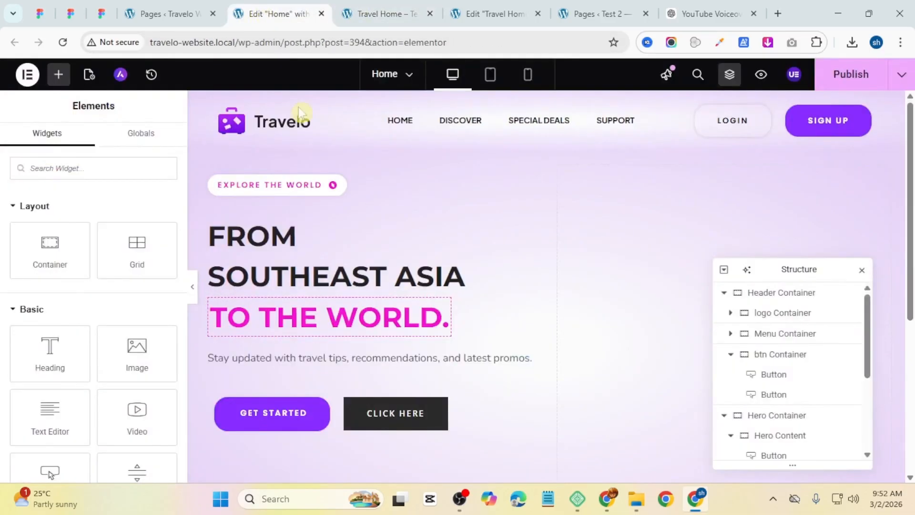
pyautogui.click(272, 426)
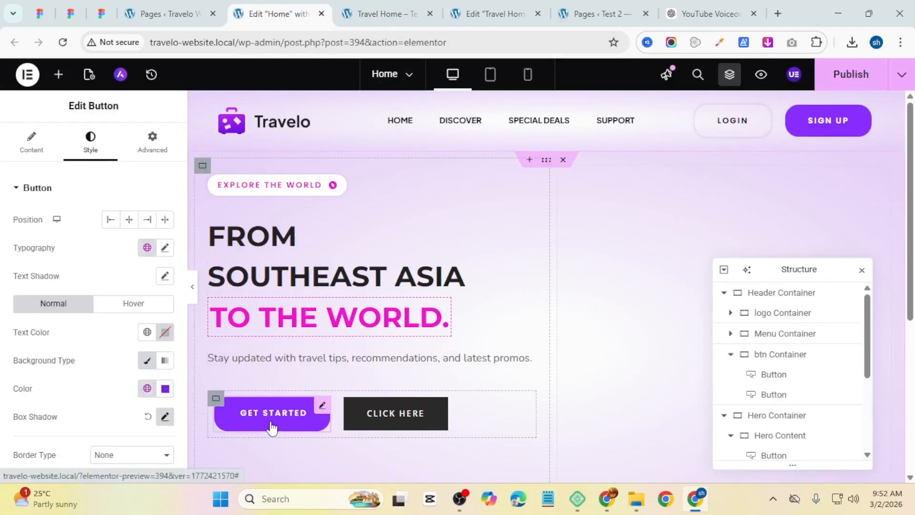
pyautogui.scroll(-3, 34, 315)
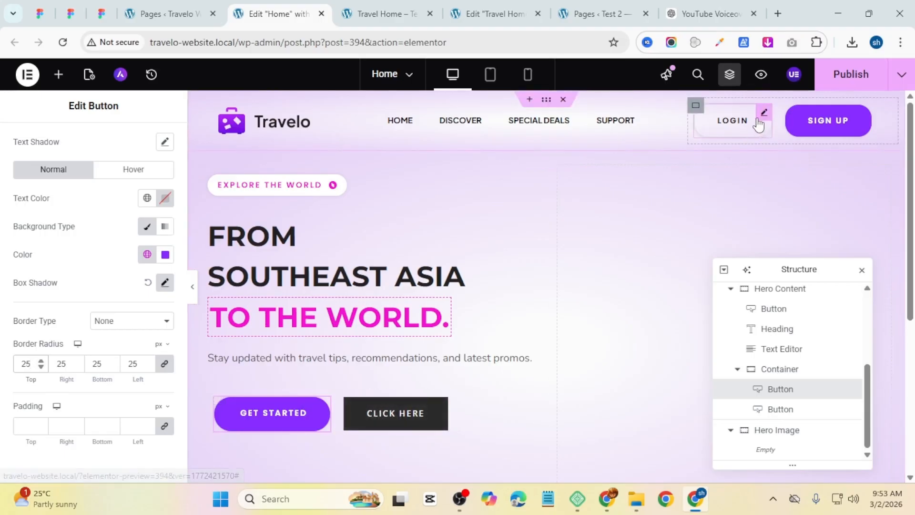
pyautogui.rightClick(732, 126)
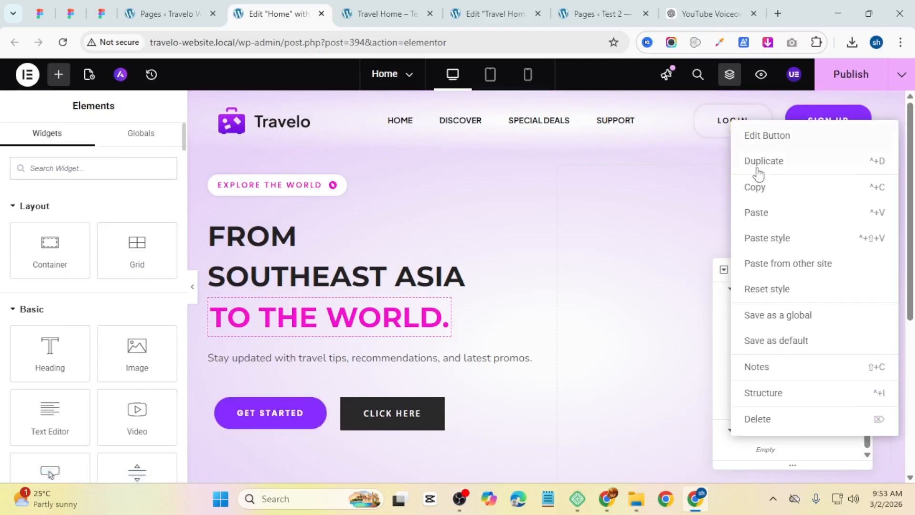
pyautogui.click(762, 188)
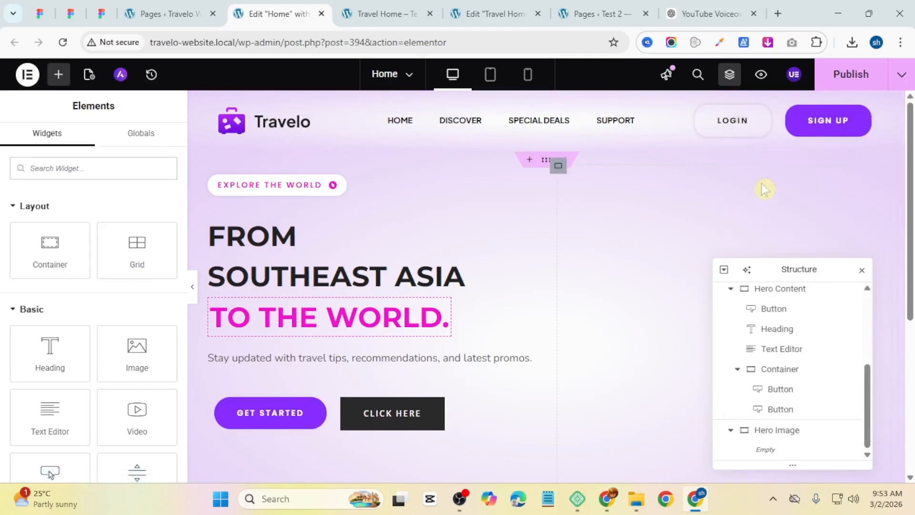
pyautogui.rightClick(385, 422)
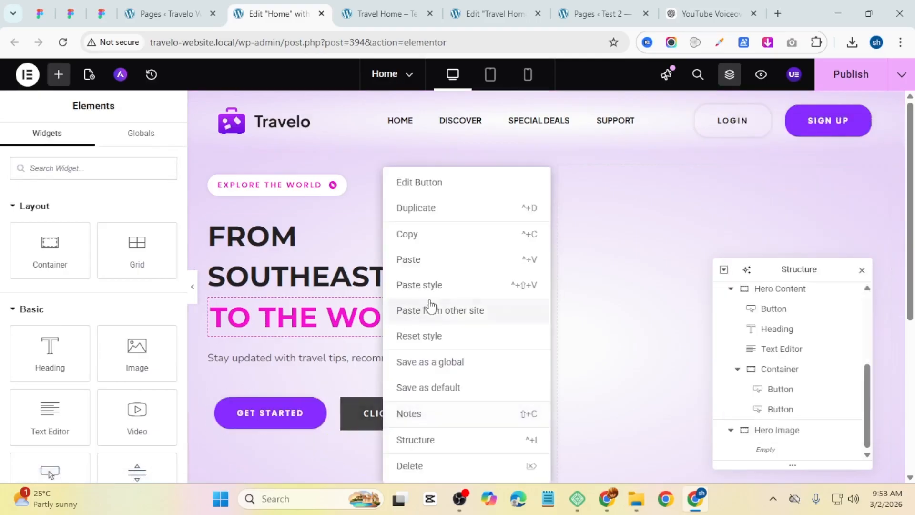
pyautogui.click(435, 285)
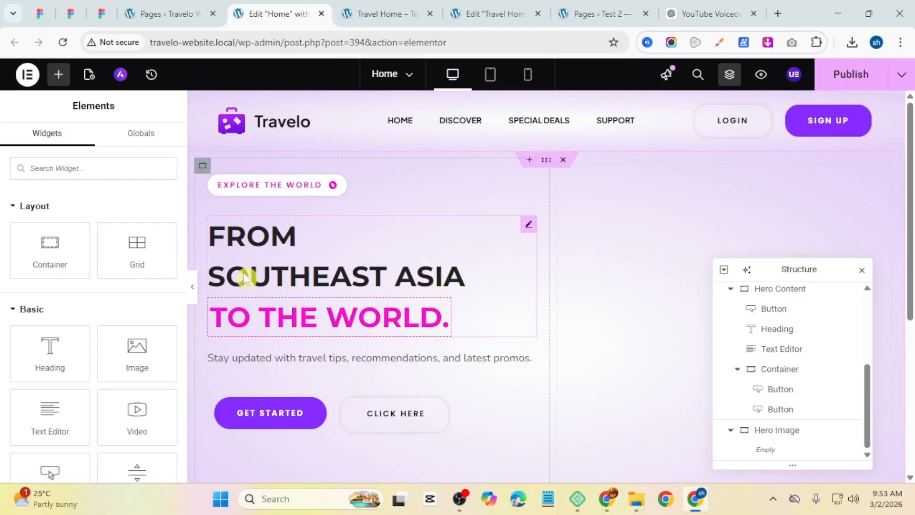
# Step: Rename the second hero button's text to "Watch Demo"
pyautogui.click(400, 15)
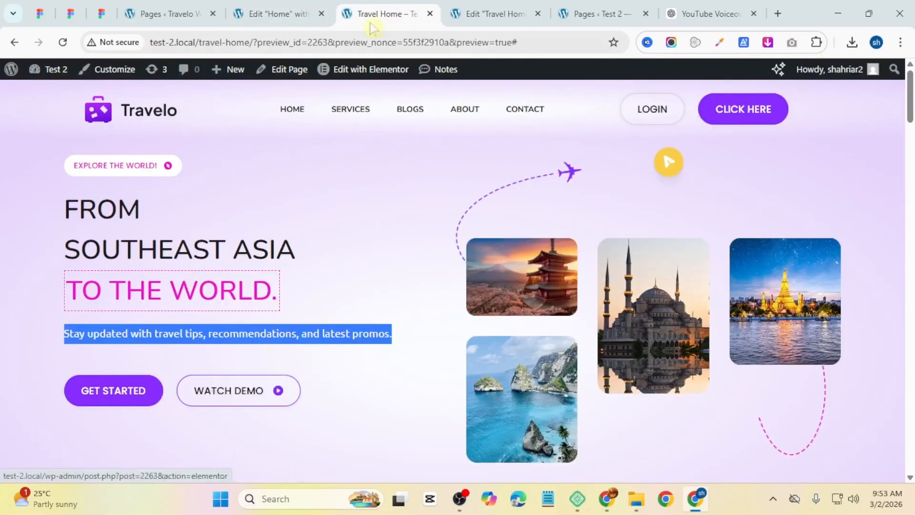
pyautogui.click(276, 13)
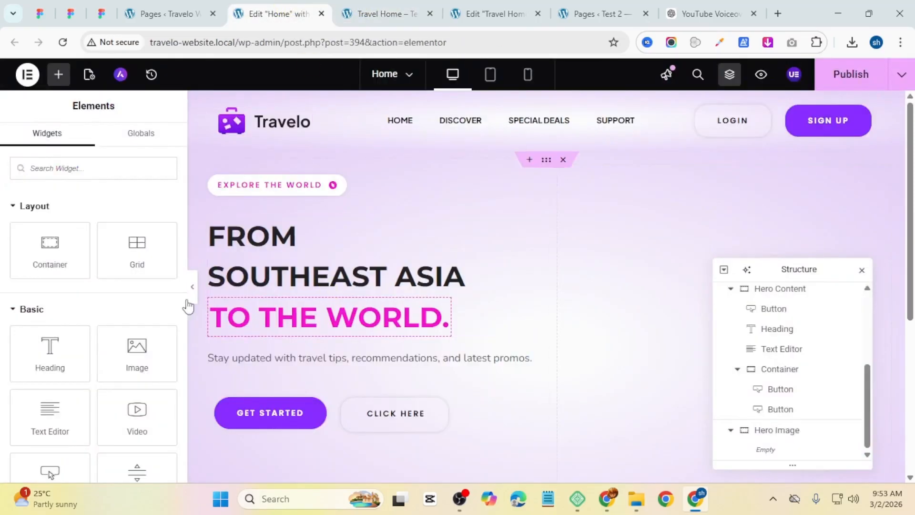
pyautogui.click(396, 415)
pyautogui.moveTo(156, 246); pyautogui.dragTo(33, 271)
pyautogui.write('Wat')
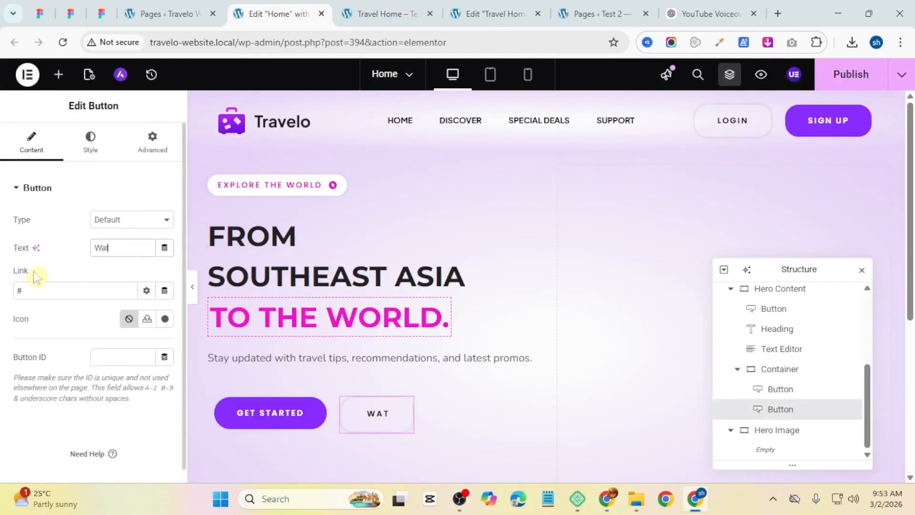
pyautogui.write('ch Demo')
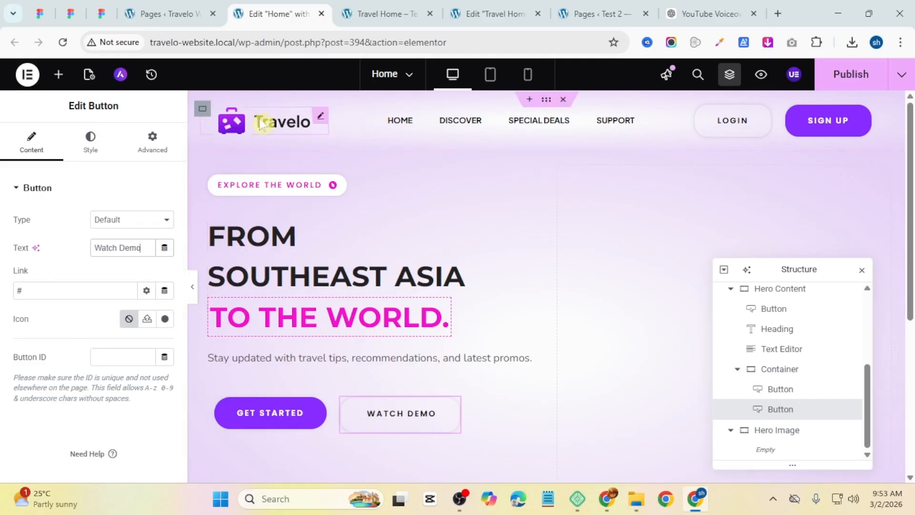
# Step: Add the Vector-1.svg play icon to the Watch Demo button, placed after the text with 10 px spacing
pyautogui.moveTo(151, 248); pyautogui.dragTo(5, 258)
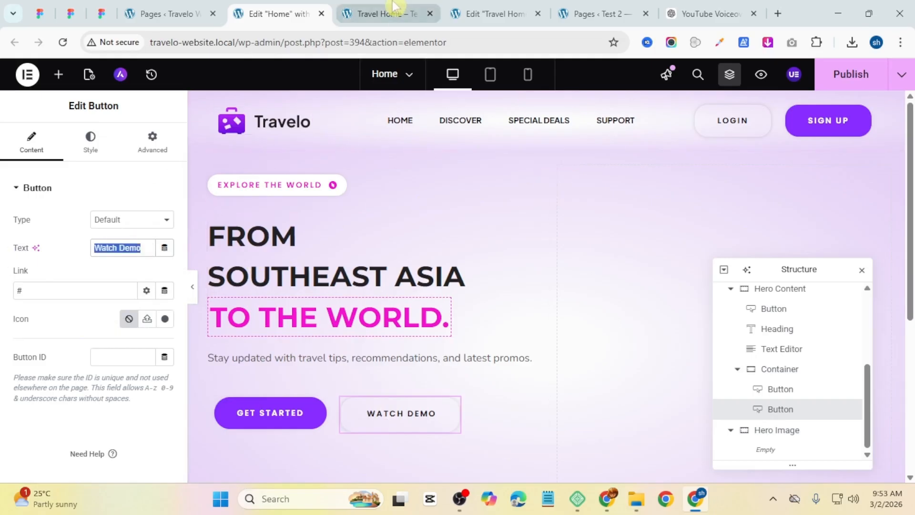
pyautogui.click(386, 13)
pyautogui.click(277, 15)
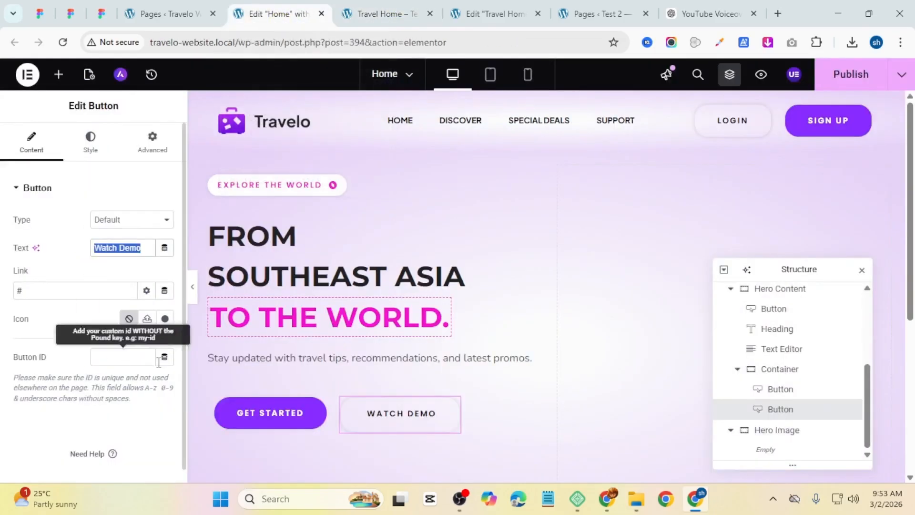
pyautogui.click(146, 320)
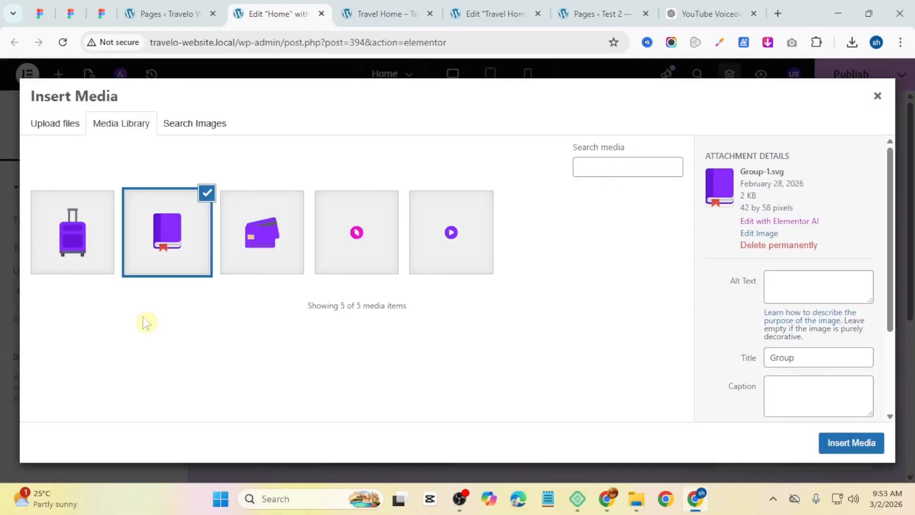
pyautogui.click(433, 242)
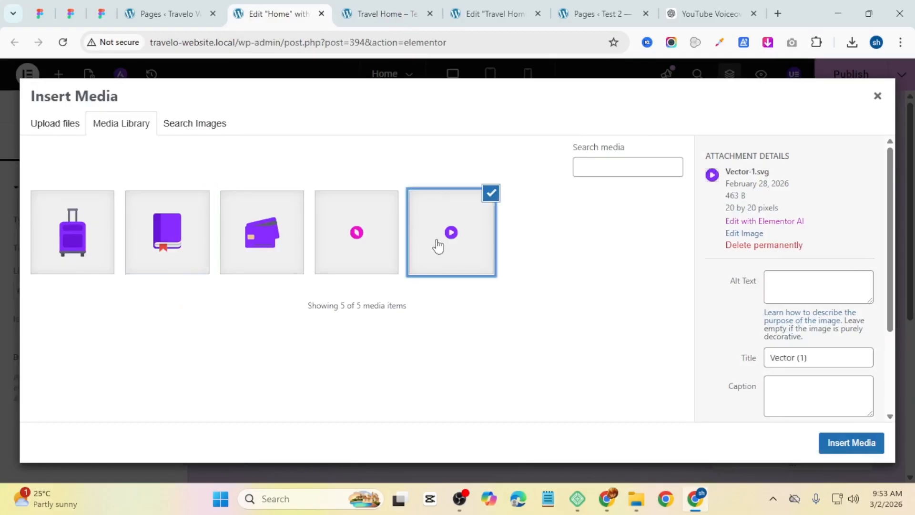
pyautogui.click(838, 443)
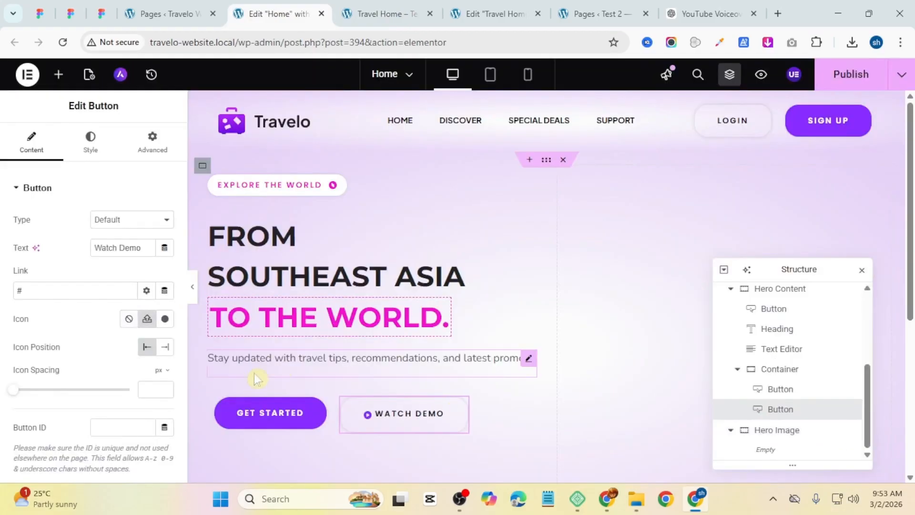
pyautogui.click(165, 347)
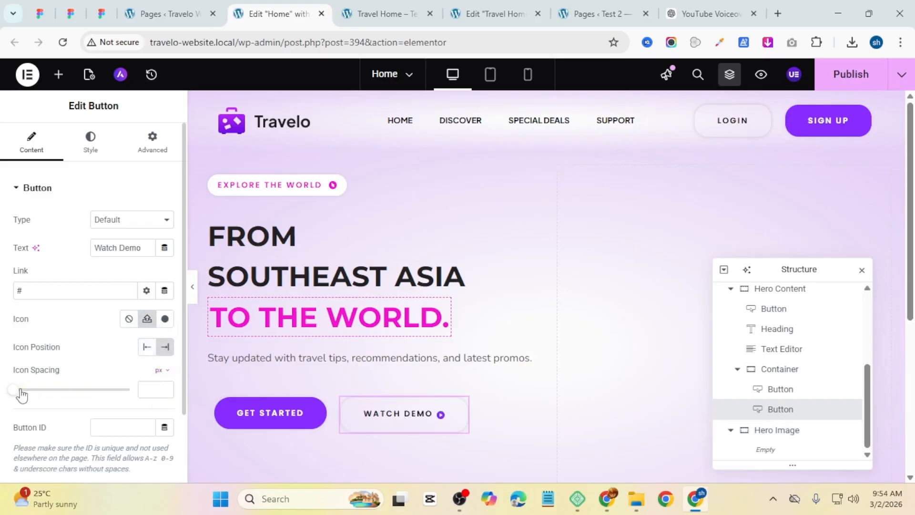
pyautogui.moveTo(14, 394); pyautogui.dragTo(39, 396)
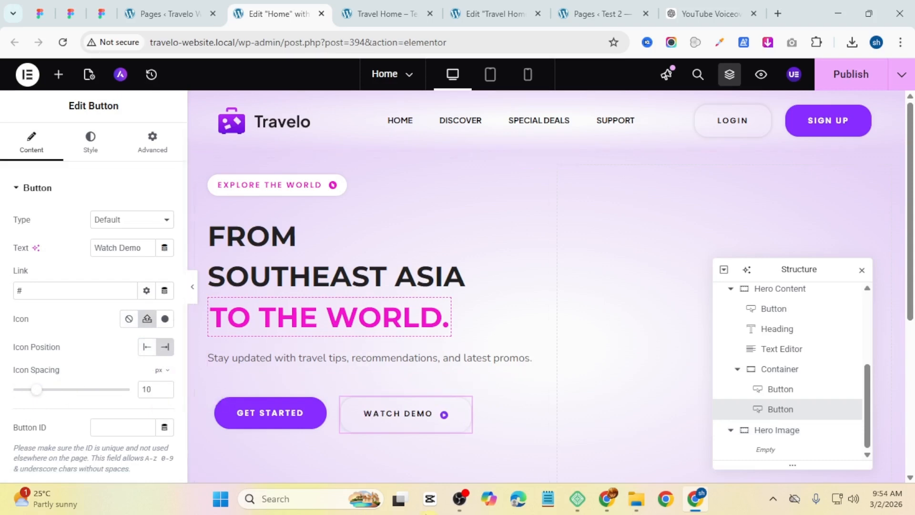
# Step: Select the hero buttons container and center its items vertically
pyautogui.scroll(-3, 395, 358)
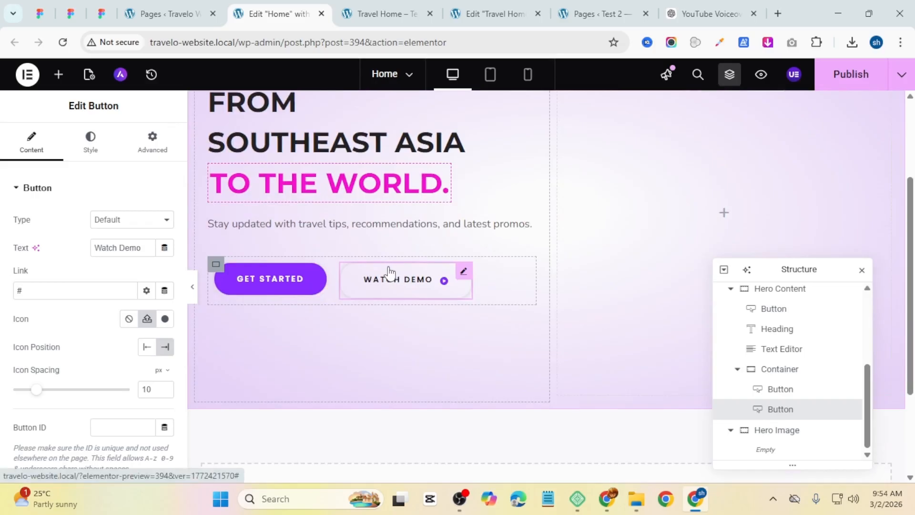
pyautogui.click(216, 266)
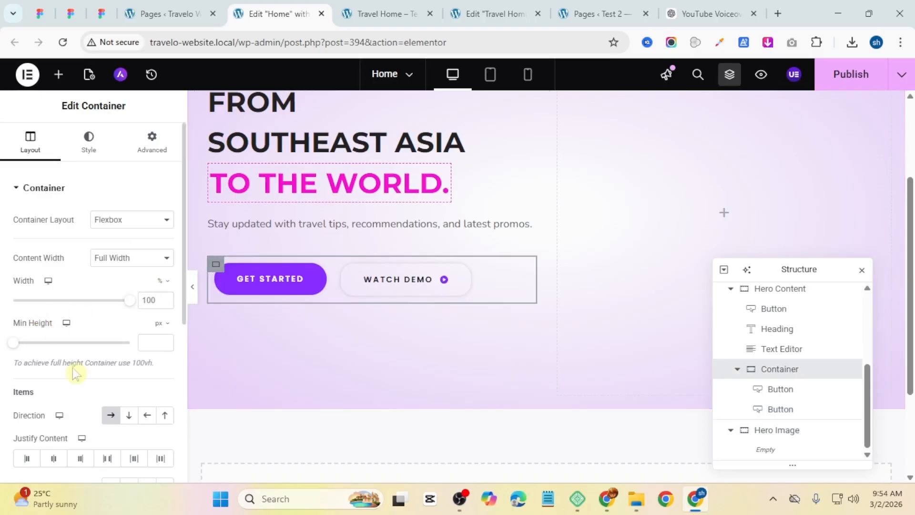
pyautogui.scroll(-3, 73, 369)
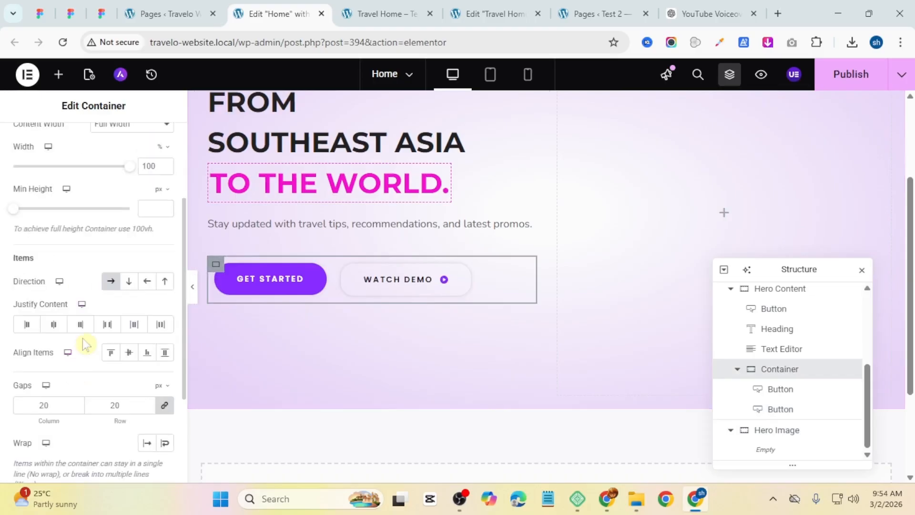
pyautogui.click(128, 352)
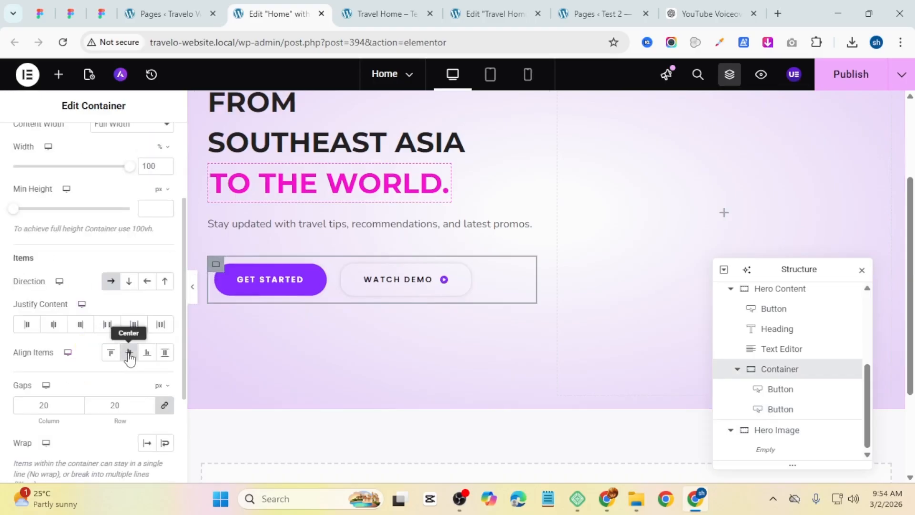
# Step: Unlink the button container's padding and set its top and bottom padding to 10 px
pyautogui.scroll(3, 74, 274)
pyautogui.click(148, 159)
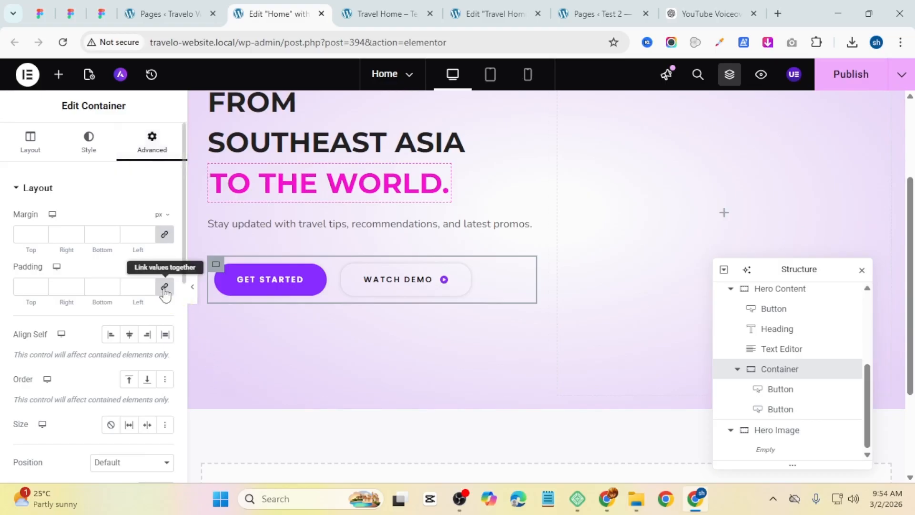
pyautogui.click(164, 287)
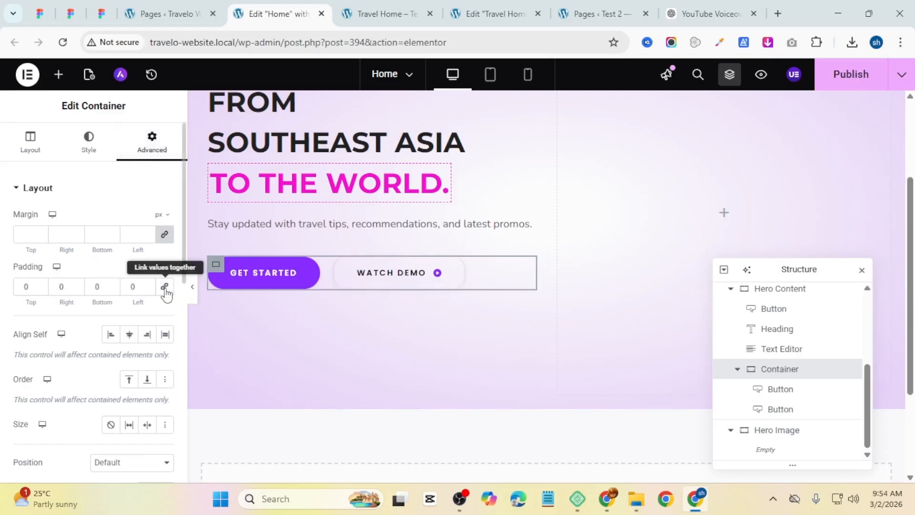
pyautogui.doubleClick(29, 284)
pyautogui.write('10')
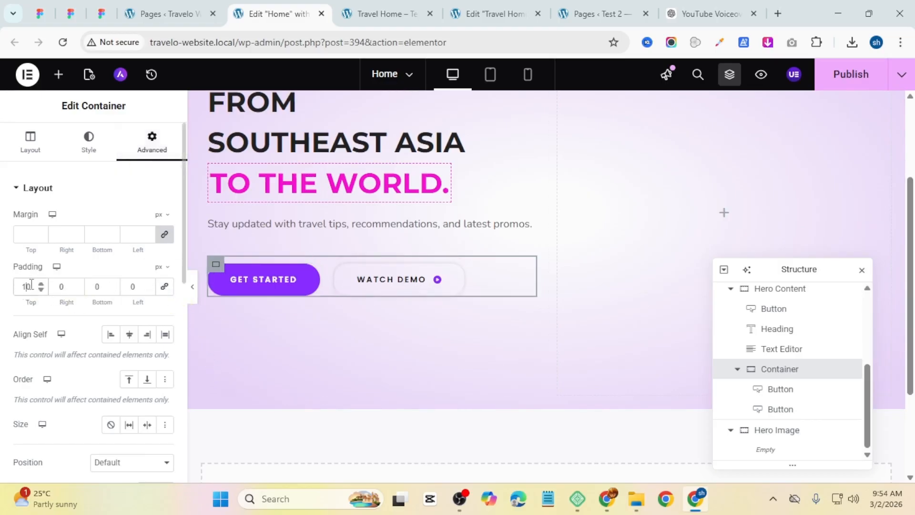
pyautogui.doubleClick(90, 286)
pyautogui.write('10')
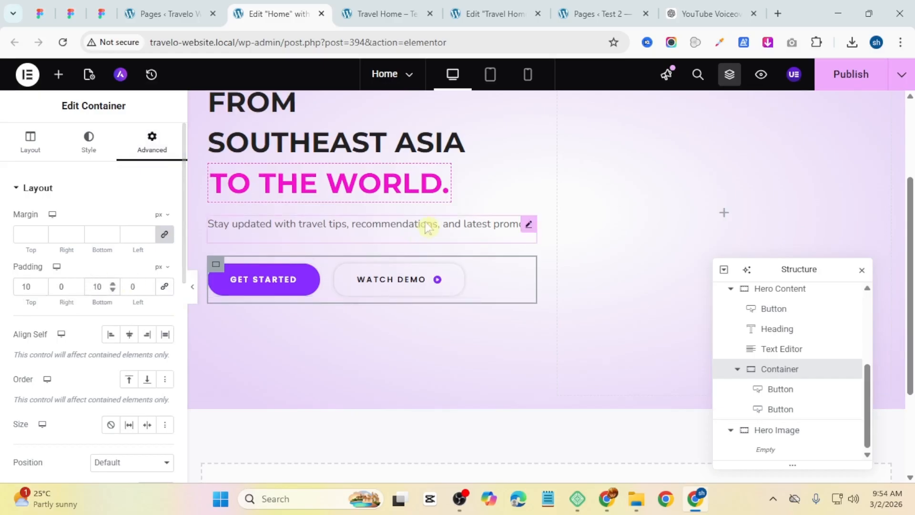
# Step: Preview the hero section with the editing panel hidden, then reopen the panel
pyautogui.click(192, 286)
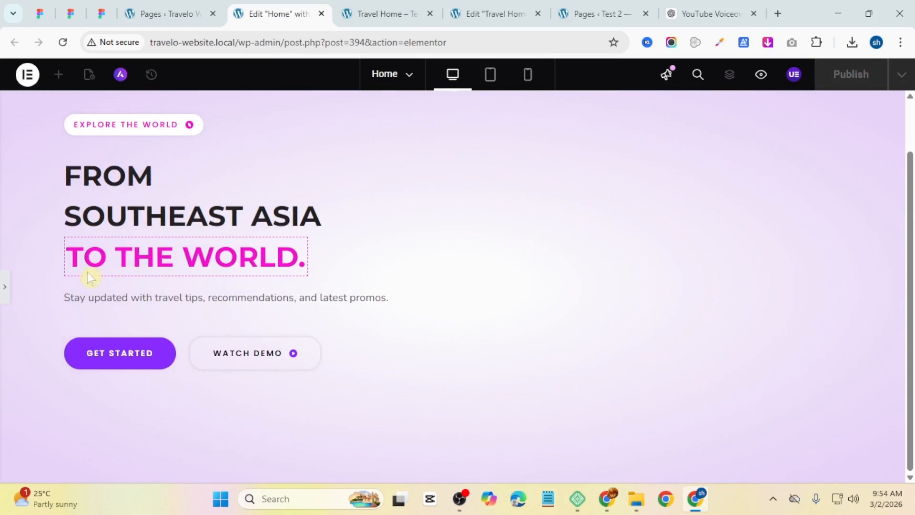
pyautogui.scroll(1, 286, 300)
pyautogui.scroll(-1, 286, 303)
pyautogui.click(5, 287)
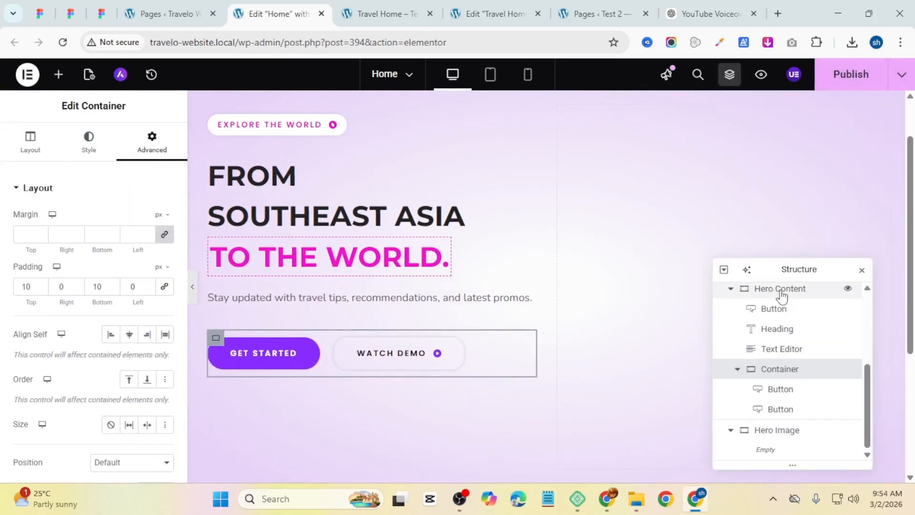
# Step: Compare the hero section with the reference Travel Home page in the other tab
pyautogui.click(730, 289)
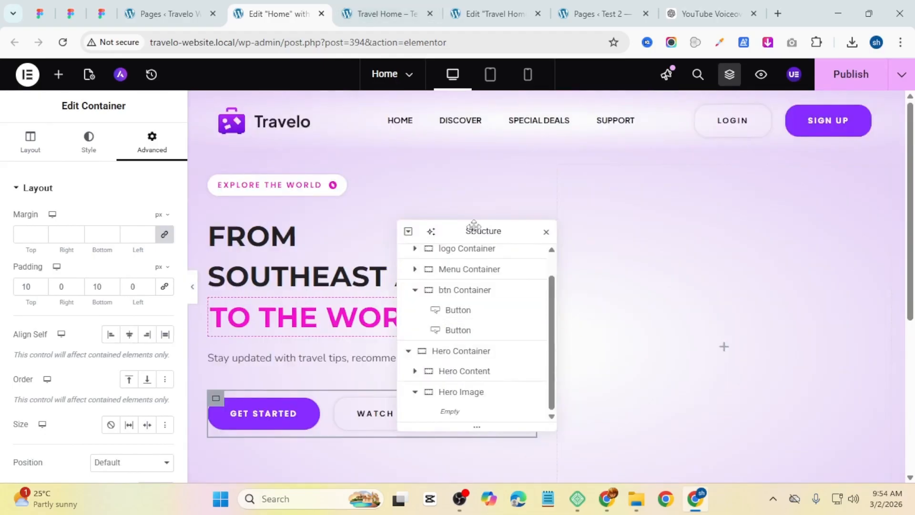
pyautogui.moveTo(473, 226); pyautogui.dragTo(430, 210)
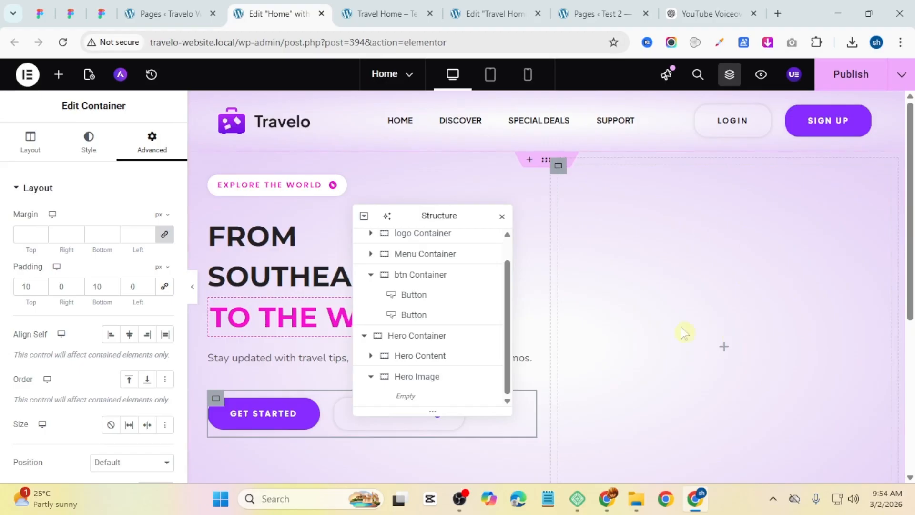
pyautogui.hotkey('ctrl', 'Tab')
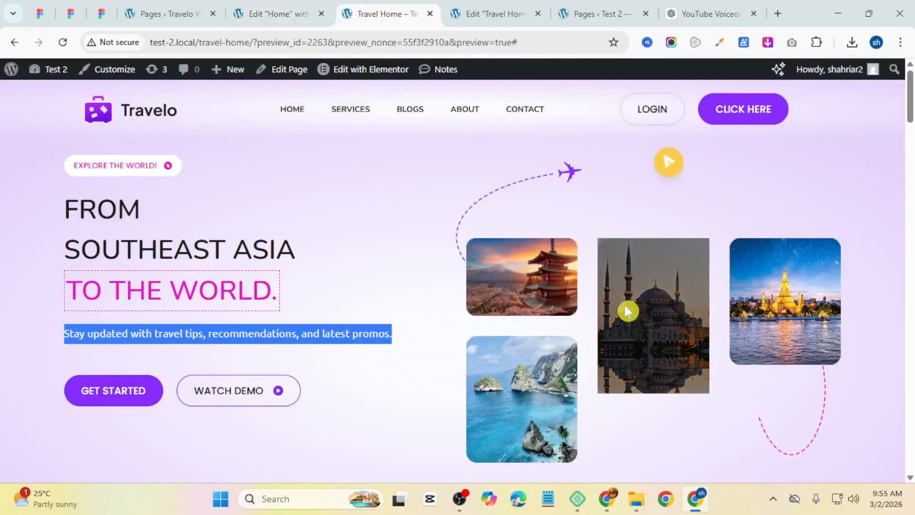
pyautogui.scroll(-3, 627, 311)
pyautogui.scroll(3, 639, 281)
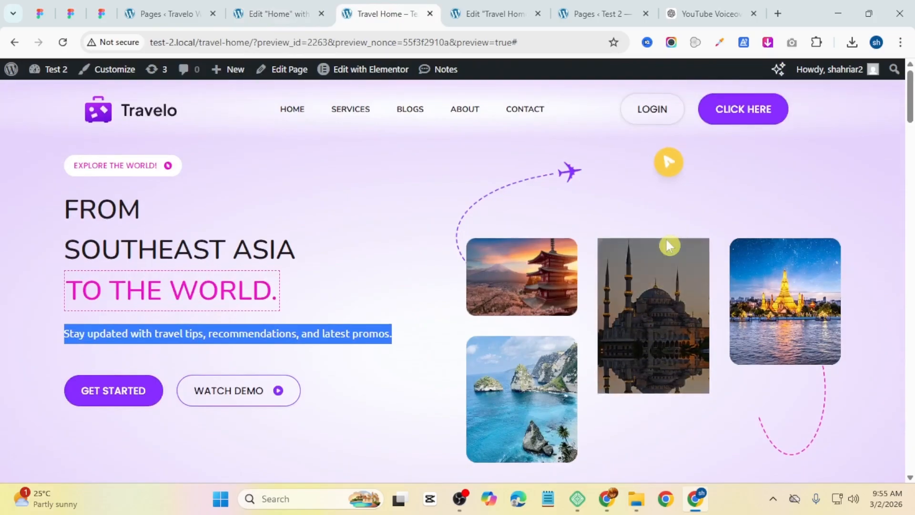
pyautogui.scroll(-3, 481, 193)
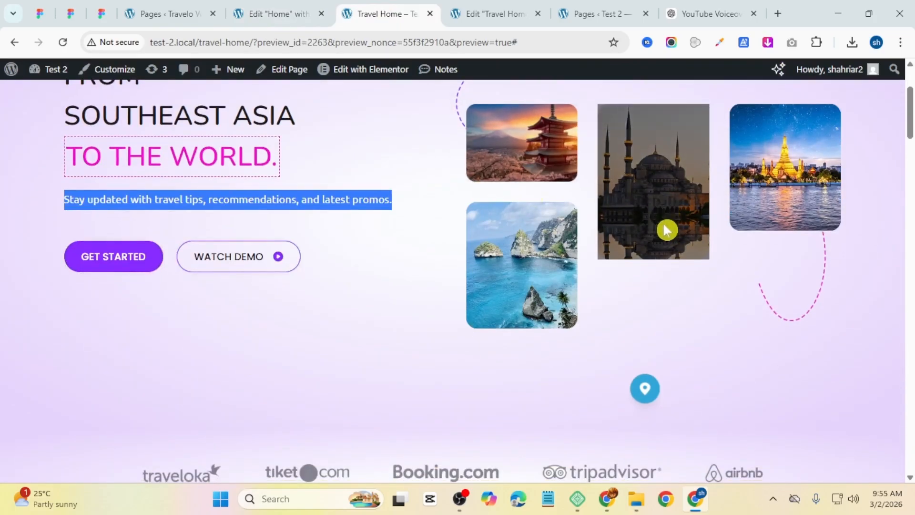
pyautogui.click(305, 12)
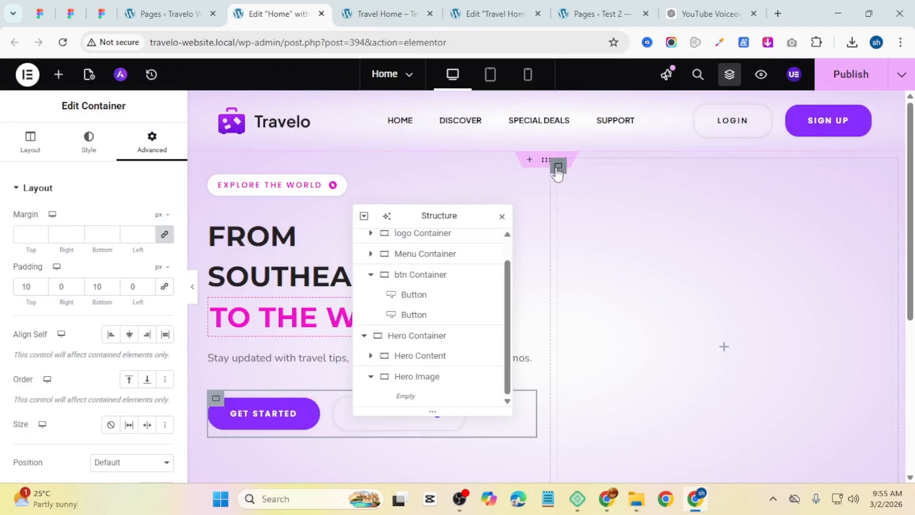
# Step: Select the Hero Image container and set its direction to column with centered content justification
pyautogui.click(558, 167)
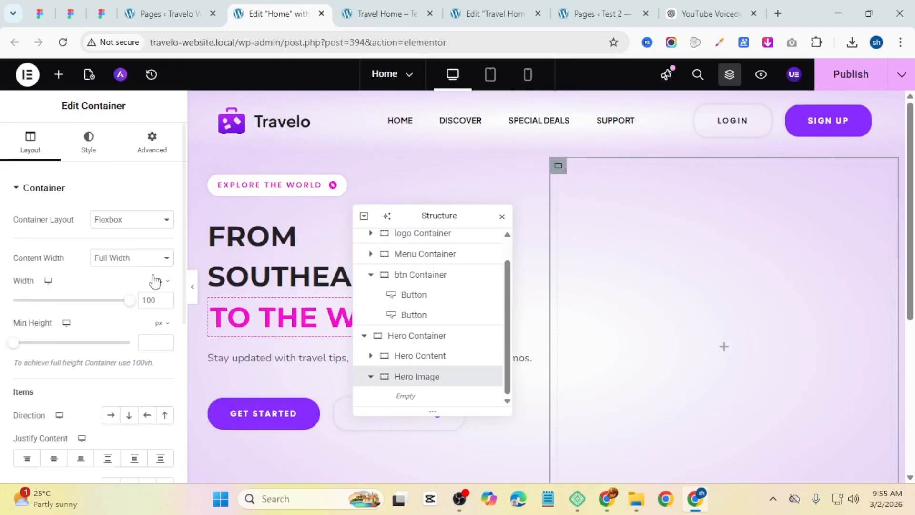
pyautogui.click(128, 416)
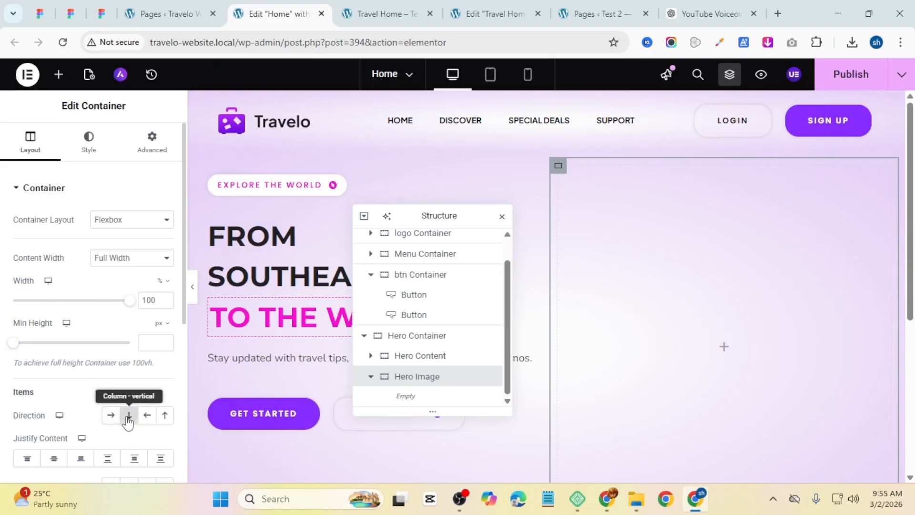
pyautogui.click(53, 458)
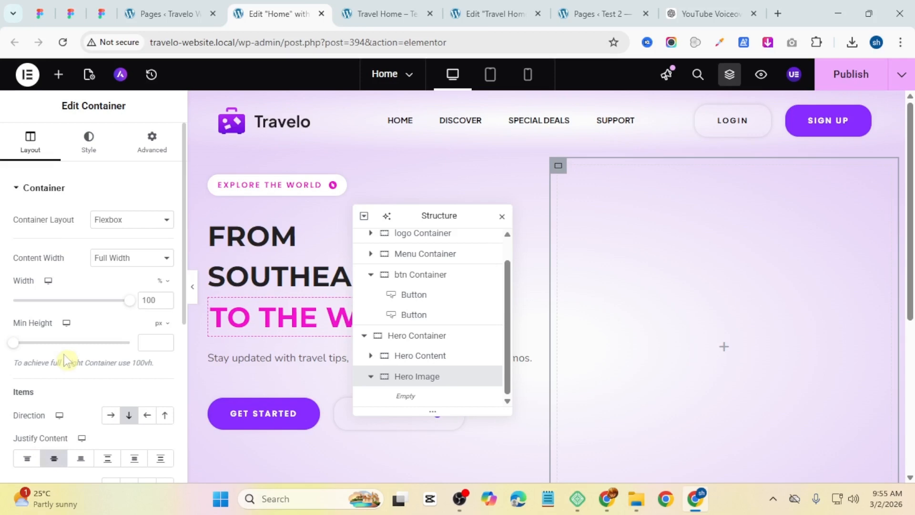
# Step: Set the Hero Image container's classic background image to Vector-1.png from the media library
pyautogui.click(96, 147)
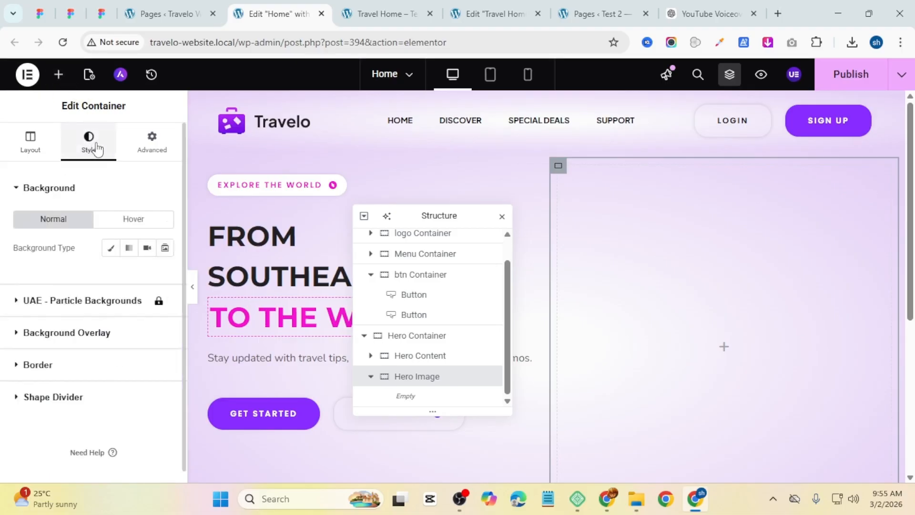
pyautogui.click(110, 248)
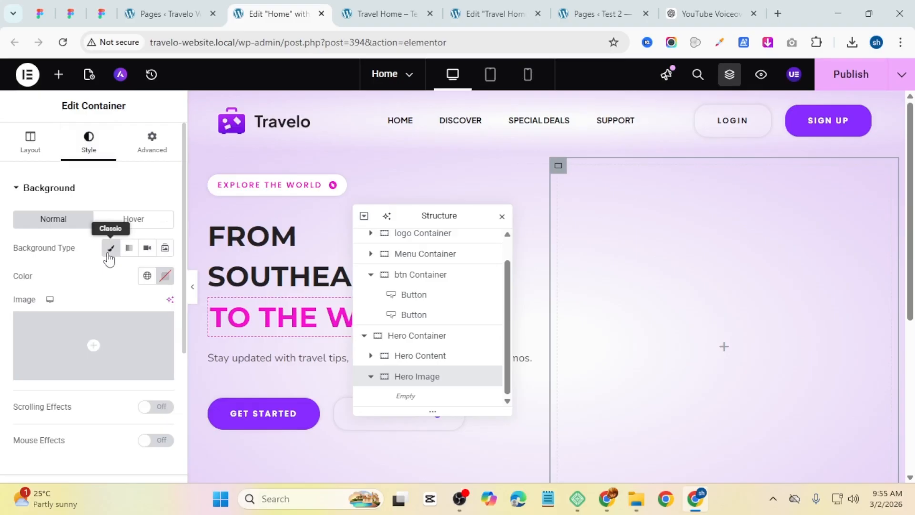
pyautogui.click(88, 363)
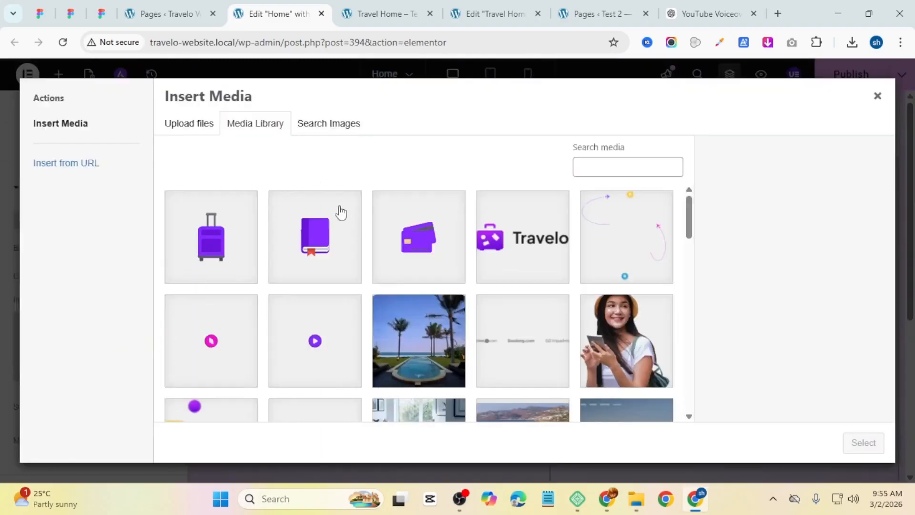
pyautogui.click(601, 260)
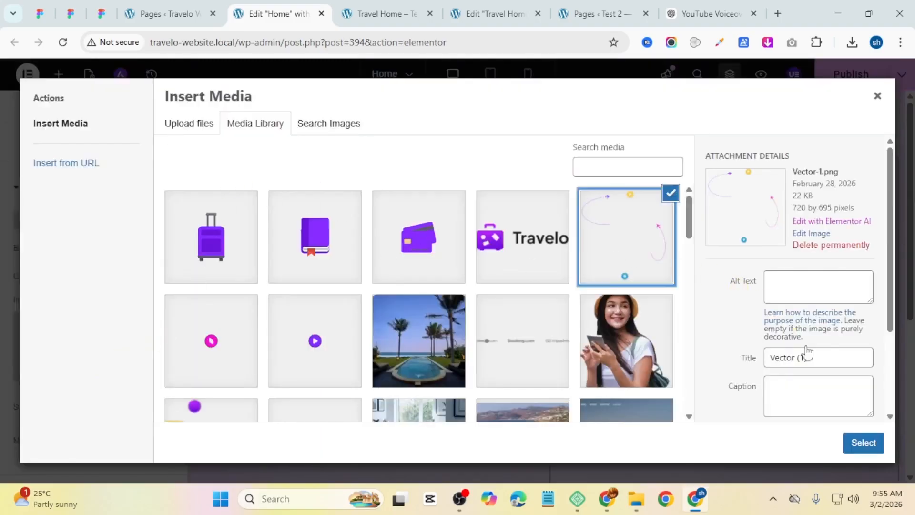
pyautogui.click(862, 443)
# Step: Set the background image position to Center Center, repeat to No-repeat and display size to Cover
pyautogui.scroll(-3, 762, 258)
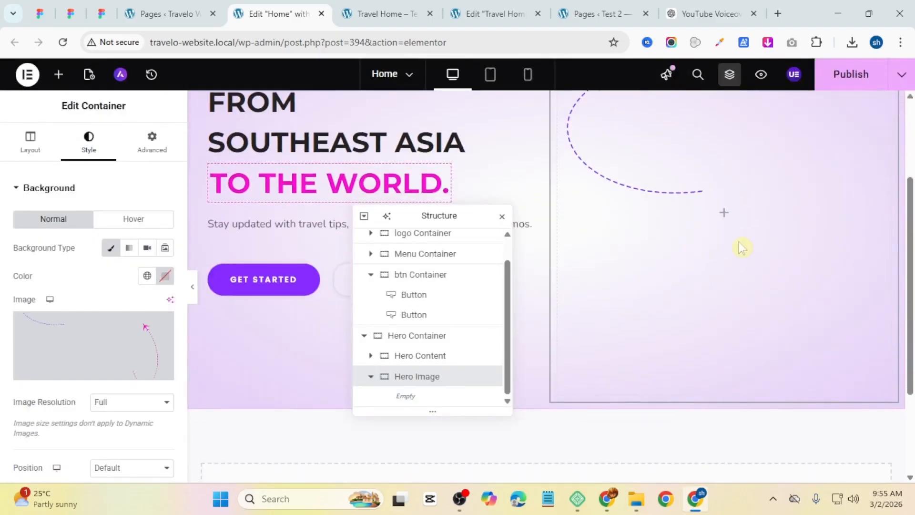
pyautogui.scroll(3, 742, 247)
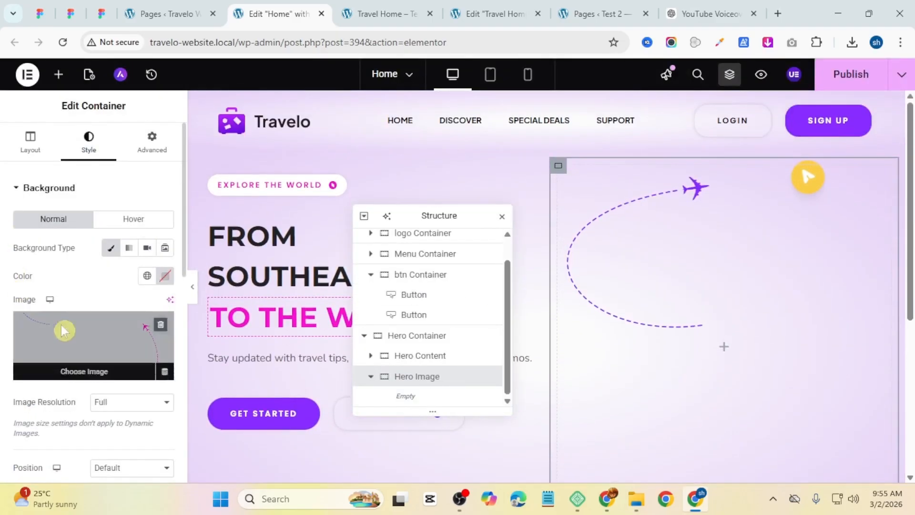
pyautogui.scroll(-3, 90, 329)
pyautogui.click(114, 336)
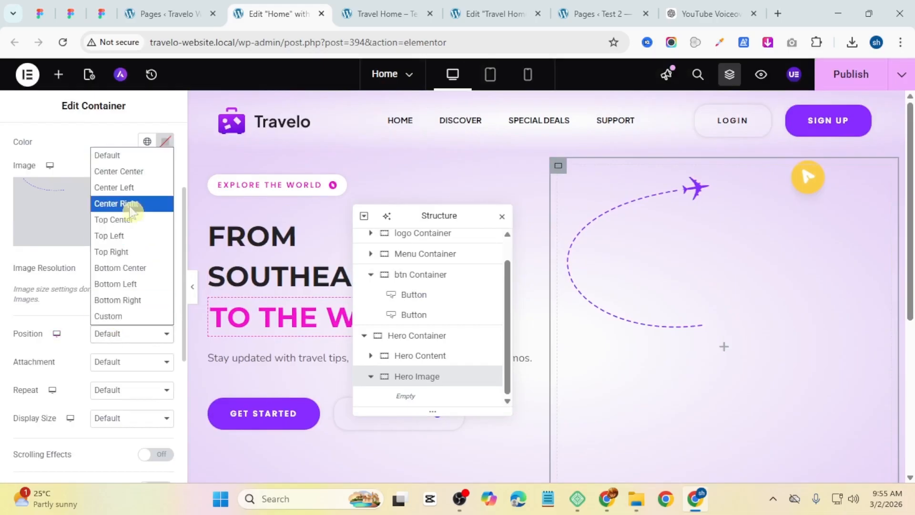
pyautogui.click(133, 172)
pyautogui.click(131, 390)
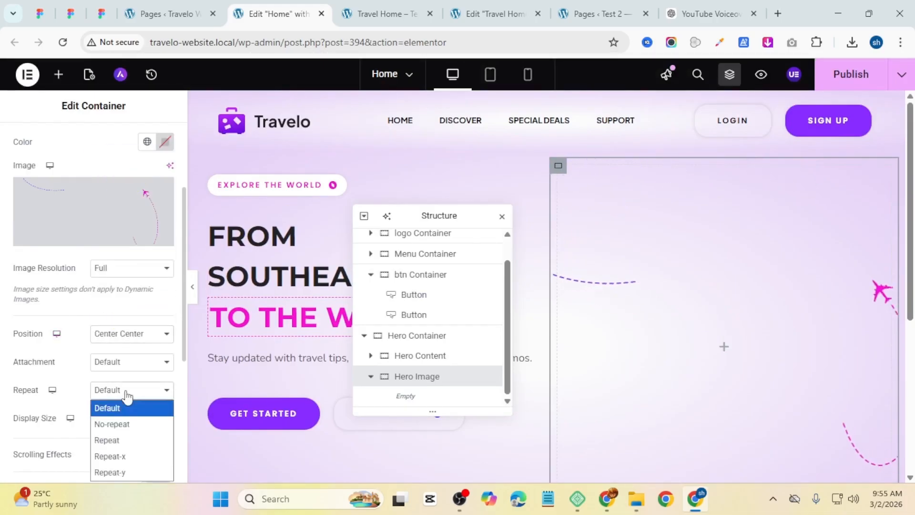
pyautogui.click(120, 421)
pyautogui.click(119, 419)
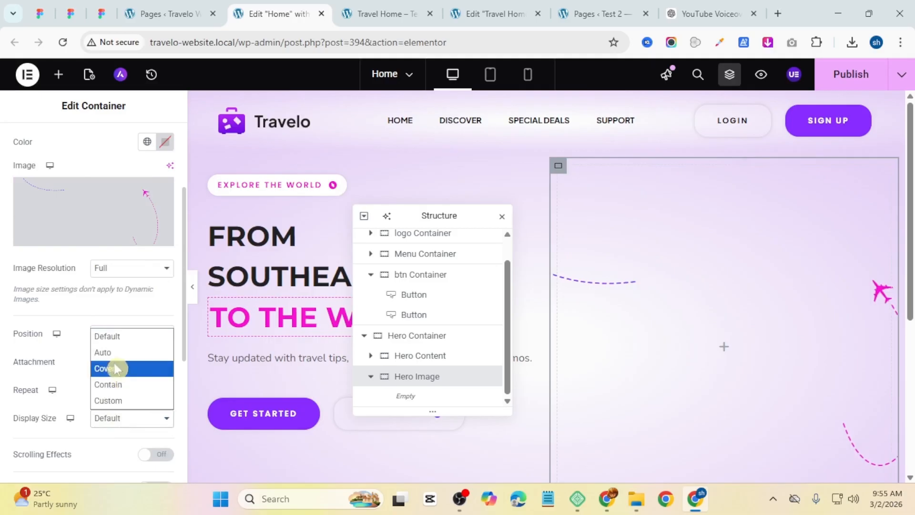
pyautogui.click(115, 367)
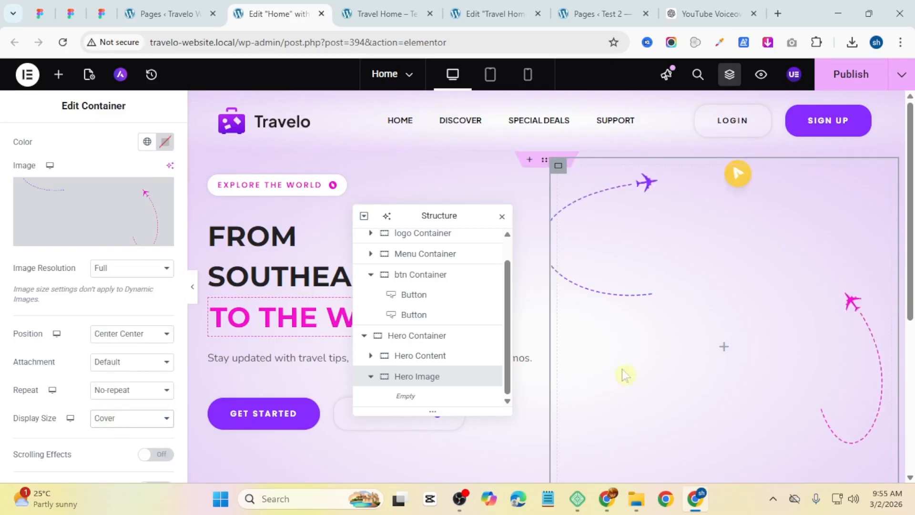
# Step: Add a Gallery widget into the Hero Image container
pyautogui.scroll(-3, 624, 373)
pyautogui.scroll(3, 625, 373)
pyautogui.click(724, 352)
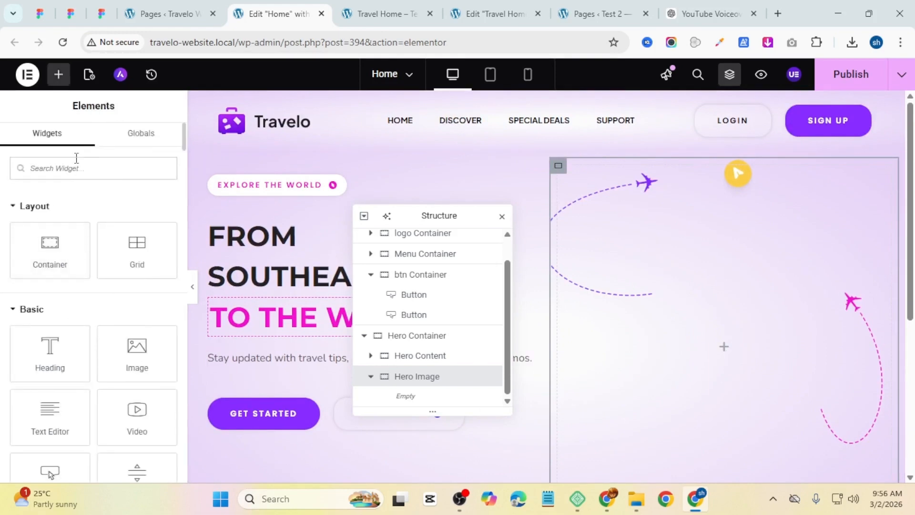
pyautogui.write('ga')
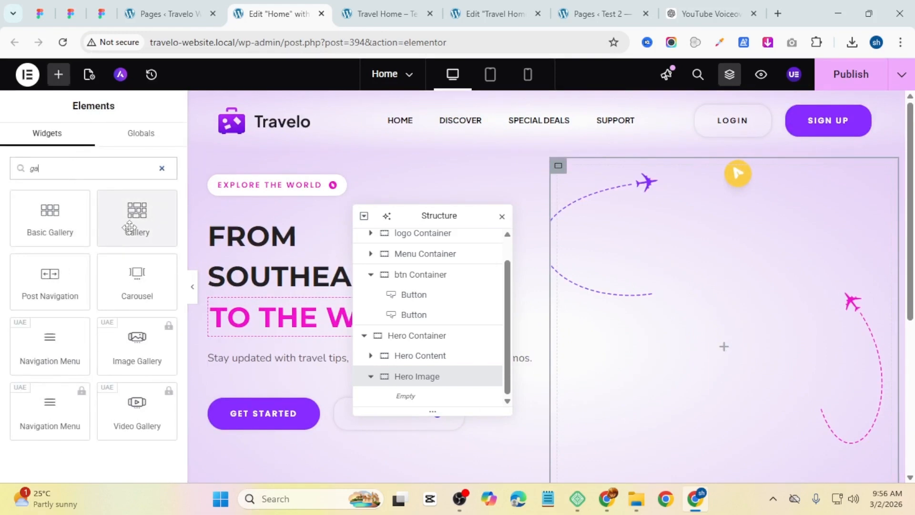
pyautogui.moveTo(129, 227); pyautogui.dragTo(707, 319)
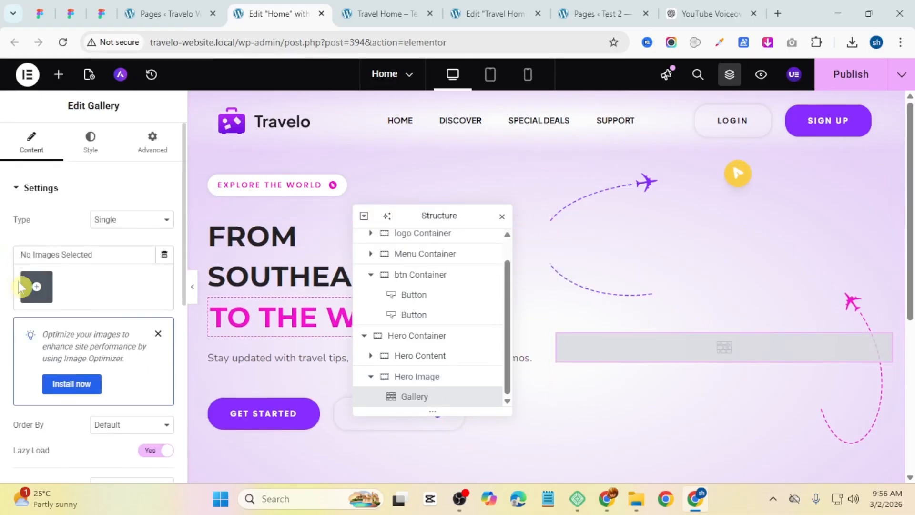
# Step: Upload the Rectangle 2, 3, 4 and 5 images into the gallery and insert them
pyautogui.click(36, 286)
pyautogui.click(430, 299)
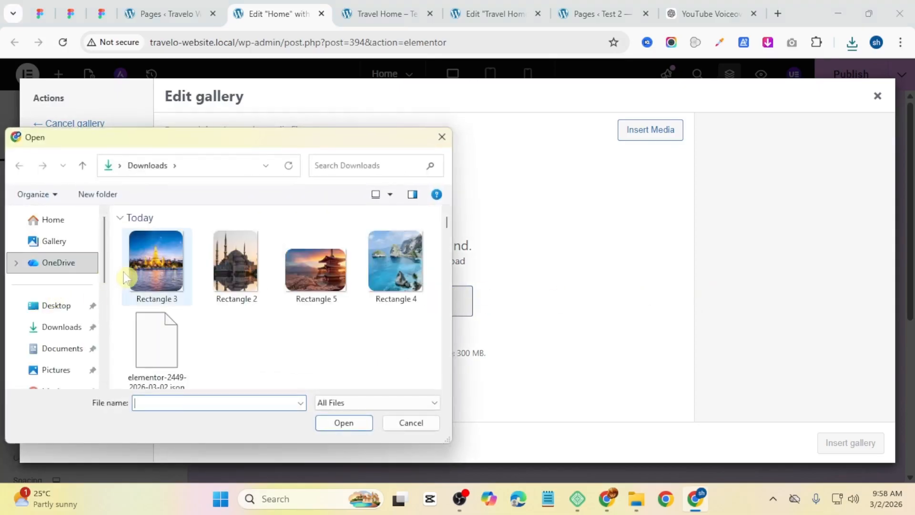
pyautogui.moveTo(125, 278); pyautogui.dragTo(394, 292)
pyautogui.click(354, 424)
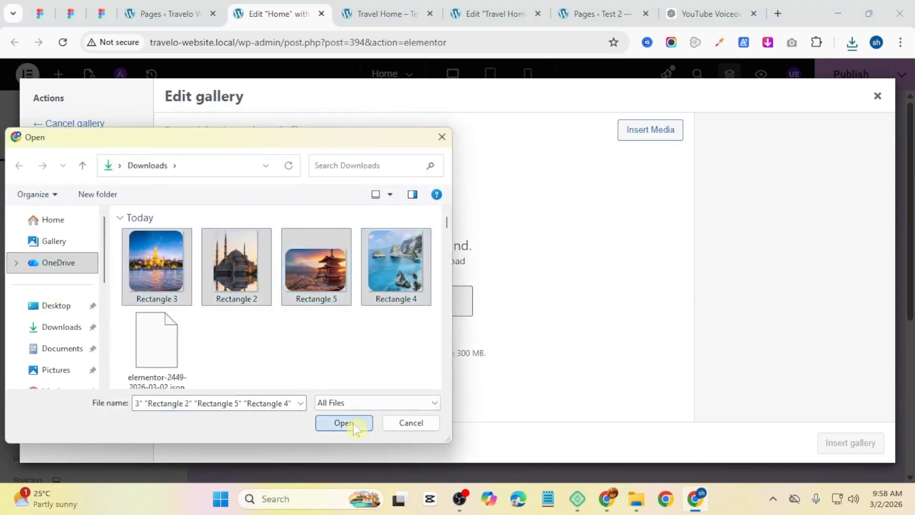
pyautogui.click(838, 440)
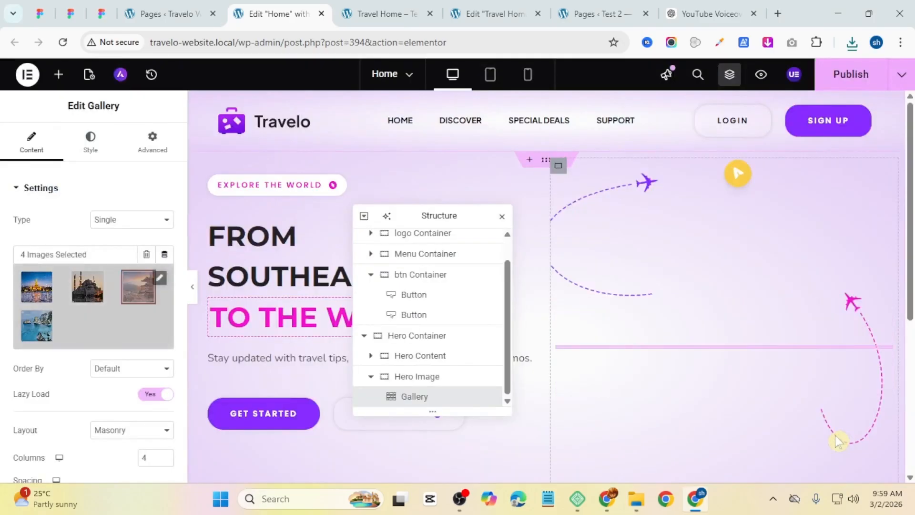
# Step: Set the gallery's image order to Random
pyautogui.scroll(-3, 98, 328)
pyautogui.click(138, 334)
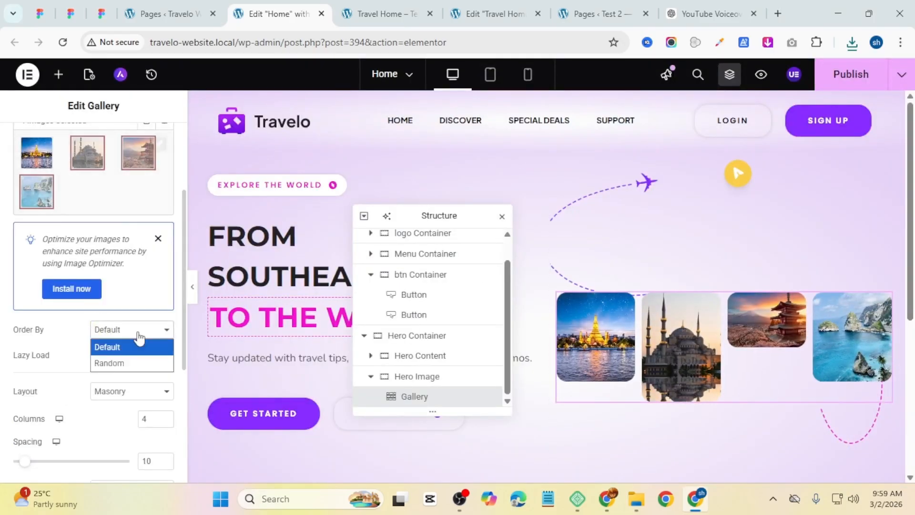
pyautogui.click(123, 353)
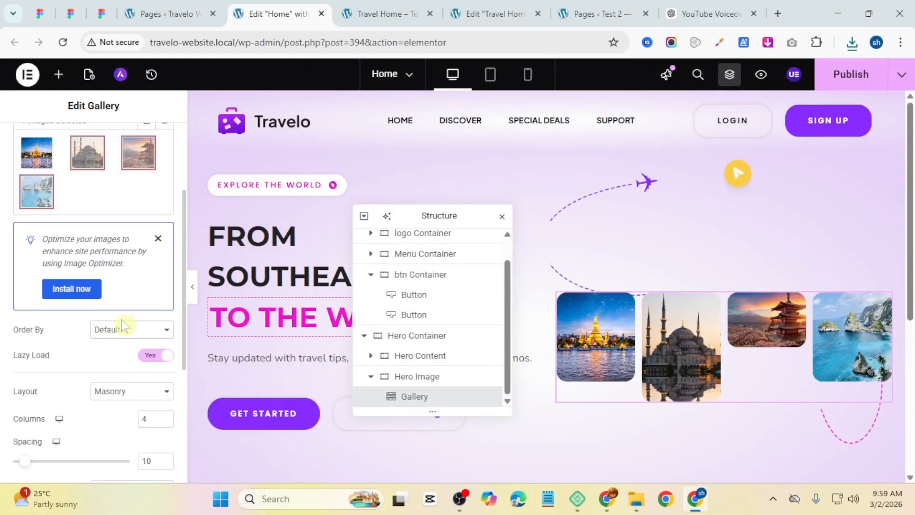
pyautogui.click(123, 327)
pyautogui.click(118, 358)
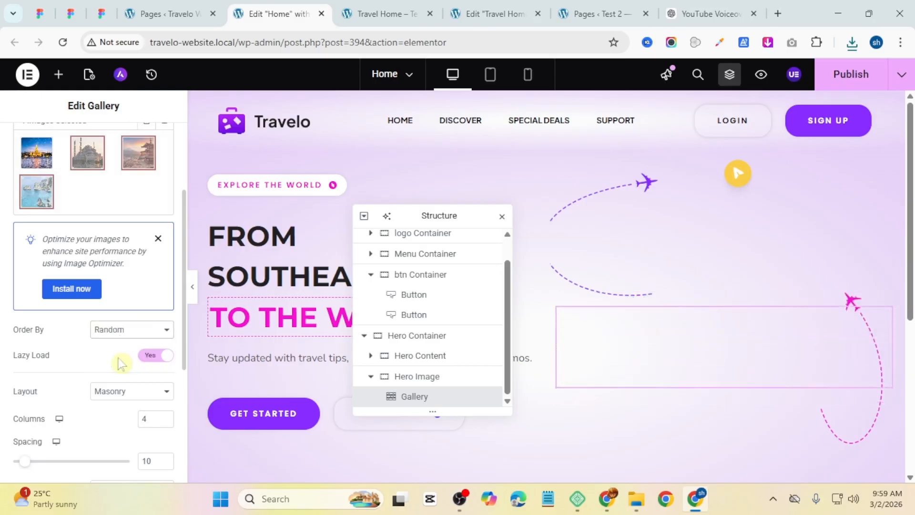
# Step: Set the gallery layout to Masonry with 3 columns
pyautogui.scroll(-2, 125, 362)
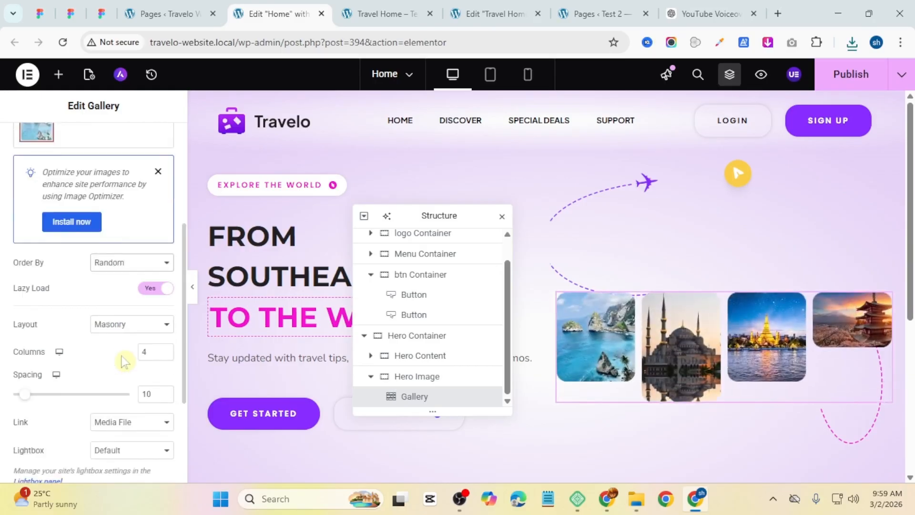
pyautogui.click(133, 329)
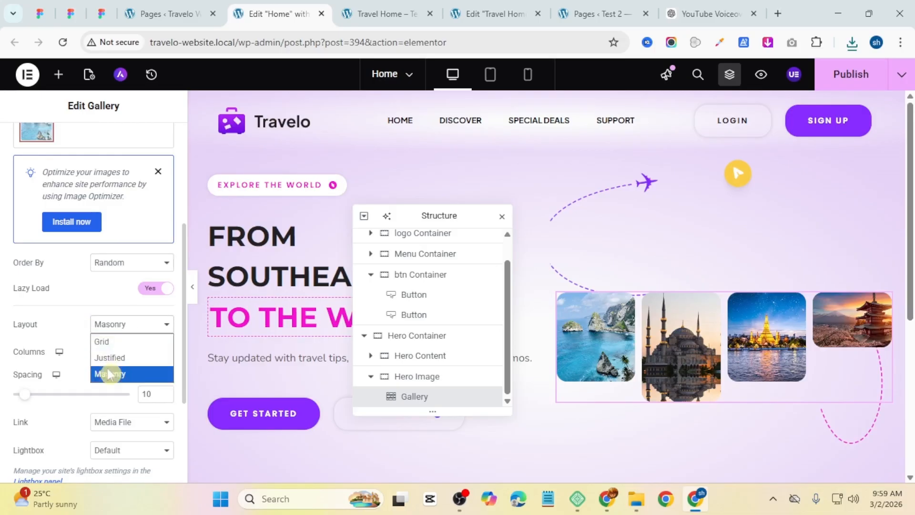
pyautogui.click(124, 379)
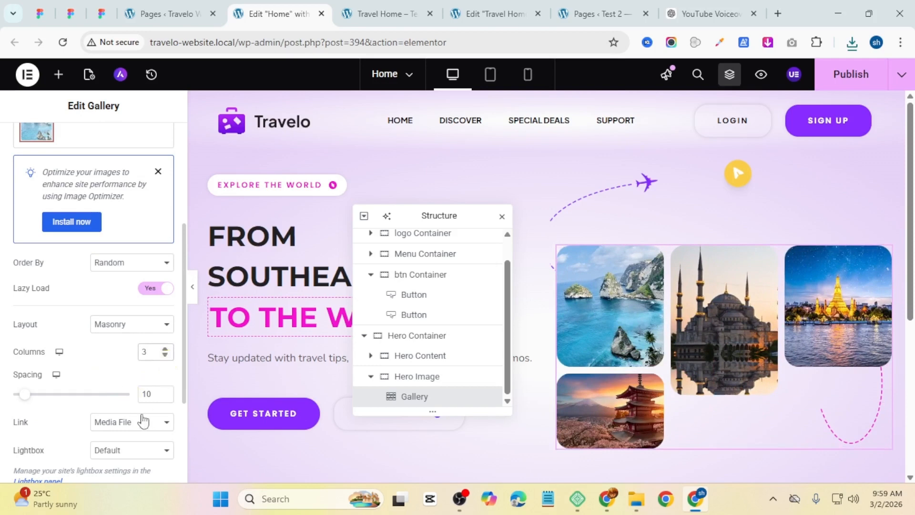
# Step: Set the gallery spacing to 20 and the image resolution to Full
pyautogui.moveTo(28, 396); pyautogui.dragTo(41, 397)
pyautogui.scroll(-3, 41, 398)
pyautogui.click(131, 371)
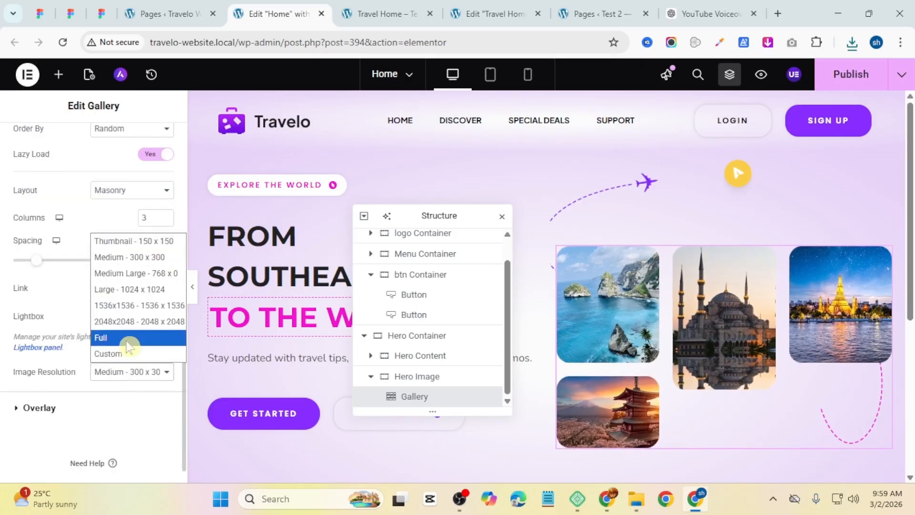
pyautogui.click(126, 339)
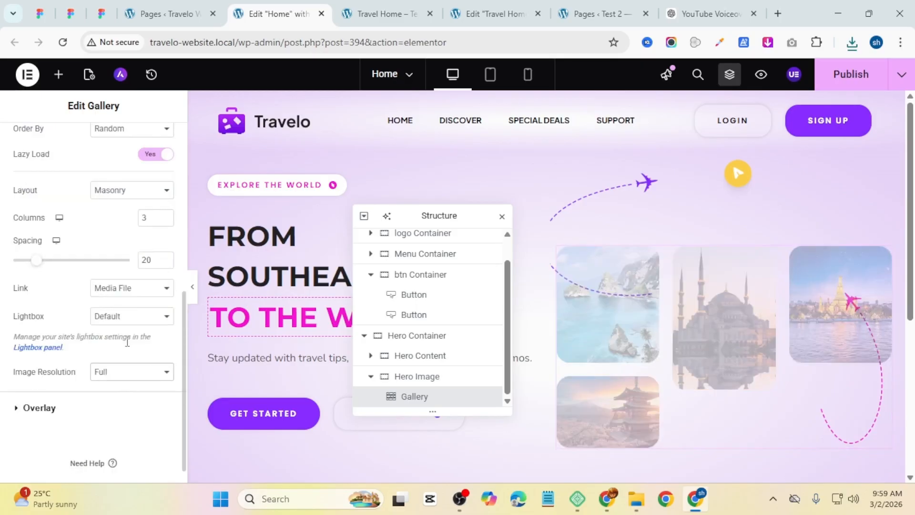
# Step: Set the gallery's padding to 10 px on all four sides
pyautogui.scroll(5, 85, 190)
pyautogui.click(85, 139)
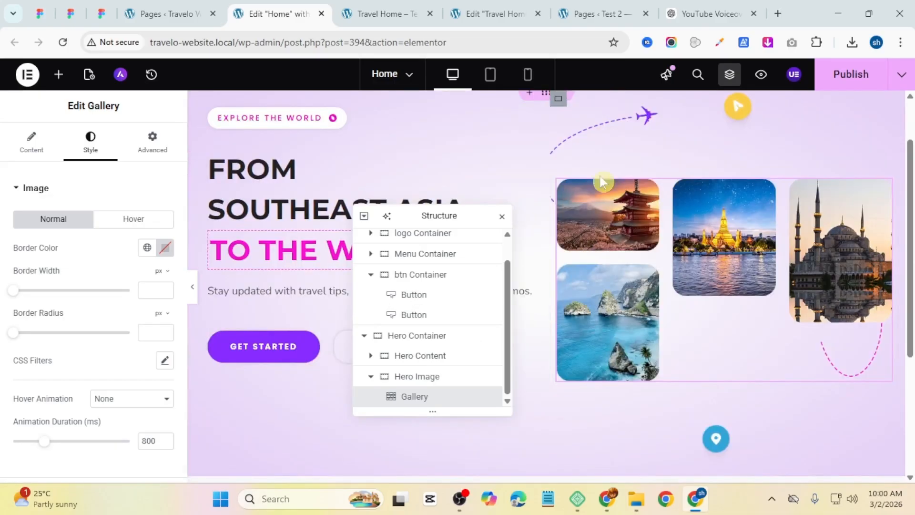
pyautogui.scroll(-1, 562, 314)
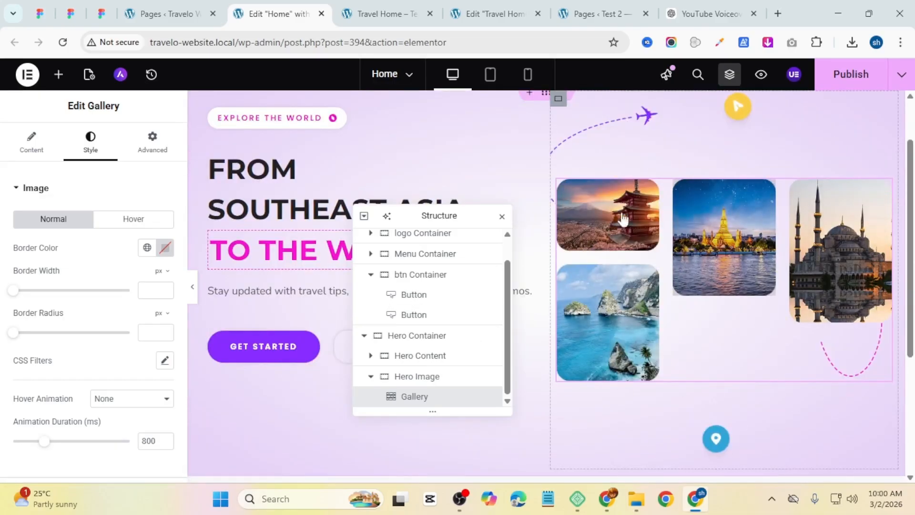
pyautogui.click(149, 141)
pyautogui.click(164, 286)
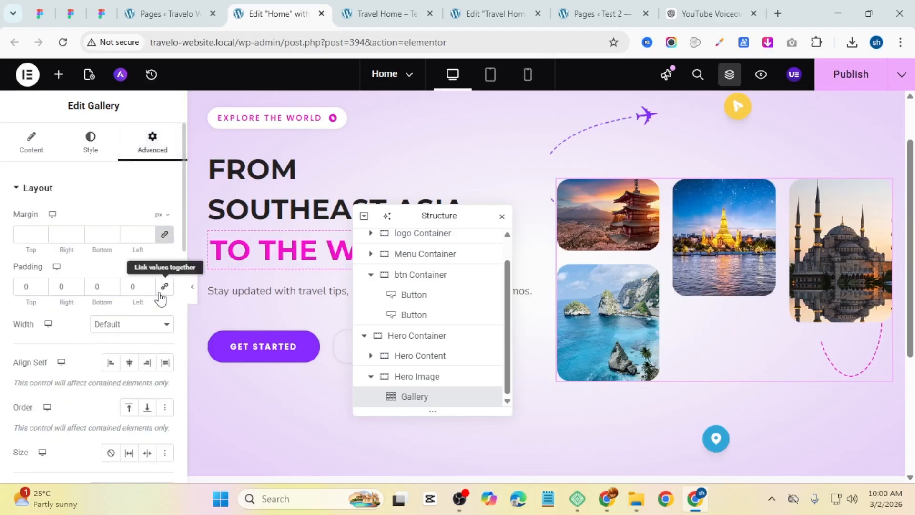
pyautogui.write('1')
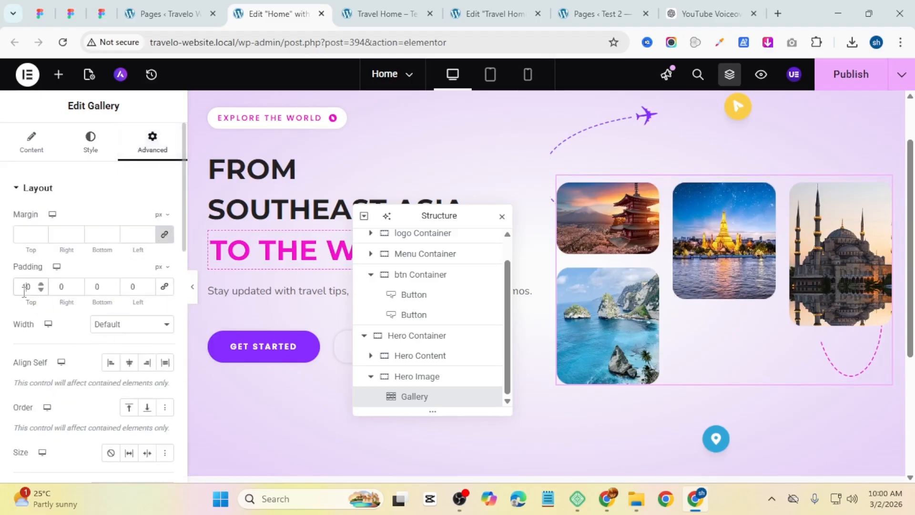
pyautogui.click(92, 286)
pyautogui.write('1')
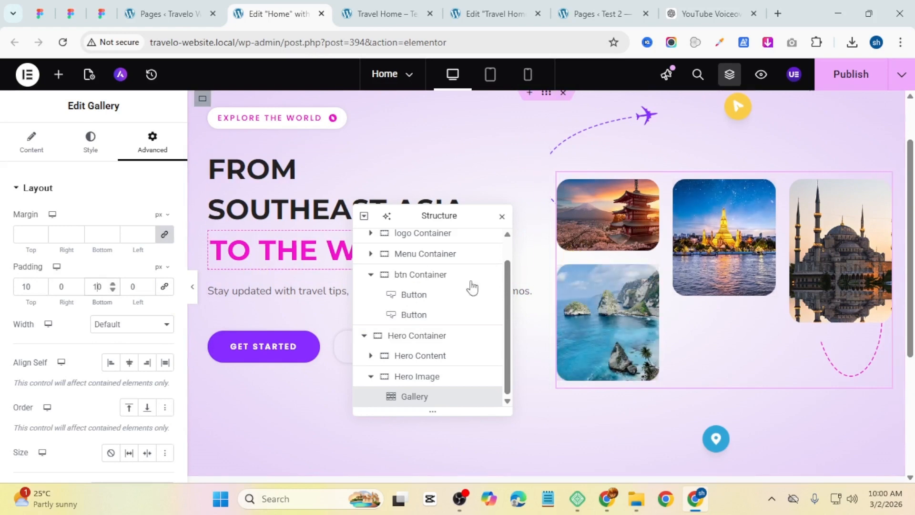
pyautogui.click(59, 290)
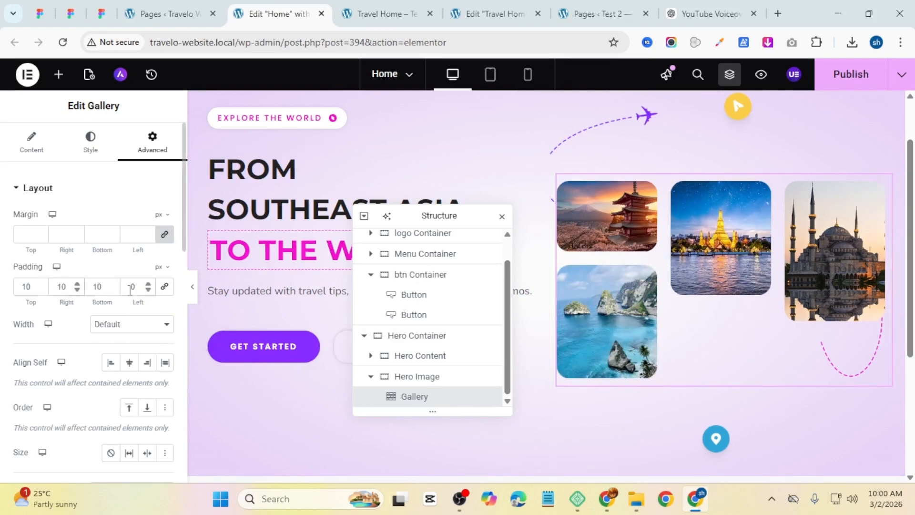
pyautogui.click(130, 289)
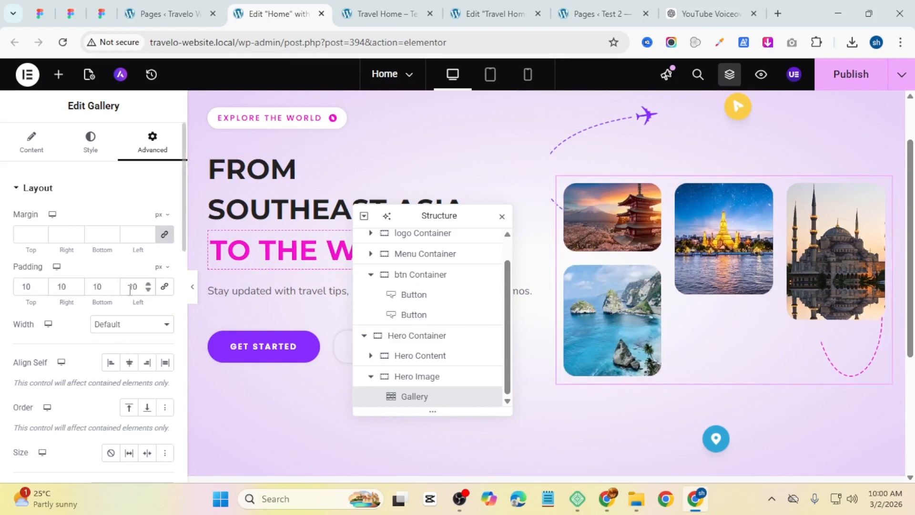
# Step: Preview the finished hero section without the editor panel and publish the page
pyautogui.click(192, 286)
pyautogui.scroll(2, 587, 308)
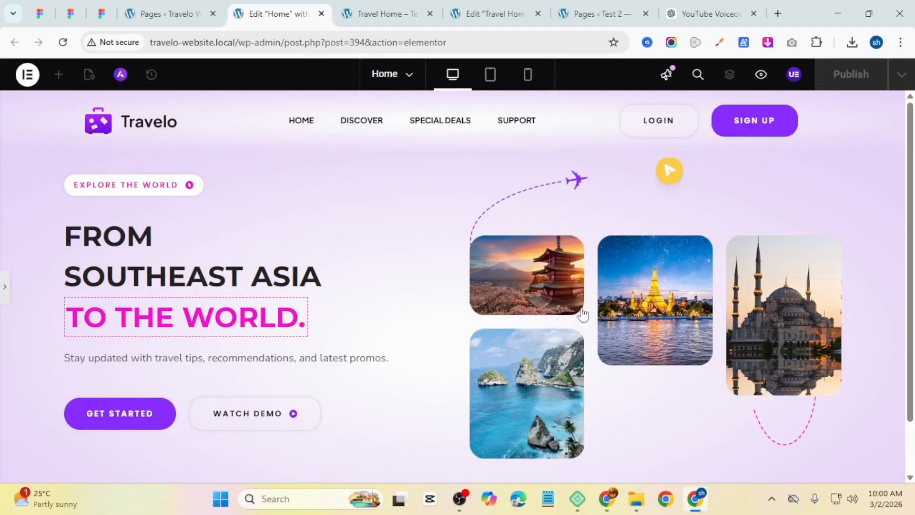
pyautogui.click(5, 287)
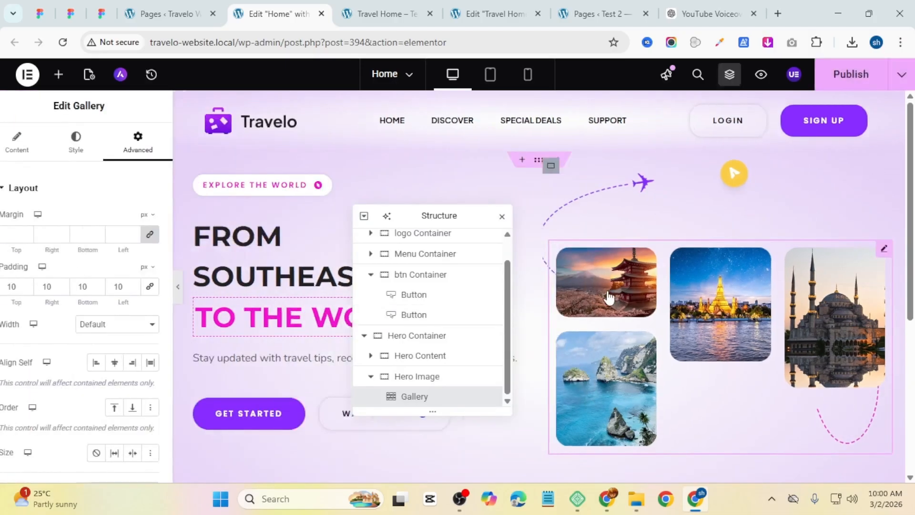
pyautogui.scroll(-5, 610, 294)
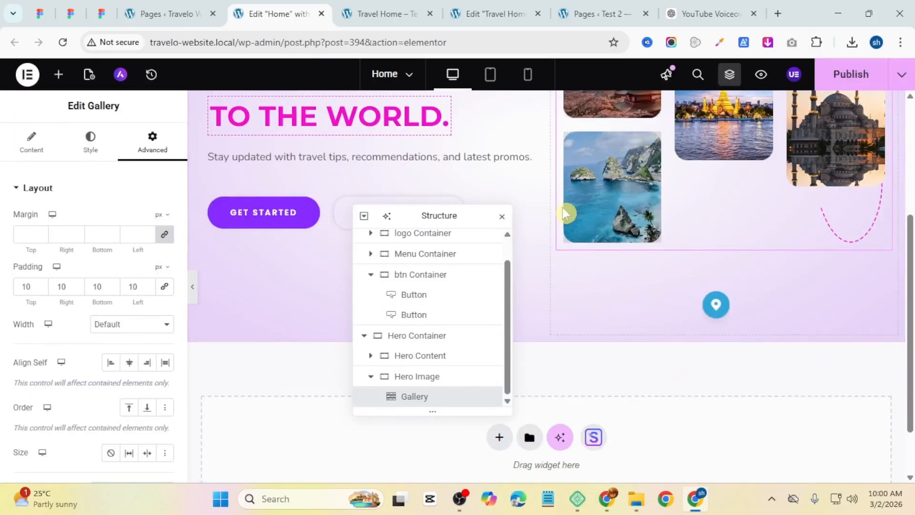
pyautogui.scroll(3, 629, 264)
pyautogui.click(853, 75)
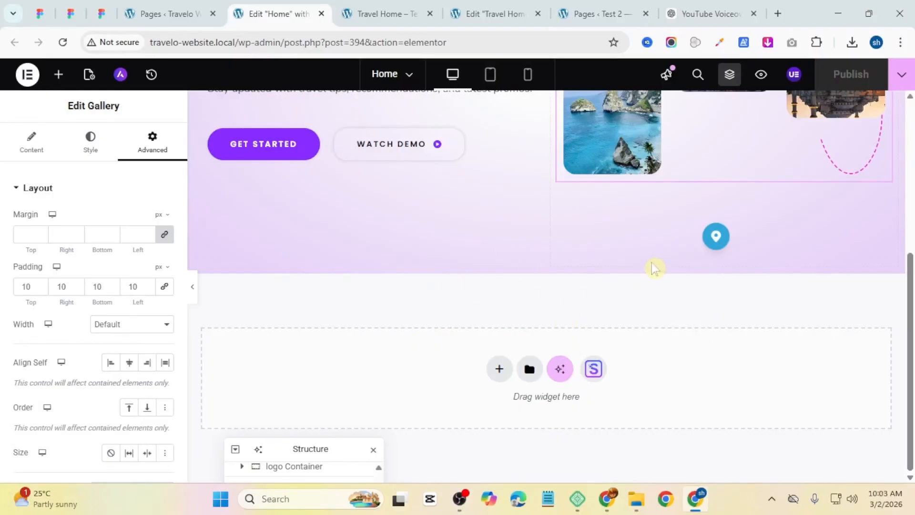
# Step: Compare the page with the Travel Home reference preview in the other tab
pyautogui.click(362, 7)
pyautogui.scroll(-5, 67, 313)
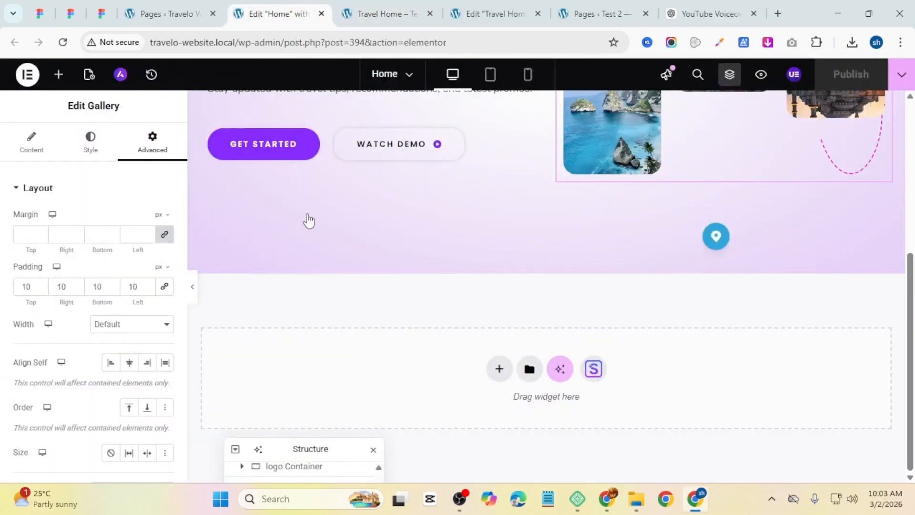
pyautogui.click(247, 13)
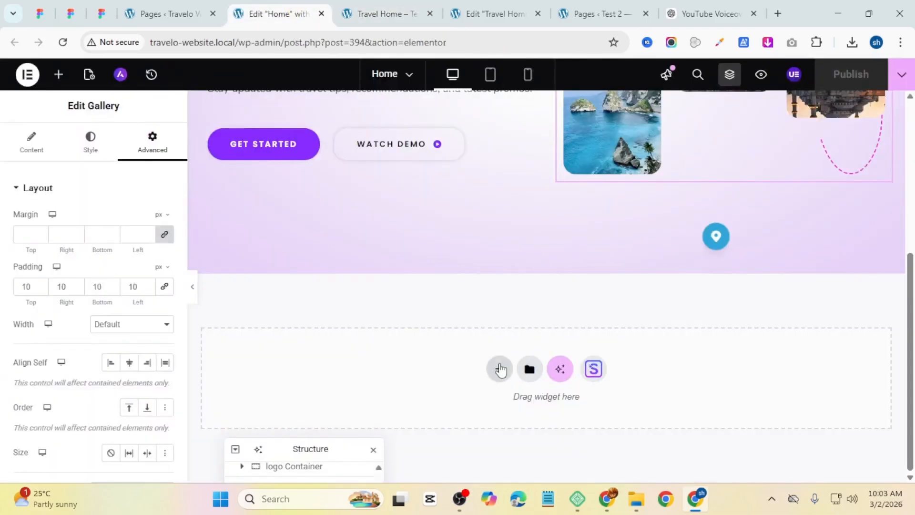
# Step: Add a new single-column container below the hero section
pyautogui.click(500, 368)
pyautogui.click(484, 411)
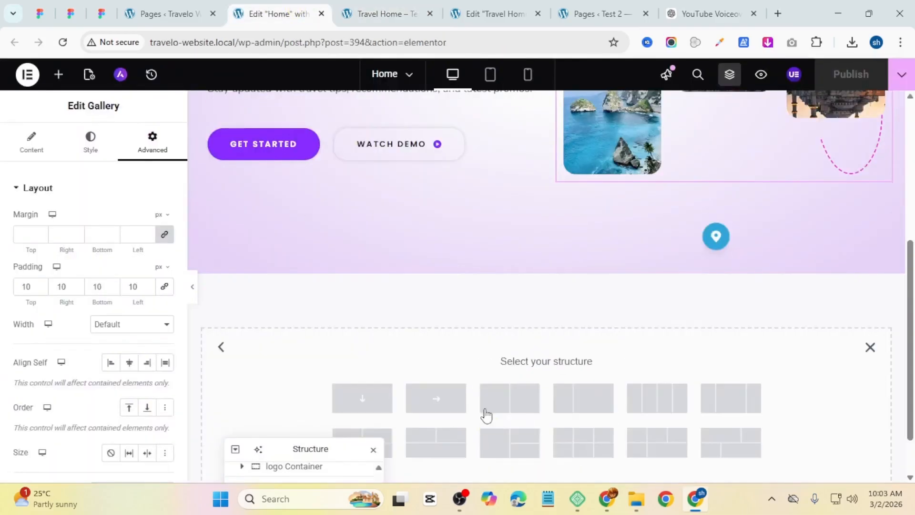
pyautogui.click(385, 400)
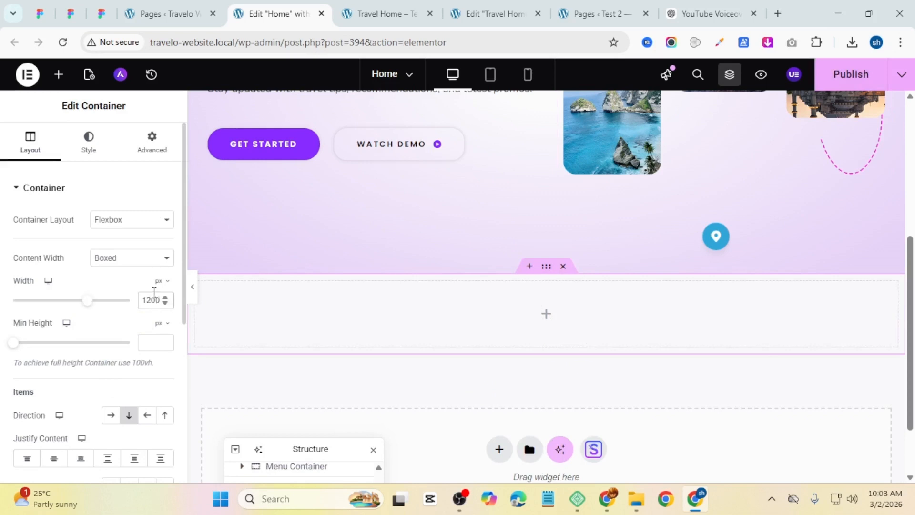
# Step: Give the new container a gradient background whose first color is #FFFFFF85 at location 10%
pyautogui.scroll(-2, 155, 309)
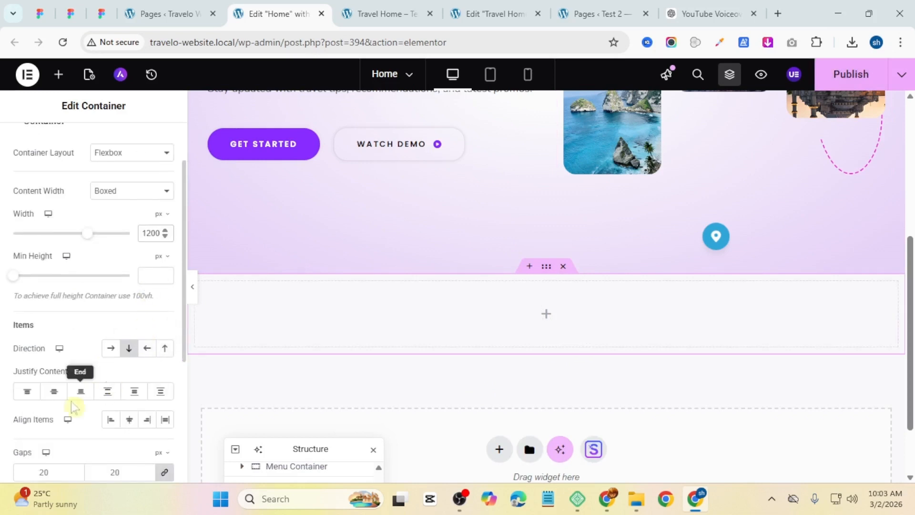
pyautogui.scroll(-3, 61, 429)
pyautogui.scroll(5, 76, 267)
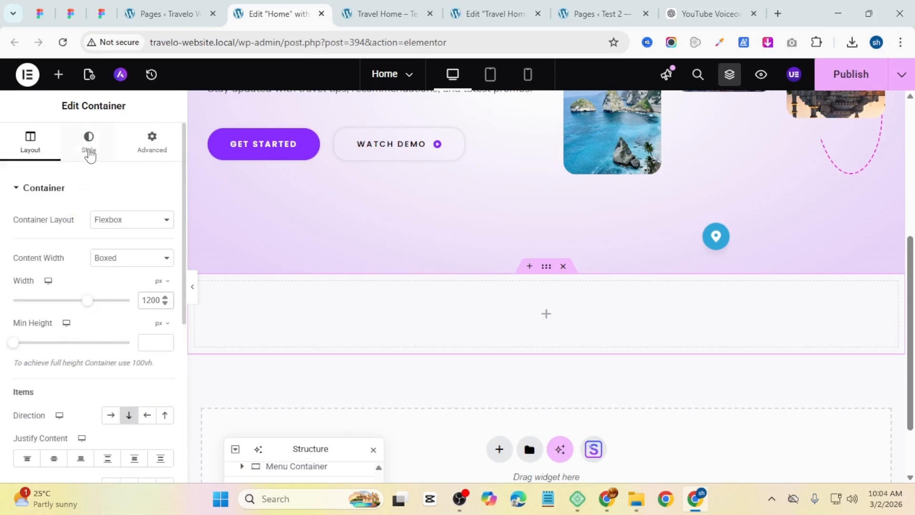
pyautogui.click(89, 152)
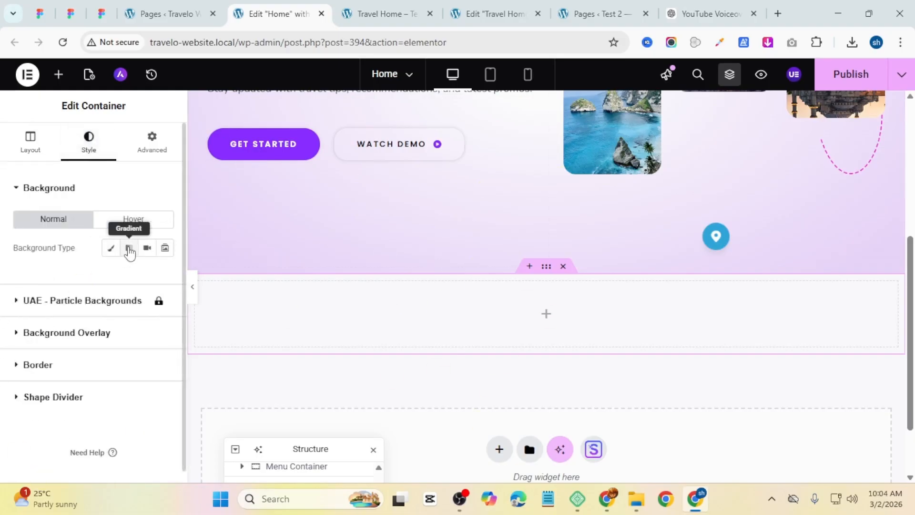
pyautogui.click(129, 249)
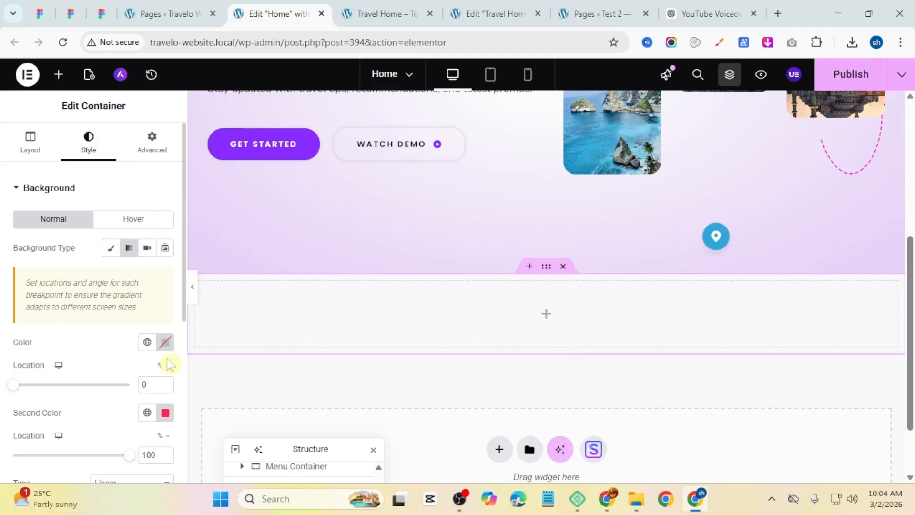
pyautogui.click(166, 344)
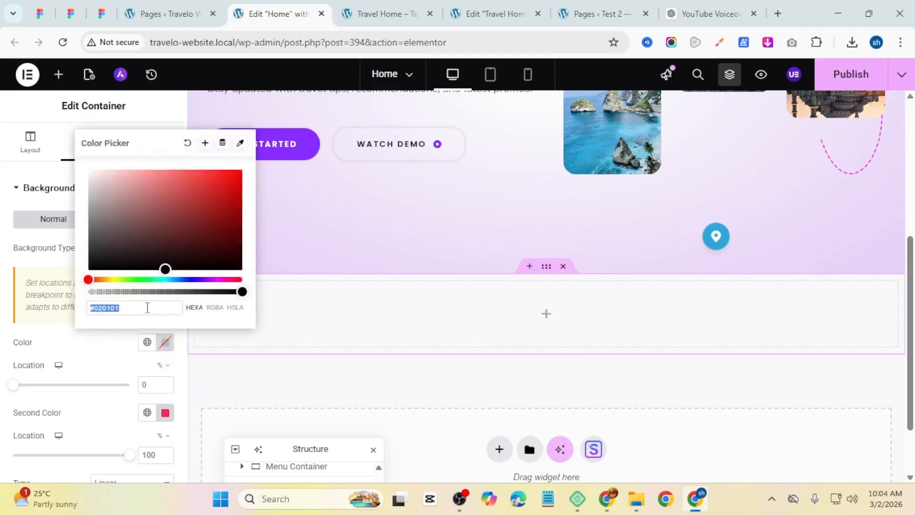
pyautogui.press('super+v')
pyautogui.scroll(-3, 164, 200)
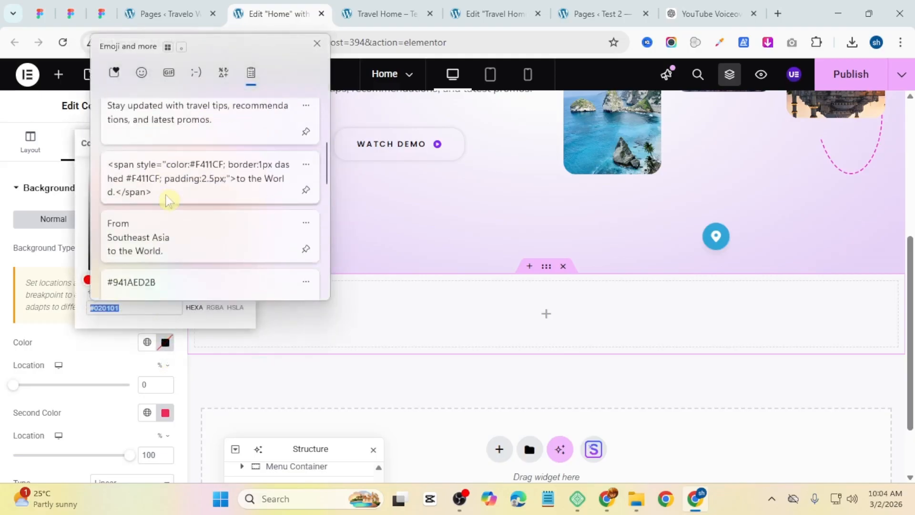
pyautogui.scroll(-2, 168, 200)
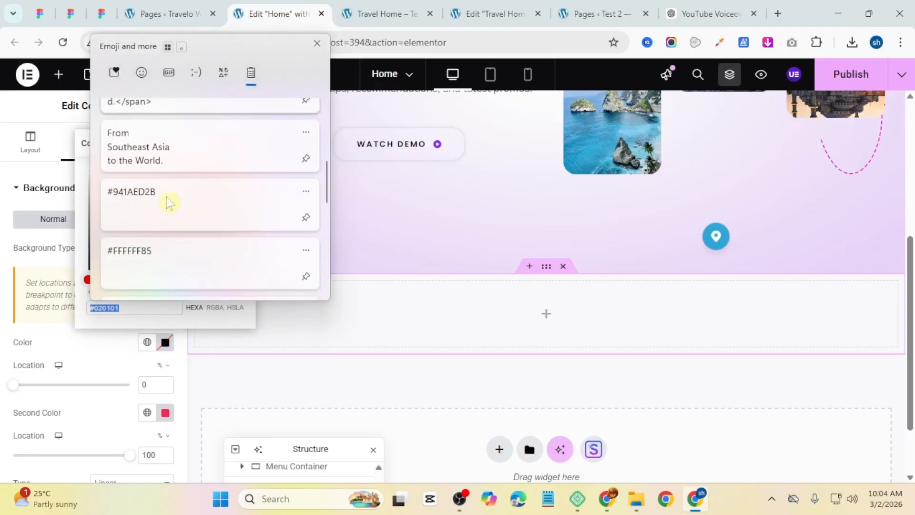
pyautogui.click(180, 258)
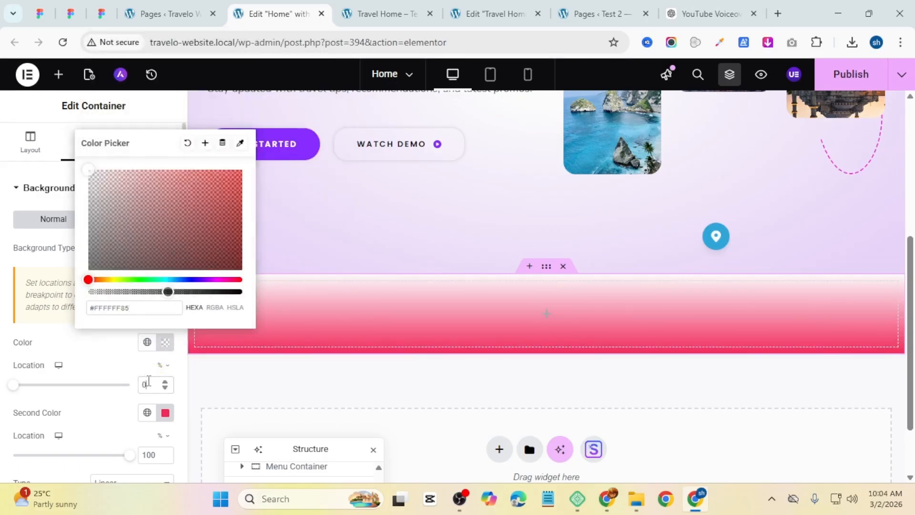
pyautogui.doubleClick(147, 384)
pyautogui.write('15')
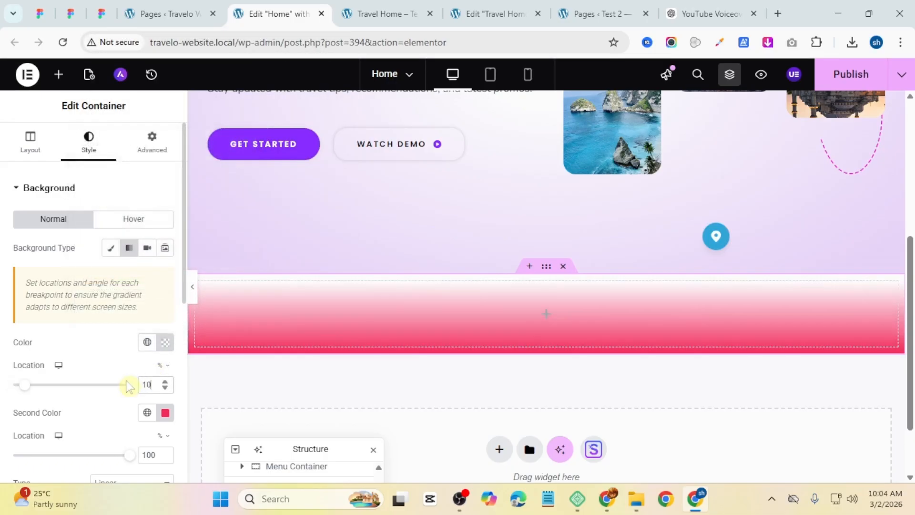
# Step: Set the gradient's second color to #941AED2B
pyautogui.scroll(-2, 162, 371)
pyautogui.click(165, 345)
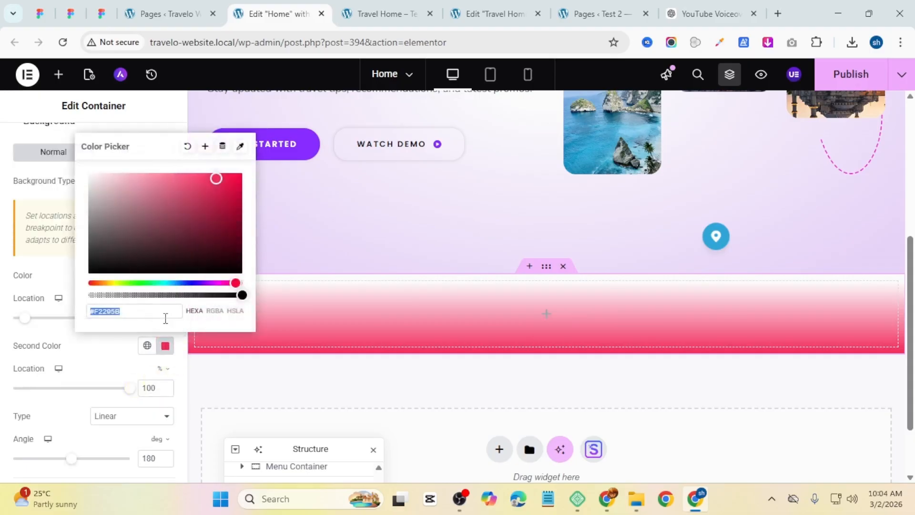
pyautogui.press('super+v')
pyautogui.scroll(-4, 135, 206)
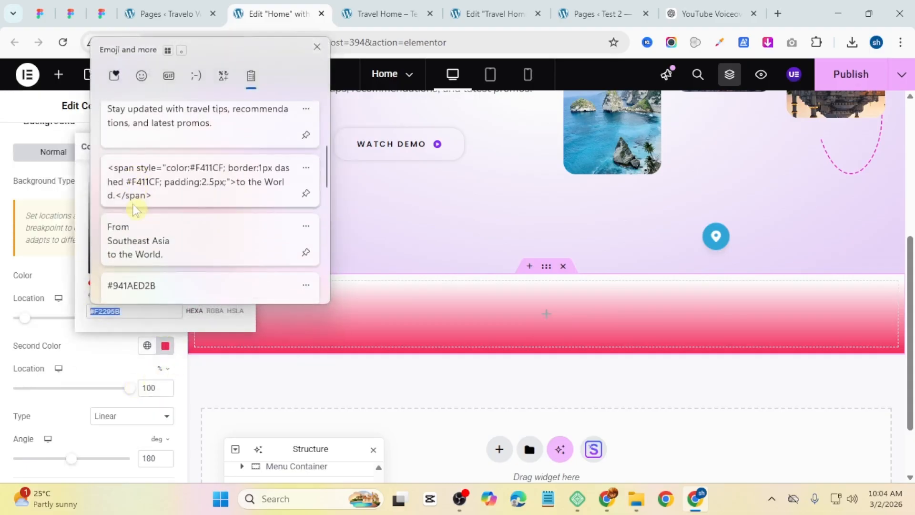
pyautogui.click(164, 238)
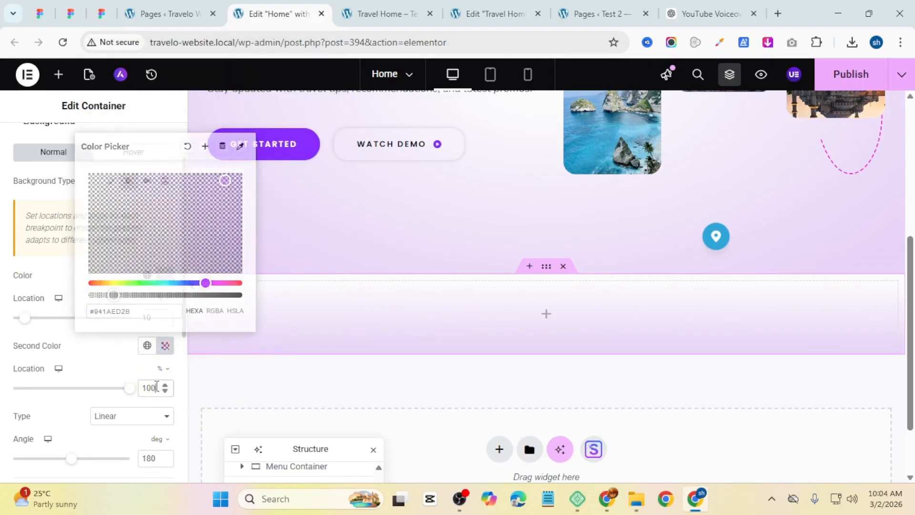
pyautogui.click(156, 387)
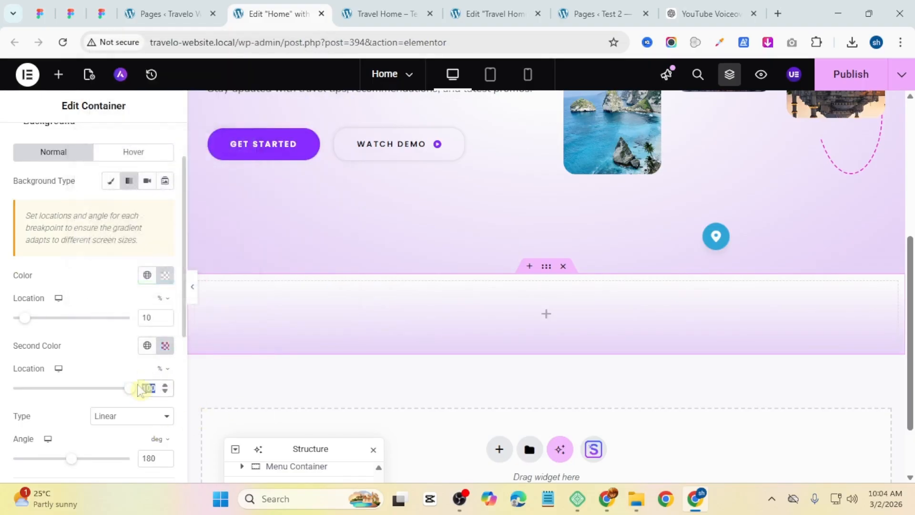
# Step: Set the second color's location to 90% and switch the gradient type to Radial
pyautogui.write('90')
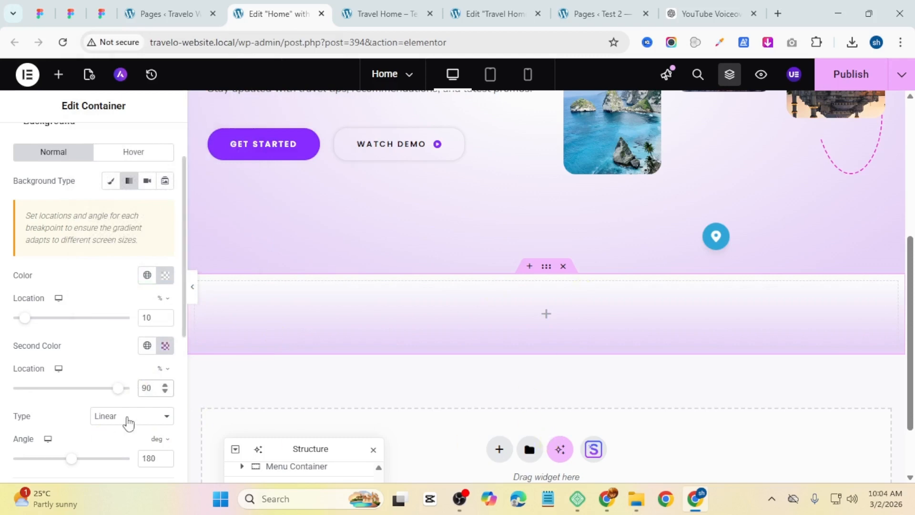
pyautogui.click(128, 422)
pyautogui.click(124, 448)
pyautogui.scroll(-3, 101, 276)
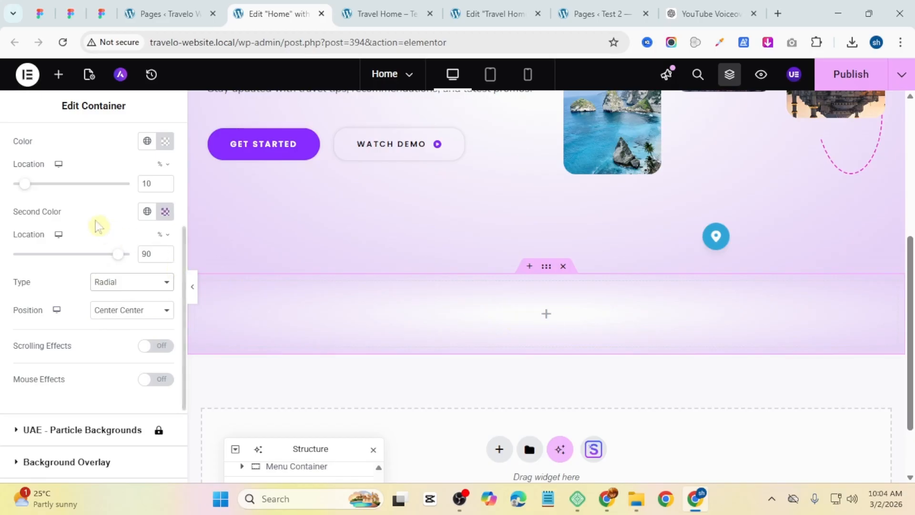
pyautogui.scroll(4, 97, 222)
# Step: Unlink the container's padding values and set top padding to 10 px and bottom padding to 50 px
pyautogui.click(152, 141)
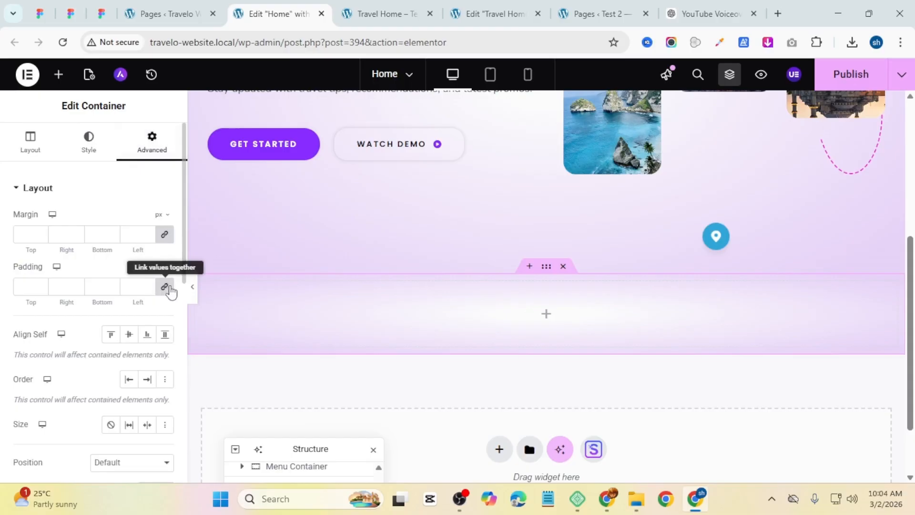
pyautogui.click(166, 288)
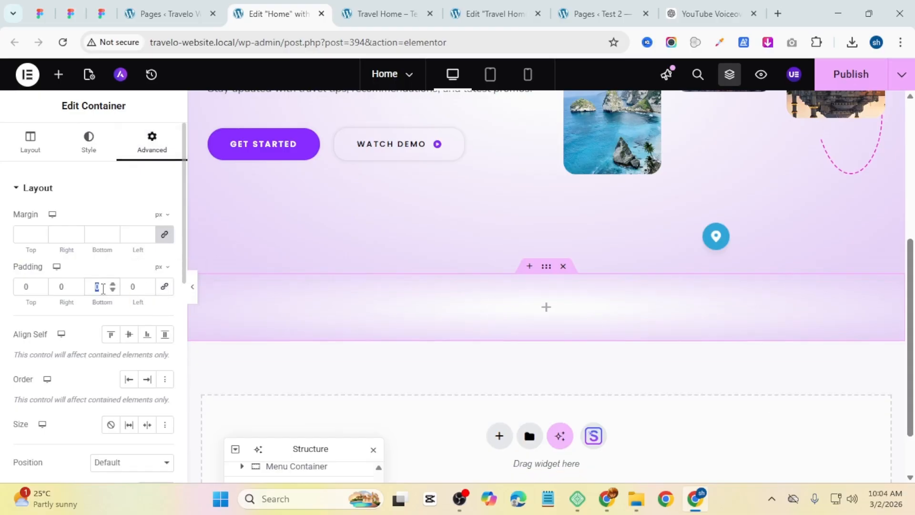
pyautogui.write('50')
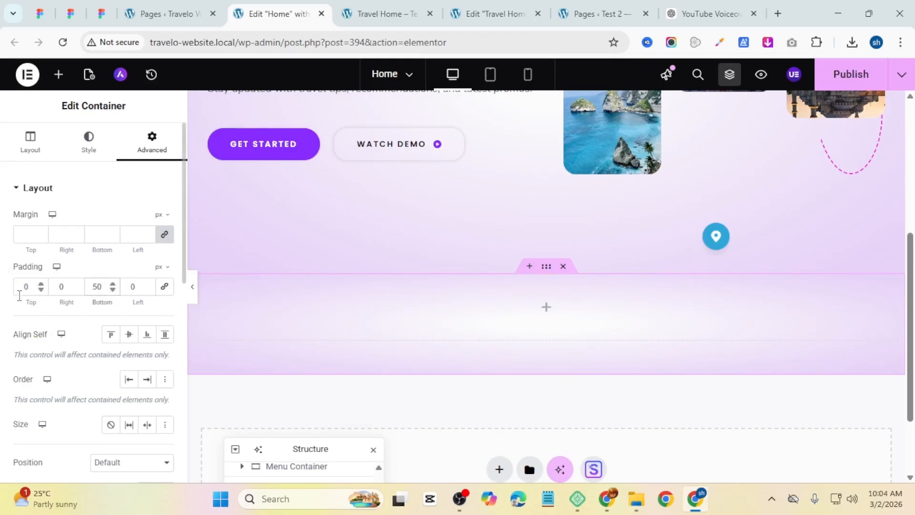
pyautogui.click(19, 288)
pyautogui.write('1')
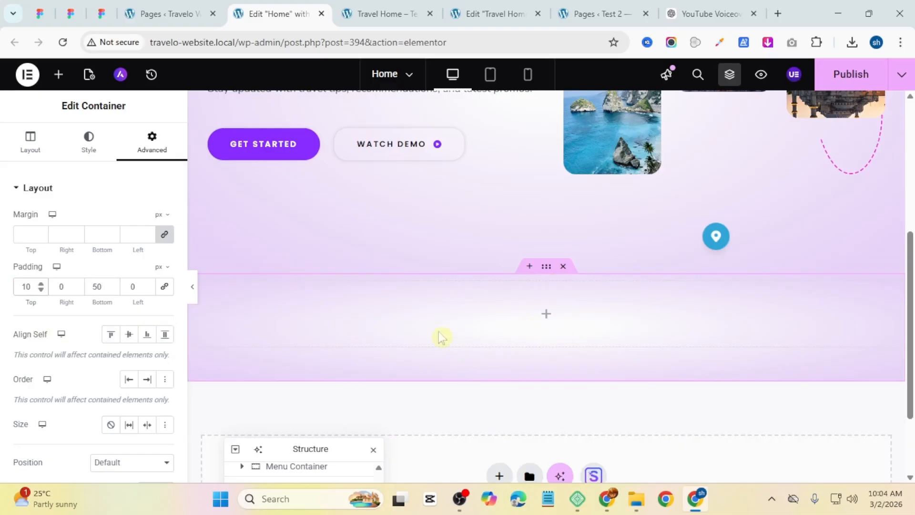
# Step: Add an Image widget inside the container and choose the Sponsore logos image from the media library
pyautogui.click(547, 321)
pyautogui.moveTo(118, 371); pyautogui.dragTo(501, 339)
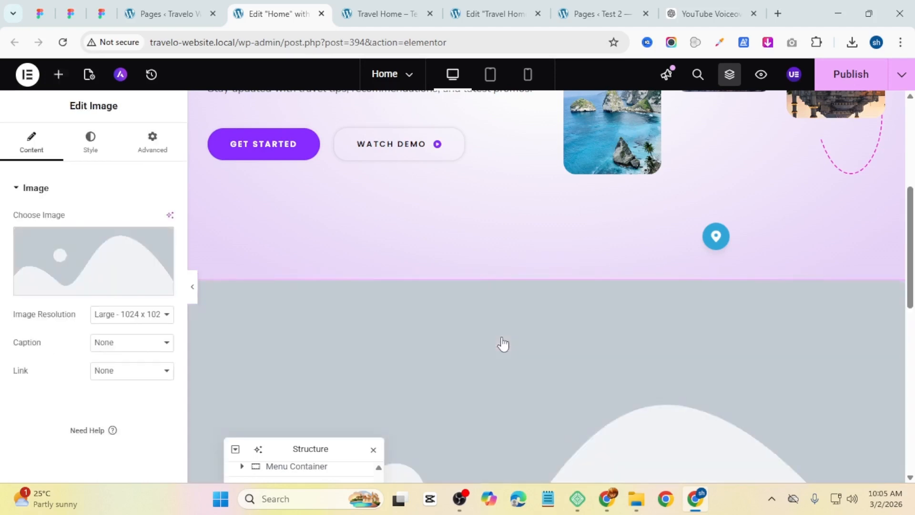
pyautogui.click(60, 258)
pyautogui.scroll(-5, 423, 303)
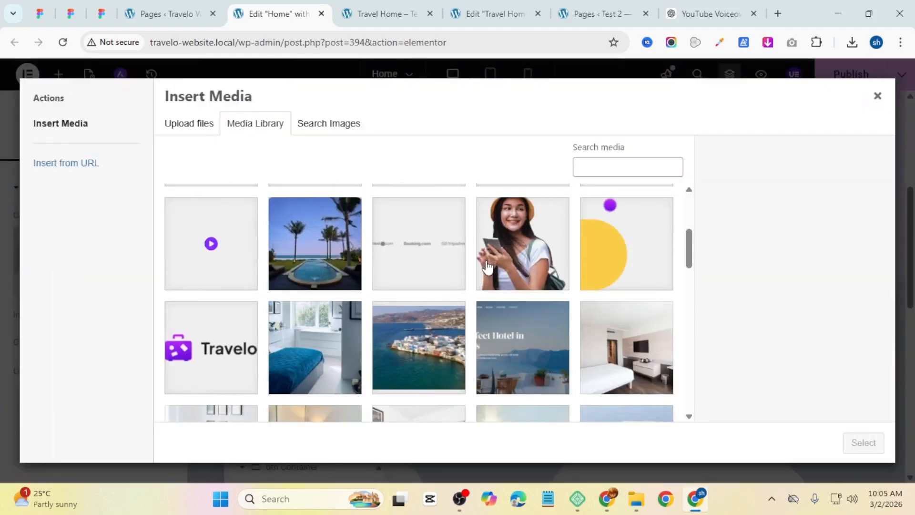
pyautogui.scroll(3, 423, 303)
pyautogui.click(423, 303)
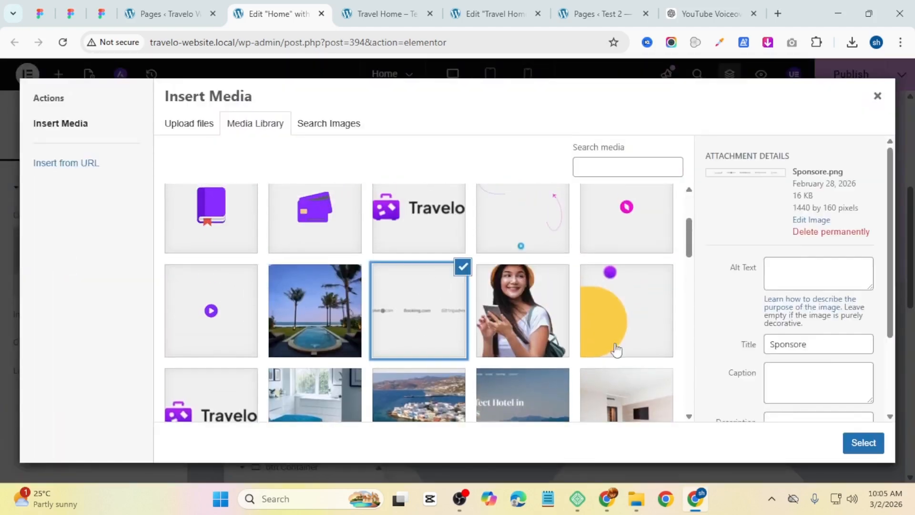
pyautogui.click(850, 442)
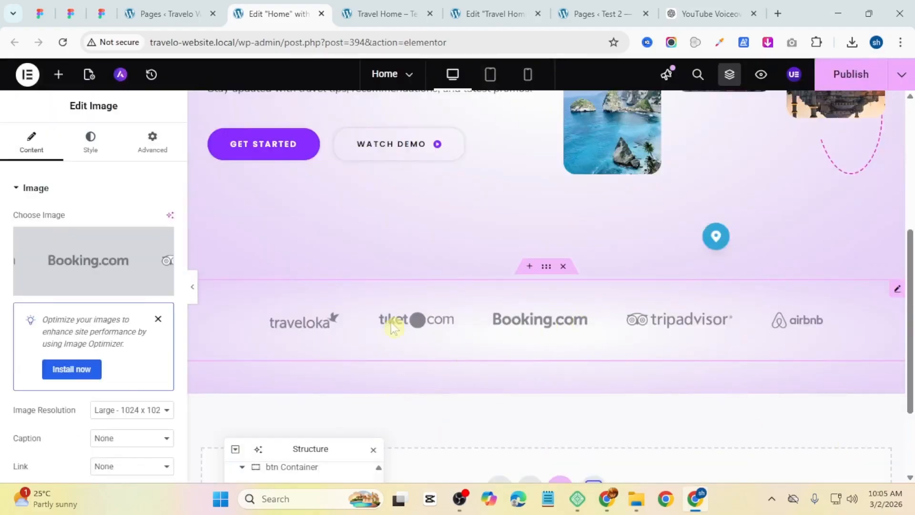
# Step: Set the image resolution to Full and publish the page
pyautogui.scroll(-2, 132, 346)
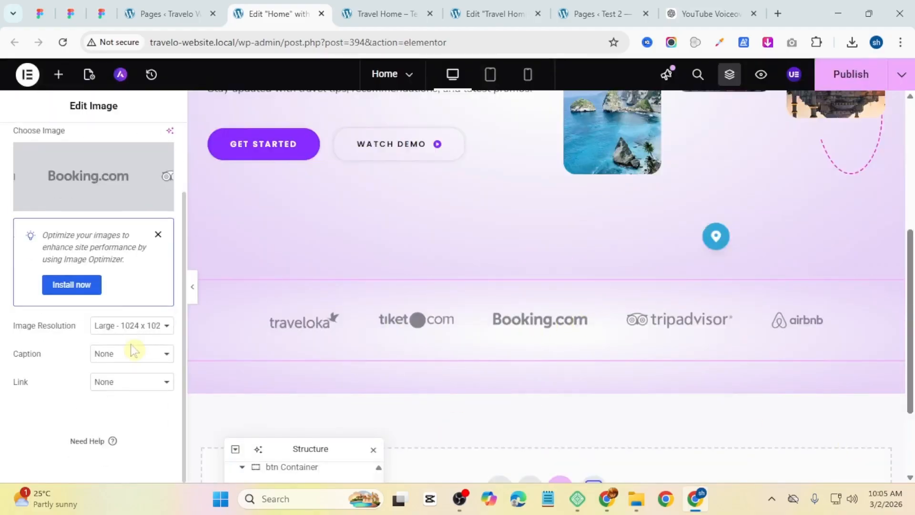
pyautogui.click(139, 328)
pyautogui.click(128, 439)
pyautogui.click(872, 79)
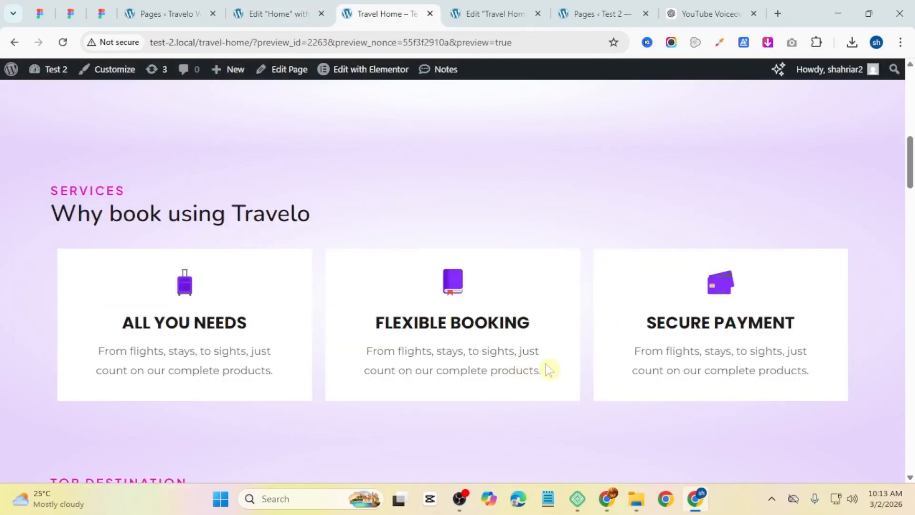
pyautogui.click(276, 14)
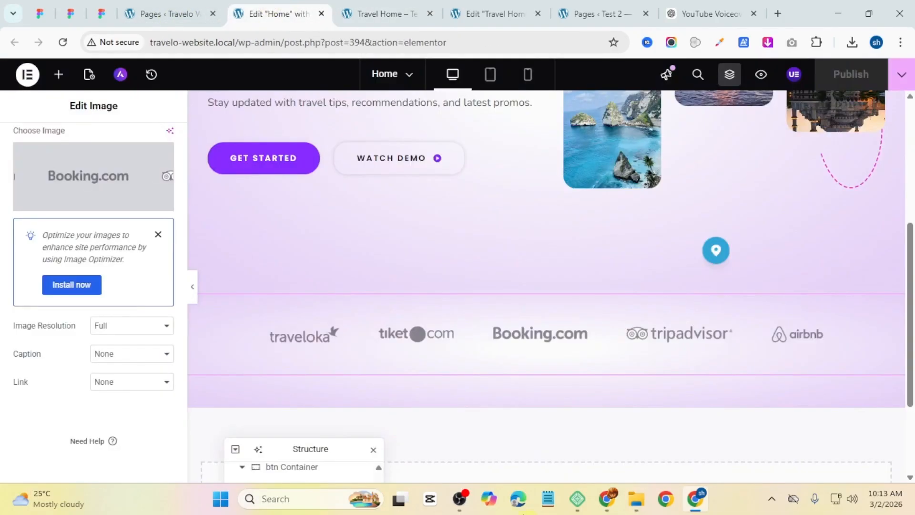
# Step: Add a new single-column container below the sponsor logos section
pyautogui.scroll(-3, 465, 470)
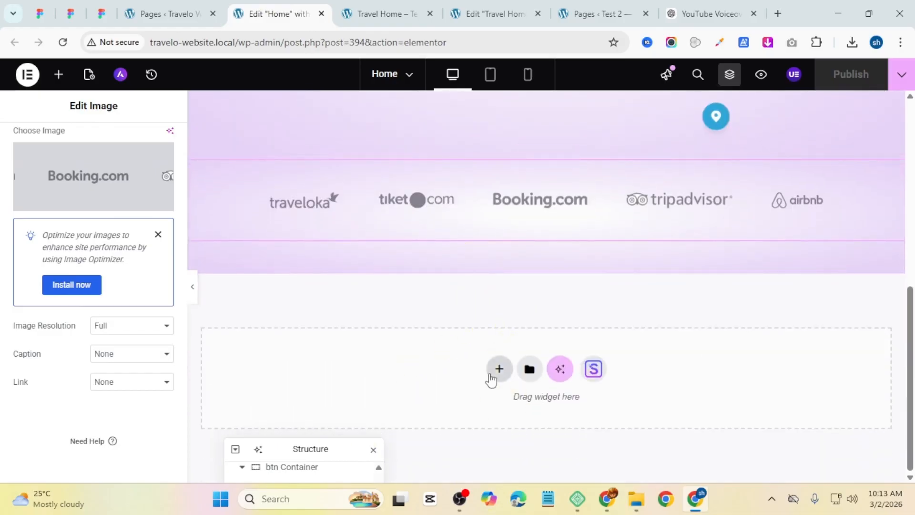
pyautogui.click(499, 370)
pyautogui.click(498, 393)
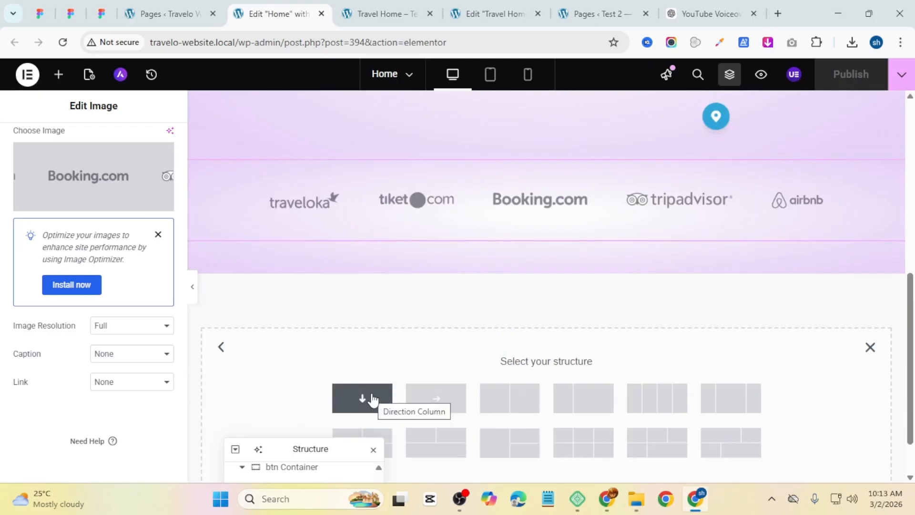
pyautogui.click(363, 397)
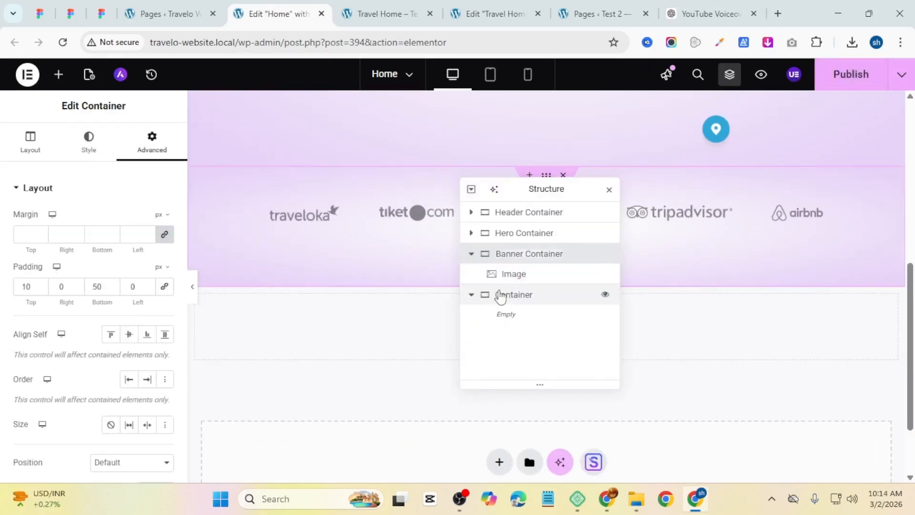
# Step: Rename the new container to Service Container
pyautogui.doubleClick(500, 296)
pyautogui.click(500, 300)
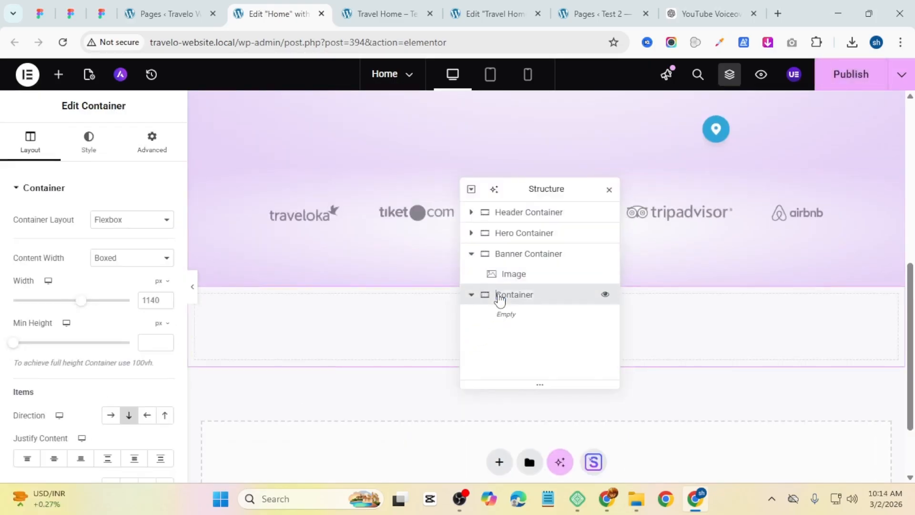
pyautogui.write('c')
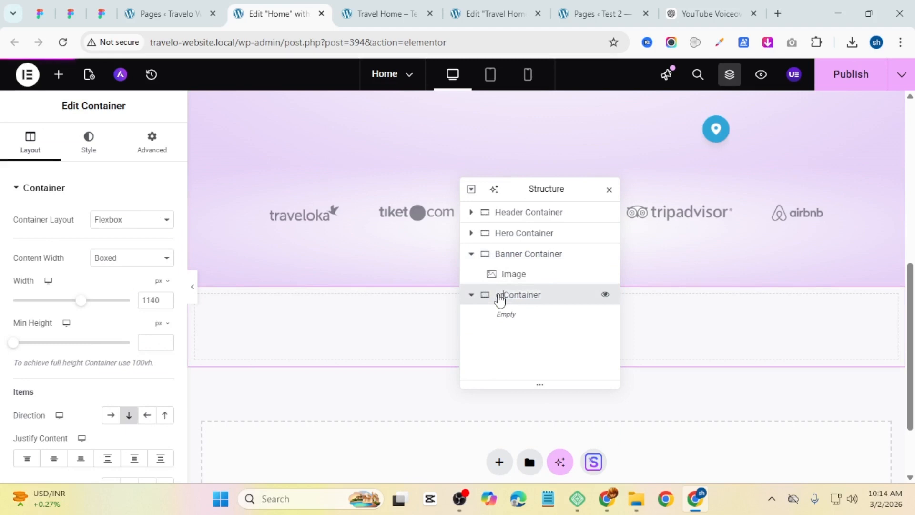
pyautogui.write('ervice')
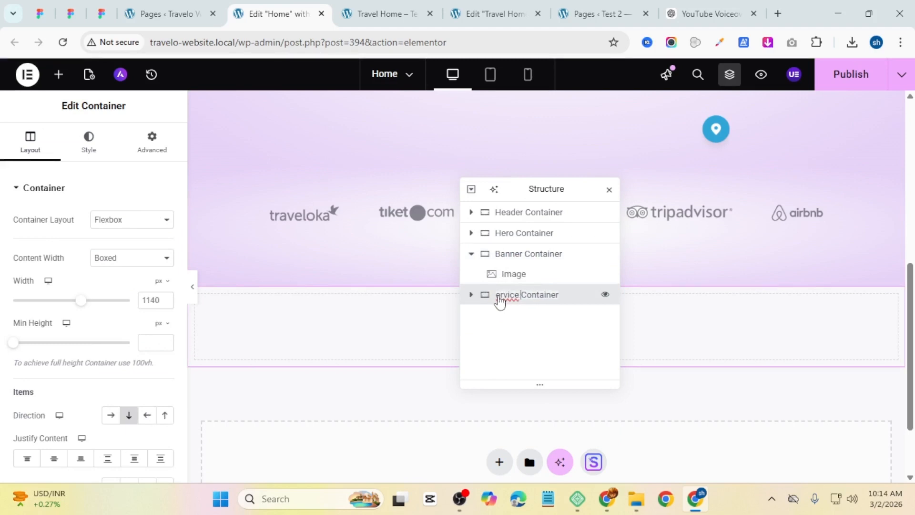
pyautogui.press('Return')
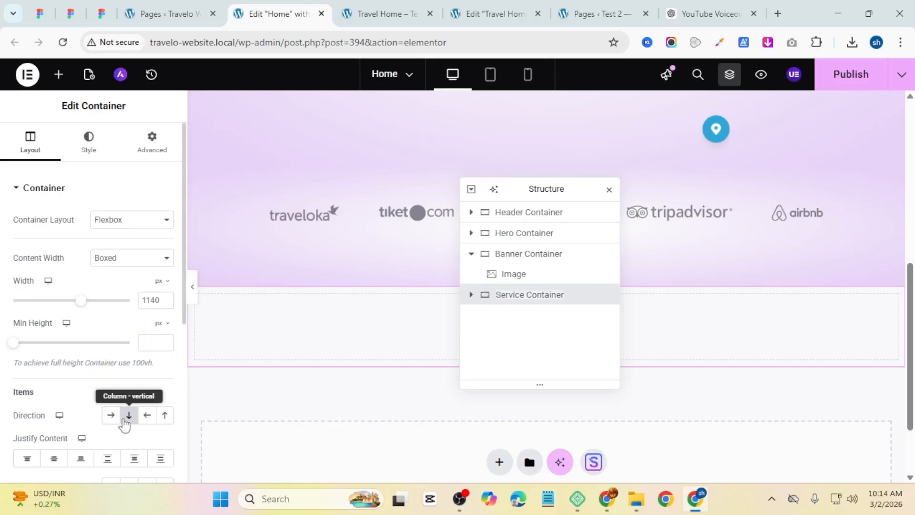
# Step: Set the Service Container's boxed width to 1200 px
pyautogui.doubleClick(156, 300)
pyautogui.write('1200')
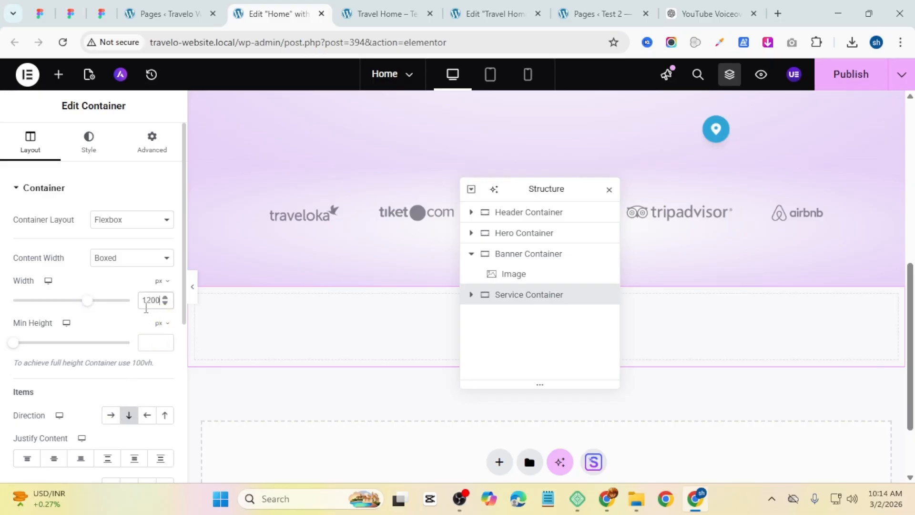
pyautogui.scroll(-4, 108, 320)
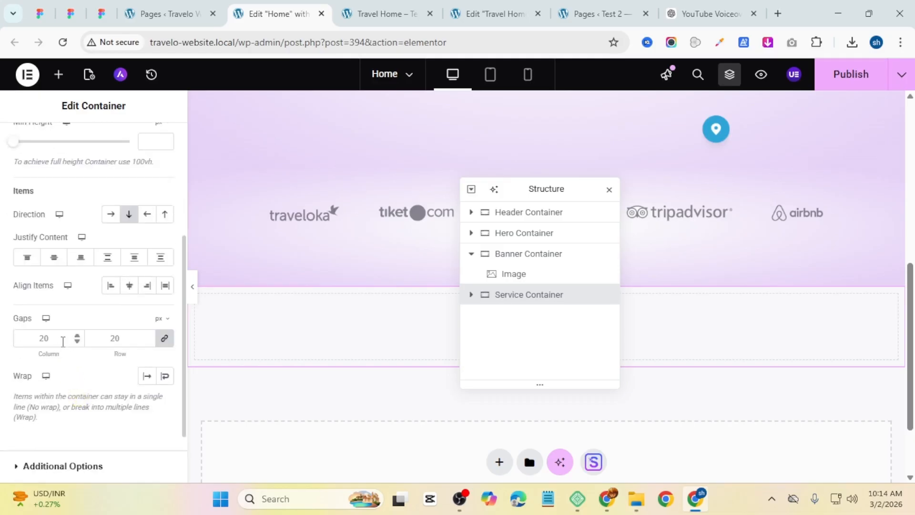
pyautogui.scroll(4, 62, 342)
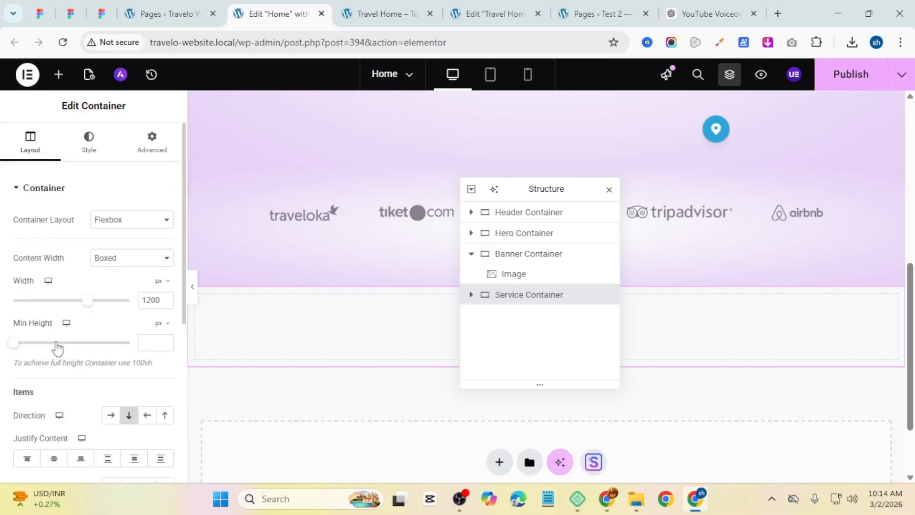
# Step: Unlink the Service Container's padding and set top and bottom padding to 50 px
pyautogui.click(152, 145)
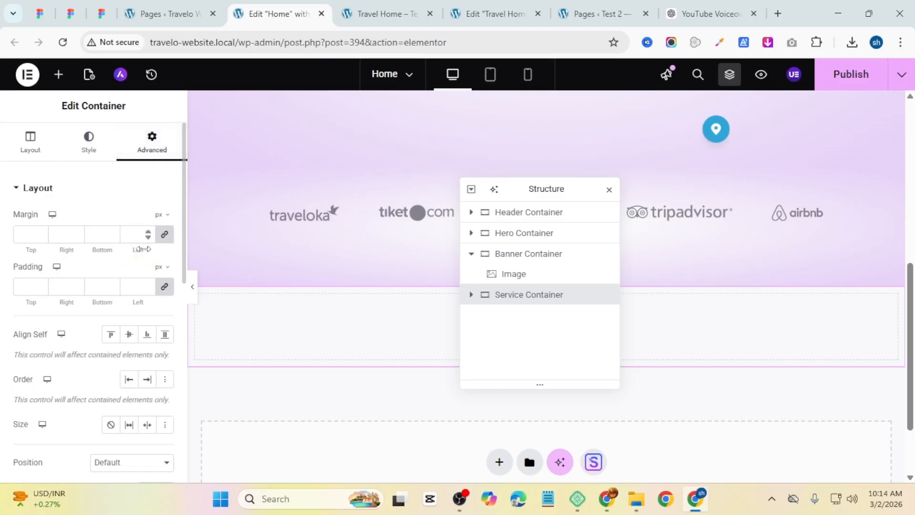
pyautogui.click(163, 287)
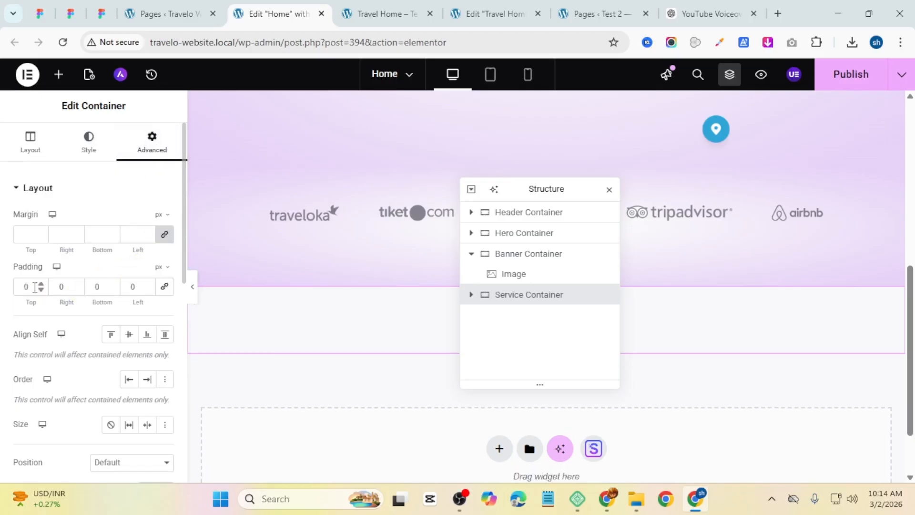
pyautogui.write('5')
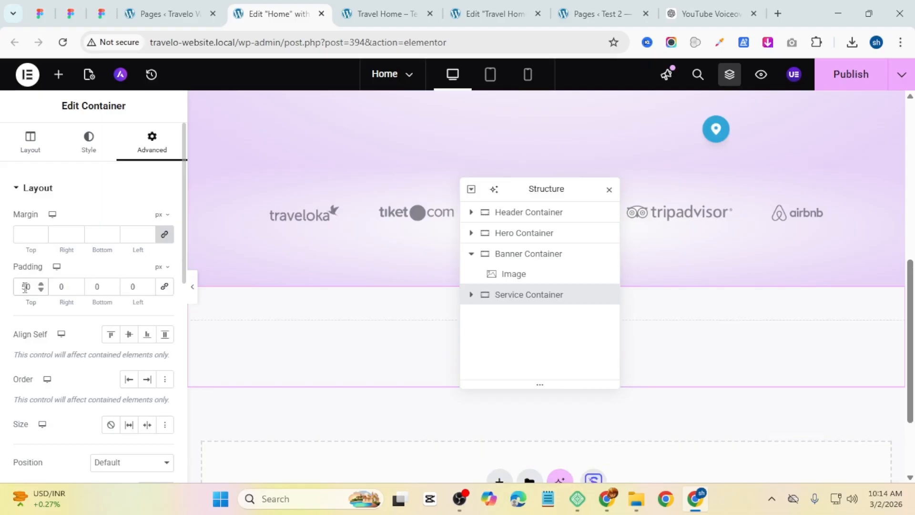
pyautogui.click(94, 288)
pyautogui.write('5')
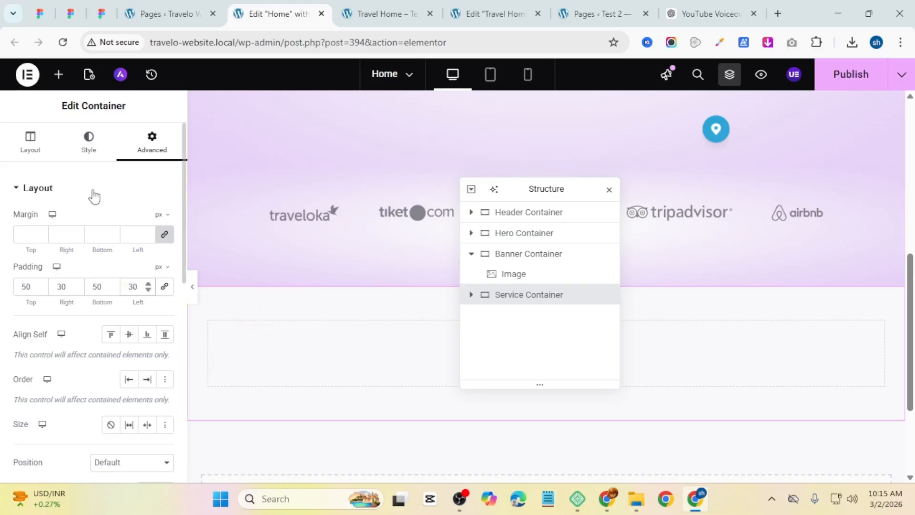
# Step: Give the Service Container a gradient background whose first color is #FFFFFF85 at location 10%
pyautogui.click(84, 151)
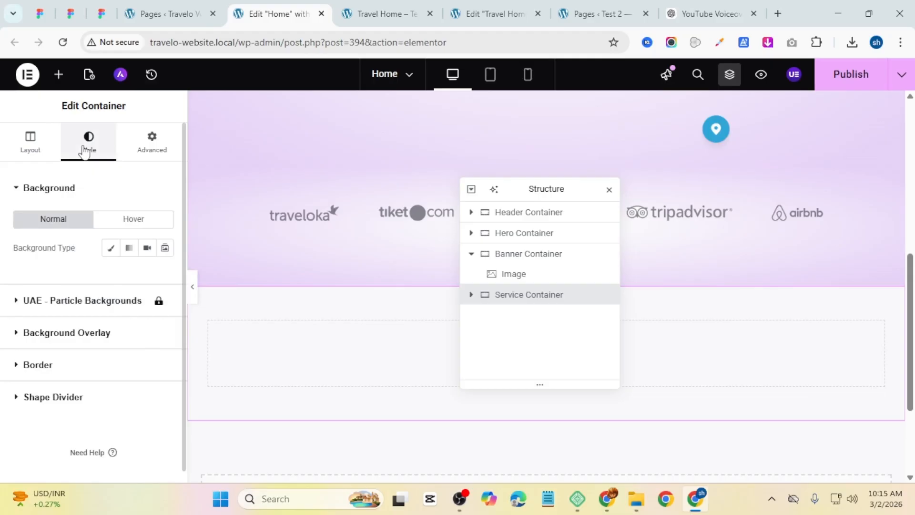
pyautogui.click(128, 248)
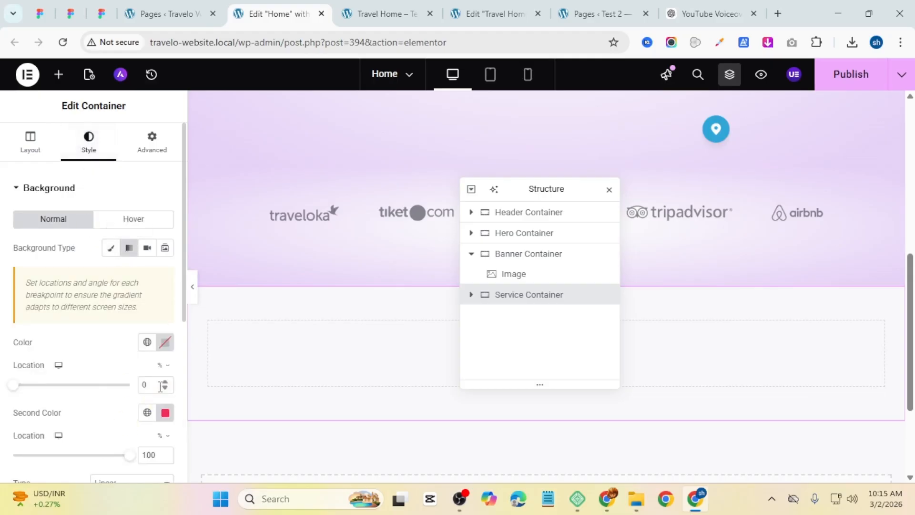
pyautogui.click(160, 387)
pyautogui.press('super+v')
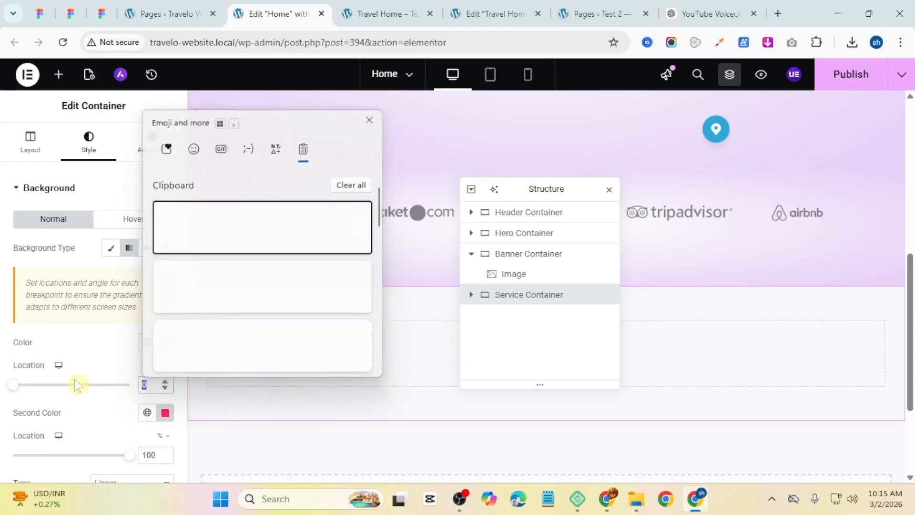
pyautogui.scroll(-5, 219, 286)
pyautogui.scroll(-5, 222, 295)
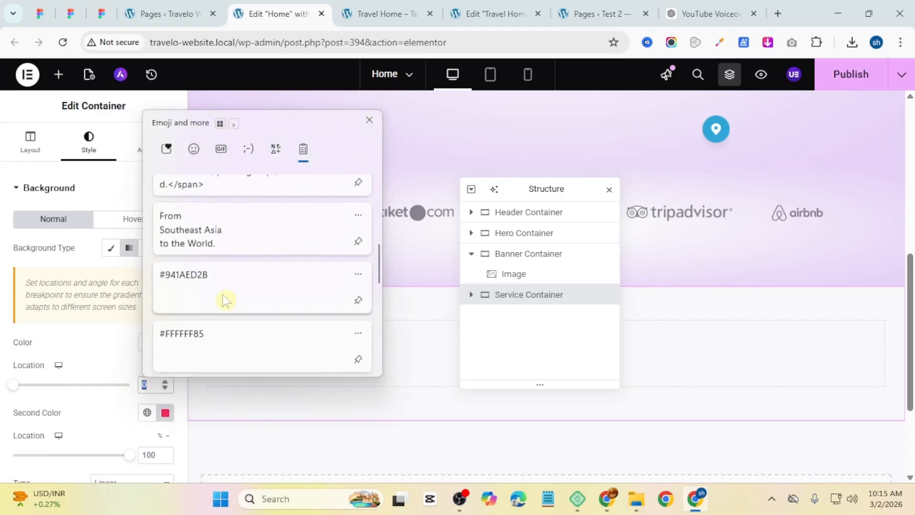
pyautogui.click(213, 327)
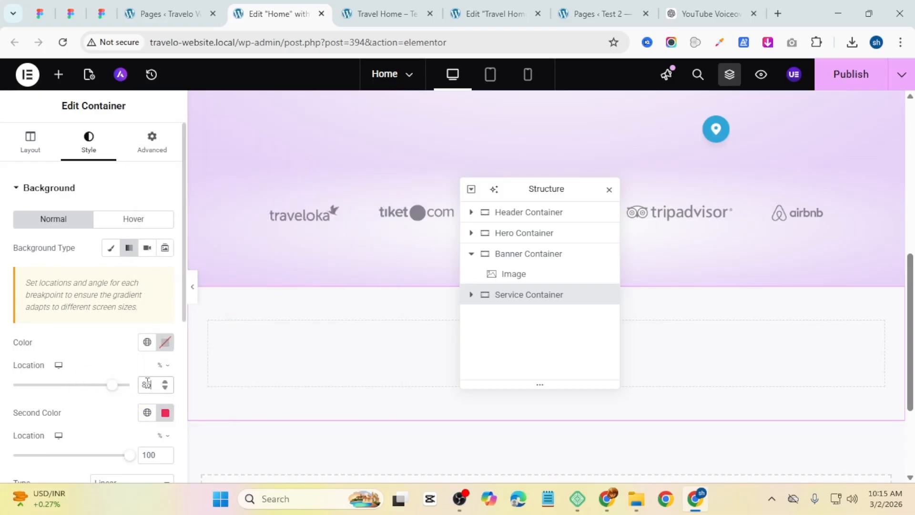
pyautogui.click(165, 342)
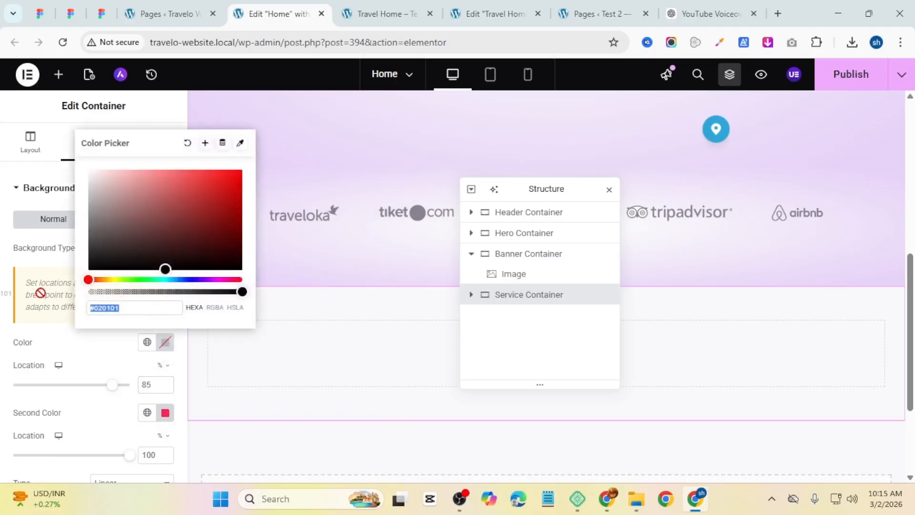
pyautogui.press('super+v')
pyautogui.scroll(-3, 160, 259)
pyautogui.click(161, 260)
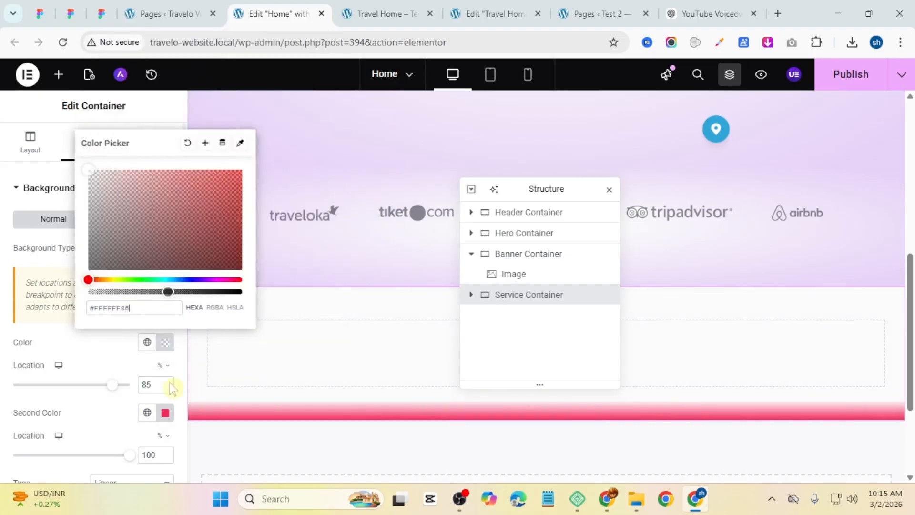
pyautogui.doubleClick(153, 389)
pyautogui.write('10')
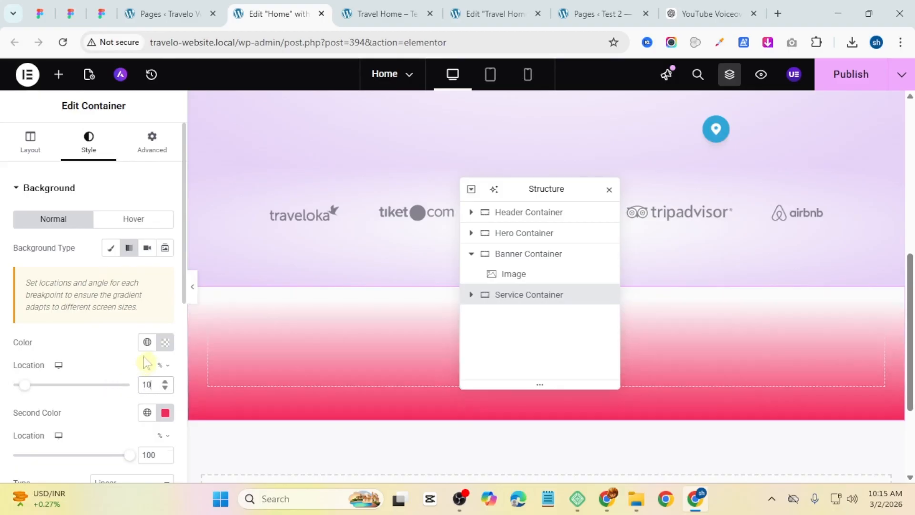
# Step: Set the gradient's second color to #941AED2B
pyautogui.scroll(-3, 152, 333)
pyautogui.click(165, 281)
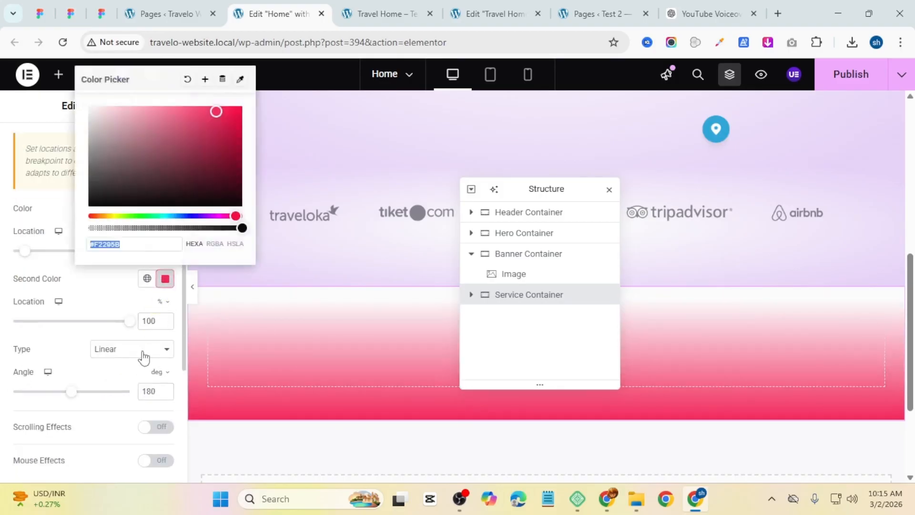
pyautogui.press('super+v')
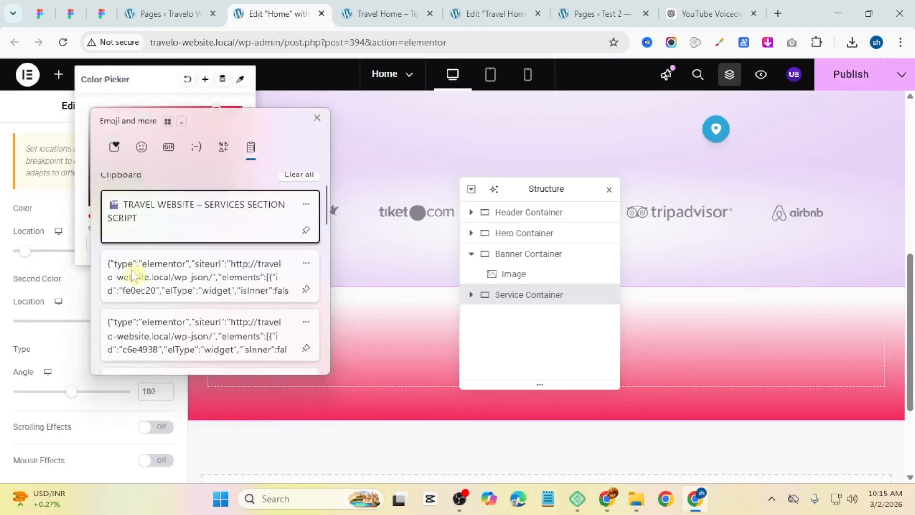
pyautogui.scroll(-5, 132, 270)
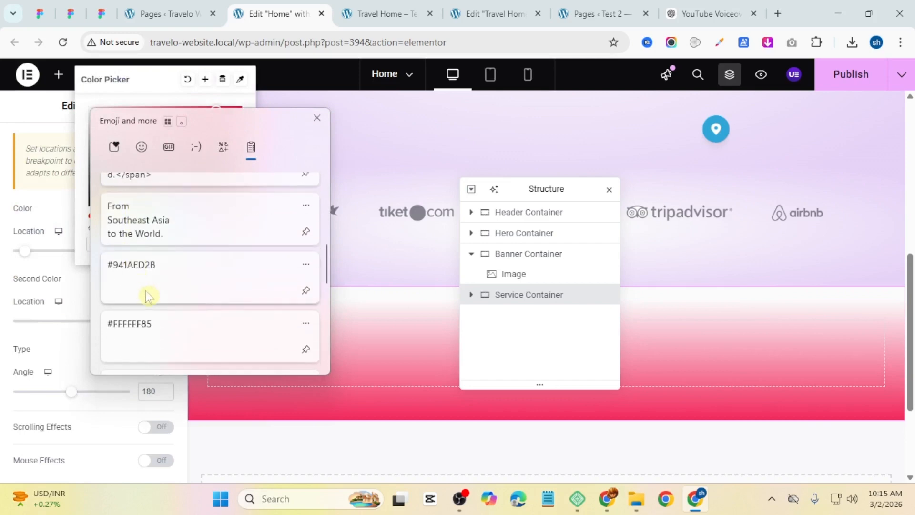
pyautogui.click(145, 286)
pyautogui.click(130, 408)
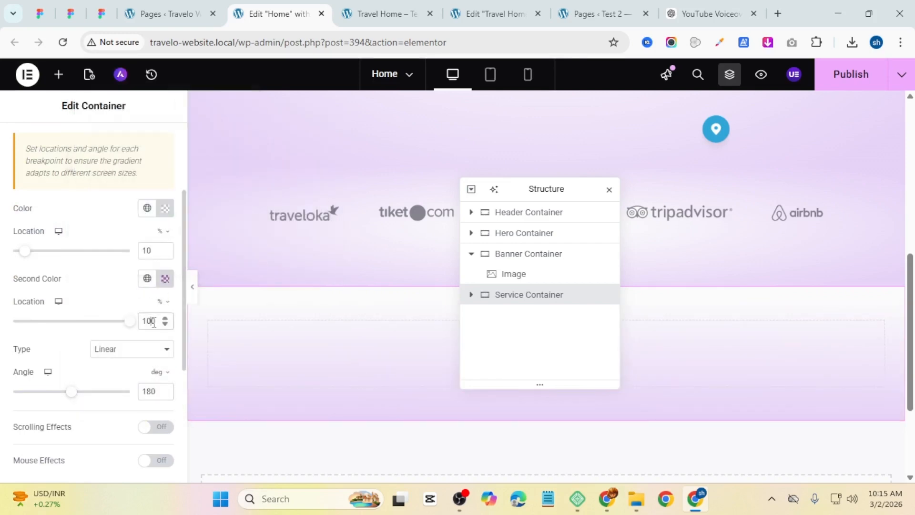
# Step: Set the second color's location to 90% and change the gradient type to Radial
pyautogui.moveTo(151, 321); pyautogui.dragTo(125, 317)
pyautogui.write('90')
pyautogui.click(135, 355)
pyautogui.click(120, 381)
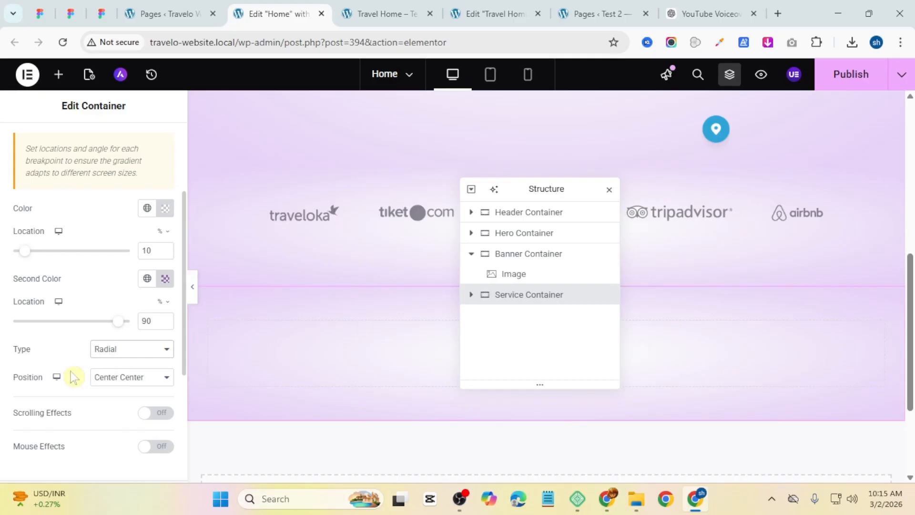
# Step: Check the Services section heading on the reference site
pyautogui.moveTo(548, 189); pyautogui.dragTo(713, 198)
pyautogui.click(388, 6)
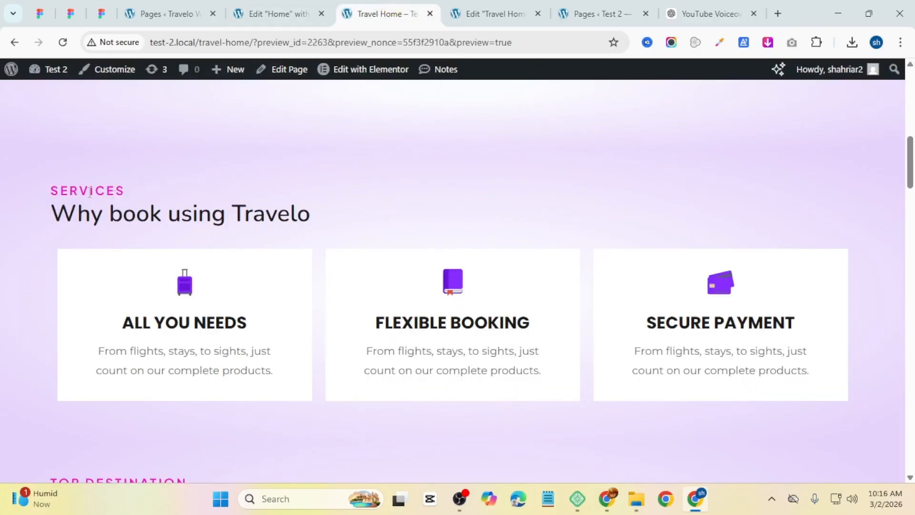
pyautogui.moveTo(57, 192); pyautogui.dragTo(153, 189)
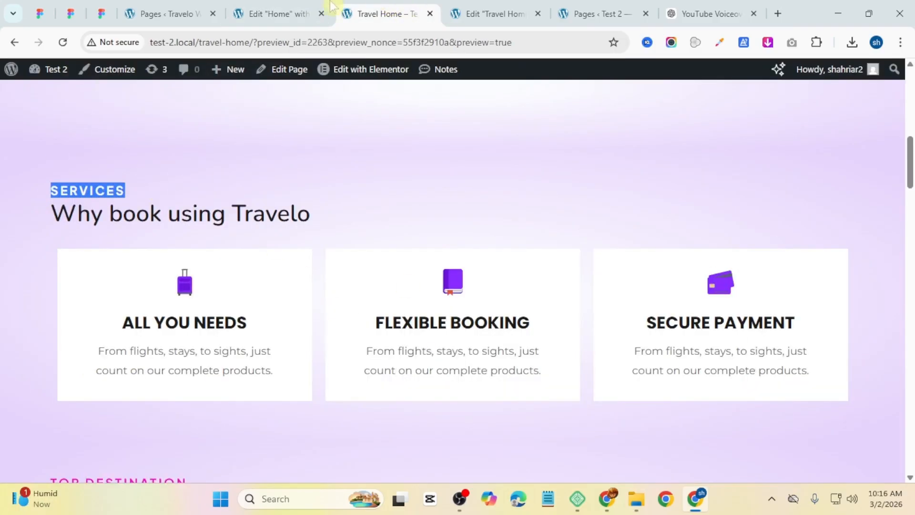
pyautogui.click(276, 13)
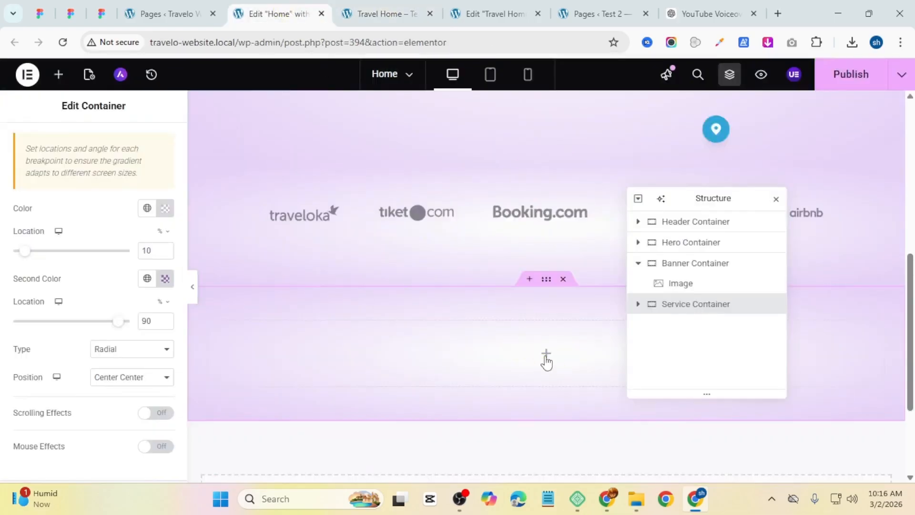
# Step: Add a Heading widget to the Service Container with the title Services
pyautogui.click(545, 359)
pyautogui.moveTo(52, 352); pyautogui.dragTo(418, 353)
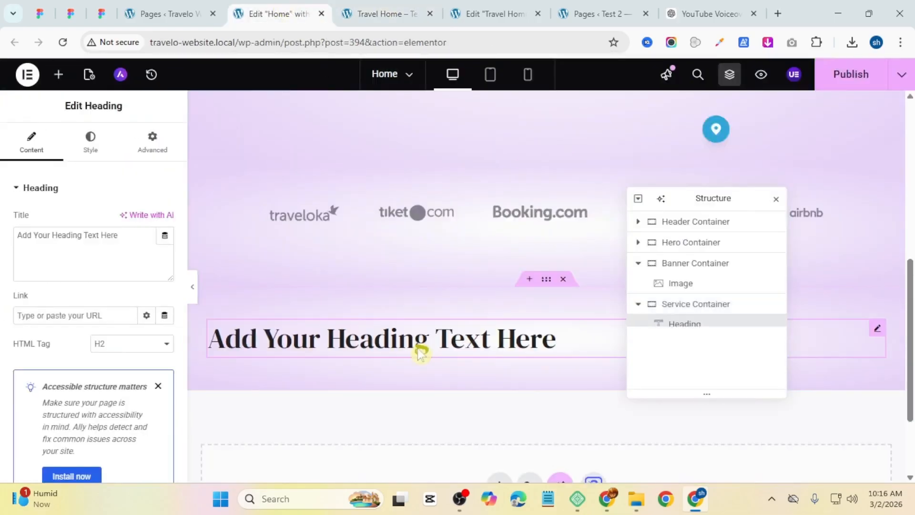
pyautogui.doubleClick(109, 236)
pyautogui.hotkey('ctrl', 'a')
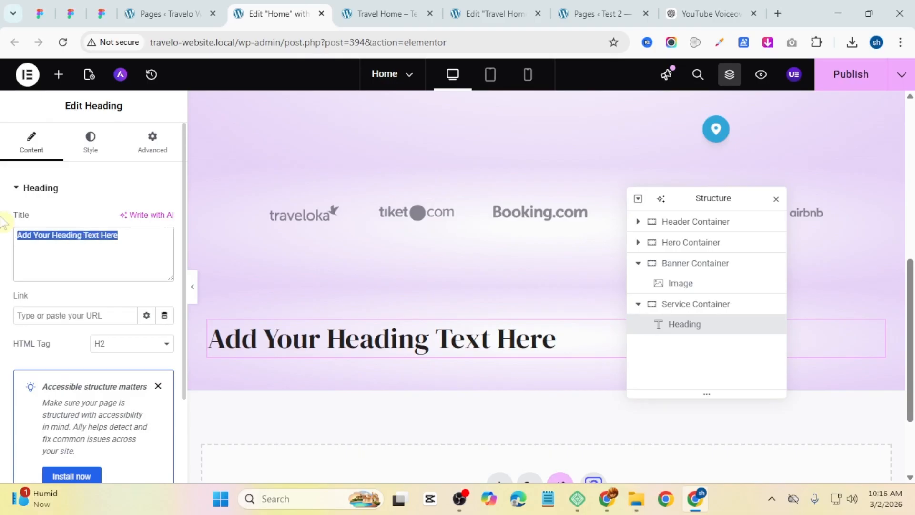
pyautogui.write('Ser')
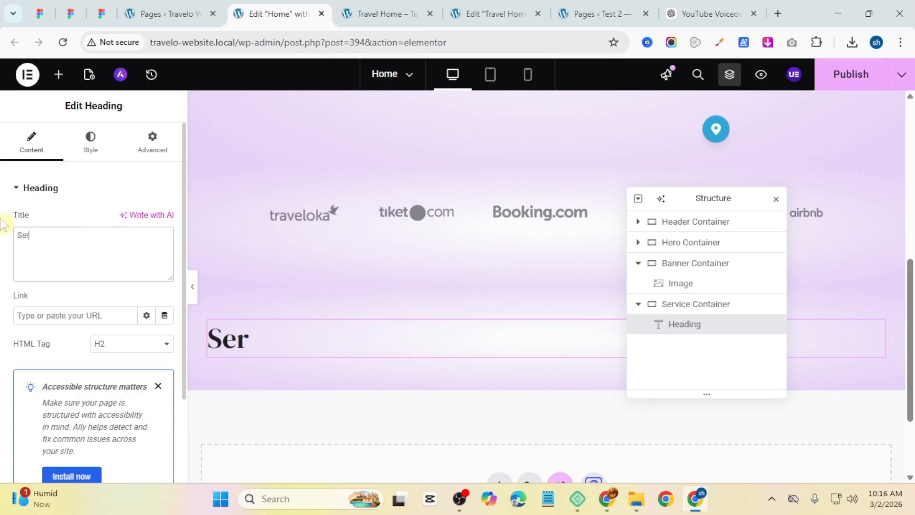
pyautogui.write('vices')
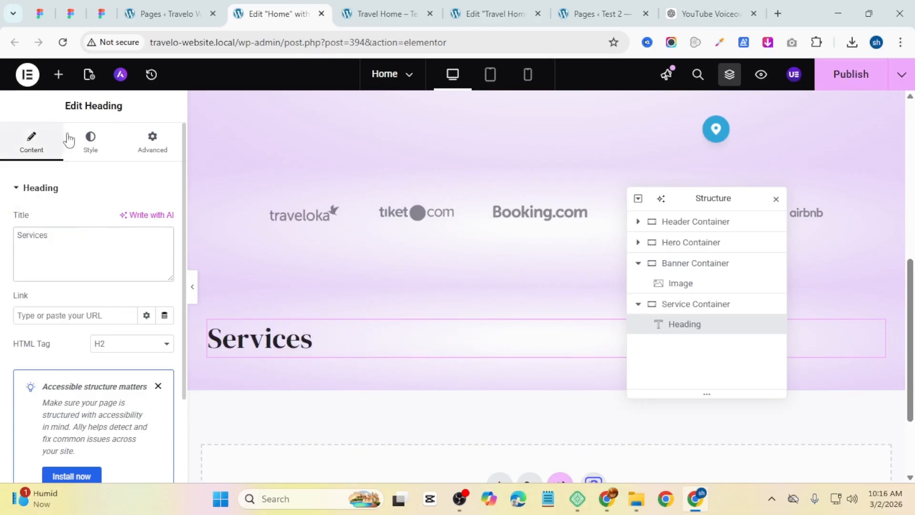
# Step: Apply the Primary global font to the heading and set its size to 25 px
pyautogui.click(90, 148)
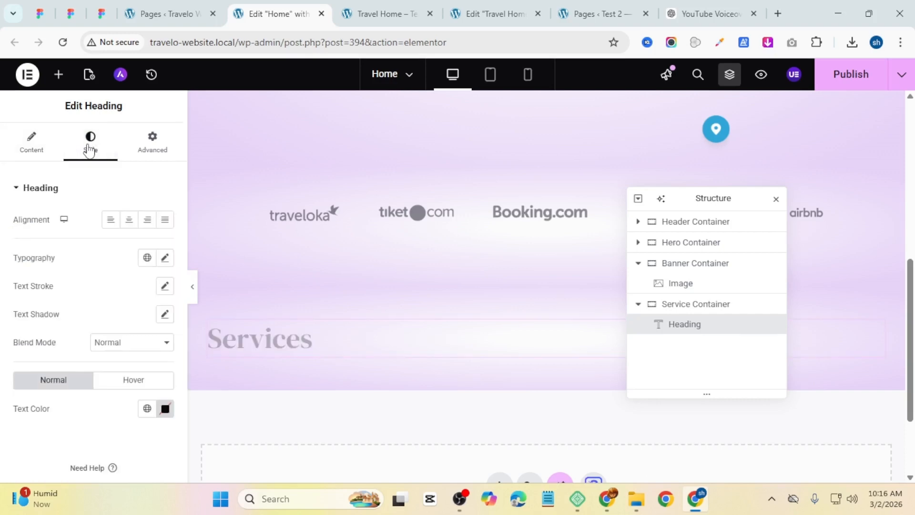
pyautogui.click(146, 260)
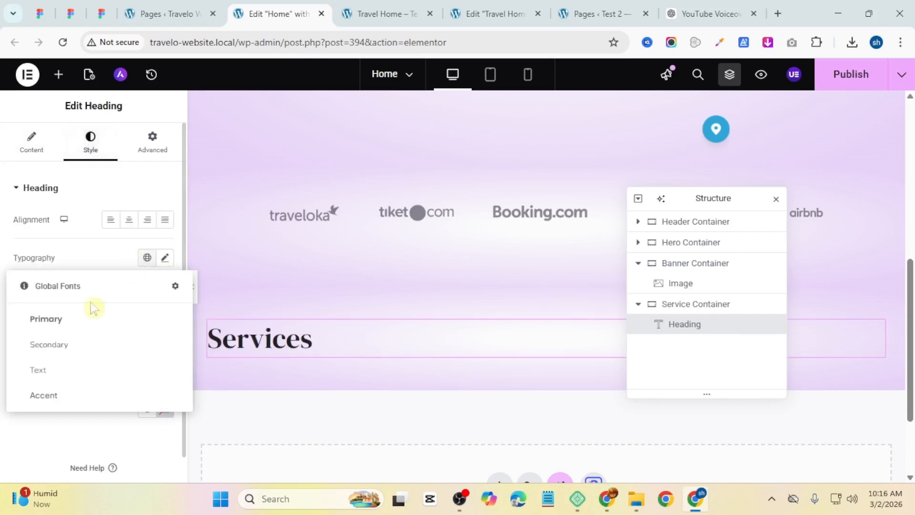
pyautogui.click(67, 326)
pyautogui.click(165, 258)
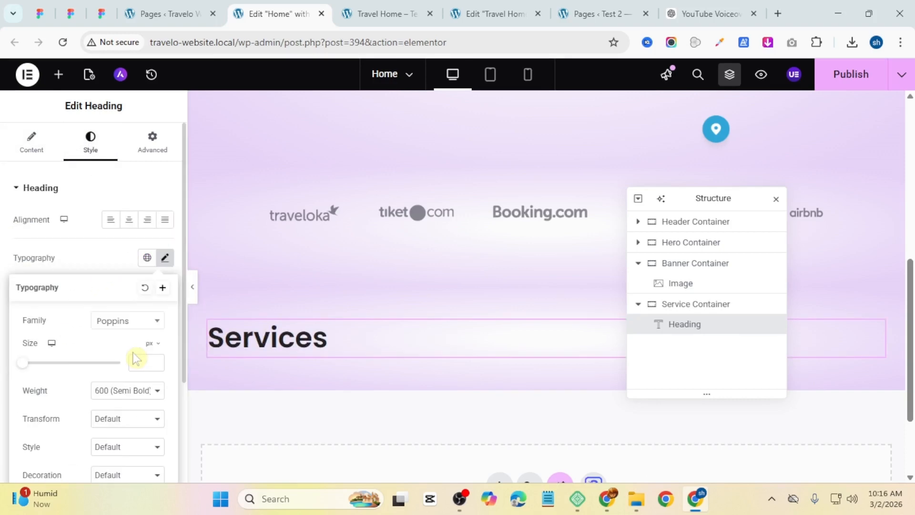
pyautogui.write('18')
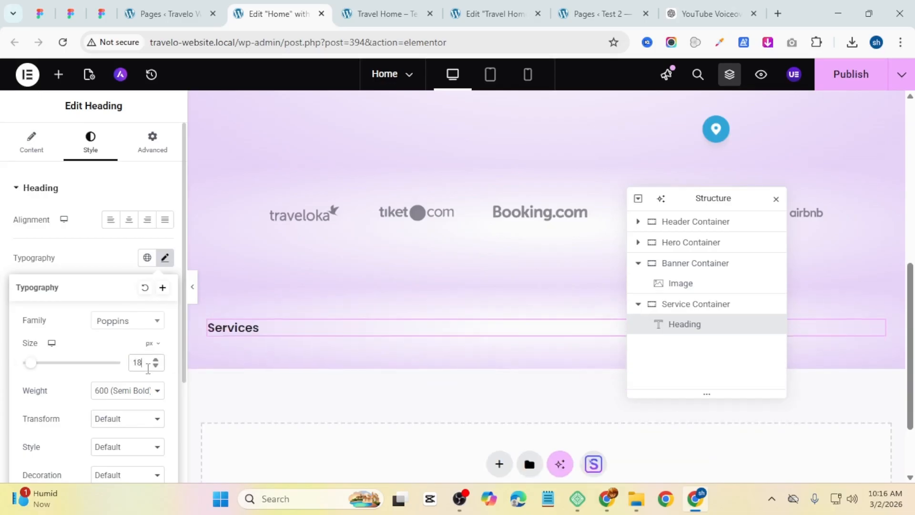
pyautogui.click(156, 361)
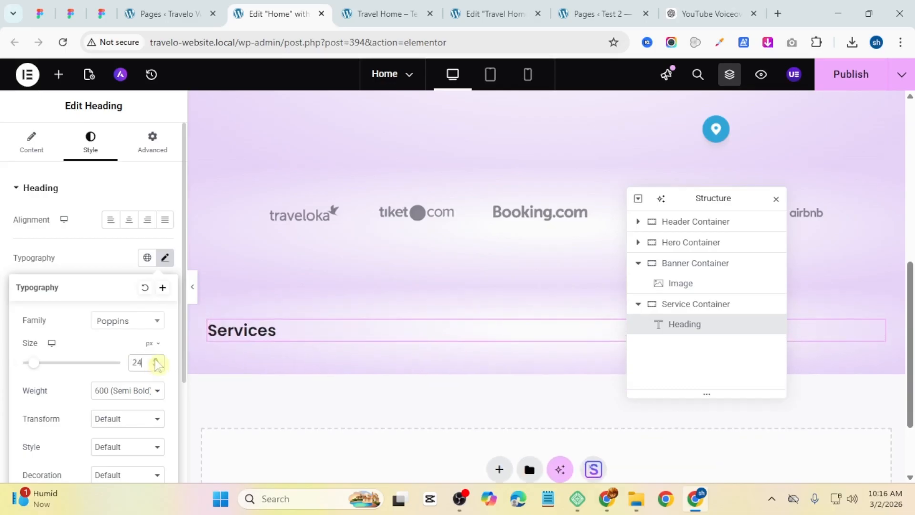
pyautogui.click(156, 365)
pyautogui.click(156, 366)
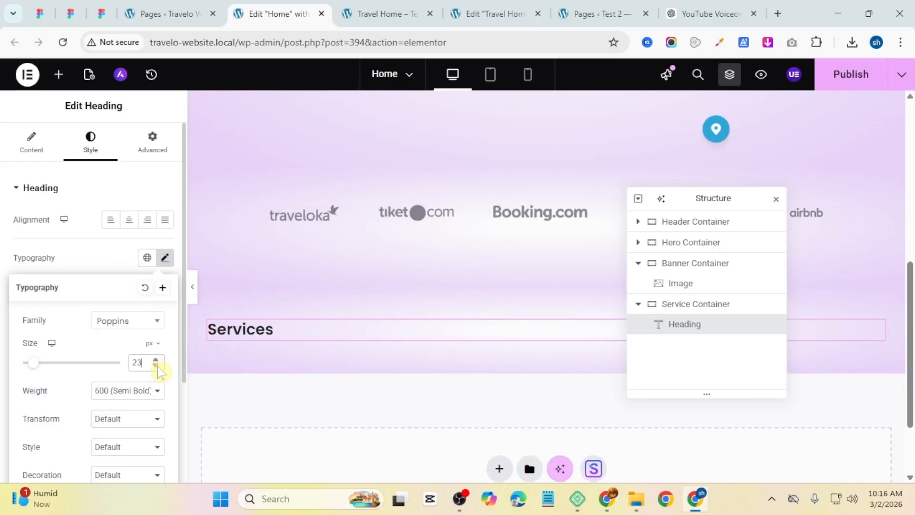
pyautogui.click(156, 361)
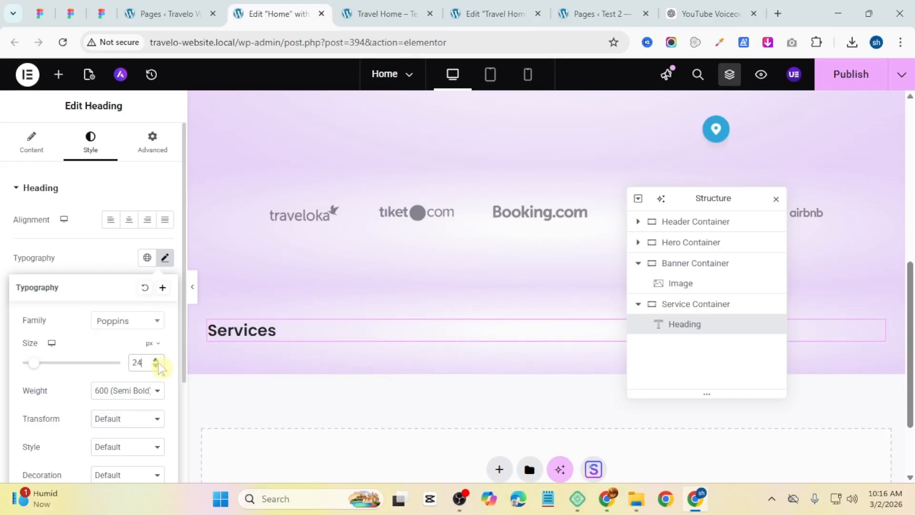
pyautogui.click(156, 360)
# Step: Set the heading's typography to 700 (Bold) weight, Uppercase transform and 3 px letter spacing
pyautogui.click(143, 392)
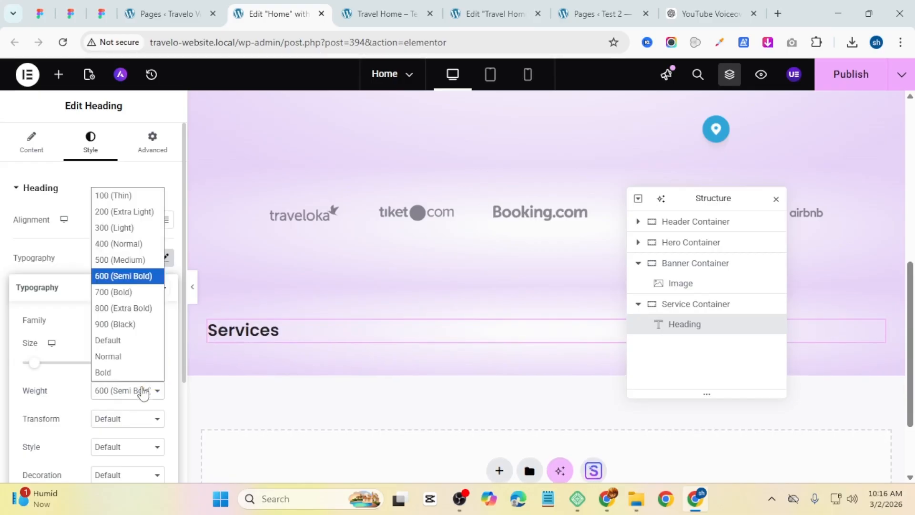
pyautogui.click(132, 292)
pyautogui.click(117, 419)
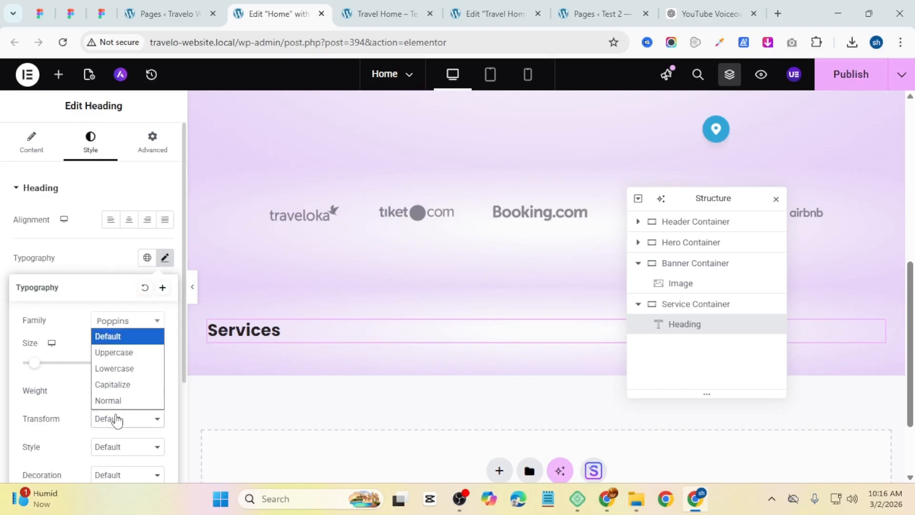
pyautogui.click(119, 352)
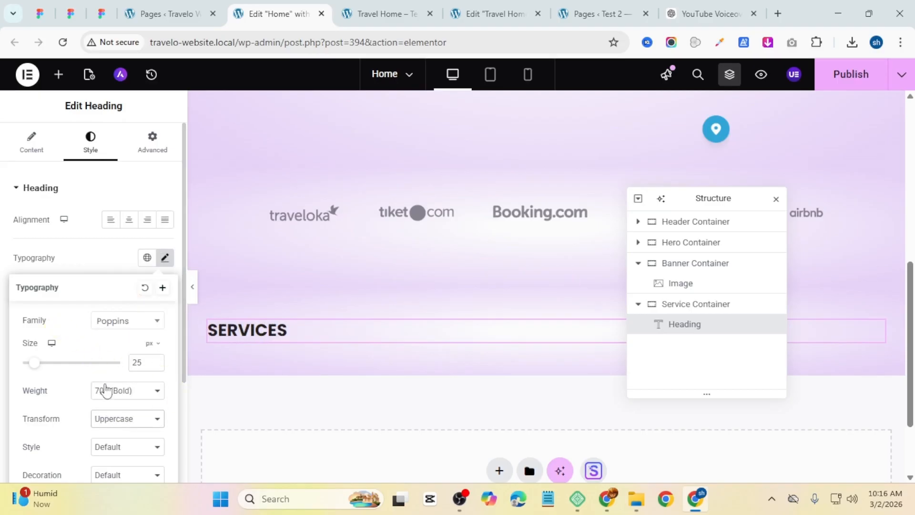
pyautogui.scroll(-3, 104, 388)
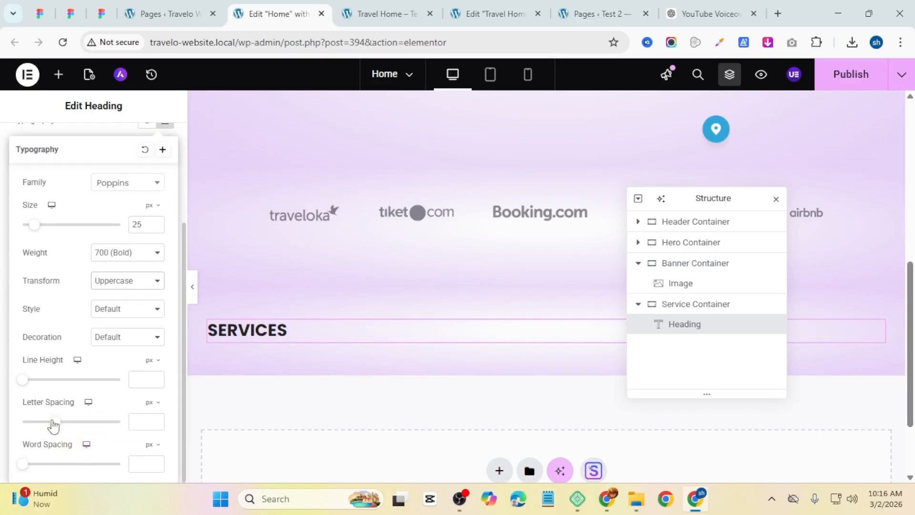
pyautogui.moveTo(53, 425); pyautogui.dragTo(78, 426)
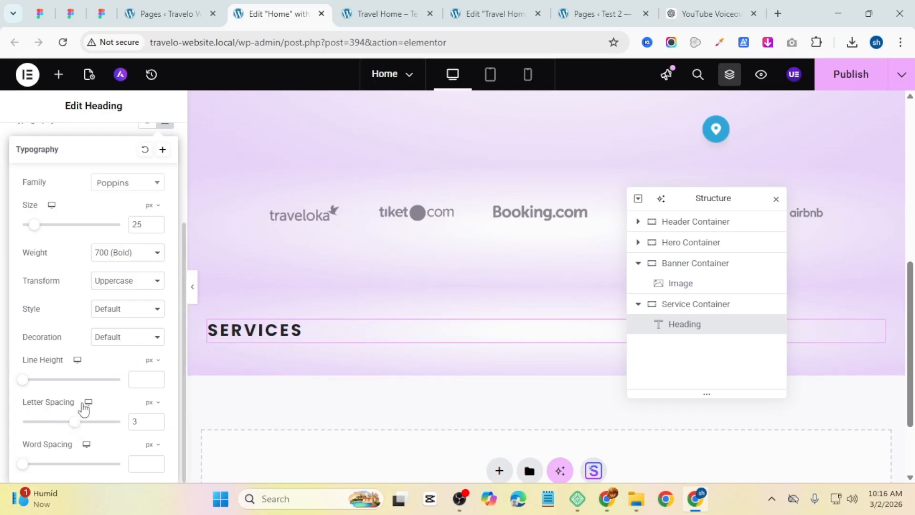
pyautogui.click(80, 133)
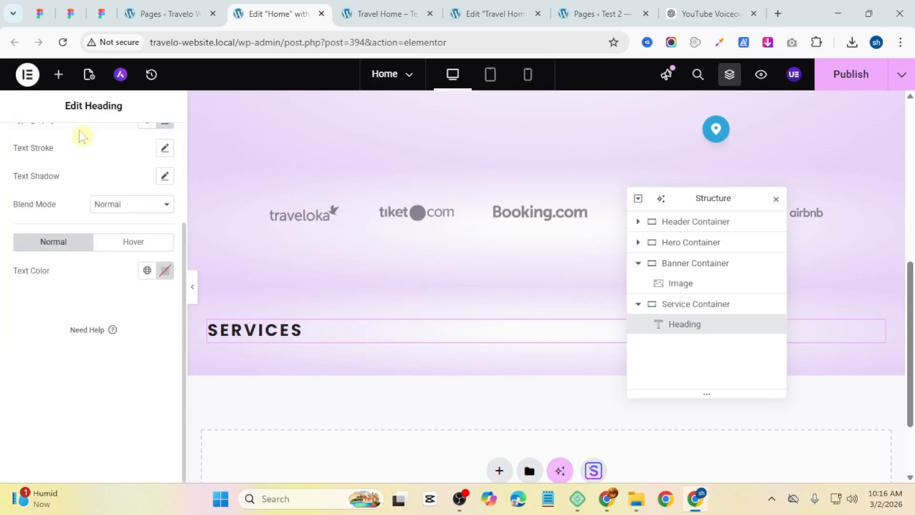
# Step: Set the Services heading's text color to #F411CF from the clipboard history
pyautogui.click(164, 270)
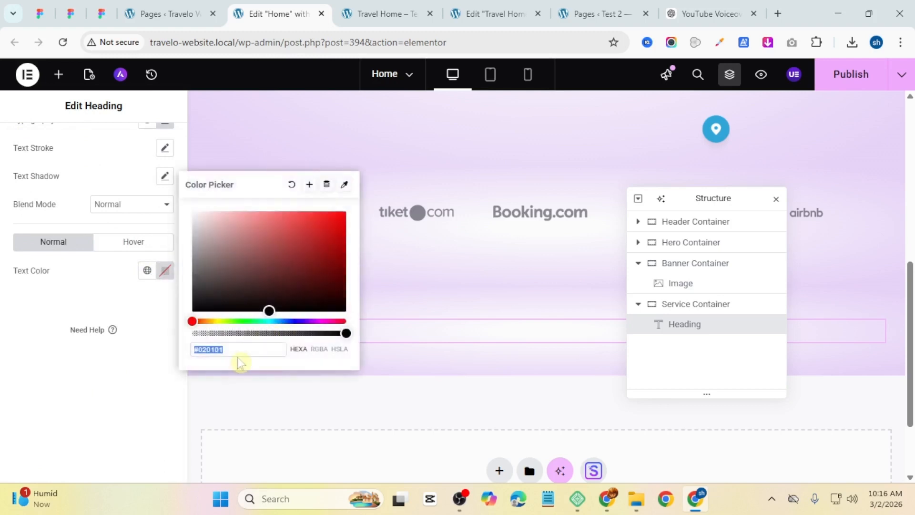
pyautogui.press('super+v')
pyautogui.scroll(-10, 241, 284)
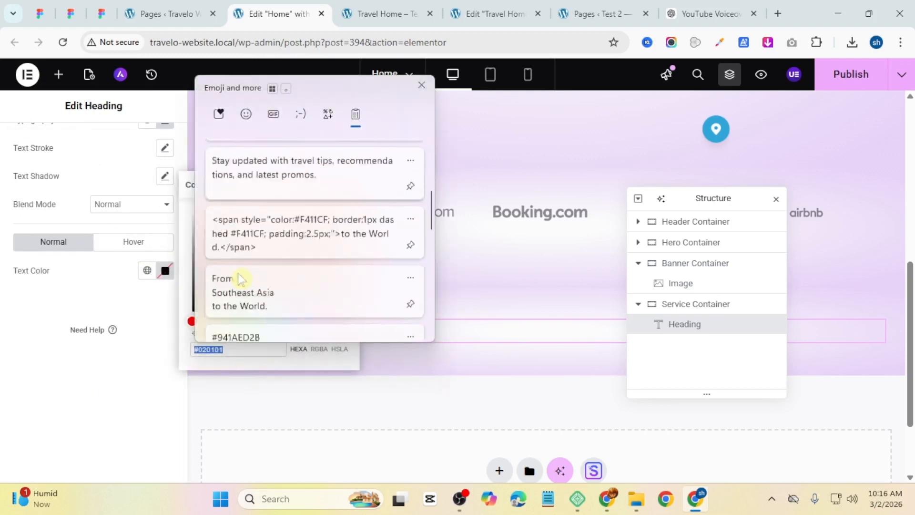
pyautogui.scroll(-3, 240, 282)
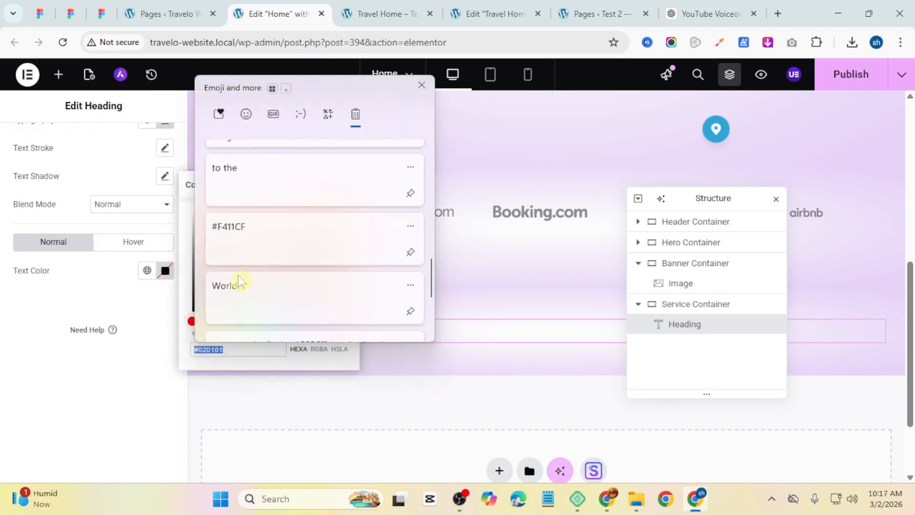
pyautogui.click(266, 235)
pyautogui.click(78, 404)
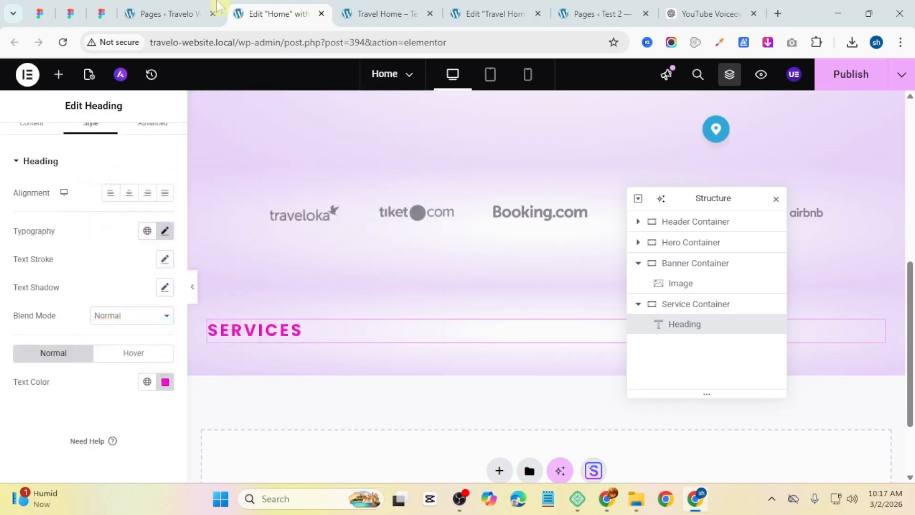
# Step: Compare the heading's typography settings with the Services heading and subtitle on the reference site
pyautogui.click(164, 230)
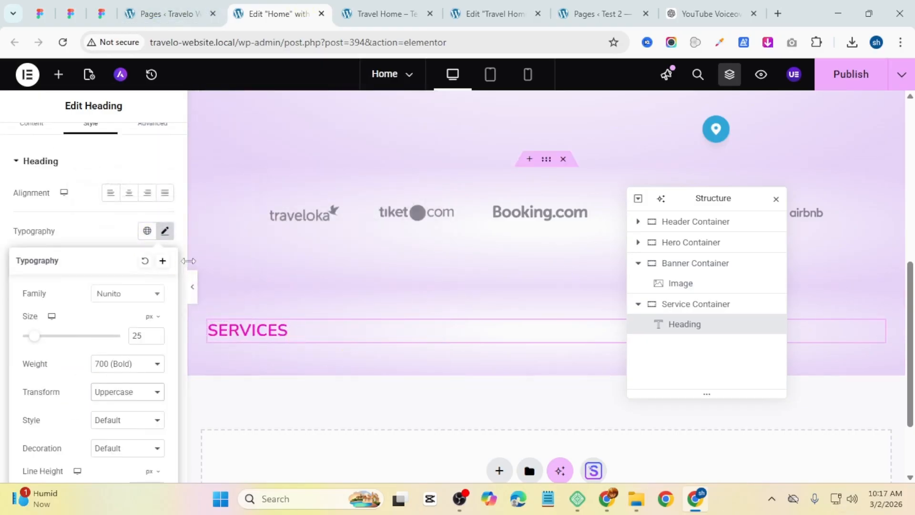
pyautogui.scroll(-3, 51, 334)
pyautogui.moveTo(68, 424); pyautogui.dragTo(78, 428)
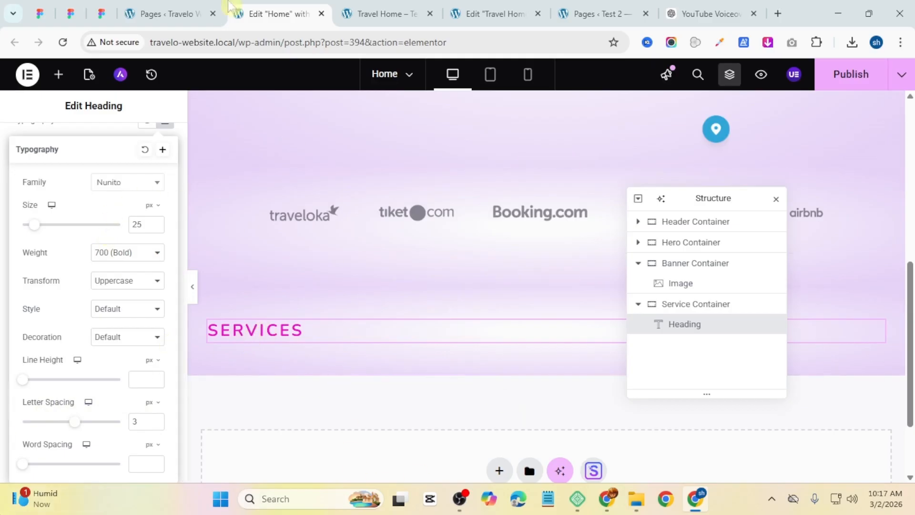
pyautogui.click(374, 13)
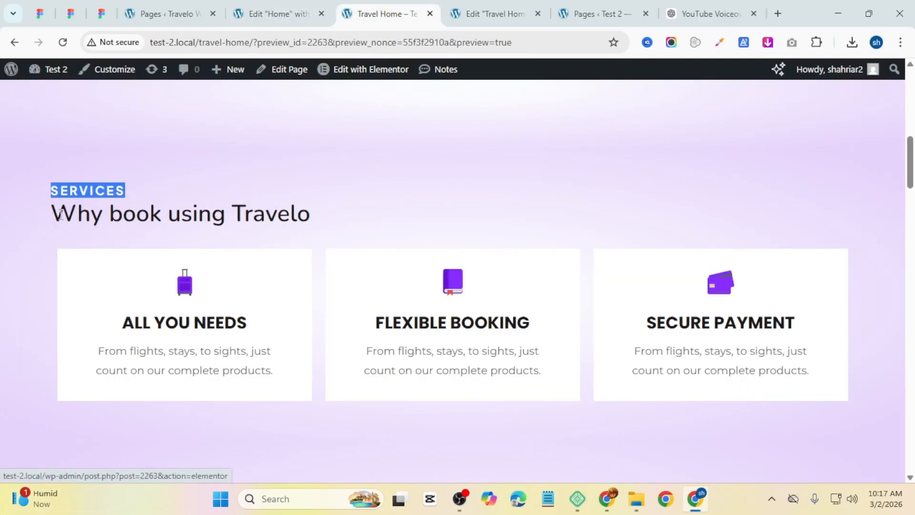
pyautogui.moveTo(53, 213); pyautogui.dragTo(311, 219)
pyautogui.rightClick(299, 213)
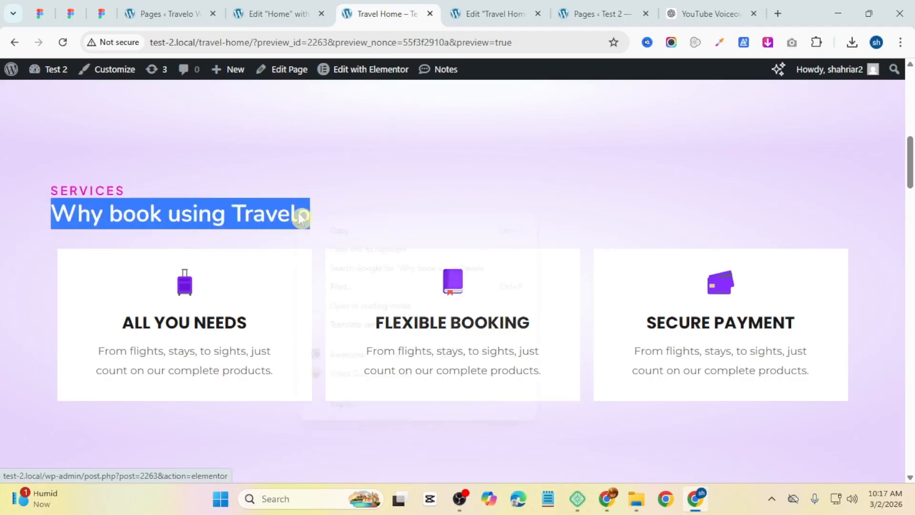
pyautogui.click(308, 9)
pyautogui.scroll(3, 522, 217)
pyautogui.scroll(5, 521, 218)
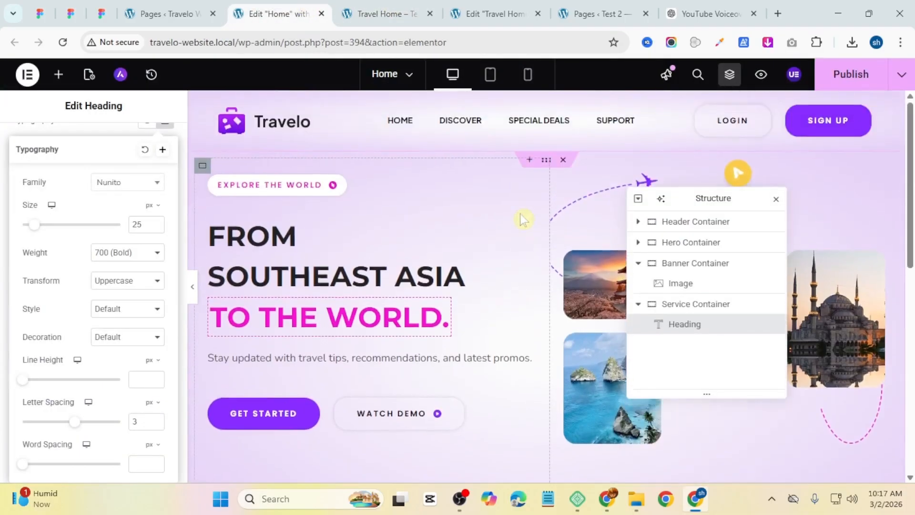
pyautogui.scroll(-9, 462, 235)
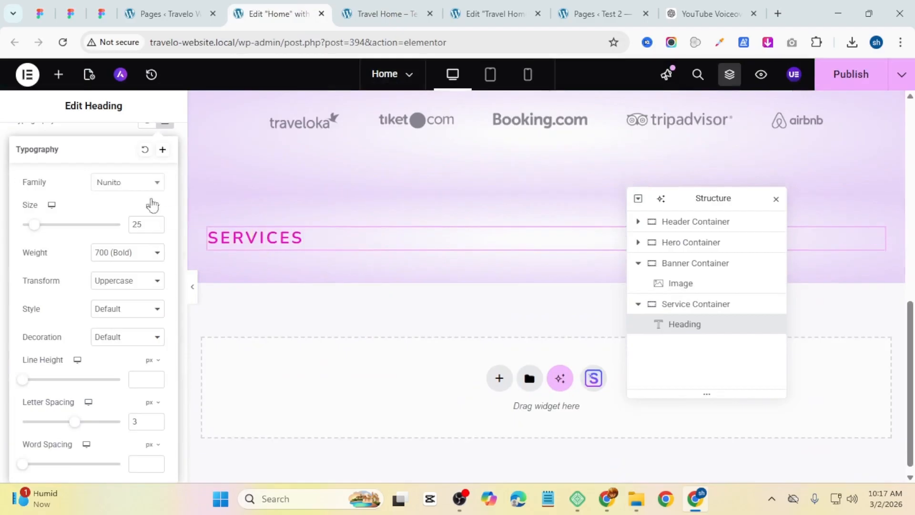
# Step: Add a second Heading widget below Services with the title Why book using Travelo
pyautogui.click(58, 74)
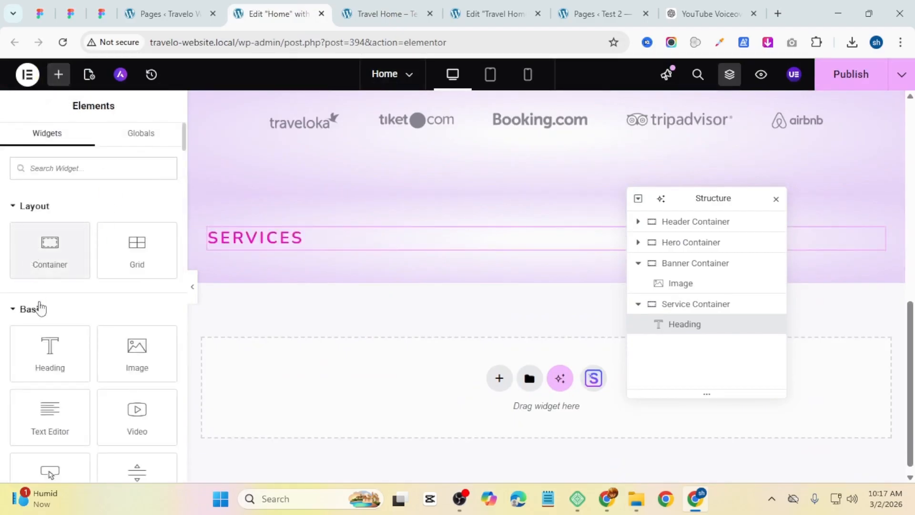
pyautogui.moveTo(47, 362); pyautogui.dragTo(267, 248)
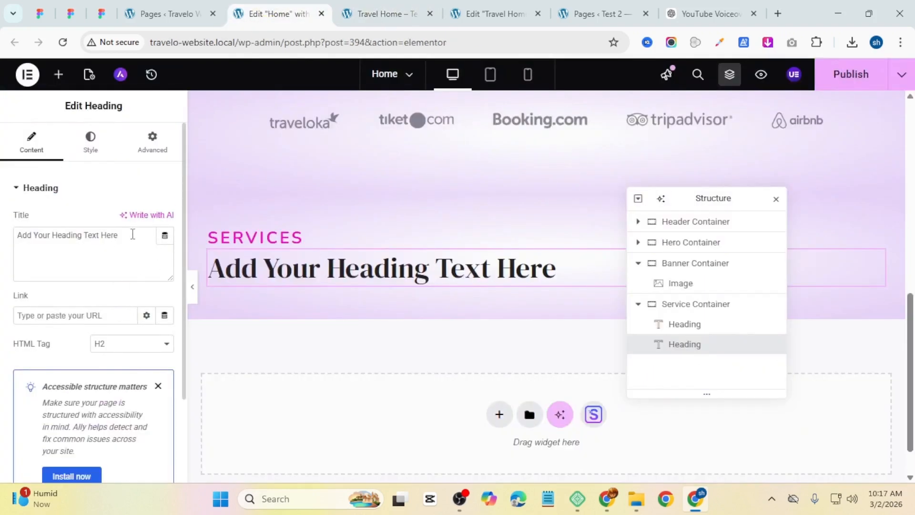
pyautogui.moveTo(133, 235); pyautogui.dragTo(3, 241)
pyautogui.write('Why book using Travelo')
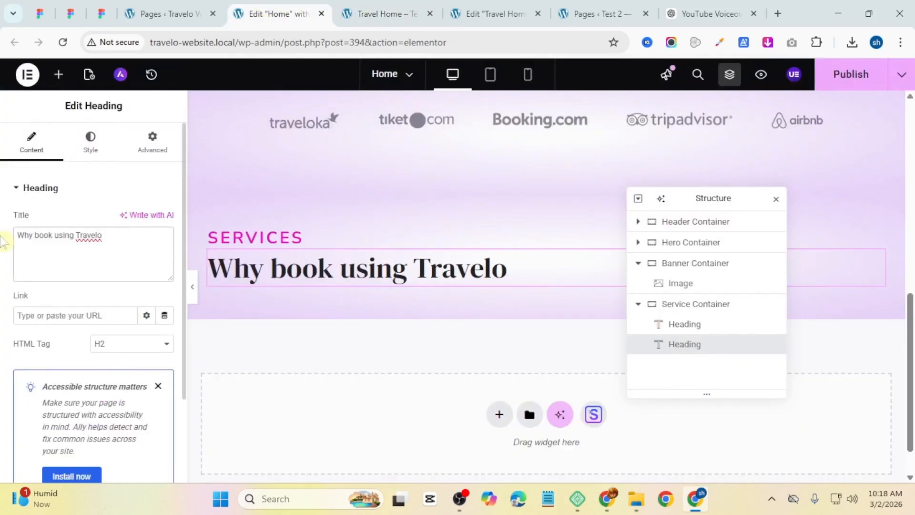
# Step: Apply the Text global font to the new heading and set its size to 35 px
pyautogui.click(90, 143)
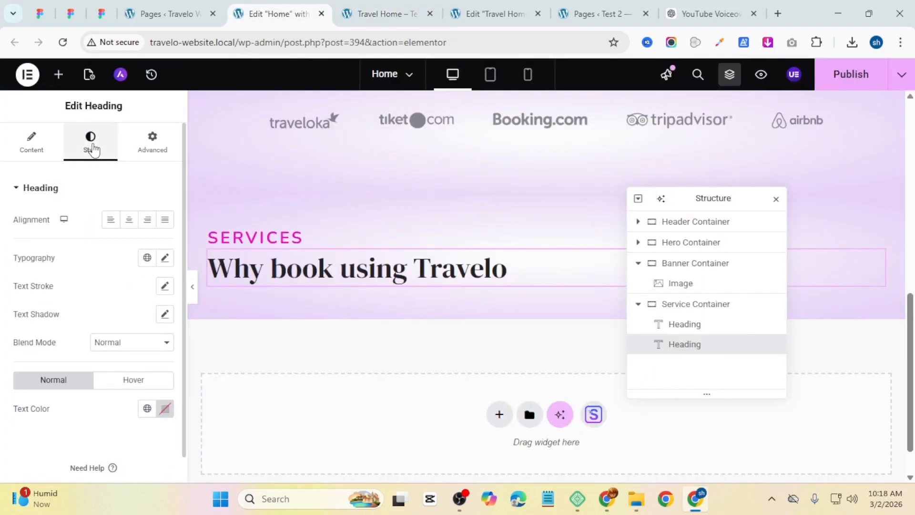
pyautogui.click(146, 258)
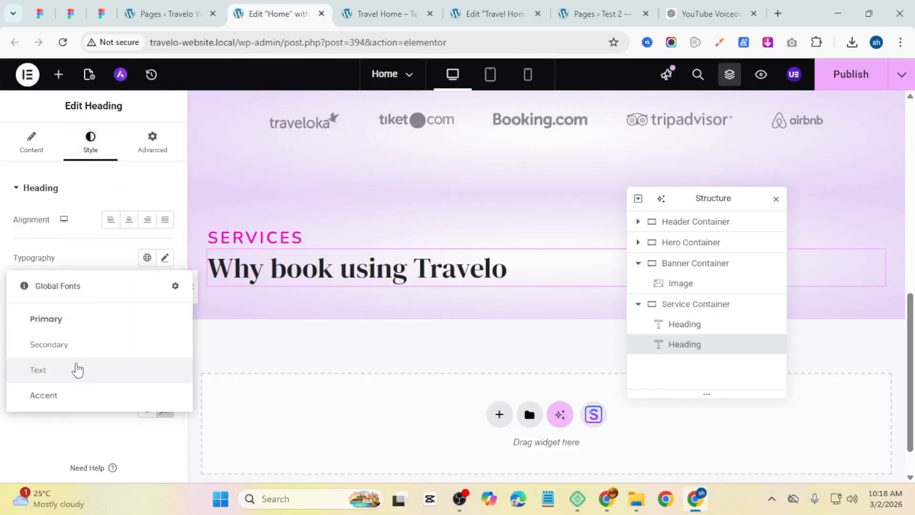
pyautogui.click(76, 369)
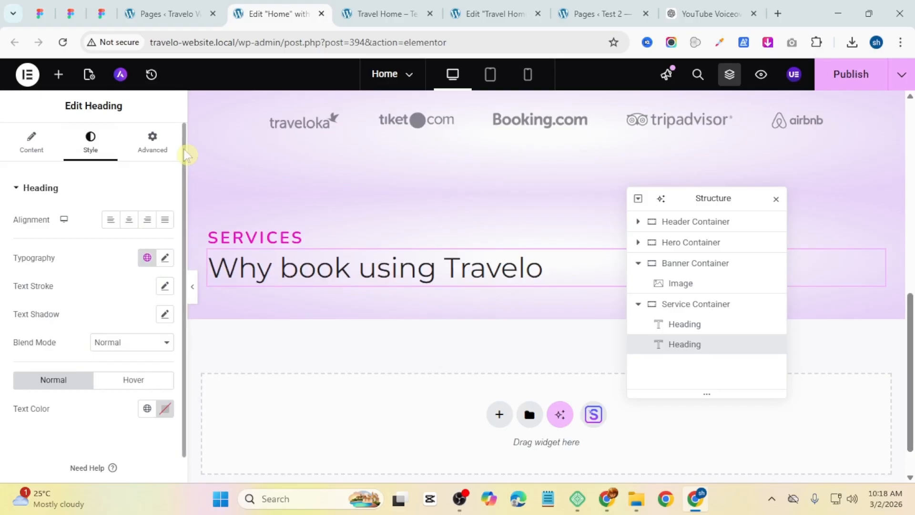
pyautogui.click(164, 257)
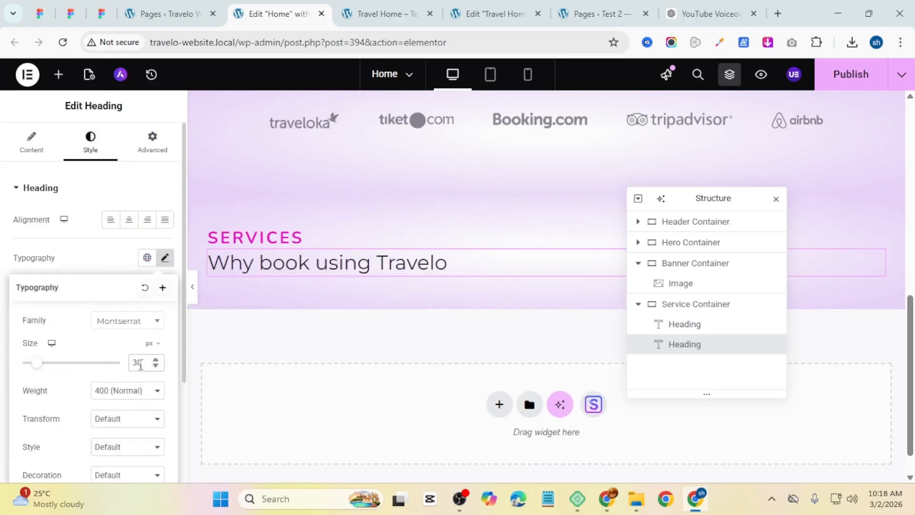
pyautogui.click(155, 360)
pyautogui.click(156, 360)
pyautogui.click(156, 360)
pyautogui.click(156, 359)
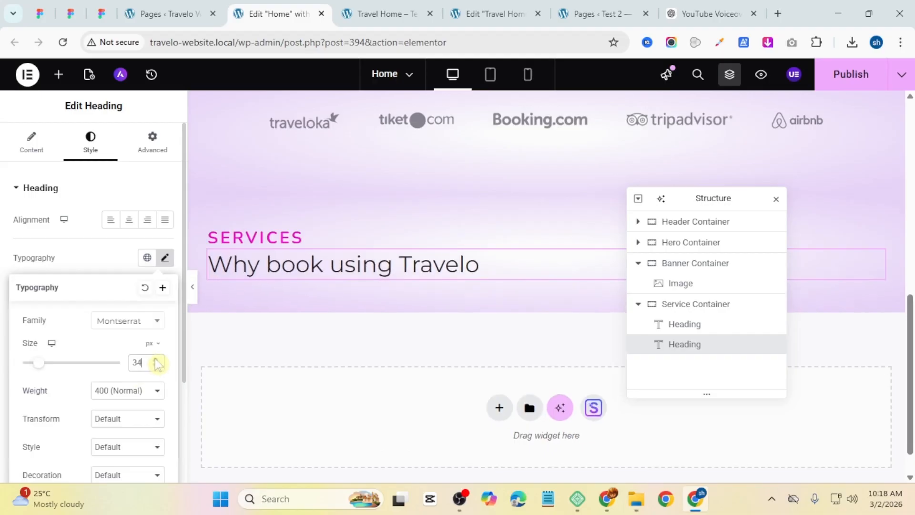
pyautogui.click(156, 360)
pyautogui.click(156, 360)
pyautogui.click(155, 360)
pyautogui.click(156, 365)
pyautogui.click(156, 365)
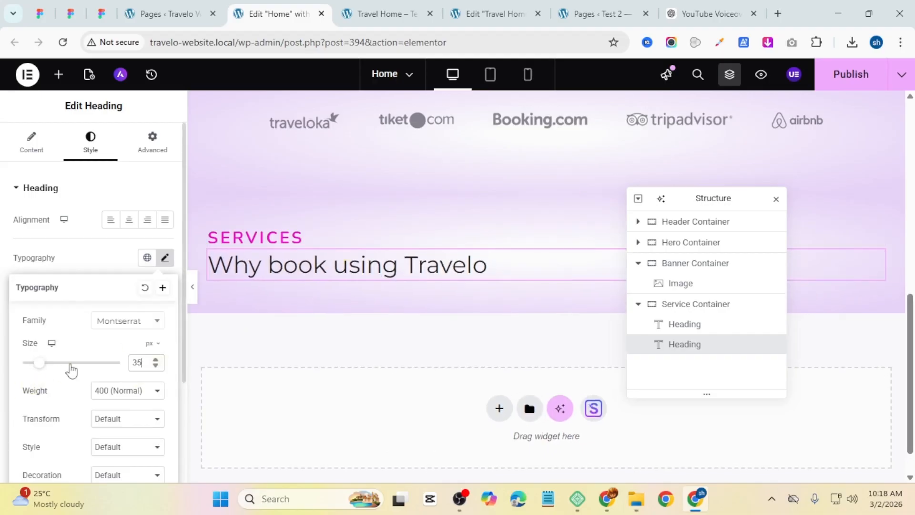
pyautogui.click(31, 142)
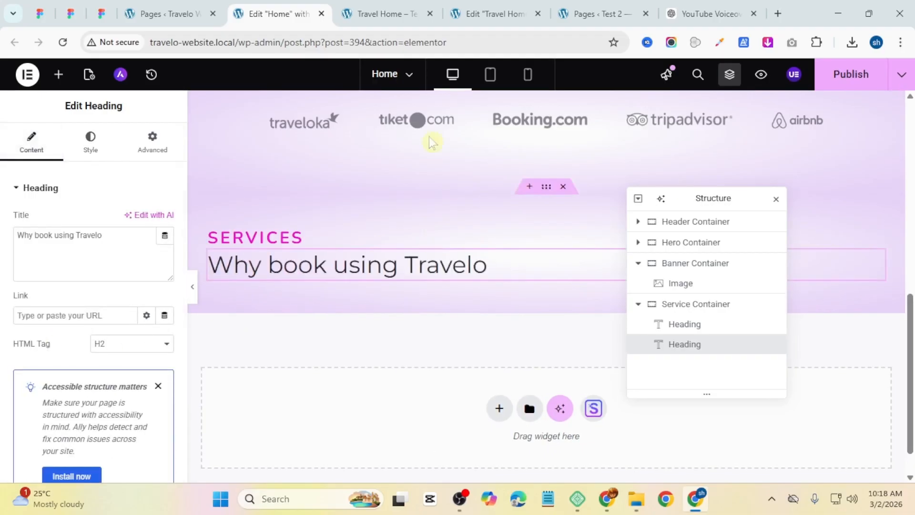
# Step: Add a Container below the headings in the Service Container and set its direction to row
pyautogui.click(385, 12)
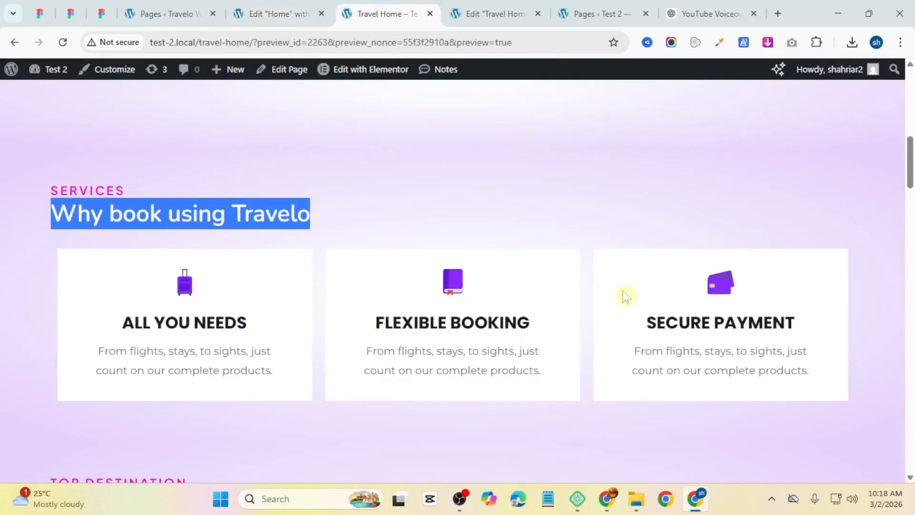
pyautogui.click(257, 9)
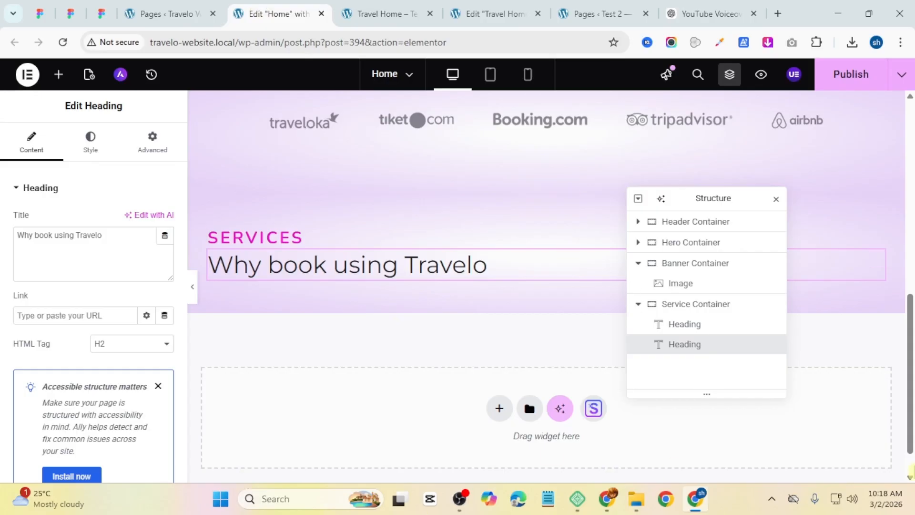
pyautogui.click(58, 74)
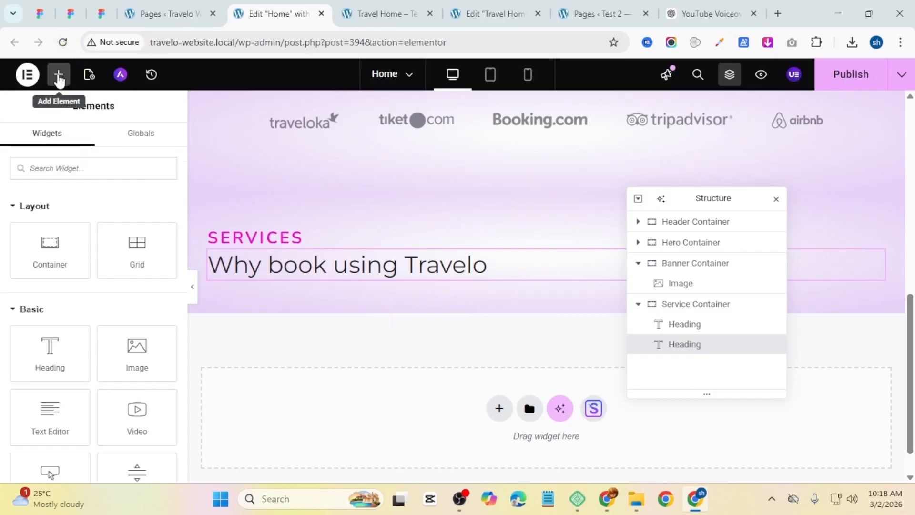
pyautogui.moveTo(64, 255); pyautogui.dragTo(290, 277)
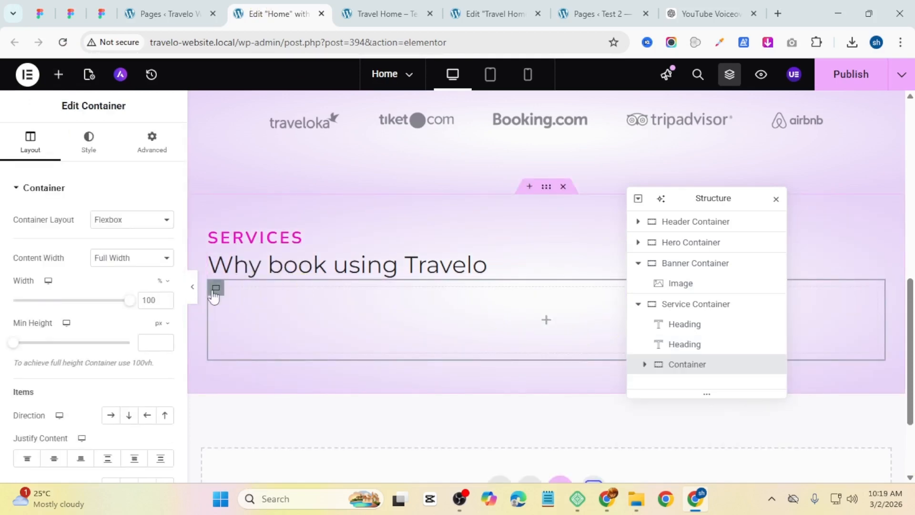
pyautogui.click(111, 417)
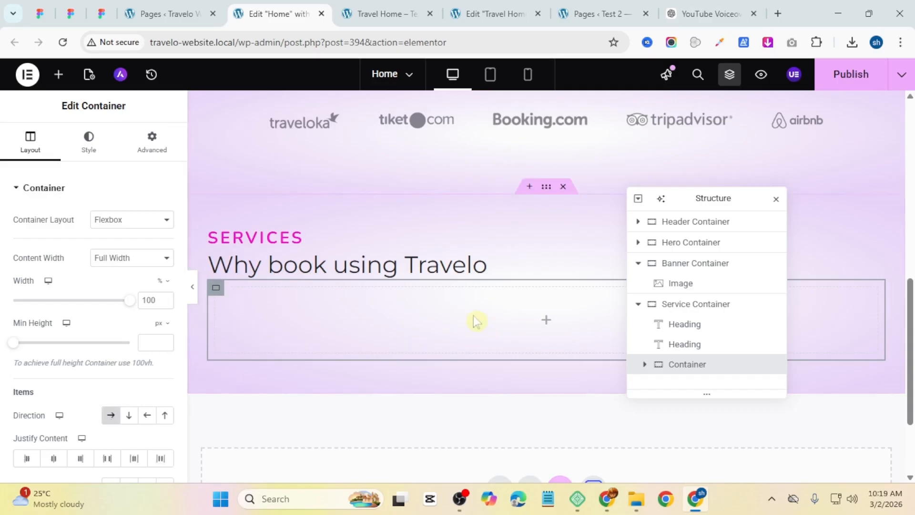
# Step: Check the reference service cards and add a top margin to the new container
pyautogui.click(377, 13)
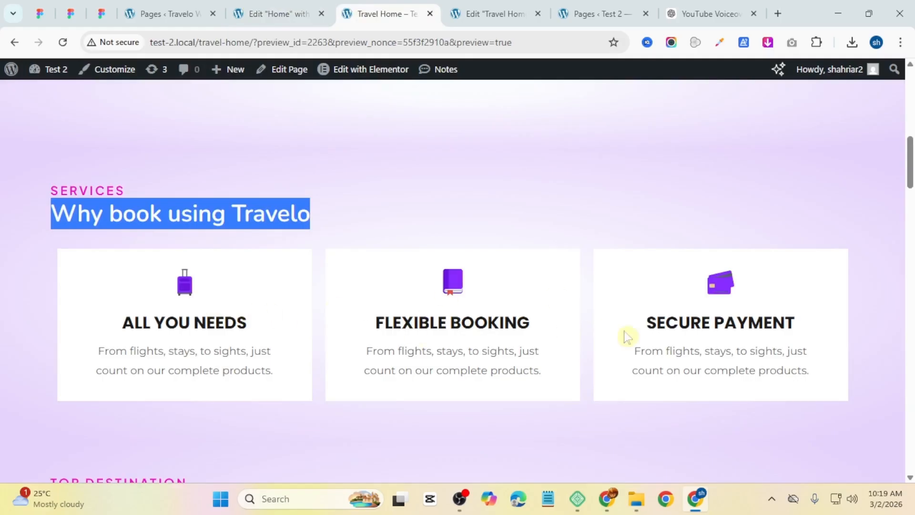
pyautogui.click(279, 12)
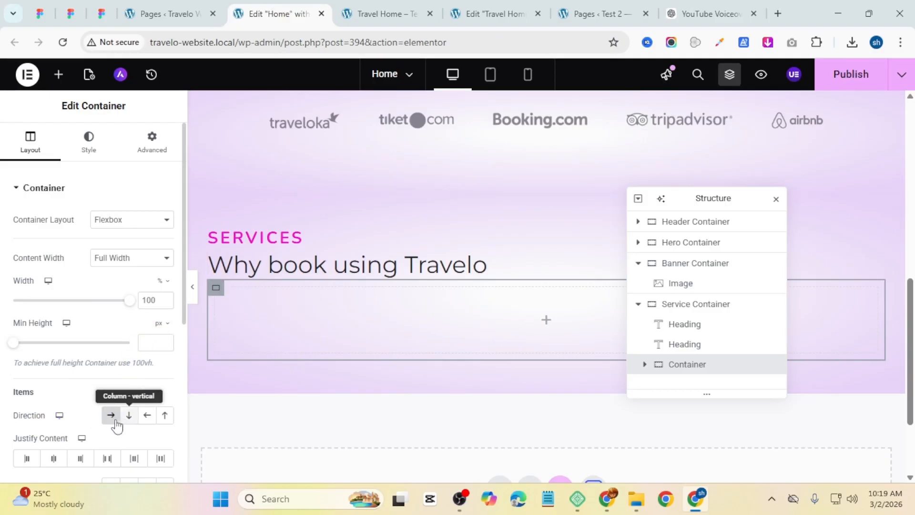
pyautogui.scroll(-3, 85, 350)
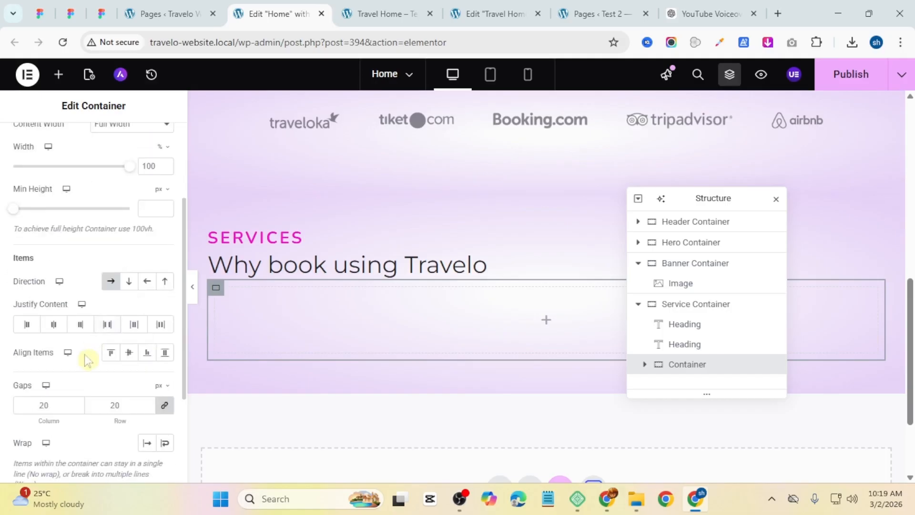
pyautogui.scroll(3, 85, 354)
pyautogui.click(149, 152)
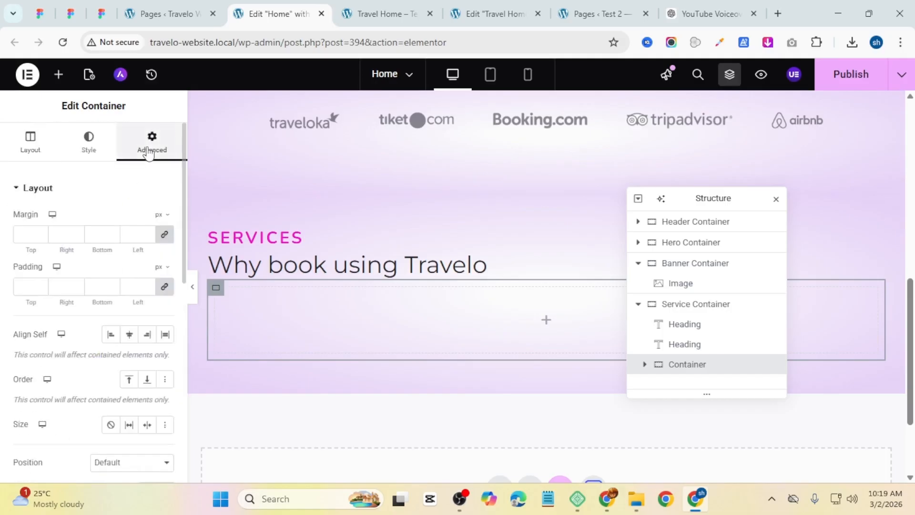
pyautogui.click(20, 235)
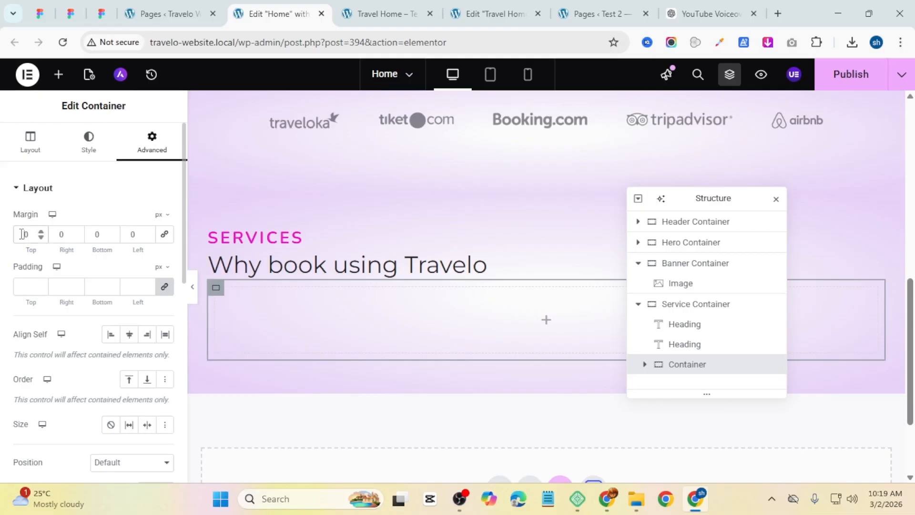
pyautogui.write('2')
# Step: Search for icon widgets and place an Icon Box inside the new container
pyautogui.click(540, 338)
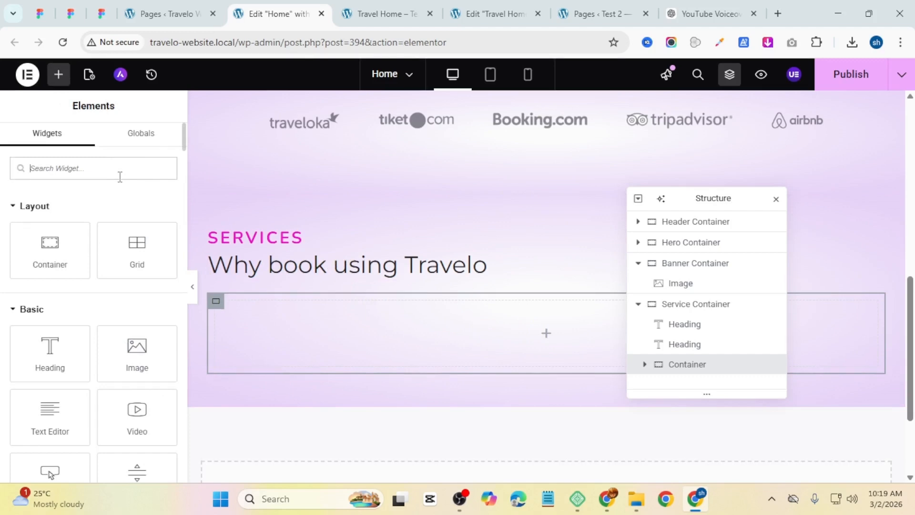
pyautogui.write('icon')
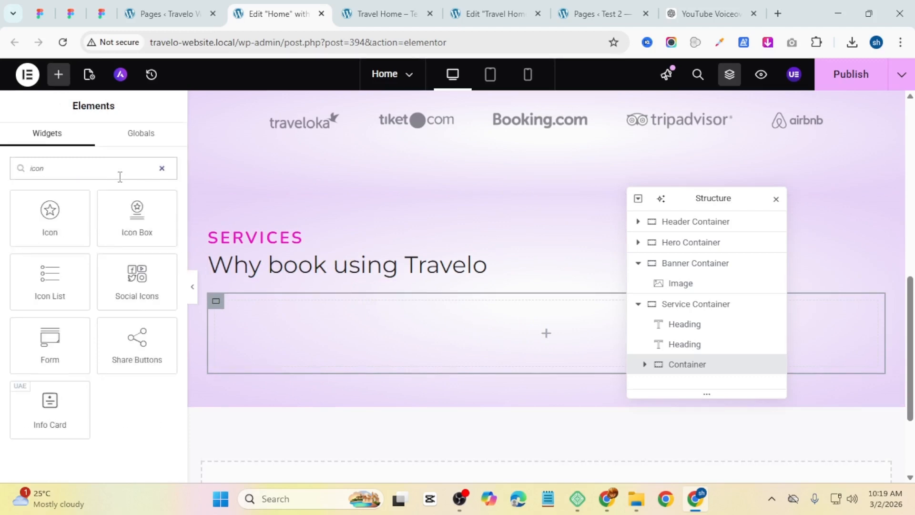
pyautogui.moveTo(127, 212); pyautogui.dragTo(441, 351)
# Step: Duplicate the Icon Box twice to make three service boxes in a row
pyautogui.rightClick(436, 343)
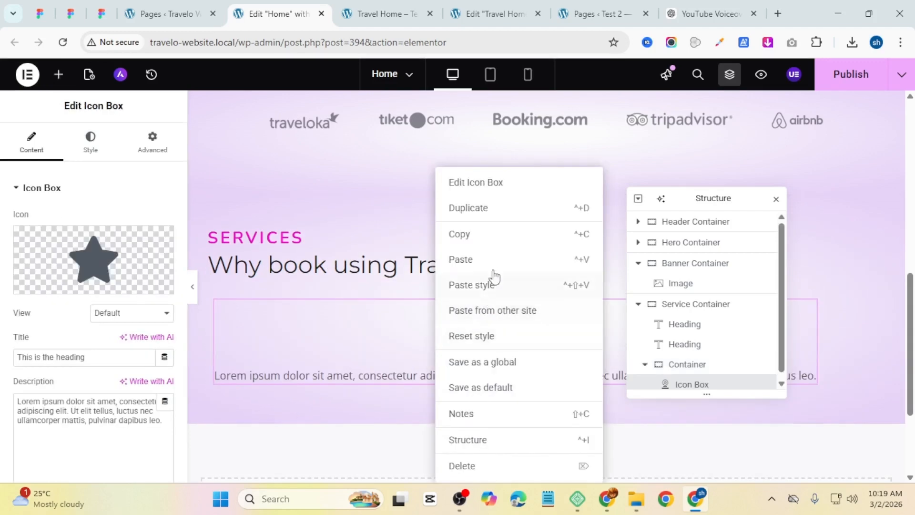
pyautogui.click(490, 208)
pyautogui.hotkey('ctrl', 'd')
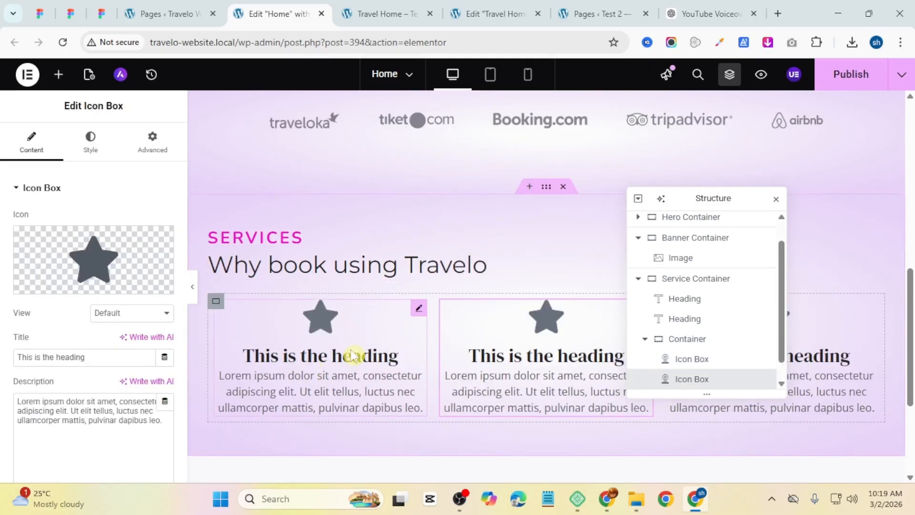
pyautogui.click(298, 364)
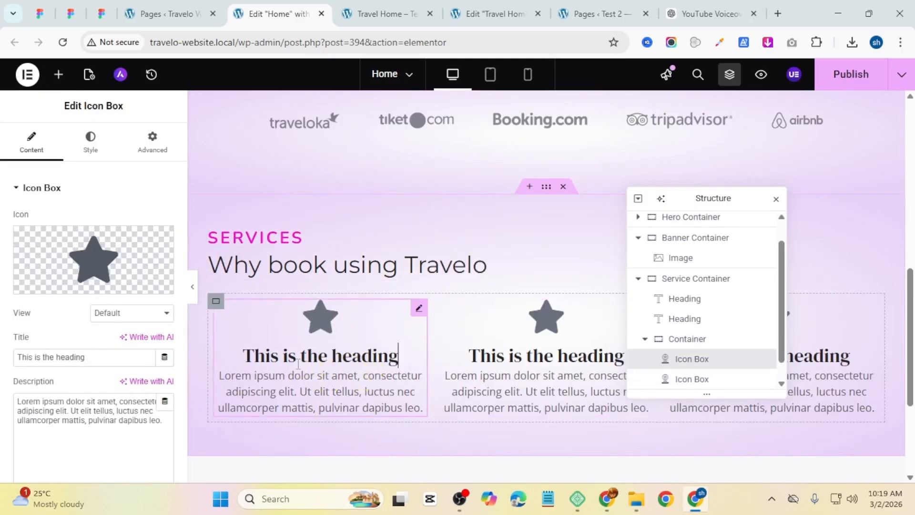
# Step: Replace the first icon box's icon with the purple suitcase SVG from the media library
pyautogui.click(138, 265)
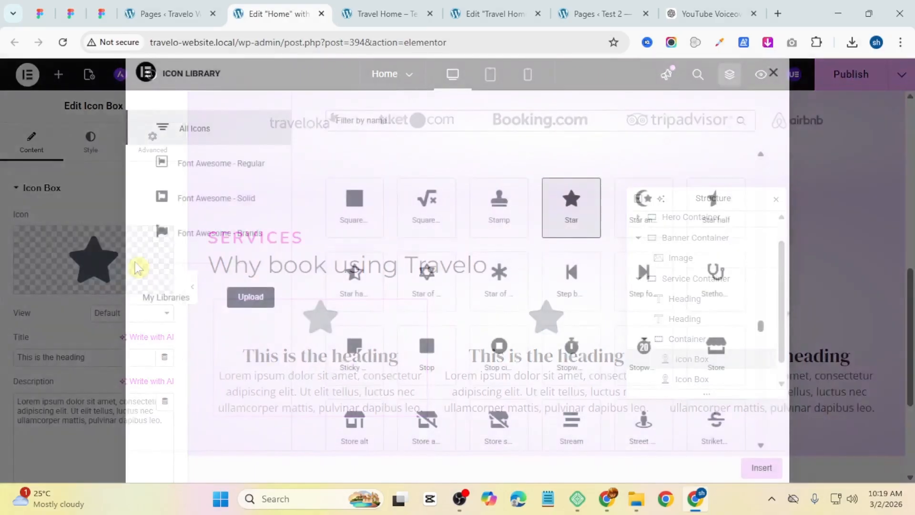
pyautogui.click(773, 72)
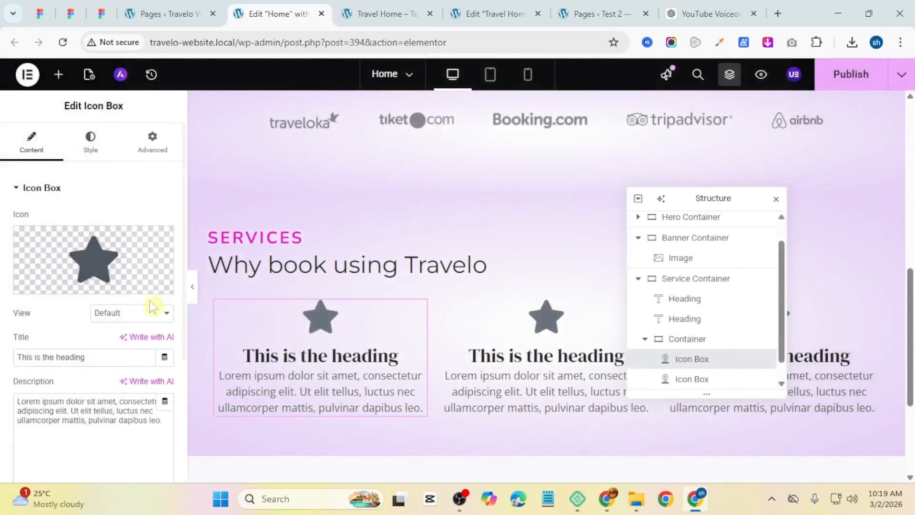
pyautogui.click(114, 292)
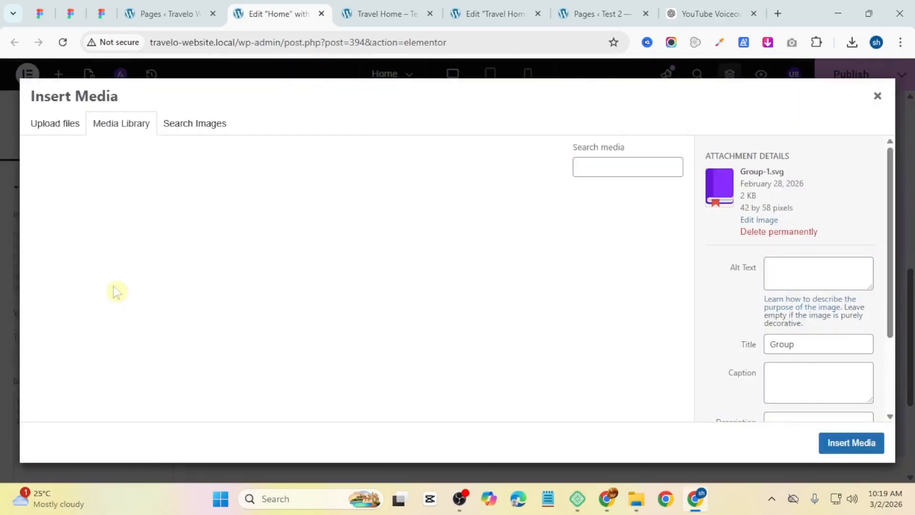
pyautogui.click(262, 228)
pyautogui.click(72, 232)
pyautogui.click(851, 443)
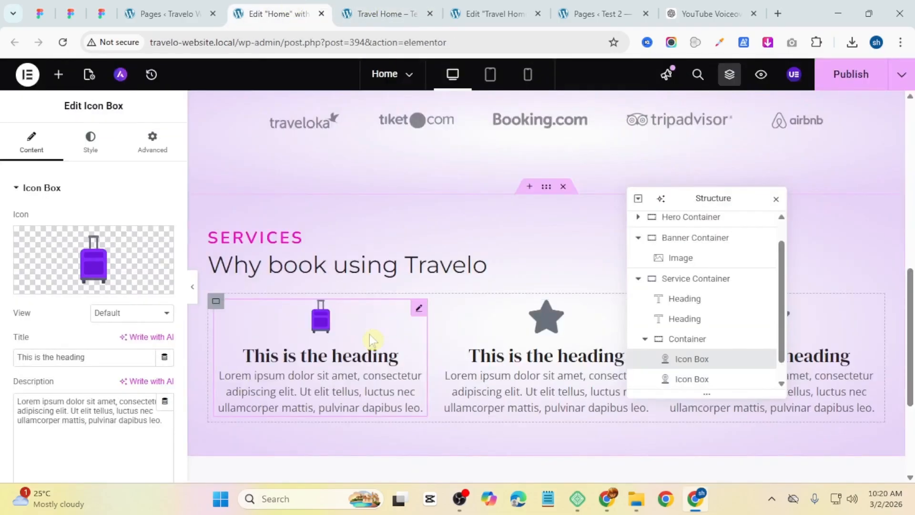
# Step: Copy the heading "All You Needs" and its description text from the reference page into the first icon box
pyautogui.hotkey('ctrl', 'Tab')
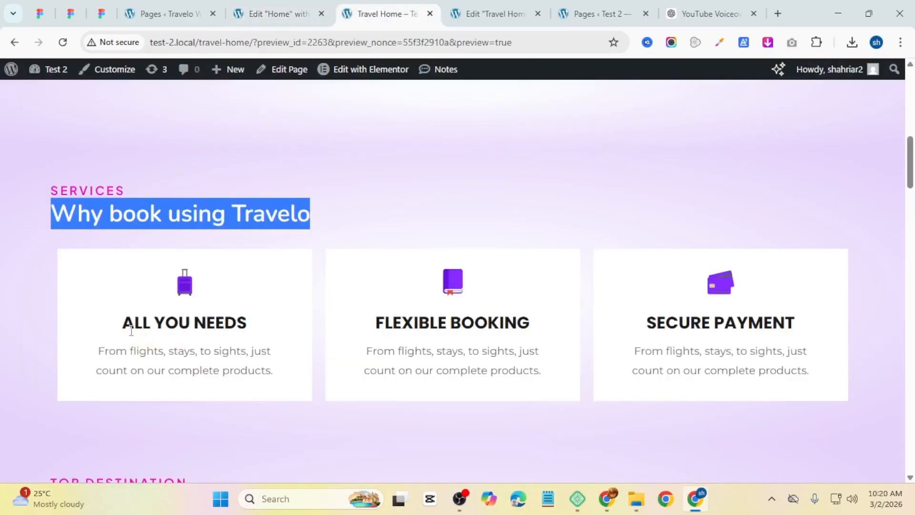
pyautogui.moveTo(125, 324); pyautogui.dragTo(282, 319)
pyautogui.hotkey('ctrl', 'shift', 'Tab')
pyautogui.hotkey('ctrl', 'Tab')
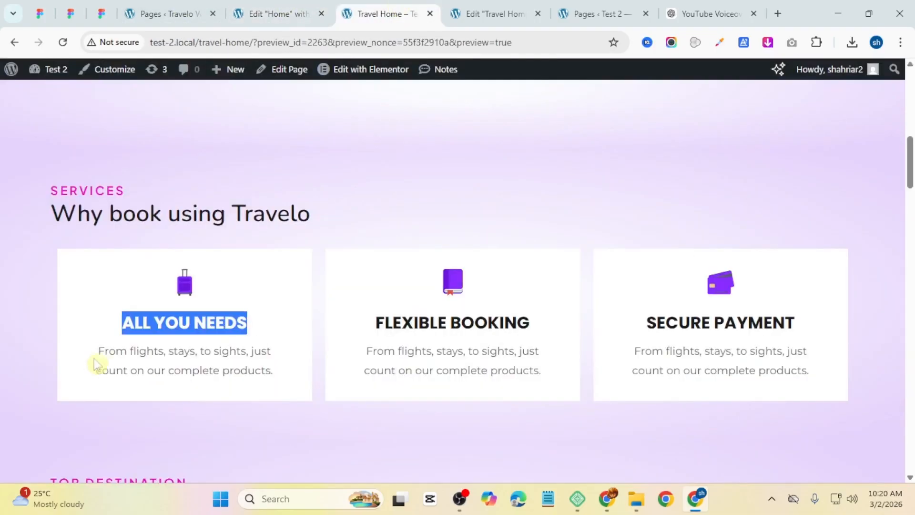
pyautogui.moveTo(97, 352); pyautogui.dragTo(275, 377)
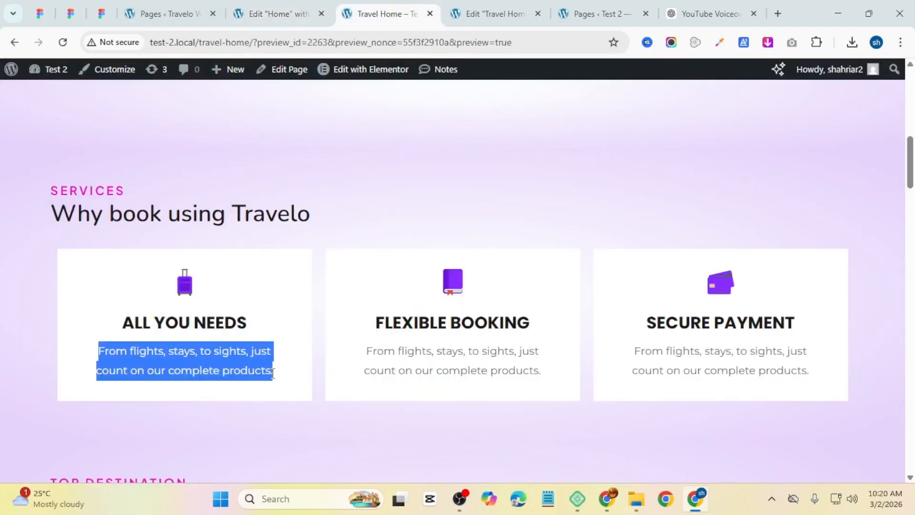
pyautogui.hotkey('ctrl', 'c')
pyautogui.hotkey('ctrl', 'shift', 'Tab')
pyautogui.hotkey('ctrl', 'v')
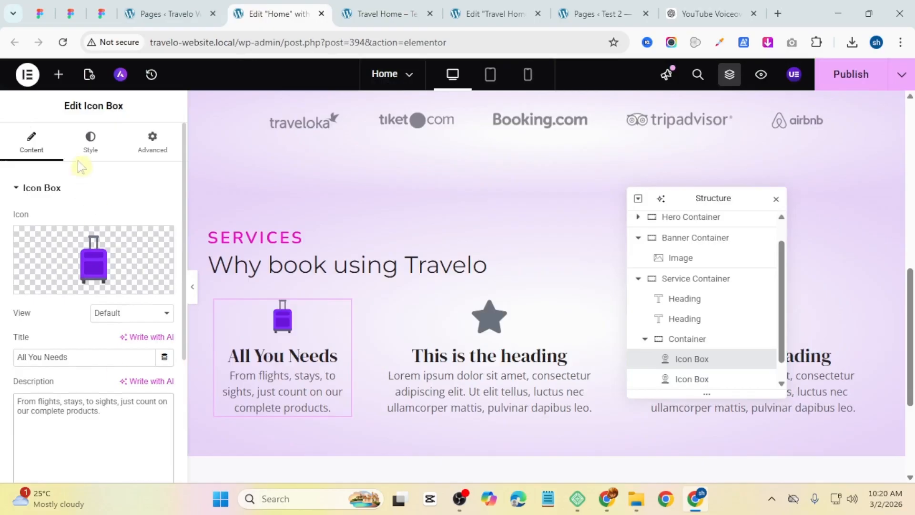
# Step: Set the icon box's icon spacing to 25 px and content spacing to 10 px
pyautogui.click(90, 141)
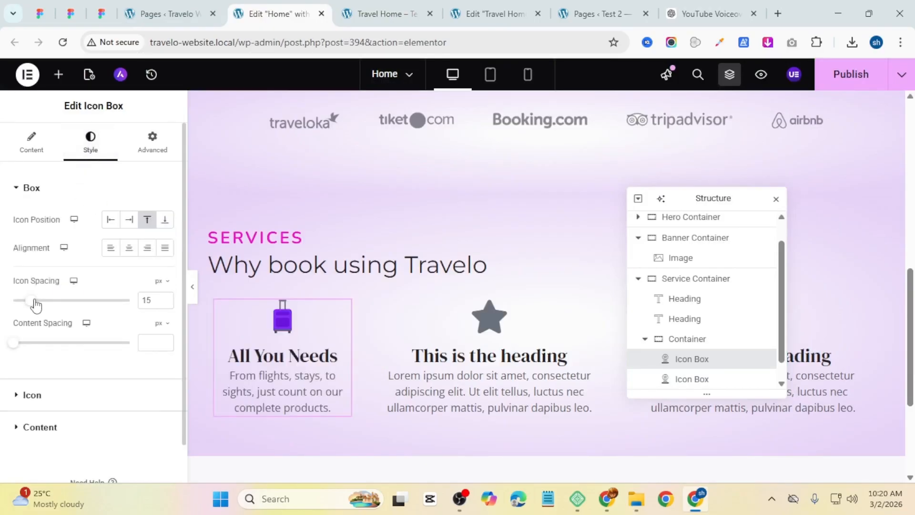
pyautogui.moveTo(34, 301); pyautogui.dragTo(42, 302)
pyautogui.scroll(-1, 65, 359)
pyautogui.click(65, 358)
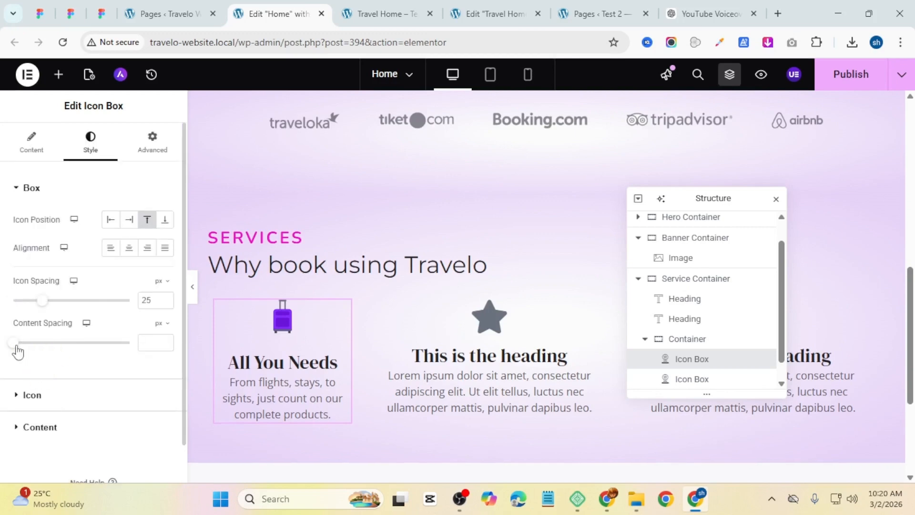
pyautogui.moveTo(18, 350); pyautogui.dragTo(29, 350)
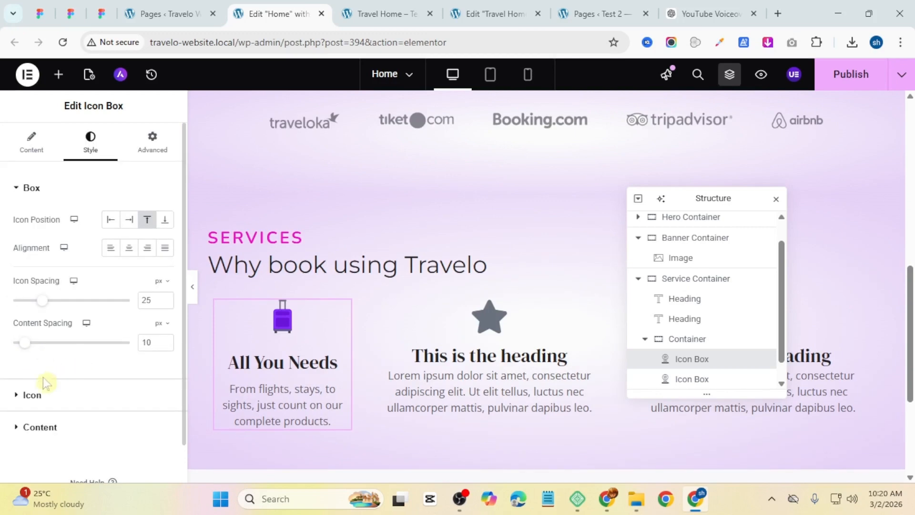
# Step: Set the icon size to 40 px
pyautogui.click(40, 399)
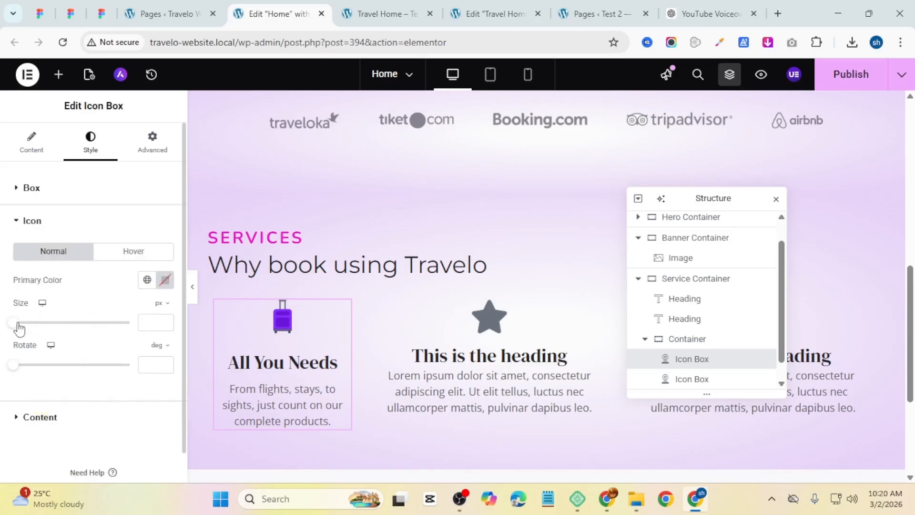
pyautogui.moveTo(18, 328); pyautogui.dragTo(34, 327)
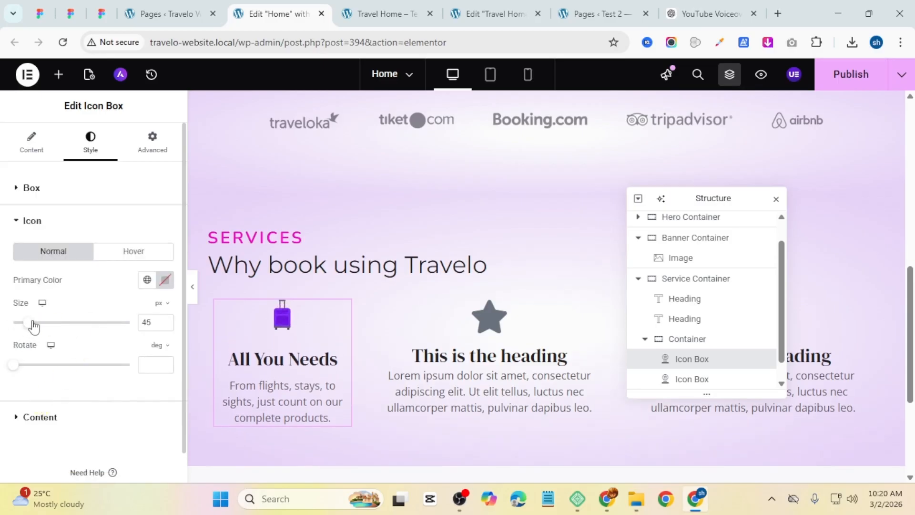
# Step: Set the title typography to Poppins, weight 500 (Medium), uppercase transform and size 20 px
pyautogui.click(41, 417)
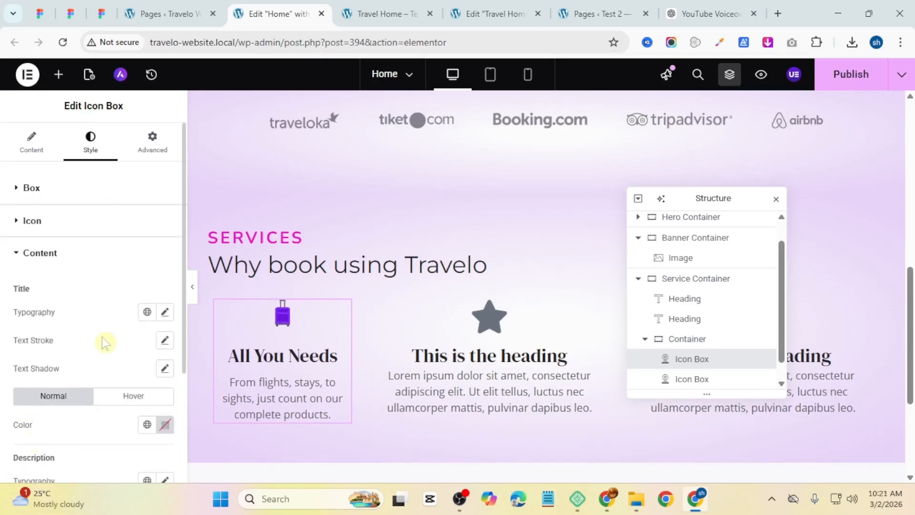
pyautogui.click(147, 312)
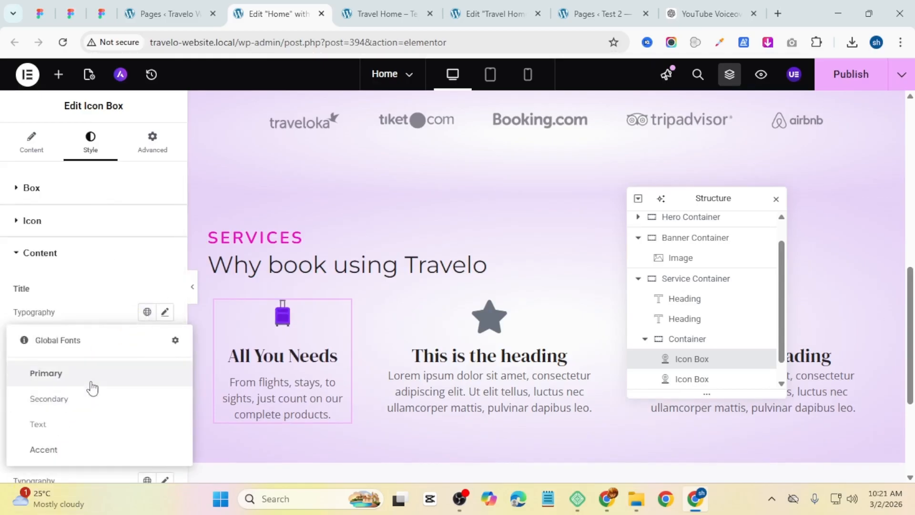
pyautogui.click(90, 384)
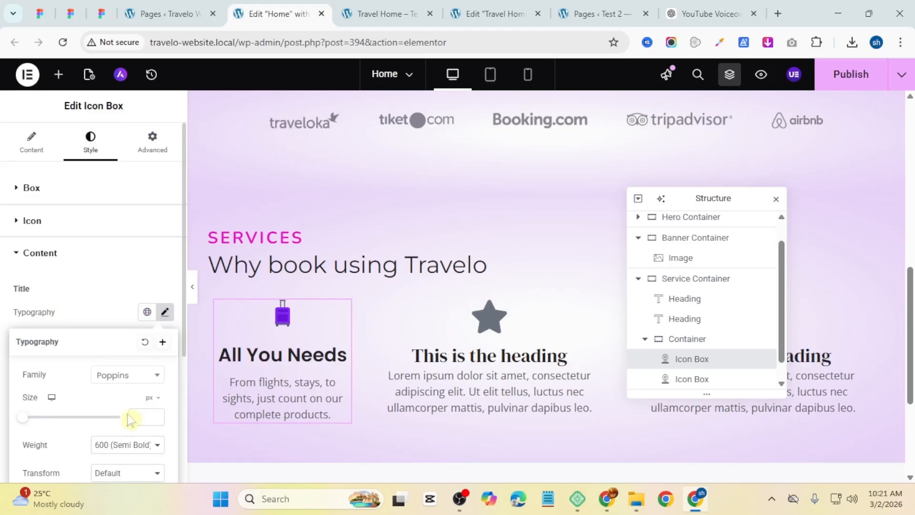
pyautogui.click(130, 444)
pyautogui.click(138, 317)
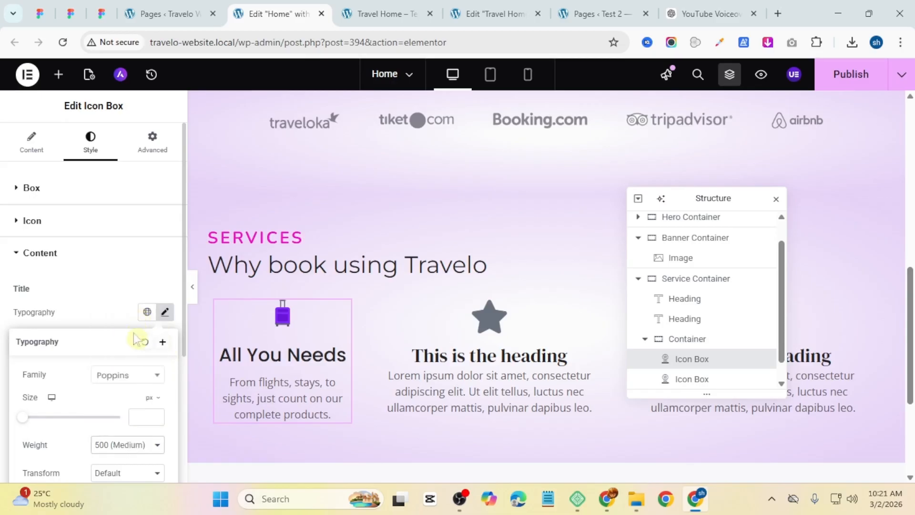
pyautogui.scroll(-3, 126, 370)
pyautogui.click(126, 338)
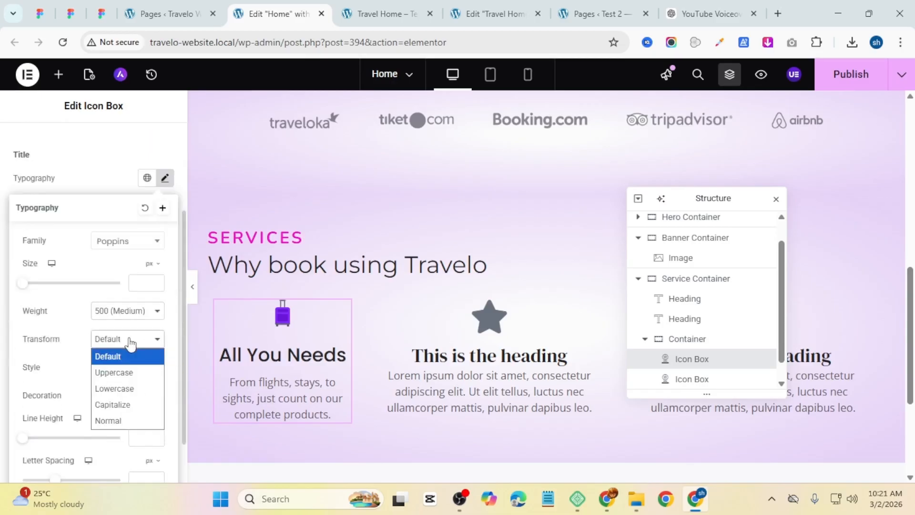
pyautogui.click(127, 371)
pyautogui.click(151, 283)
pyautogui.write('20')
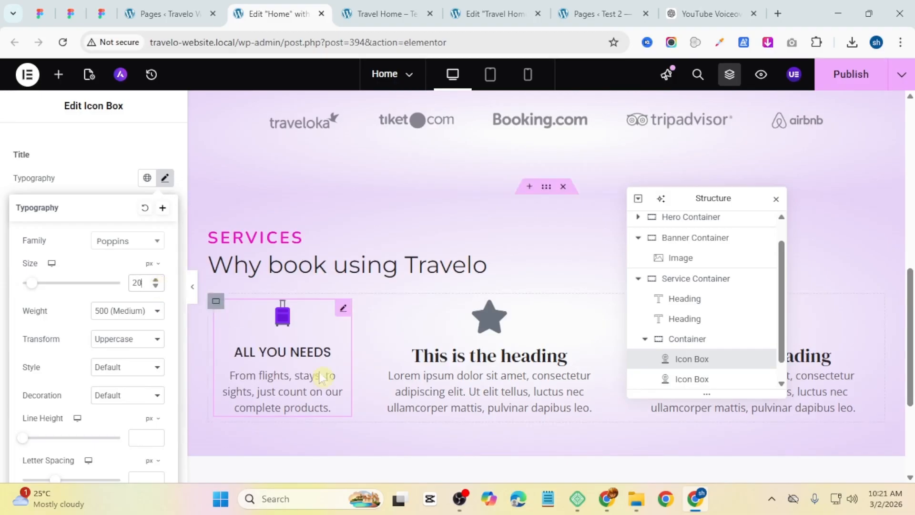
# Step: Reduce the icon spacing of the box to 20 px
pyautogui.click(71, 170)
pyautogui.click(76, 191)
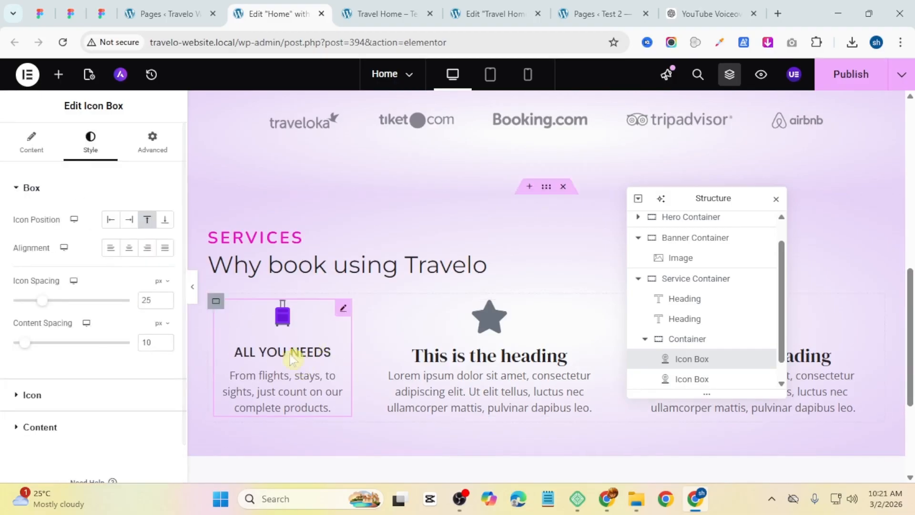
pyautogui.click(164, 304)
pyautogui.click(164, 303)
pyautogui.click(164, 304)
pyautogui.click(164, 304)
pyautogui.click(164, 304)
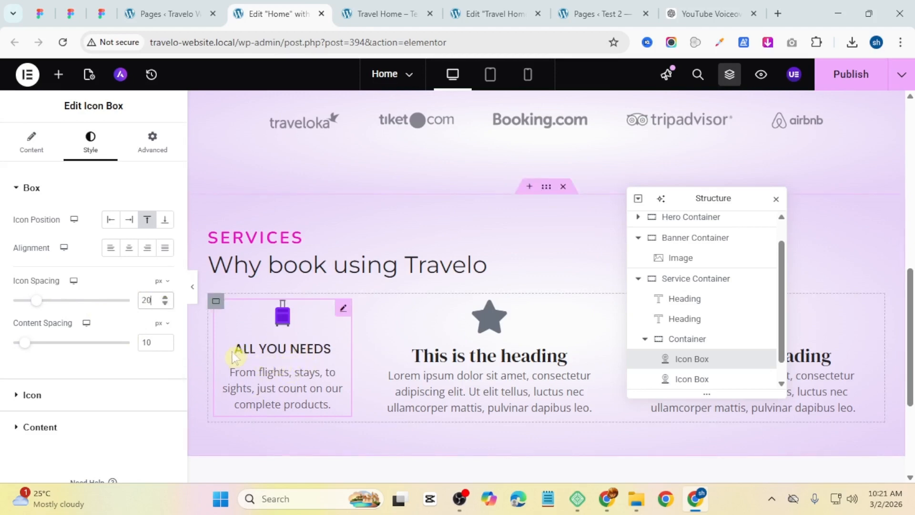
# Step: Apply the Text global font to the description and set its size to 15 px
pyautogui.click(52, 430)
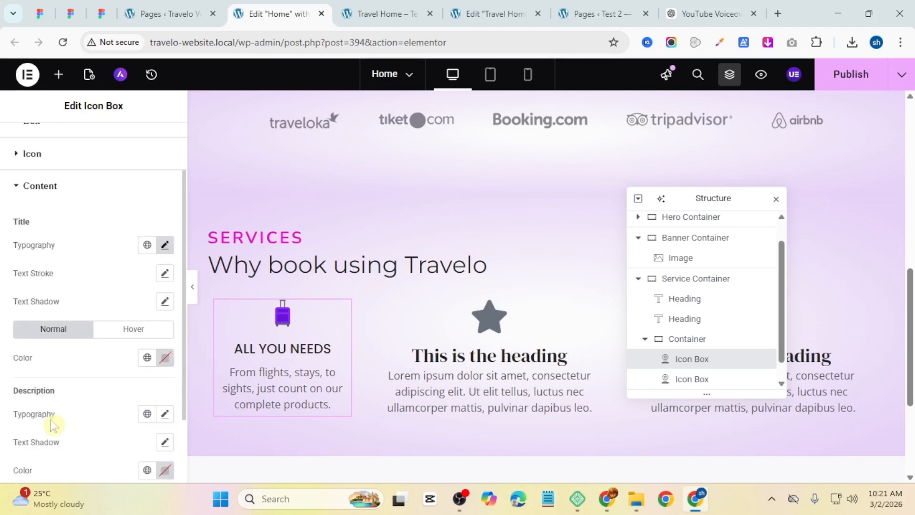
pyautogui.click(148, 327)
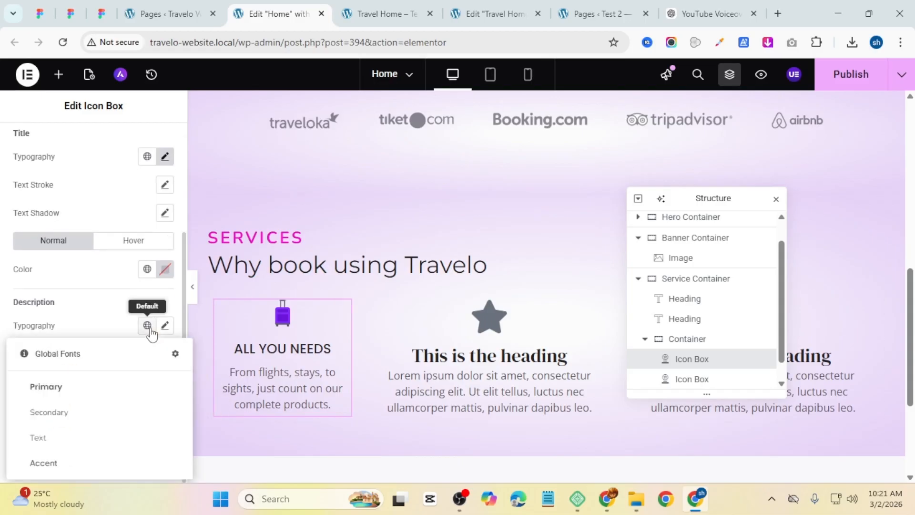
pyautogui.click(86, 433)
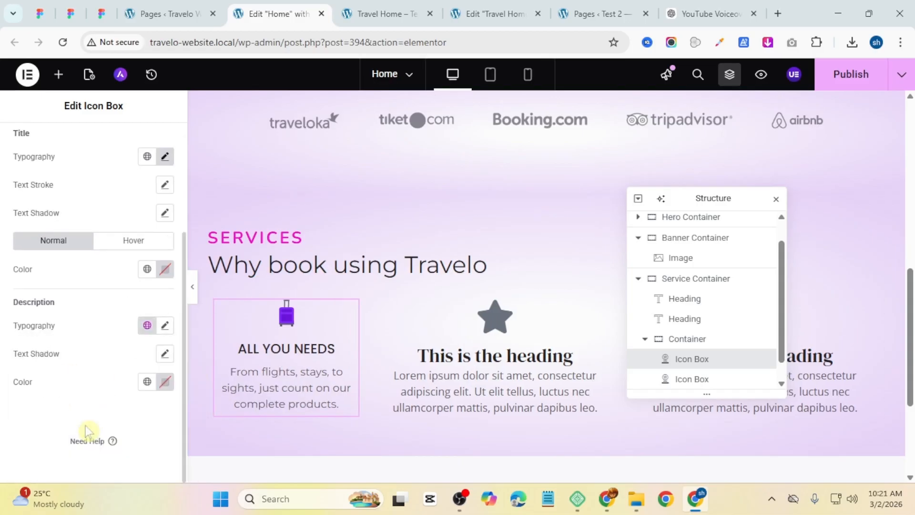
pyautogui.click(164, 325)
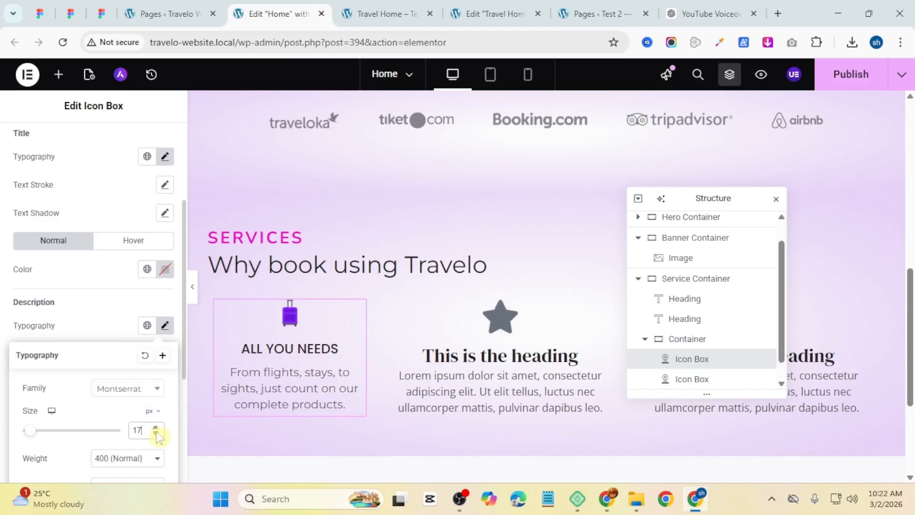
pyautogui.click(157, 433)
pyautogui.click(157, 433)
pyautogui.scroll(-3, 71, 395)
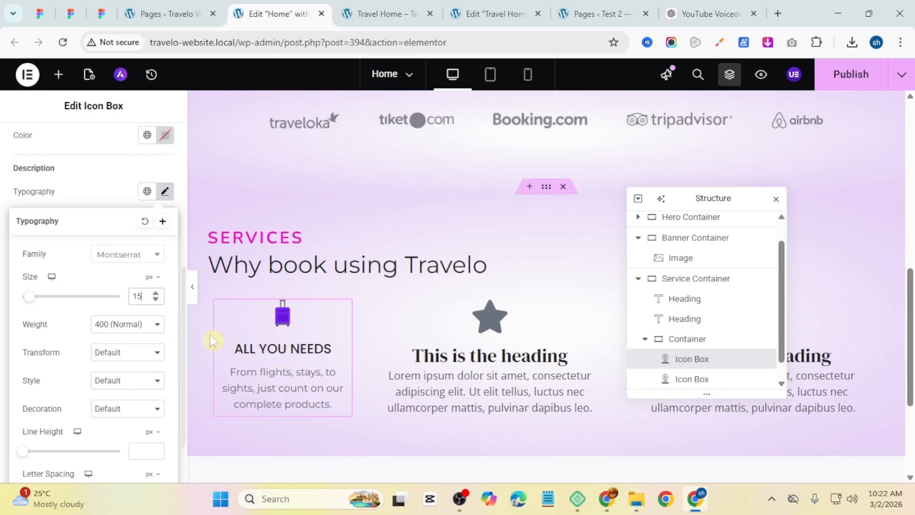
pyautogui.scroll(6, 121, 219)
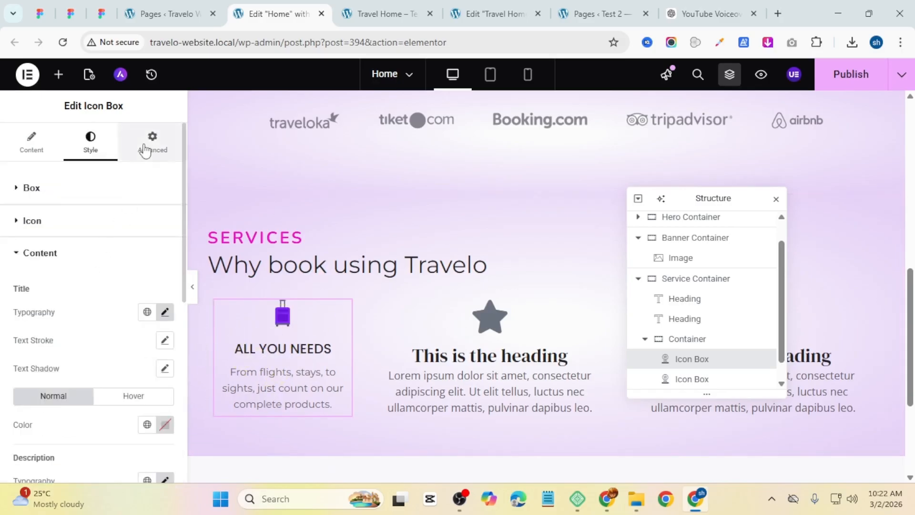
# Step: Set the icon box padding to 30 px top and bottom and 50 px left and right
pyautogui.click(145, 150)
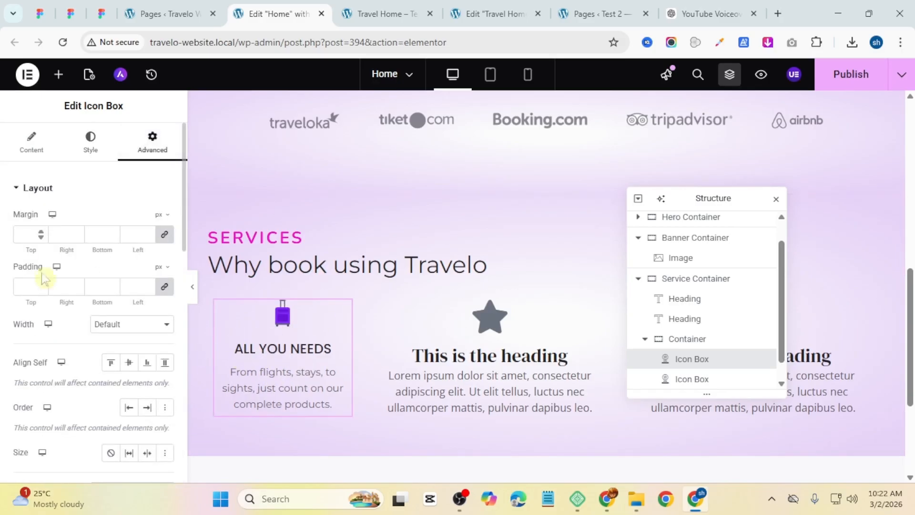
pyautogui.click(164, 289)
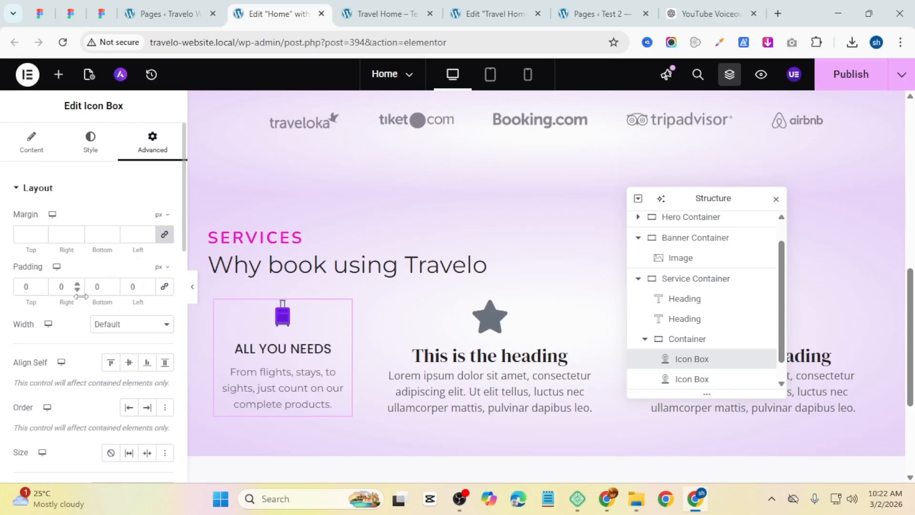
pyautogui.write('30')
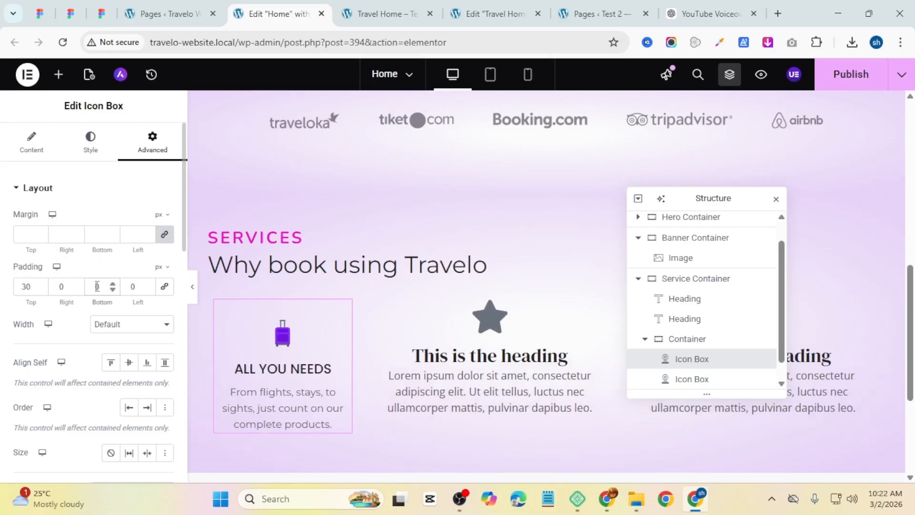
pyautogui.write('30')
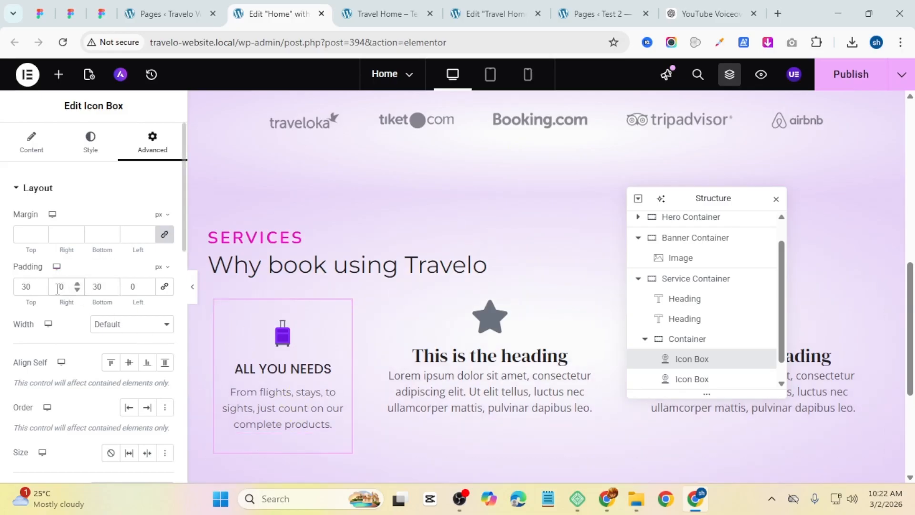
pyautogui.write('3')
pyautogui.click(122, 286)
pyautogui.write('5')
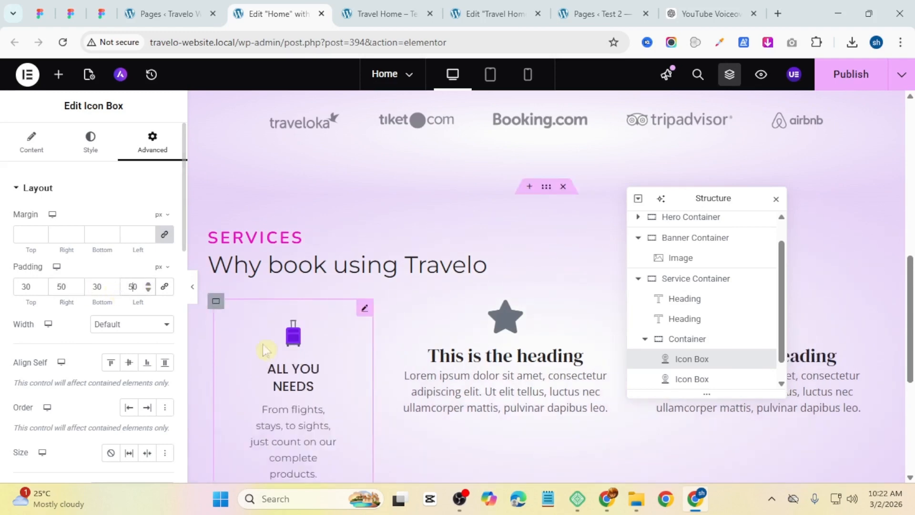
pyautogui.scroll(-3, 281, 289)
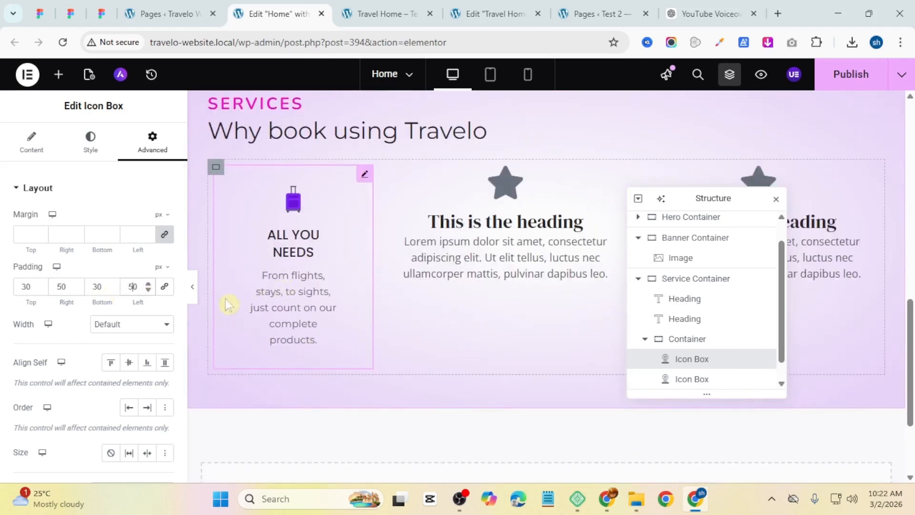
pyautogui.click(194, 291)
pyautogui.click(2, 299)
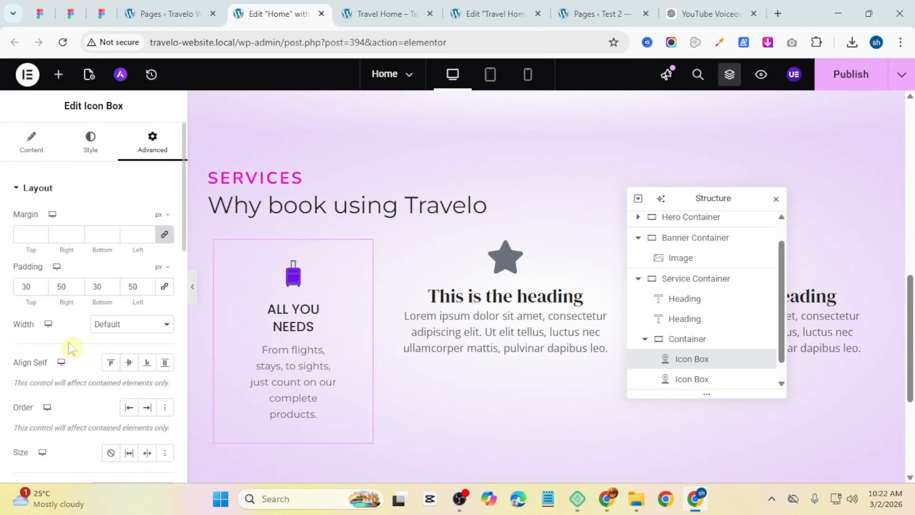
pyautogui.scroll(-6, 71, 351)
pyautogui.scroll(-4, 69, 342)
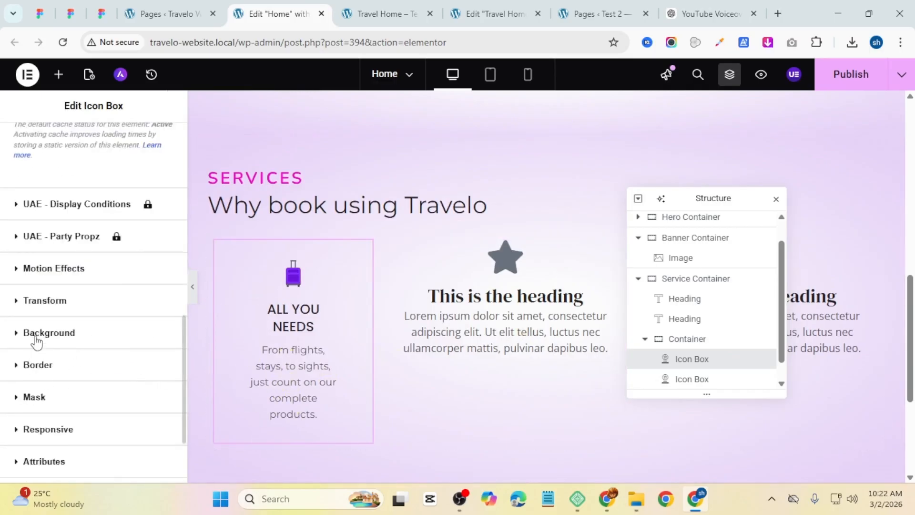
# Step: Give the icon box a classic background with white colour #FFFFFF
pyautogui.scroll(4, 66, 335)
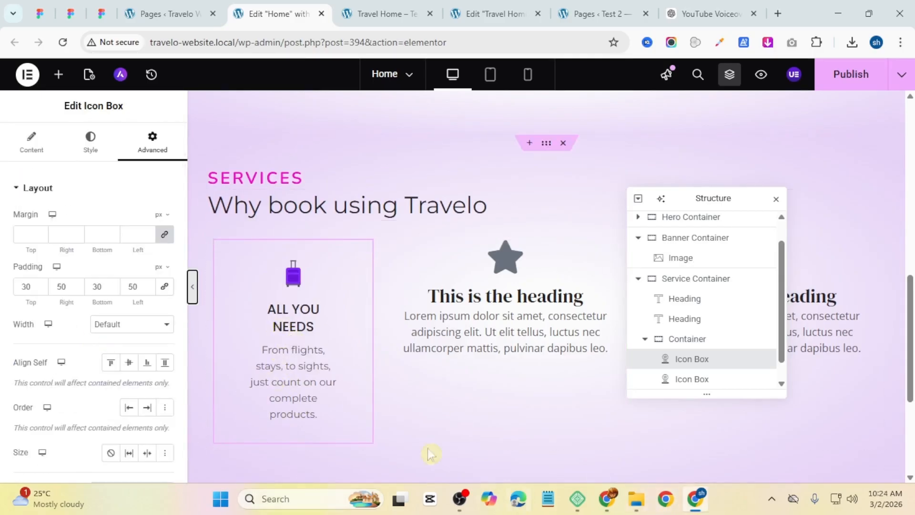
pyautogui.scroll(-6, 34, 275)
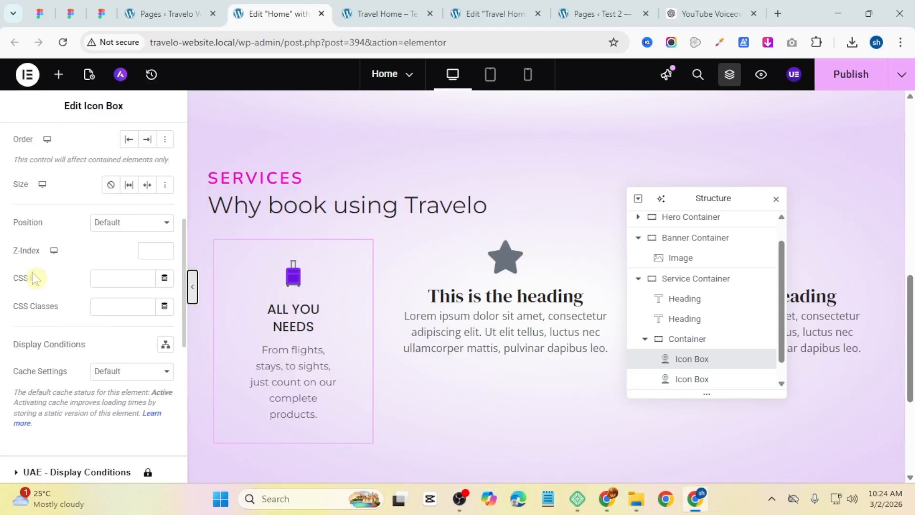
pyautogui.scroll(6, 35, 274)
pyautogui.scroll(-8, 35, 273)
pyautogui.scroll(-5, 35, 274)
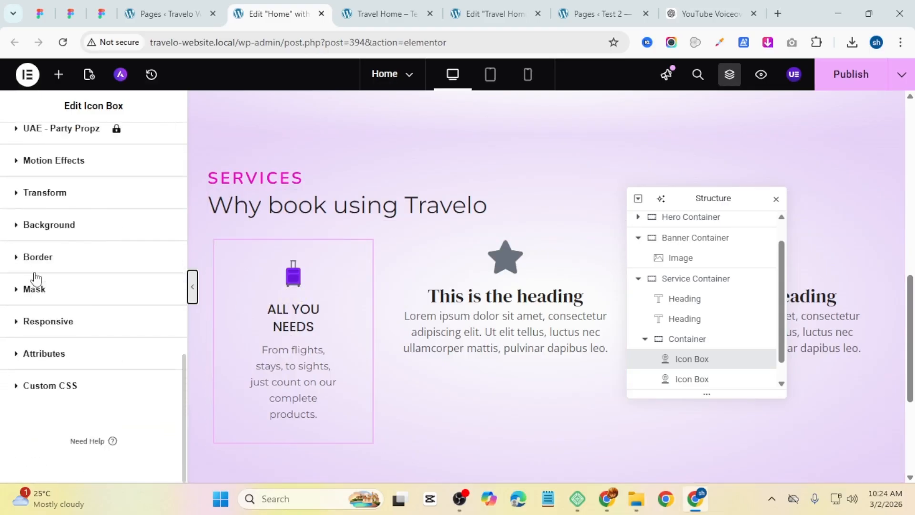
pyautogui.click(45, 231)
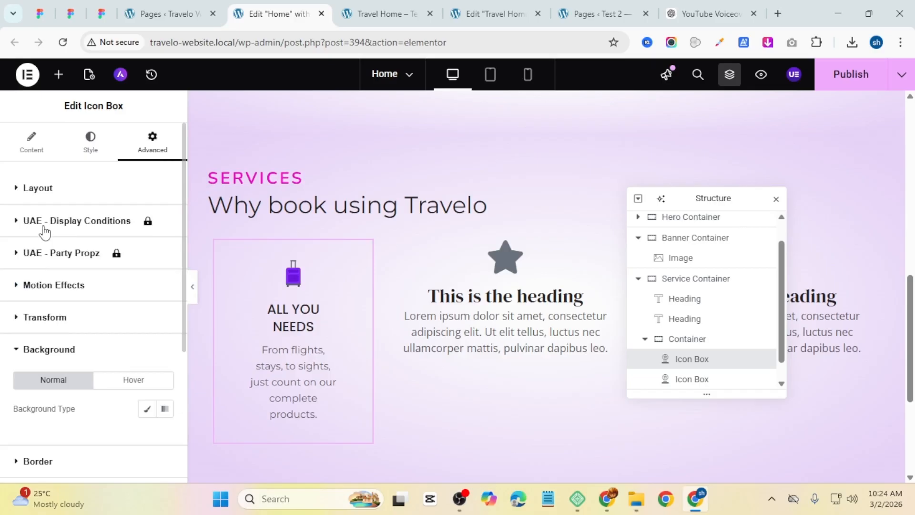
pyautogui.click(148, 410)
pyautogui.scroll(-1, 152, 395)
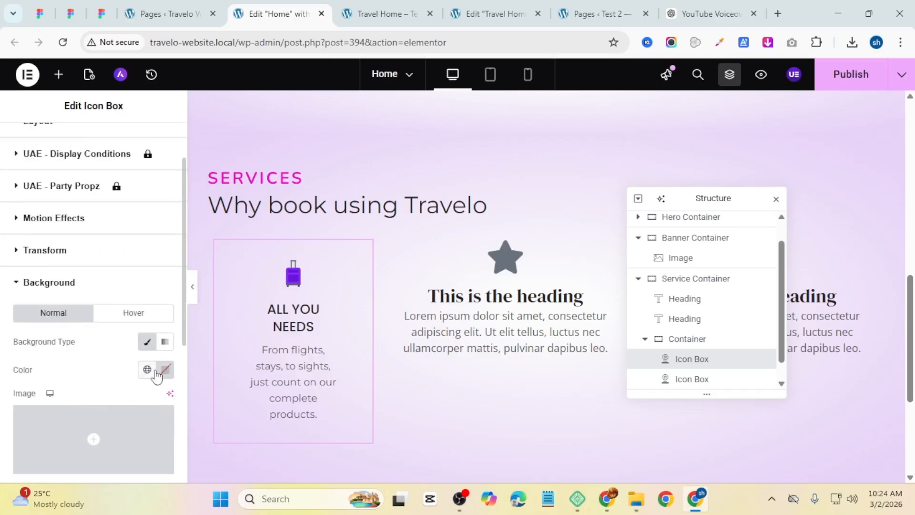
pyautogui.click(161, 372)
pyautogui.moveTo(149, 268); pyautogui.dragTo(80, 190)
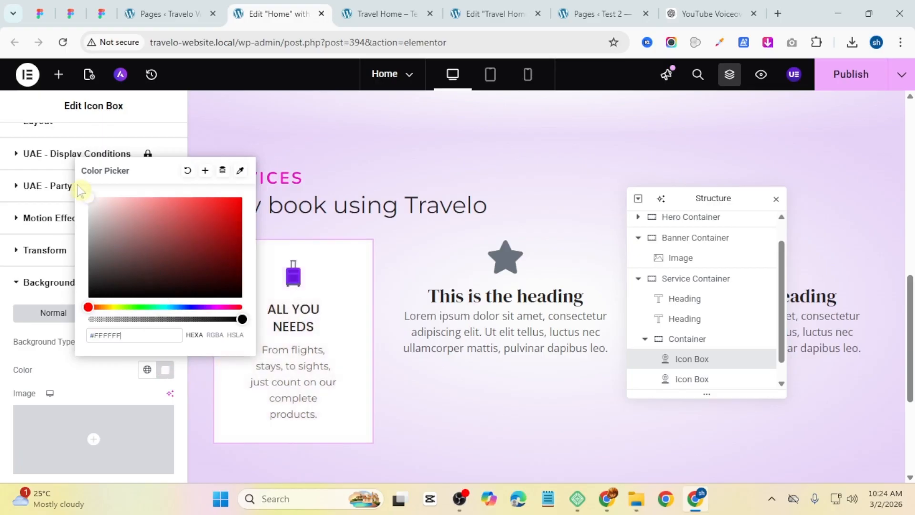
pyautogui.hotkey('ctrl', 'p')
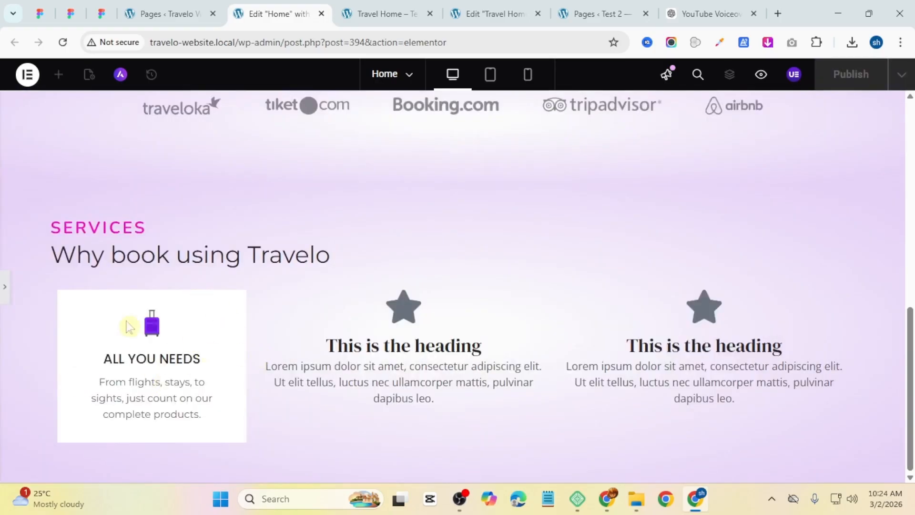
pyautogui.click(4, 289)
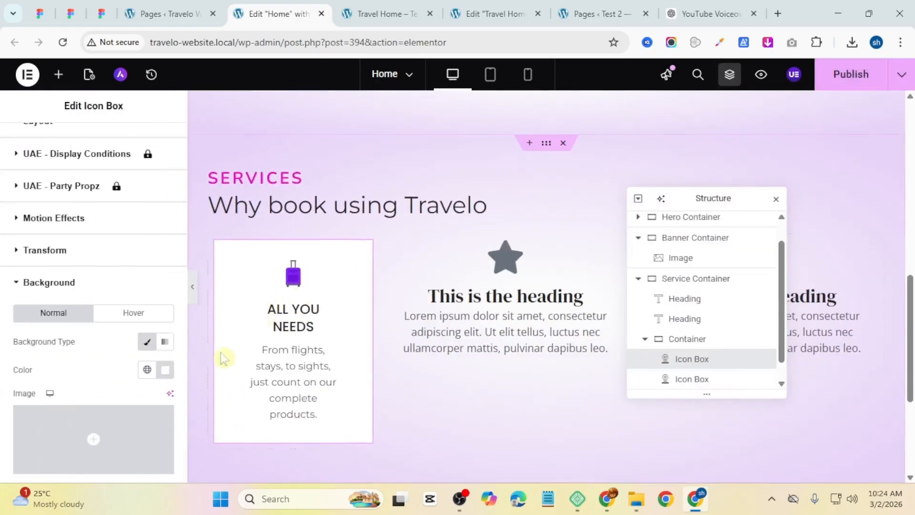
# Step: Add a box shadow to the icon box and lower the shadow colour's opacity
pyautogui.scroll(-5, 72, 310)
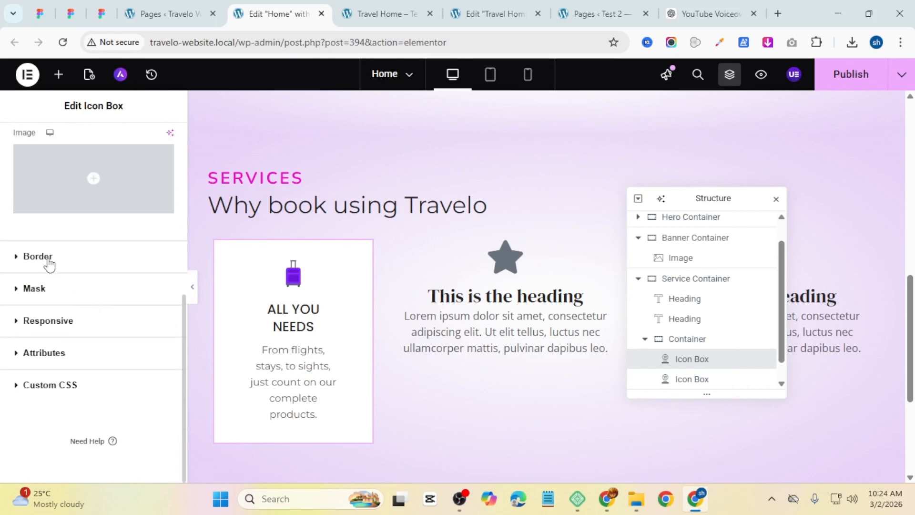
pyautogui.click(47, 266)
pyautogui.scroll(-4, 62, 275)
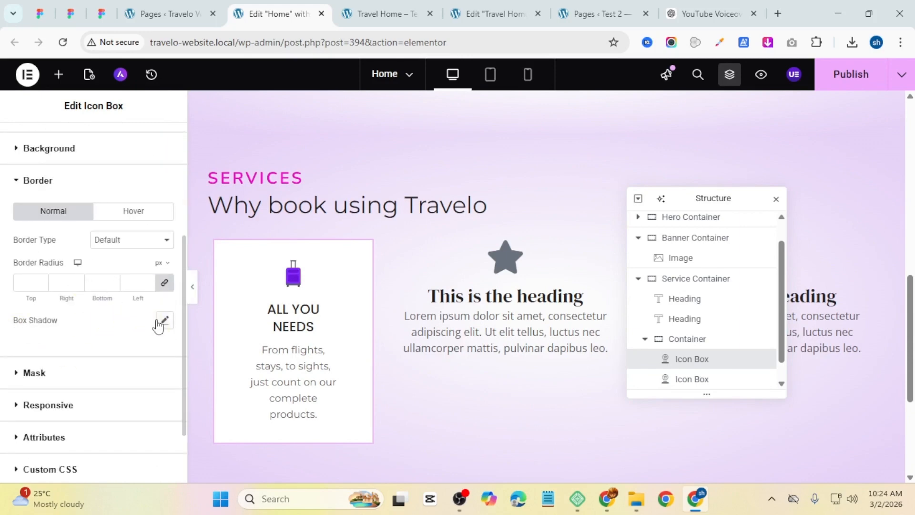
pyautogui.click(163, 320)
pyautogui.scroll(-2, 131, 331)
pyautogui.click(155, 272)
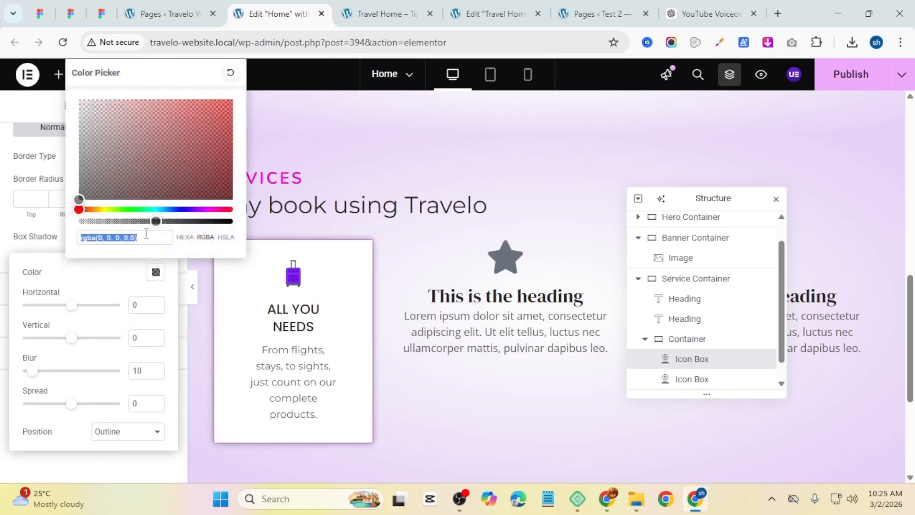
pyautogui.moveTo(154, 222); pyautogui.dragTo(93, 230)
pyautogui.click(29, 253)
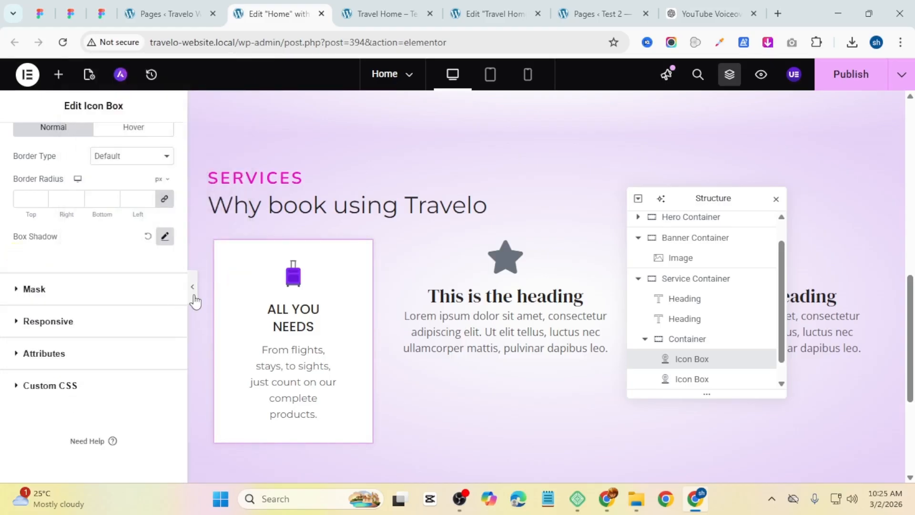
pyautogui.click(194, 300)
pyautogui.click(2, 283)
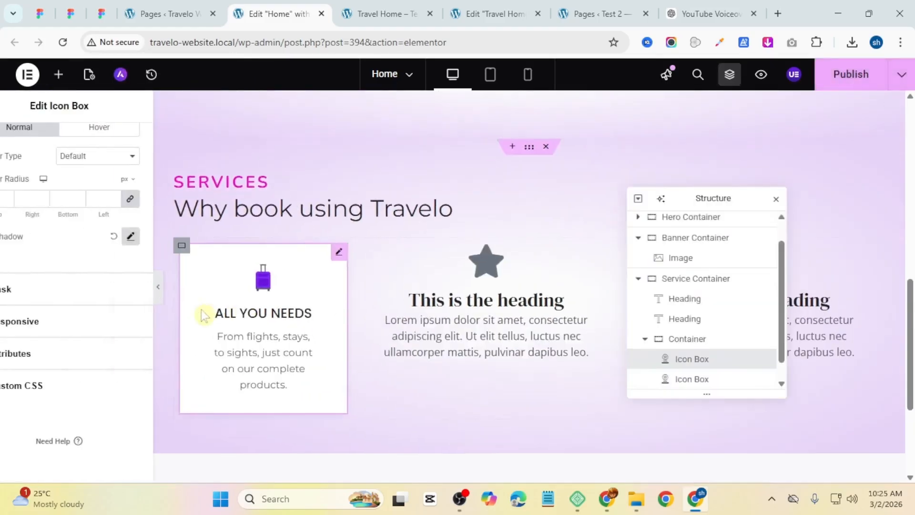
# Step: Copy the first icon box and paste its style onto the second icon box
pyautogui.rightClick(272, 307)
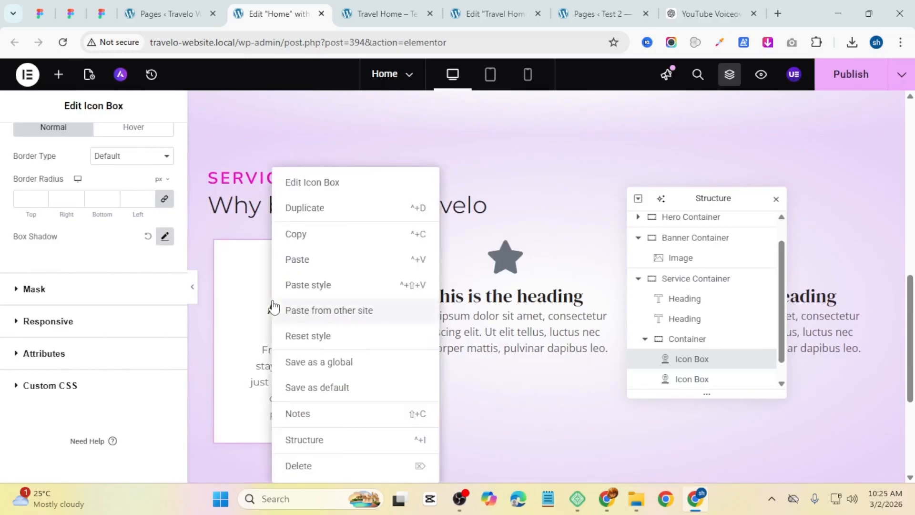
pyautogui.click(327, 245)
pyautogui.rightClick(524, 268)
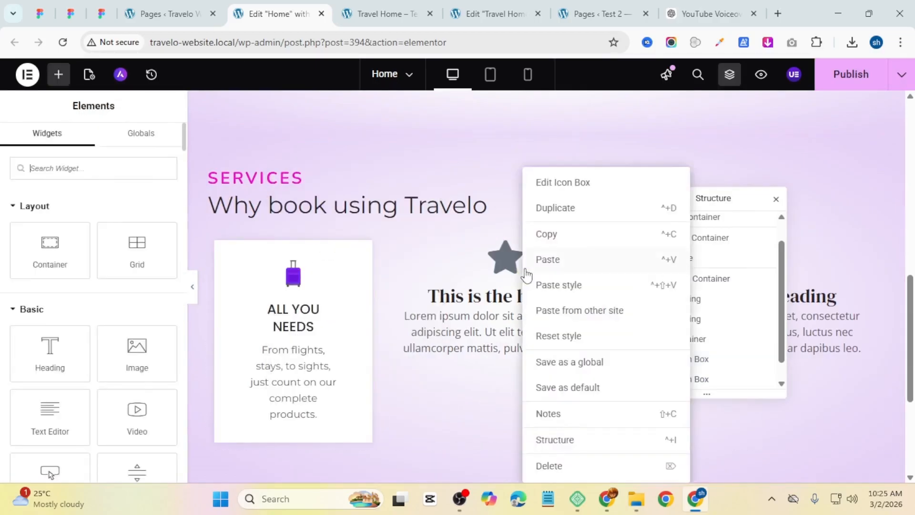
pyautogui.click(547, 284)
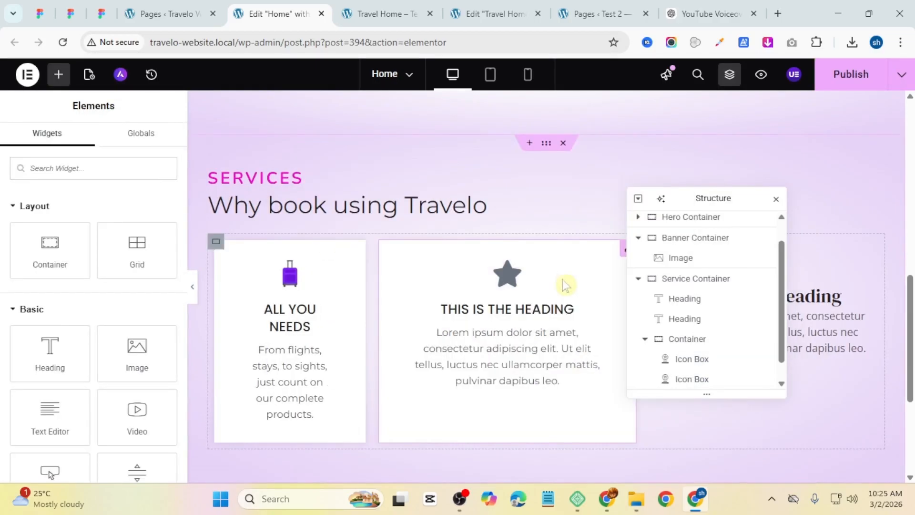
# Step: Delete the second and third icon boxes from the Services container
pyautogui.rightClick(571, 290)
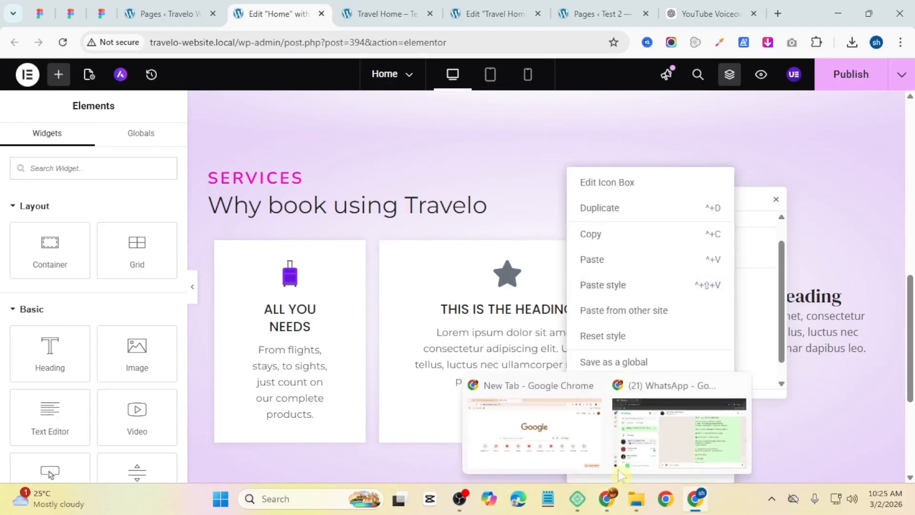
pyautogui.rightClick(481, 374)
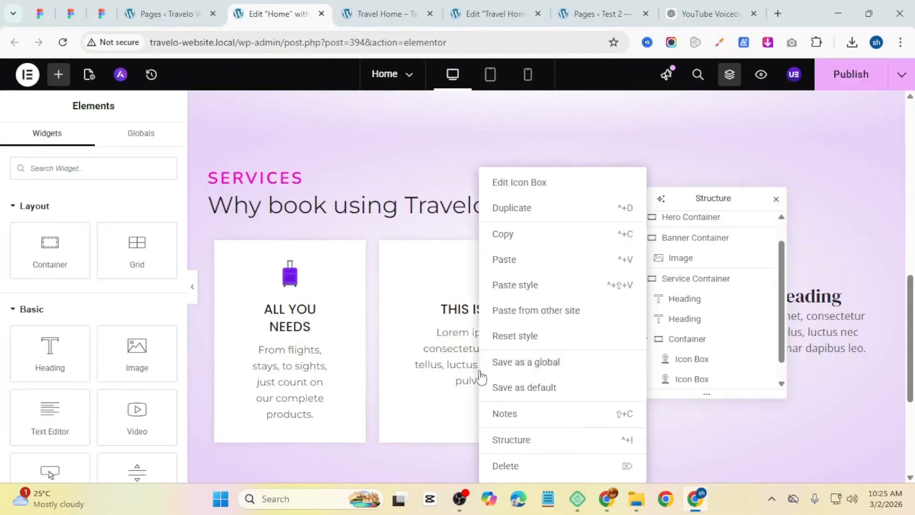
pyautogui.click(503, 473)
pyautogui.rightClick(530, 324)
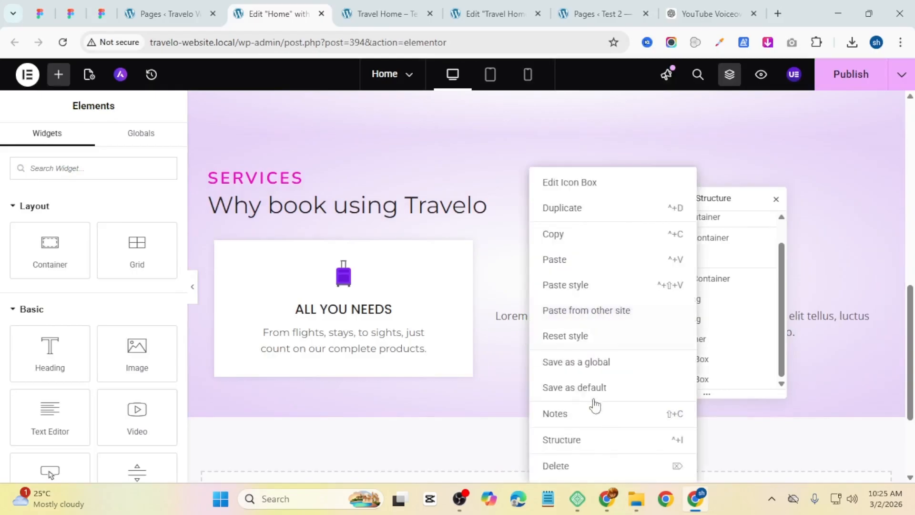
pyautogui.click(563, 469)
# Step: Duplicate the styled first icon box twice to make three identical boxes
pyautogui.rightClick(452, 320)
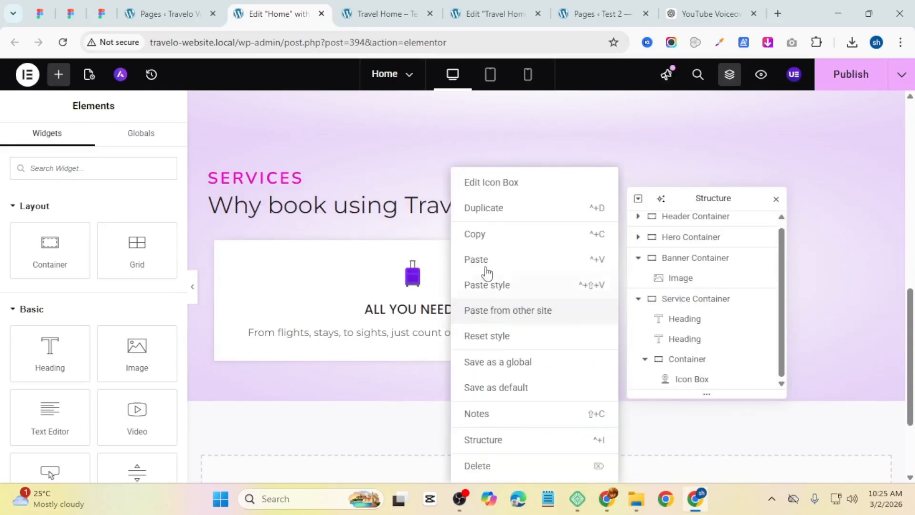
pyautogui.click(484, 209)
pyautogui.rightClick(455, 297)
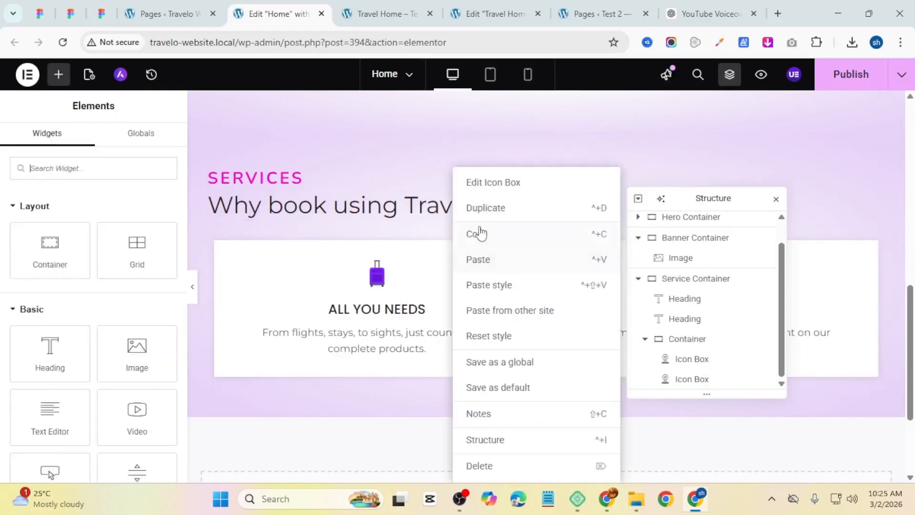
pyautogui.click(479, 209)
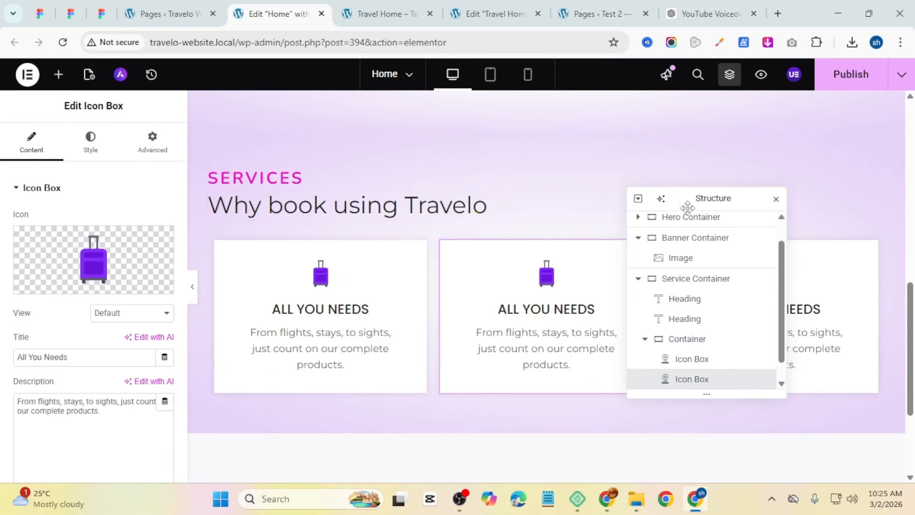
# Step: Replace the second icon box's icon with an uploaded book SVG
pyautogui.moveTo(687, 198); pyautogui.dragTo(520, 455)
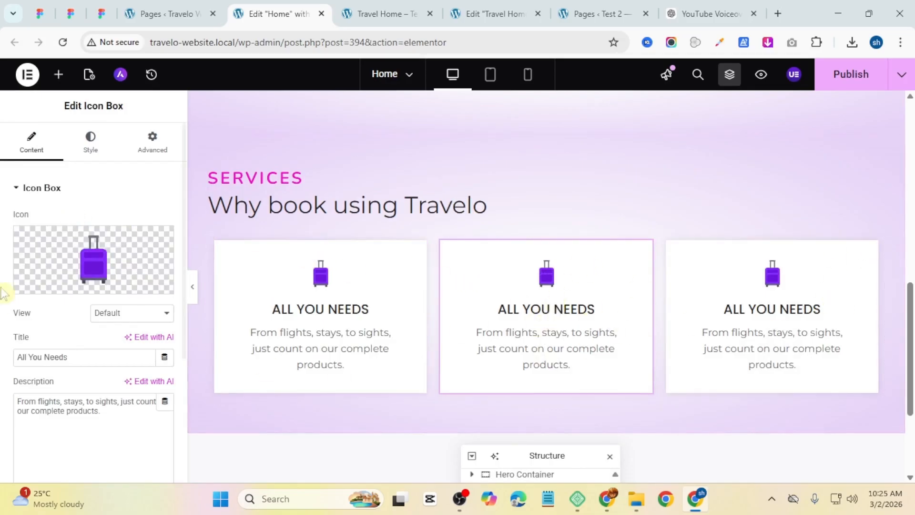
pyautogui.click(80, 288)
pyautogui.click(773, 72)
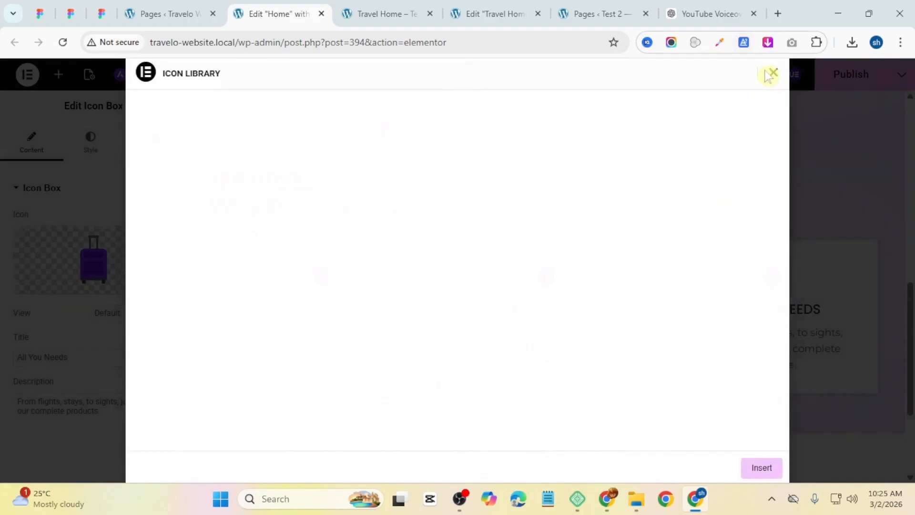
pyautogui.moveTo(104, 255)
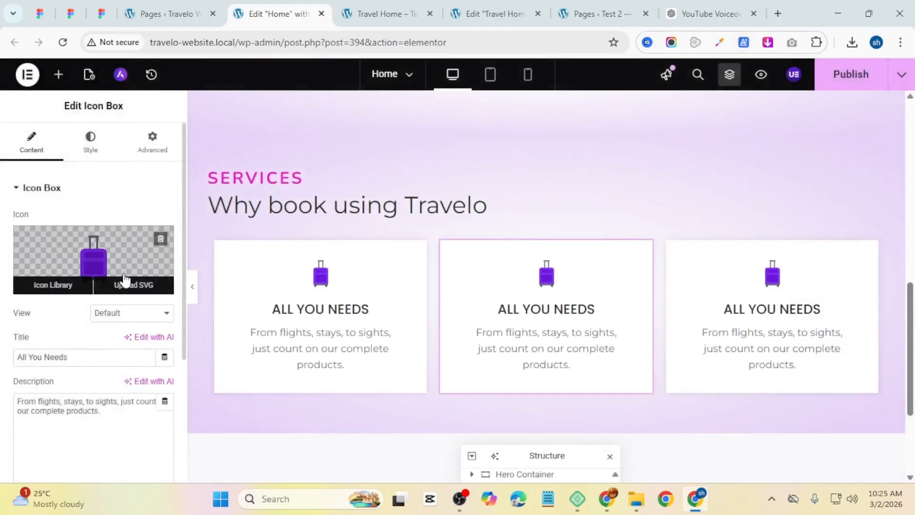
pyautogui.click(127, 283)
pyautogui.click(847, 443)
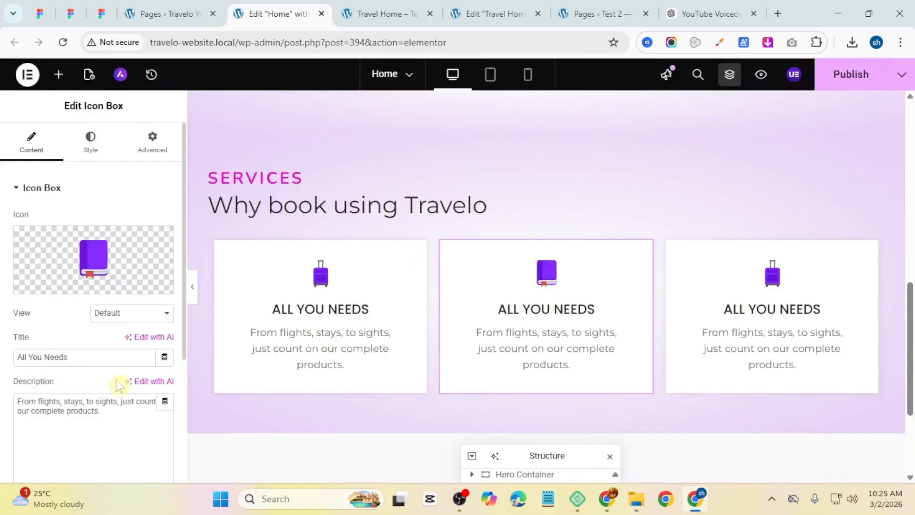
# Step: Publish the page
pyautogui.hotkey('ctrl', 'Tab')
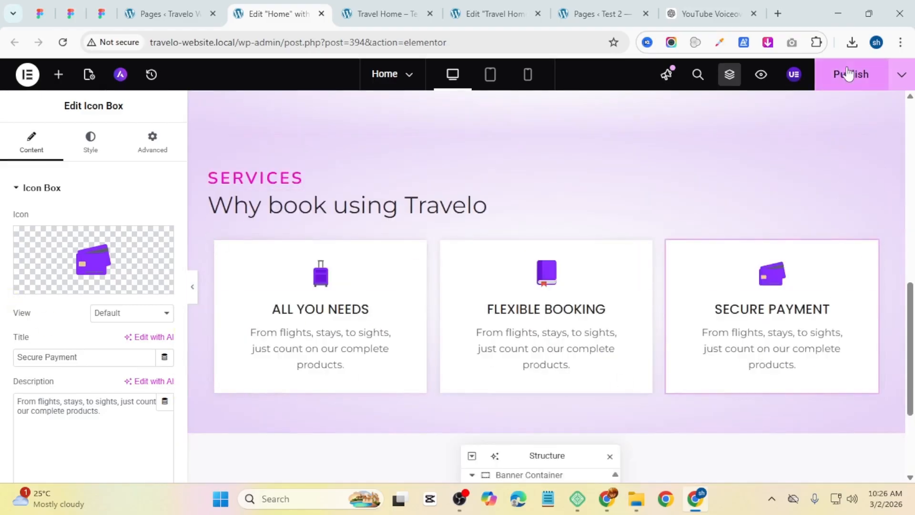
pyautogui.click(849, 74)
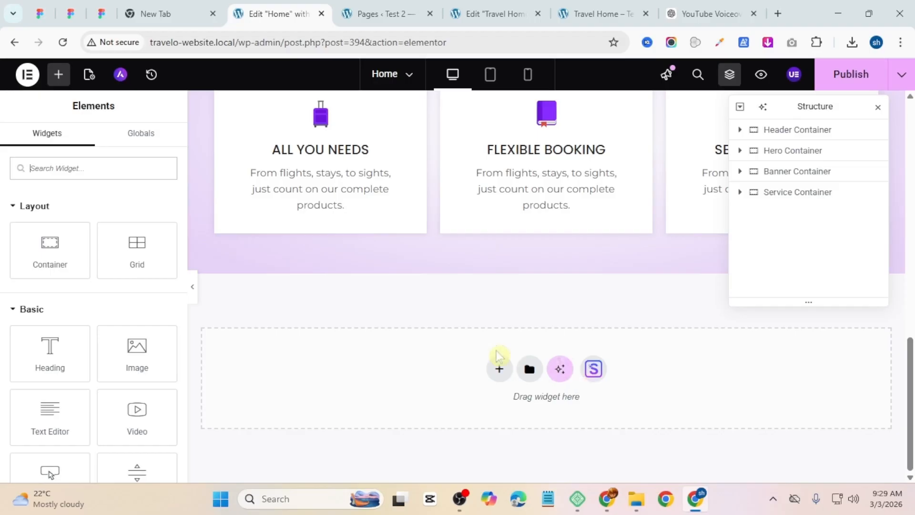
# Step: Add a new empty container below the Services section
pyautogui.click(499, 370)
pyautogui.click(482, 411)
pyautogui.click(373, 398)
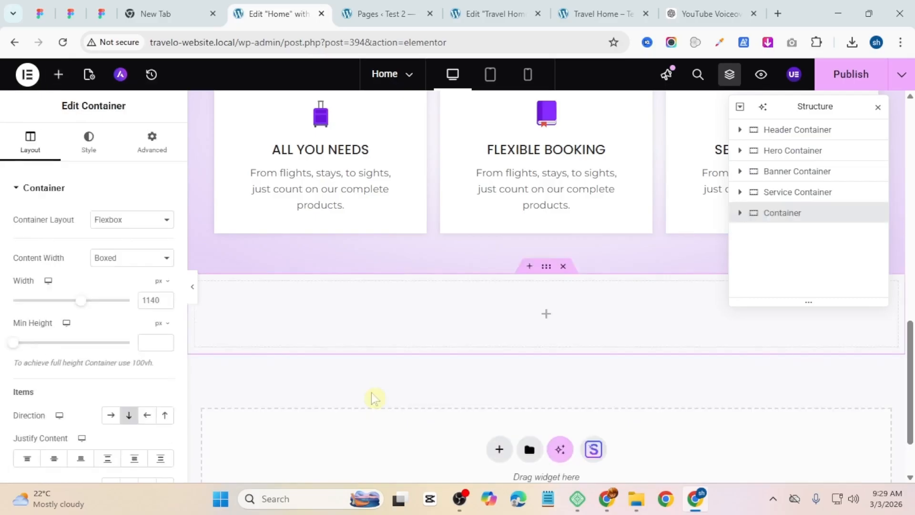
# Step: Rename the new container as Carousel Container
pyautogui.doubleClick(769, 218)
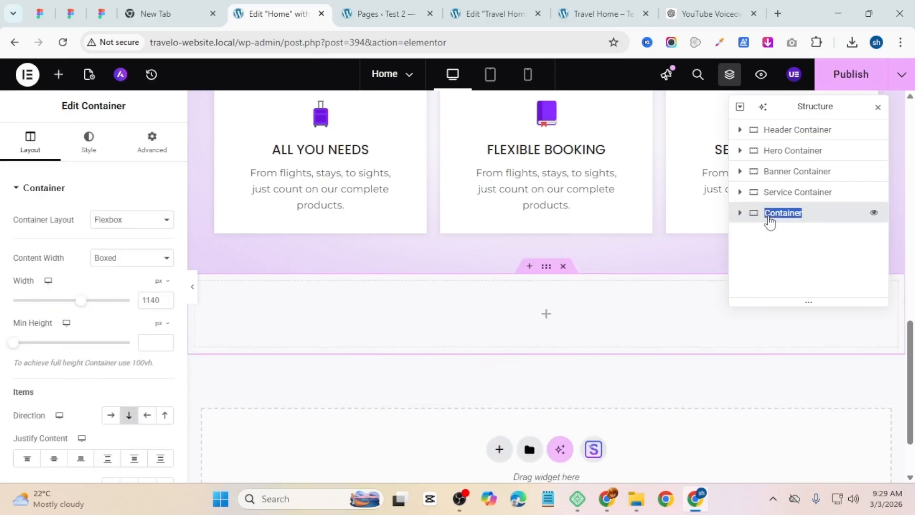
pyautogui.click(768, 217)
pyautogui.write('Carousel')
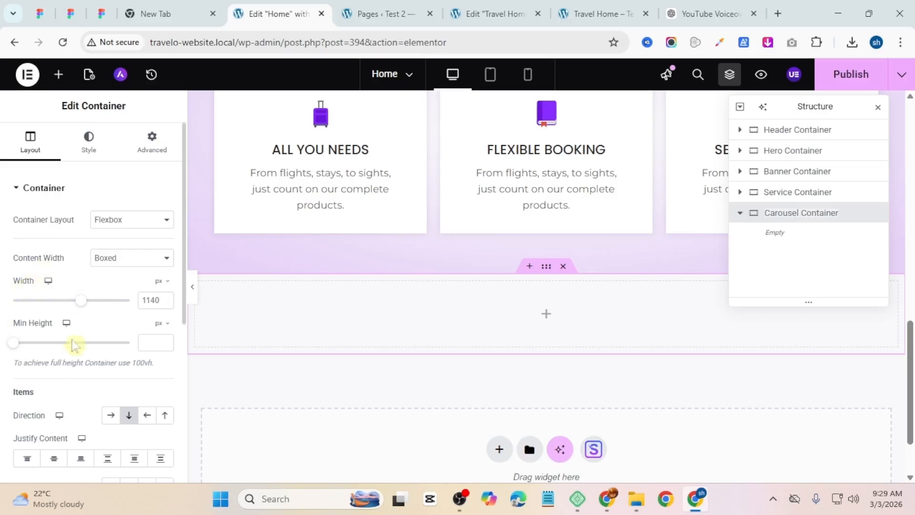
# Step: Set the Carousel Container's top padding to 50 px
pyautogui.scroll(-1, 127, 419)
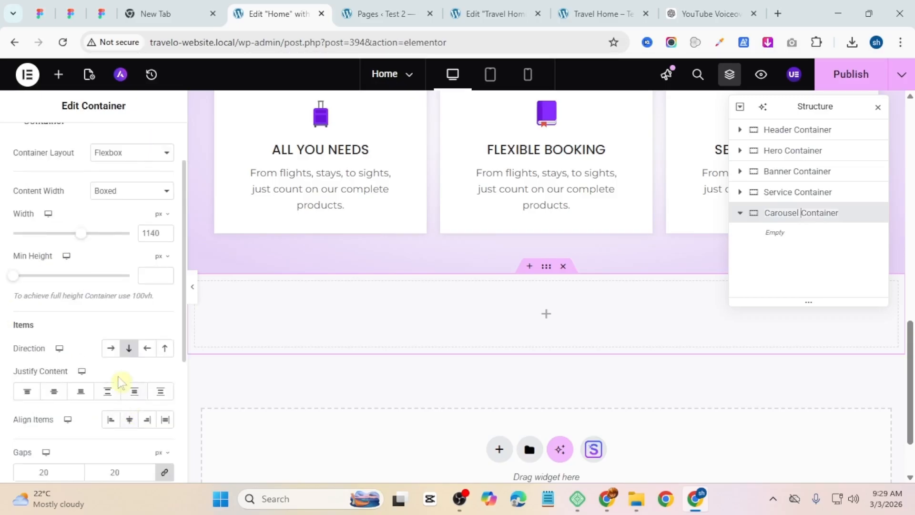
pyautogui.scroll(-2, 122, 377)
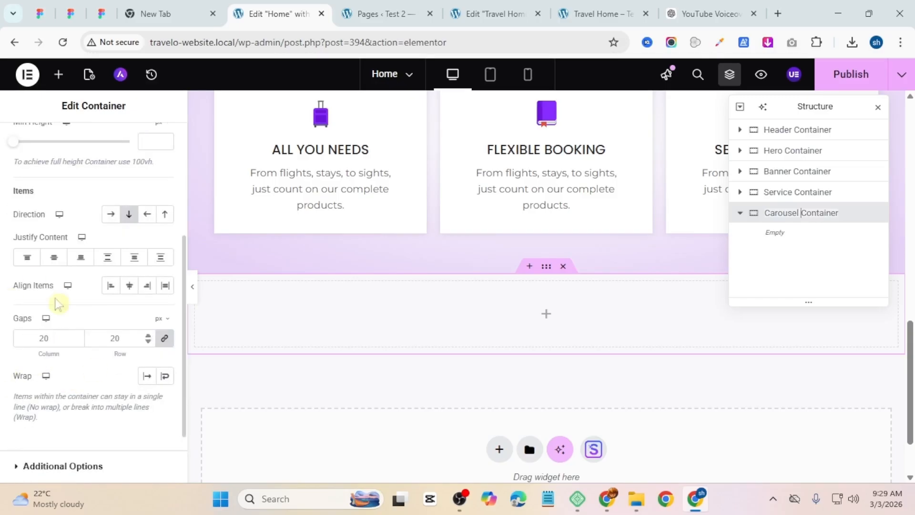
pyautogui.scroll(3, 52, 277)
pyautogui.click(139, 153)
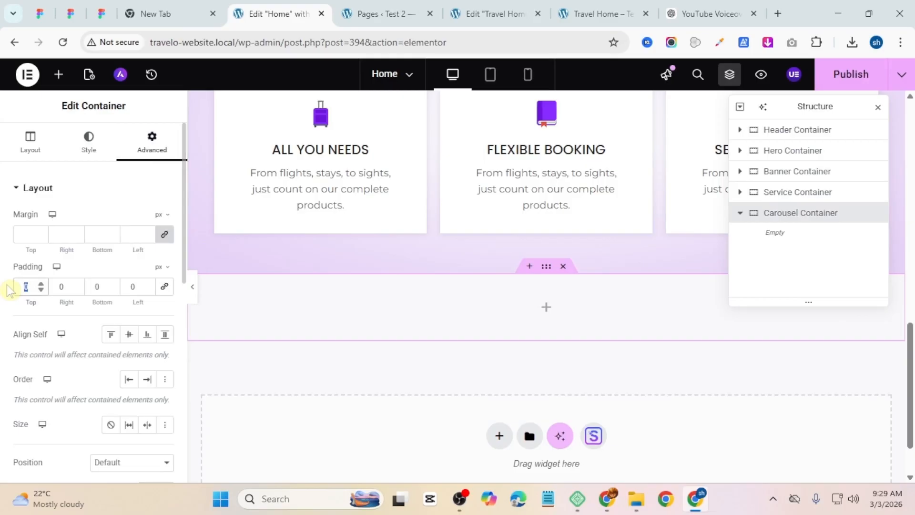
pyautogui.write('50')
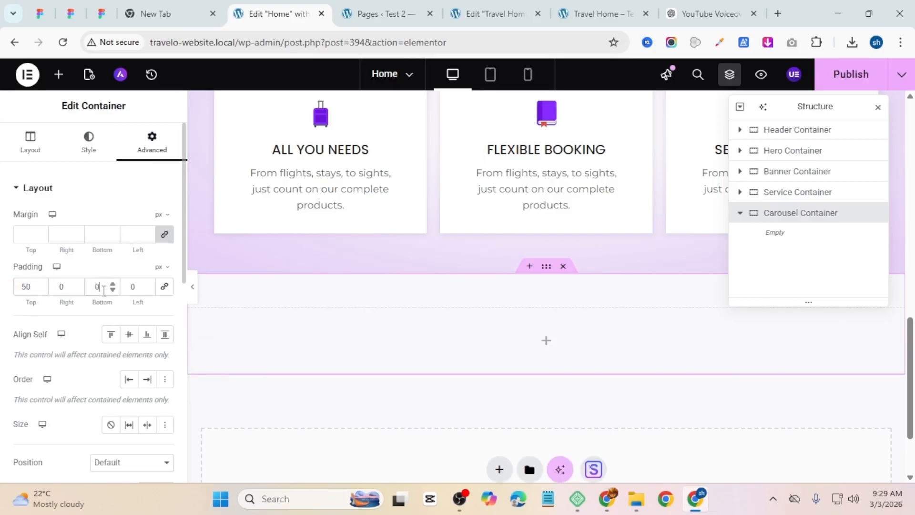
pyautogui.write('50')
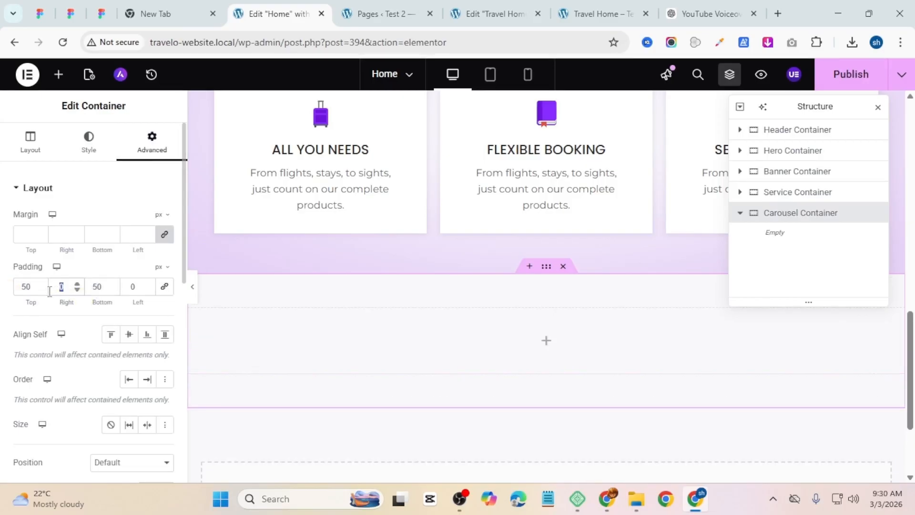
# Step: Set the Carousel Container's bottom padding to 50 px and its side padding to 30 px
pyautogui.click(130, 288)
pyautogui.write('3')
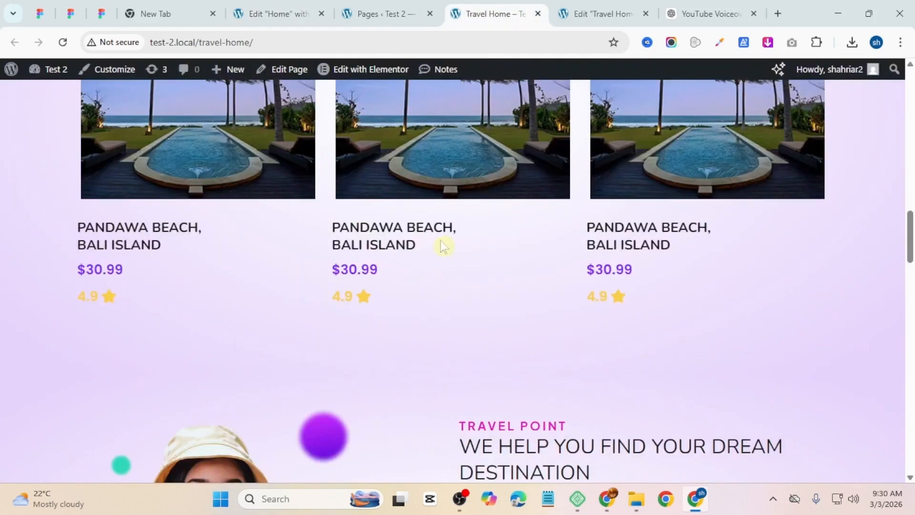
# Step: Add a Heading widget into the Carousel Container
pyautogui.scroll(5, 476, 267)
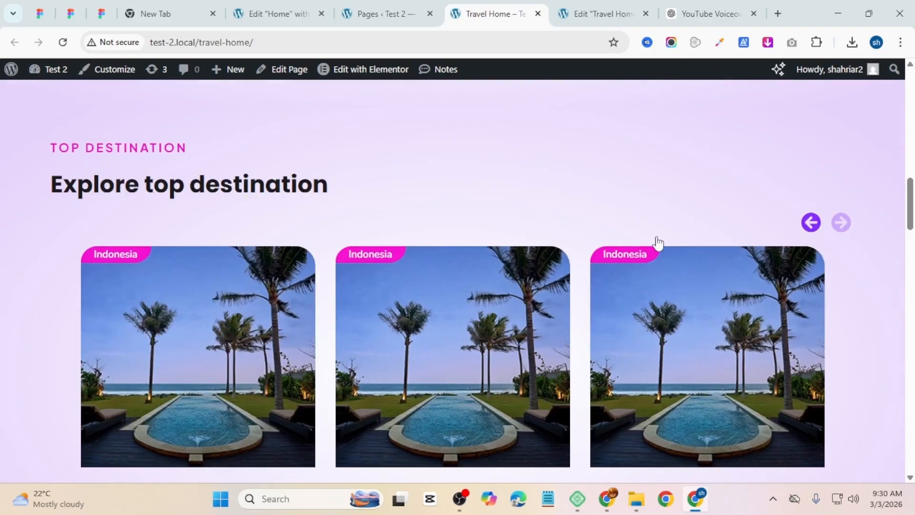
pyautogui.scroll(-3, 527, 245)
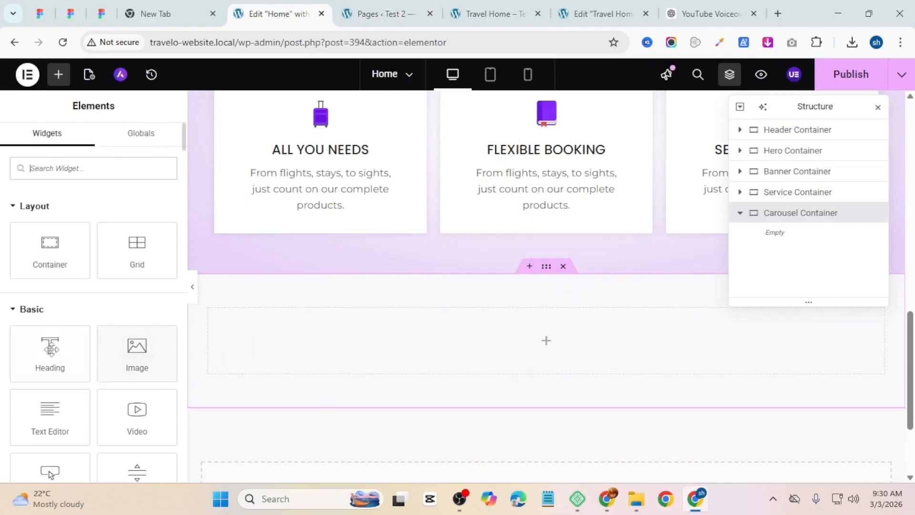
pyautogui.moveTo(49, 352); pyautogui.dragTo(426, 362)
# Step: Copy the TOP DESTINATION subheading text from the reference page and paste it as the new heading's title
pyautogui.click(482, 5)
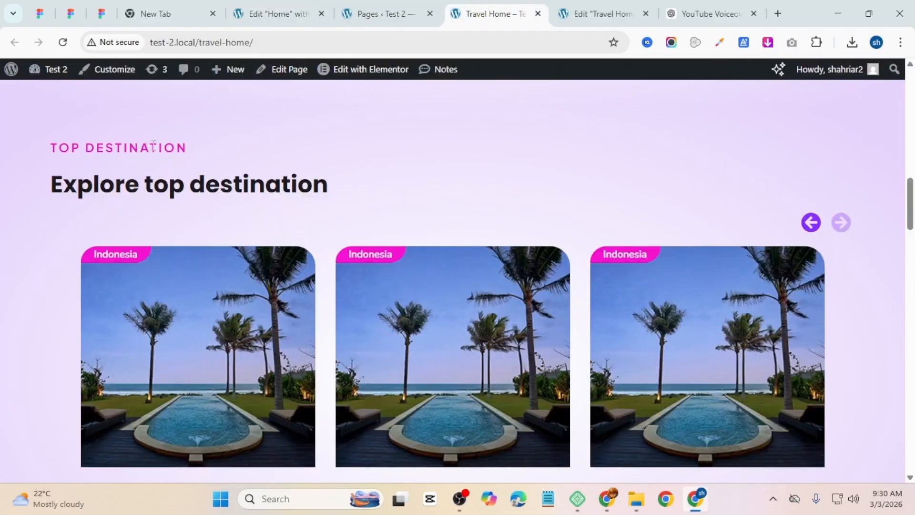
pyautogui.tripleClick(155, 147)
pyautogui.rightClick(152, 146)
pyautogui.click(245, 163)
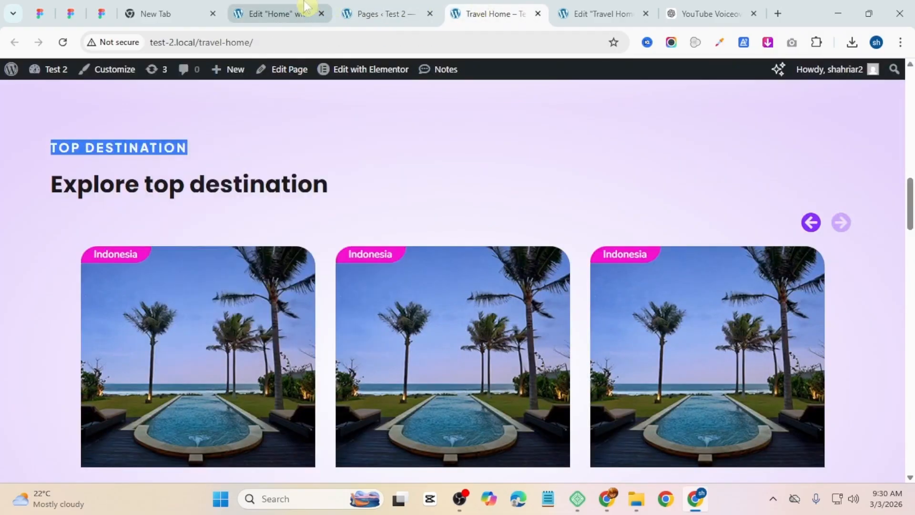
pyautogui.click(304, 3)
pyautogui.hotkey('ctrl', 'a')
pyautogui.hotkey('ctrl', 'v')
# Step: Copy the SERVICES subheading's style and paste it onto the TOP DESTINATION heading
pyautogui.scroll(1, 248, 314)
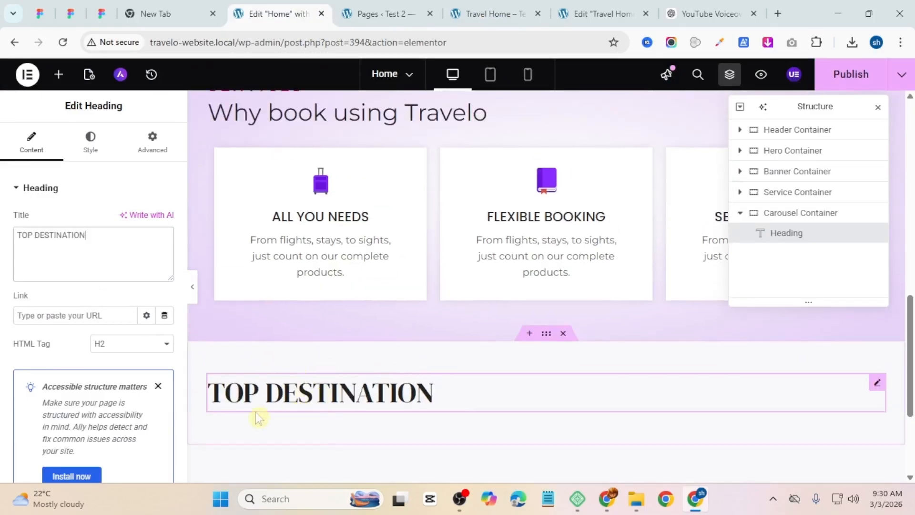
pyautogui.scroll(3, 329, 410)
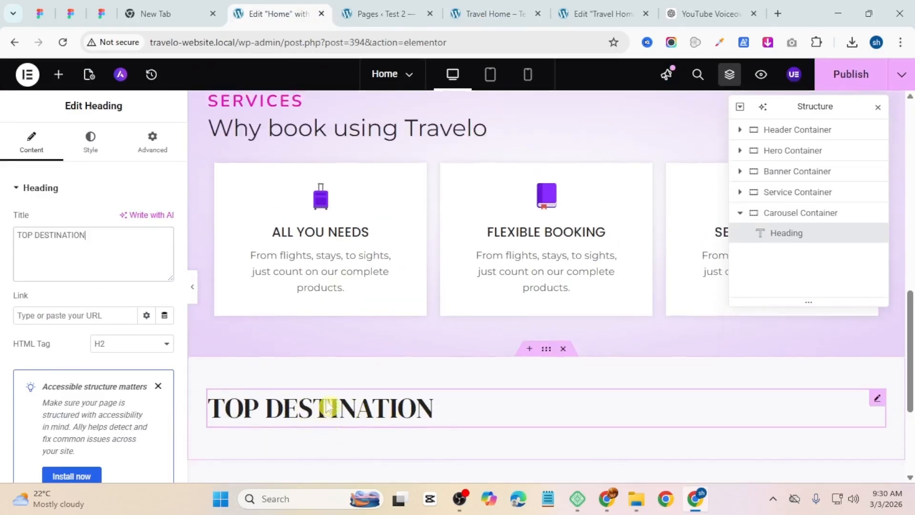
pyautogui.rightClick(287, 228)
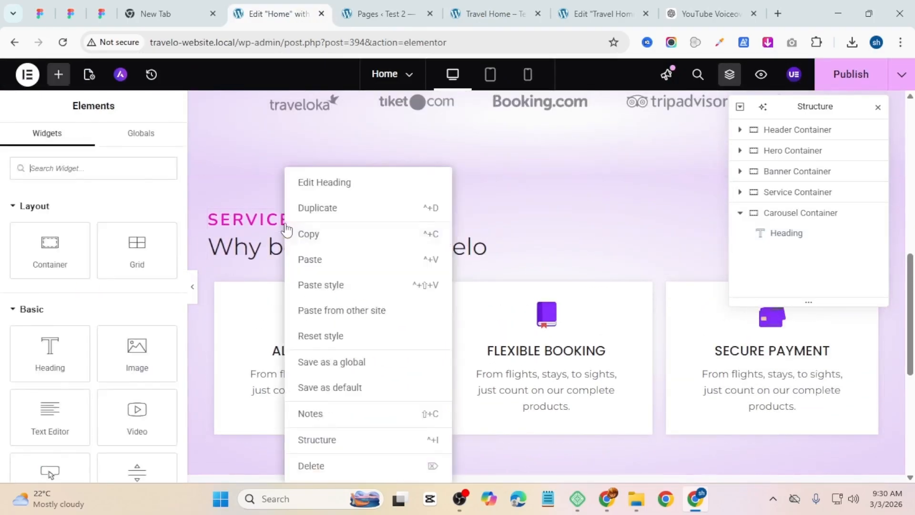
pyautogui.scroll(-4, 342, 294)
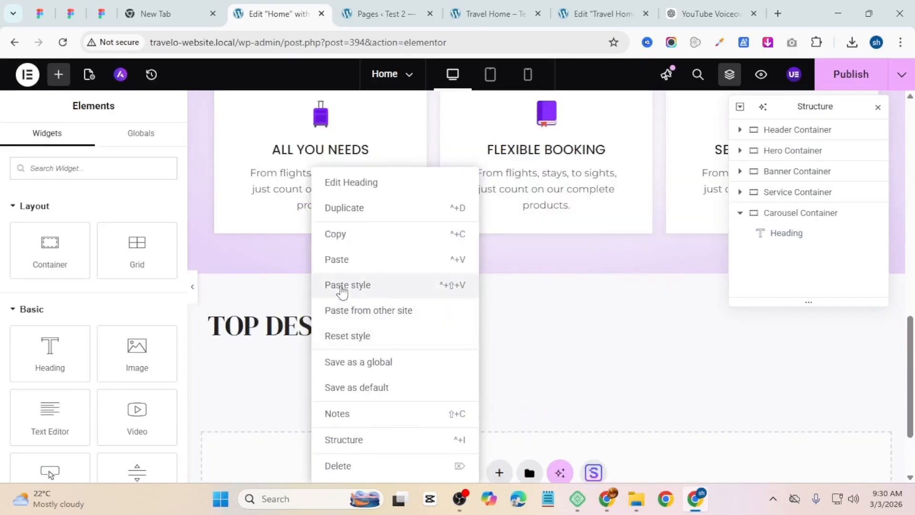
pyautogui.click(342, 284)
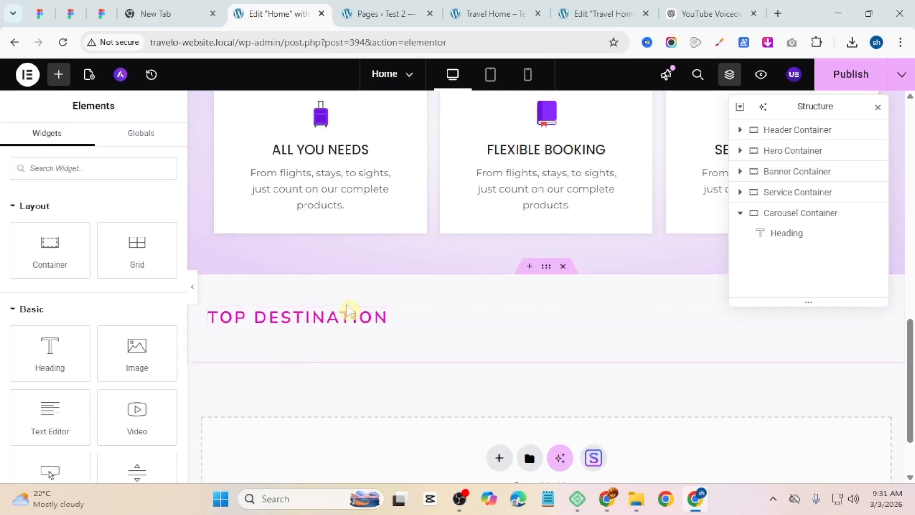
# Step: Paste the copied "Why book using Travelo" heading into the Carousel Container below TOP DESTINATION
pyautogui.scroll(3, 351, 310)
pyautogui.scroll(-3, 292, 408)
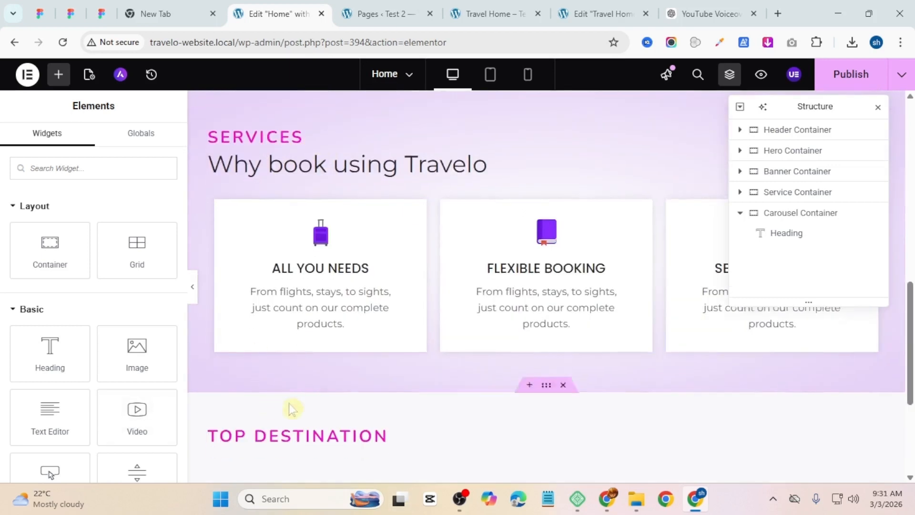
pyautogui.scroll(-2, 334, 353)
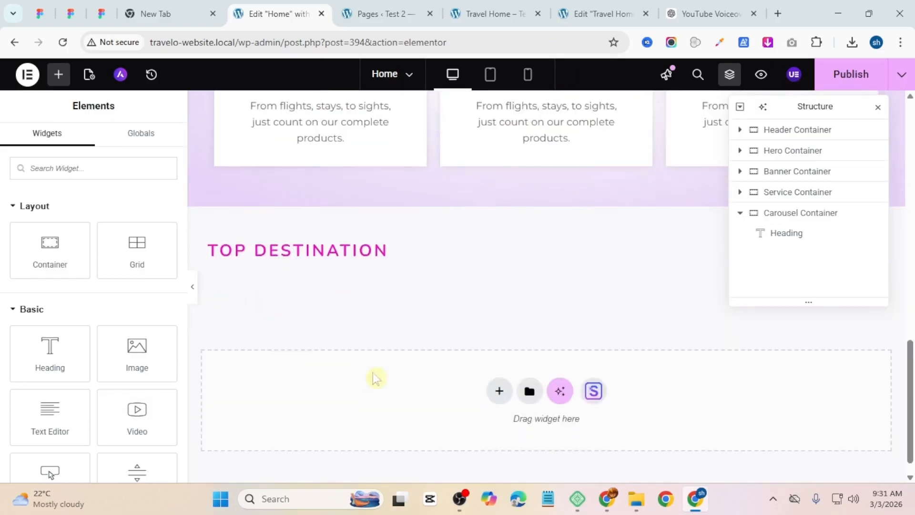
pyautogui.rightClick(370, 248)
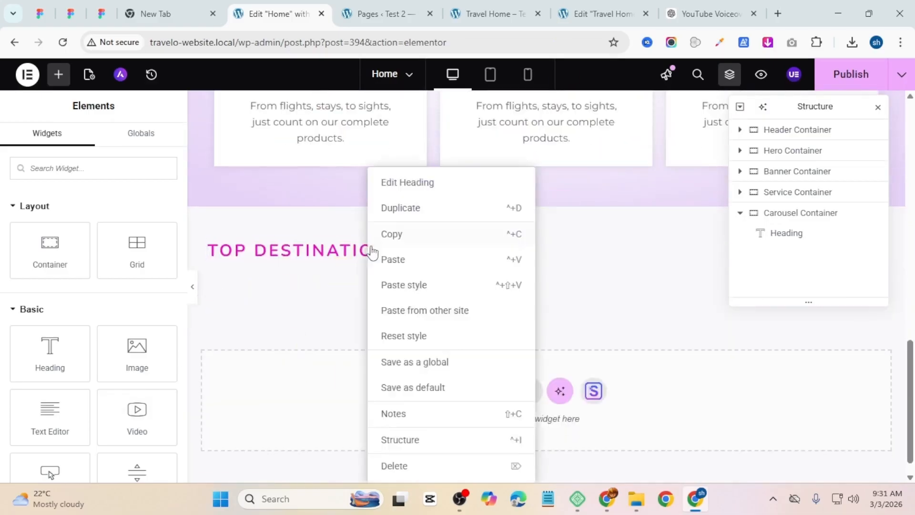
pyautogui.click(419, 260)
# Step: Replace the pasted heading's title with "Explore top destination" copied from the reference page
pyautogui.click(496, 13)
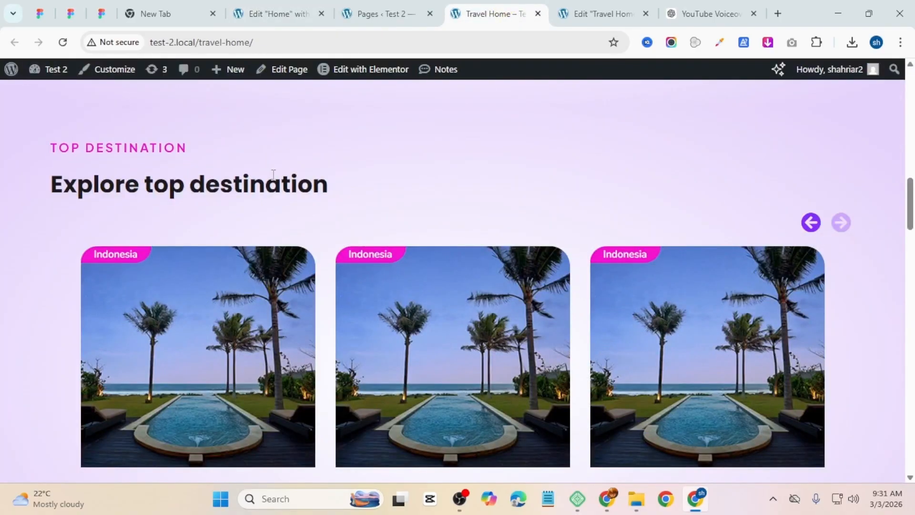
pyautogui.moveTo(331, 184); pyautogui.dragTo(51, 184)
pyautogui.rightClick(274, 177)
pyautogui.click(338, 193)
pyautogui.click(274, 14)
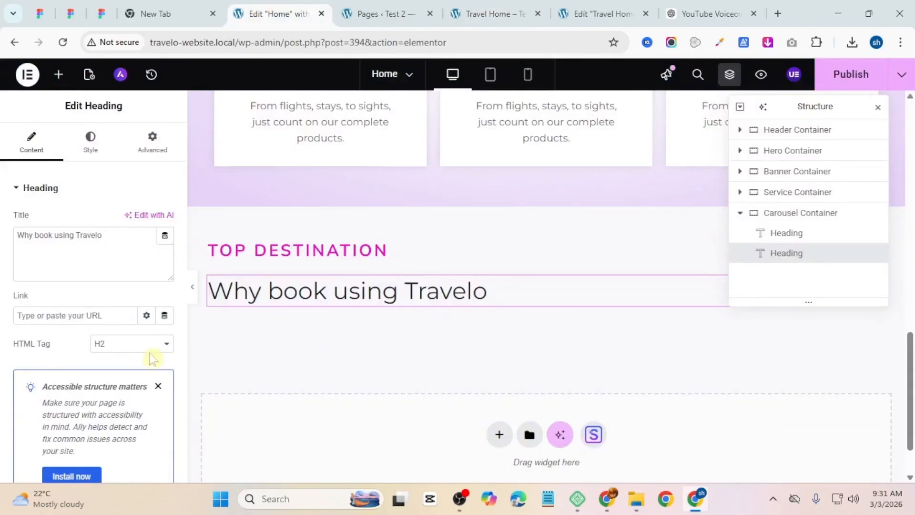
pyautogui.moveTo(143, 236); pyautogui.dragTo(3, 250)
pyautogui.hotkey('ctrl', 'v')
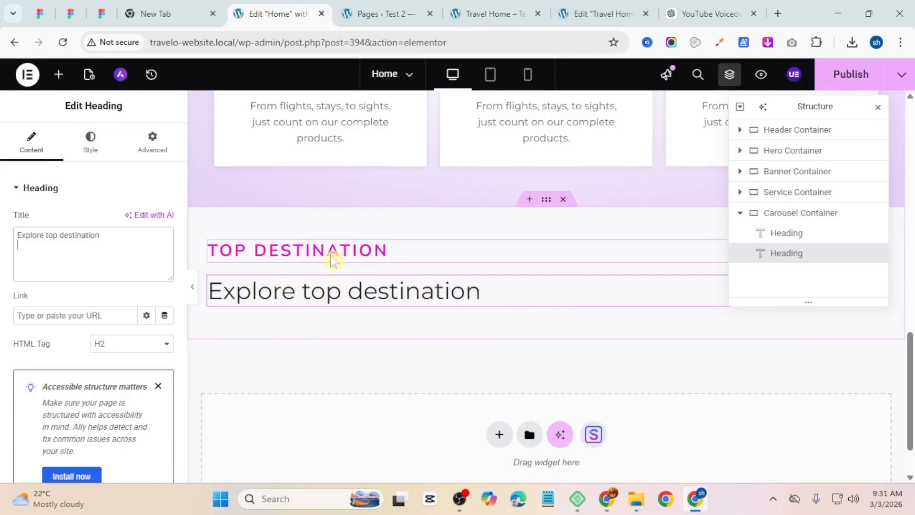
# Step: Set the Carousel Container's column and row gaps to 10 px
pyautogui.click(546, 200)
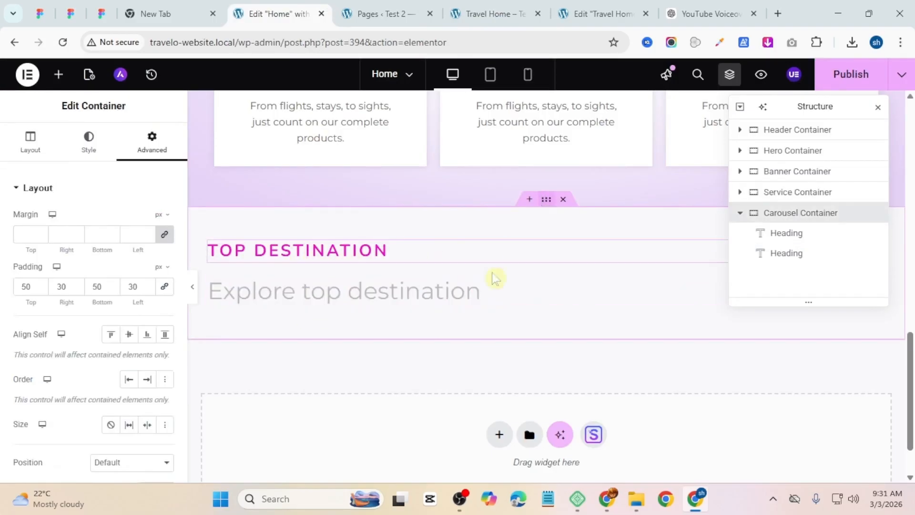
pyautogui.click(9, 146)
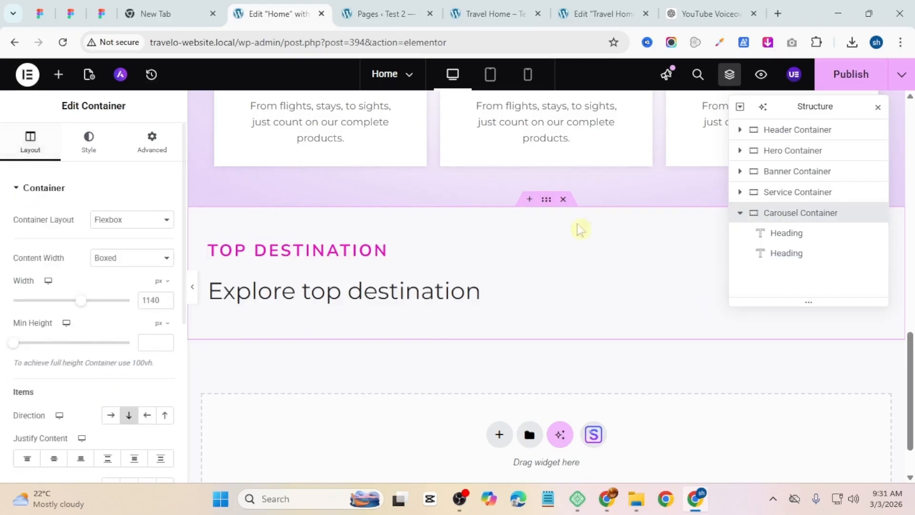
pyautogui.scroll(-5, 17, 337)
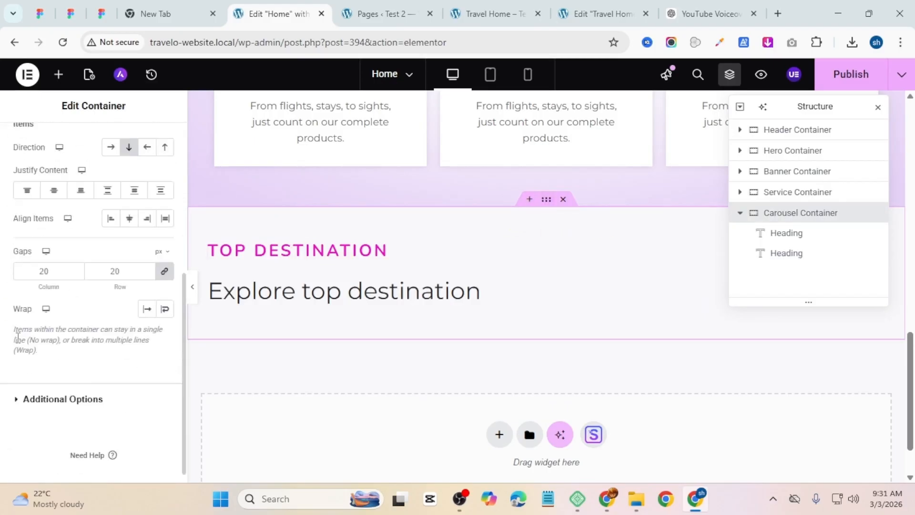
pyautogui.press('BackSpace')
pyautogui.press('BackSpace')
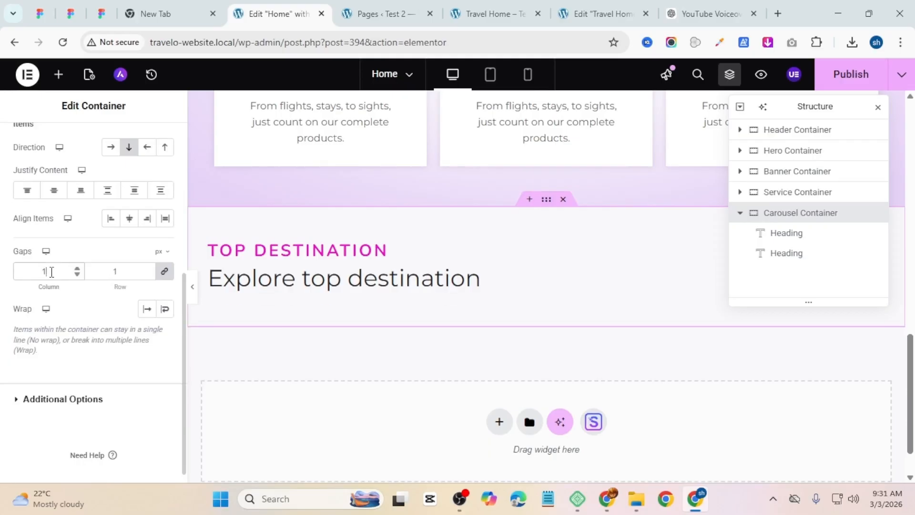
pyautogui.write('10')
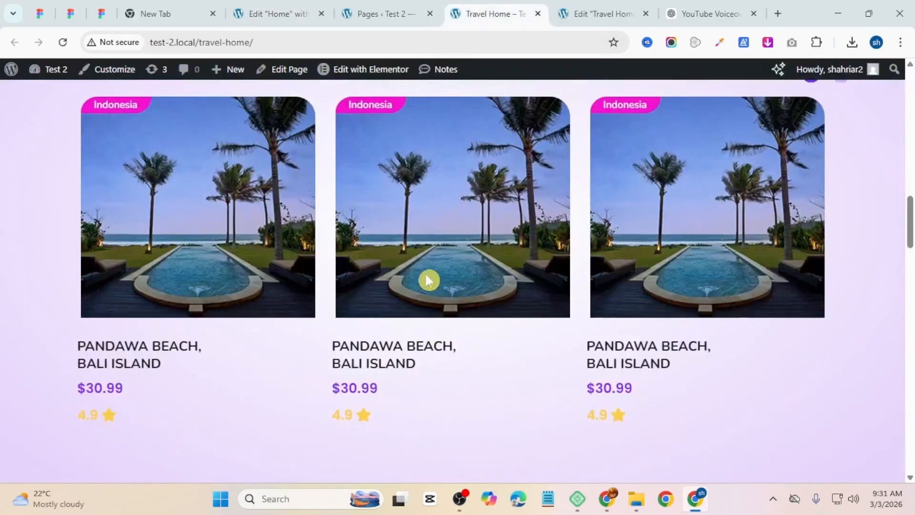
# Step: Set the Carousel Container's background type to gradient
pyautogui.scroll(1, 429, 281)
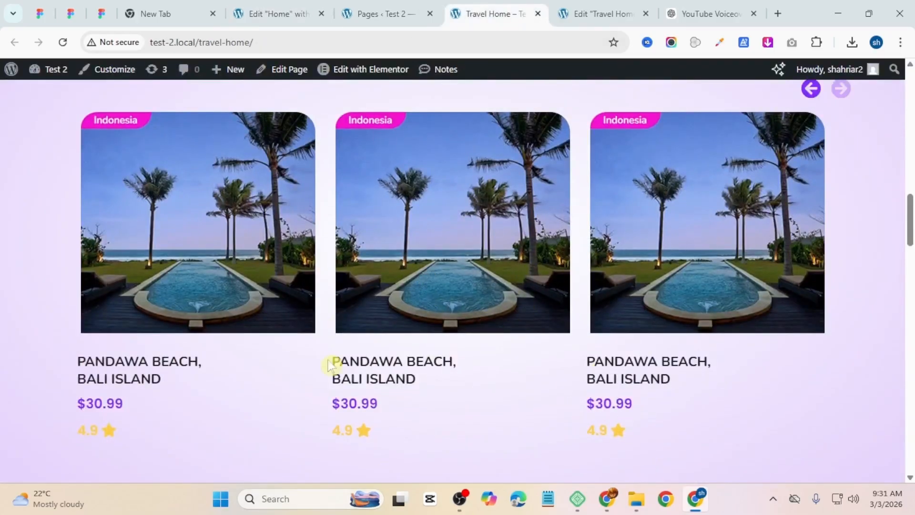
pyautogui.click(281, 14)
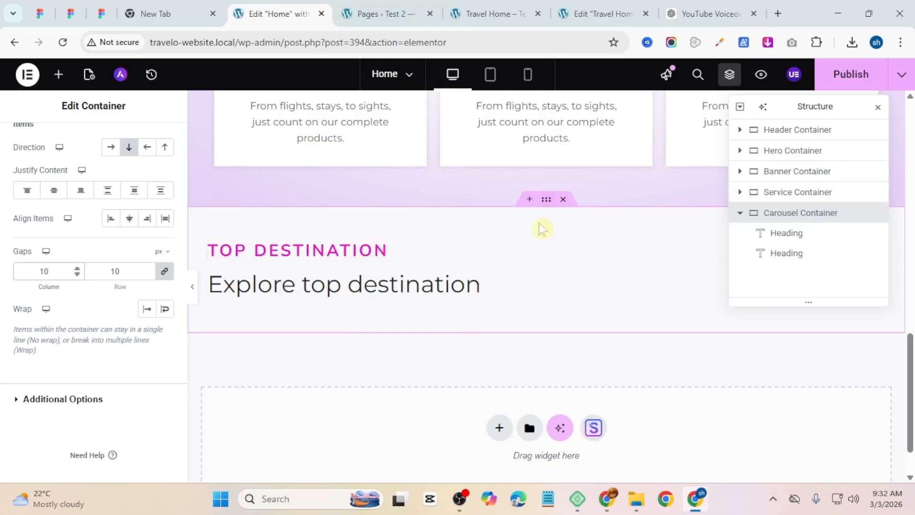
pyautogui.scroll(5, 49, 238)
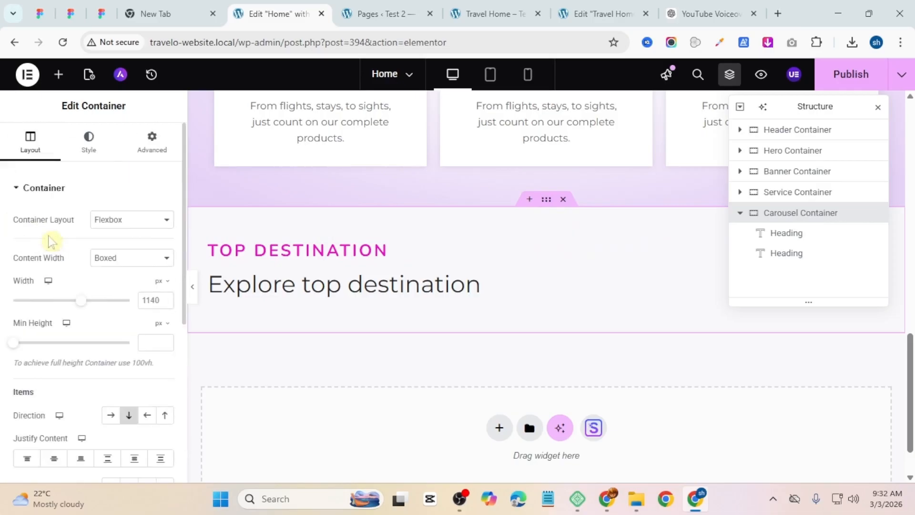
pyautogui.click(90, 143)
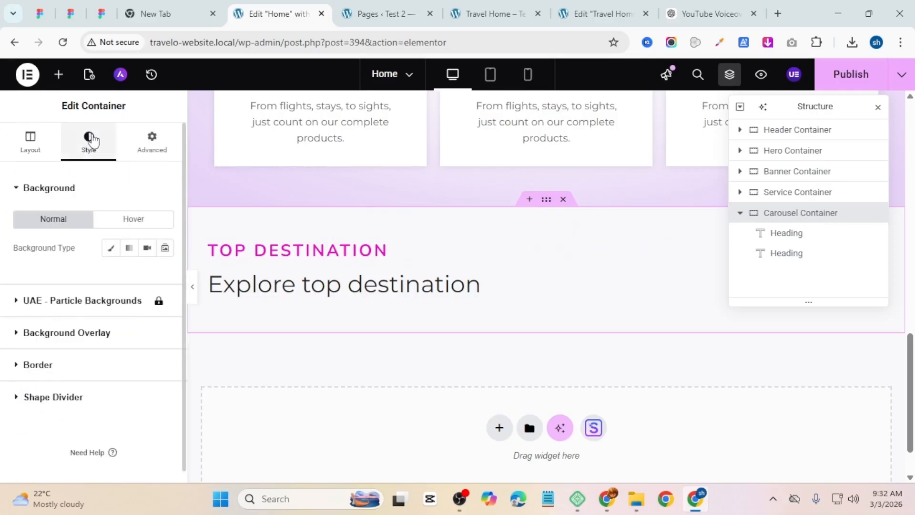
pyautogui.scroll(3, 543, 139)
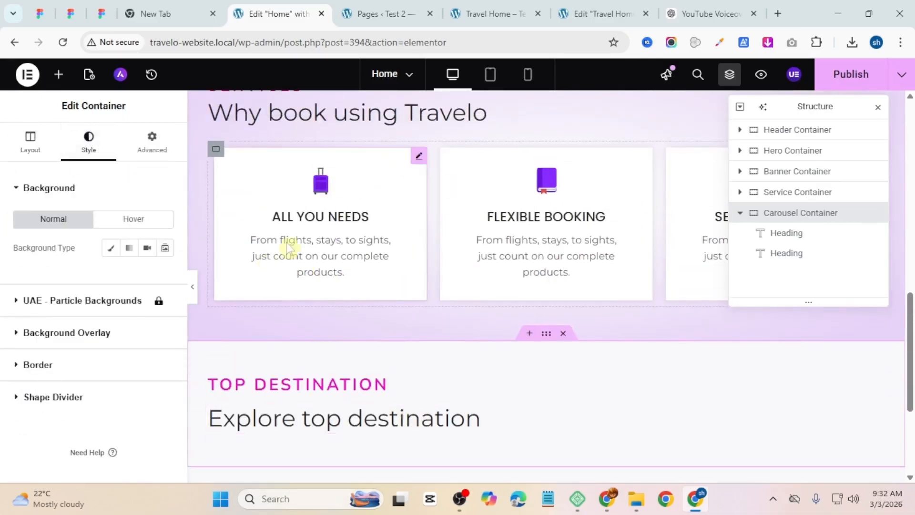
pyautogui.scroll(3, 287, 244)
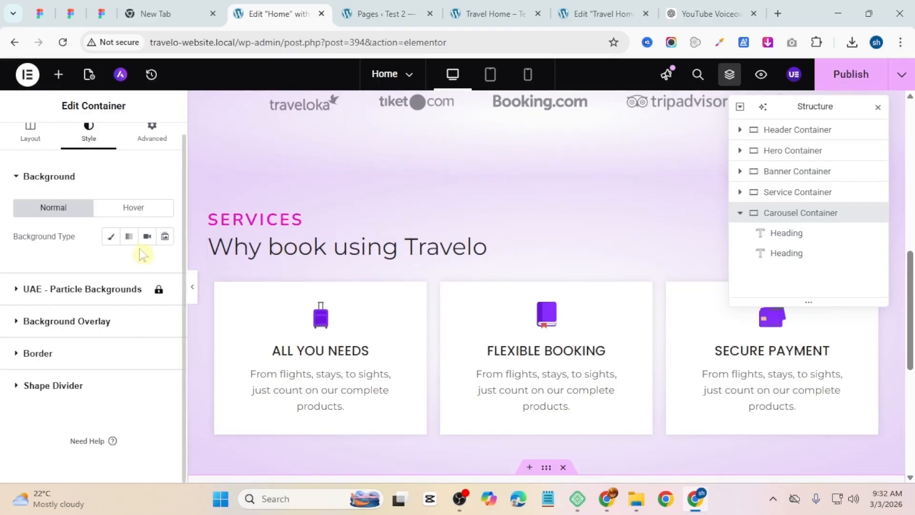
pyautogui.scroll(-3, 515, 310)
pyautogui.scroll(-1, 86, 224)
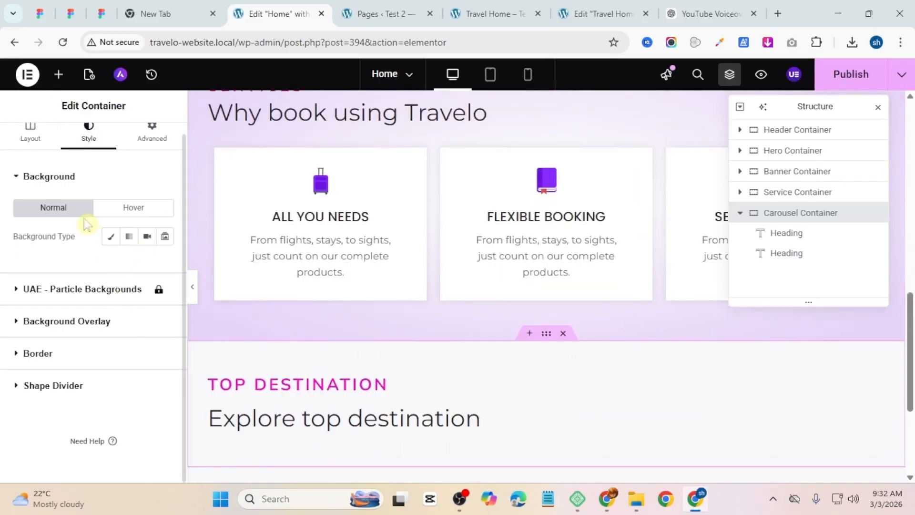
pyautogui.click(129, 238)
# Step: Set the gradient's first color to #FFFFFF85 at a location of 10 %
pyautogui.scroll(-3, 129, 257)
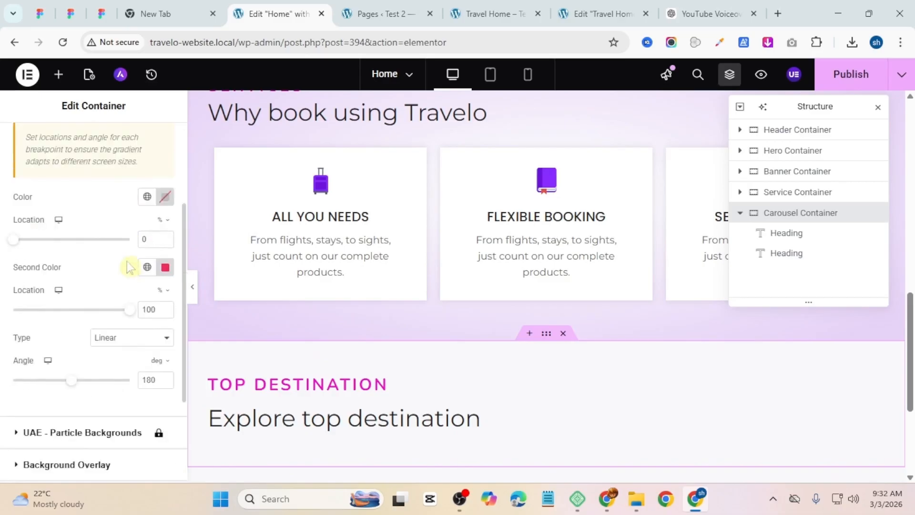
pyautogui.scroll(4, 477, 219)
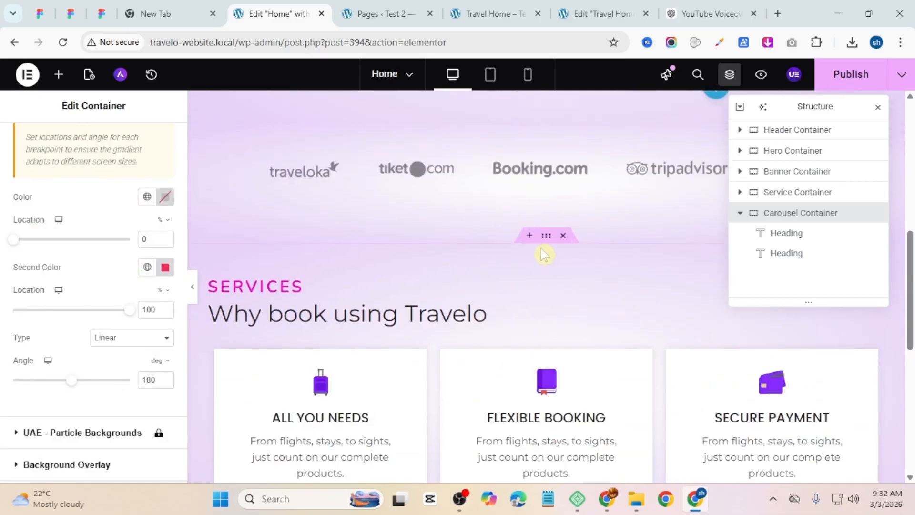
pyautogui.scroll(-5, 544, 253)
pyautogui.scroll(3, 105, 266)
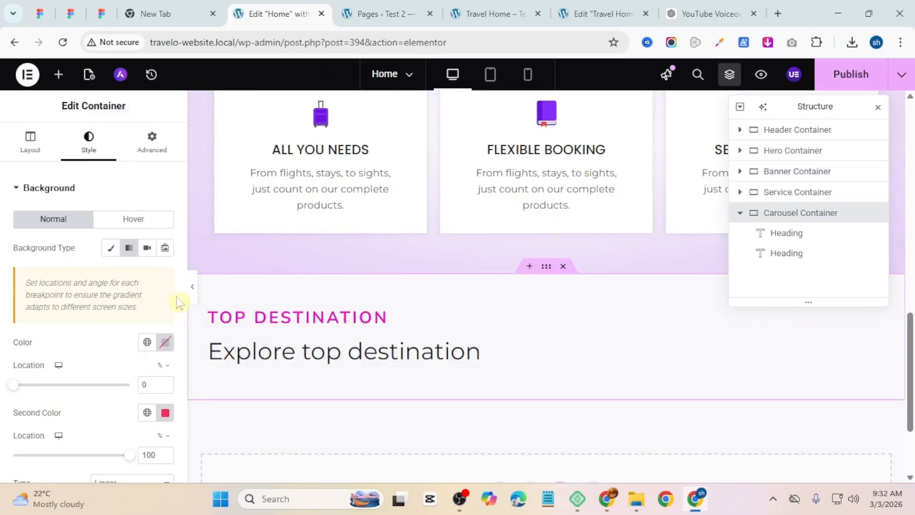
pyautogui.click(164, 342)
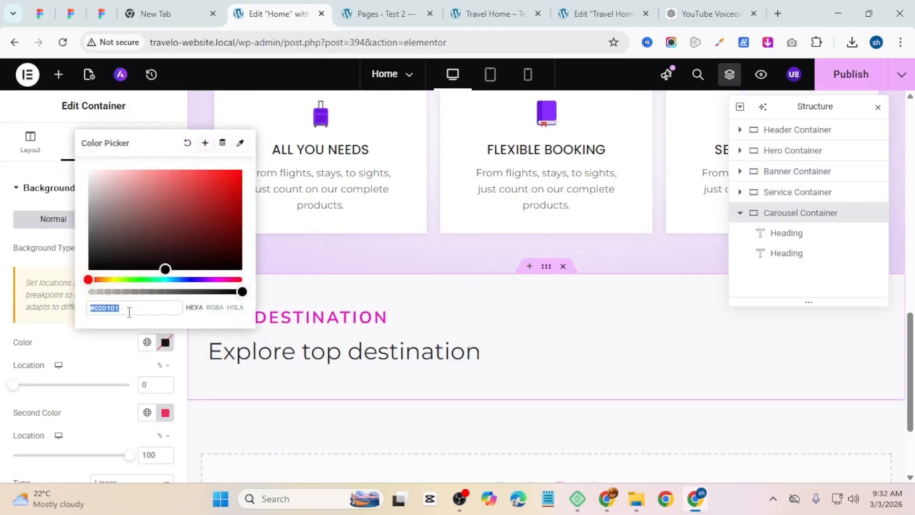
pyautogui.press('super+v')
pyautogui.click(147, 198)
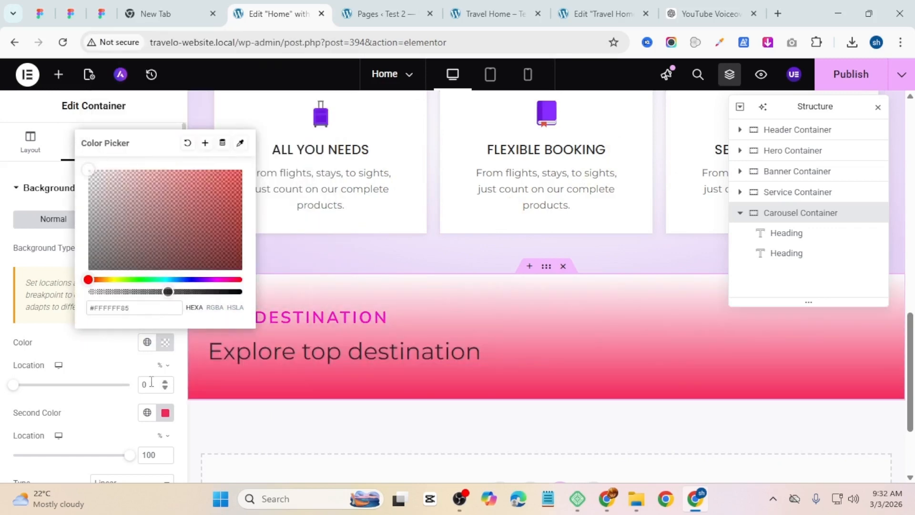
pyautogui.moveTo(152, 383); pyautogui.dragTo(68, 381)
pyautogui.write('10')
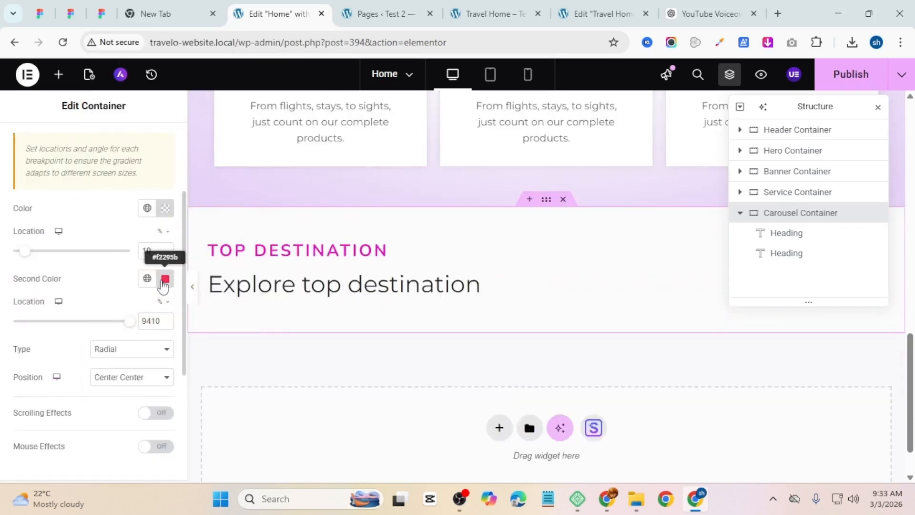
# Step: Paste the gradient's second color and set its location to 90 %
pyautogui.click(164, 279)
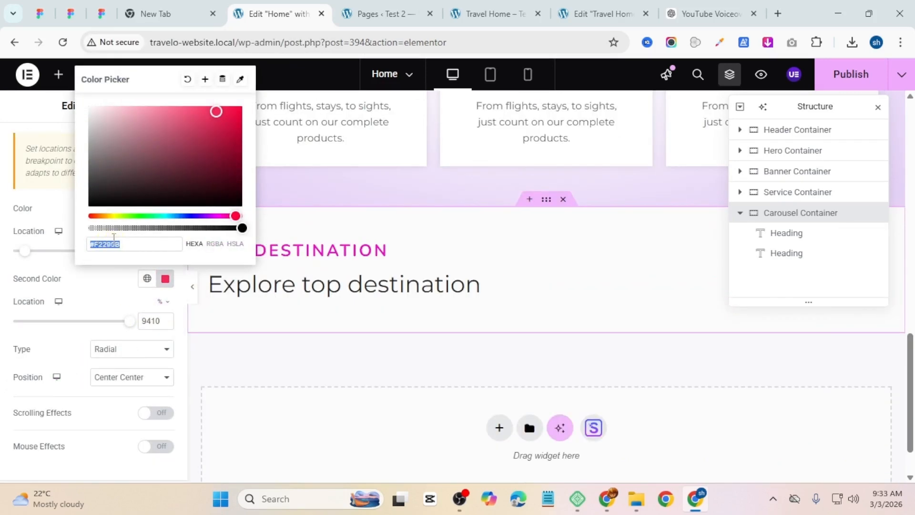
pyautogui.write('#941AED2B')
pyautogui.doubleClick(148, 318)
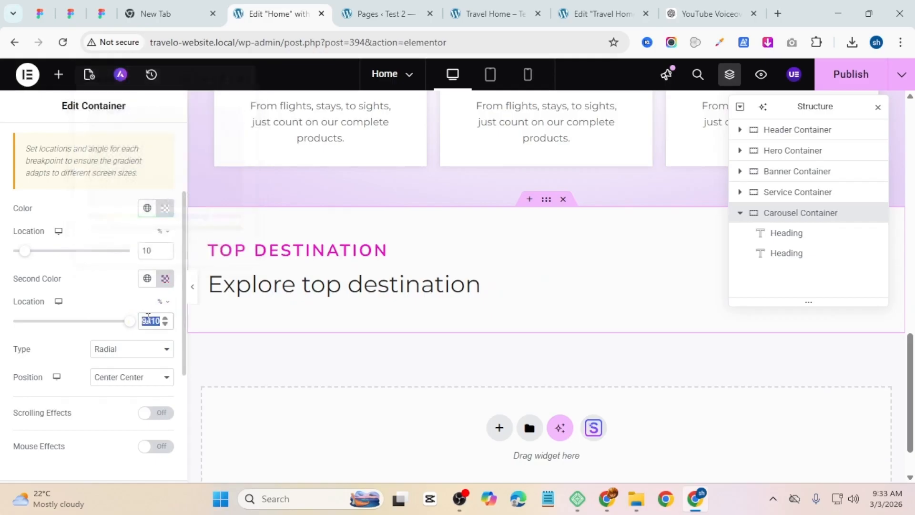
pyautogui.write('90')
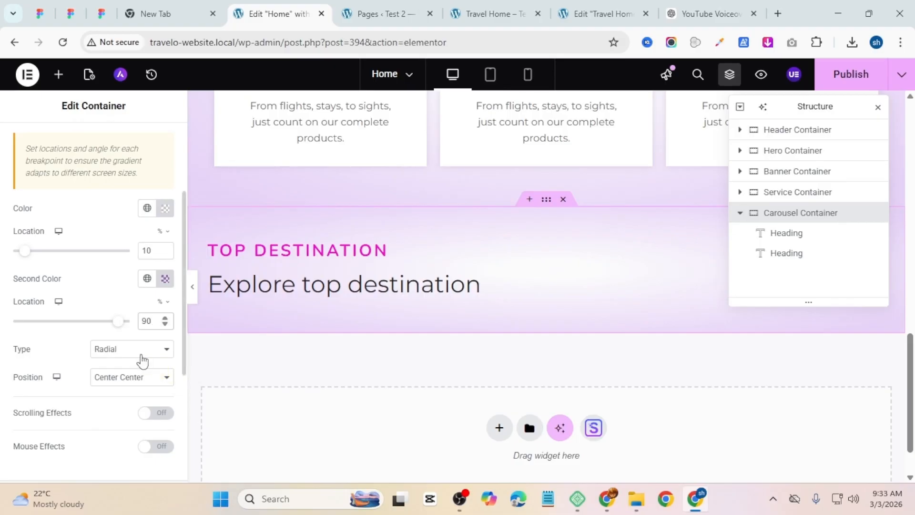
pyautogui.click(141, 356)
pyautogui.click(141, 354)
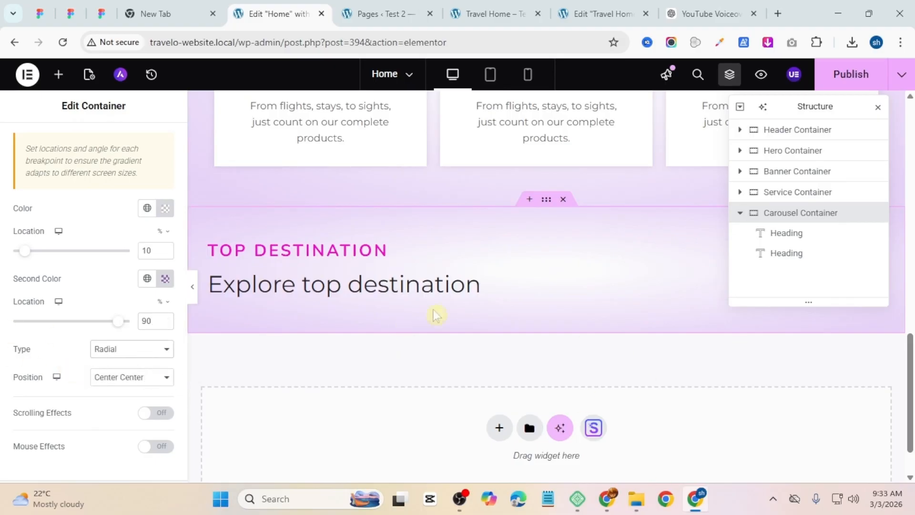
# Step: Add a Carousel widget below the Top Destination headings in the Carousel Container
pyautogui.scroll(4, 433, 270)
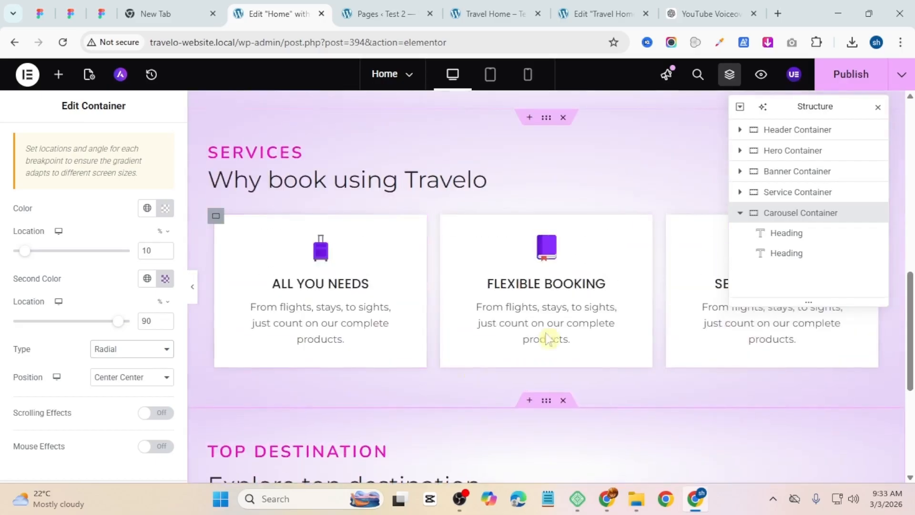
pyautogui.scroll(5, 423, 233)
pyautogui.scroll(-10, 411, 214)
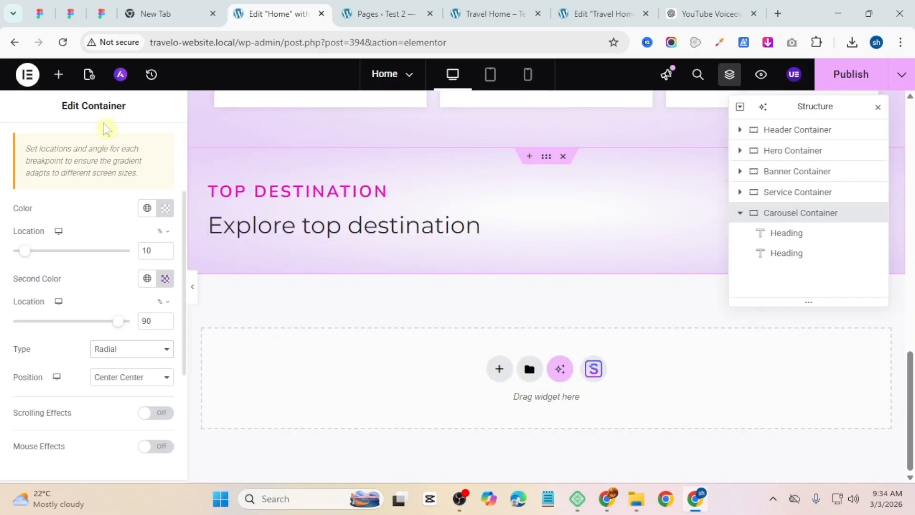
pyautogui.click(69, 84)
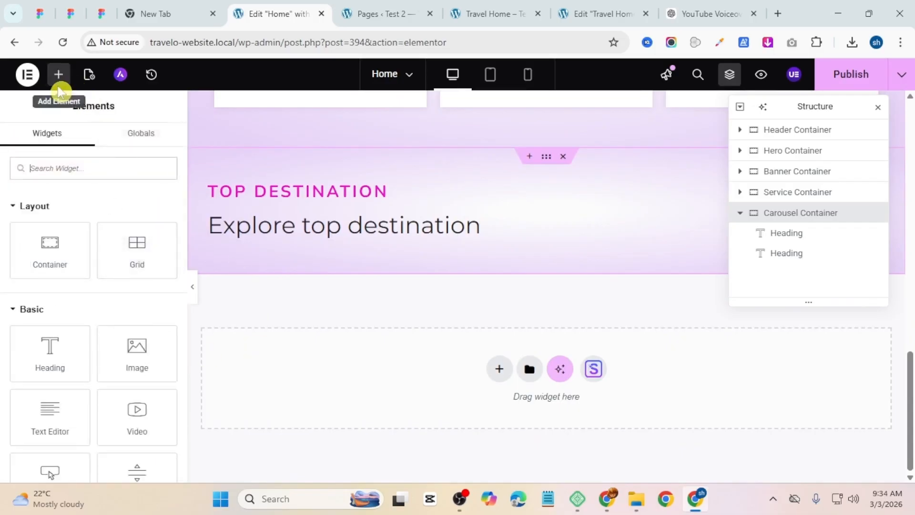
pyautogui.click(77, 163)
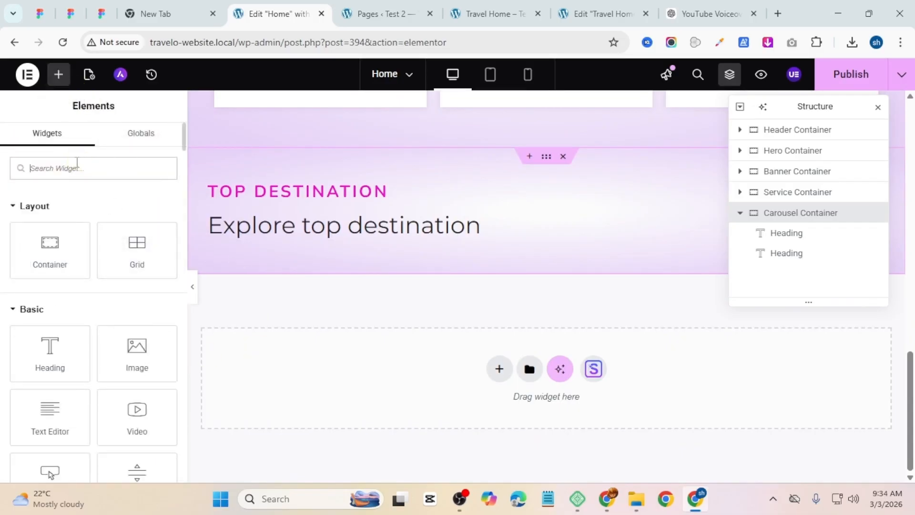
pyautogui.write('Carousel')
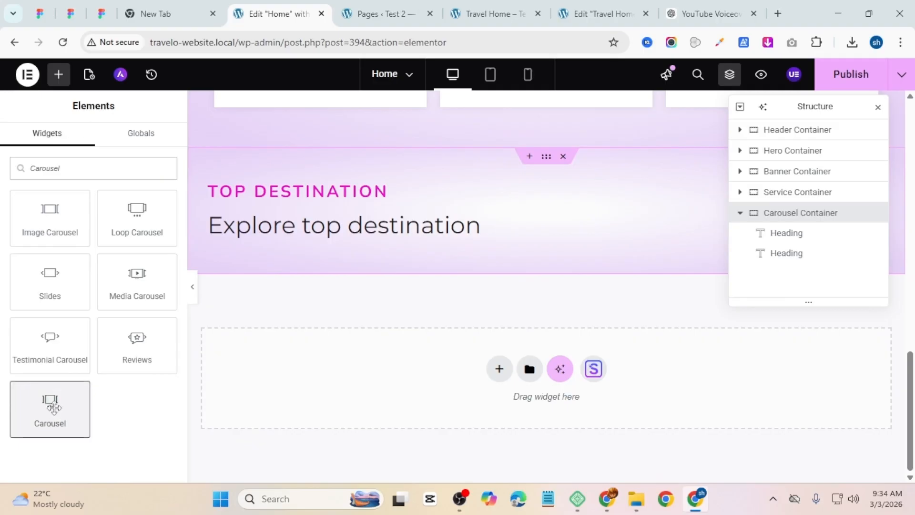
pyautogui.moveTo(52, 409); pyautogui.dragTo(533, 268)
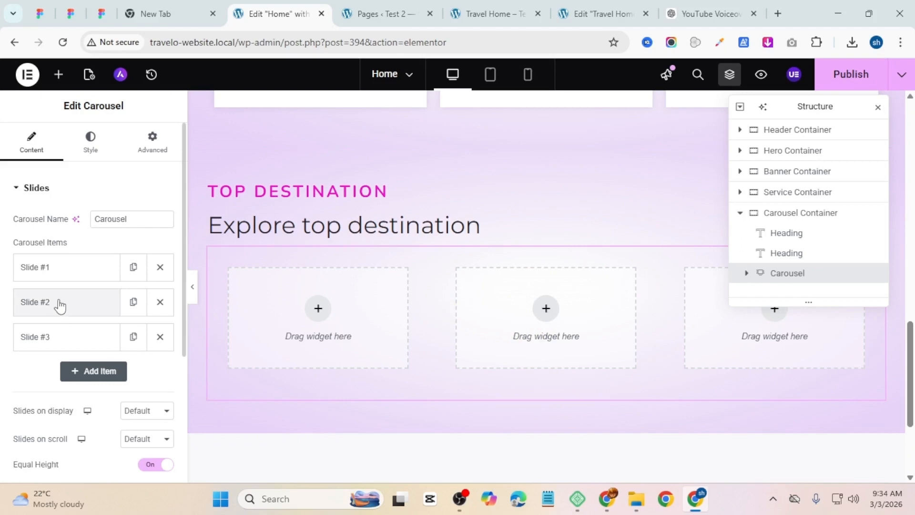
# Step: Delete the carousel's second slide
pyautogui.click(153, 303)
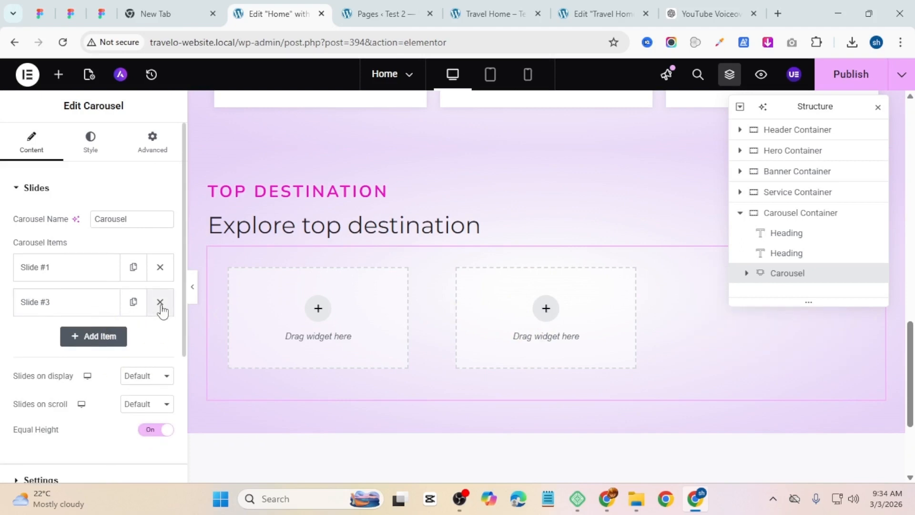
pyautogui.click(73, 280)
pyautogui.scroll(-2, 82, 277)
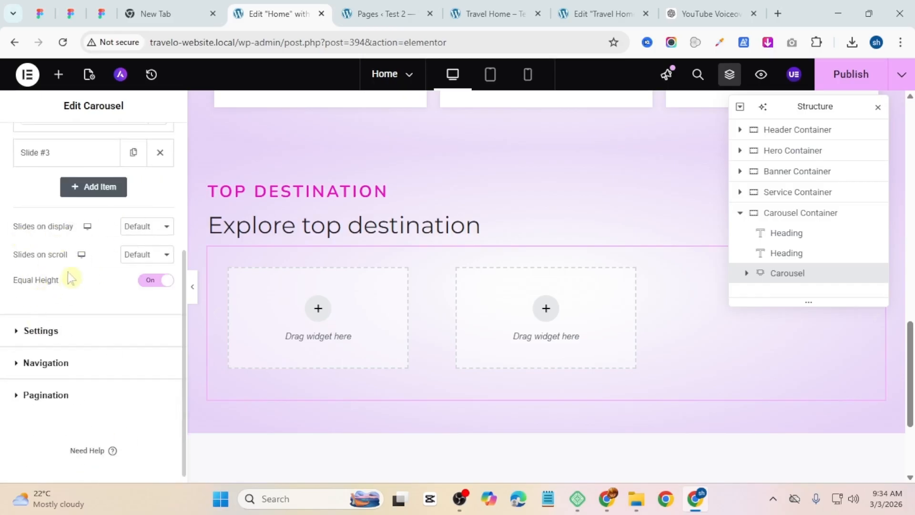
# Step: Compare the carousel with the destination cards on the reference page
pyautogui.click(465, 6)
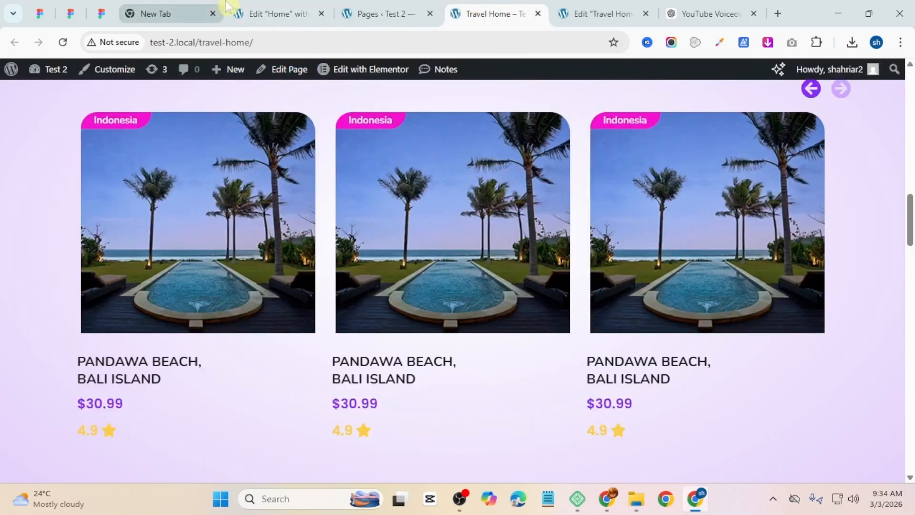
pyautogui.click(270, 14)
pyautogui.click(90, 330)
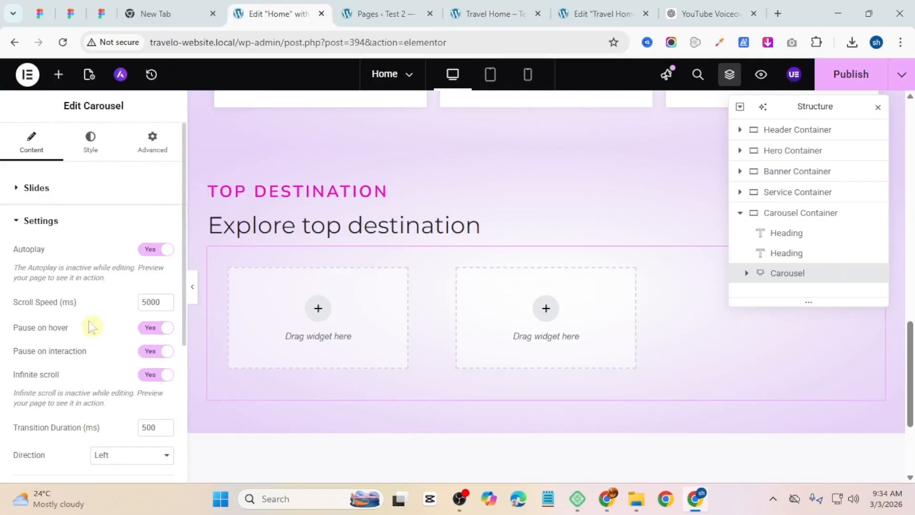
pyautogui.click(41, 224)
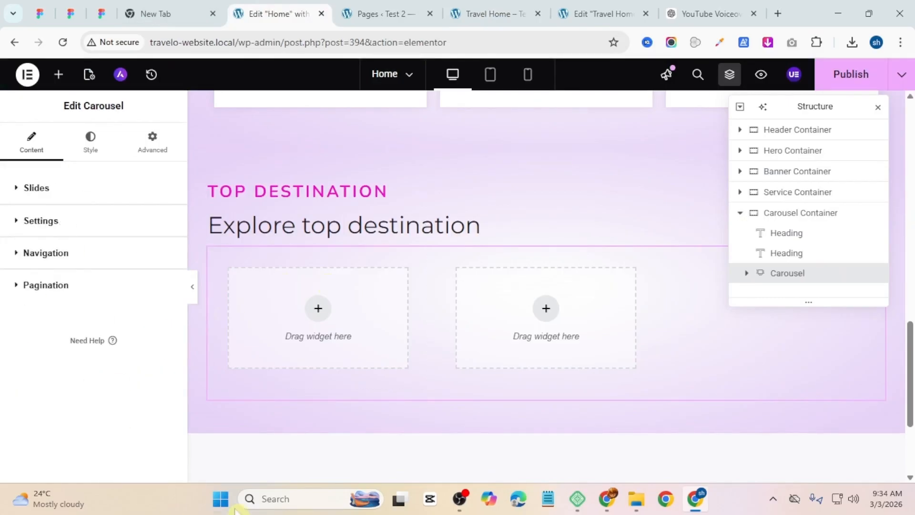
# Step: Set the carousel's right and left padding to 20 px
pyautogui.click(143, 142)
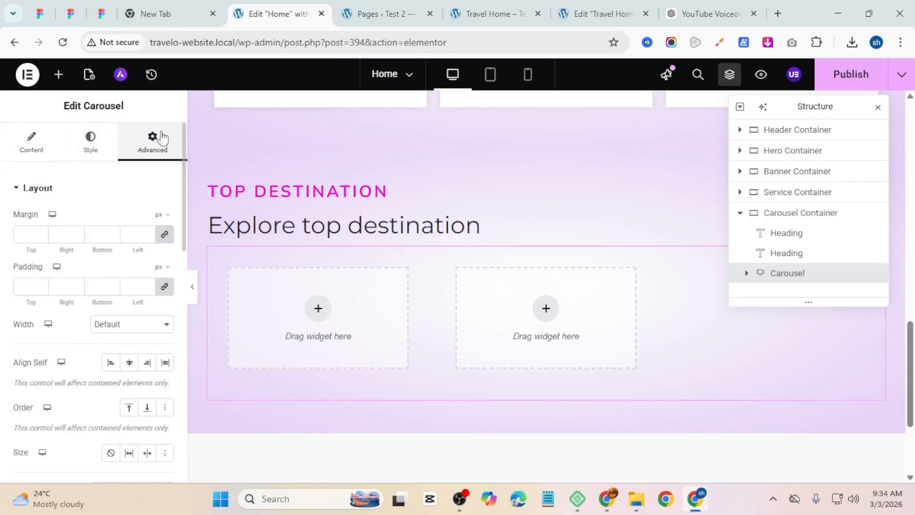
pyautogui.click(164, 287)
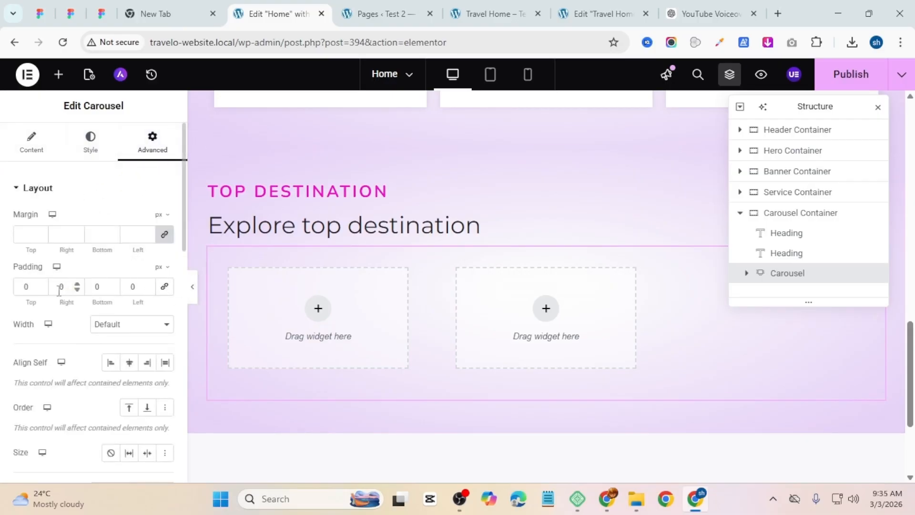
pyautogui.write('20')
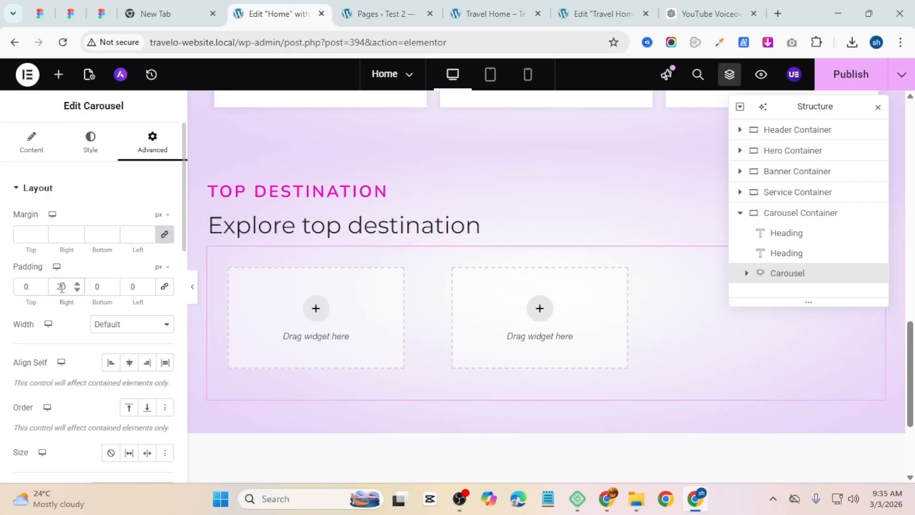
pyautogui.write('2')
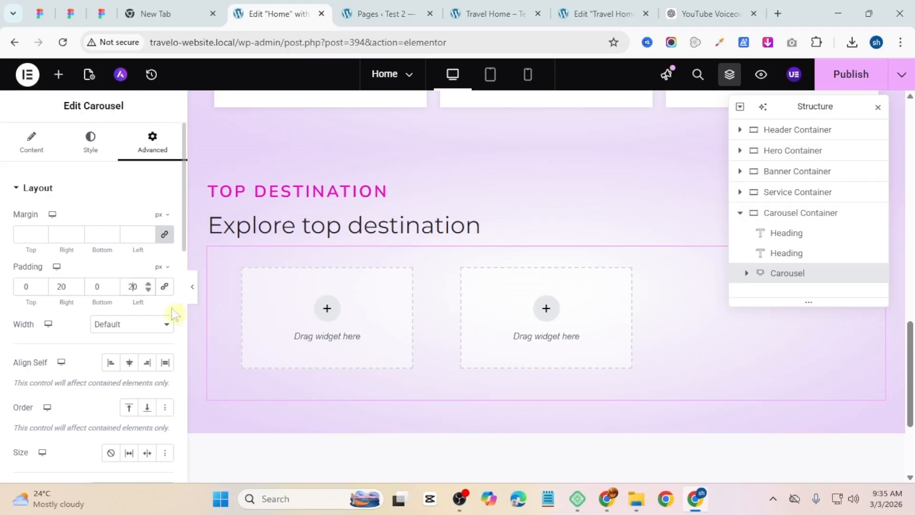
# Step: Add an Image widget to the carousel's first slide
pyautogui.click(327, 310)
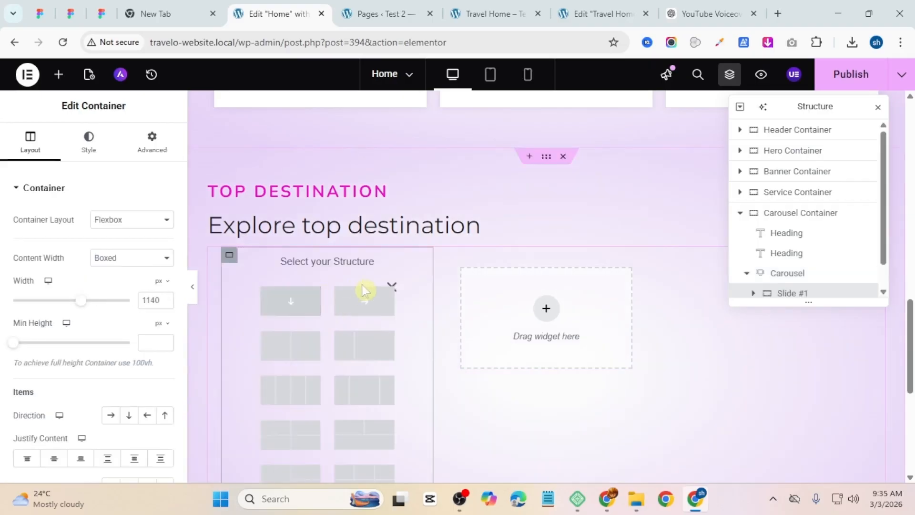
pyautogui.click(495, 14)
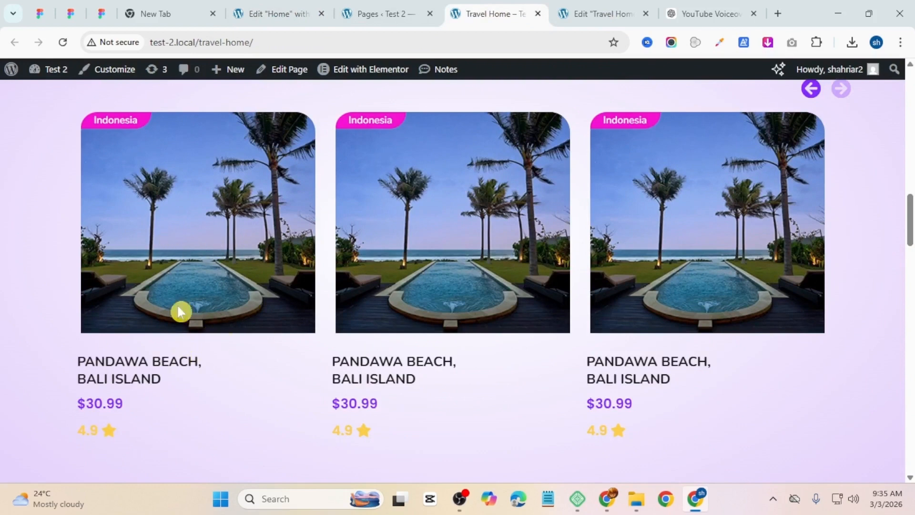
pyautogui.click(280, 10)
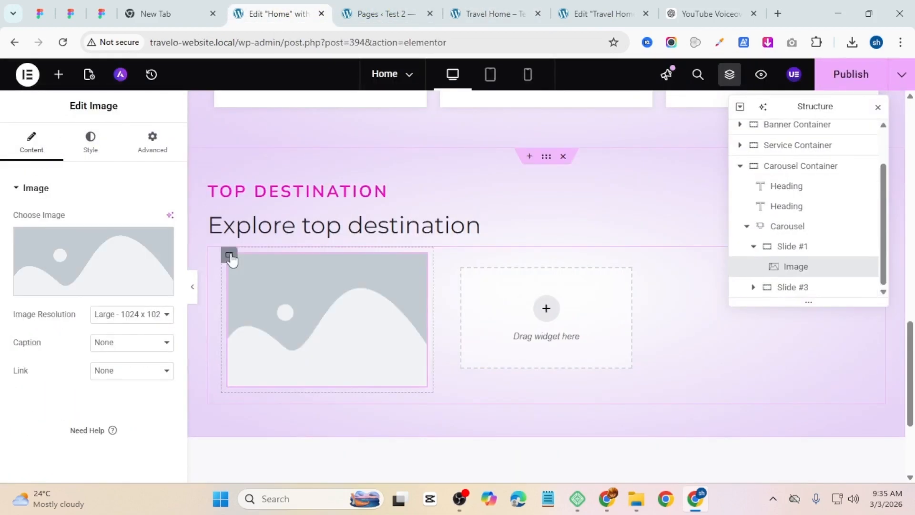
# Step: Set the first slide container's padding to 0 on all sides
pyautogui.click(230, 257)
pyautogui.click(141, 154)
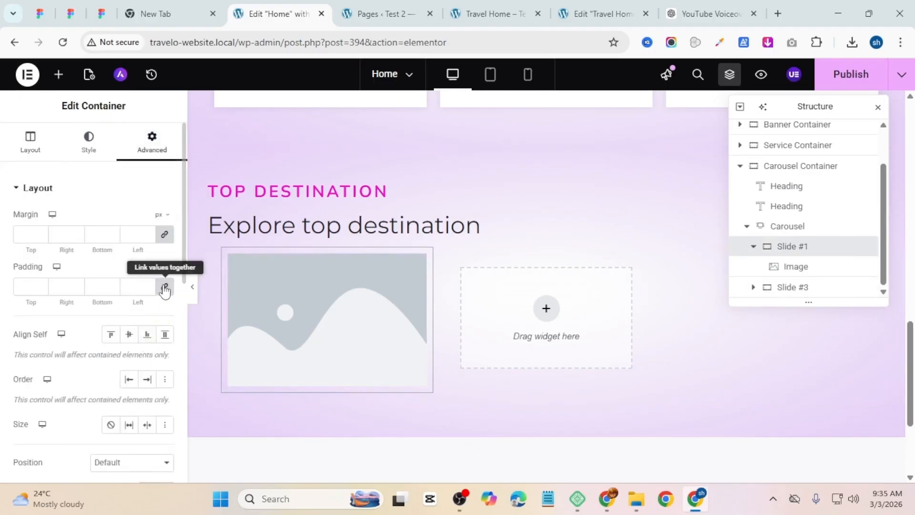
pyautogui.click(164, 287)
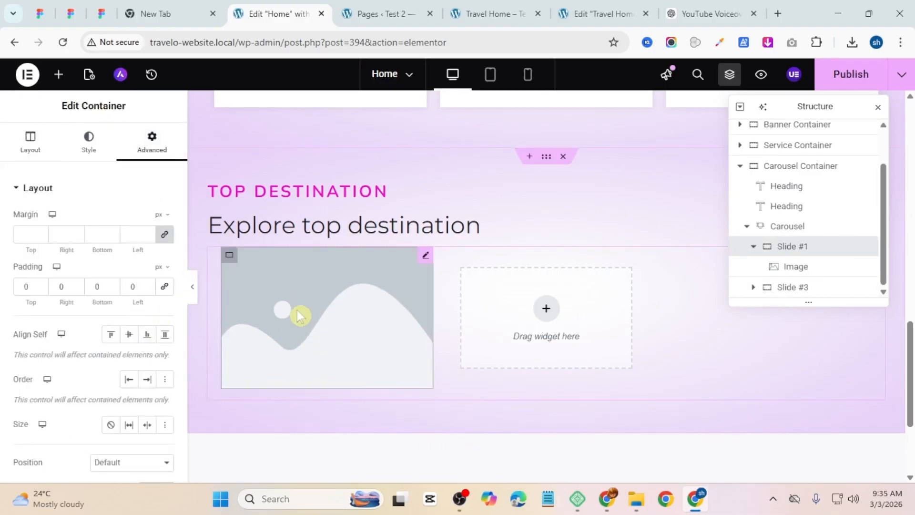
# Step: Choose the beach pool photo for the first slide's image, checking it against the reference page
pyautogui.click(298, 319)
pyautogui.click(78, 257)
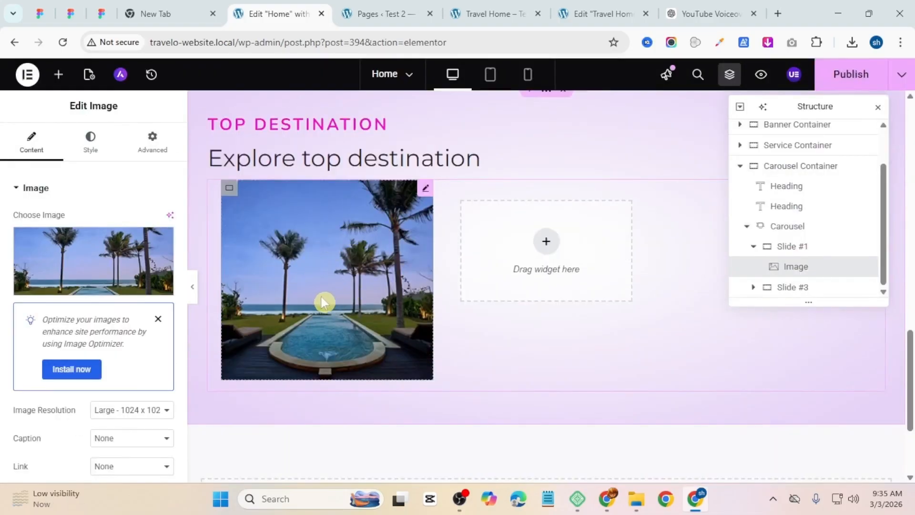
pyautogui.click(382, 14)
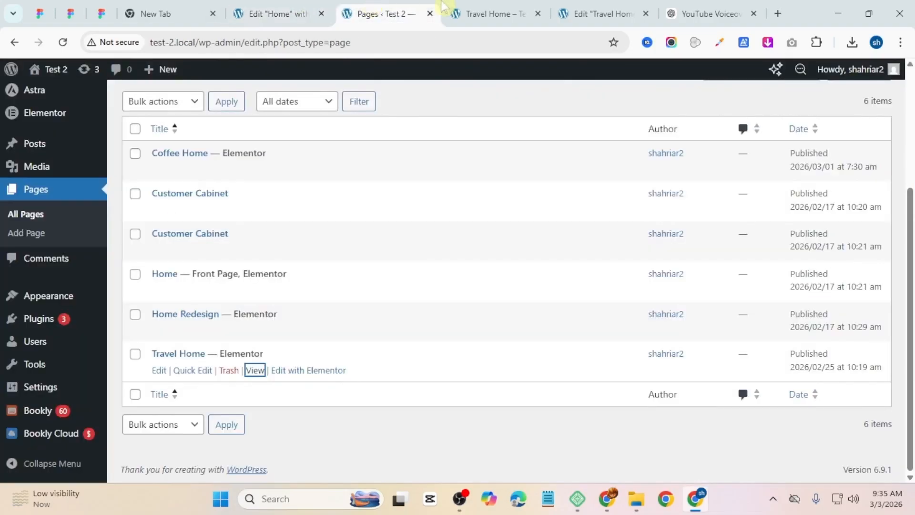
pyautogui.click(494, 14)
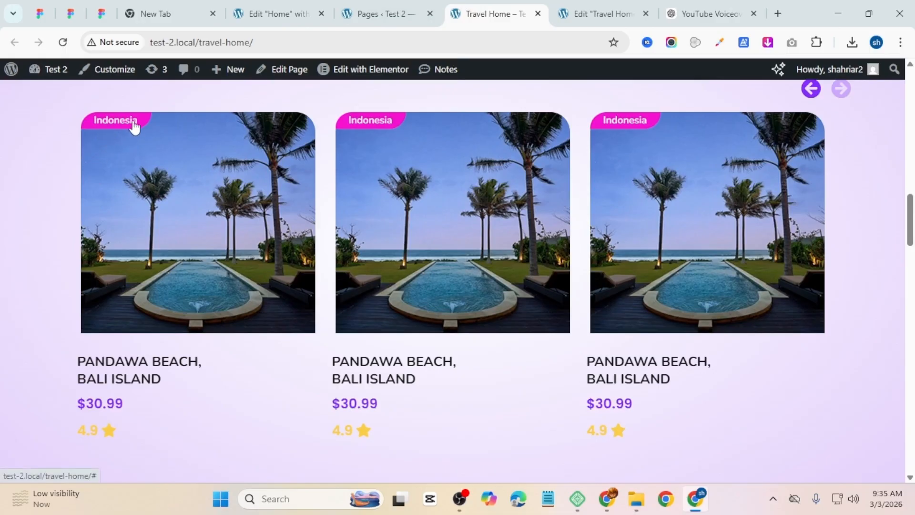
pyautogui.click(304, 11)
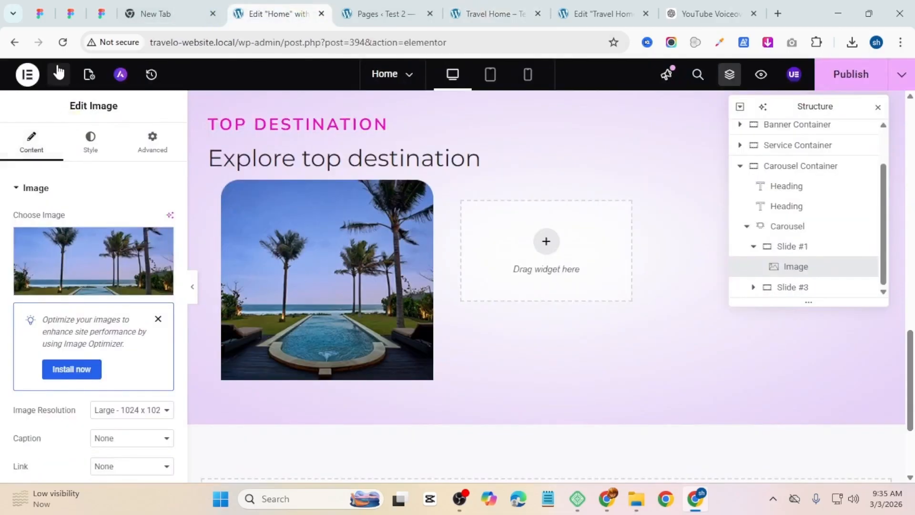
# Step: Add a Button widget to the carousel's first slide
pyautogui.click(59, 74)
pyautogui.scroll(-3, 62, 374)
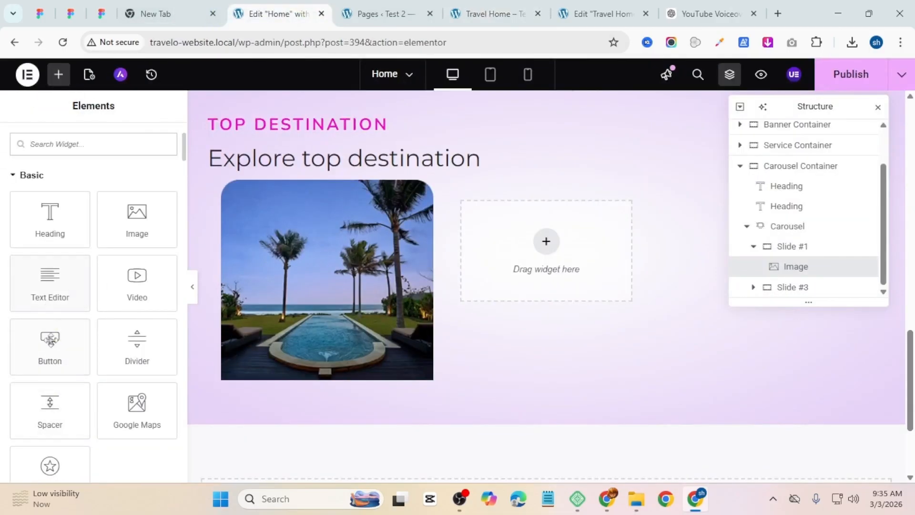
pyautogui.moveTo(36, 353); pyautogui.dragTo(260, 205)
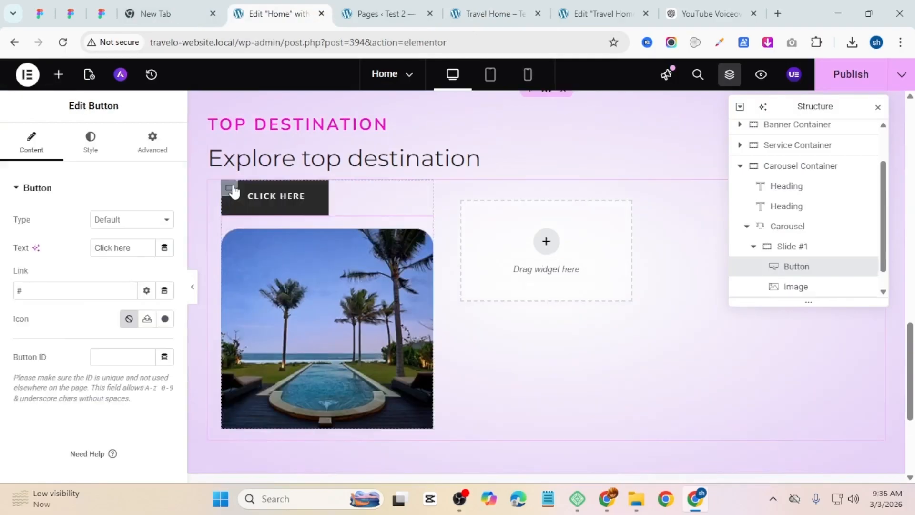
# Step: Set the first slide container's column and row gaps to 0
pyautogui.click(229, 188)
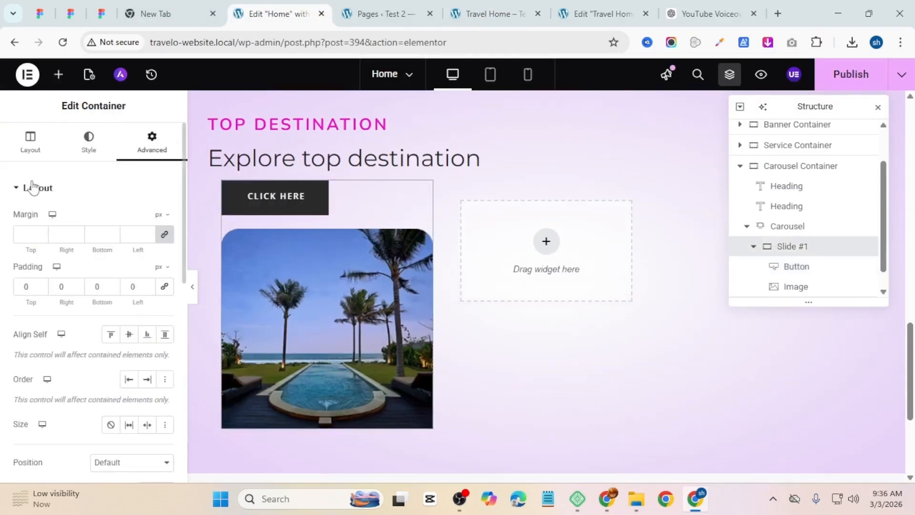
pyautogui.click(17, 154)
pyautogui.scroll(-5, 45, 371)
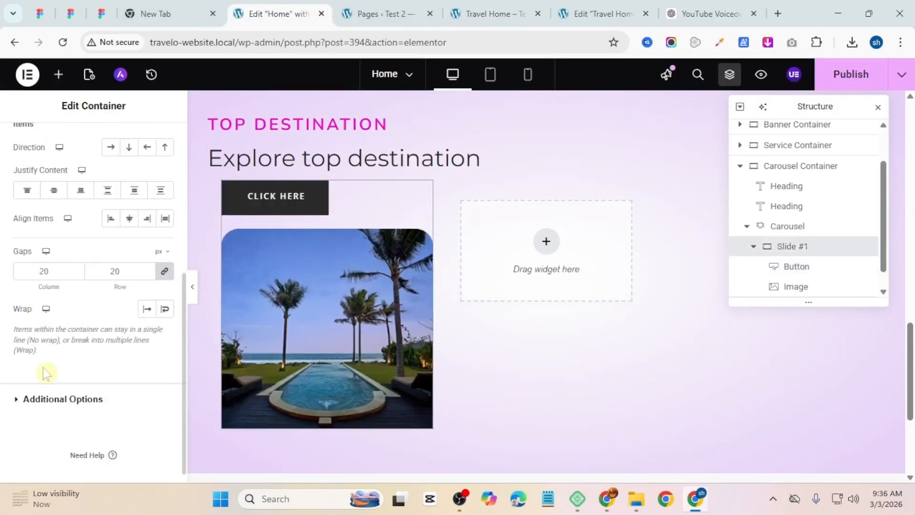
pyautogui.click(48, 271)
pyautogui.write('0')
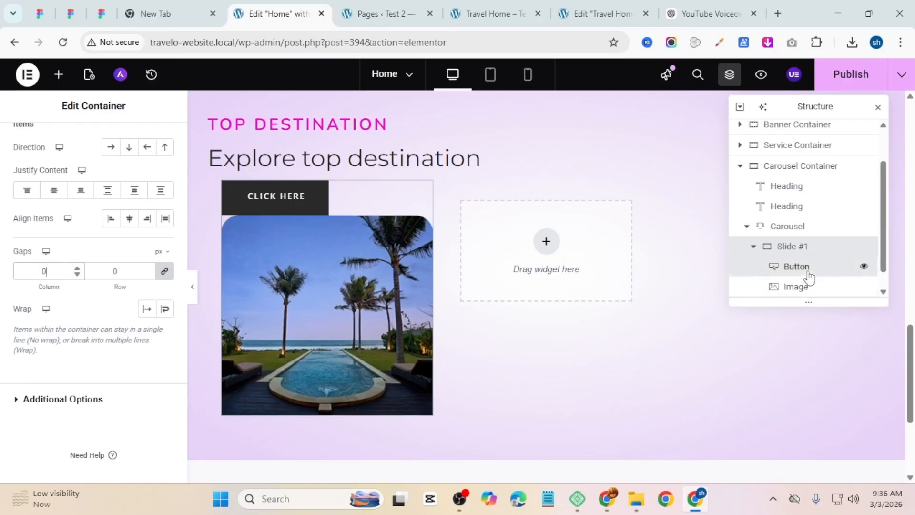
# Step: Move the button below the image within the first slide
pyautogui.moveTo(806, 270)
pyautogui.mouseDown()
pyautogui.moveTo(809, 288)
pyautogui.moveTo(810, 243)
pyautogui.moveTo(810, 261)
pyautogui.mouseUp()
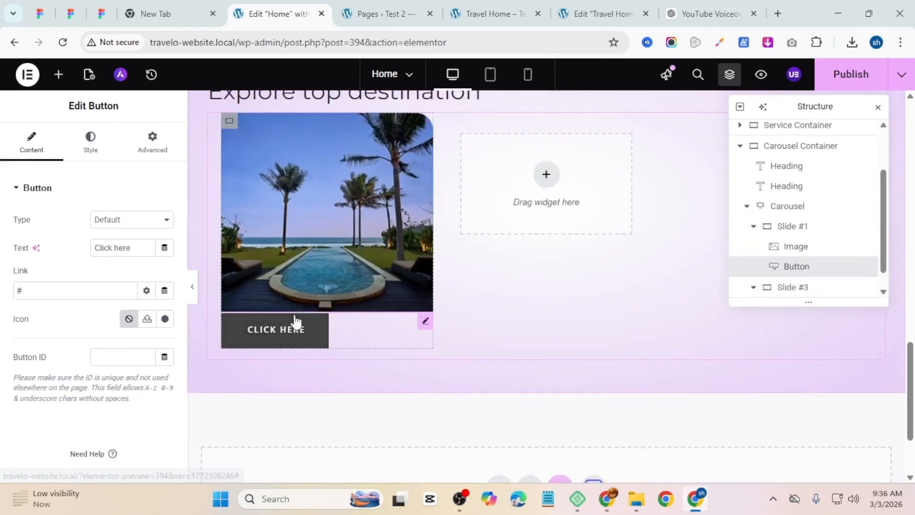
pyautogui.click(469, 9)
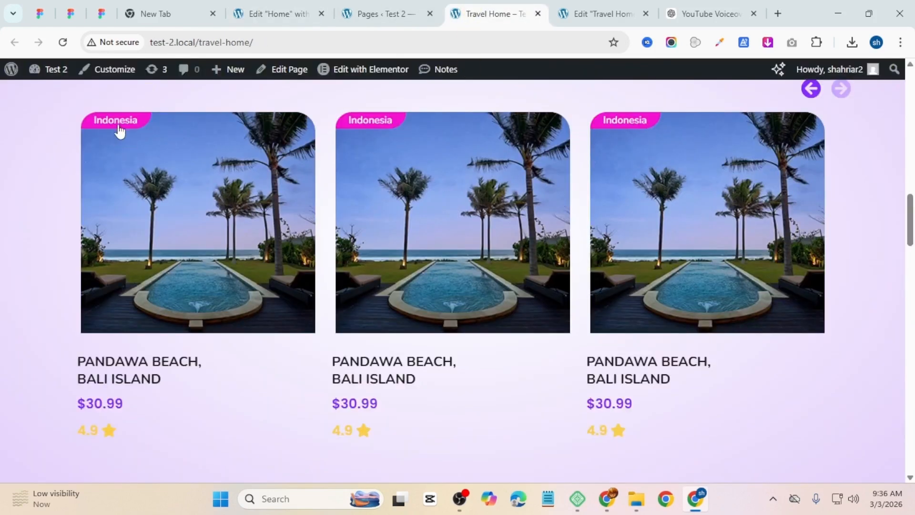
pyautogui.click(276, 14)
# Step: Set the first slide's button text to Indonesia
pyautogui.moveTo(136, 249); pyautogui.dragTo(2, 301)
pyautogui.write('Ind')
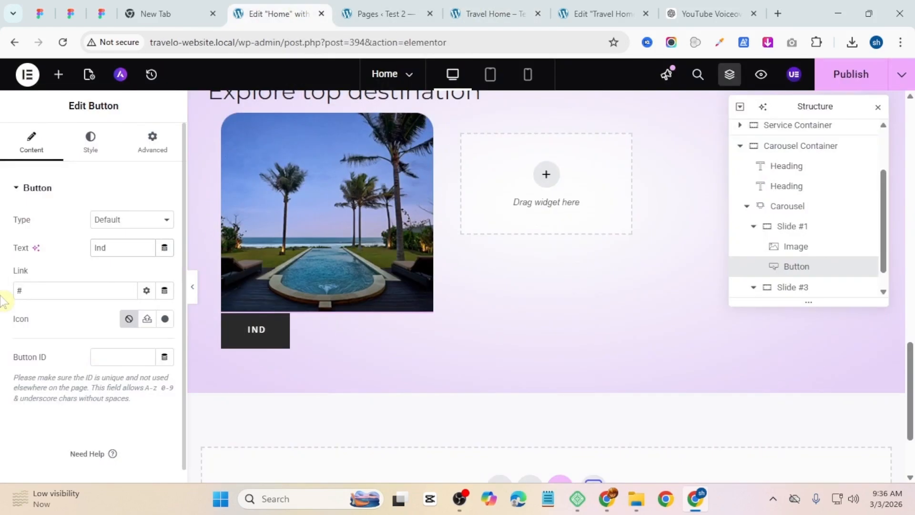
pyautogui.write('onesia')
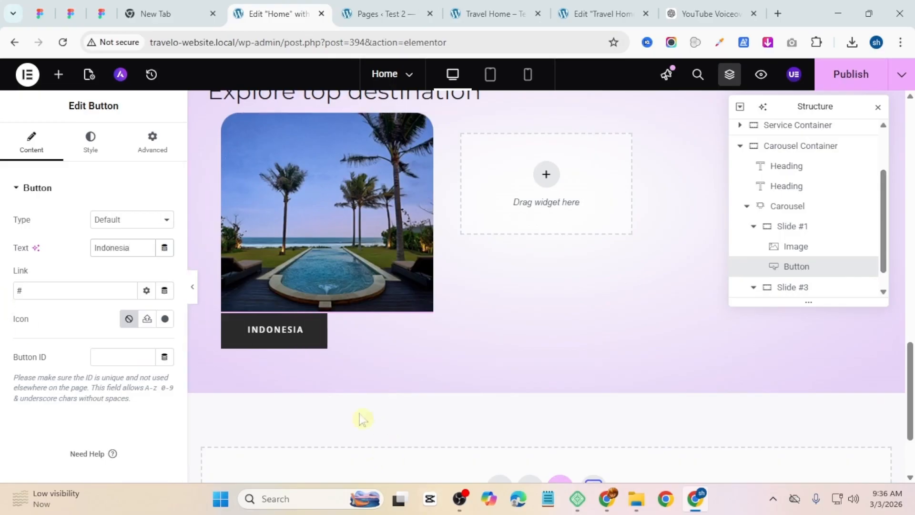
# Step: Apply a global typography style to the Indonesia button, comparing it with the reference page
pyautogui.scroll(15, 535, 218)
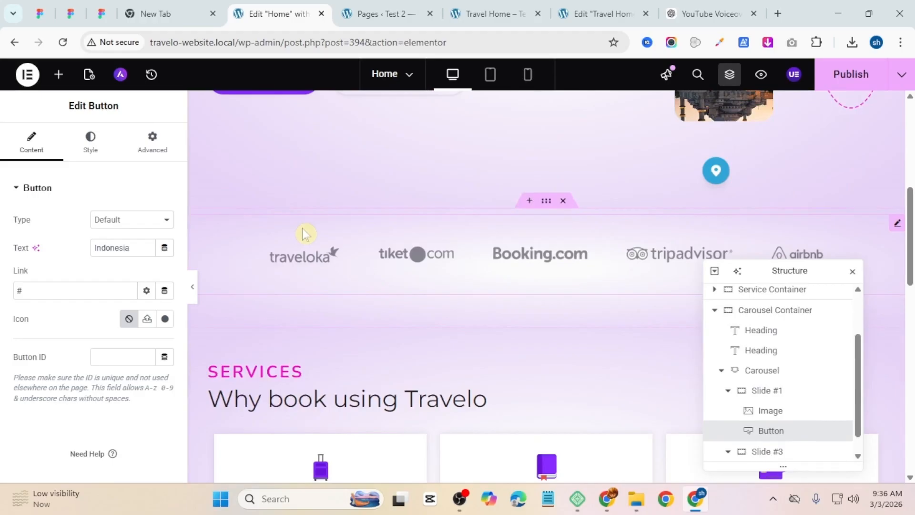
pyautogui.scroll(5, 375, 296)
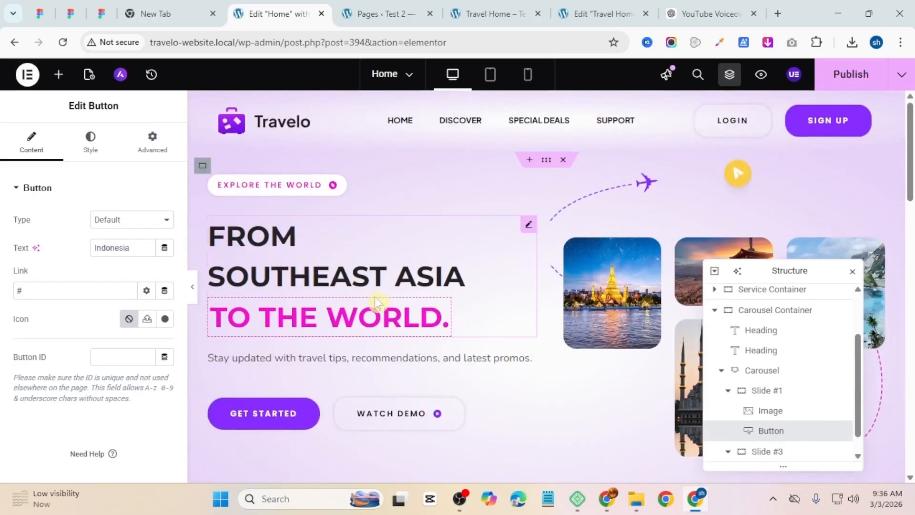
pyautogui.scroll(-7, 307, 254)
pyautogui.scroll(-6, 309, 255)
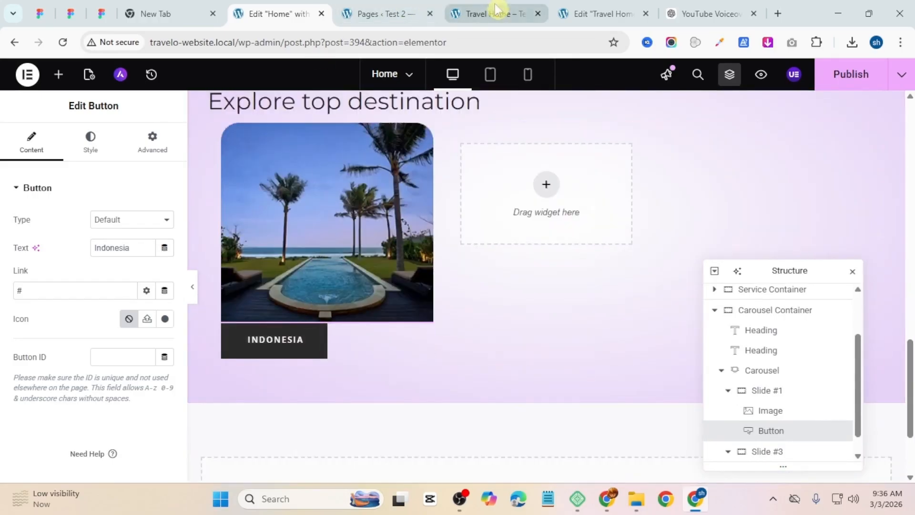
pyautogui.click(495, 13)
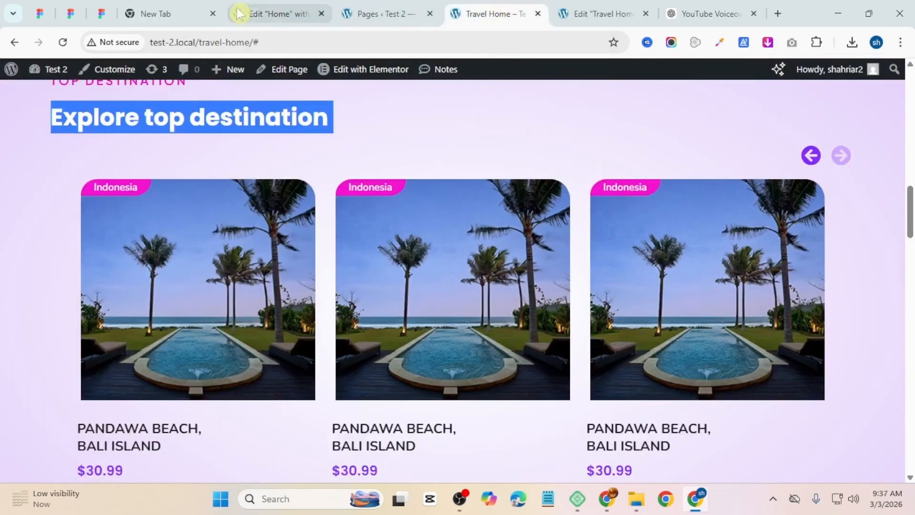
pyautogui.click(293, 13)
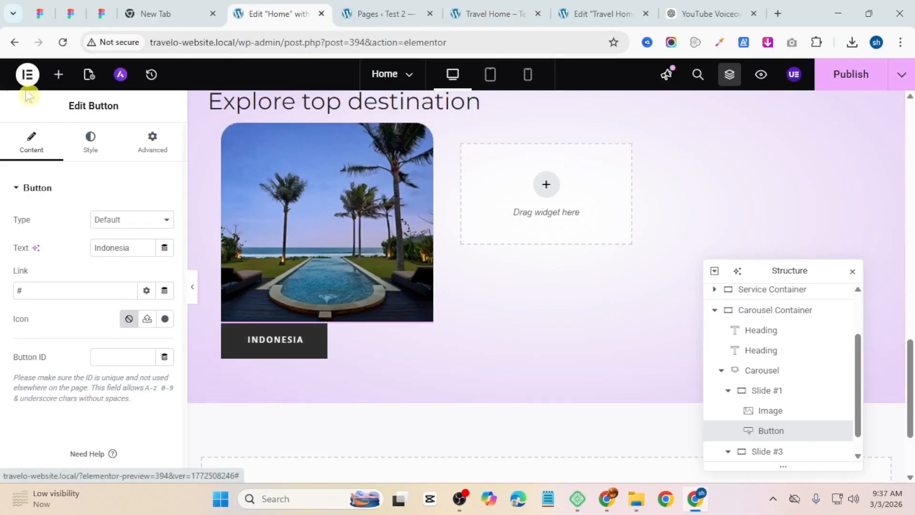
pyautogui.click(96, 157)
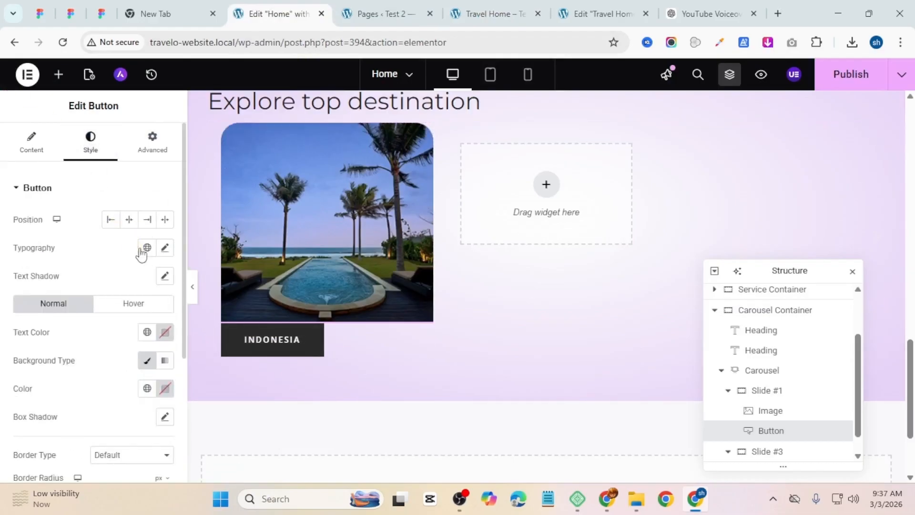
pyautogui.click(147, 247)
pyautogui.click(118, 318)
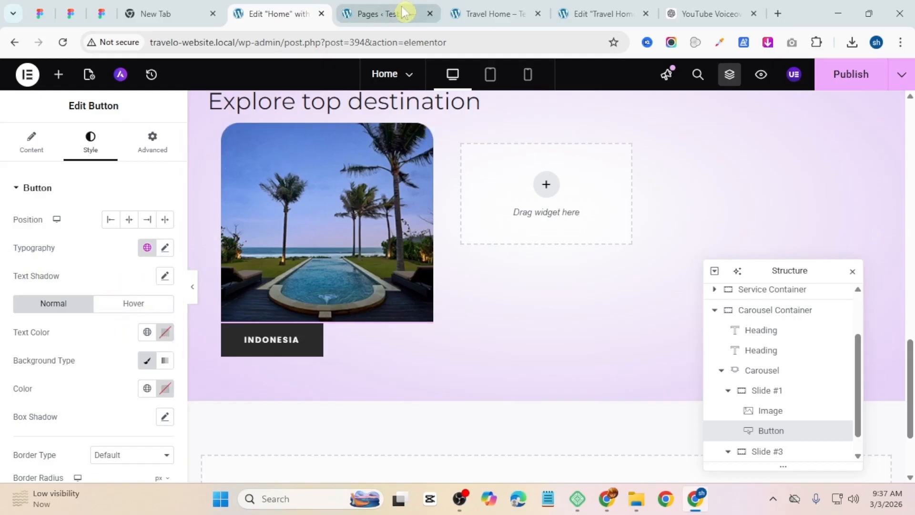
# Step: Set the button's background colour to the pink global colour
pyautogui.click(481, 13)
pyautogui.click(288, 7)
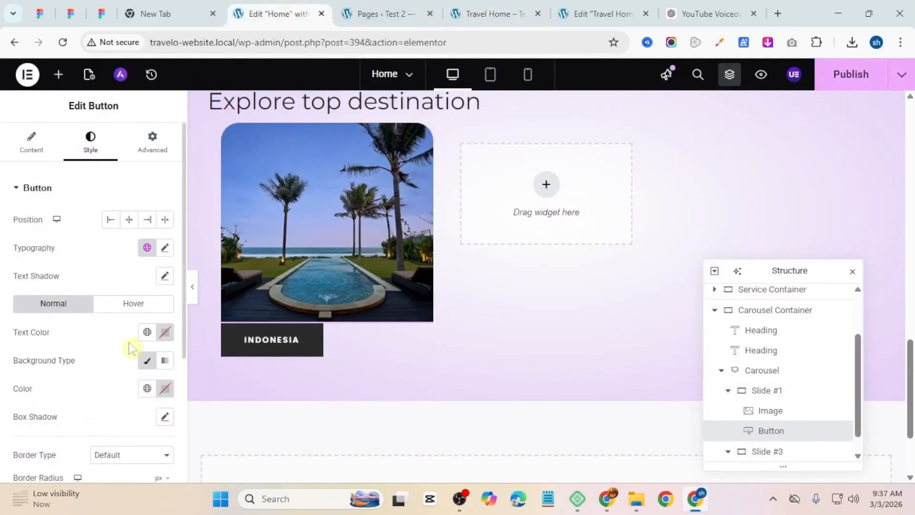
pyautogui.click(148, 363)
pyautogui.click(148, 362)
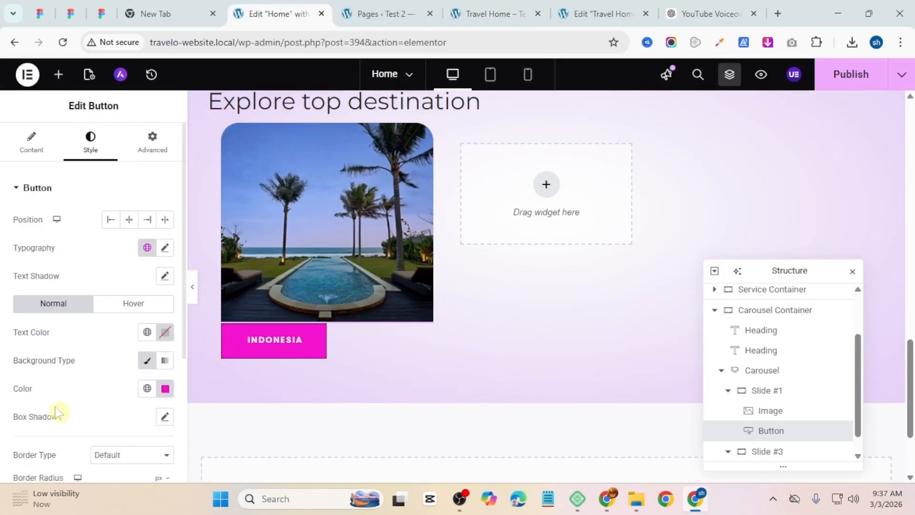
# Step: Set the button's border type to None
pyautogui.scroll(-2, 71, 407)
pyautogui.click(130, 388)
pyautogui.click(135, 289)
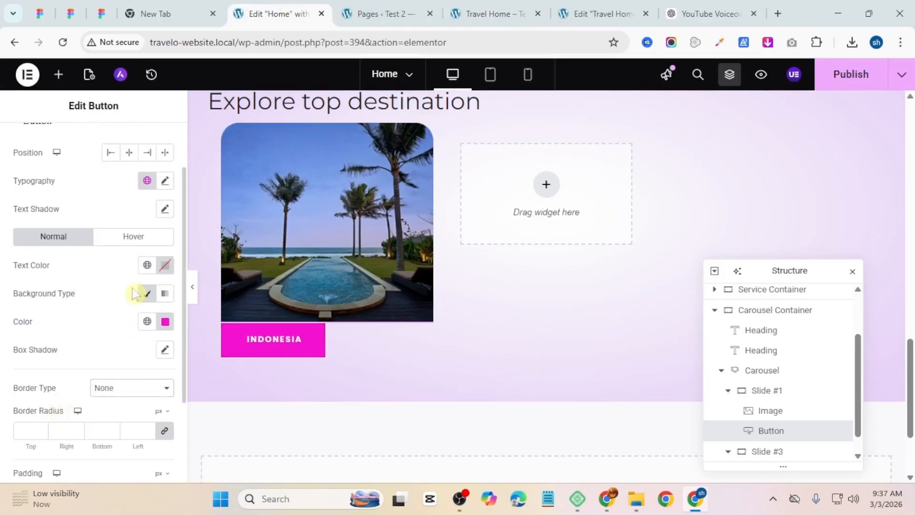
pyautogui.scroll(-2, 48, 292)
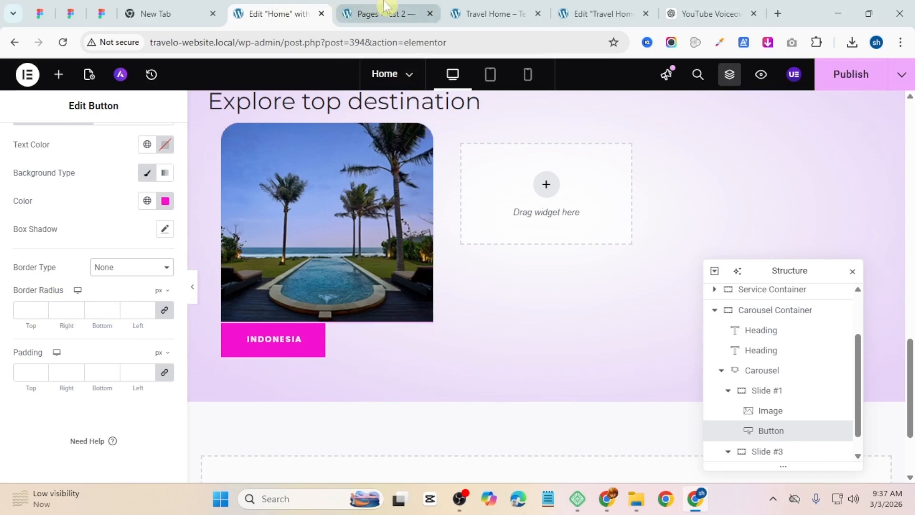
pyautogui.scroll(3, 59, 351)
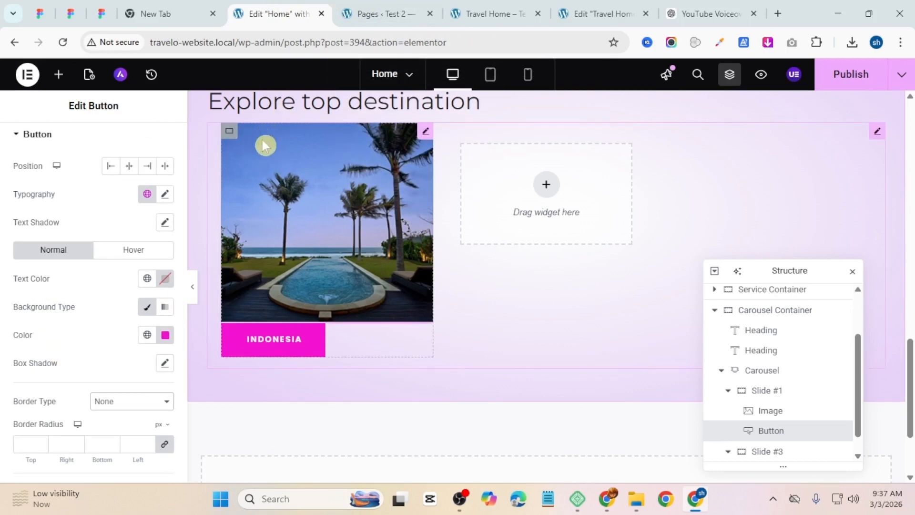
pyautogui.scroll(2, 147, 157)
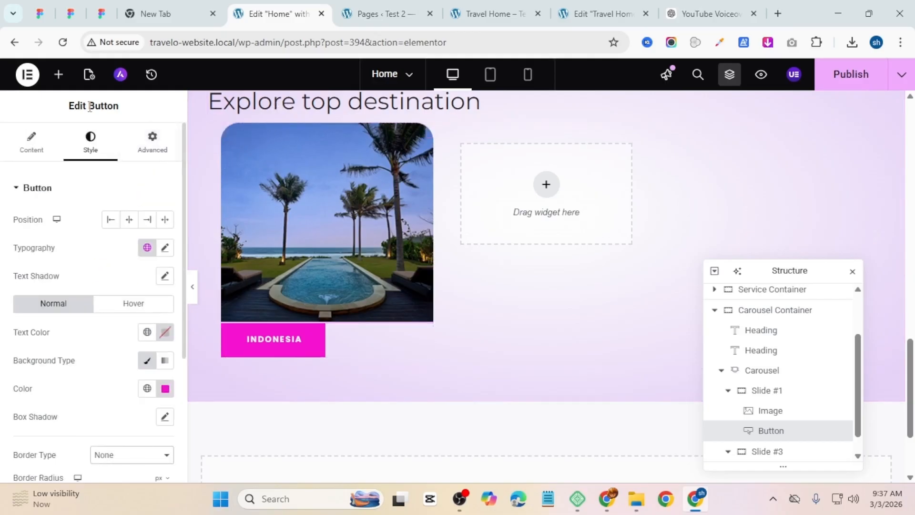
# Step: Set the button's position to Absolute so it overlays the image's top-left corner
pyautogui.click(162, 158)
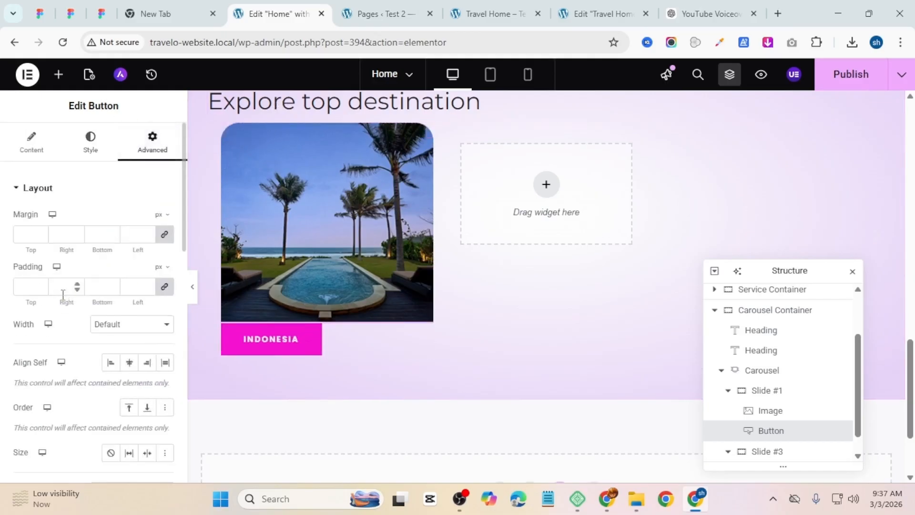
pyautogui.scroll(-2, 62, 294)
pyautogui.scroll(-1, 138, 329)
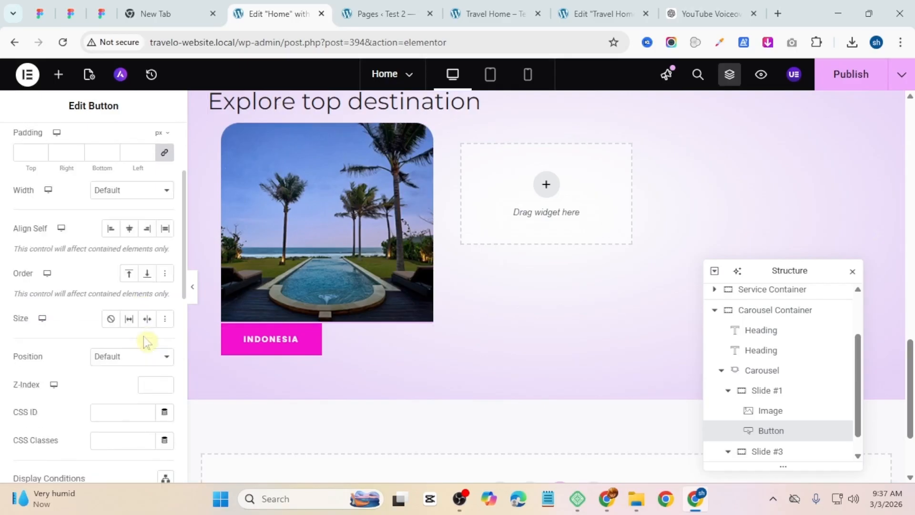
pyautogui.click(132, 368)
pyautogui.click(130, 389)
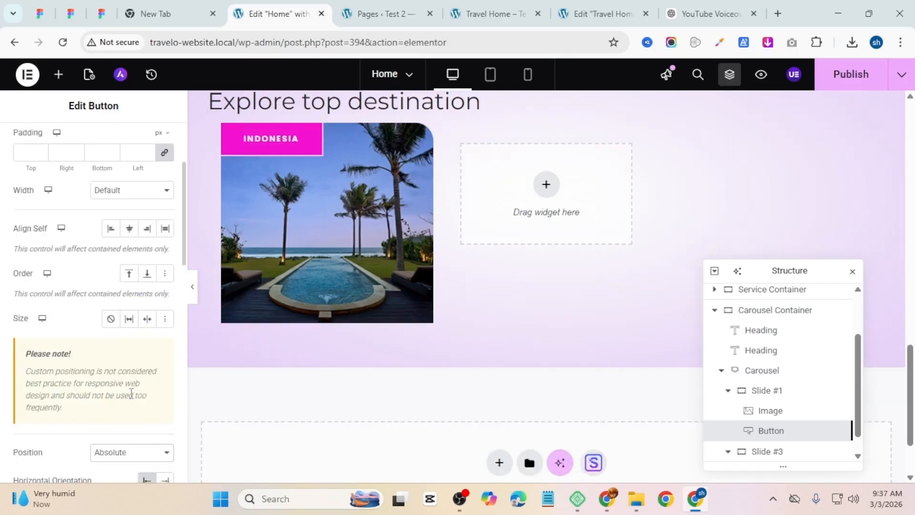
pyautogui.click(88, 139)
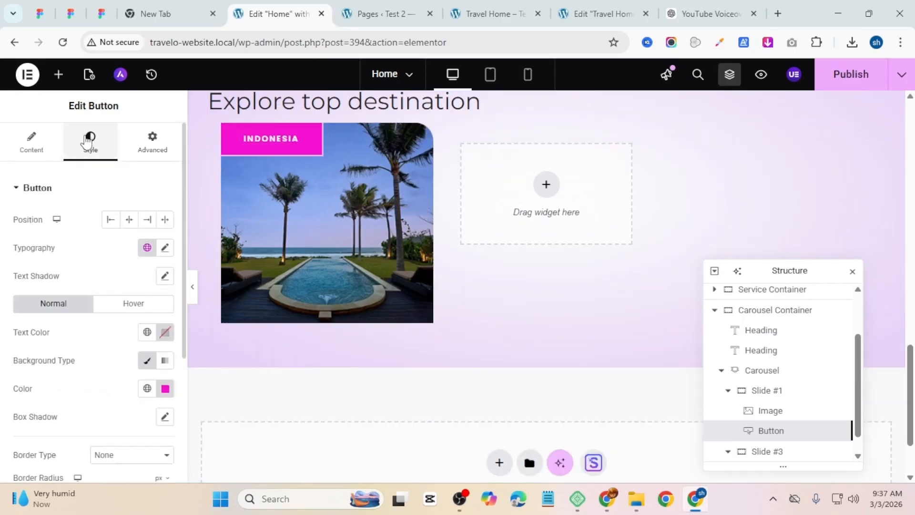
# Step: Set the button's padding to 15 px top and bottom and 10 px left and right
pyautogui.scroll(-3, 126, 236)
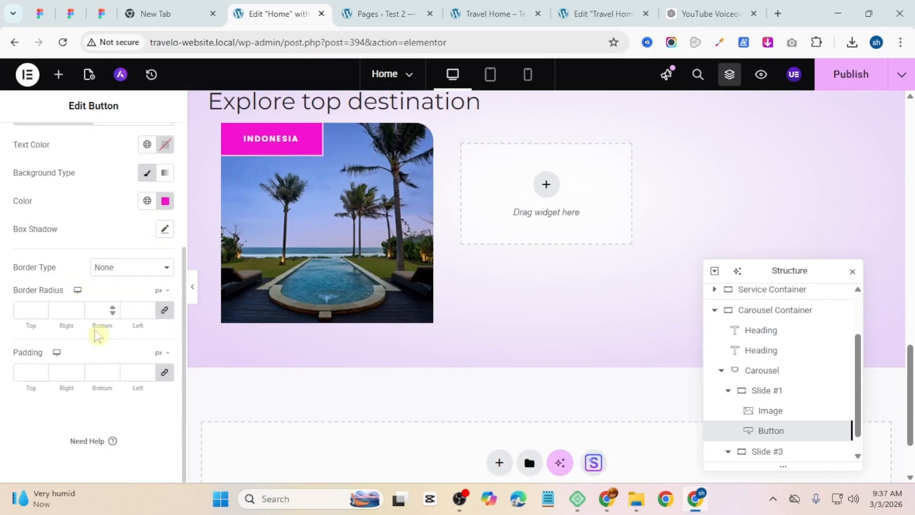
pyautogui.click(161, 376)
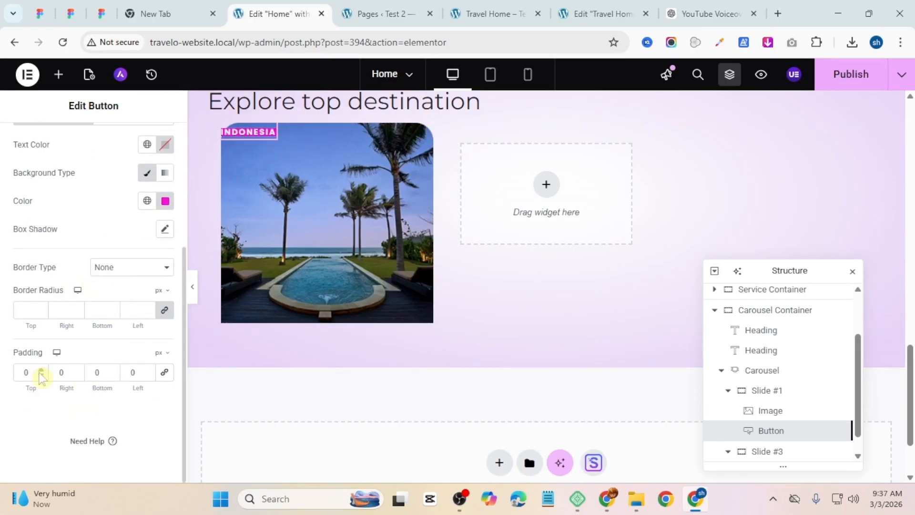
pyautogui.moveTo(34, 373); pyautogui.dragTo(11, 377)
pyautogui.write('15')
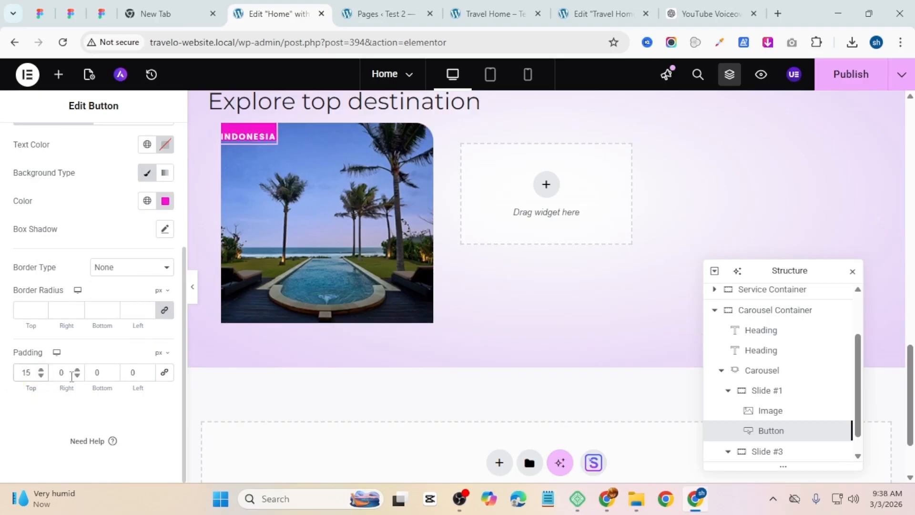
pyautogui.write('10')
pyautogui.press('Tab')
pyautogui.write('15')
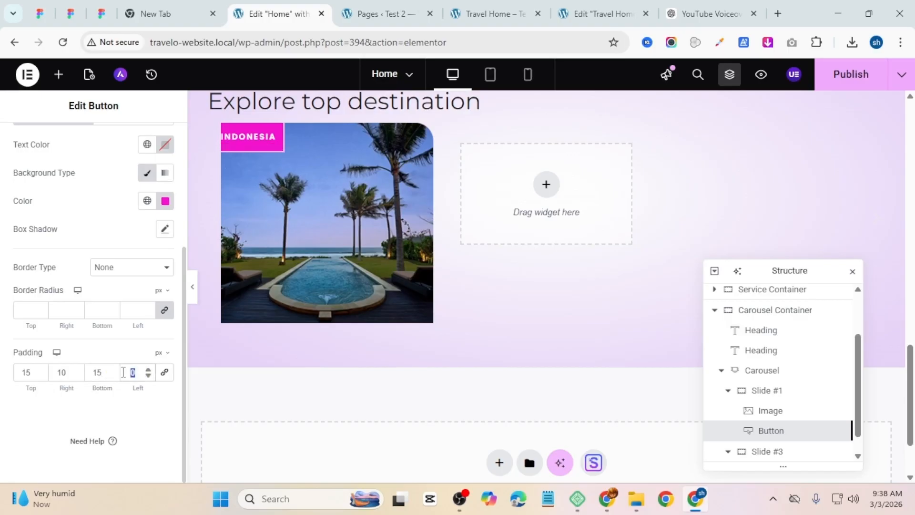
pyautogui.write('10')
# Step: Unlink the button's border radius values and set the top radius to 27 px
pyautogui.click(164, 310)
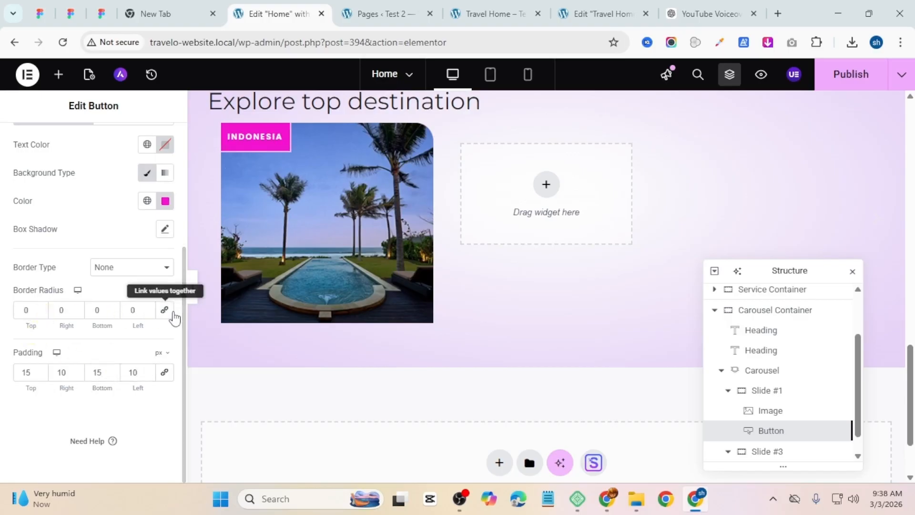
pyautogui.click(379, 13)
pyautogui.click(467, 19)
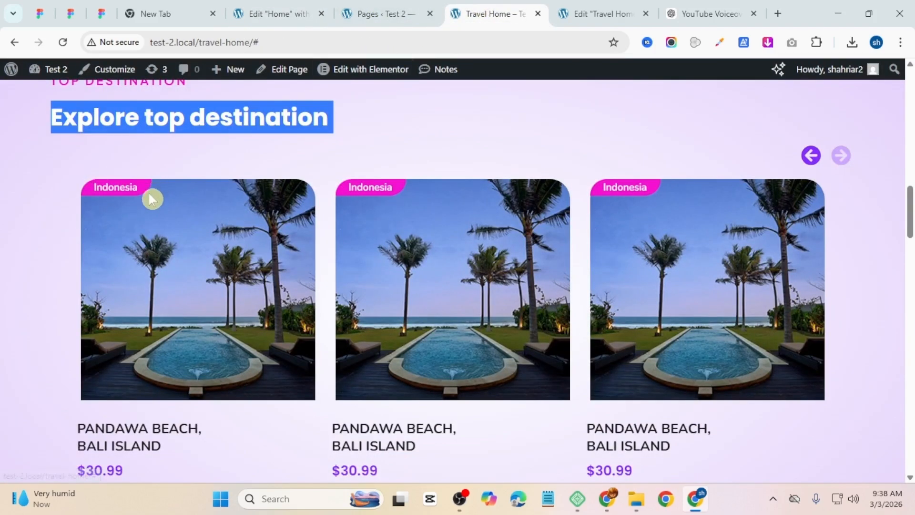
pyautogui.click(287, 8)
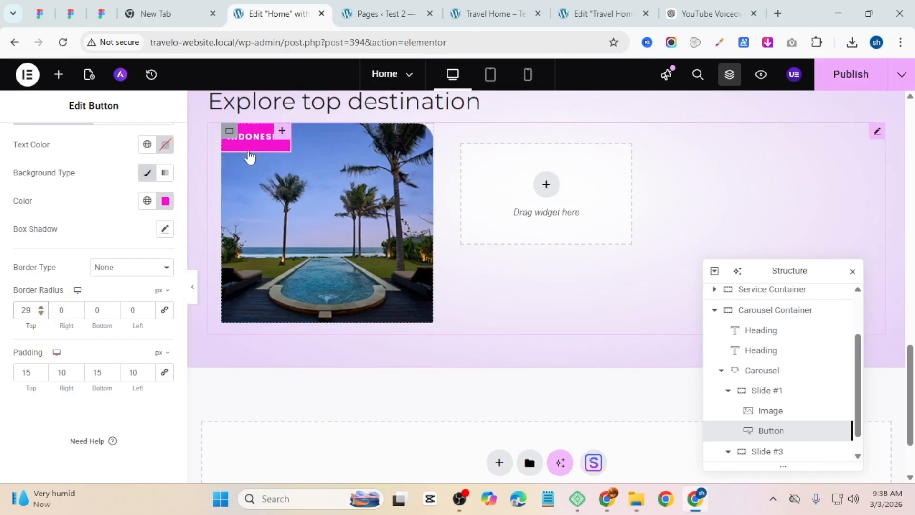
pyautogui.press('Down')
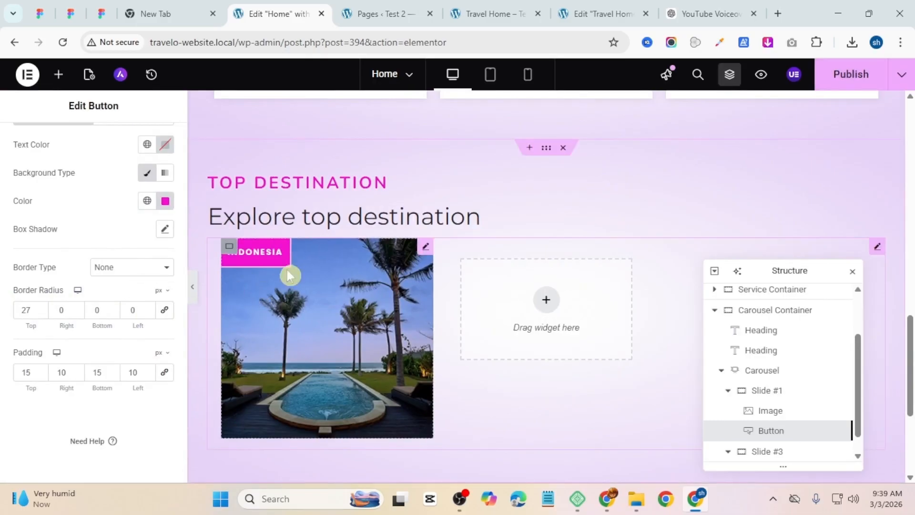
pyautogui.click(114, 310)
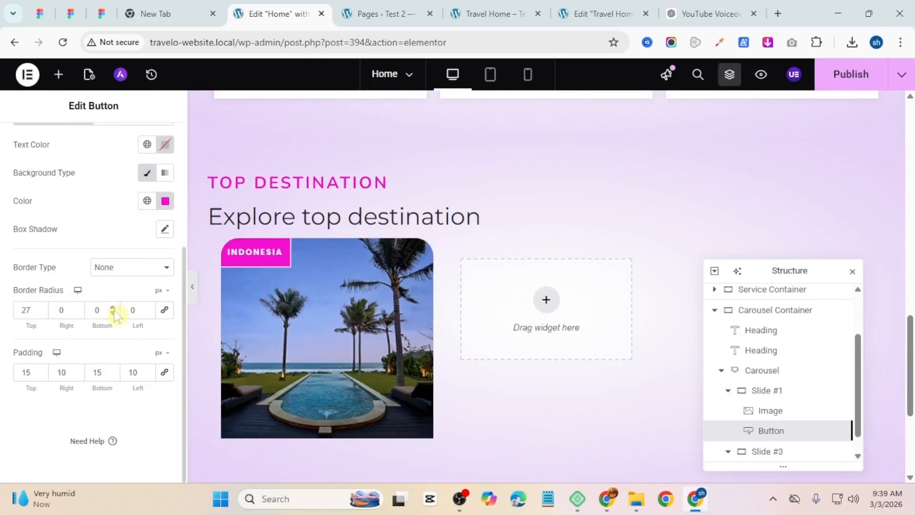
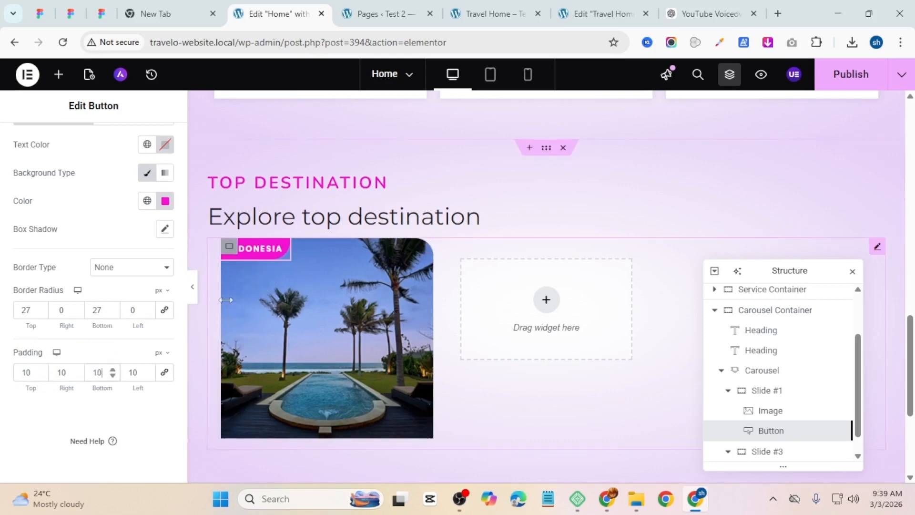
# Step: Set the country label button's horizontal offset to 5 px
pyautogui.hotkey('ctrl', 'p')
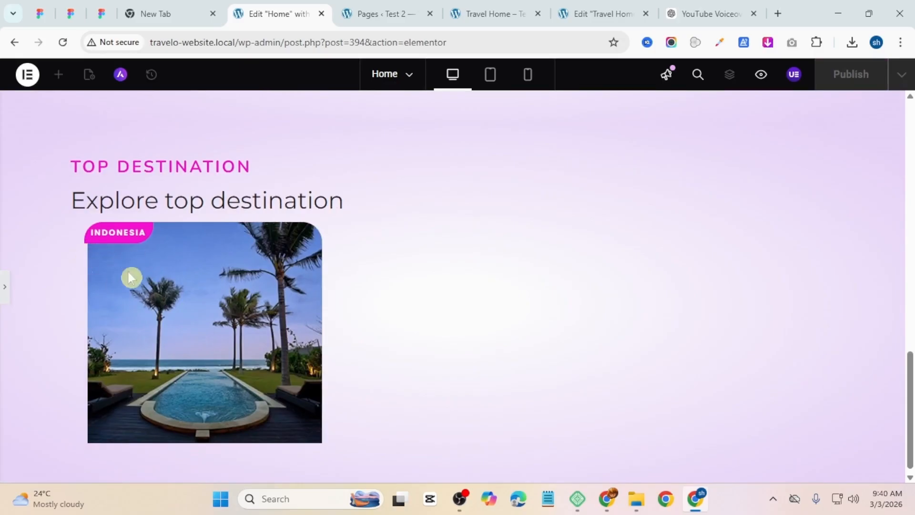
pyautogui.click(3, 304)
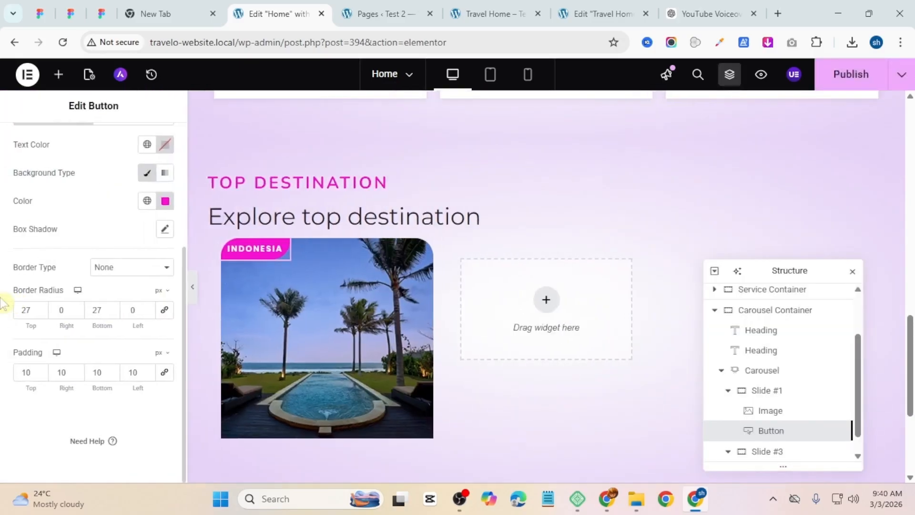
pyautogui.scroll(5, 77, 202)
pyautogui.click(161, 153)
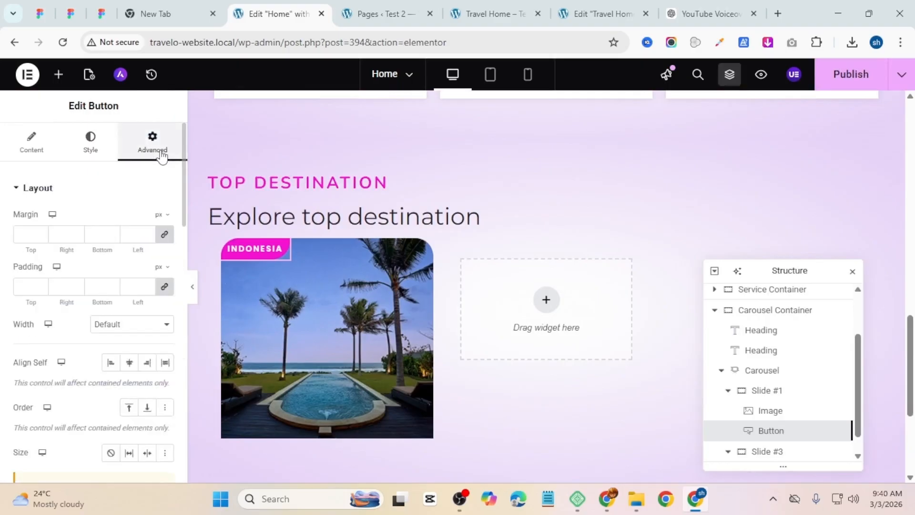
pyautogui.scroll(-4, 149, 180)
pyautogui.scroll(-3, 157, 226)
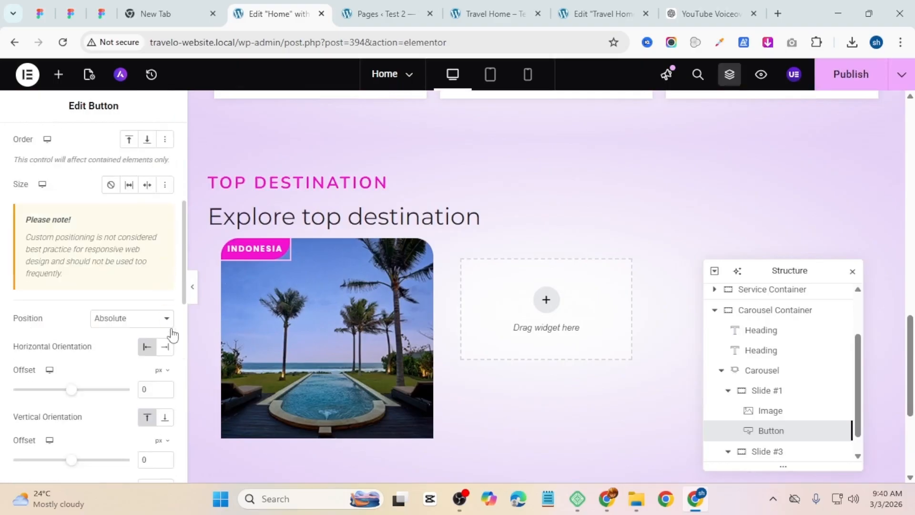
pyautogui.click(165, 319)
pyautogui.click(165, 319)
pyautogui.click(165, 320)
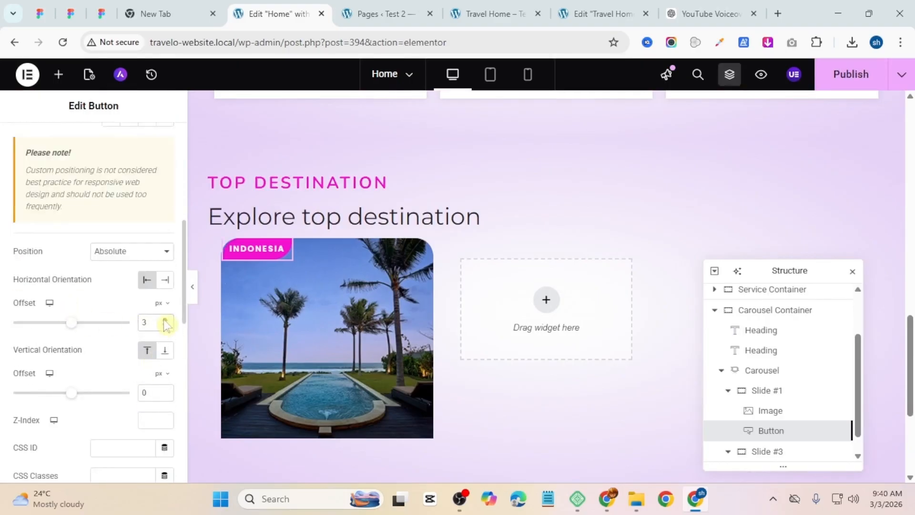
pyautogui.click(164, 326)
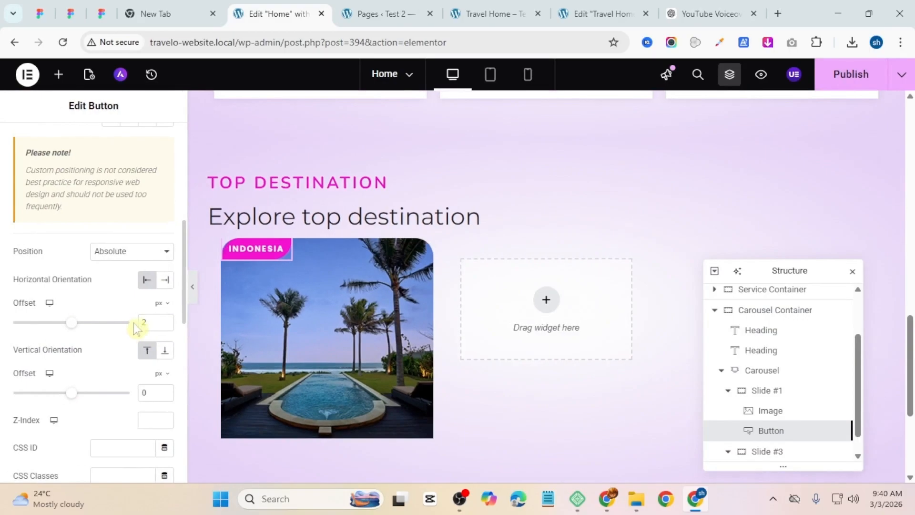
pyautogui.click(166, 319)
pyautogui.click(166, 319)
pyautogui.click(165, 319)
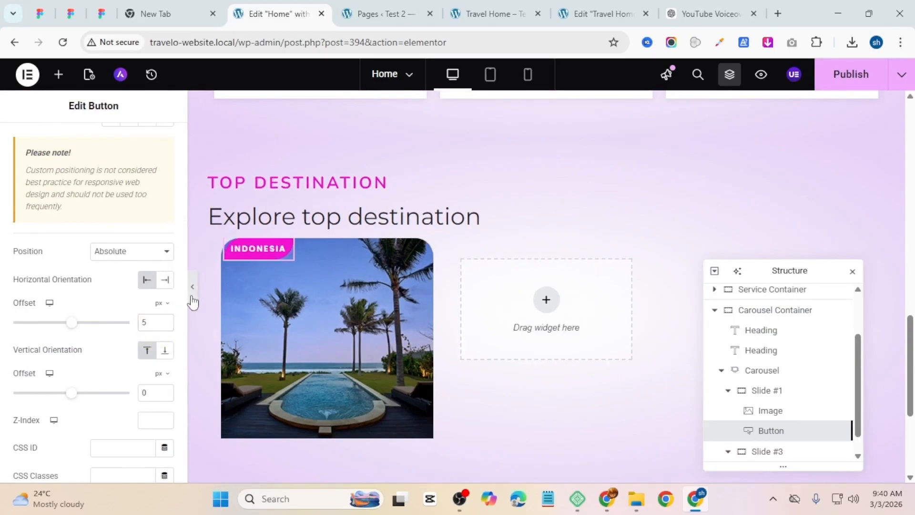
# Step: Preview the first slide and compare it with the destination cards on the reference Travel Home page
pyautogui.click(192, 298)
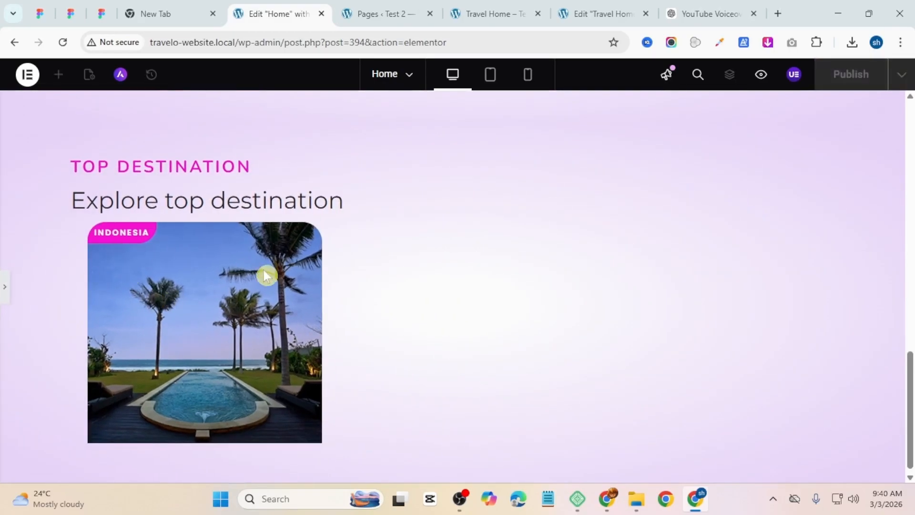
pyautogui.click(4, 284)
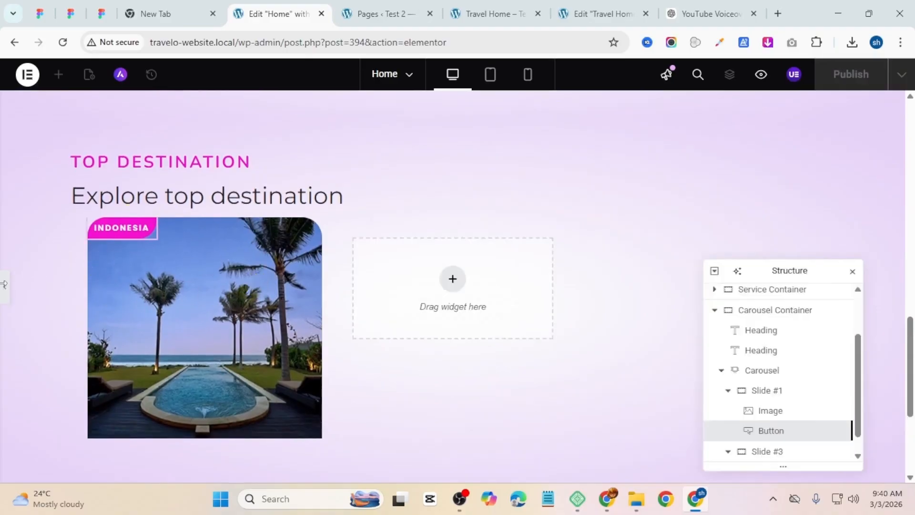
pyautogui.click(496, 13)
pyautogui.scroll(-3, 278, 244)
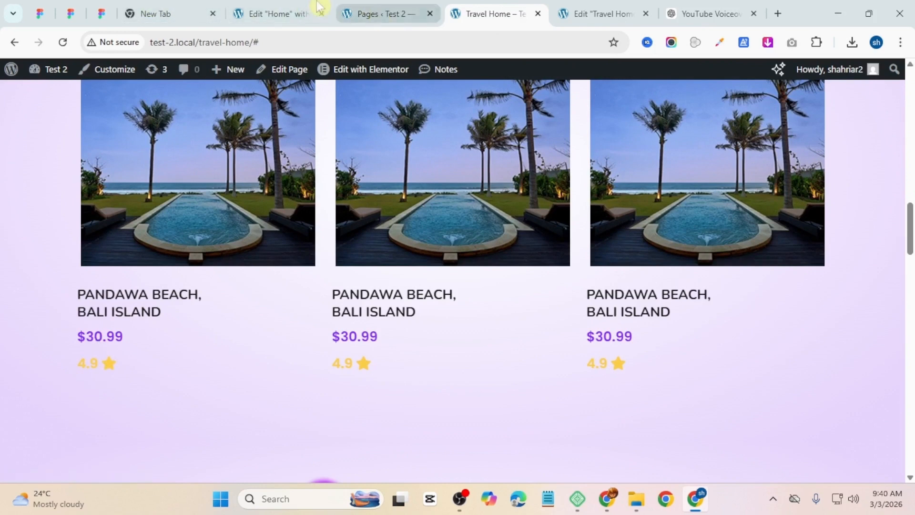
pyautogui.click(281, 14)
# Step: Add a Heading widget reading 'Pandawa Beach, Bali Island' below the image in Slide #1
pyautogui.click(58, 74)
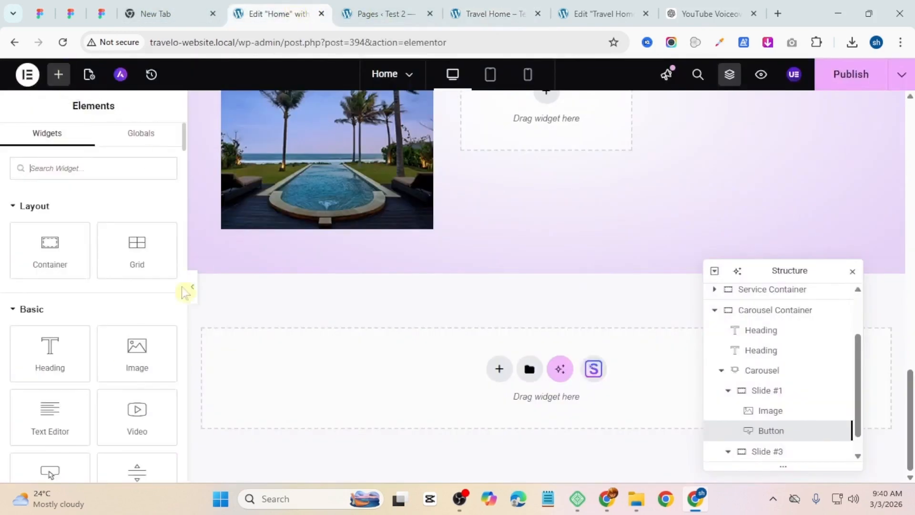
pyautogui.moveTo(61, 362); pyautogui.dragTo(301, 213)
pyautogui.click(507, 11)
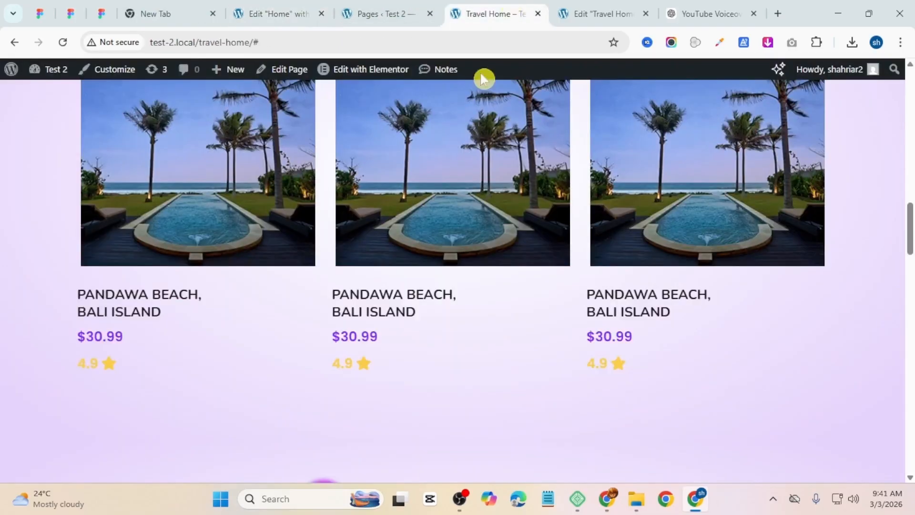
pyautogui.click(6, 293)
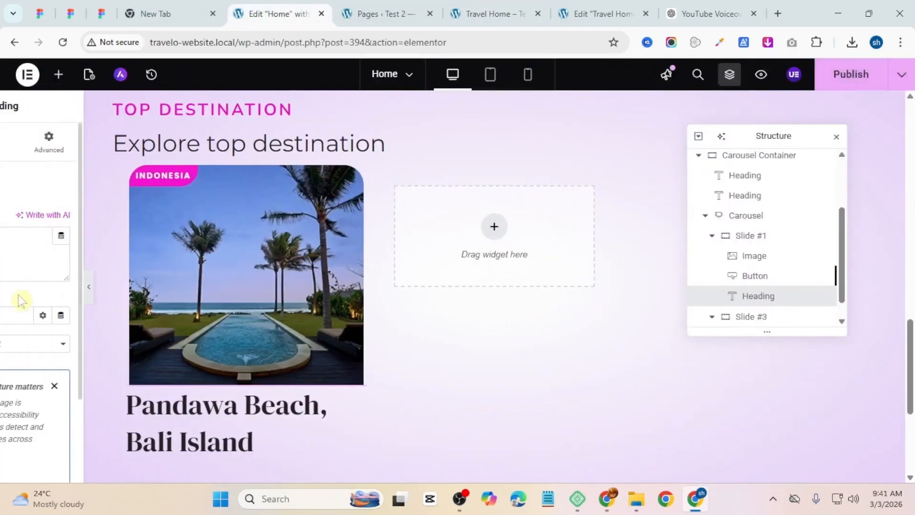
# Step: Apply the Primary global font to the new heading's typography
pyautogui.scroll(4, 314, 364)
pyautogui.scroll(-5, 318, 364)
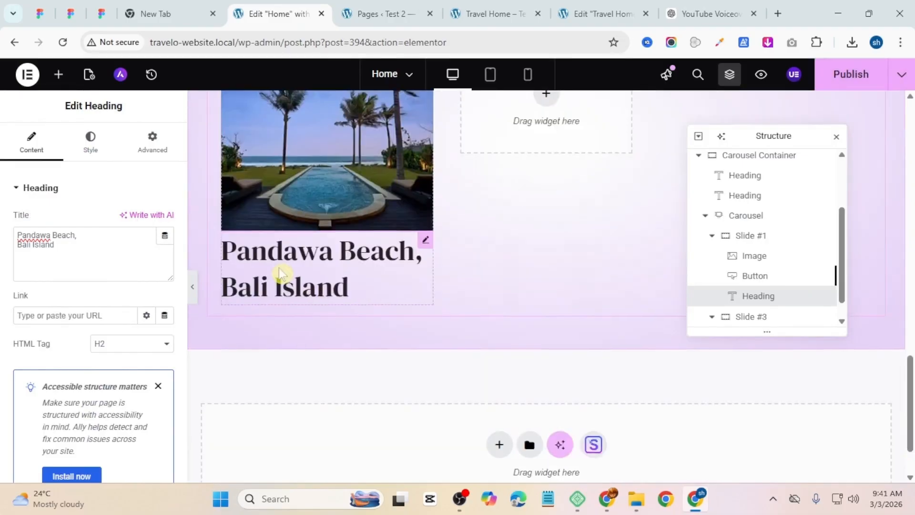
pyautogui.scroll(10, 280, 274)
pyautogui.scroll(10, 316, 259)
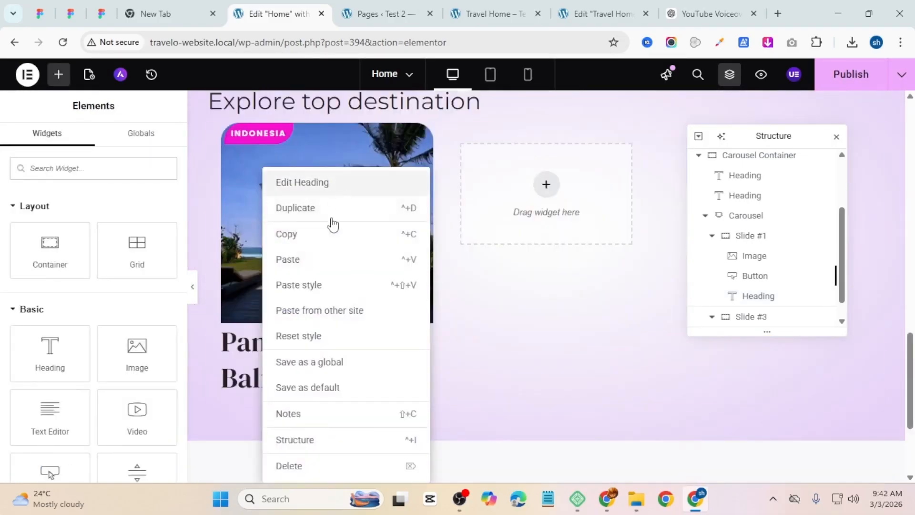
pyautogui.click(303, 182)
pyautogui.click(100, 151)
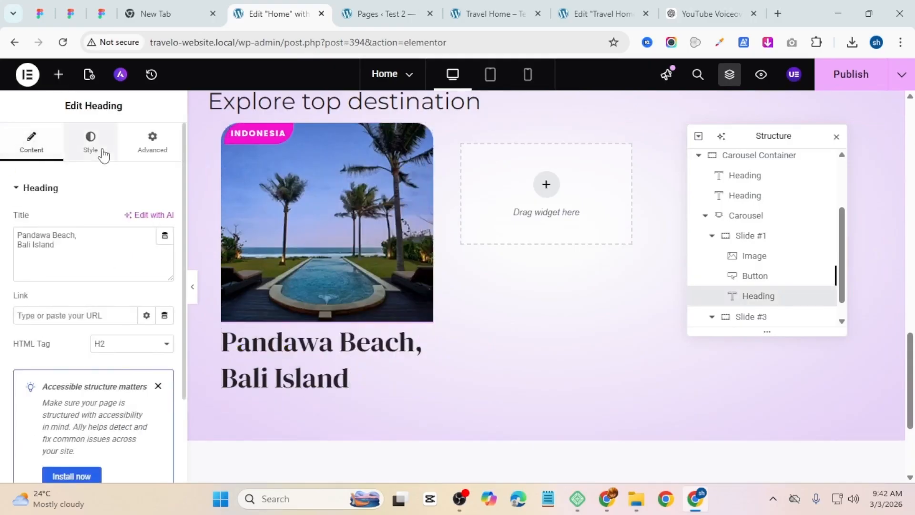
pyautogui.click(146, 259)
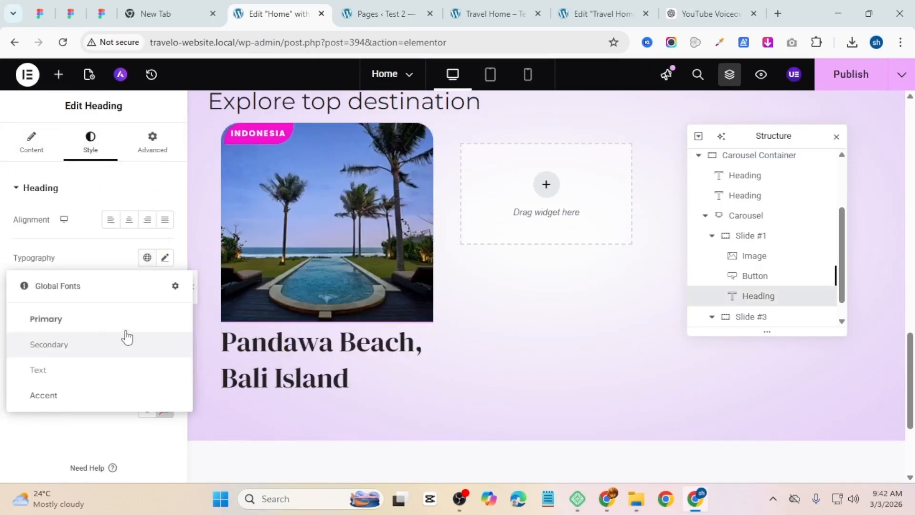
pyautogui.click(122, 319)
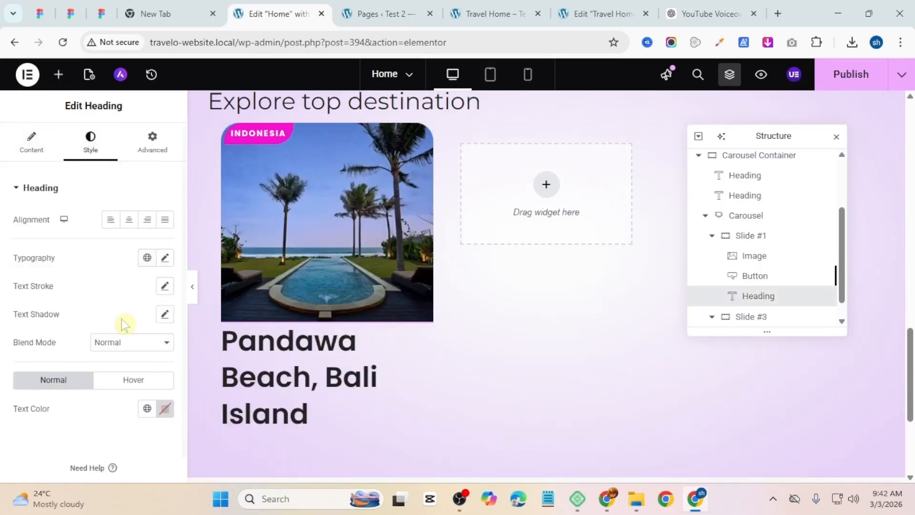
# Step: Customize the heading's typography with 700 (Bold) weight and Uppercase transform
pyautogui.click(165, 258)
pyautogui.click(157, 361)
pyautogui.write('30')
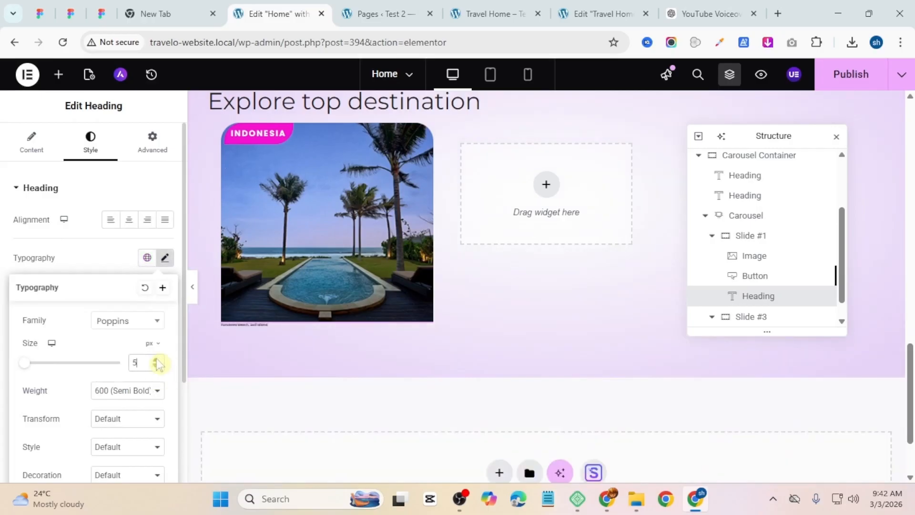
pyautogui.click(136, 392)
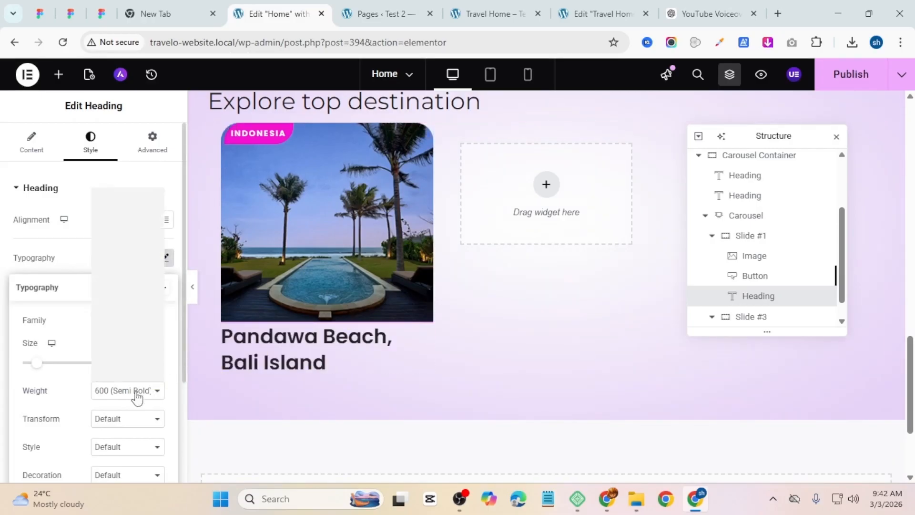
pyautogui.click(127, 291)
pyautogui.click(125, 424)
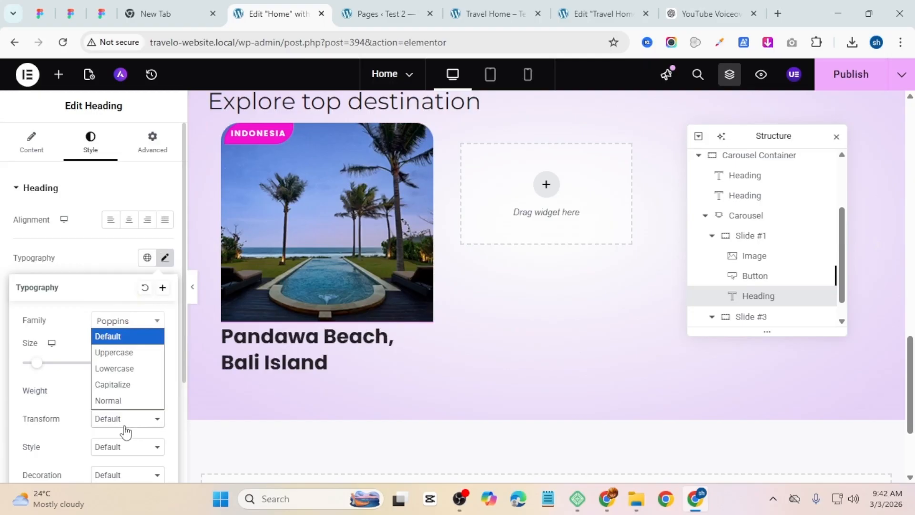
pyautogui.click(118, 355)
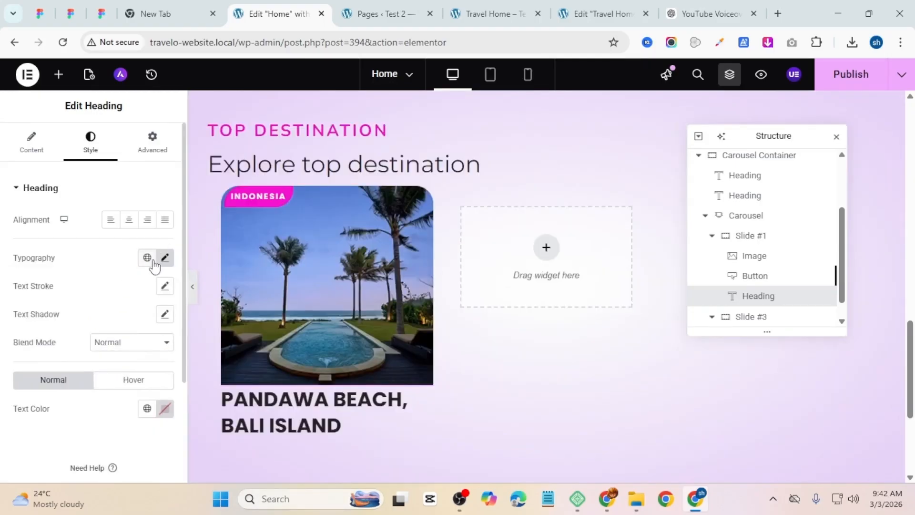
# Step: Set the heading's font size to 32 px
pyautogui.click(164, 259)
pyautogui.click(156, 361)
pyautogui.click(156, 361)
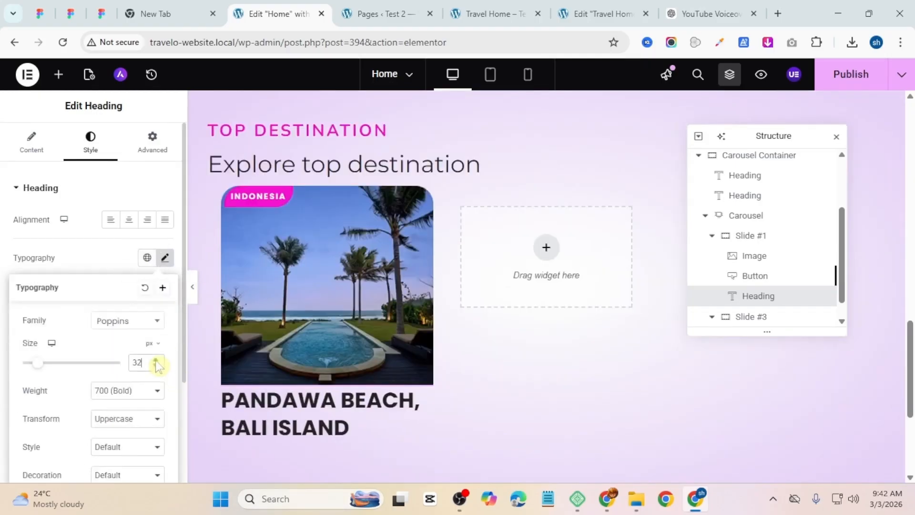
pyautogui.click(156, 360)
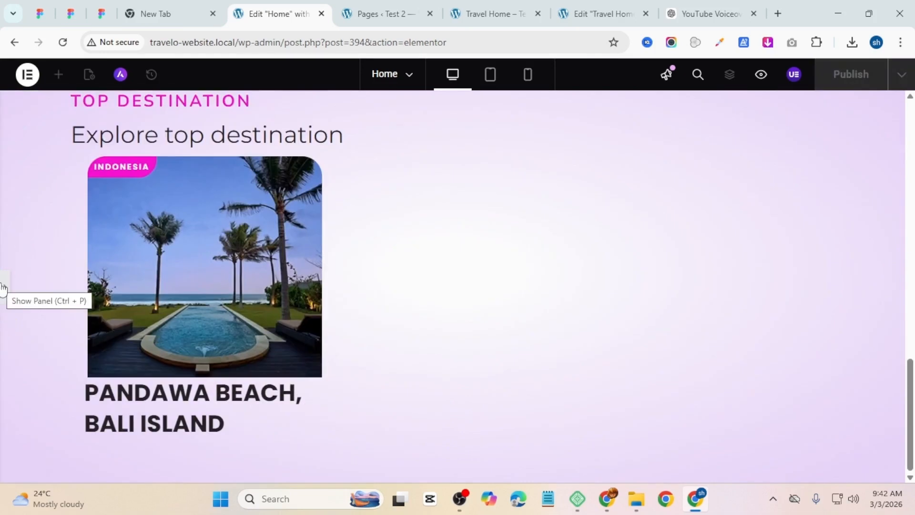
# Step: Compare the styled heading with the reference Travel Home page
pyautogui.click(3, 290)
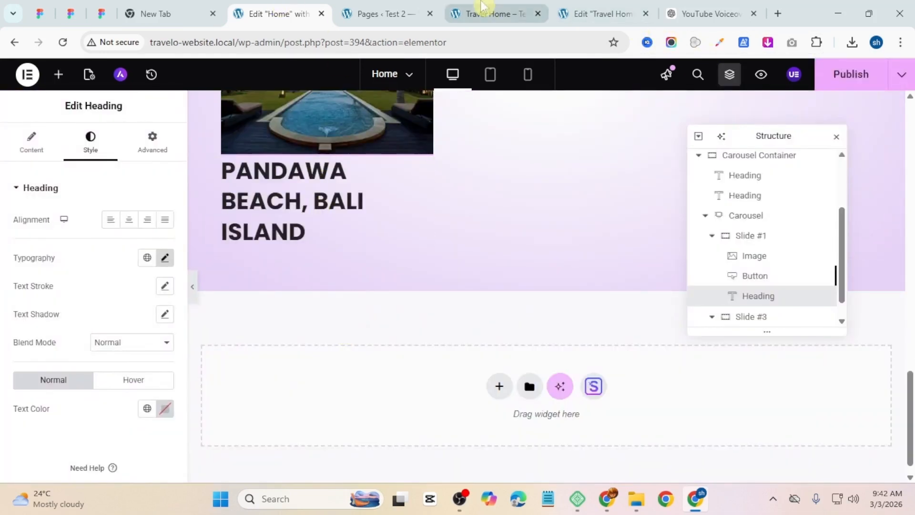
pyautogui.click(491, 14)
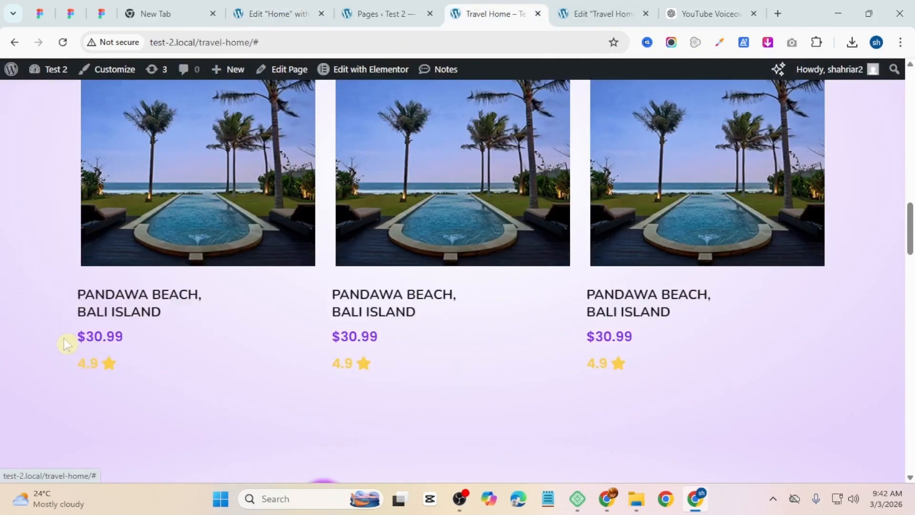
pyautogui.click(300, 10)
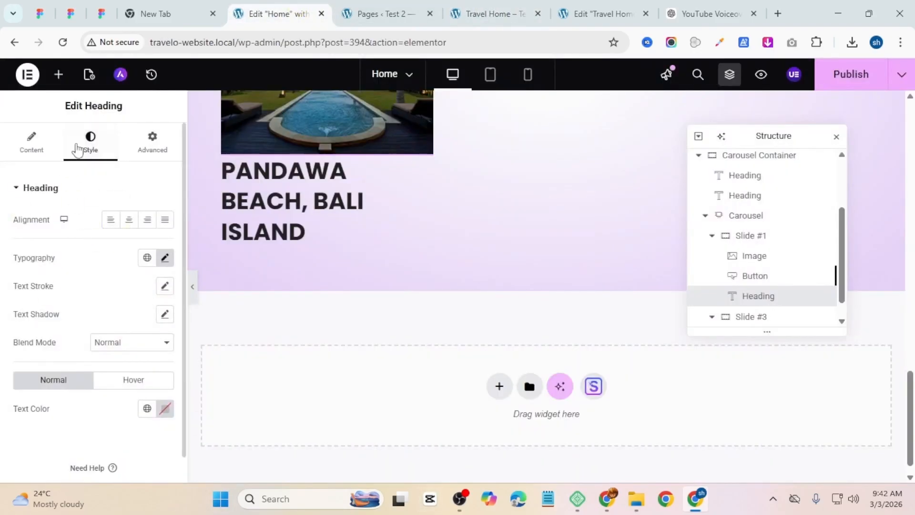
# Step: Add a Button widget below the heading and set its text to $30.99
pyautogui.click(63, 80)
pyautogui.click(54, 462)
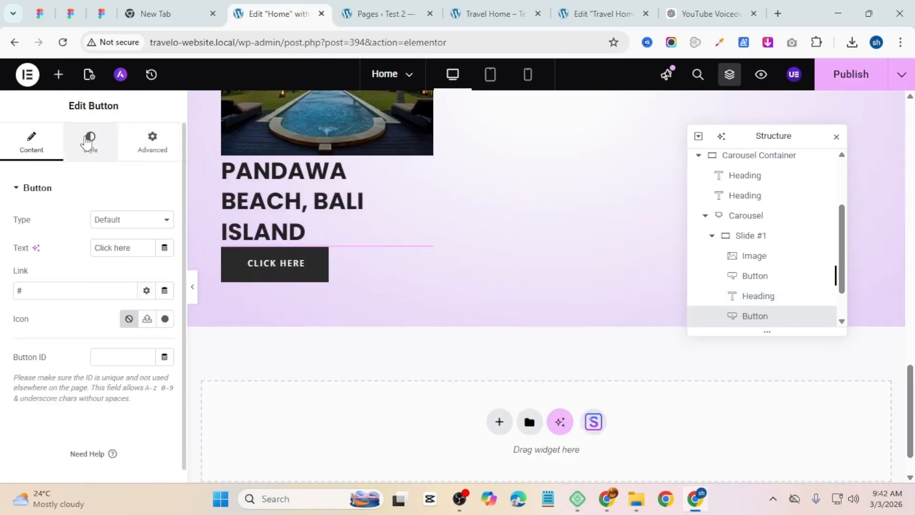
pyautogui.click(88, 143)
pyautogui.click(50, 156)
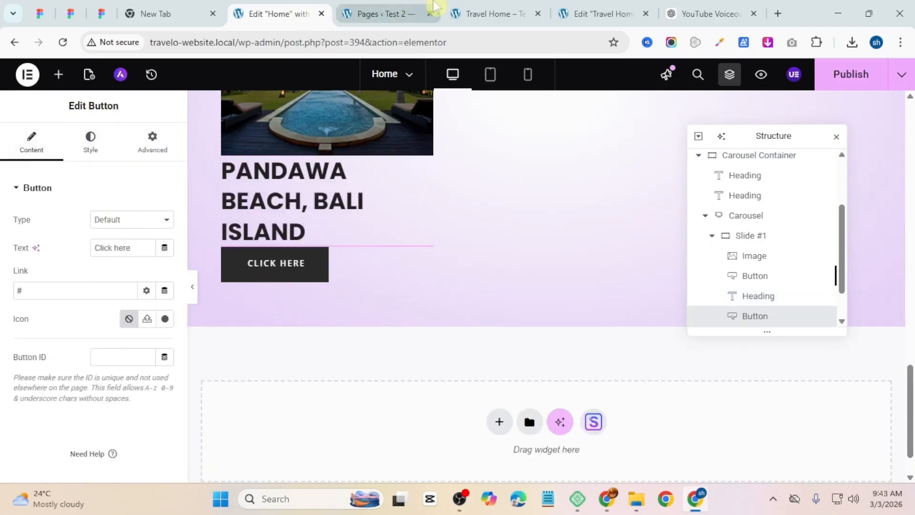
pyautogui.click(493, 14)
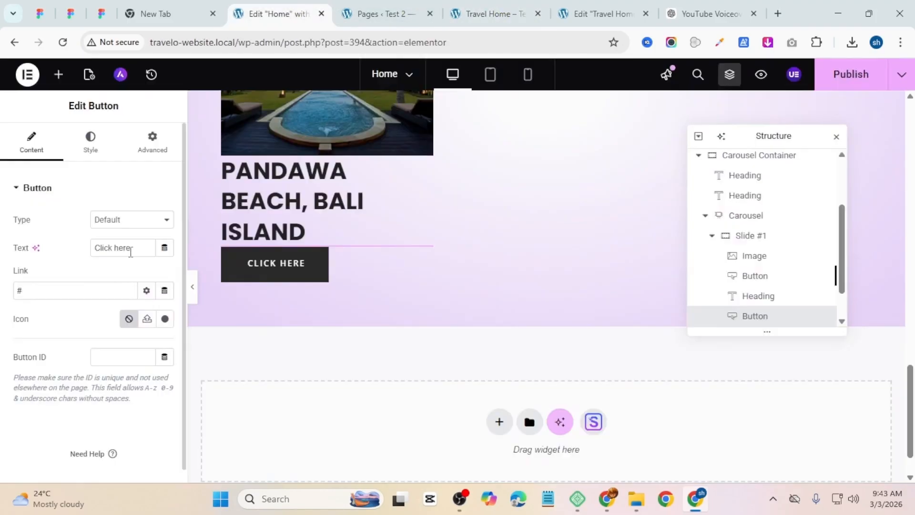
pyautogui.moveTo(130, 252); pyautogui.dragTo(52, 257)
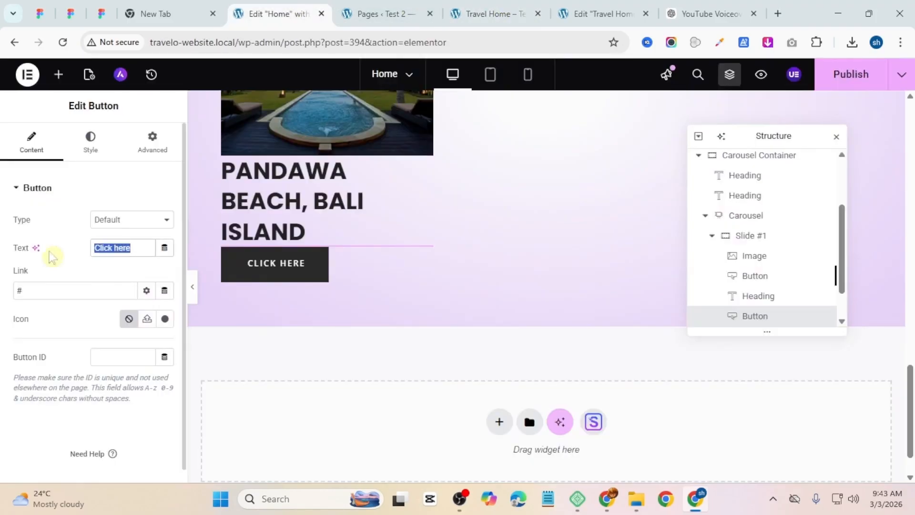
pyautogui.write('$30.99')
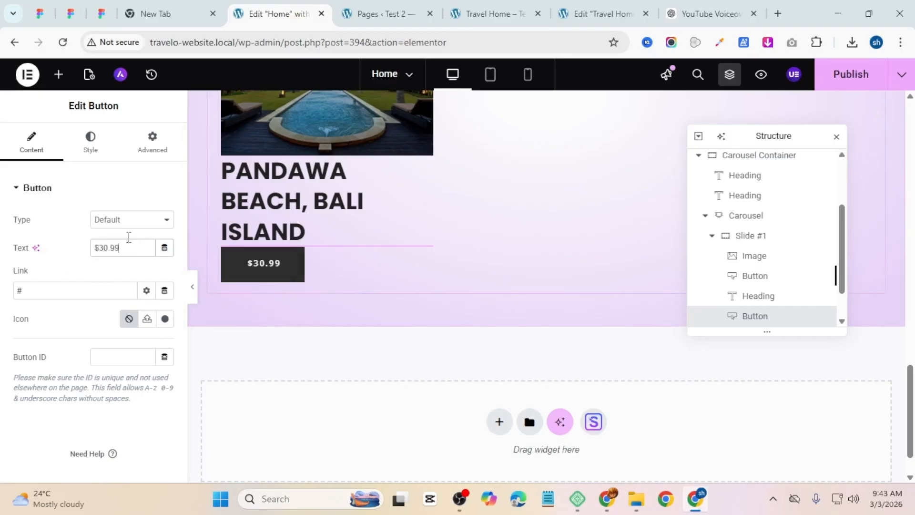
# Step: Apply a global font to the price button's typography
pyautogui.click(90, 141)
pyautogui.scroll(10, 347, 327)
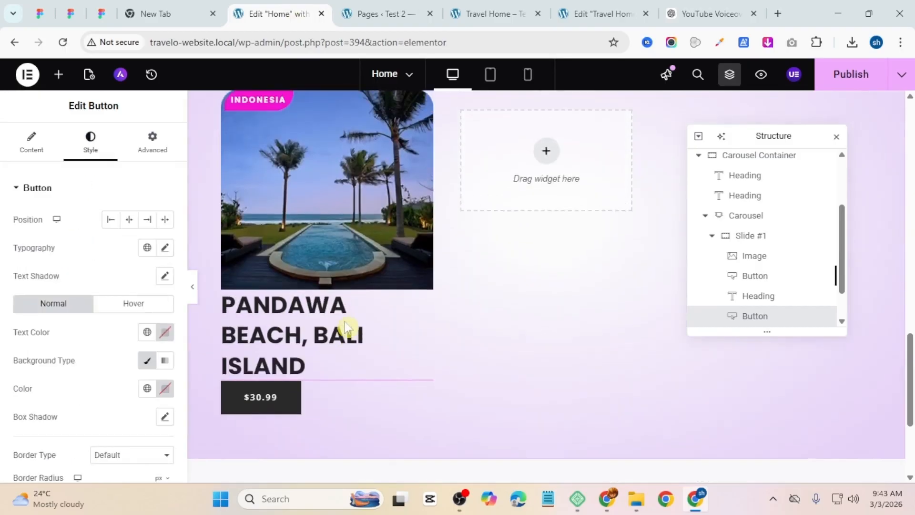
pyautogui.scroll(-12, 341, 337)
pyautogui.scroll(2, 333, 329)
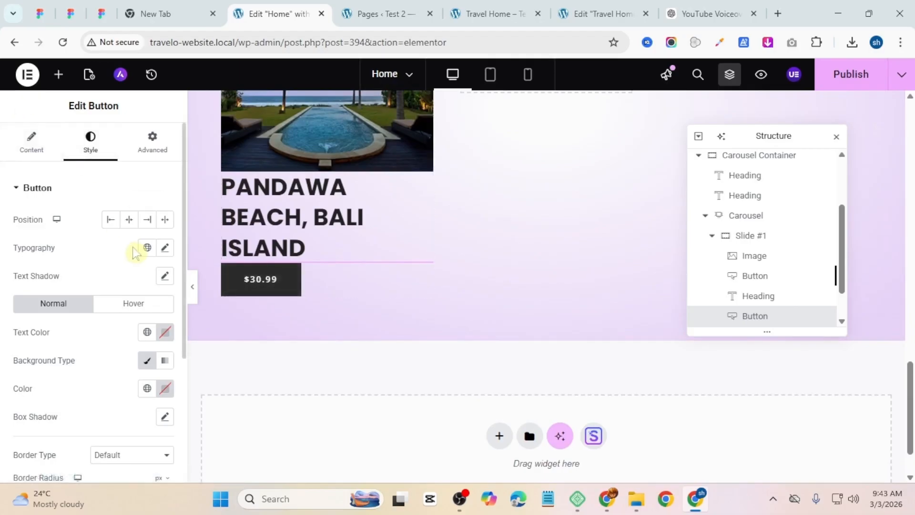
pyautogui.click(146, 247)
pyautogui.click(94, 368)
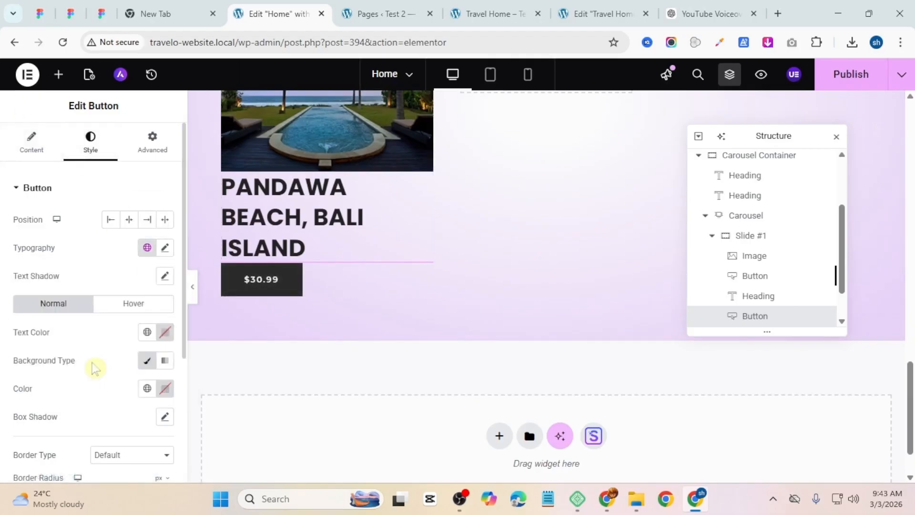
pyautogui.click(165, 247)
pyautogui.click(69, 248)
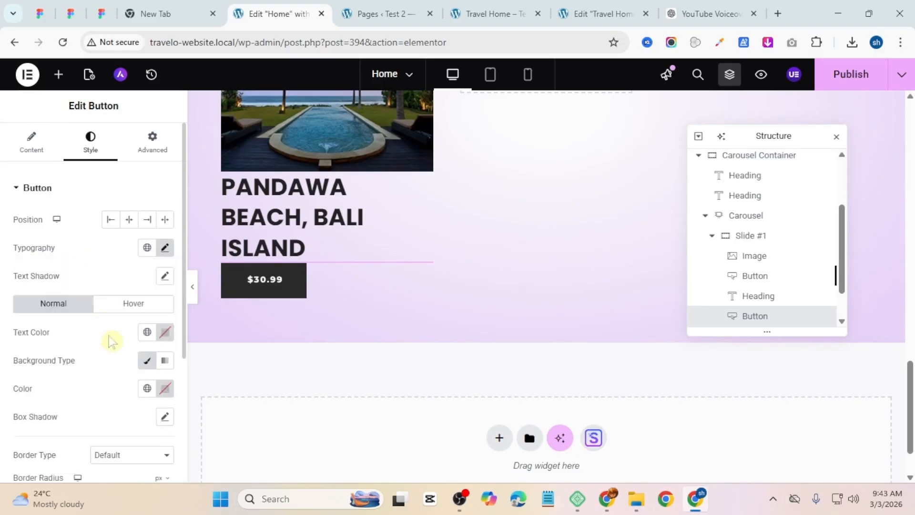
# Step: Make the price button's background color fully transparent and set its border type to None
pyautogui.click(165, 388)
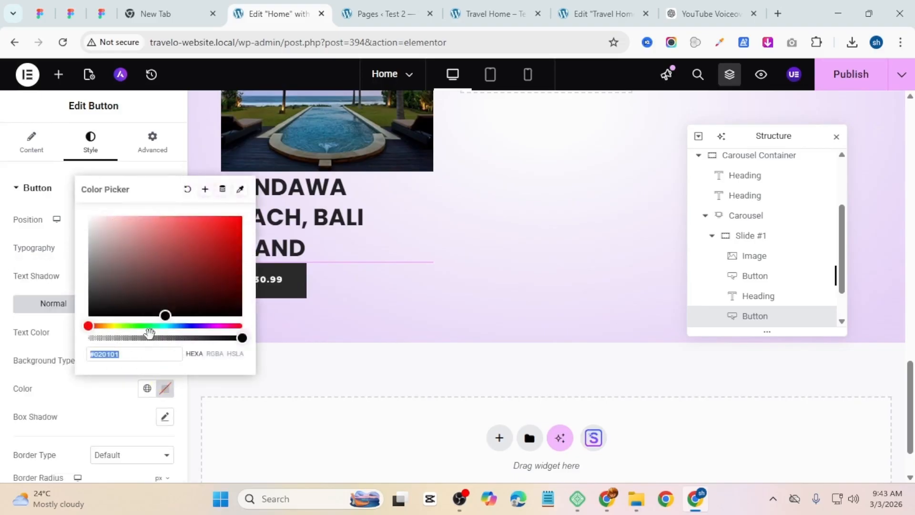
pyautogui.moveTo(151, 337); pyautogui.dragTo(14, 341)
pyautogui.click(1, 322)
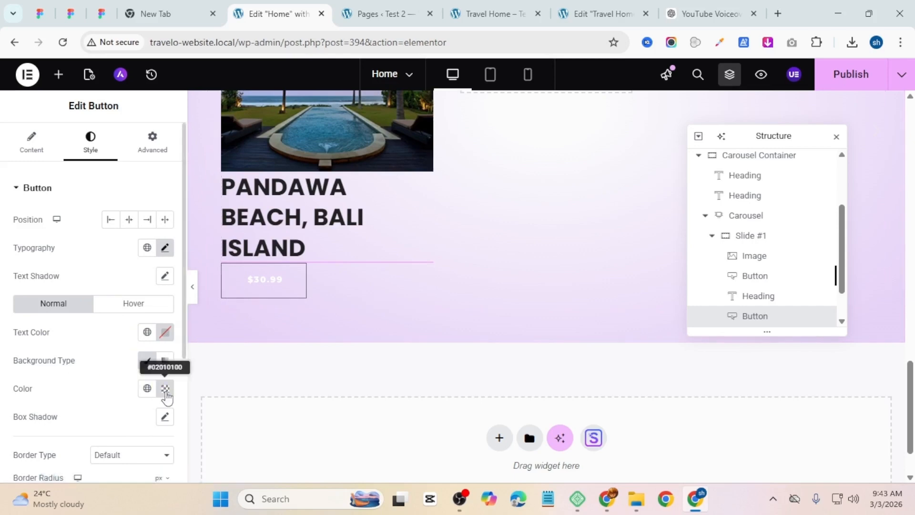
pyautogui.scroll(-3, 123, 379)
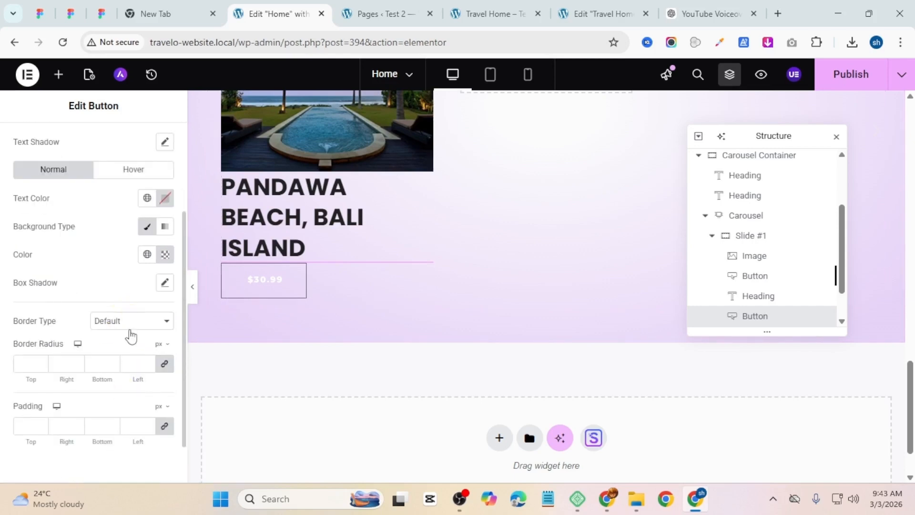
pyautogui.click(131, 329)
pyautogui.click(114, 352)
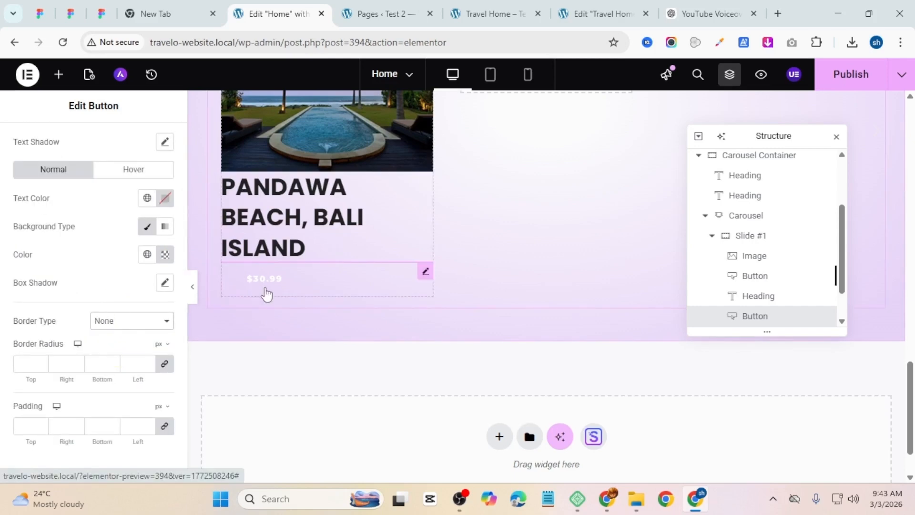
# Step: Increase the price button's font size to about 19 px
pyautogui.scroll(2, 184, 300)
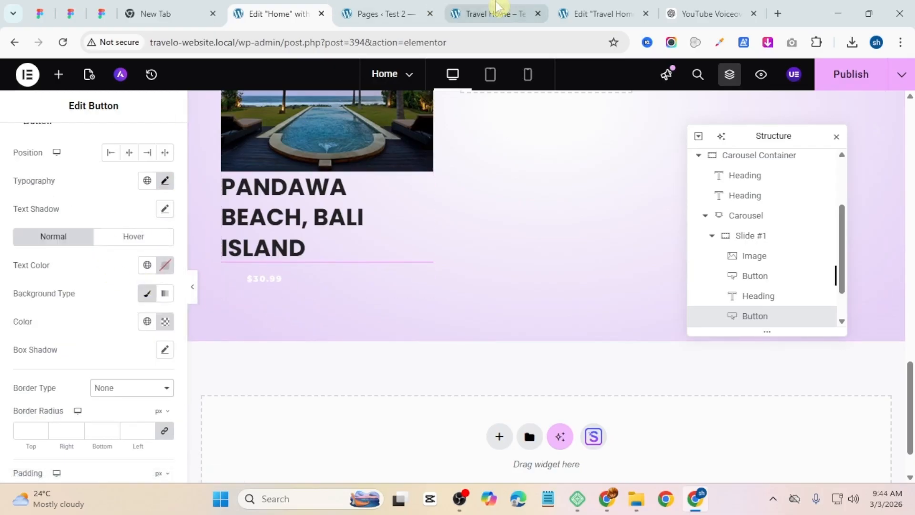
pyautogui.click(496, 14)
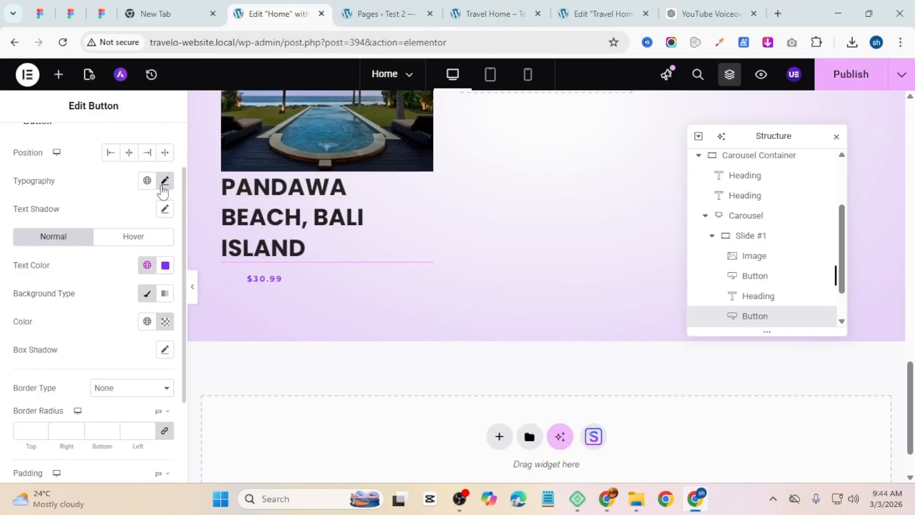
pyautogui.click(164, 182)
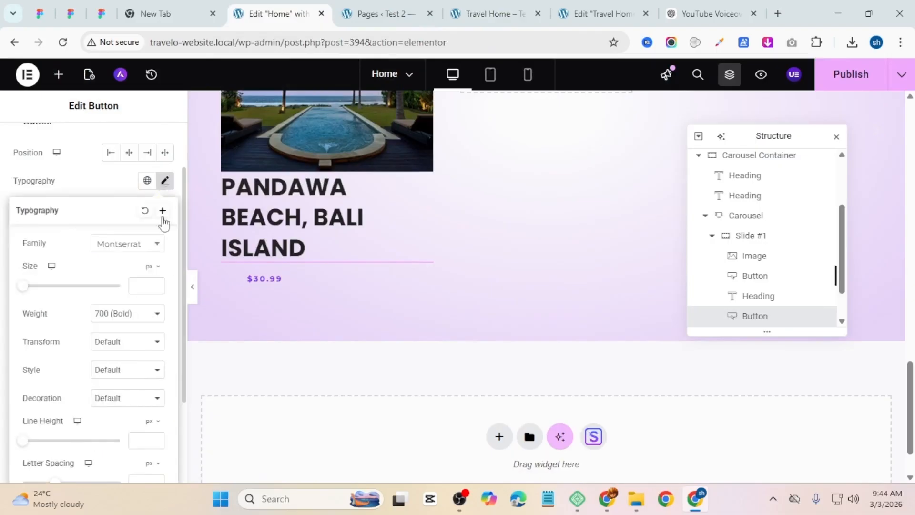
pyautogui.click(156, 282)
pyautogui.click(156, 282)
pyautogui.click(156, 282)
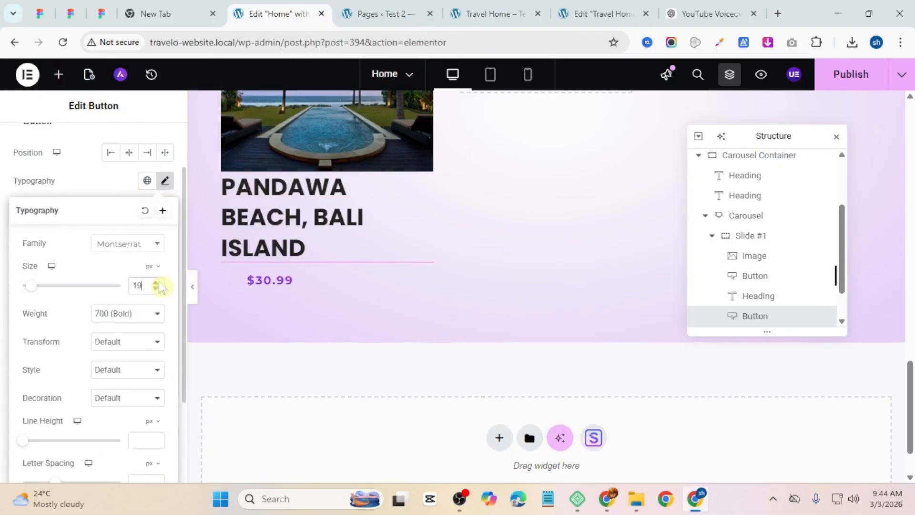
pyautogui.click(155, 282)
pyautogui.click(156, 282)
pyautogui.click(57, 195)
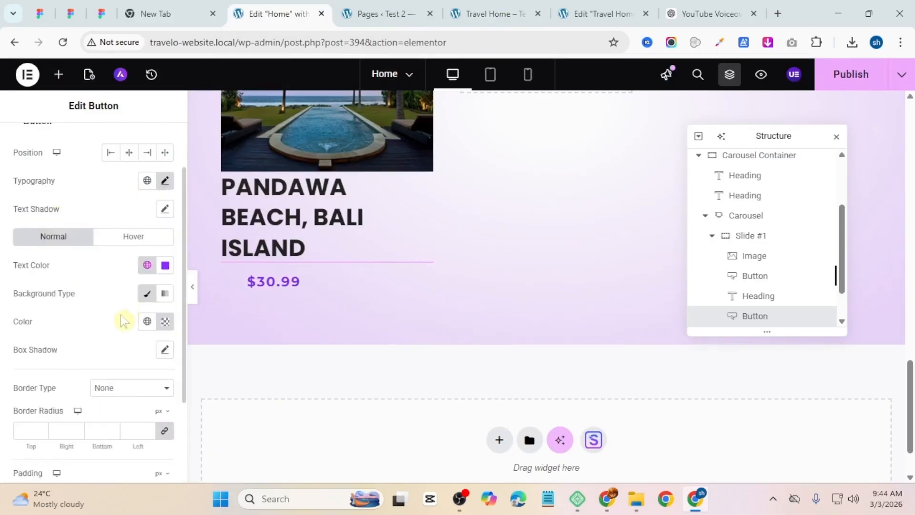
# Step: Clear the price button's inner padding and give the widget a top padding of 10 px
pyautogui.scroll(-3, 106, 376)
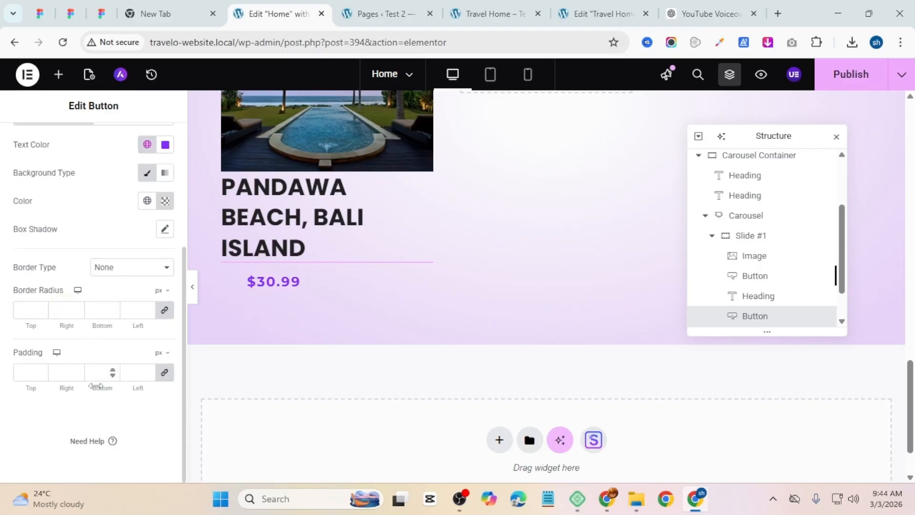
pyautogui.click(165, 372)
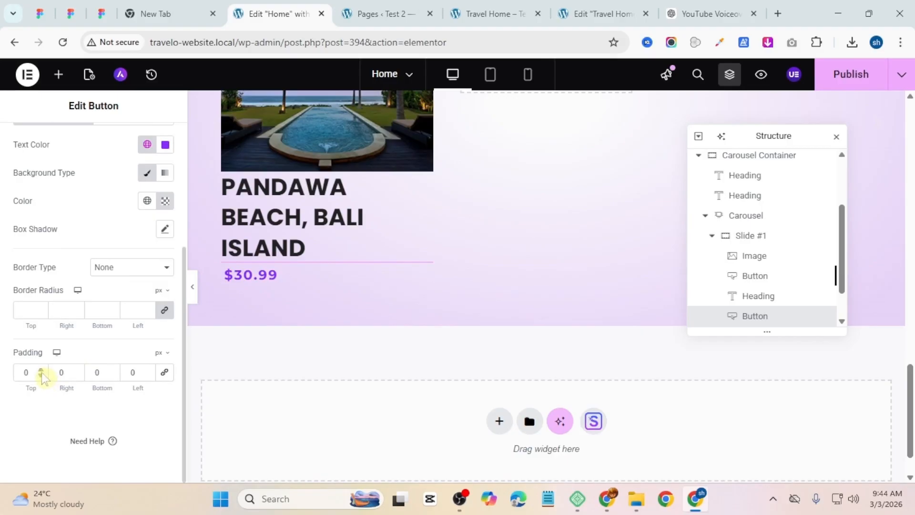
pyautogui.scroll(8, 41, 375)
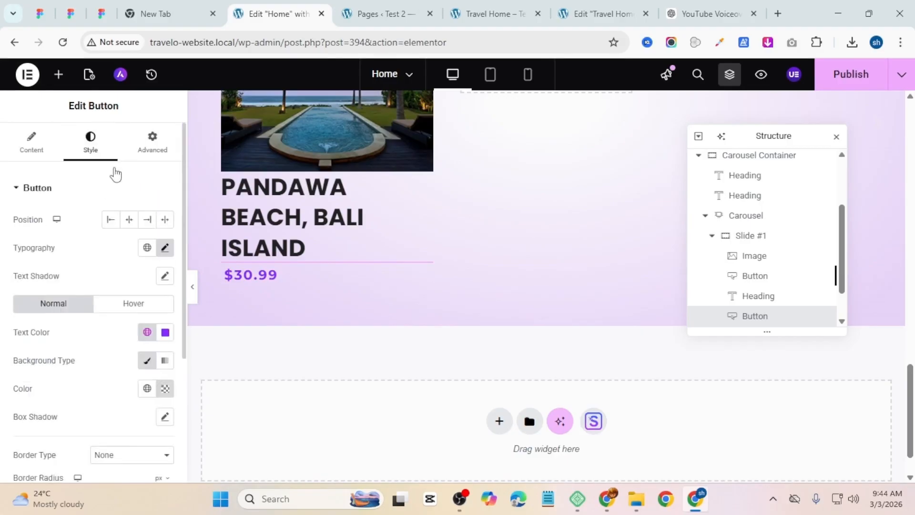
pyautogui.click(153, 140)
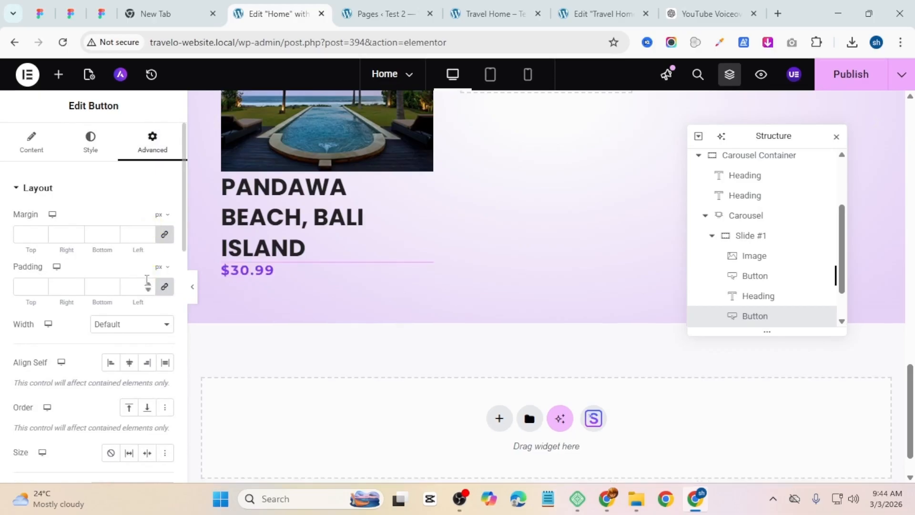
pyautogui.click(164, 287)
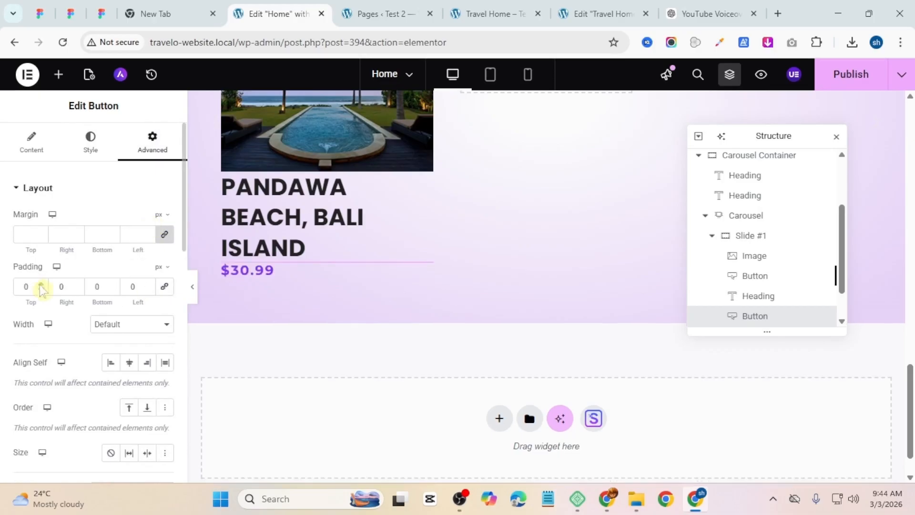
pyautogui.click(42, 285)
pyautogui.click(42, 285)
pyautogui.click(42, 285)
pyautogui.click(42, 285)
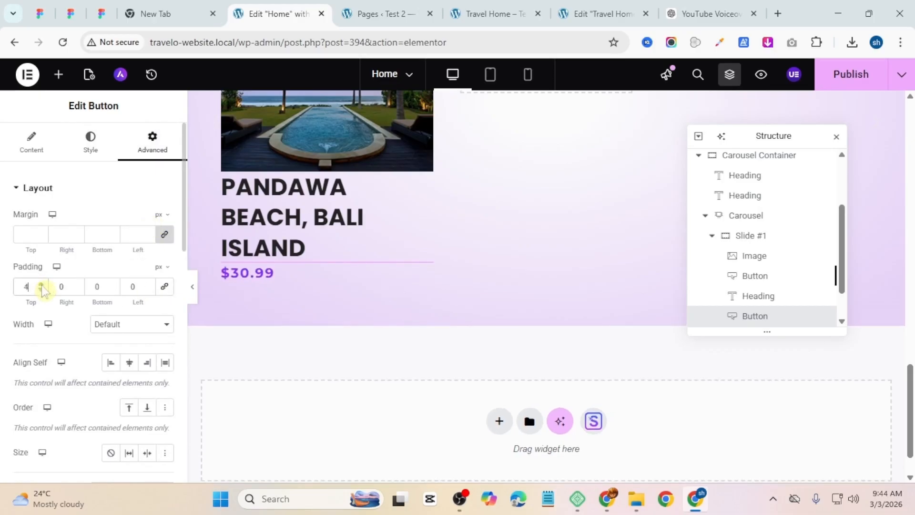
pyautogui.click(42, 285)
pyautogui.click(42, 285)
pyautogui.click(42, 285)
pyautogui.click(42, 285)
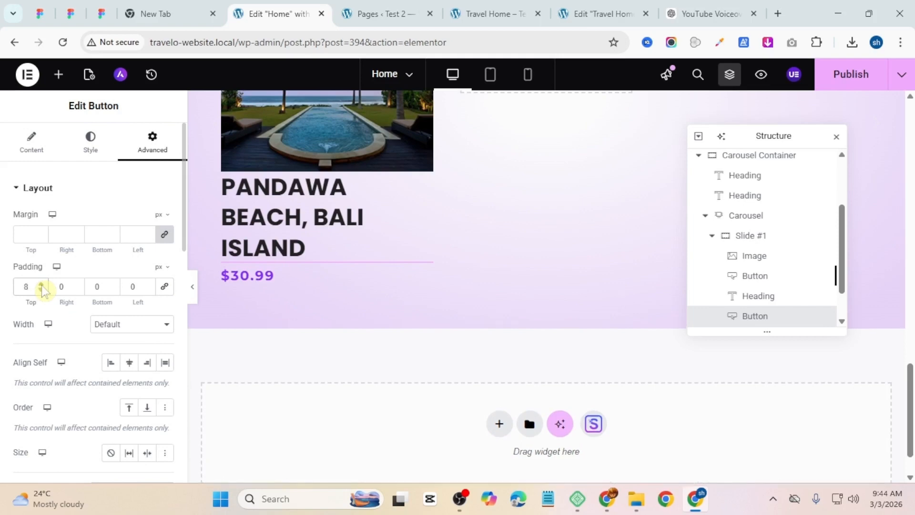
pyautogui.click(42, 285)
pyautogui.click(42, 284)
# Step: Compare the price button with the reference Travel Home page
pyautogui.click(496, 13)
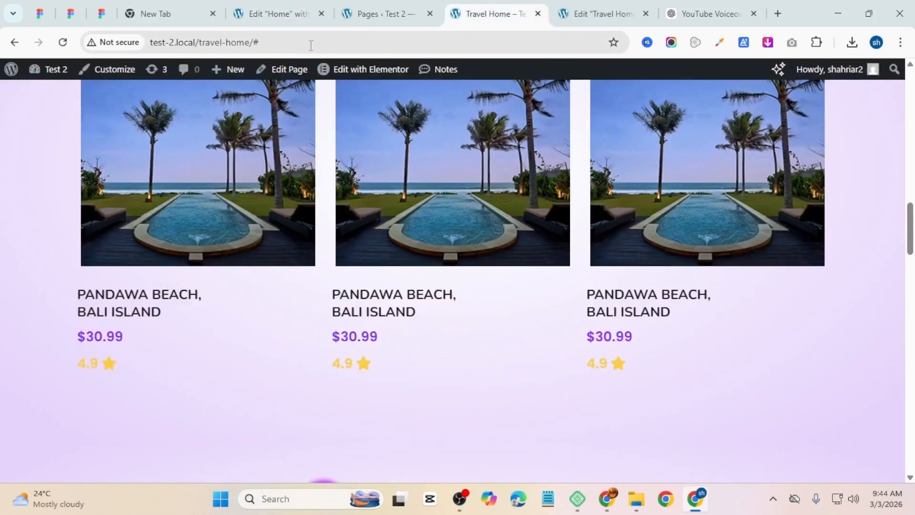
pyautogui.click(274, 7)
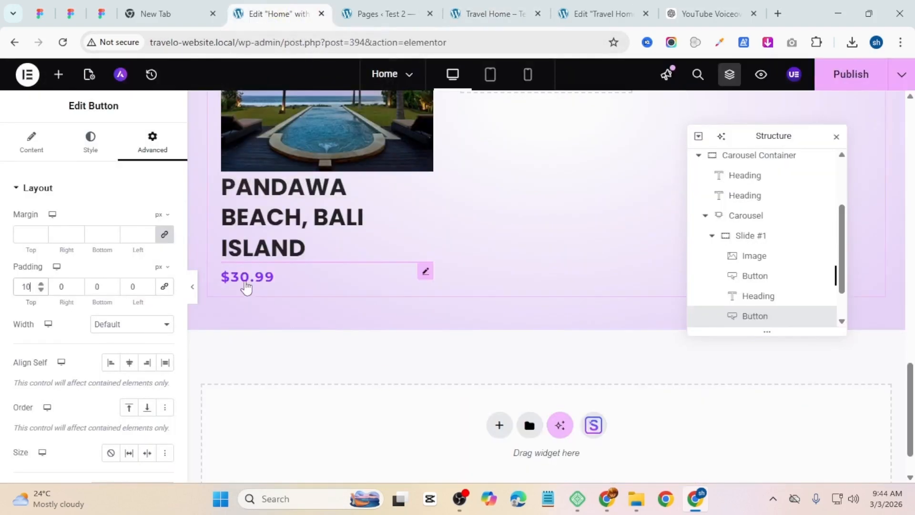
# Step: Duplicate the price button and change the copy's text to 4.9
pyautogui.rightClick(248, 281)
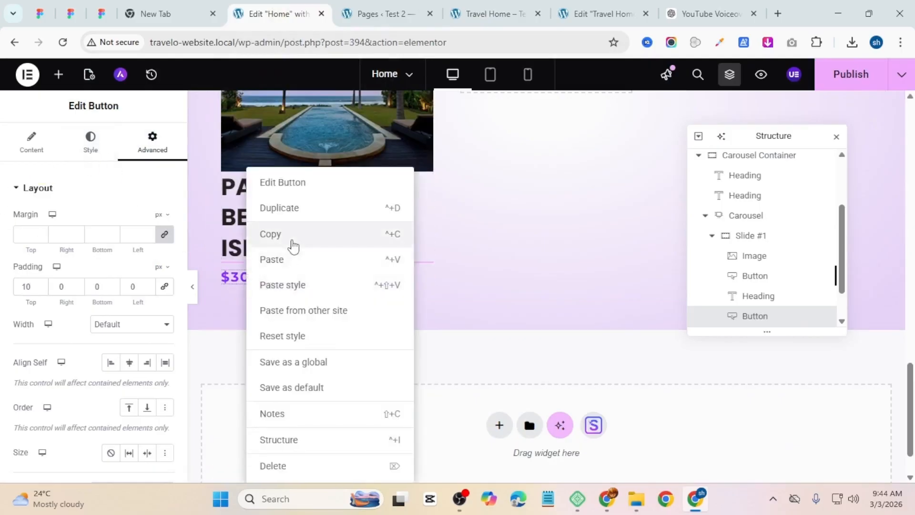
pyautogui.click(279, 207)
pyautogui.moveTo(130, 250); pyautogui.dragTo(3, 259)
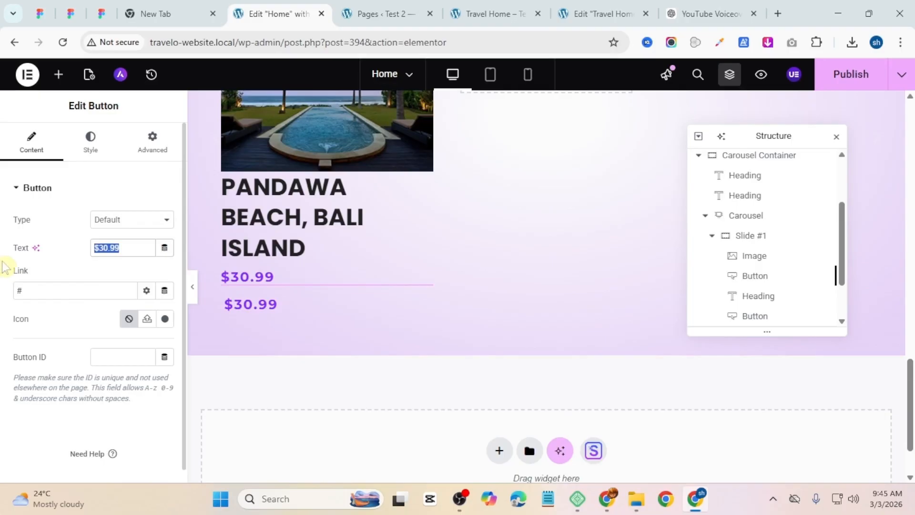
pyautogui.write('4.9')
# Step: Add a star icon to the rating button, positioned at the end with 10 px icon spacing
pyautogui.click(164, 318)
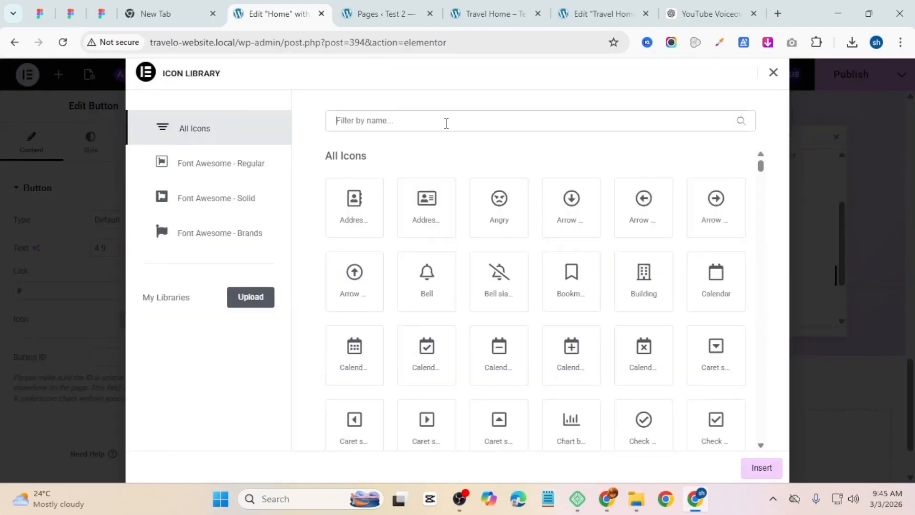
pyautogui.write('s')
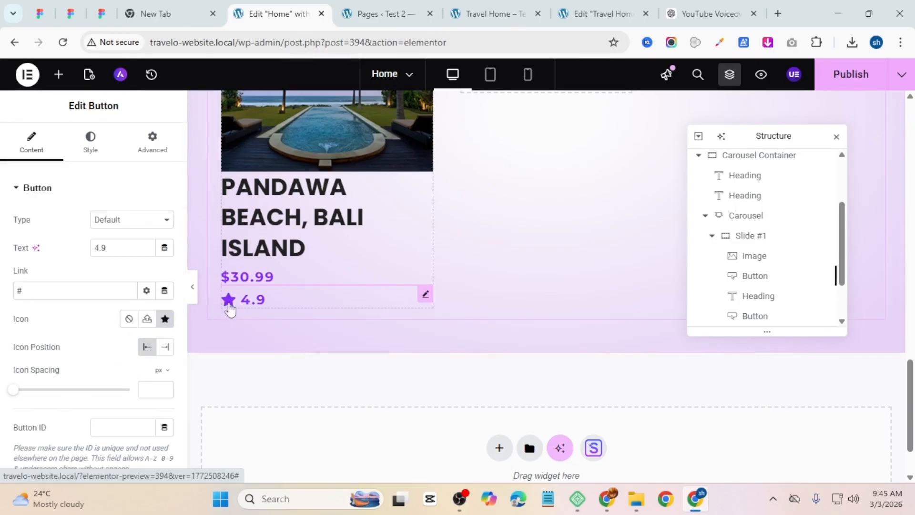
pyautogui.click(166, 347)
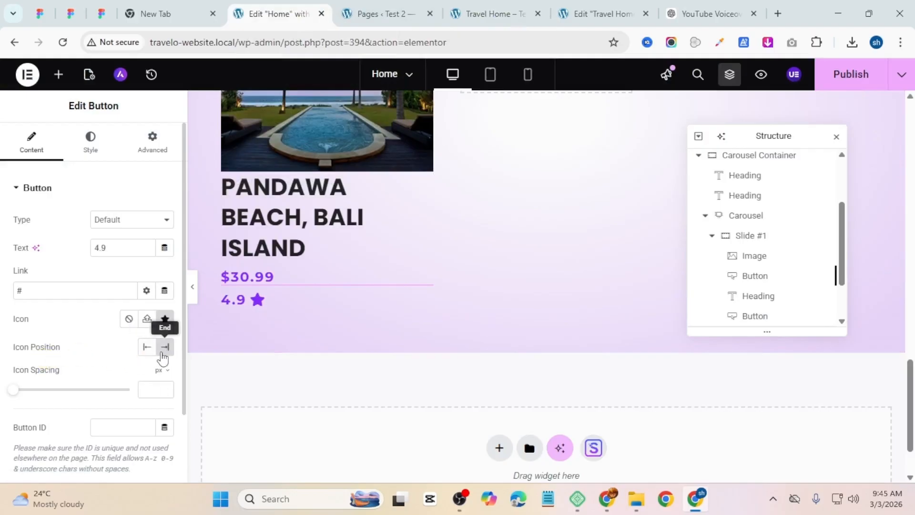
pyautogui.moveTo(17, 399); pyautogui.dragTo(34, 399)
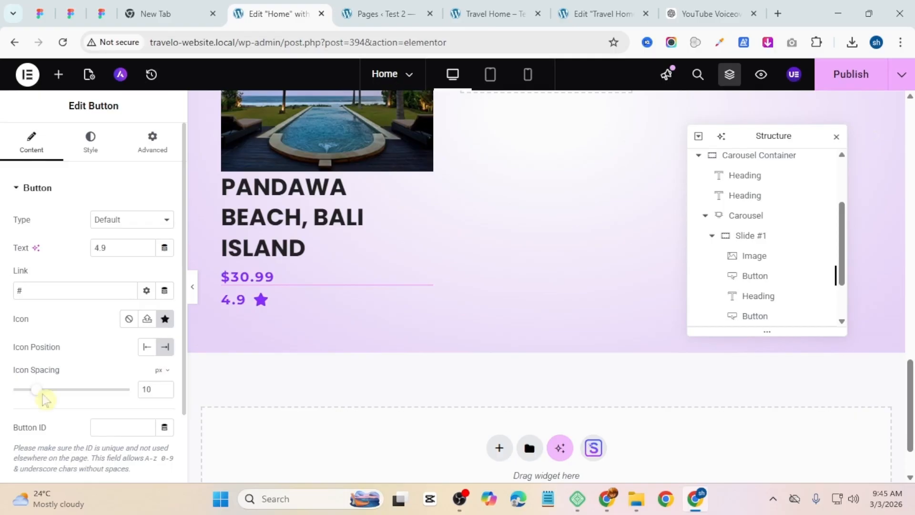
# Step: Set the rating button's text color to yellow by pasting the hex color code
pyautogui.click(90, 139)
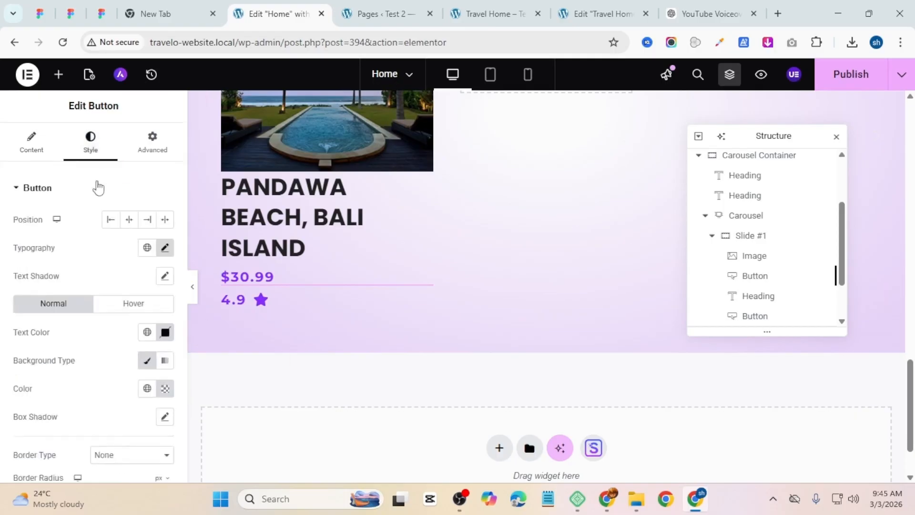
pyautogui.click(147, 333)
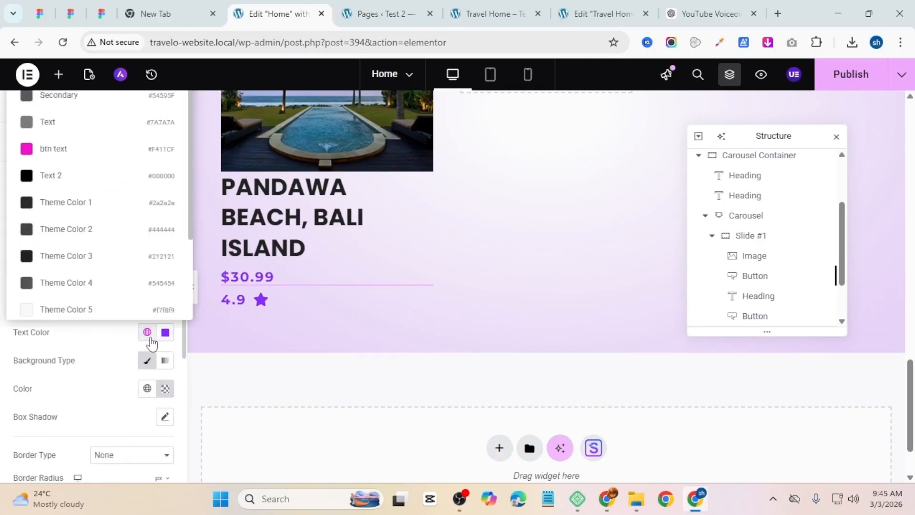
pyautogui.click(106, 361)
pyautogui.click(166, 332)
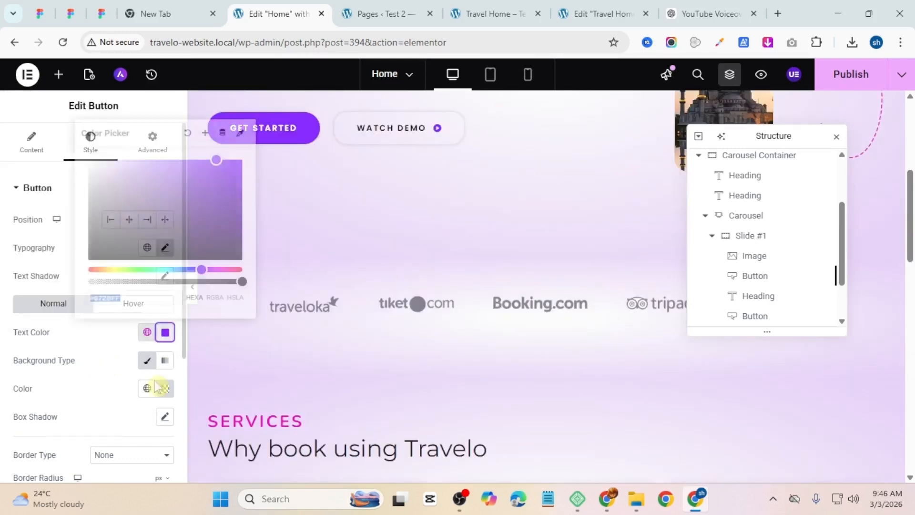
pyautogui.hotkey('ctrl', 'v')
pyautogui.scroll(-15, 333, 289)
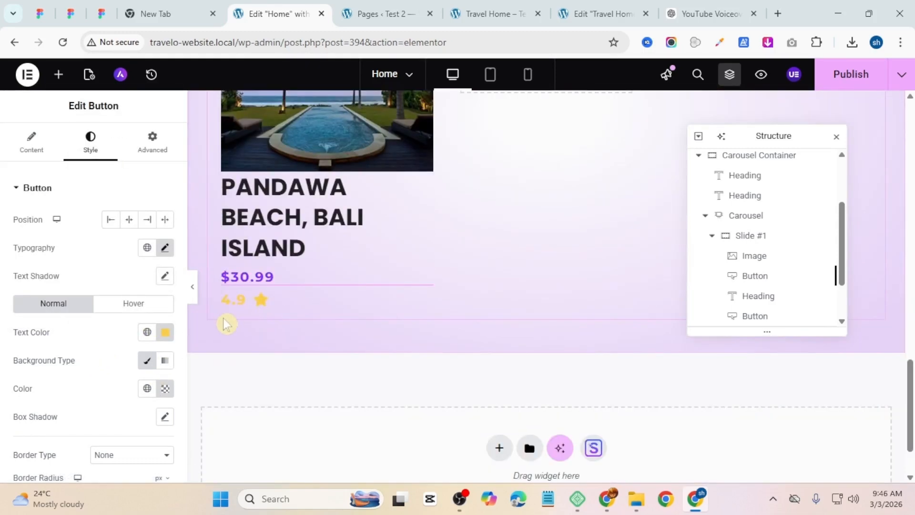
# Step: Duplicate the first slide of the Top Destination carousel
pyautogui.click(151, 152)
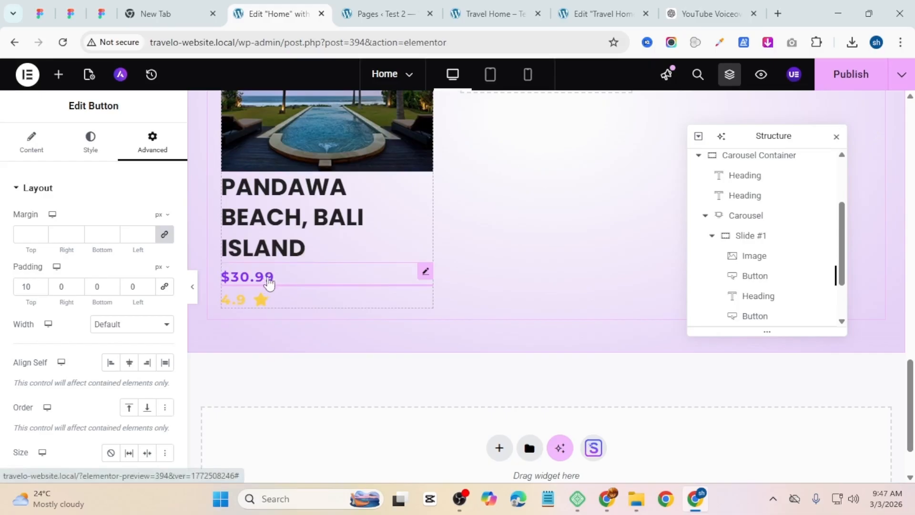
pyautogui.click(712, 235)
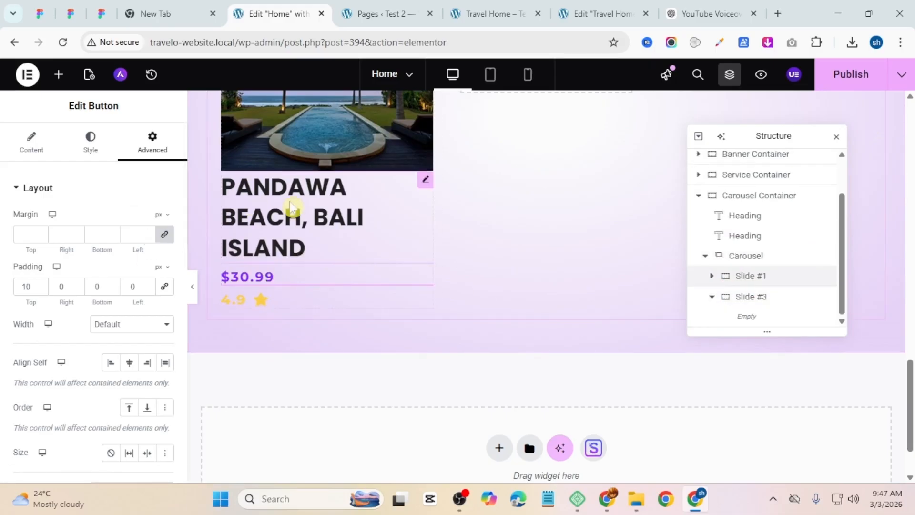
pyautogui.rightClick(763, 276)
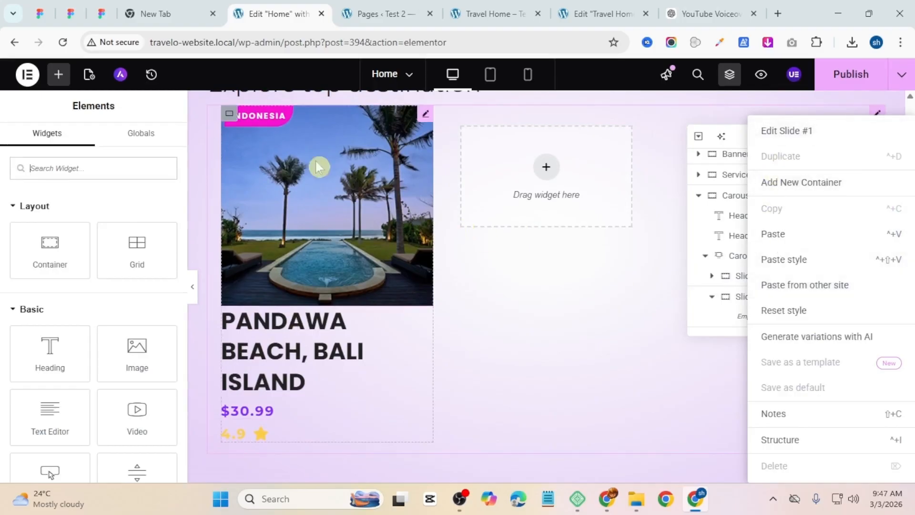
pyautogui.rightClick(229, 112)
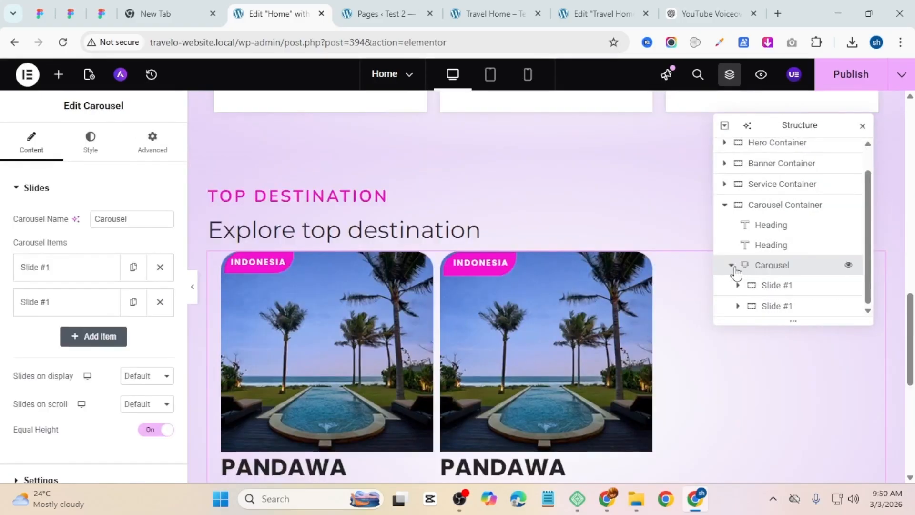
pyautogui.click(733, 266)
pyautogui.click(733, 293)
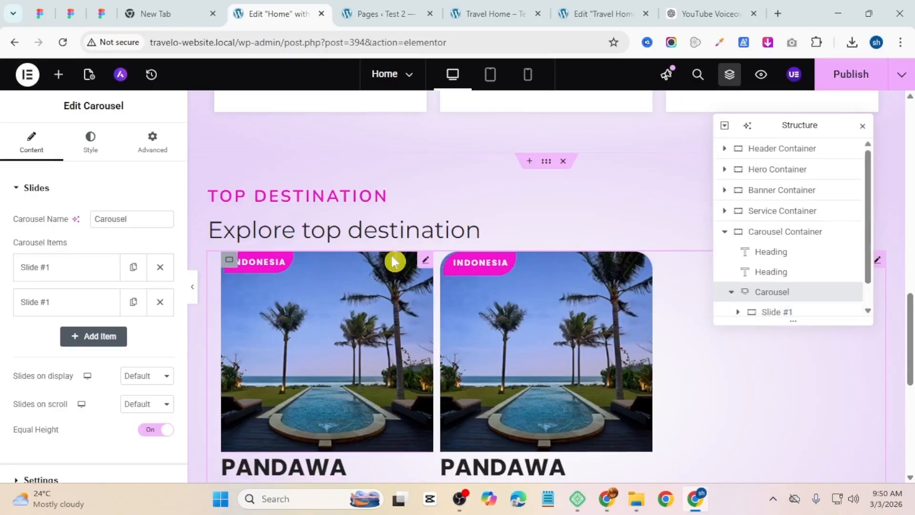
pyautogui.scroll(-1, 772, 281)
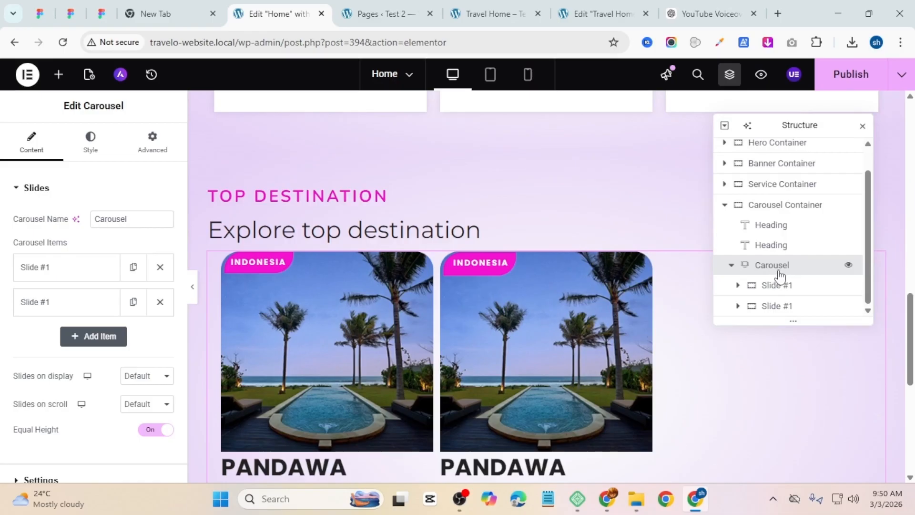
# Step: Duplicate the carousel slide two more times from the carousel items list
pyautogui.click(134, 304)
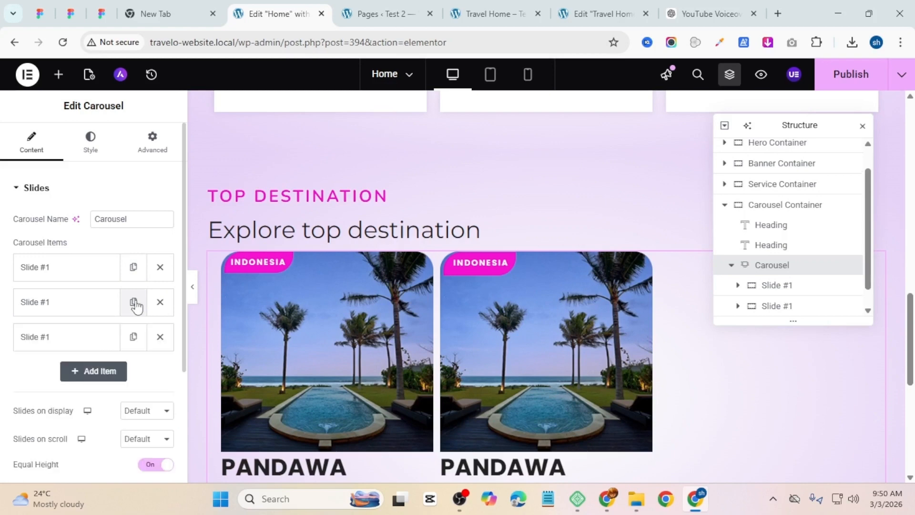
pyautogui.click(135, 341)
pyautogui.scroll(-2, 135, 347)
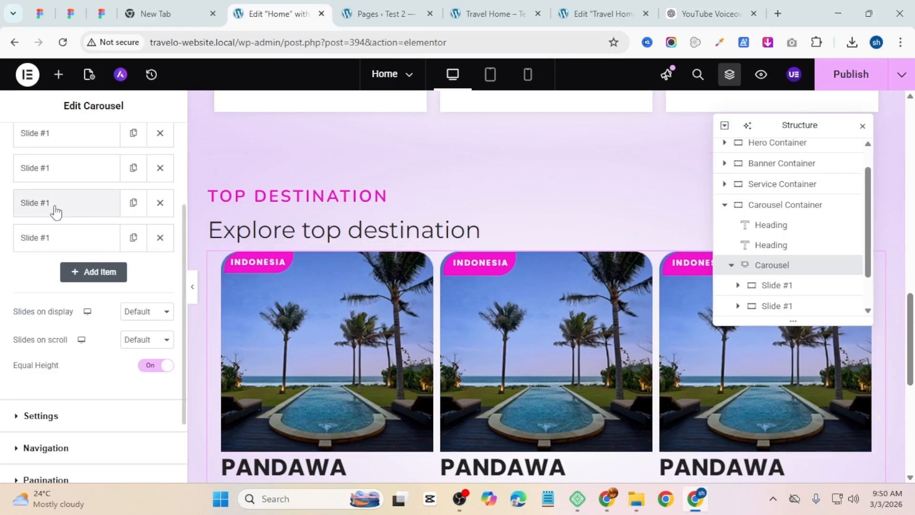
# Step: Set the carousel's top padding to 20 px in its advanced layout settings
pyautogui.scroll(3, 110, 212)
pyautogui.click(146, 149)
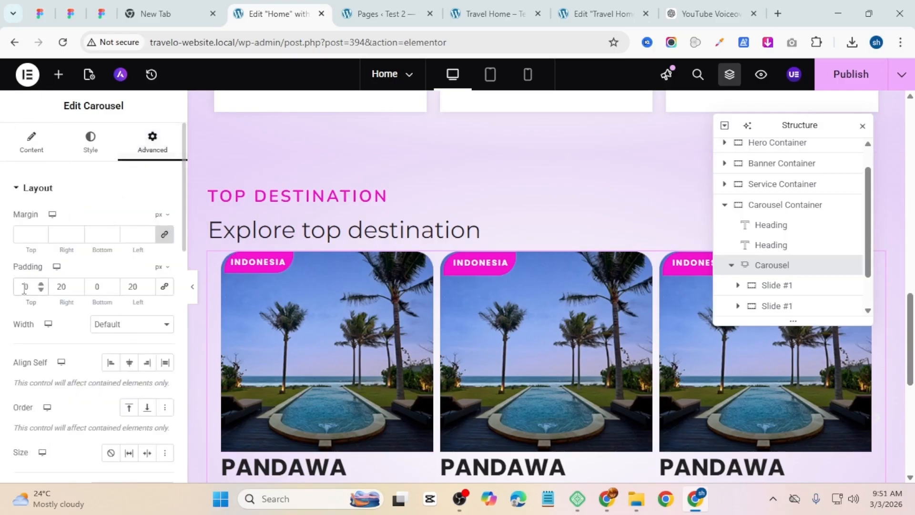
pyautogui.write('1')
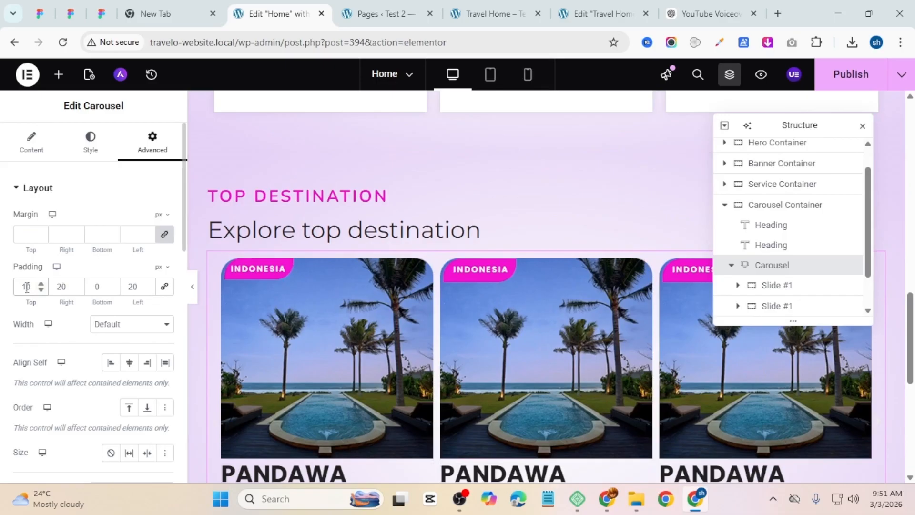
pyautogui.press('BackSpace')
pyautogui.write('2')
pyautogui.scroll(-3, 526, 313)
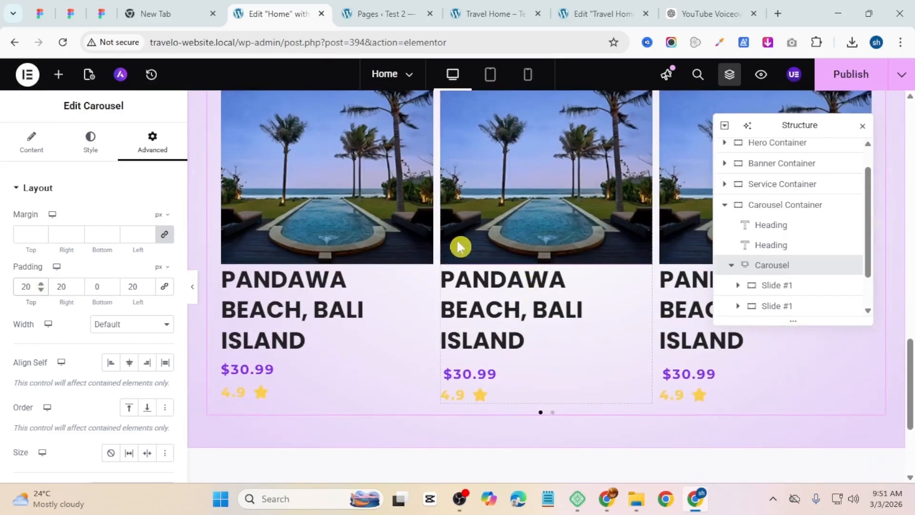
pyautogui.scroll(2, 494, 245)
pyautogui.click(495, 13)
pyautogui.click(252, 6)
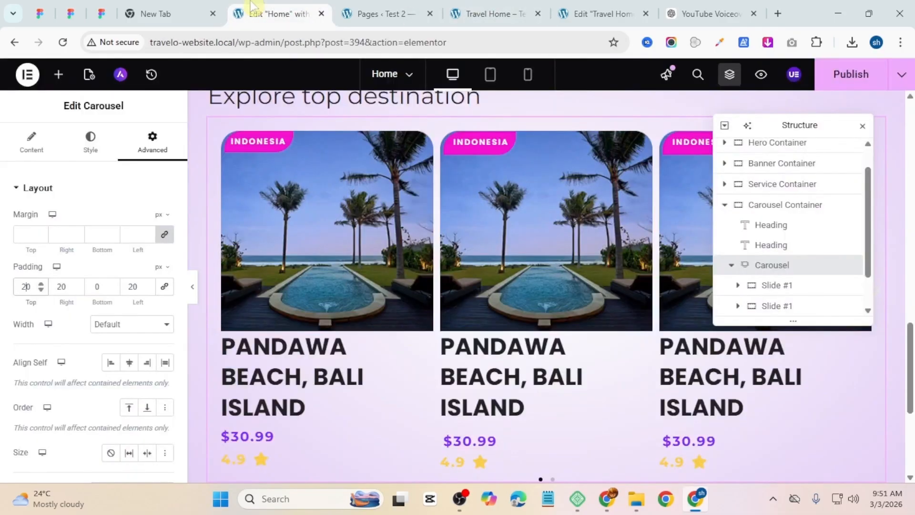
pyautogui.moveTo(782, 125); pyautogui.dragTo(398, 163)
pyautogui.click(28, 140)
pyautogui.scroll(-5, 25, 228)
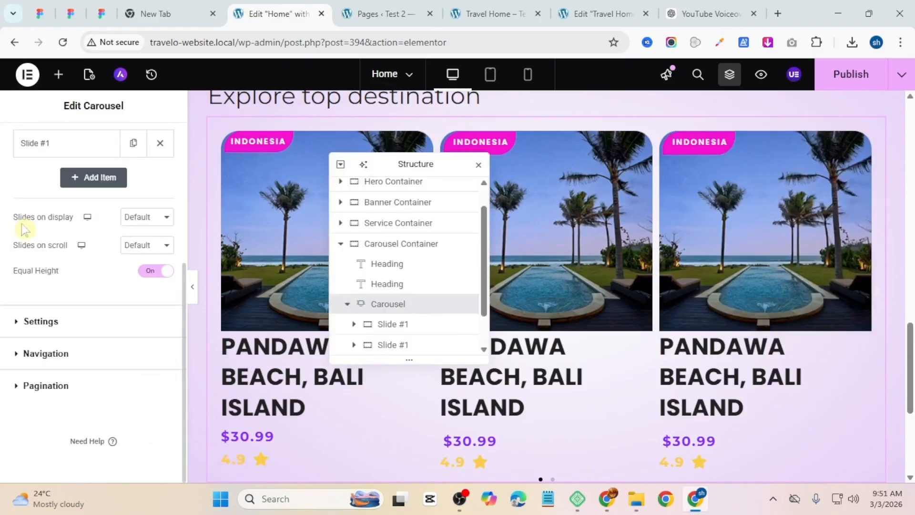
# Step: Style the carousel navigation arrows at 20 px size, picking the pink badge color for them
pyautogui.click(63, 353)
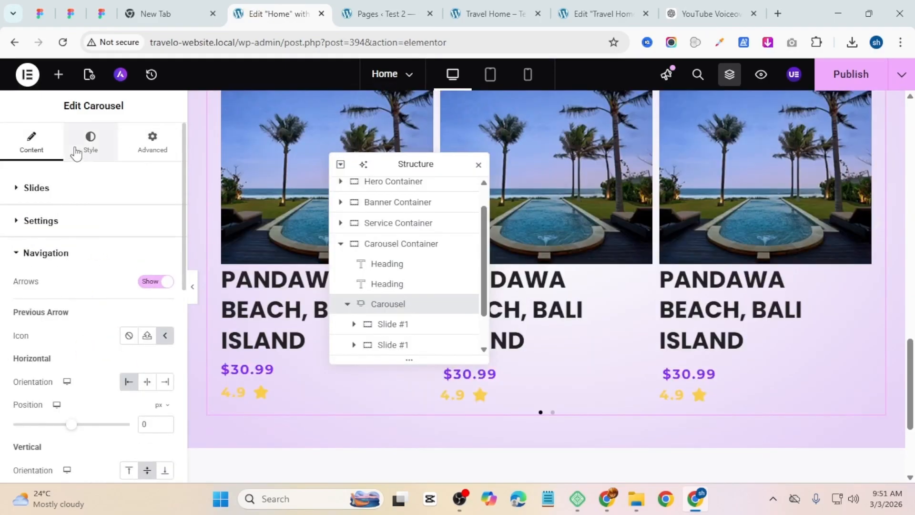
pyautogui.click(74, 151)
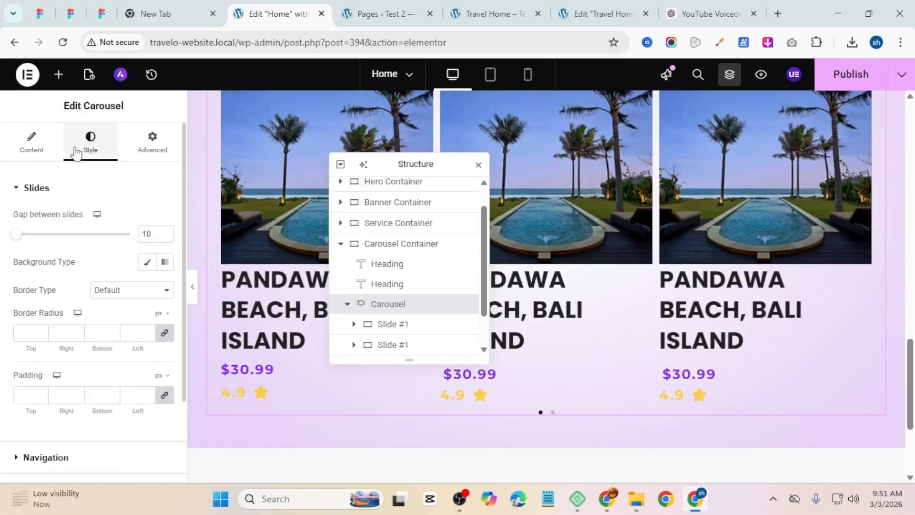
pyautogui.scroll(-2, 78, 258)
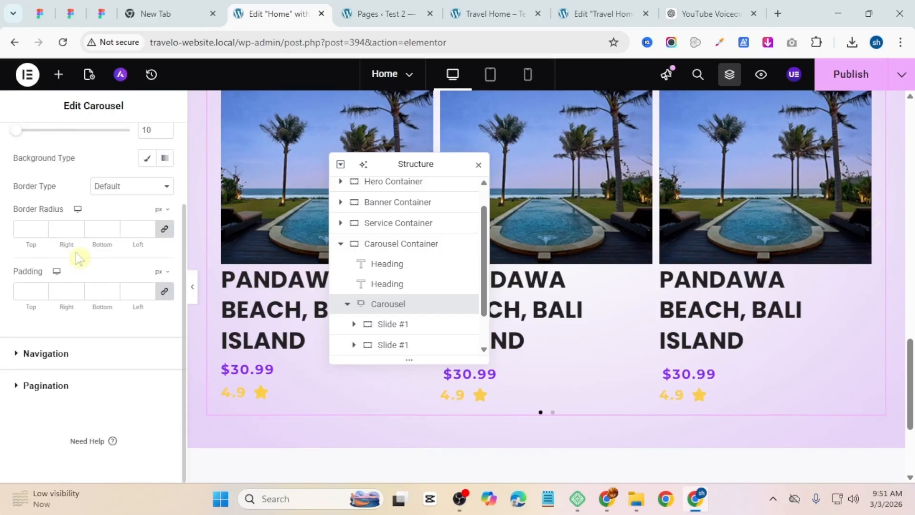
pyautogui.scroll(2, 82, 248)
pyautogui.scroll(-2, 79, 402)
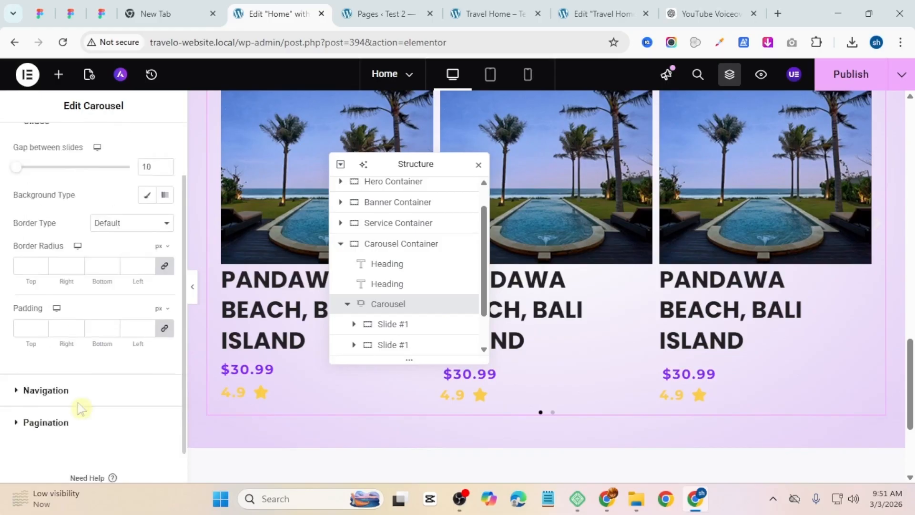
pyautogui.click(46, 354)
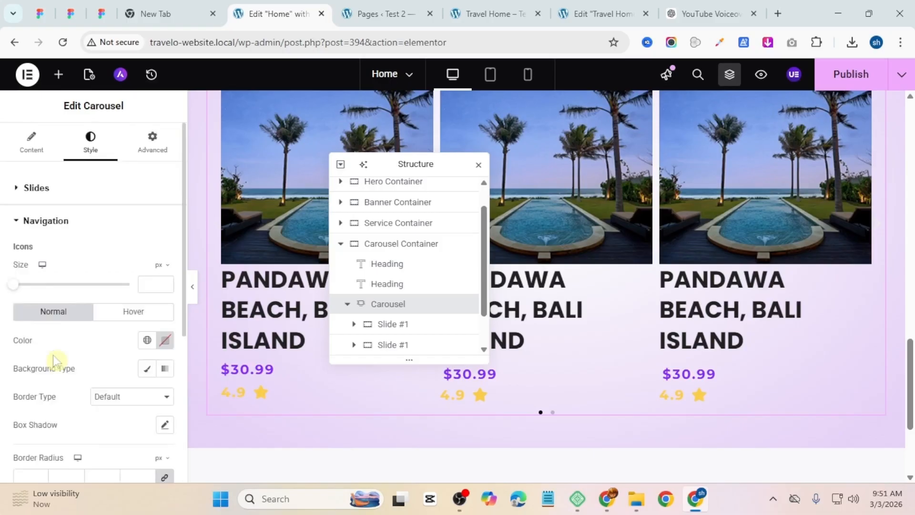
pyautogui.click(165, 279)
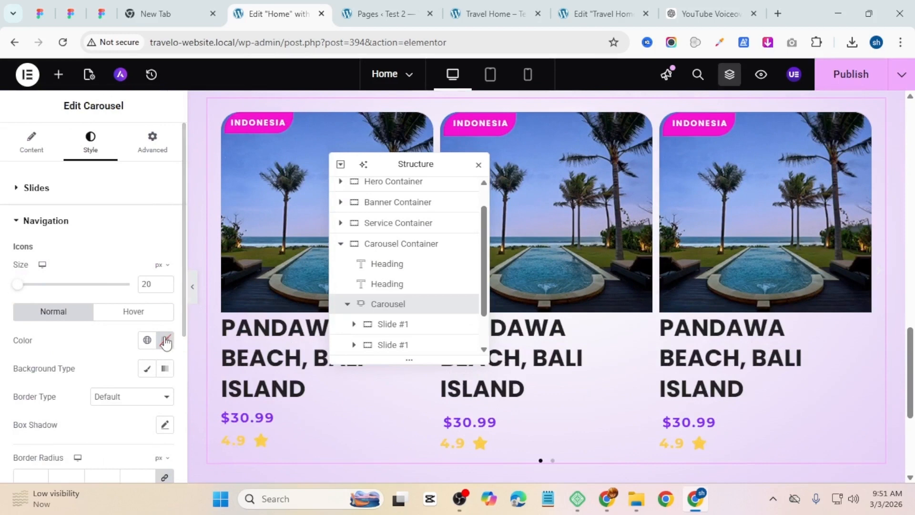
pyautogui.click(165, 340)
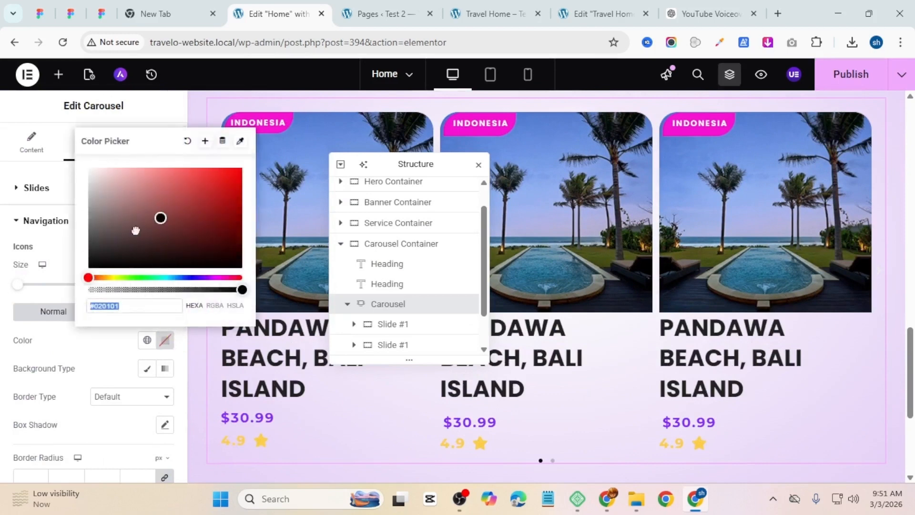
pyautogui.moveTo(136, 230); pyautogui.dragTo(15, 310)
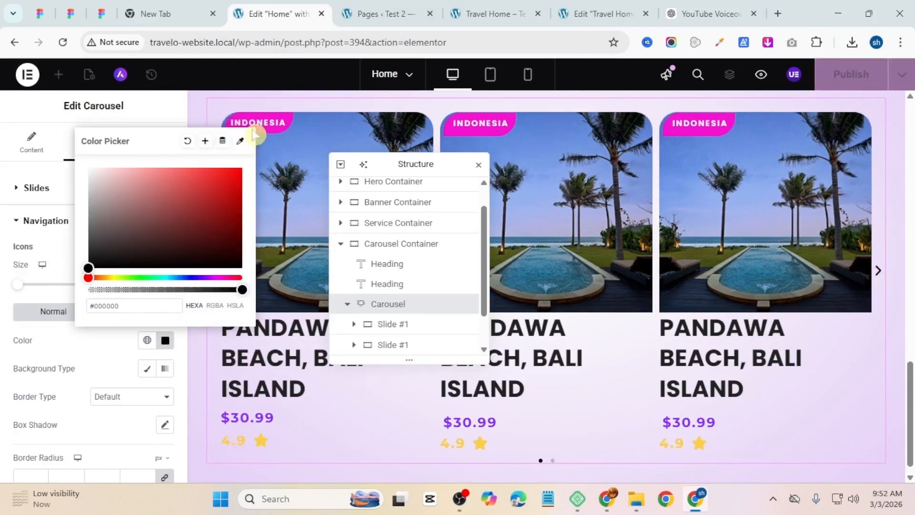
pyautogui.click(264, 119)
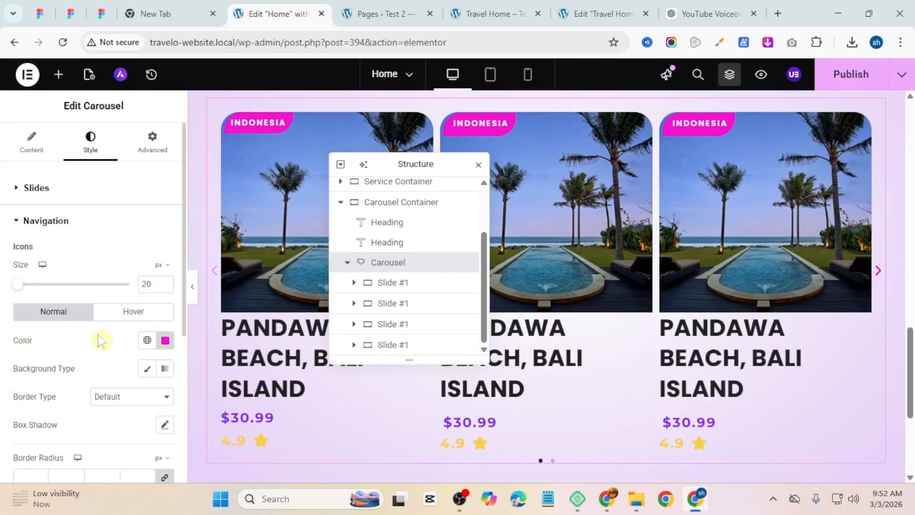
# Step: Replace the previous and next arrow icons with circled chevron icons from the icon library
pyautogui.scroll(-1, 76, 252)
pyautogui.scroll(1, 57, 245)
pyautogui.click(40, 152)
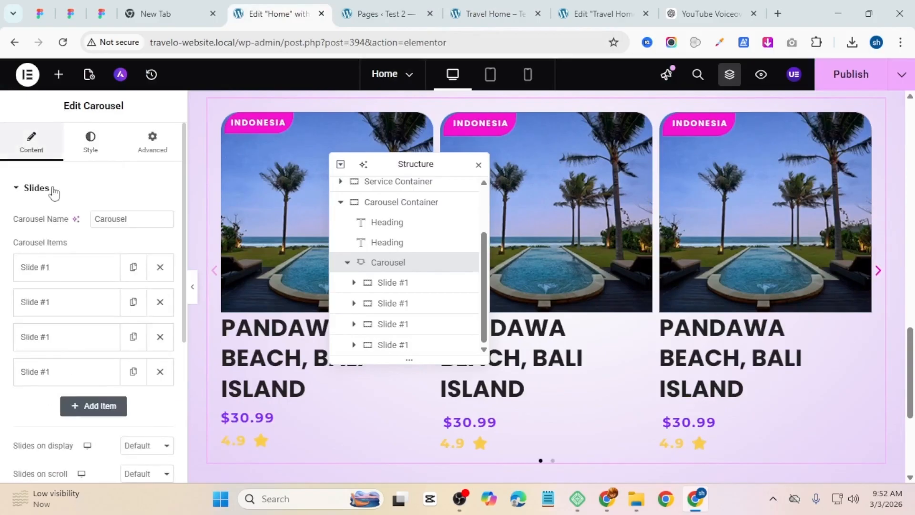
pyautogui.scroll(-4, 69, 310)
pyautogui.click(90, 386)
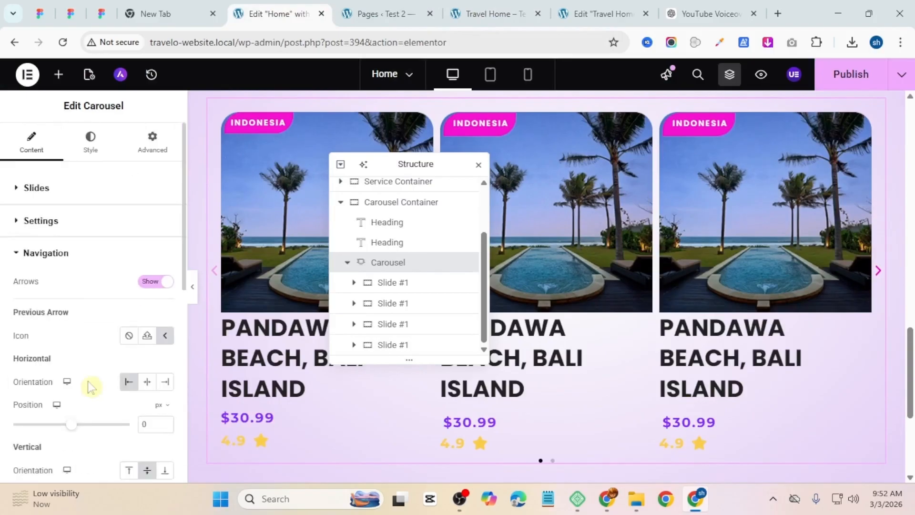
pyautogui.click(163, 337)
pyautogui.click(571, 278)
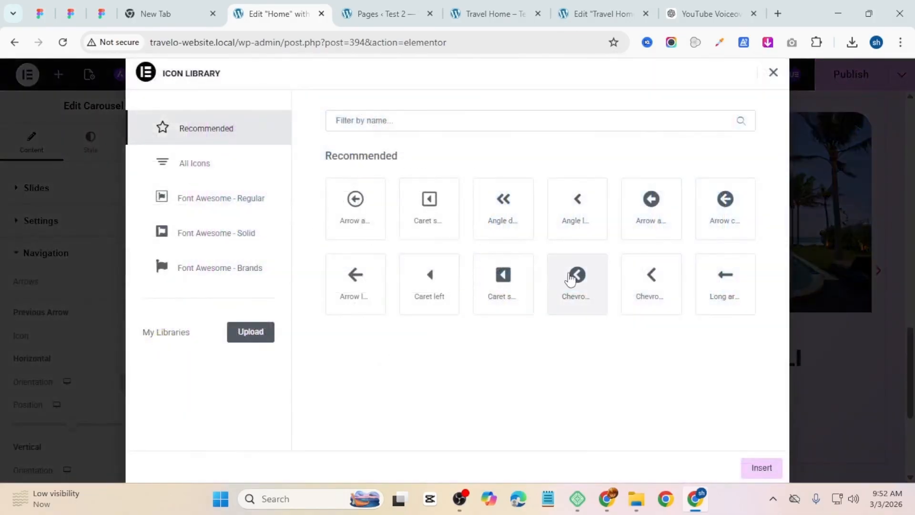
pyautogui.click(761, 468)
pyautogui.scroll(-3, 112, 334)
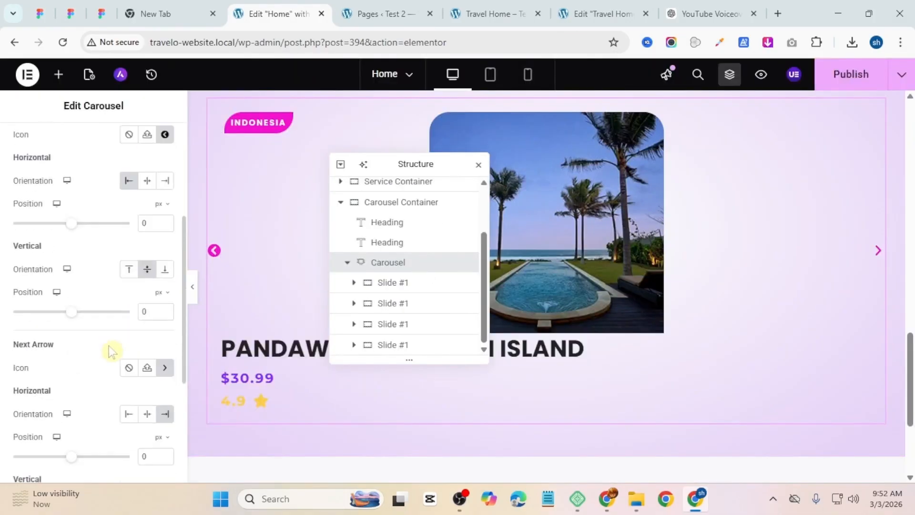
pyautogui.click(146, 367)
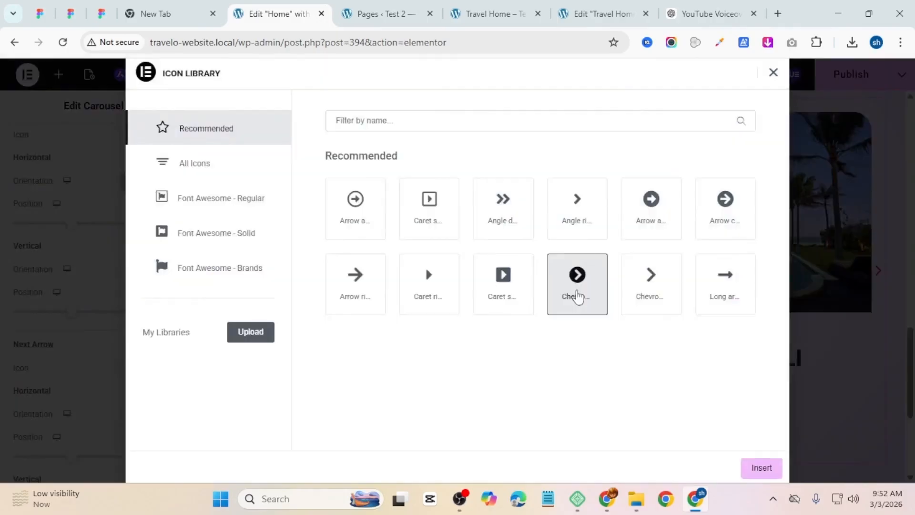
pyautogui.click(761, 467)
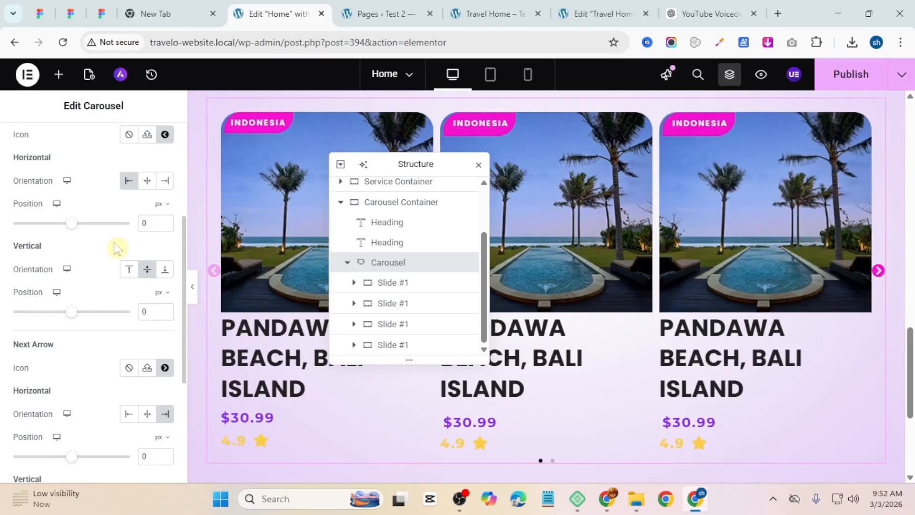
# Step: Align the previous arrow horizontally to the end and both arrows vertically to the top
pyautogui.scroll(2, 149, 243)
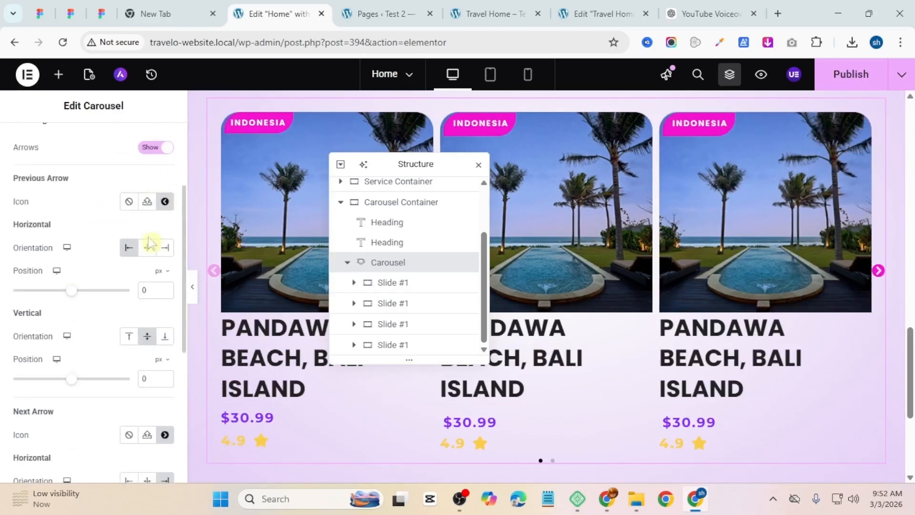
pyautogui.click(167, 247)
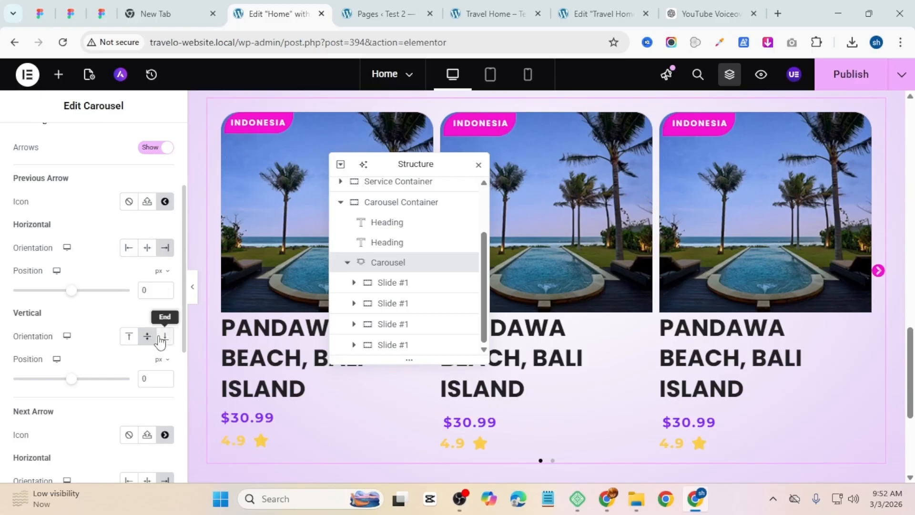
pyautogui.click(131, 341)
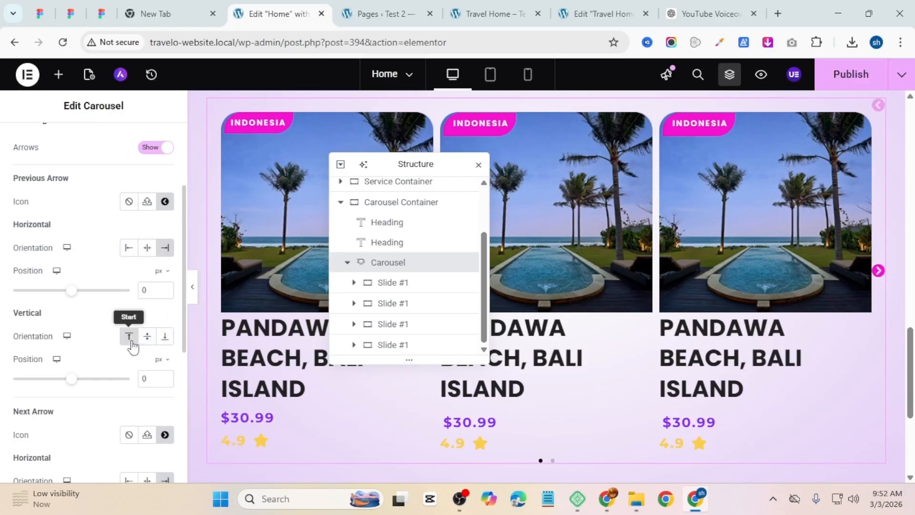
pyautogui.scroll(-3, 132, 341)
pyautogui.click(134, 436)
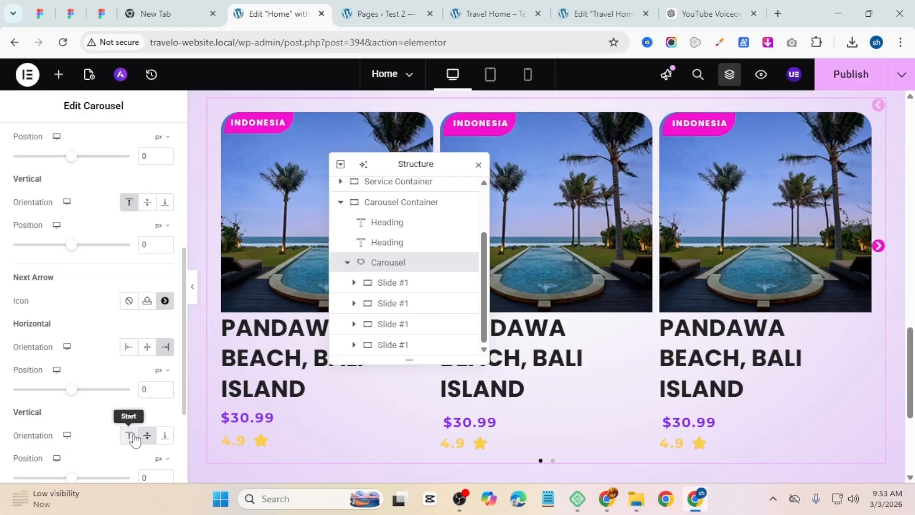
pyautogui.scroll(-3, 93, 331)
pyautogui.scroll(5, 87, 334)
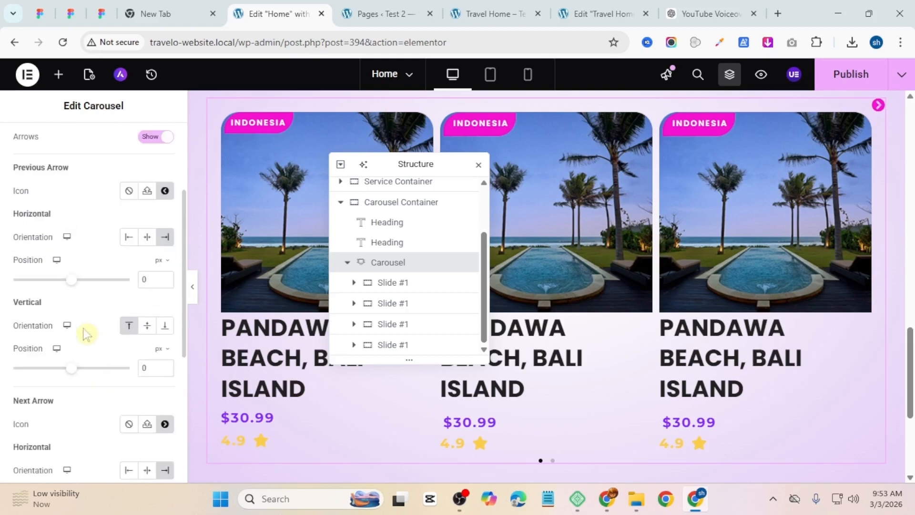
pyautogui.scroll(5, 91, 318)
pyautogui.click(87, 147)
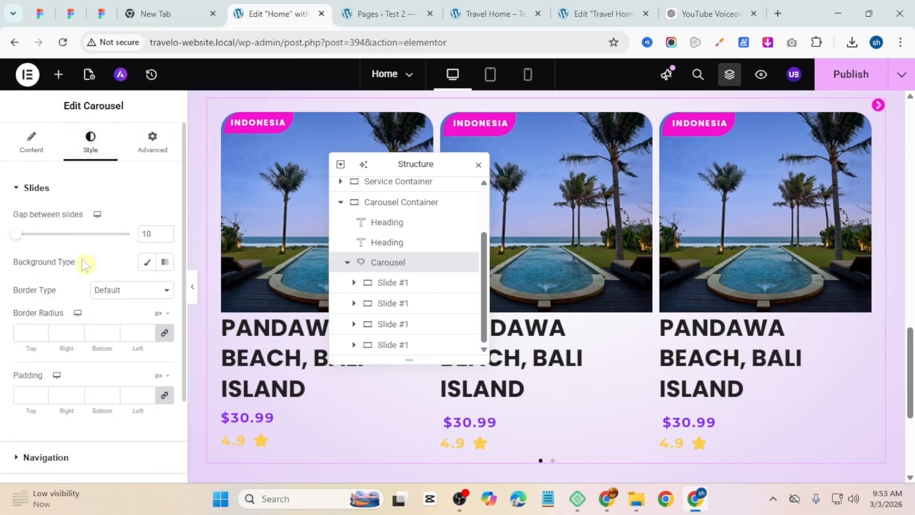
pyautogui.click(48, 457)
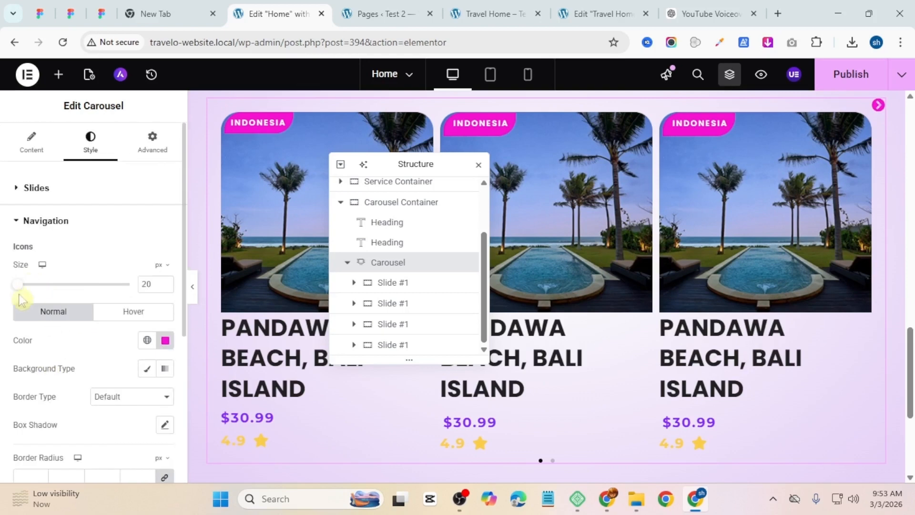
pyautogui.scroll(-3, 25, 302)
pyautogui.scroll(2, 76, 351)
pyautogui.click(33, 146)
pyautogui.scroll(-1, 76, 247)
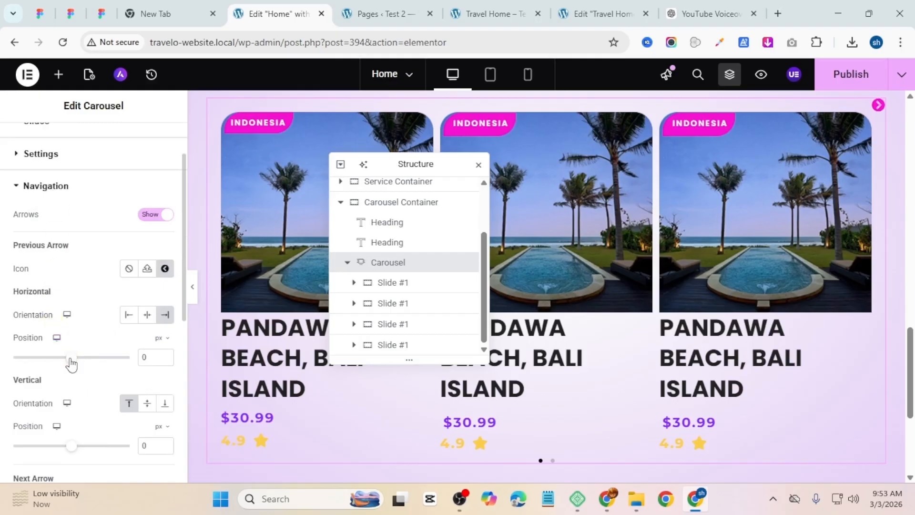
# Step: Clear the arrow's vertical position and set the previous arrow's horizontal position to -40 px
pyautogui.moveTo(71, 362); pyautogui.dragTo(68, 360)
pyautogui.hotkey('ctrl', 'z')
pyautogui.moveTo(72, 449); pyautogui.dragTo(69, 451)
pyautogui.moveTo(146, 444); pyautogui.dragTo(153, 444)
pyautogui.press('BackSpace')
pyautogui.press('BackSpace')
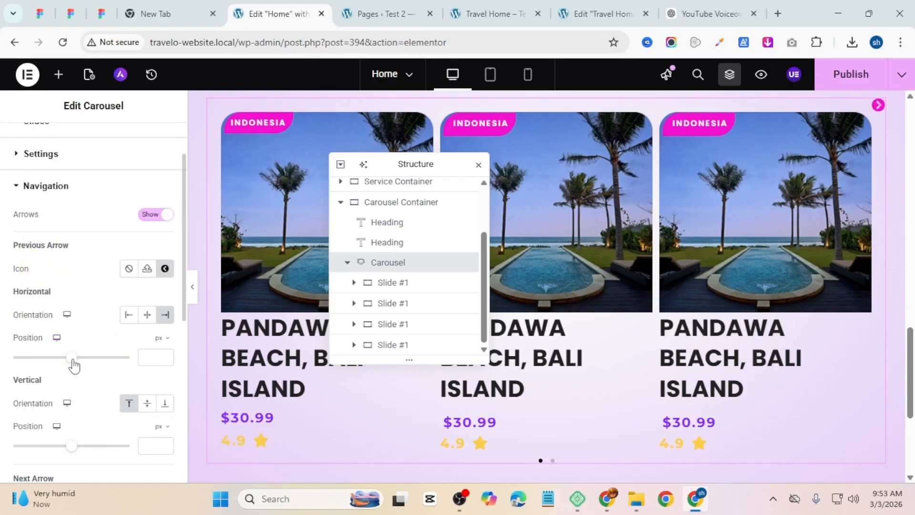
pyautogui.moveTo(74, 365); pyautogui.dragTo(71, 364)
pyautogui.click(165, 355)
pyautogui.click(165, 355)
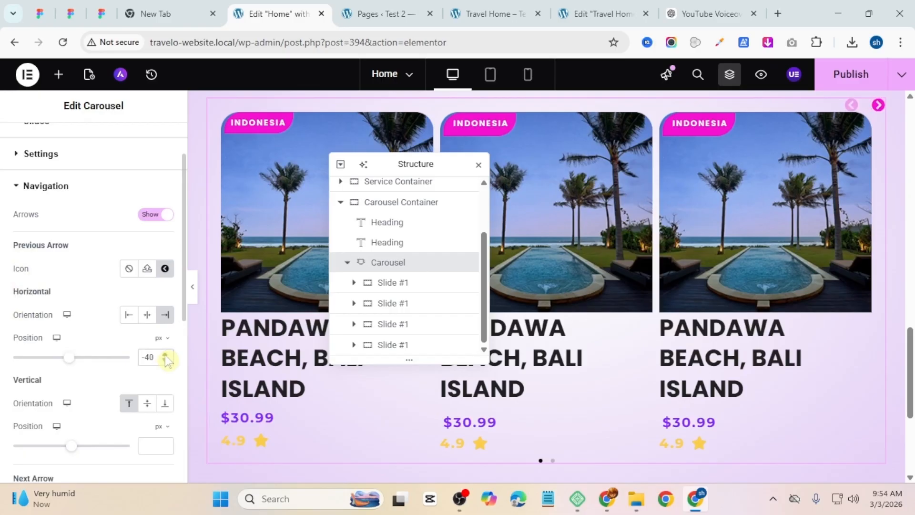
# Step: Turn off autoplay and infinite scroll in the carousel settings
pyautogui.scroll(3, 81, 329)
pyautogui.click(41, 219)
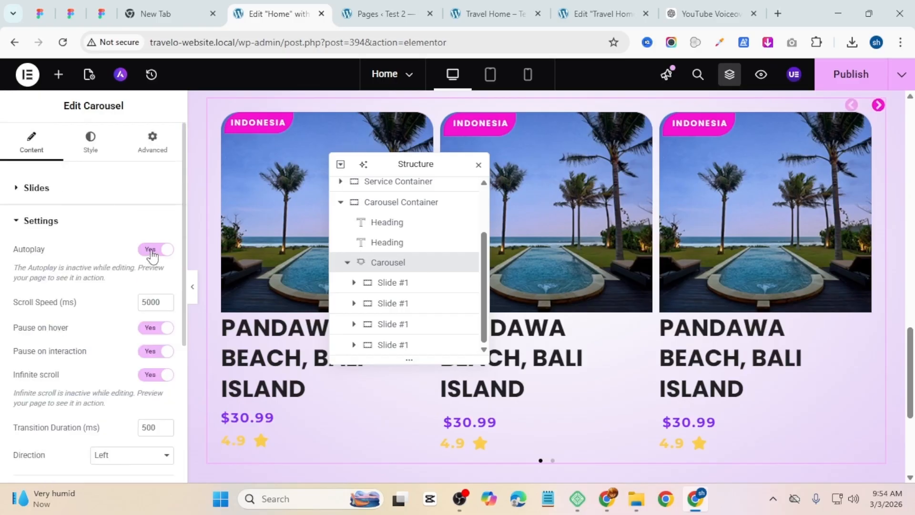
pyautogui.click(151, 250)
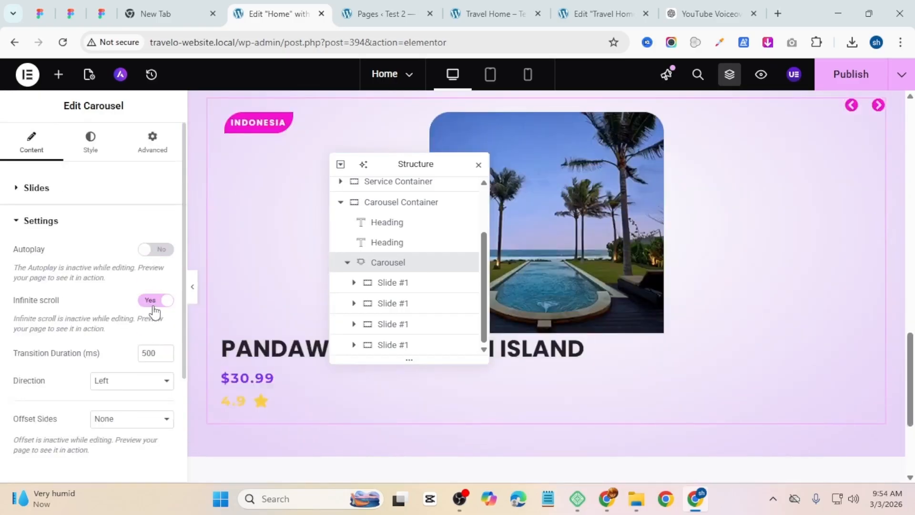
pyautogui.click(153, 307)
# Step: Clear the gap between slides value in the carousel's slide style settings
pyautogui.click(47, 190)
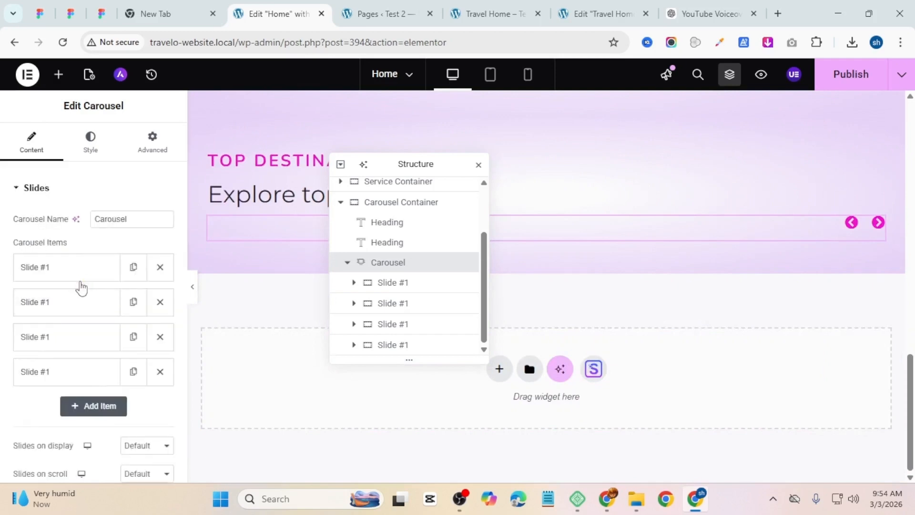
pyautogui.scroll(-5, 79, 334)
pyautogui.click(90, 145)
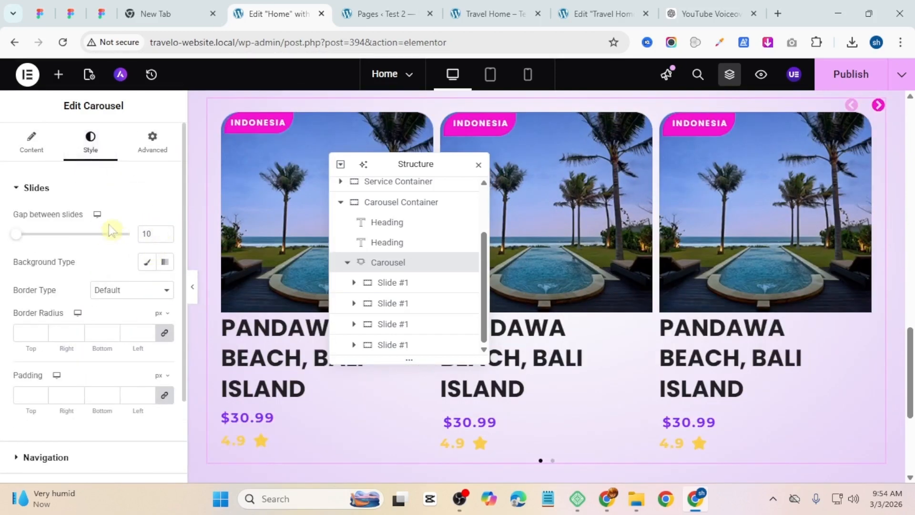
pyautogui.click(166, 231)
pyautogui.moveTo(153, 235); pyautogui.dragTo(141, 234)
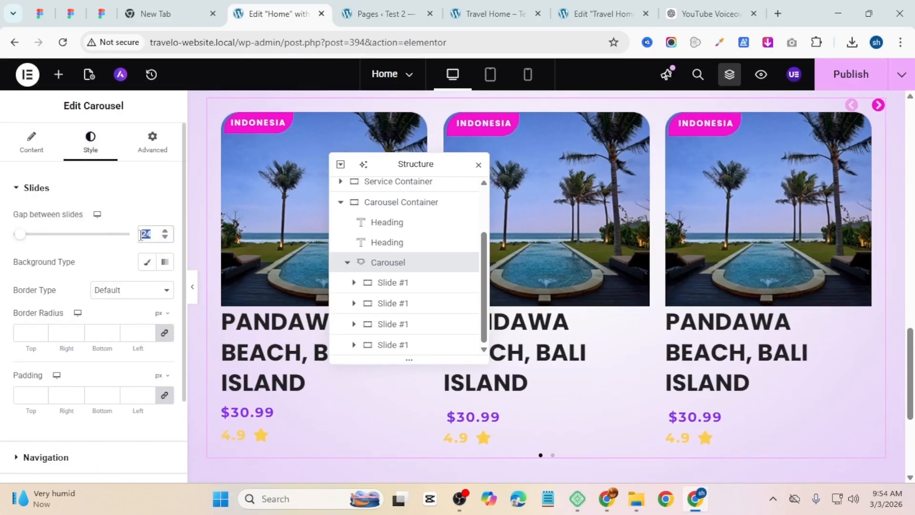
pyautogui.press('BackSpace')
# Step: Set the carousel's navigation icon size to 25 px and the slides' padding to 0
pyautogui.scroll(-3, 71, 310)
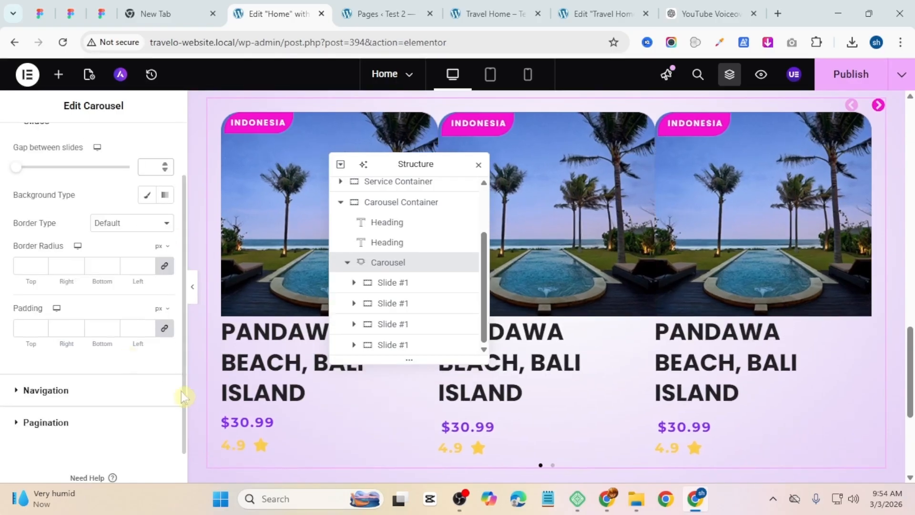
pyautogui.click(28, 351)
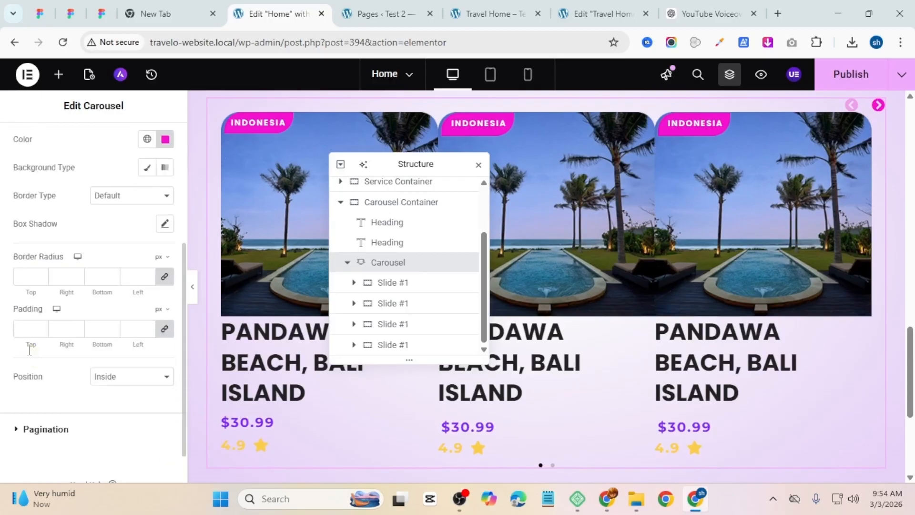
pyautogui.click(165, 283)
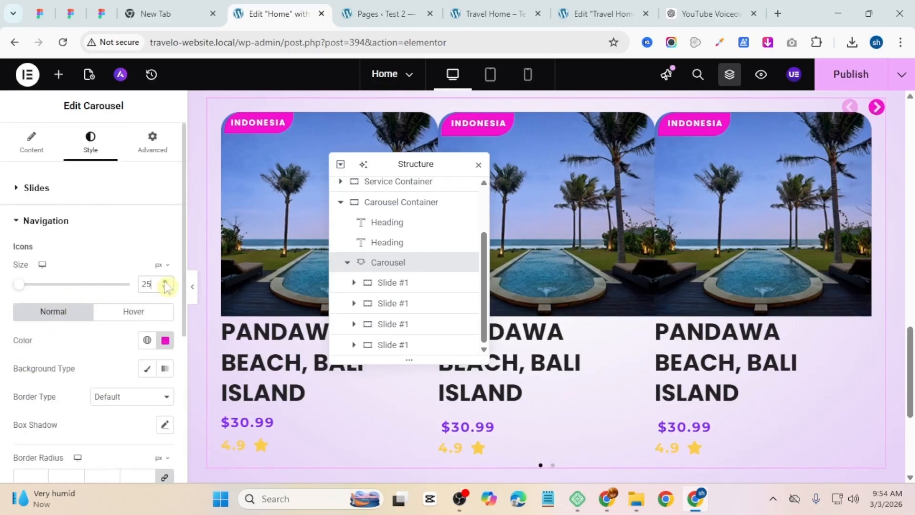
pyautogui.scroll(-5, 105, 287)
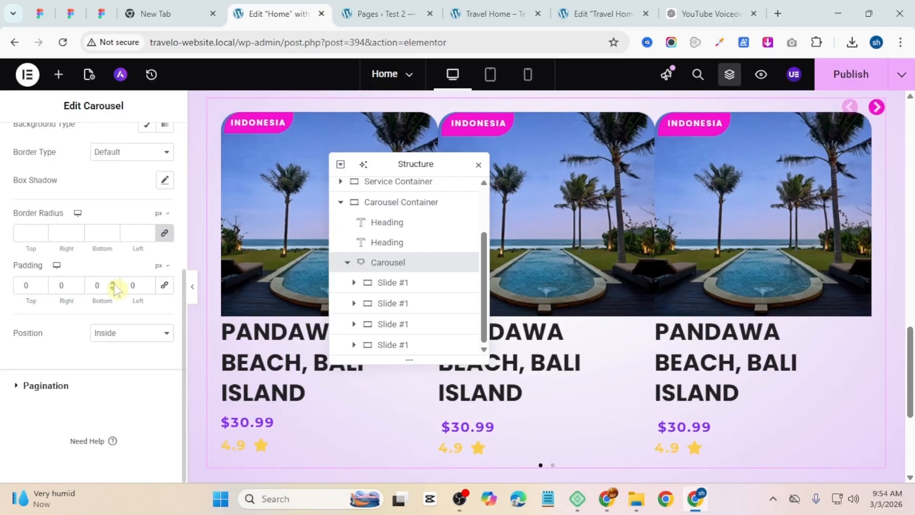
pyautogui.scroll(8, 65, 249)
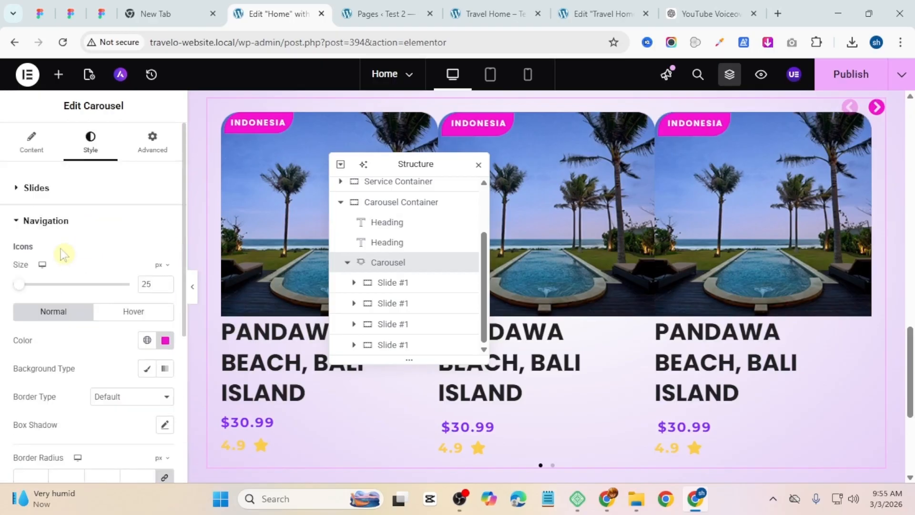
pyautogui.click(62, 215)
pyautogui.click(58, 202)
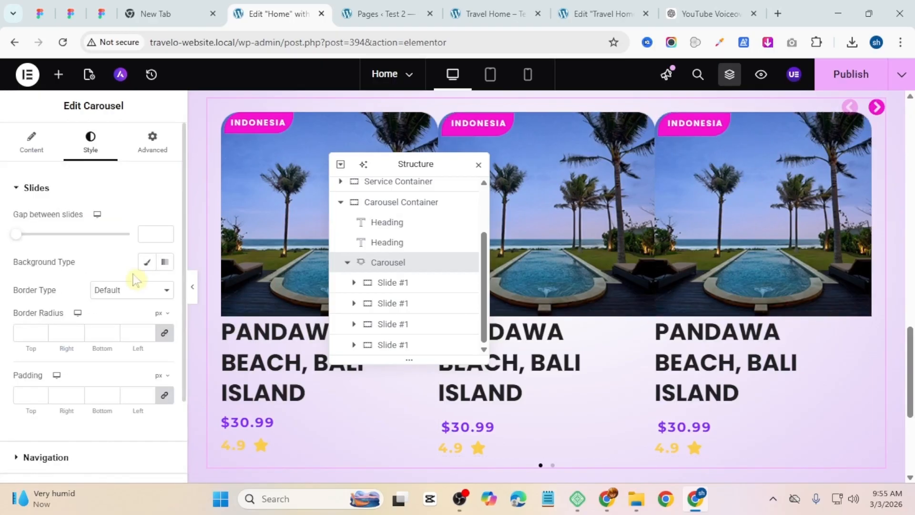
pyautogui.click(165, 395)
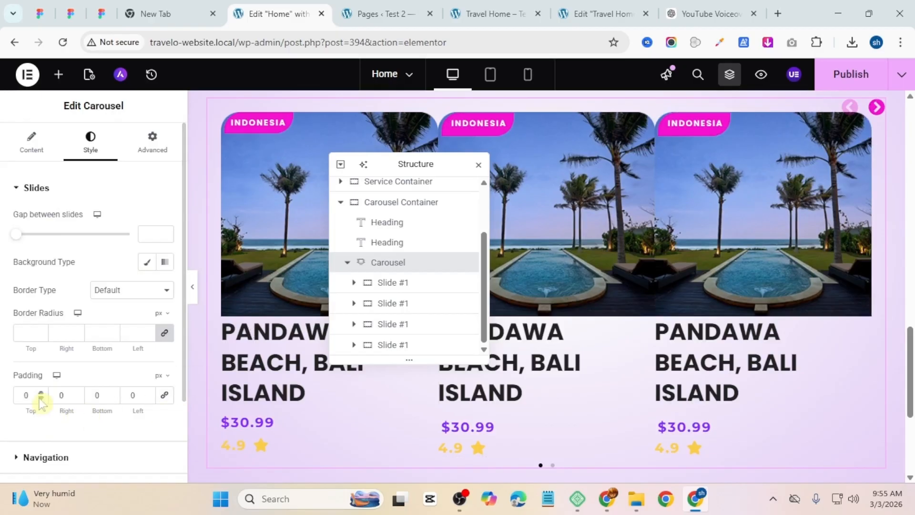
# Step: Set the first slide's Indonesia badge horizontal offset to 8 px, checking it in preview
pyautogui.hotkey('ctrl', 'p')
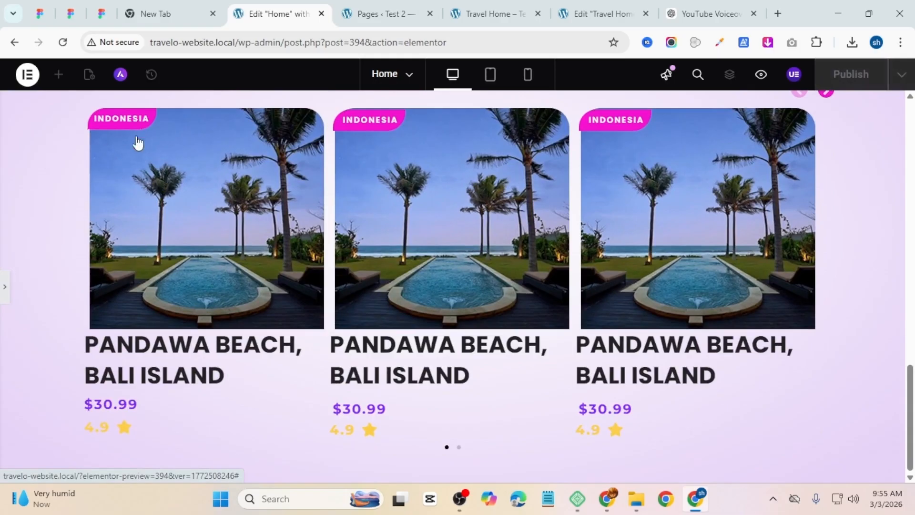
pyautogui.click(4, 291)
pyautogui.click(245, 125)
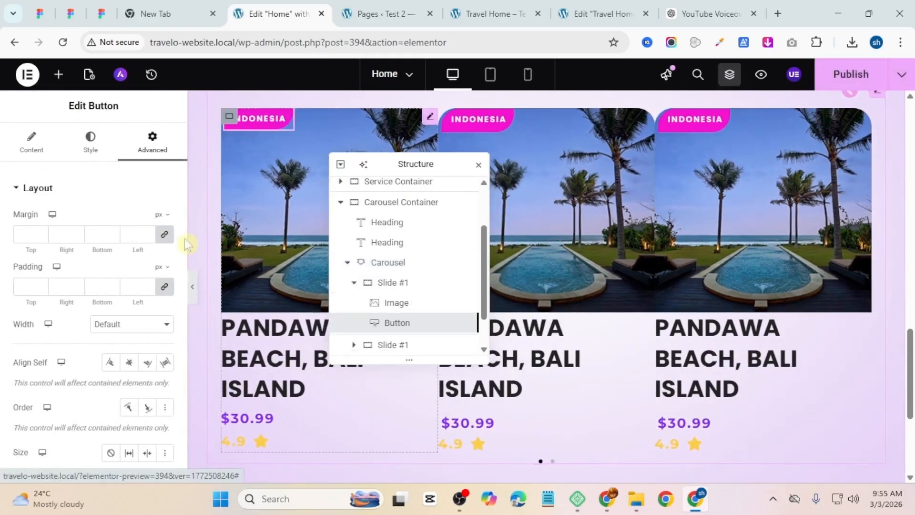
pyautogui.scroll(-8, 114, 286)
pyautogui.scroll(2, 159, 273)
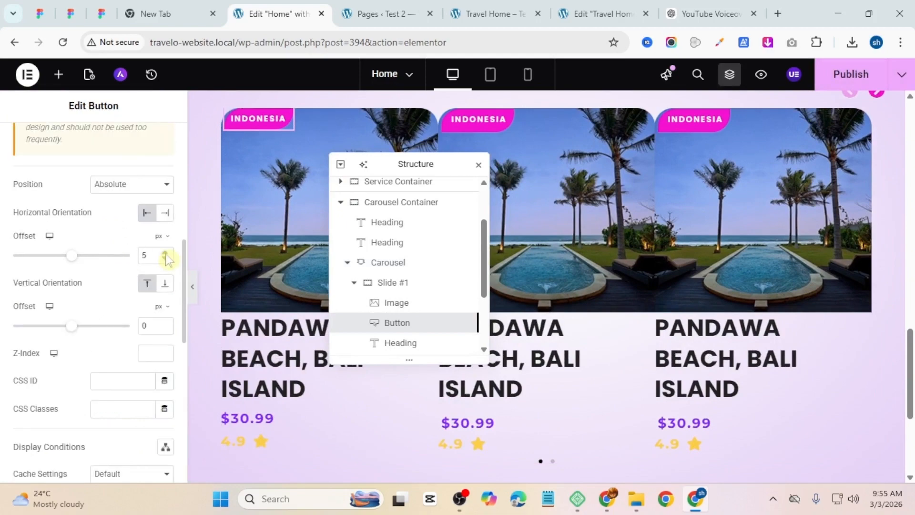
pyautogui.click(192, 286)
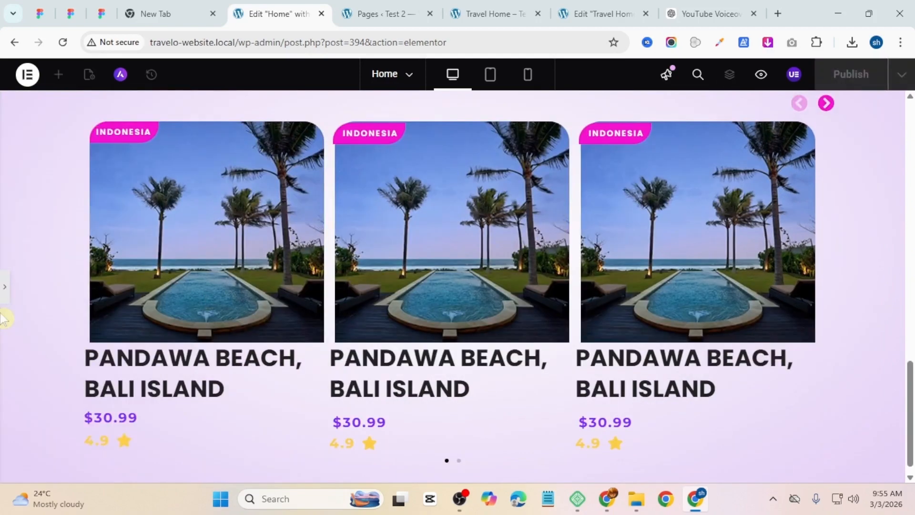
pyautogui.click(4, 286)
# Step: Copy the first Indonesia badge and paste its style onto the second slide's badge
pyautogui.rightClick(256, 137)
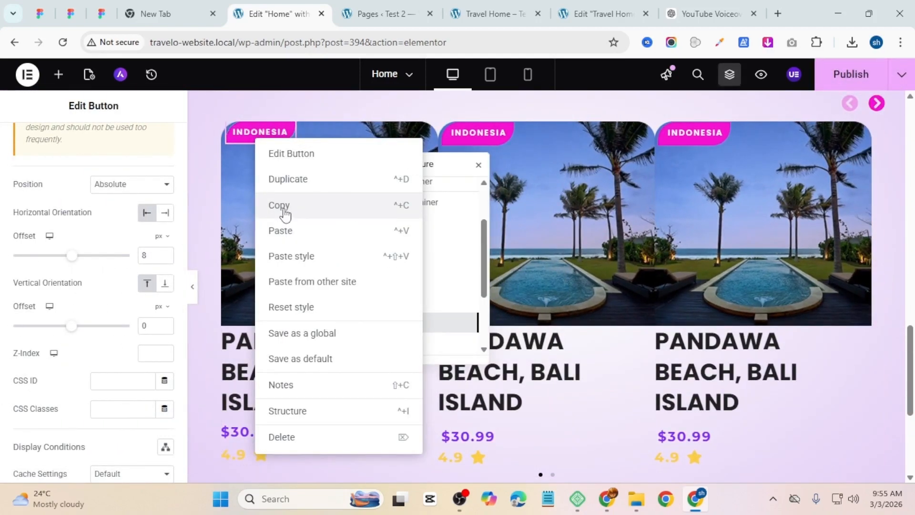
pyautogui.click(285, 214)
pyautogui.rightClick(472, 138)
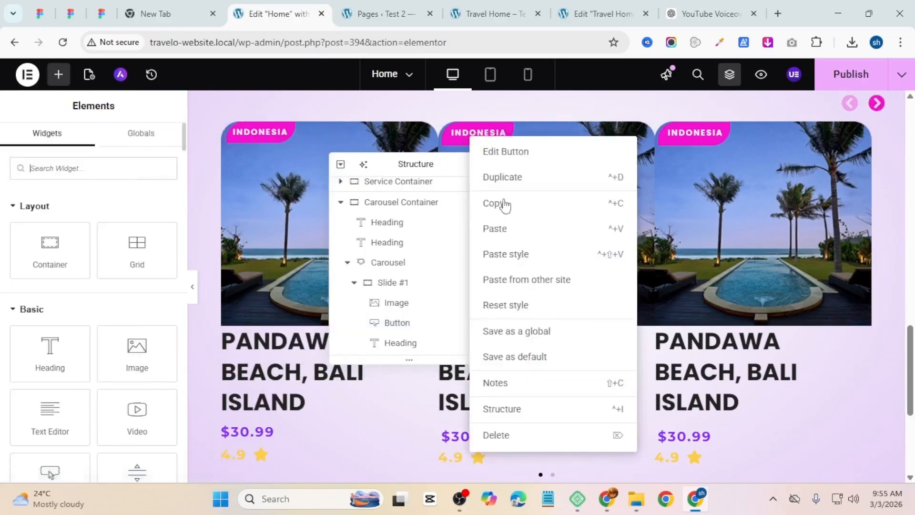
pyautogui.click(506, 254)
# Step: Set the second slide's Indonesia badge vertical offset to -1 px
pyautogui.click(192, 286)
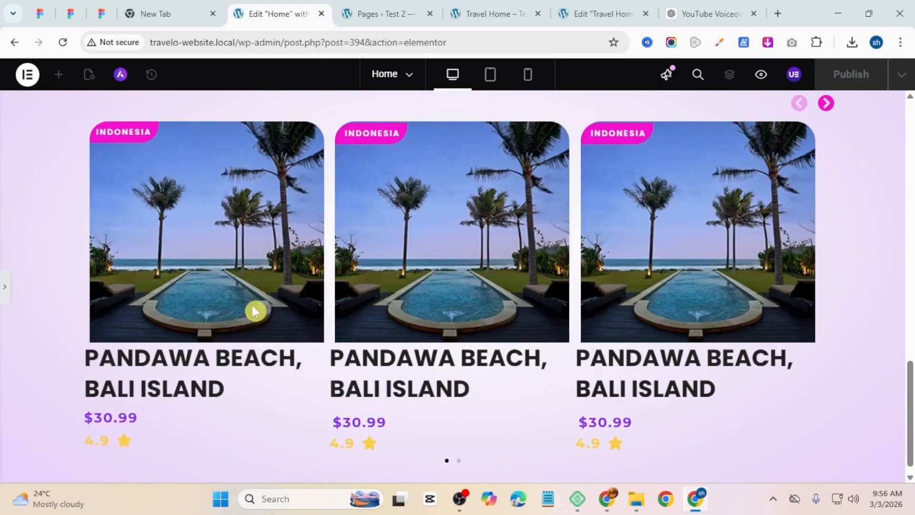
pyautogui.click(5, 287)
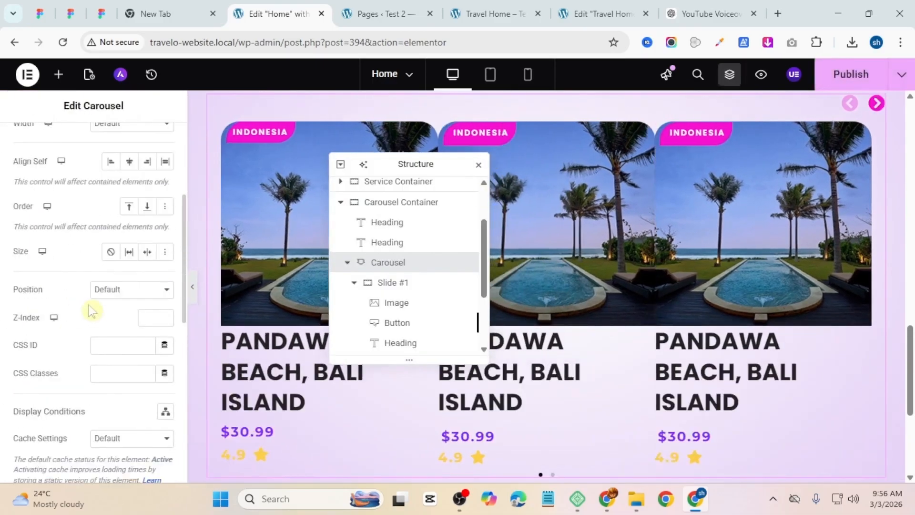
pyautogui.click(479, 143)
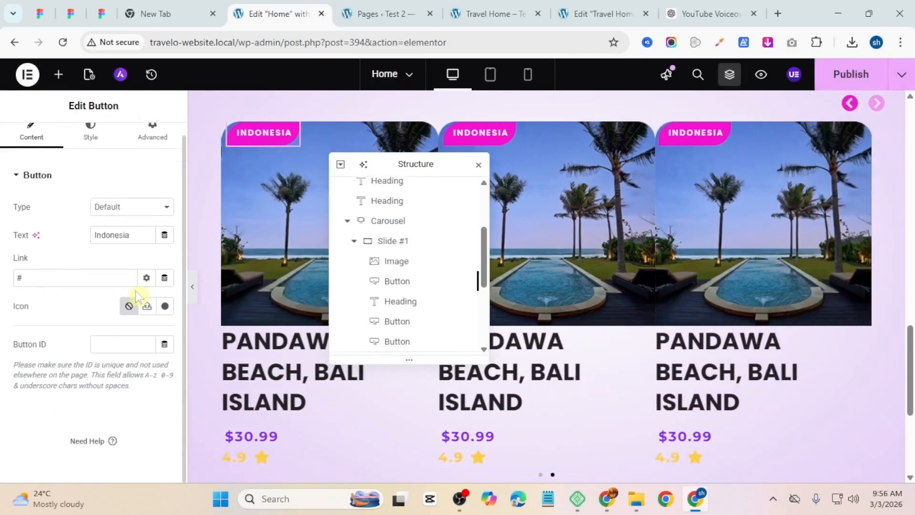
pyautogui.click(90, 140)
pyautogui.click(149, 143)
pyautogui.scroll(-5, 153, 396)
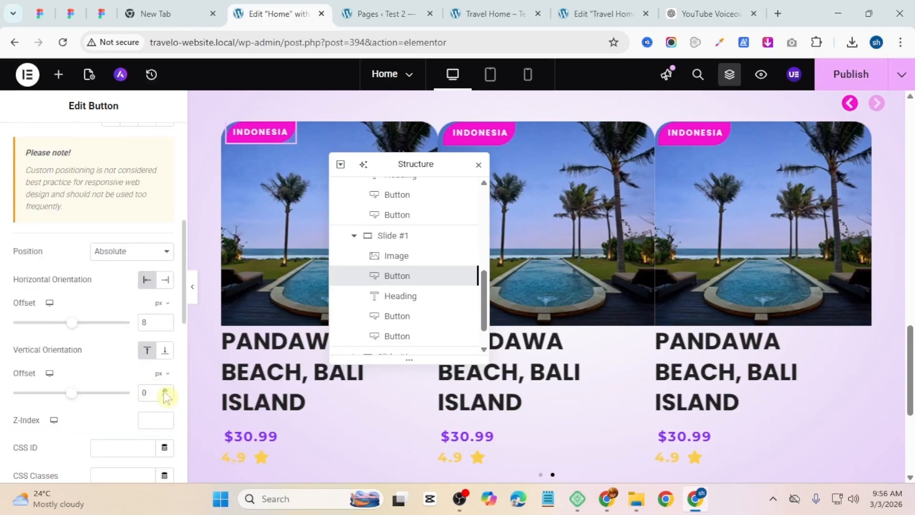
pyautogui.click(480, 138)
pyautogui.click(149, 144)
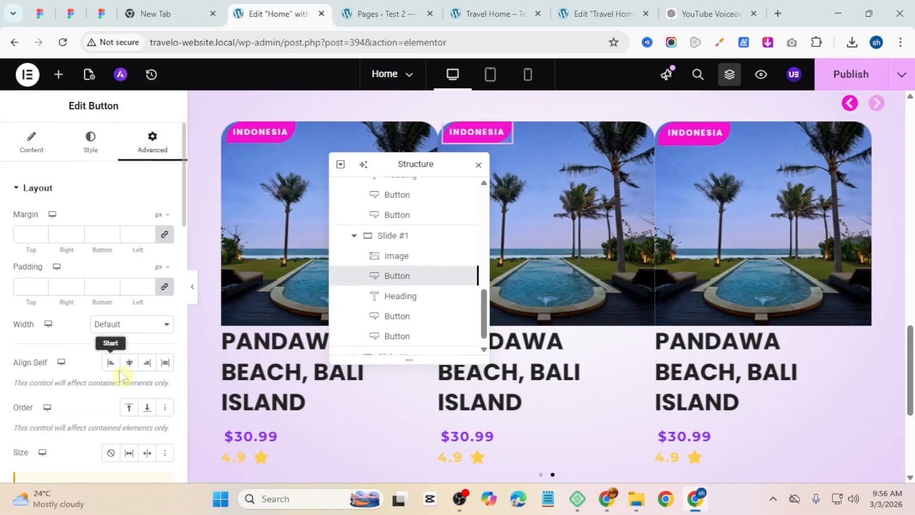
pyautogui.scroll(-8, 121, 362)
pyautogui.click(193, 287)
pyautogui.click(4, 294)
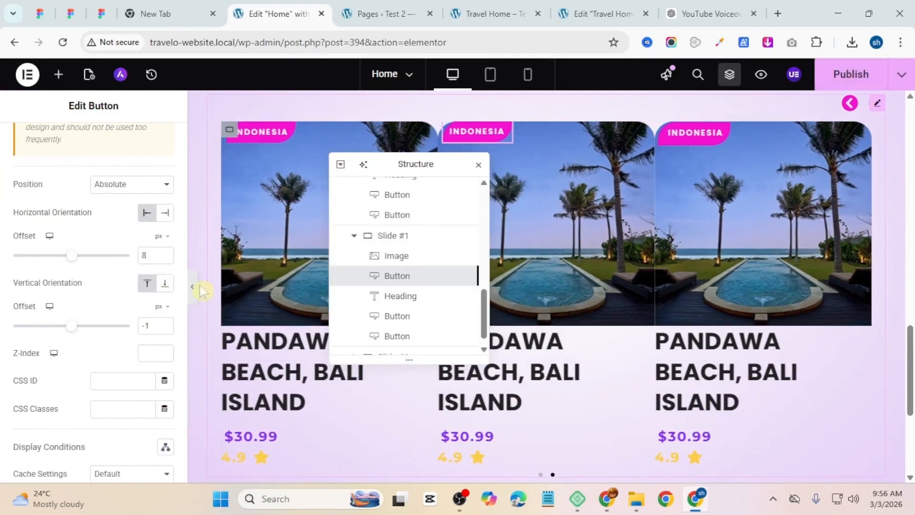
# Step: Copy that Indonesia badge and paste its style onto the third slide's badge
pyautogui.rightClick(465, 141)
pyautogui.click(499, 205)
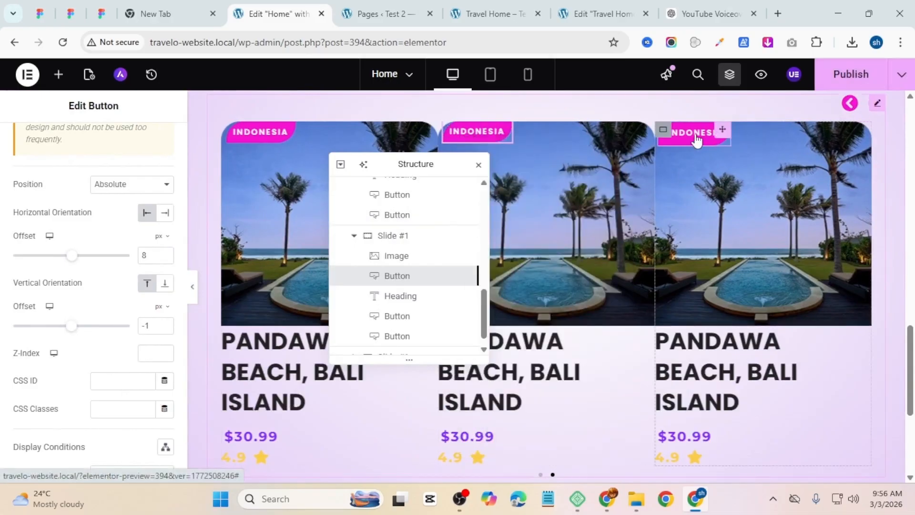
pyautogui.rightClick(696, 141)
pyautogui.click(734, 251)
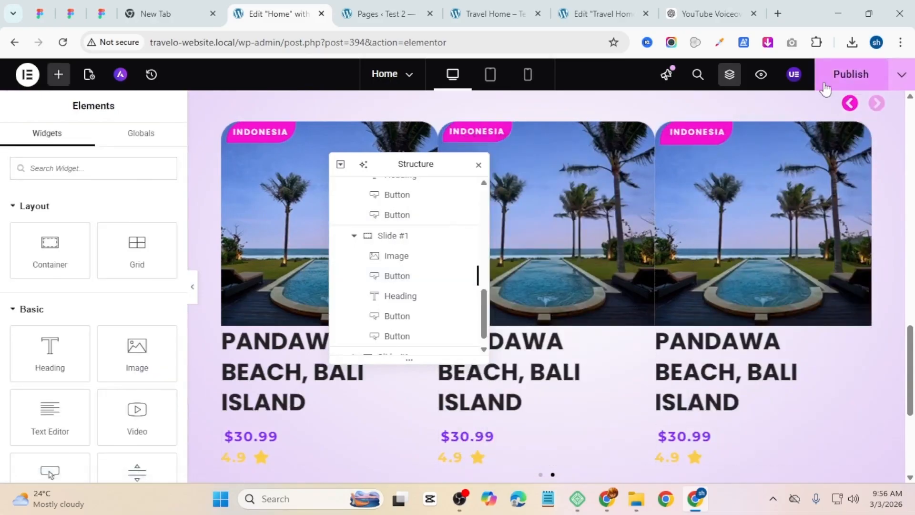
# Step: Preview the page and examine the Top Destination carousel
pyautogui.click(761, 74)
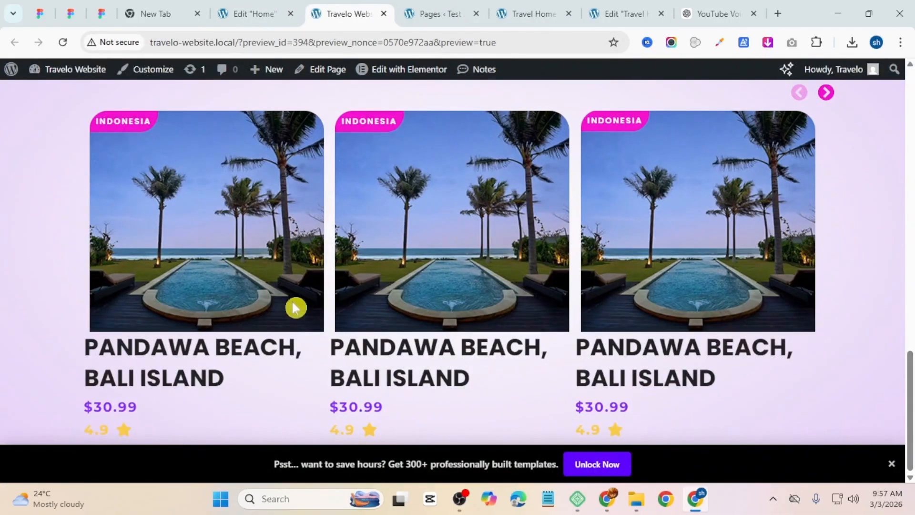
pyautogui.scroll(3, 359, 246)
pyautogui.scroll(-2, 361, 251)
pyautogui.scroll(3, 361, 253)
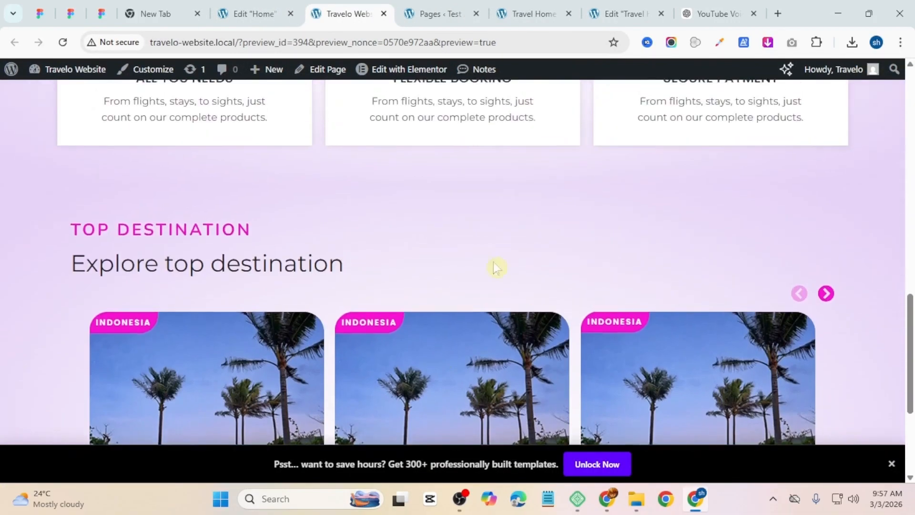
pyautogui.scroll(-5, 343, 310)
# Step: Change the Carousel Container's bottom padding, entering 6, and publish the page
pyautogui.hotkey('ctrl', 'shift', 'Tab')
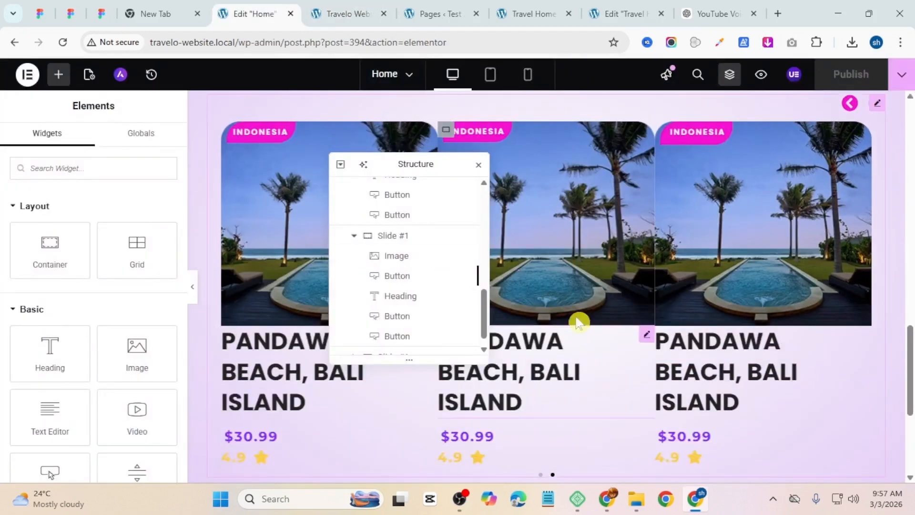
pyautogui.scroll(-4, 531, 305)
pyautogui.scroll(1, 524, 322)
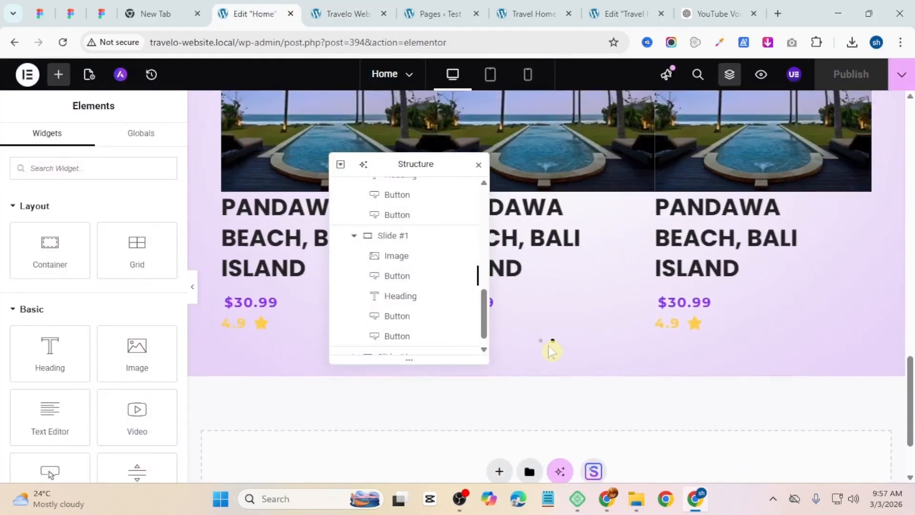
pyautogui.scroll(4, 476, 310)
pyautogui.scroll(-3, 638, 405)
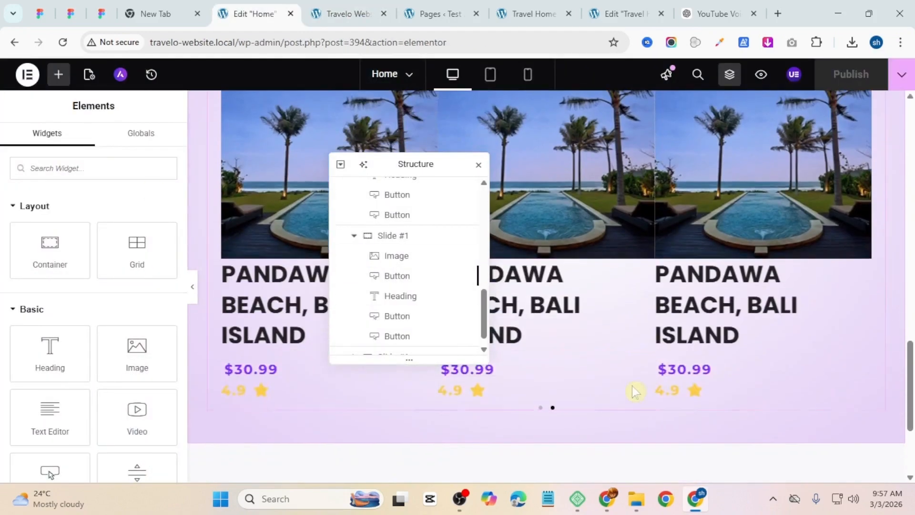
pyautogui.scroll(3, 428, 137)
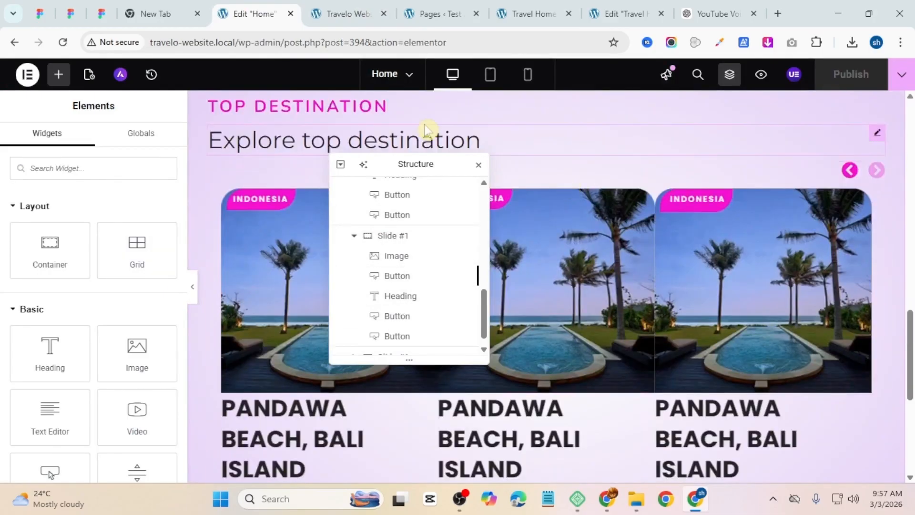
pyautogui.scroll(3, 538, 167)
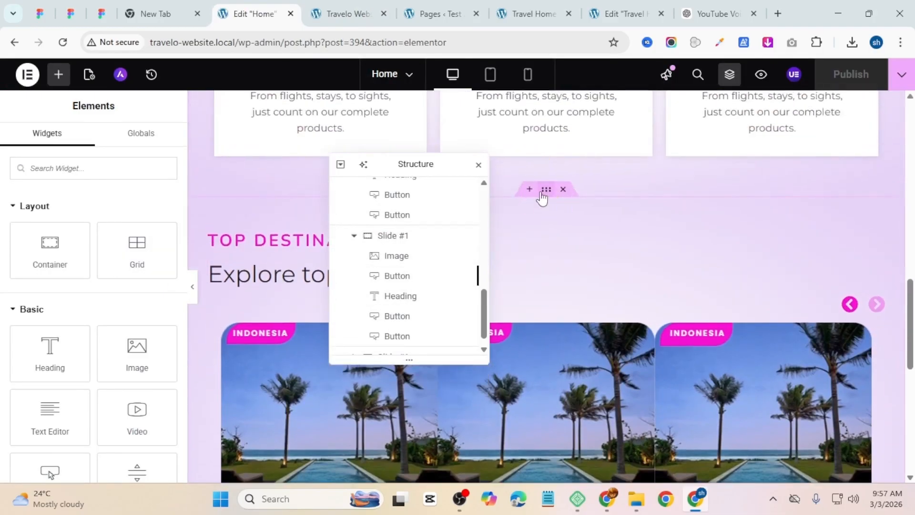
pyautogui.click(546, 189)
pyautogui.click(149, 145)
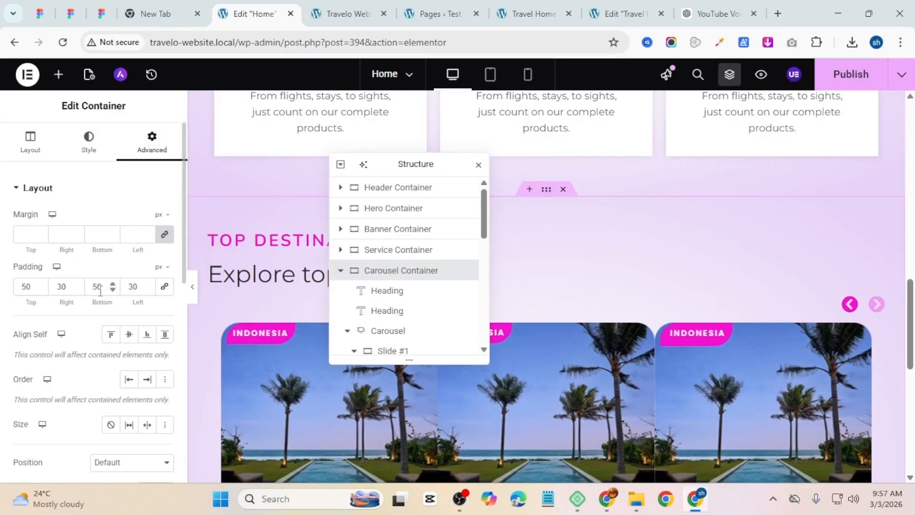
pyautogui.moveTo(97, 291); pyautogui.dragTo(46, 295)
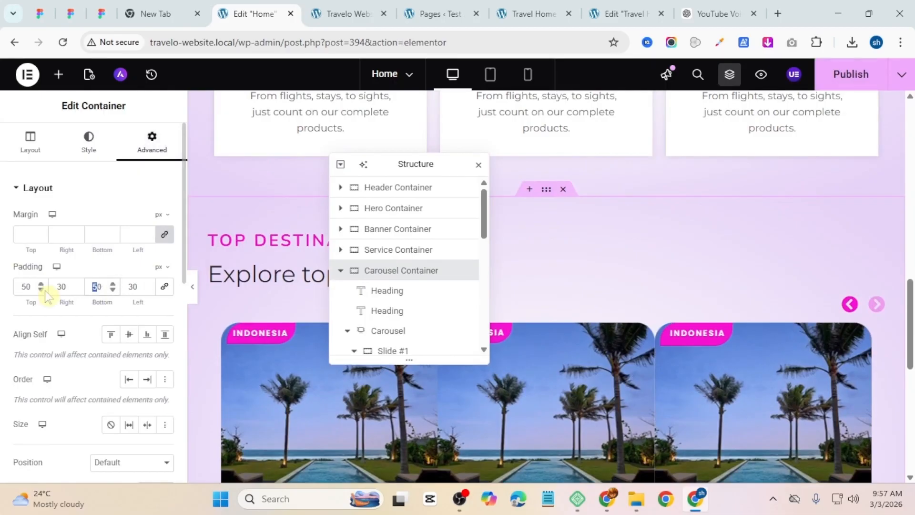
pyautogui.write('6')
pyautogui.scroll(-5, 548, 286)
pyautogui.click(829, 81)
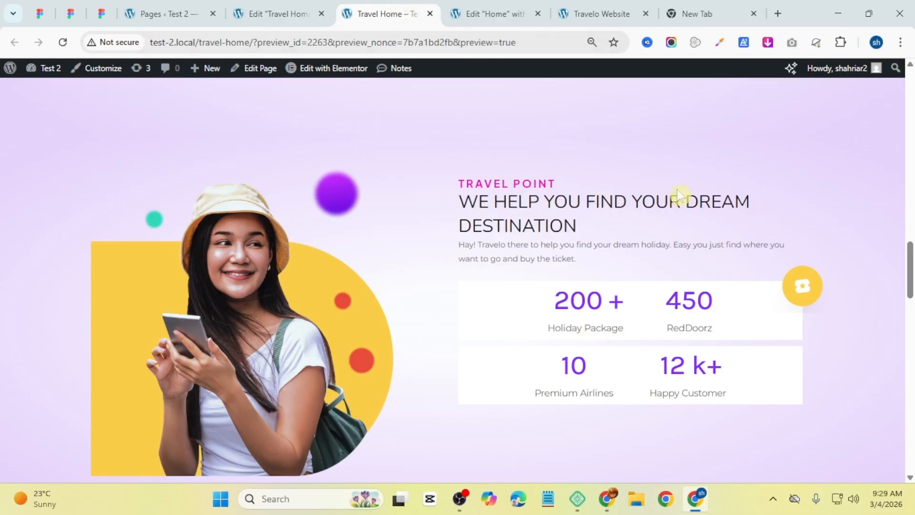
# Step: Add a new single-column container below the carousel and rename it Counter Container
pyautogui.click(476, 12)
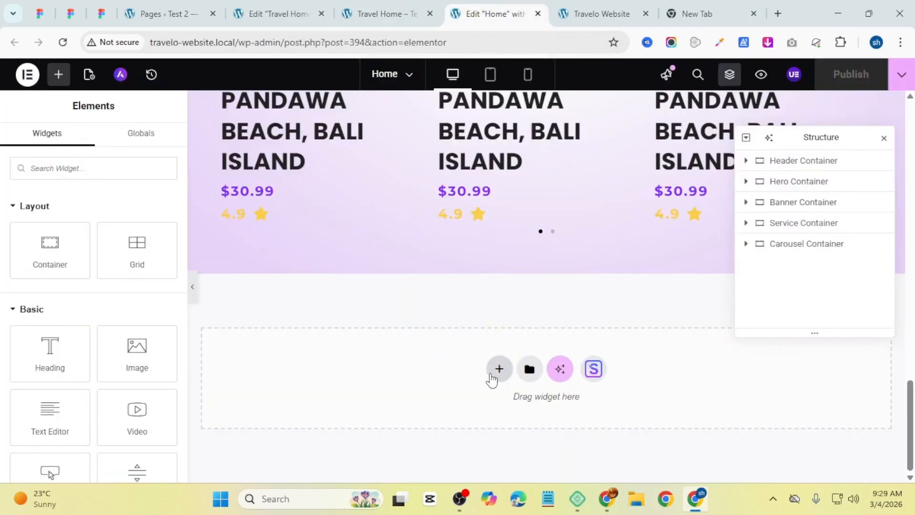
pyautogui.click(498, 369)
pyautogui.click(490, 430)
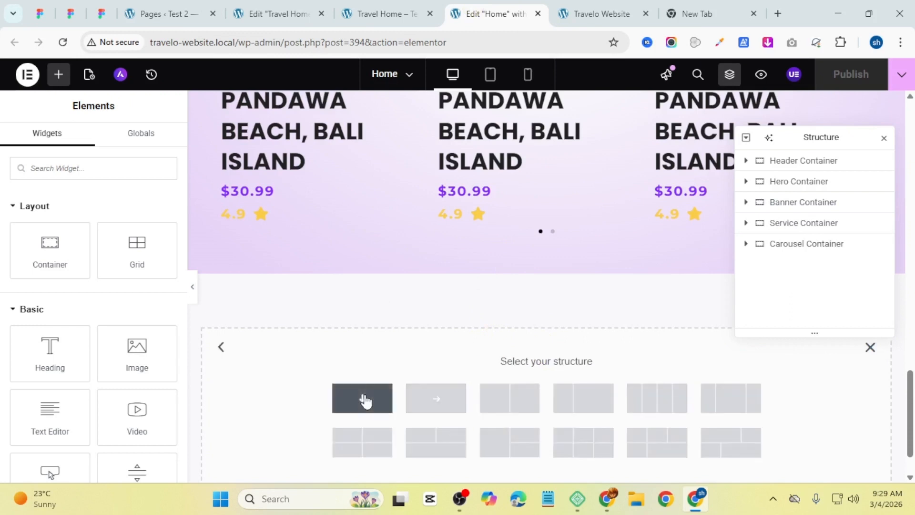
pyautogui.click(363, 398)
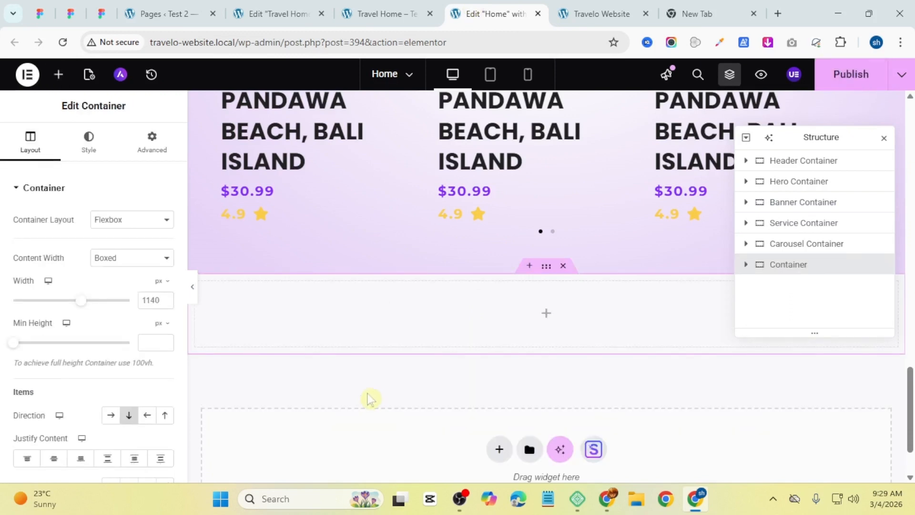
pyautogui.doubleClick(774, 266)
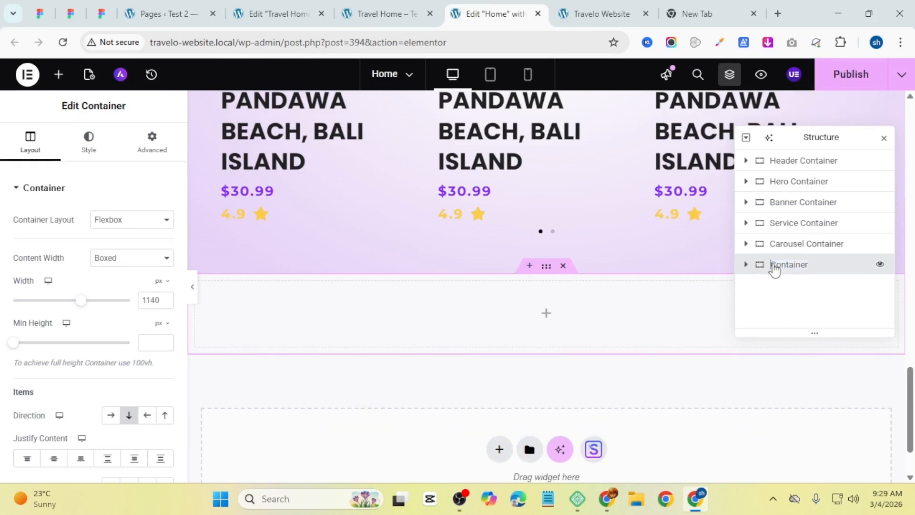
pyautogui.write('Counter')
pyautogui.press('Return')
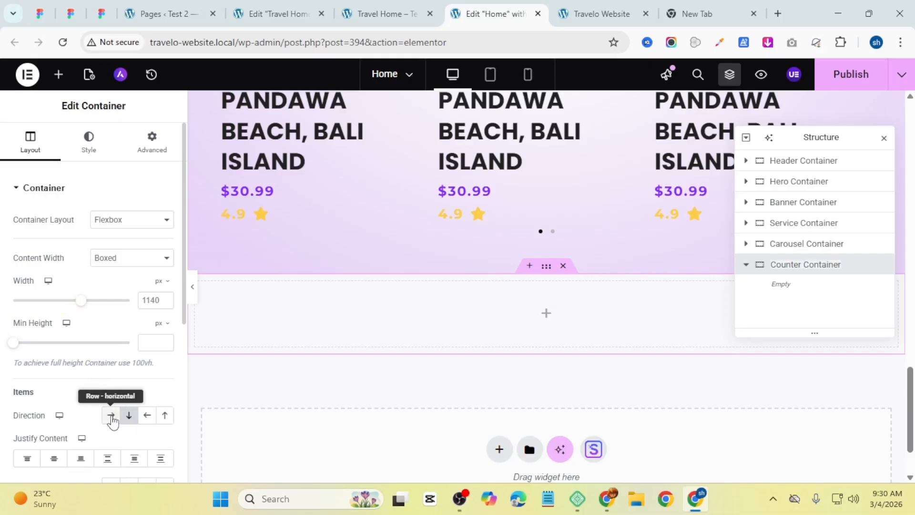
# Step: Set the Counter Container's direction to row and its width to 1200 px
pyautogui.click(111, 416)
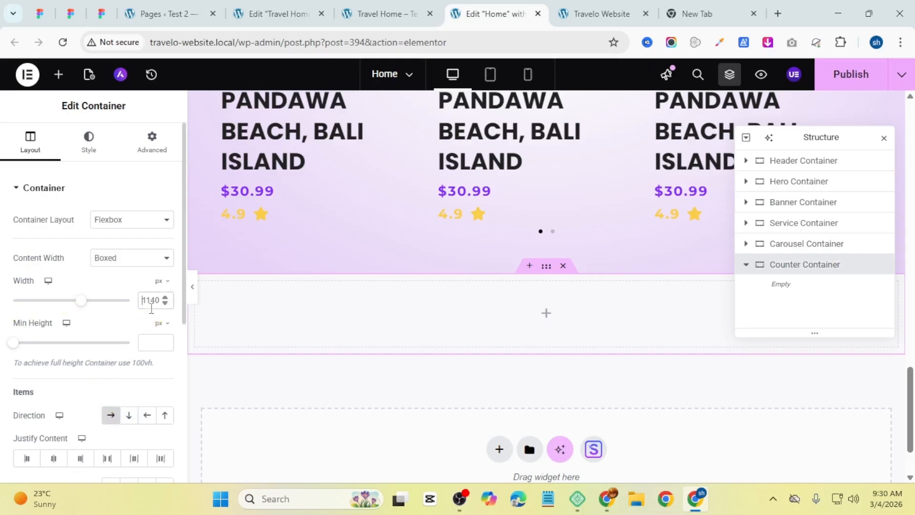
pyautogui.doubleClick(152, 301)
pyautogui.write('1')
pyautogui.scroll(-3, 117, 302)
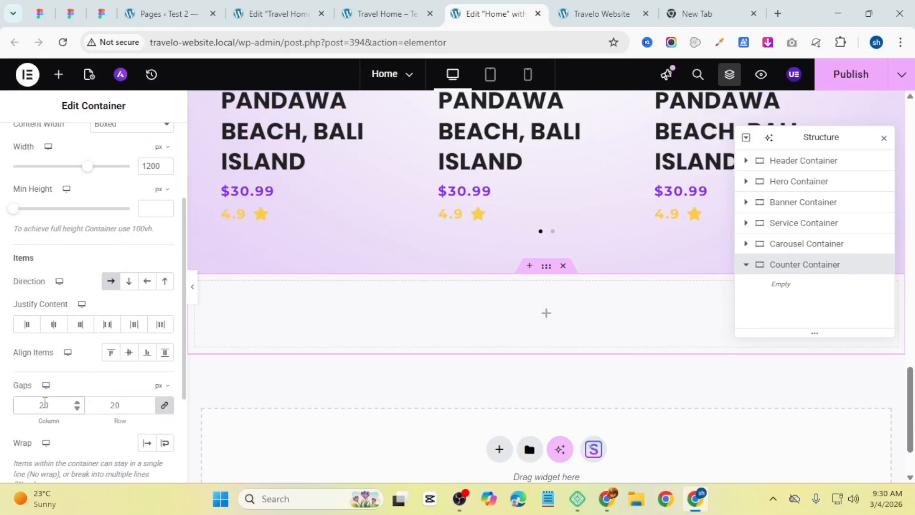
pyautogui.scroll(3, 48, 395)
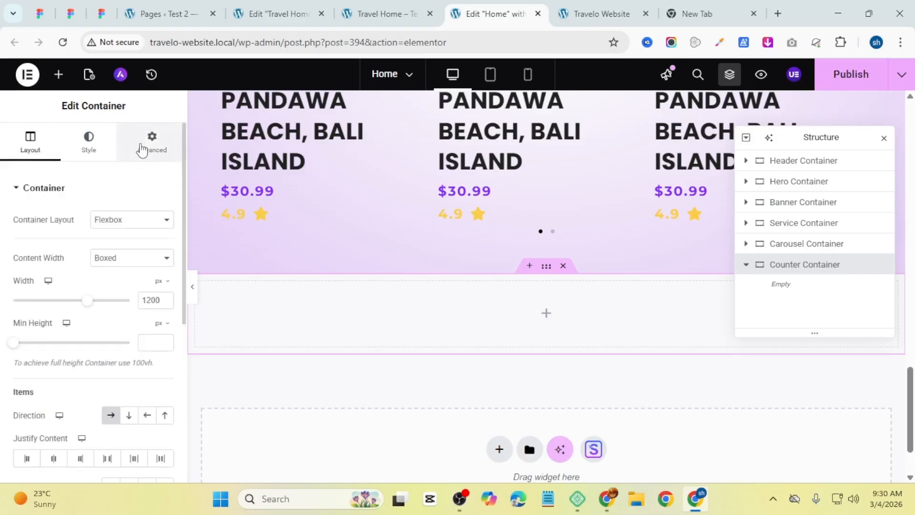
# Step: Set the Counter Container's padding to 50 top and bottom and 30 right and left
pyautogui.click(142, 149)
pyautogui.click(167, 288)
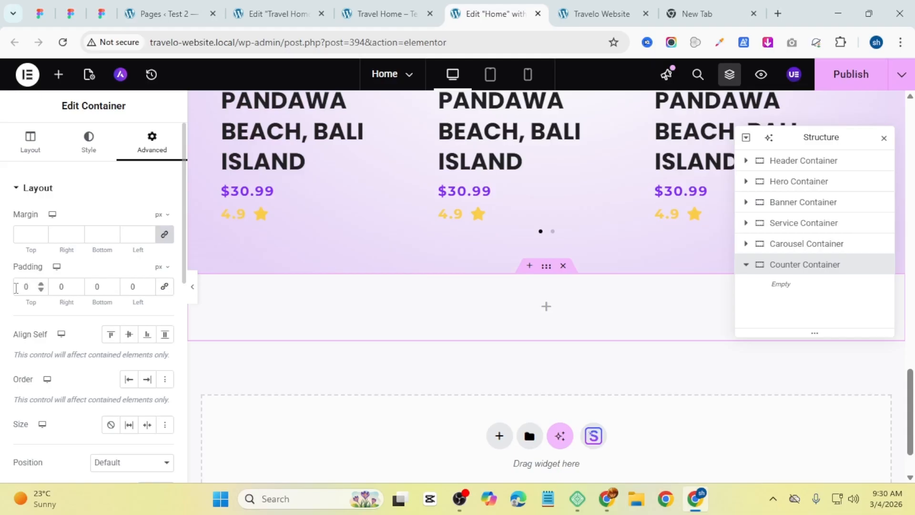
pyautogui.write('5')
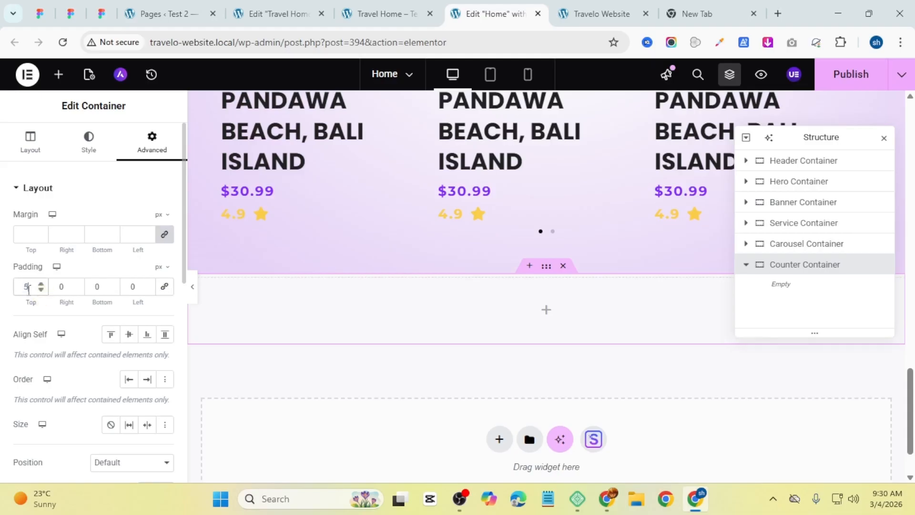
pyautogui.write('0')
pyautogui.press('Tab')
pyautogui.press('Tab')
pyautogui.write('50')
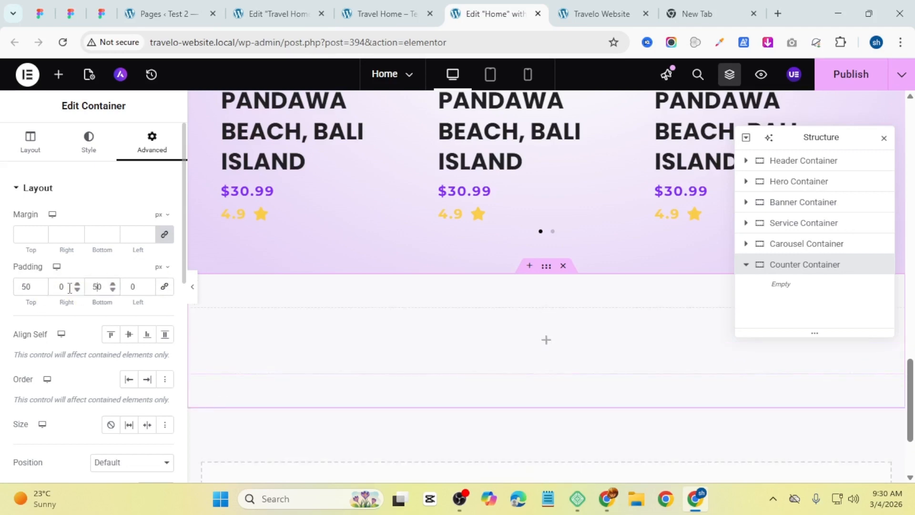
pyautogui.doubleClick(67, 288)
pyautogui.write('30')
pyautogui.press('Tab')
pyautogui.write('30')
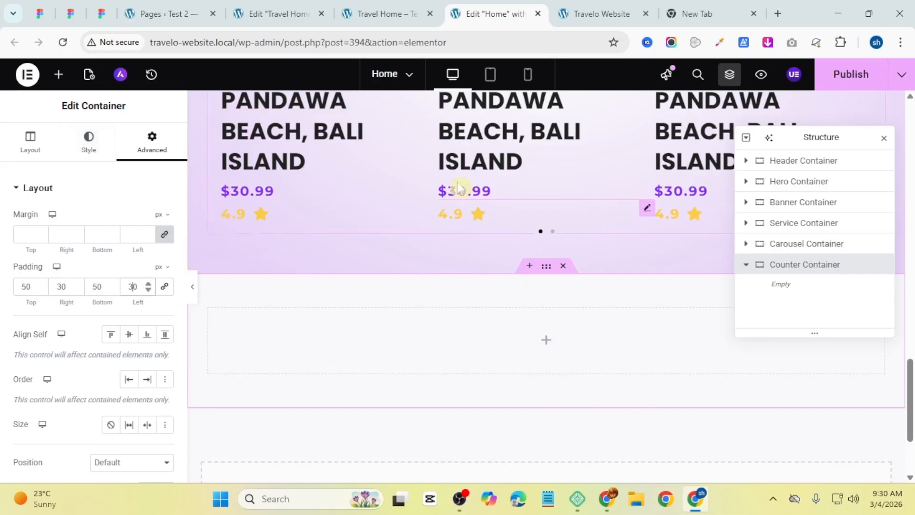
# Step: Give the Counter Container a gradient background whose first color is #FFFFFF85 at location 10%
pyautogui.scroll(8, 453, 200)
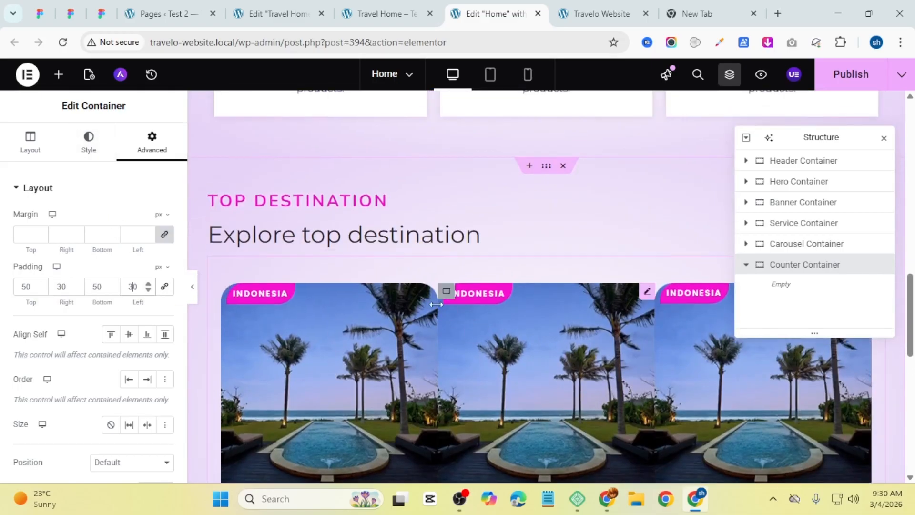
pyautogui.scroll(-6, 383, 275)
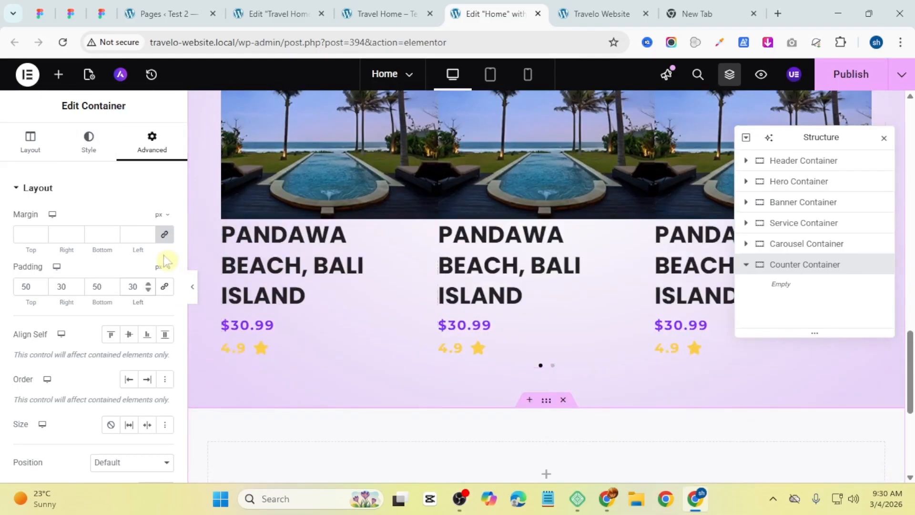
pyautogui.click(83, 153)
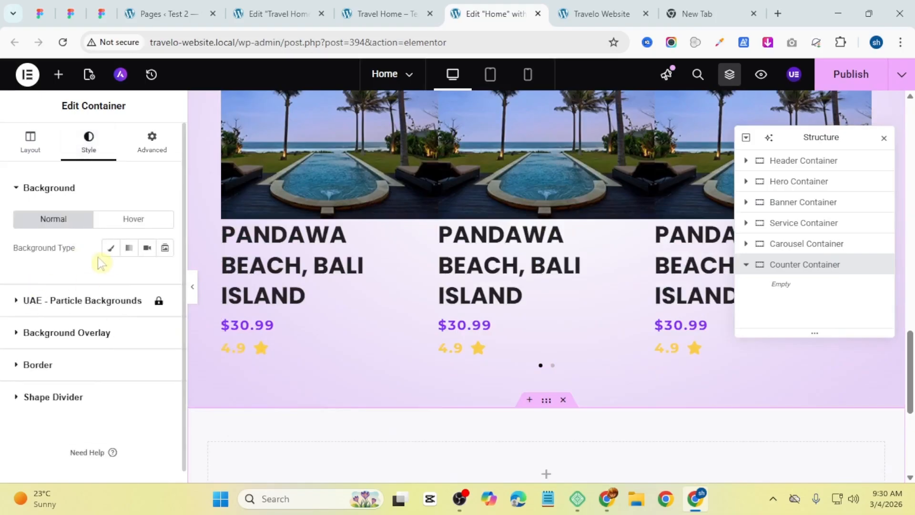
pyautogui.click(126, 248)
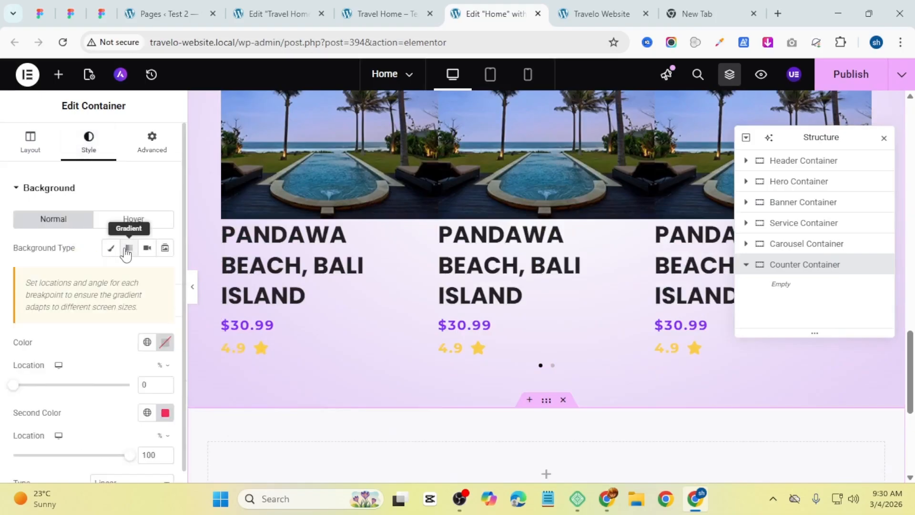
pyautogui.click(166, 343)
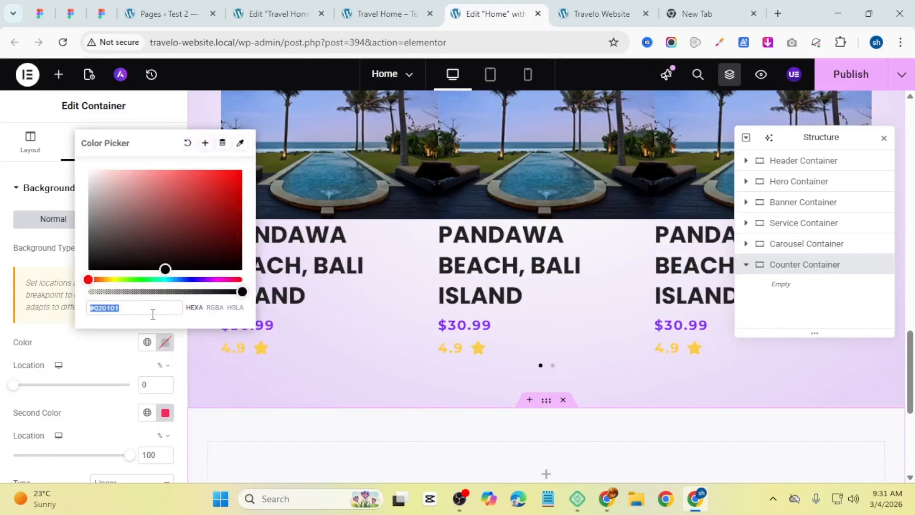
pyautogui.press('super+v')
pyautogui.click(174, 218)
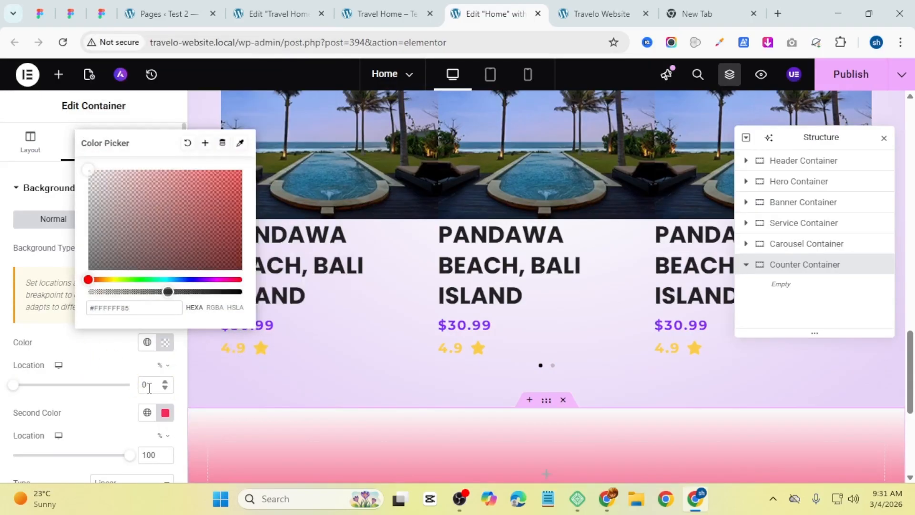
pyautogui.moveTo(150, 387); pyautogui.dragTo(119, 388)
pyautogui.write('10')
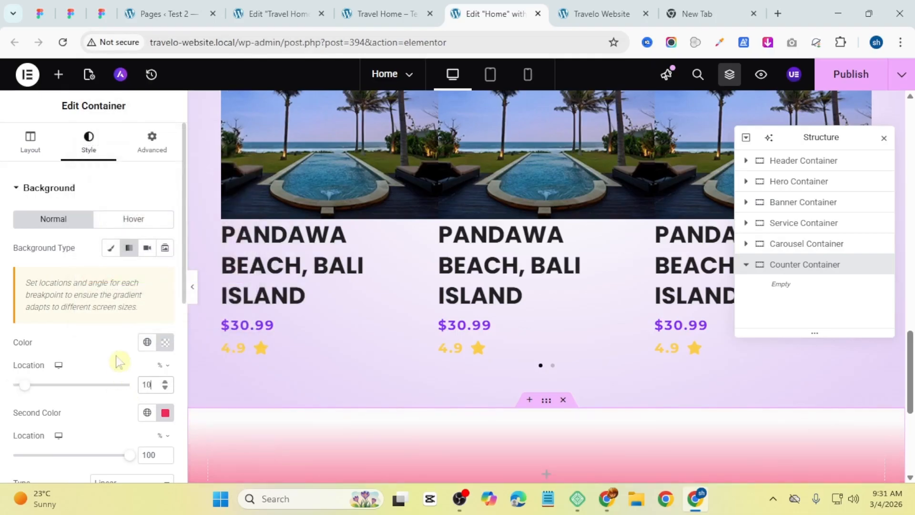
# Step: Set the gradient's second color to #941AED2B at location 90% and switch the gradient type to Radial
pyautogui.scroll(-2, 117, 376)
pyautogui.click(164, 347)
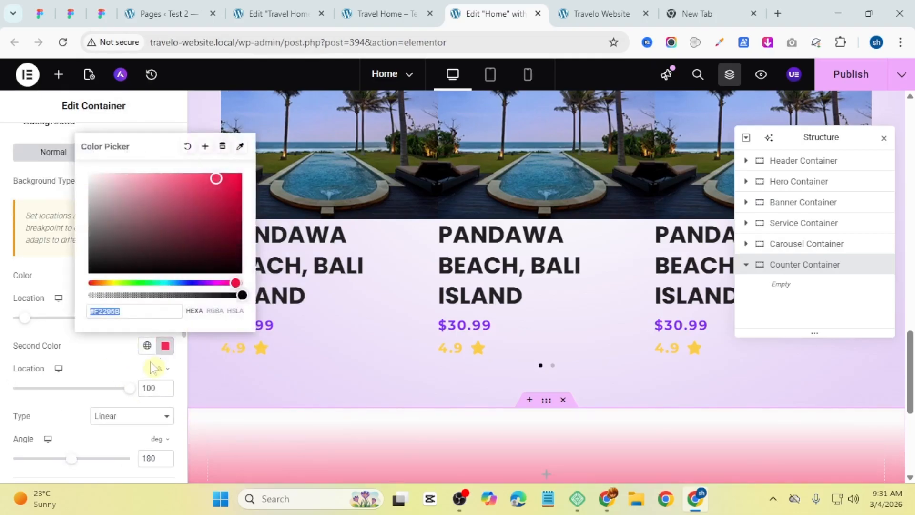
pyautogui.press('super+v')
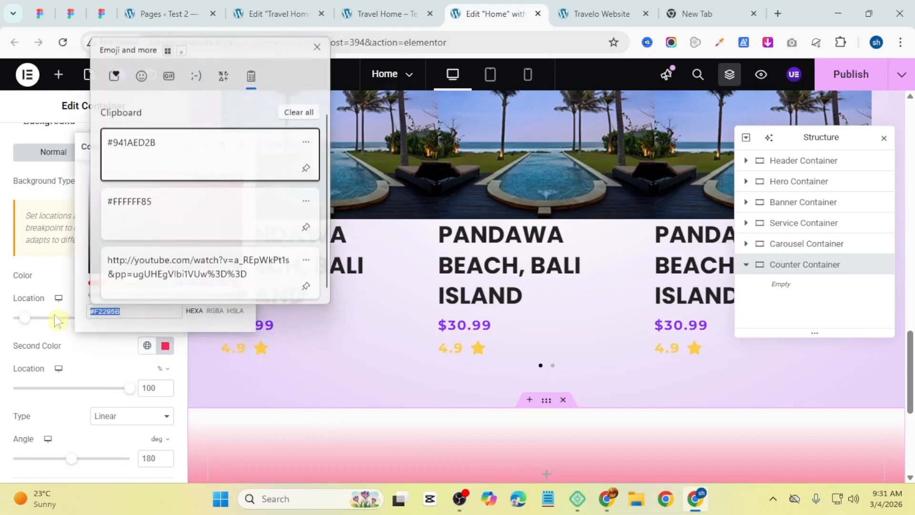
pyautogui.click(166, 157)
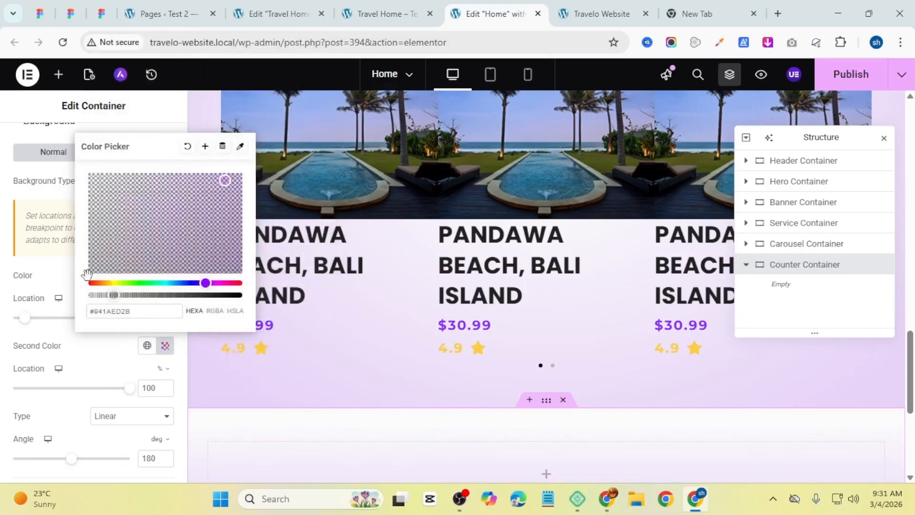
pyautogui.doubleClick(160, 386)
pyautogui.write('90')
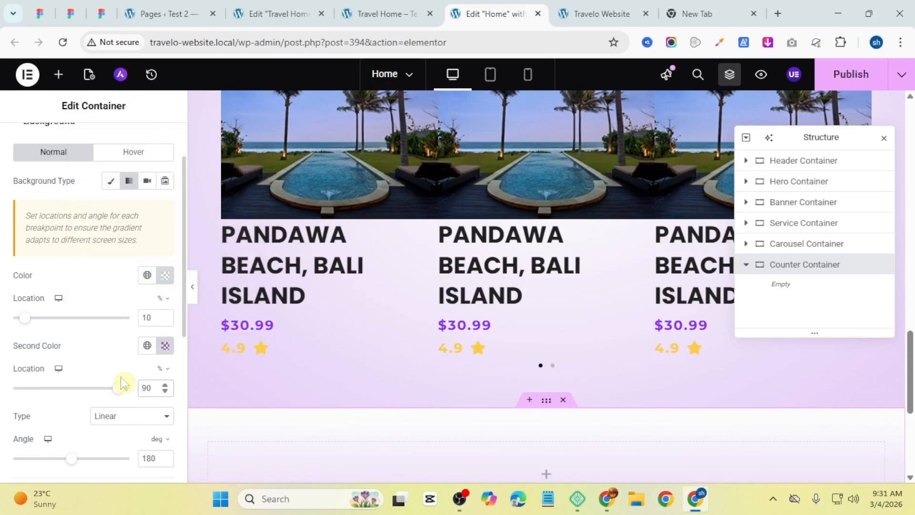
pyautogui.scroll(-1, 121, 376)
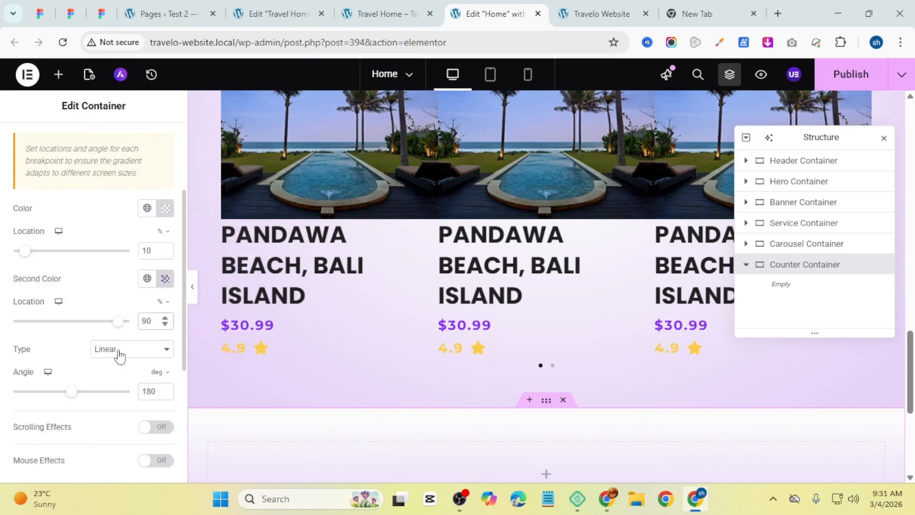
pyautogui.click(142, 384)
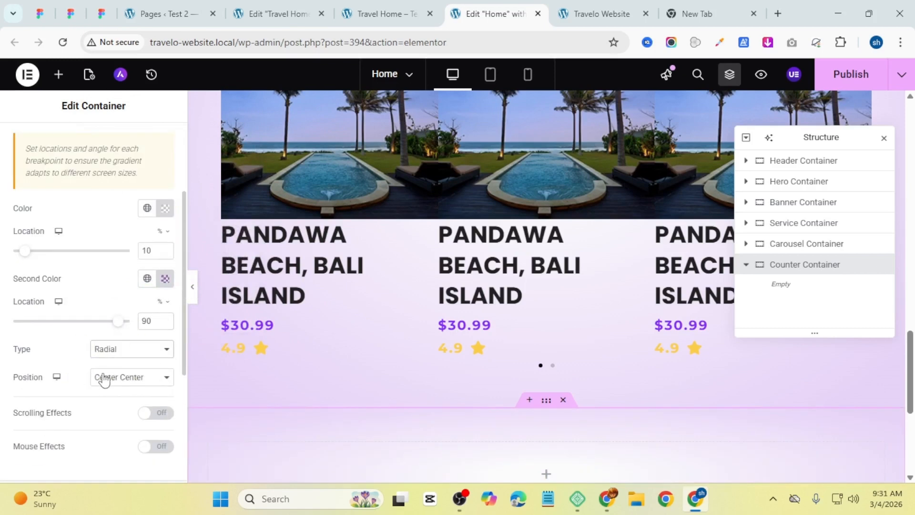
# Step: Add an inner container to the Counter Container and duplicate it to get two side-by-side containers
pyautogui.scroll(-5, 531, 427)
pyautogui.scroll(3, 586, 400)
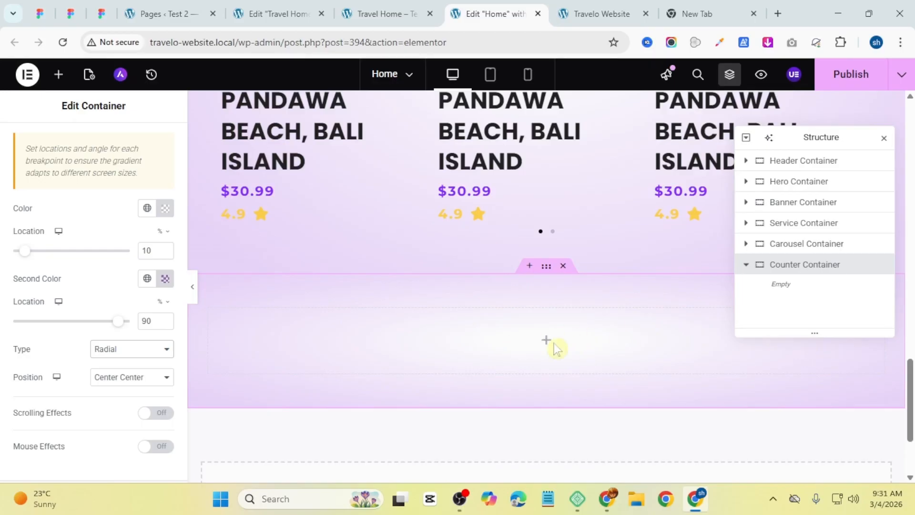
pyautogui.click(58, 74)
pyautogui.moveTo(88, 247); pyautogui.dragTo(588, 342)
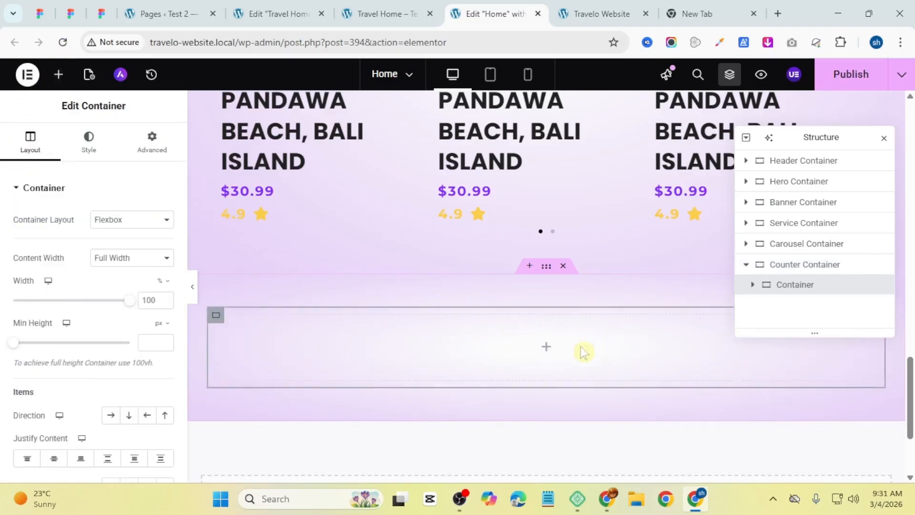
pyautogui.rightClick(216, 315)
pyautogui.click(280, 156)
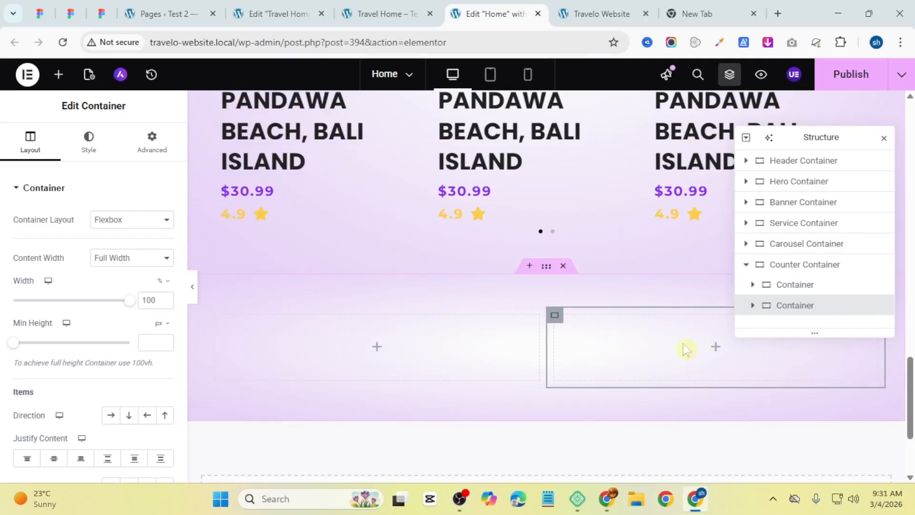
# Step: Rename the two inner containers to img Container and counter elements Container in the structure
pyautogui.doubleClick(782, 292)
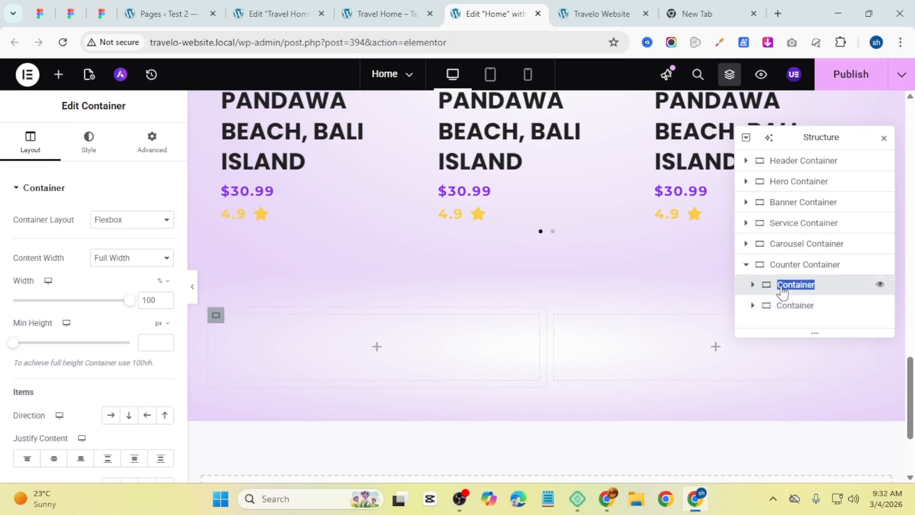
pyautogui.click(780, 291)
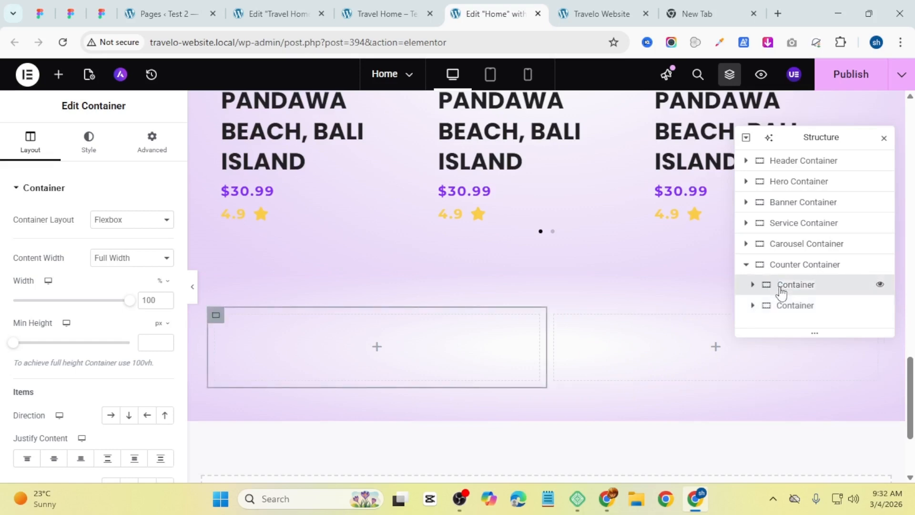
pyautogui.write('img')
pyautogui.press('Return')
pyautogui.click(781, 319)
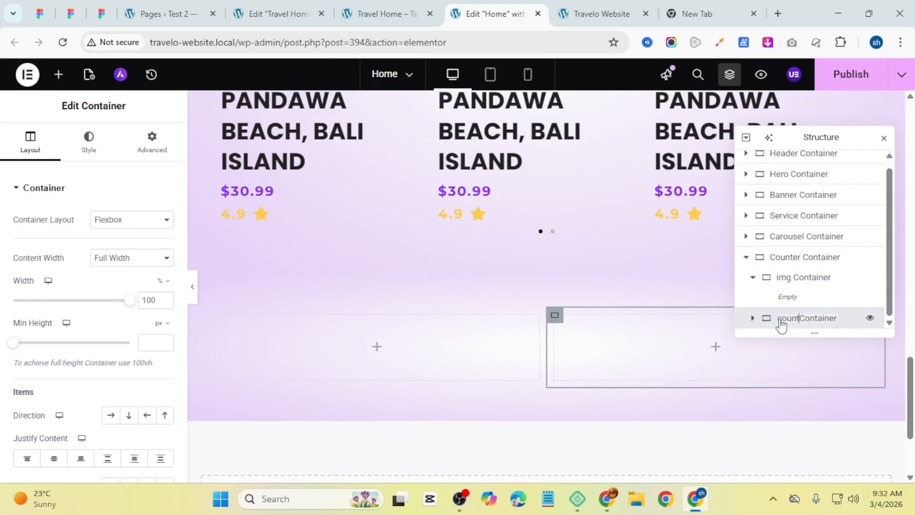
pyautogui.write('counter elements')
pyautogui.press('Return')
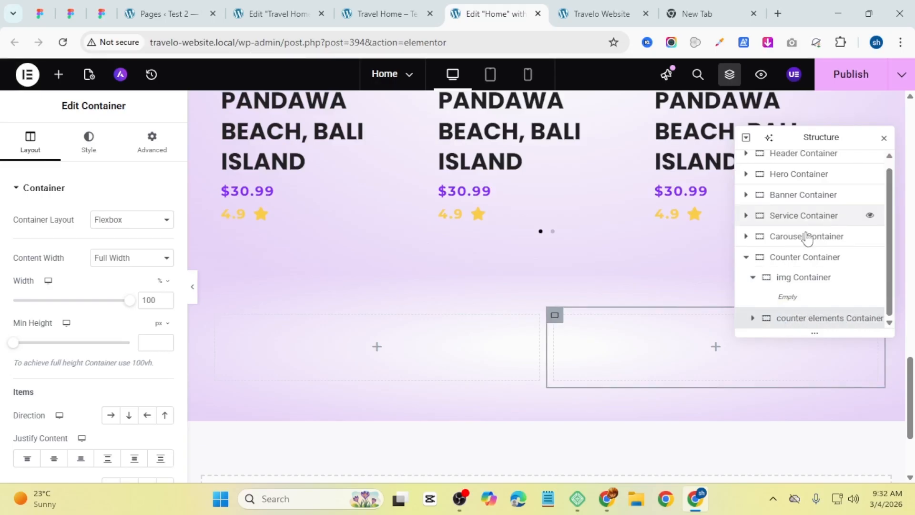
# Step: Select the img Container and set its content justification to center
pyautogui.click(800, 281)
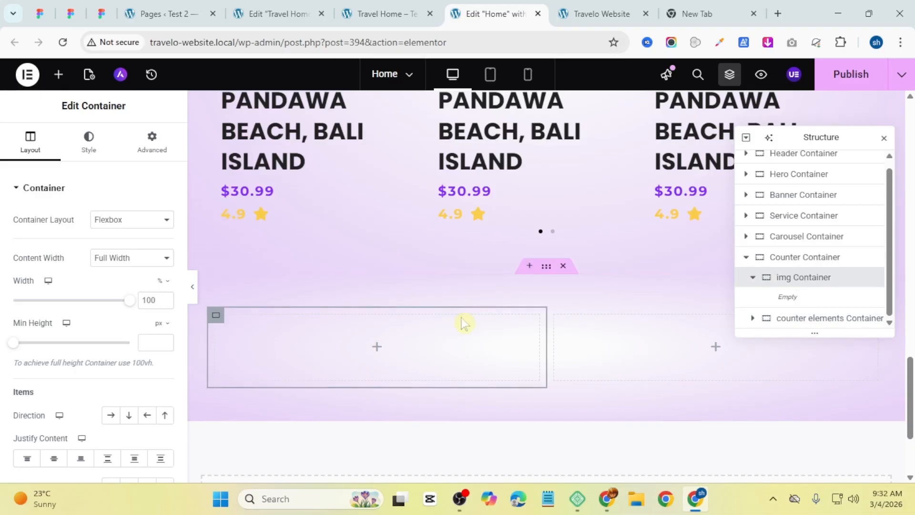
pyautogui.scroll(-3, 58, 340)
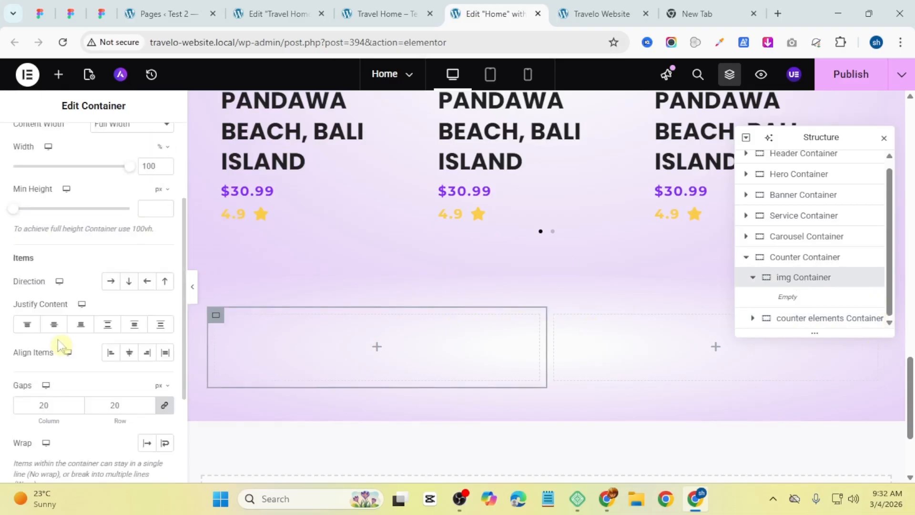
pyautogui.click(52, 326)
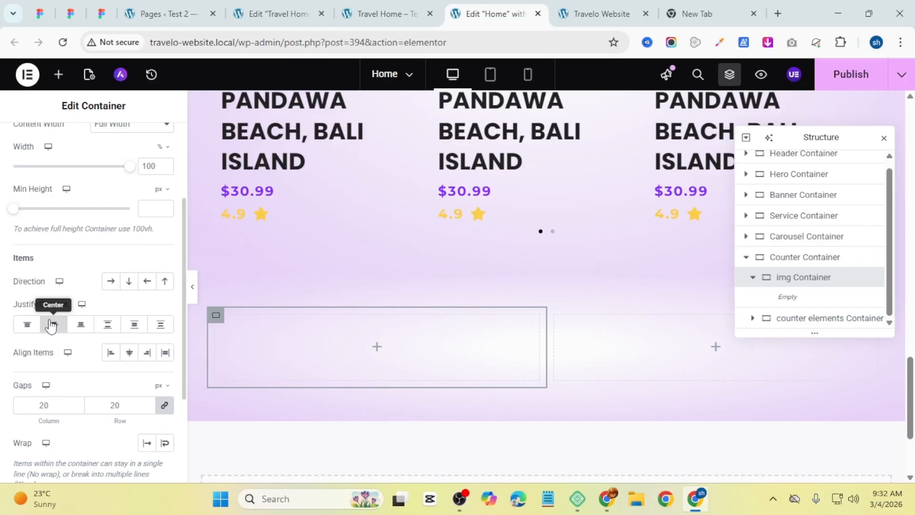
pyautogui.click(128, 358)
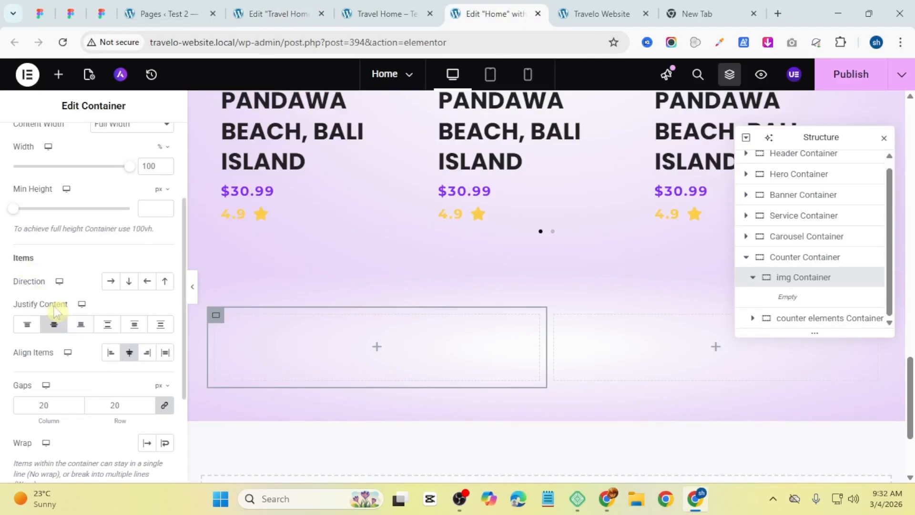
pyautogui.click(110, 352)
pyautogui.click(126, 355)
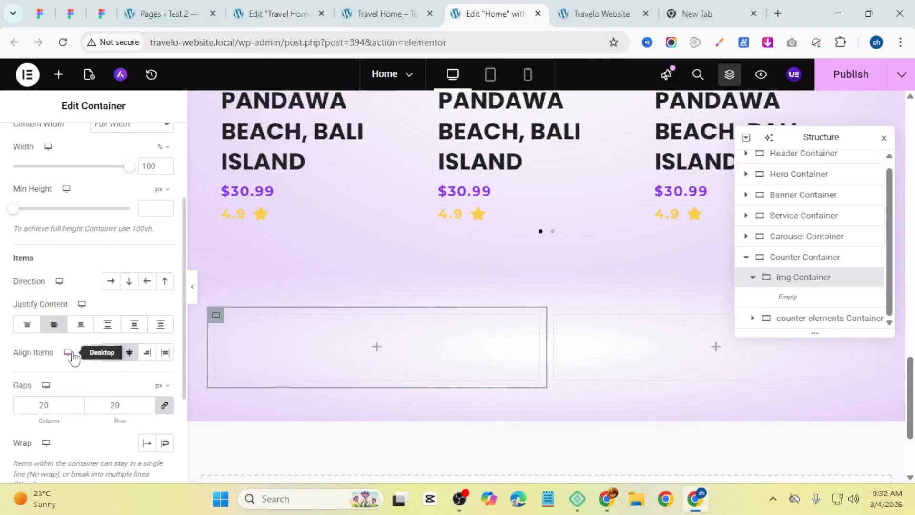
pyautogui.click(134, 355)
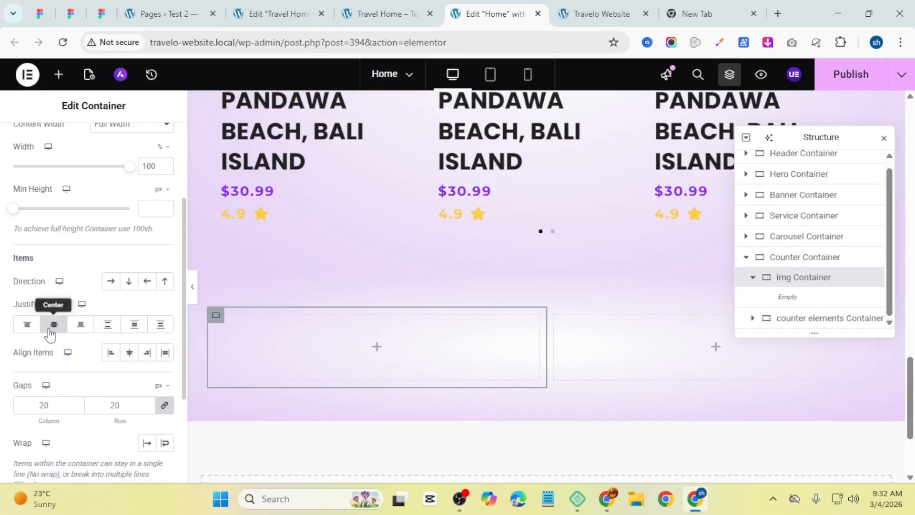
# Step: Add an Image widget into the img Container
pyautogui.scroll(3, 67, 362)
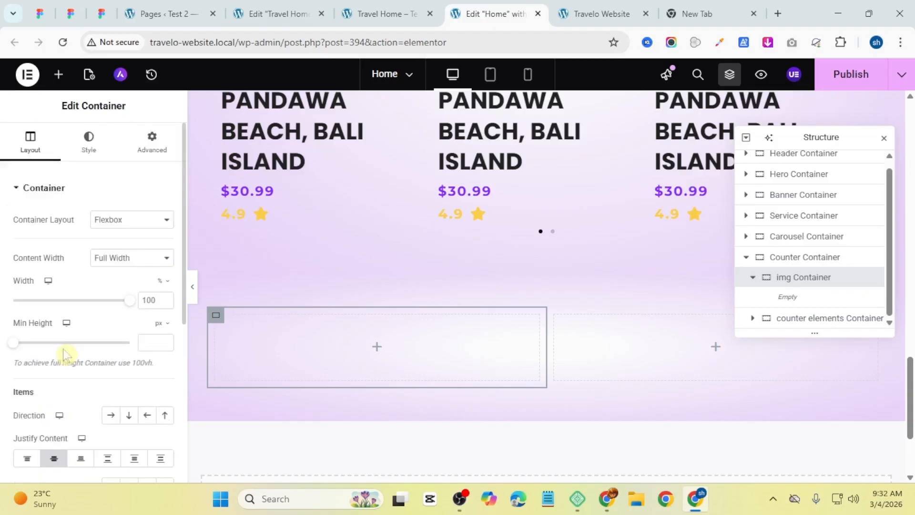
pyautogui.click(88, 146)
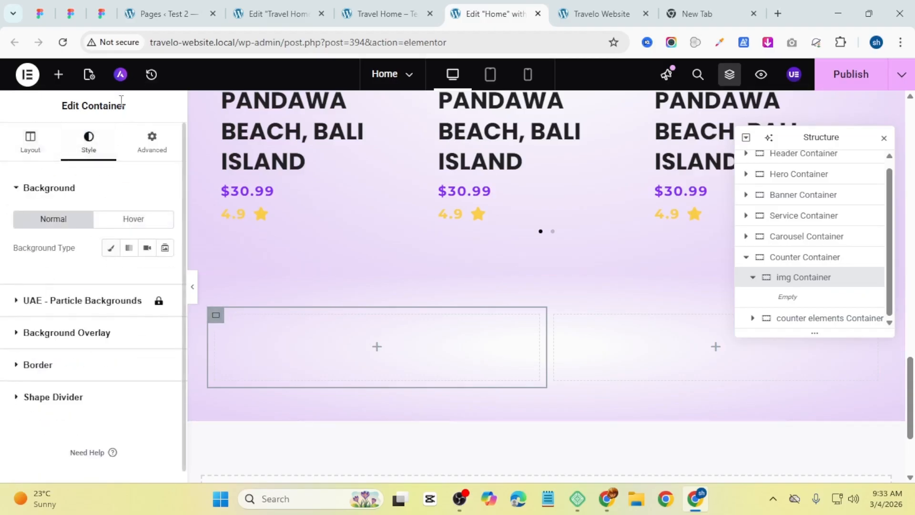
pyautogui.click(152, 143)
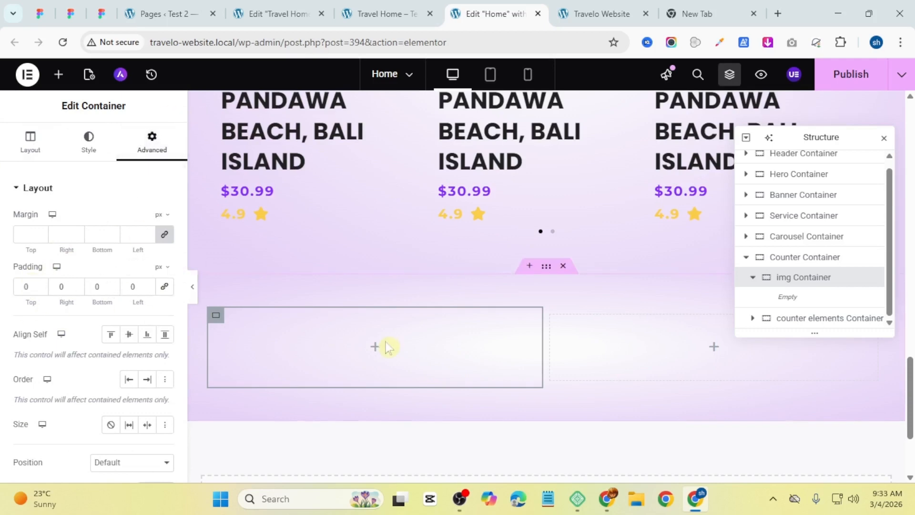
pyautogui.click(63, 83)
pyautogui.moveTo(137, 352); pyautogui.dragTo(319, 361)
# Step: Upload Frame 67 from Downloads and select it as the image
pyautogui.click(517, 292)
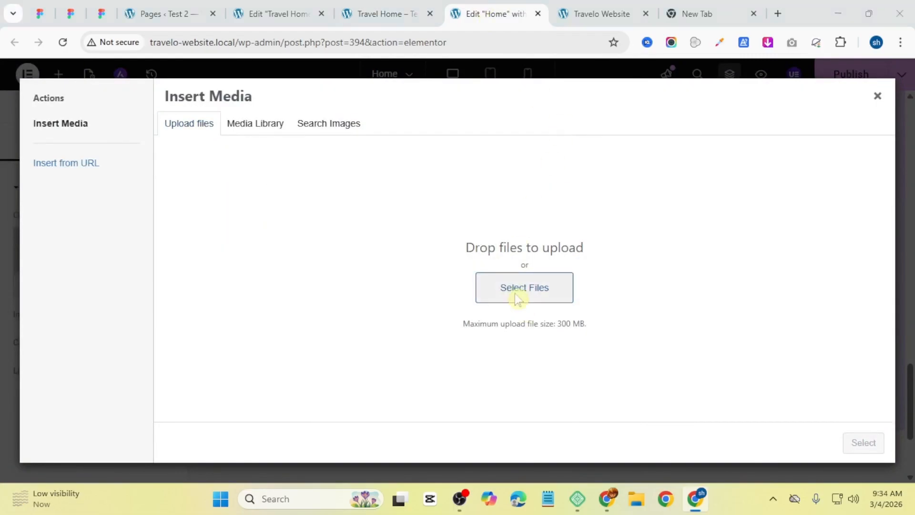
pyautogui.scroll(-6, 267, 261)
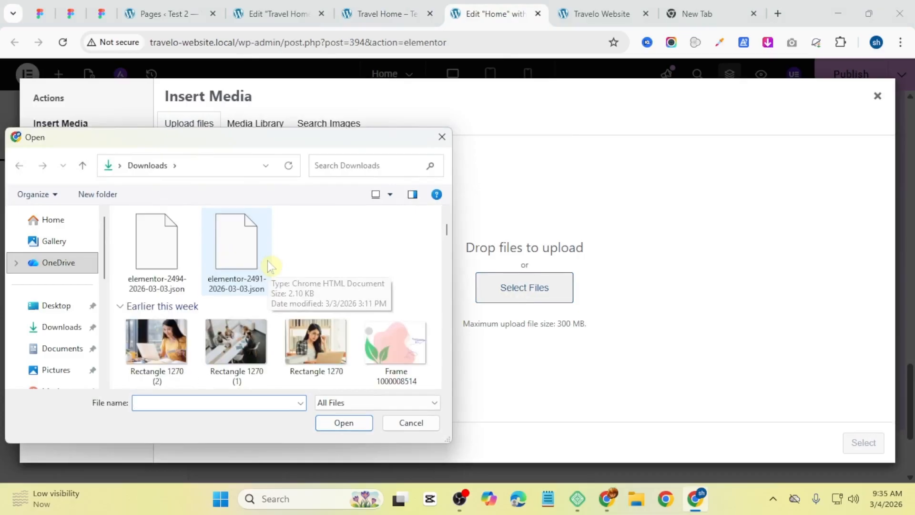
pyautogui.scroll(3, 267, 264)
pyautogui.scroll(-5, 267, 264)
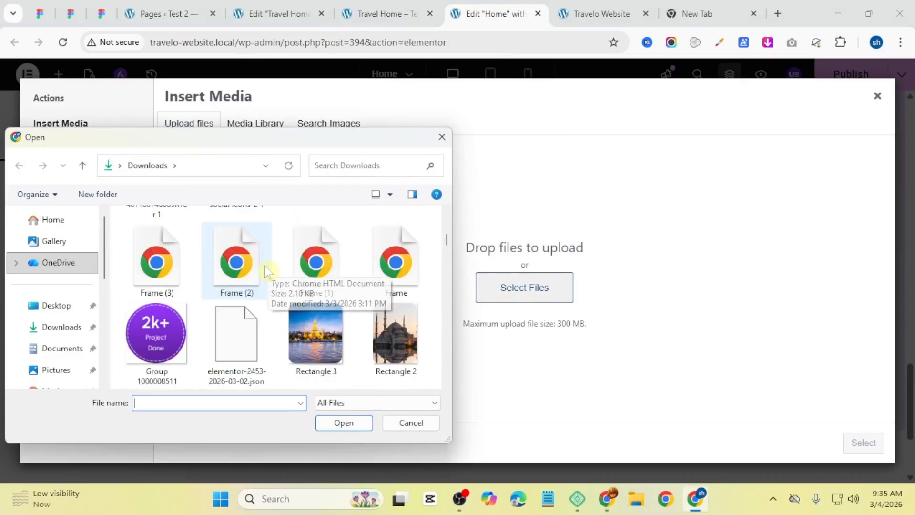
pyautogui.scroll(1, 267, 264)
pyautogui.scroll(-5, 267, 267)
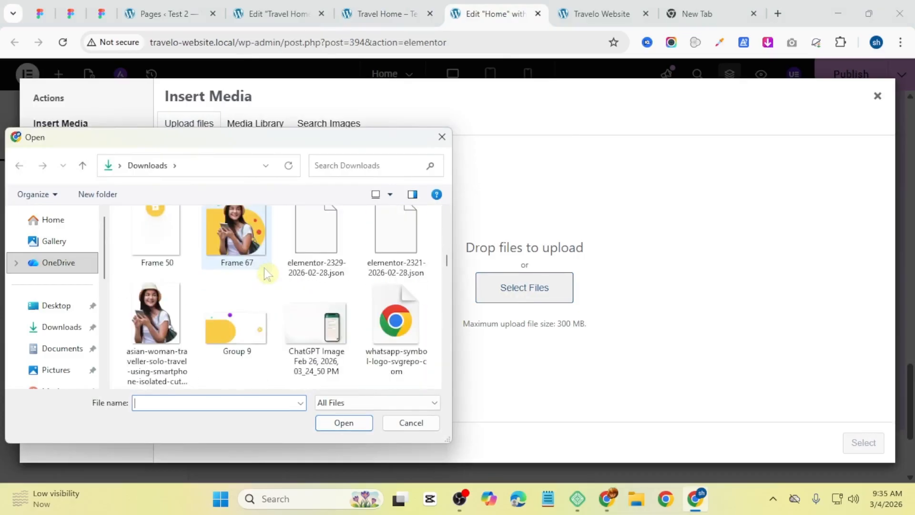
pyautogui.click(242, 261)
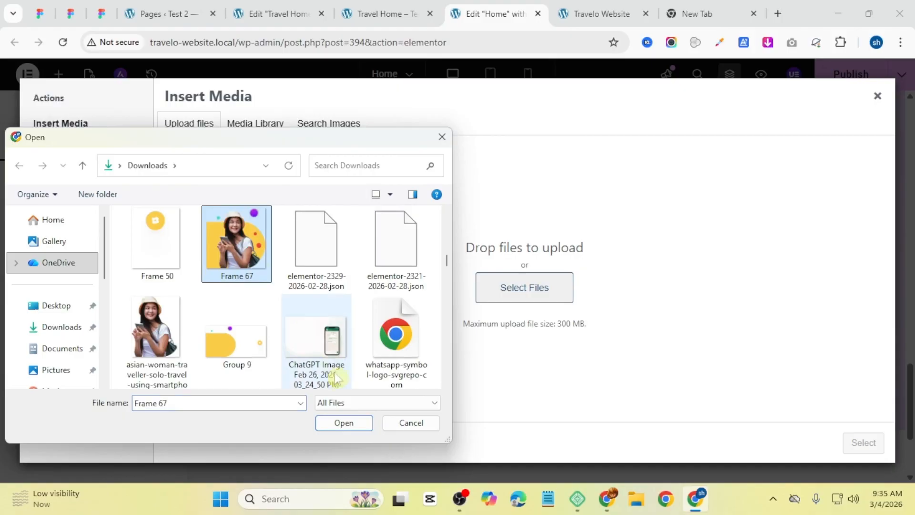
pyautogui.click(344, 422)
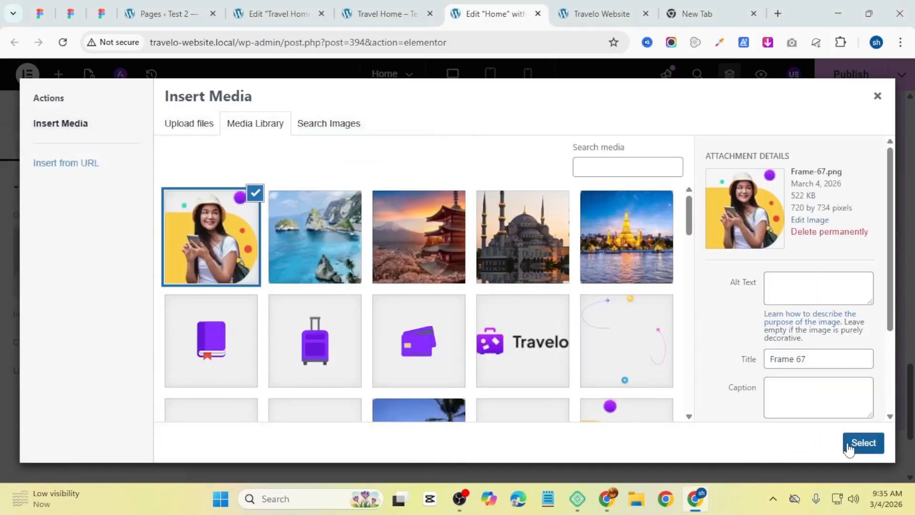
pyautogui.click(856, 444)
# Step: Set the image's width to 80% and its alignment to start
pyautogui.scroll(-4, 422, 349)
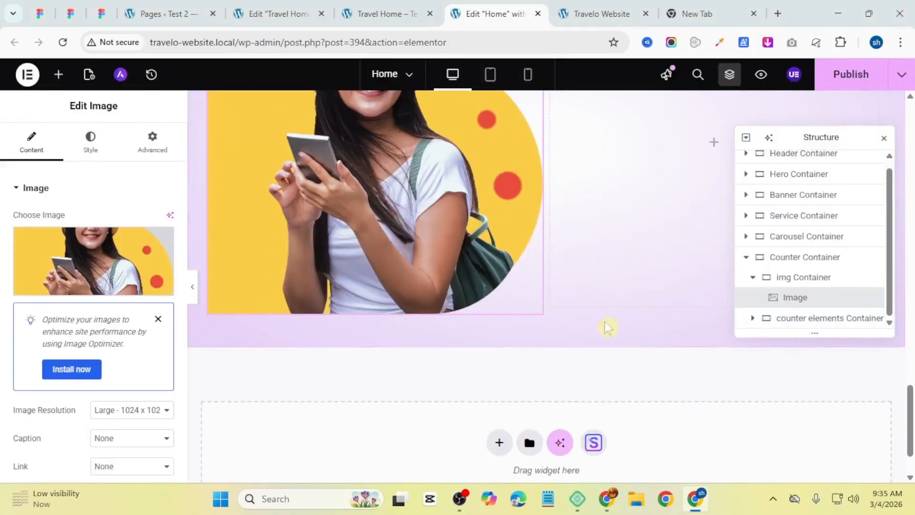
pyautogui.scroll(6, 465, 256)
pyautogui.scroll(-3, 407, 268)
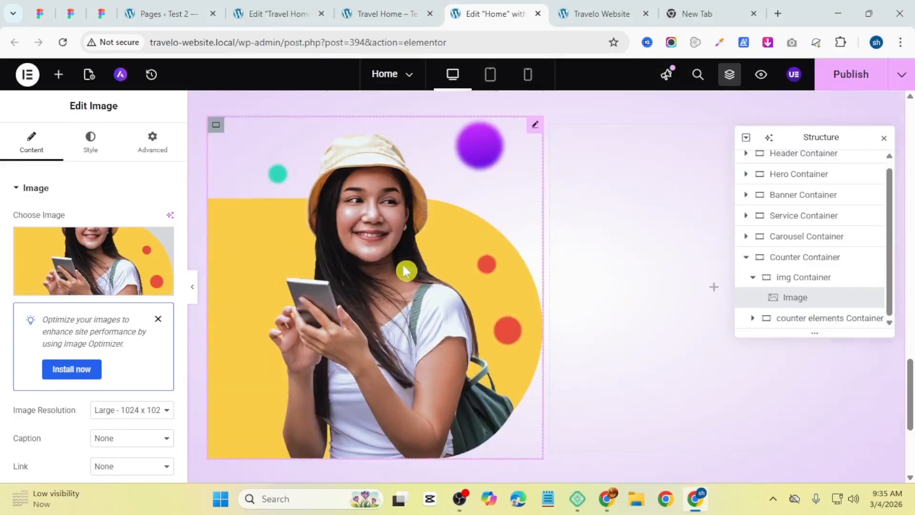
pyautogui.scroll(3, 407, 267)
pyautogui.click(90, 142)
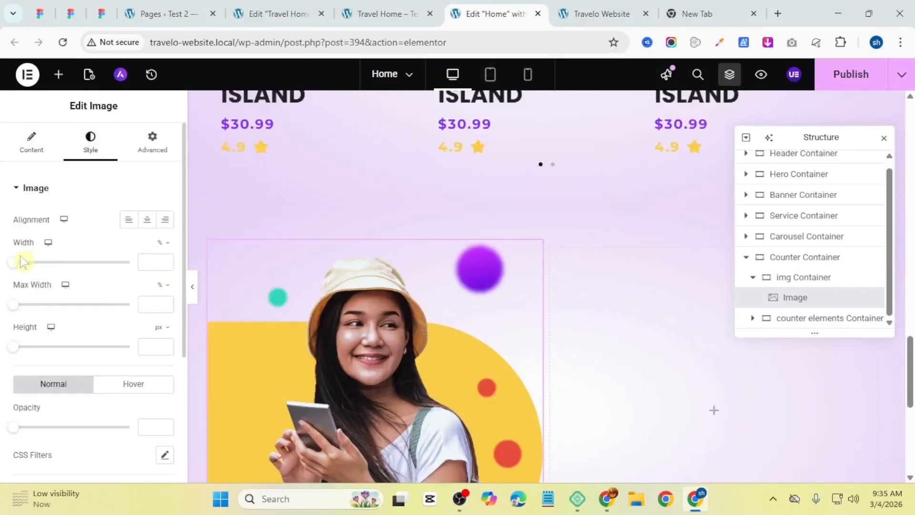
pyautogui.moveTo(19, 269); pyautogui.dragTo(107, 263)
pyautogui.scroll(-7, 468, 339)
pyautogui.scroll(6, 429, 267)
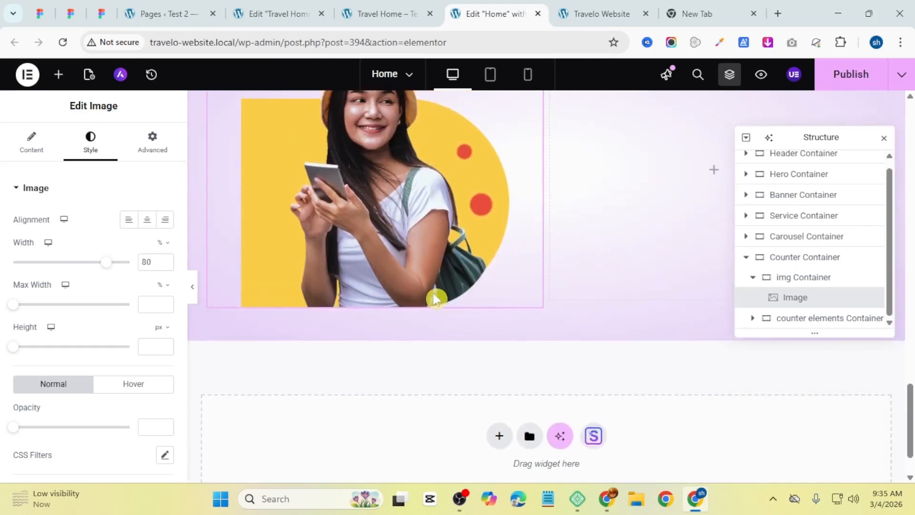
pyautogui.click(129, 220)
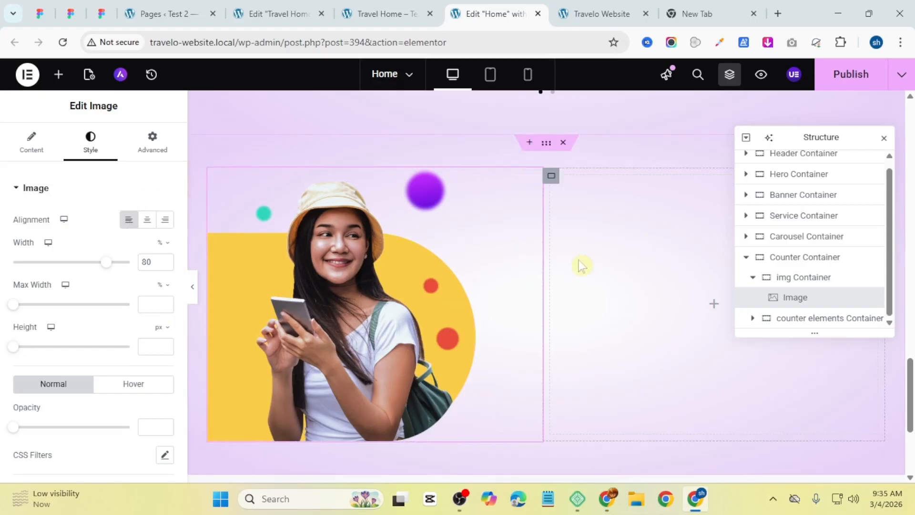
# Step: Copy the TOP DESTINATION heading and paste it into the counter elements Container, after checking the reference page's counter section
pyautogui.hotkey('ctrl', 'shift', 'Tab')
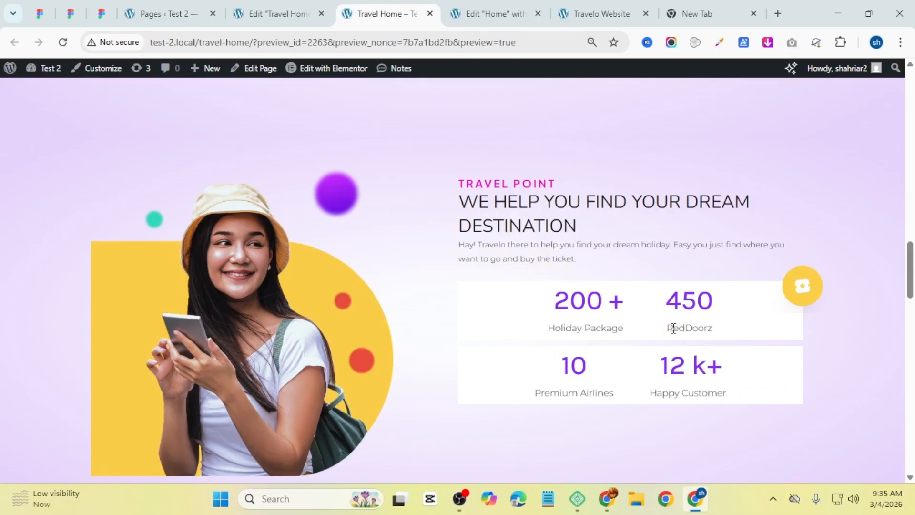
pyautogui.scroll(-2, 587, 300)
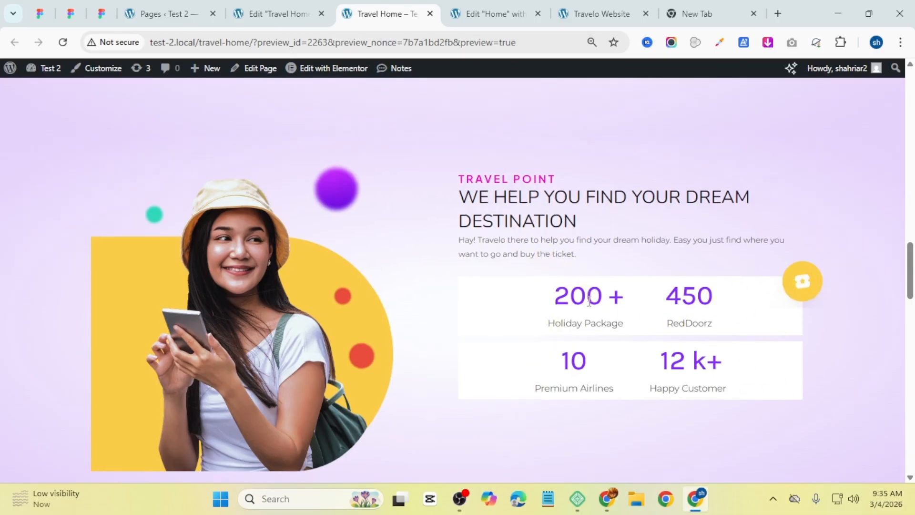
pyautogui.scroll(2, 587, 300)
pyautogui.hotkey('ctrl', 'Tab')
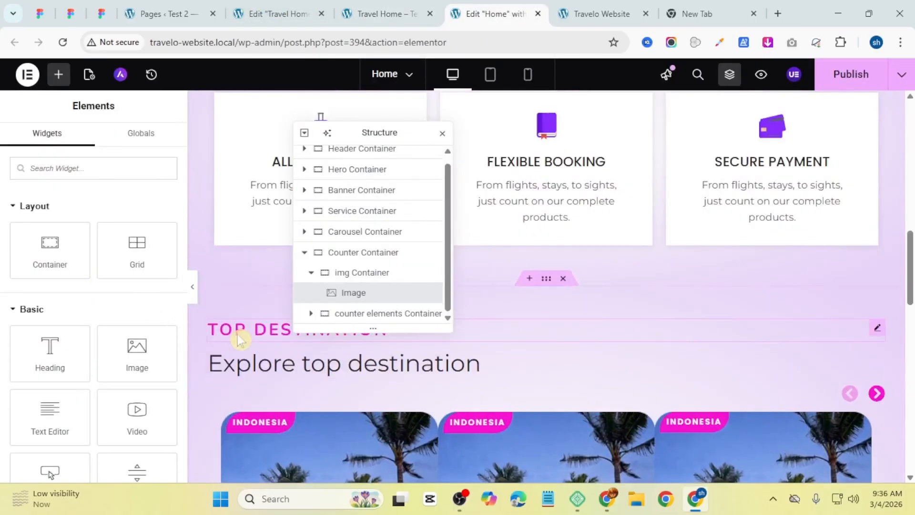
pyautogui.rightClick(282, 332)
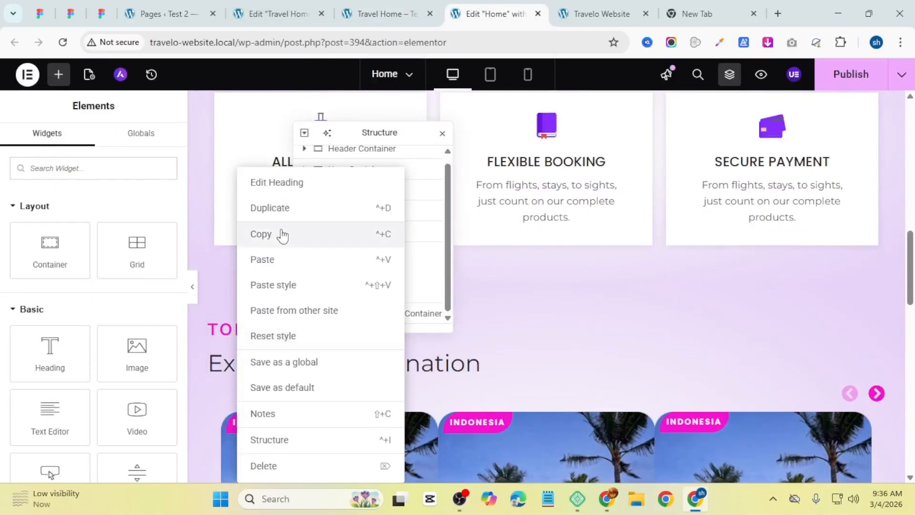
pyautogui.click(261, 233)
pyautogui.scroll(-10, 660, 417)
pyautogui.scroll(-3, 713, 371)
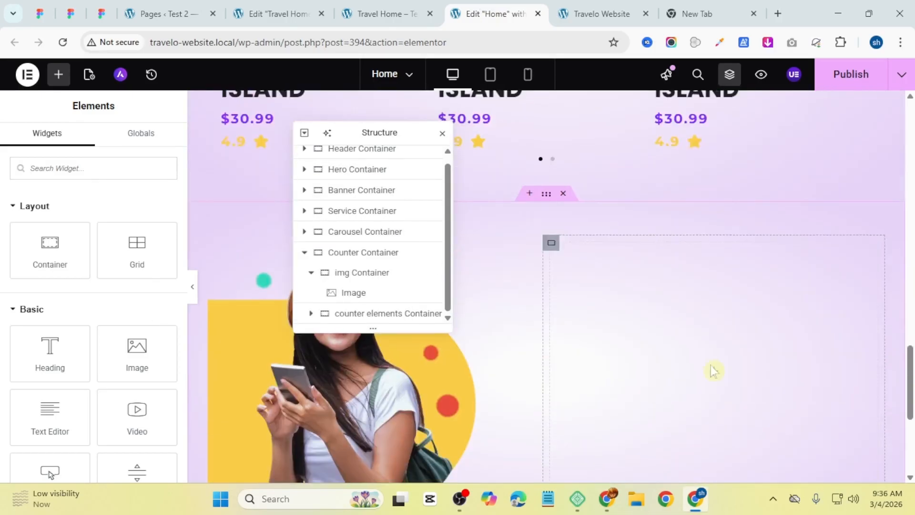
pyautogui.rightClick(713, 371)
pyautogui.click(750, 240)
# Step: Copy the TRAVEL POINT text from the reference page and paste it as the new heading's title
pyautogui.click(398, 8)
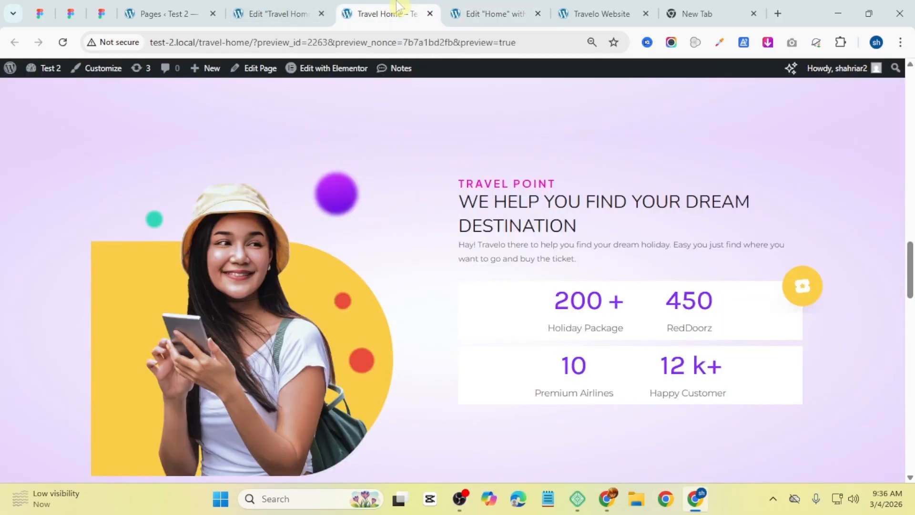
pyautogui.moveTo(555, 184); pyautogui.dragTo(458, 184)
pyautogui.rightClick(525, 184)
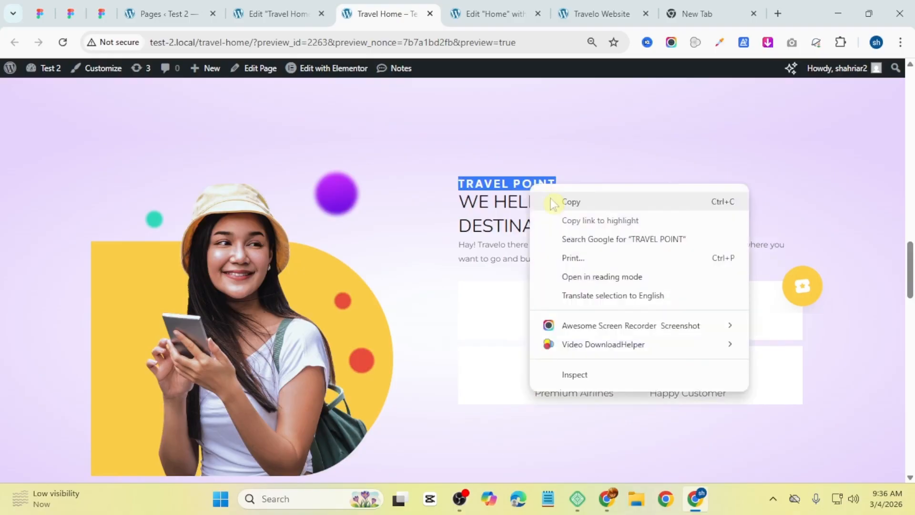
pyautogui.click(548, 202)
pyautogui.click(495, 13)
pyautogui.moveTo(89, 236); pyautogui.dragTo(4, 246)
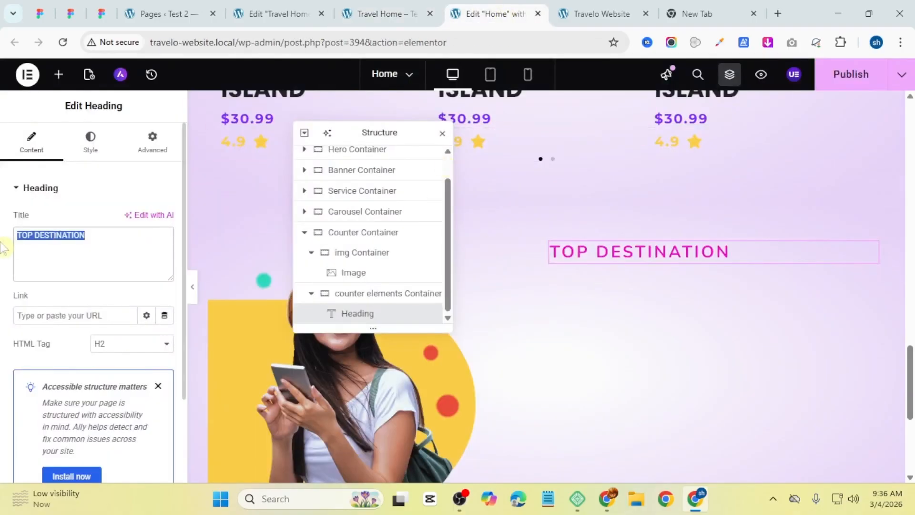
pyautogui.hotkey('ctrl', 'v')
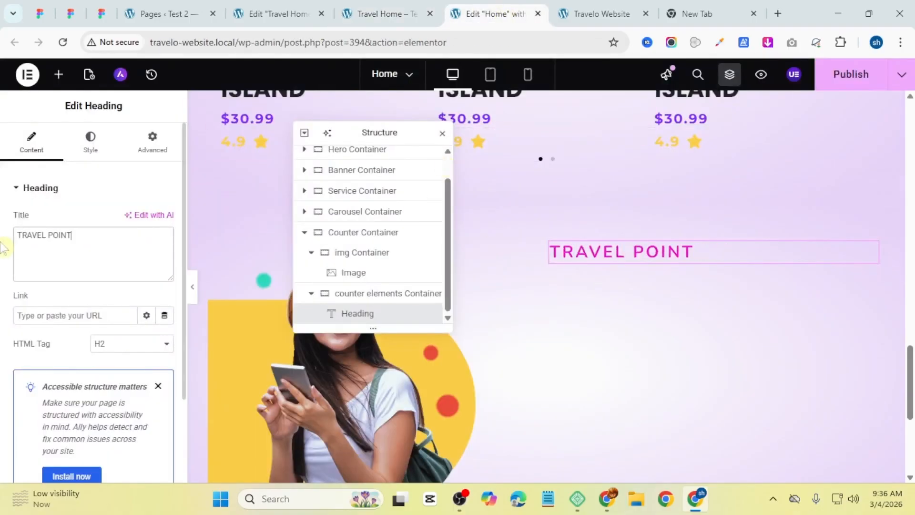
# Step: Set the TRAVEL POINT heading's typography size to 15 px
pyautogui.click(78, 142)
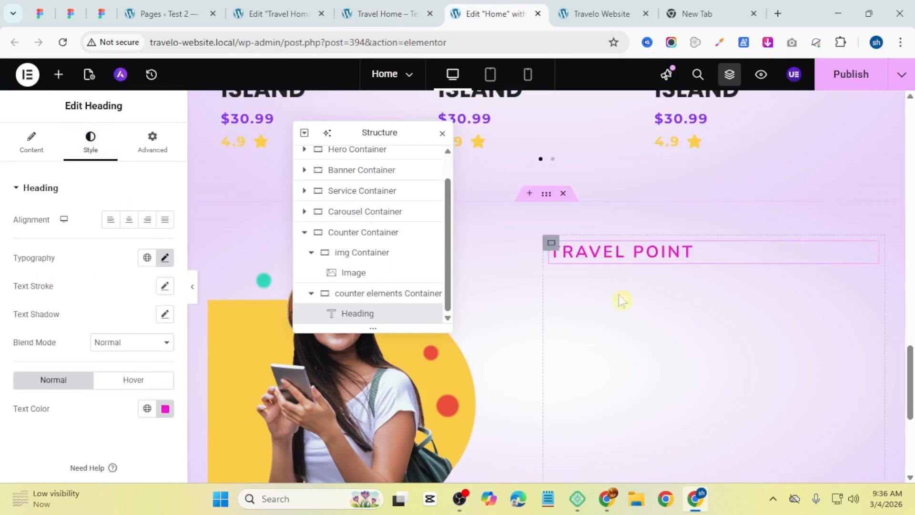
pyautogui.click(165, 257)
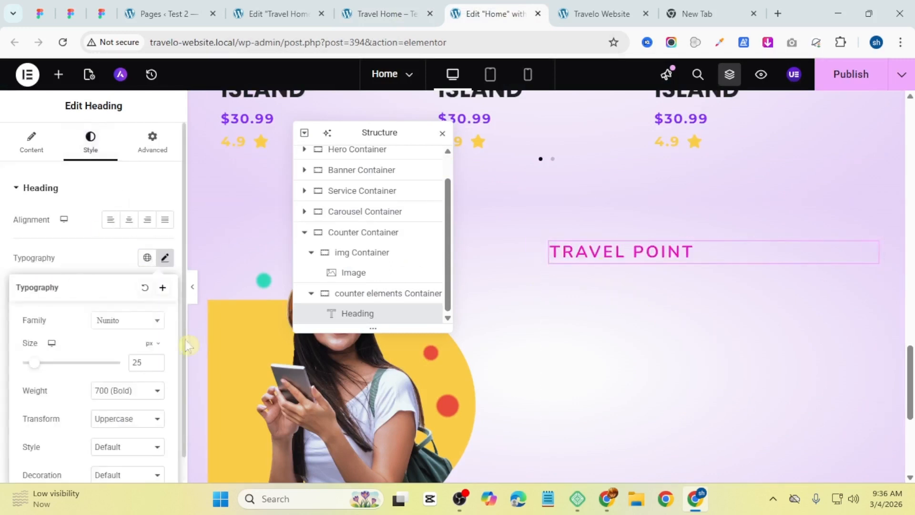
pyautogui.click(155, 366)
pyautogui.click(155, 366)
pyautogui.click(155, 367)
pyautogui.click(155, 367)
pyautogui.click(156, 367)
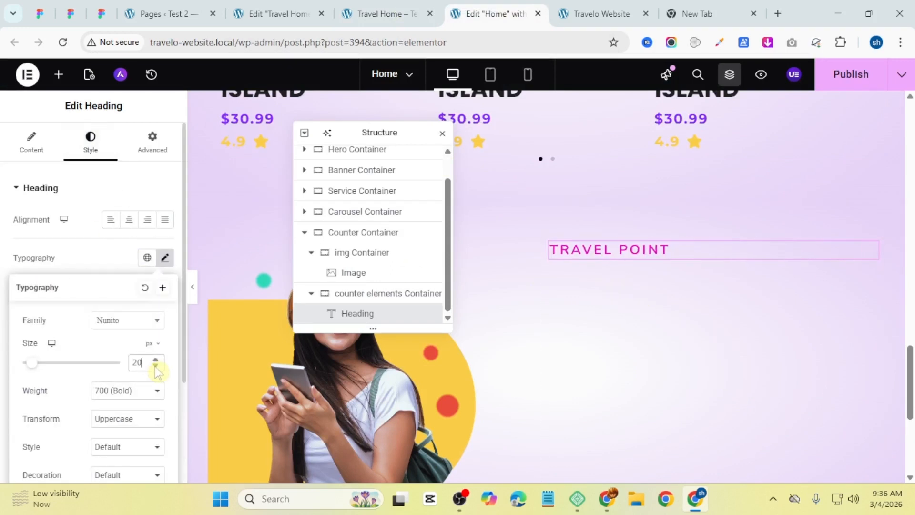
pyautogui.click(155, 367)
pyautogui.click(156, 367)
pyautogui.click(155, 367)
pyautogui.click(155, 366)
pyautogui.click(156, 367)
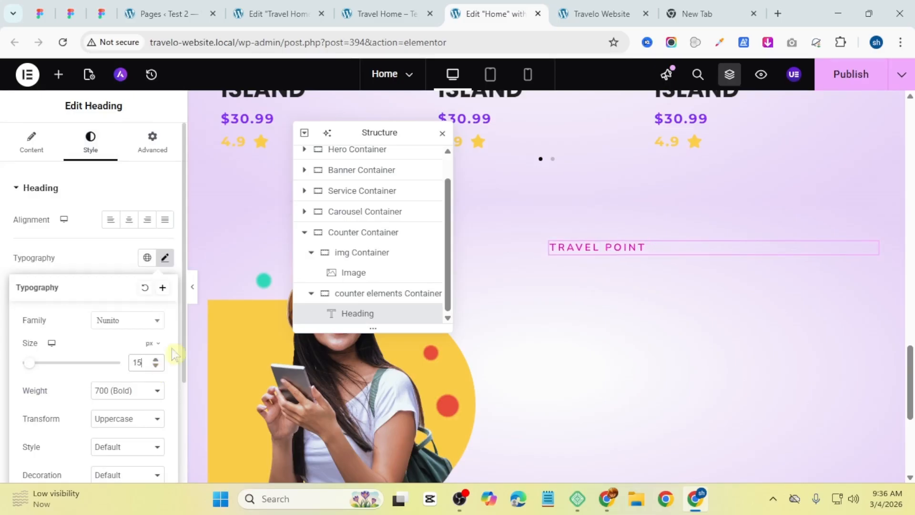
# Step: Copy the WE HELP YOU FIND YOUR DREAM DESTINATION headline text from the reference page
pyautogui.click(361, 7)
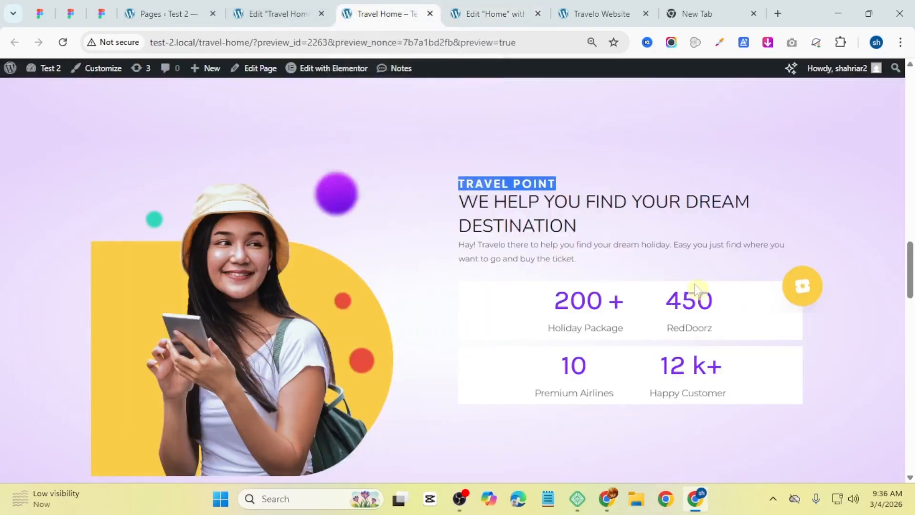
pyautogui.click(551, 216)
pyautogui.tripleClick(549, 209)
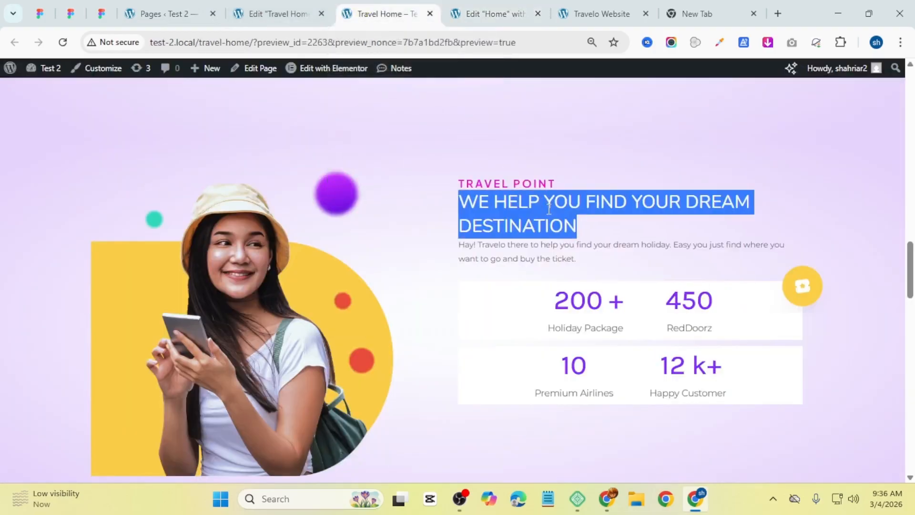
pyautogui.rightClick(548, 214)
pyautogui.click(567, 227)
pyautogui.click(509, 6)
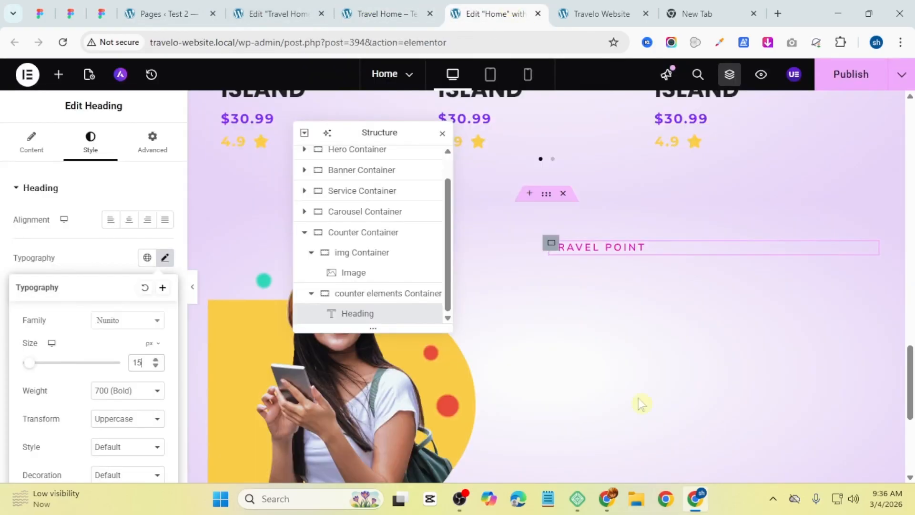
# Step: Copy the Explore top destination heading and paste it into the counter elements Container below TRAVEL POINT
pyautogui.scroll(9, 491, 300)
pyautogui.scroll(2, 489, 303)
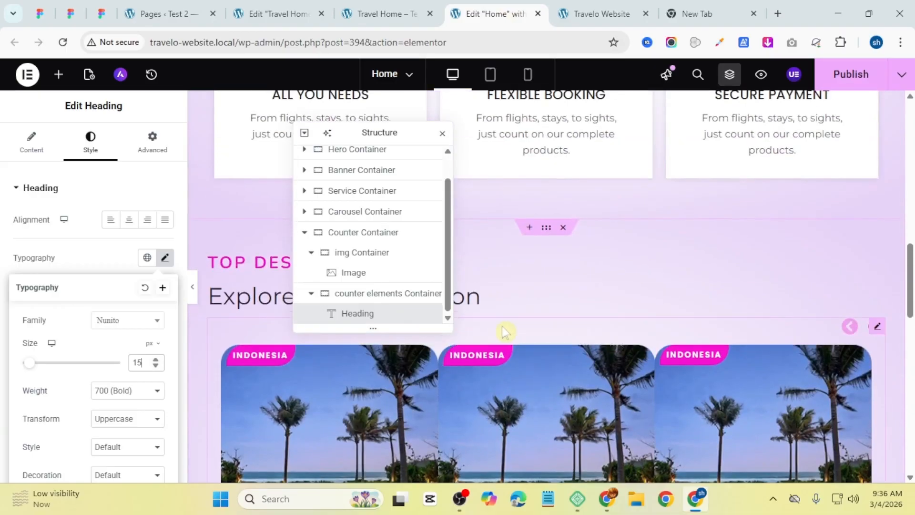
pyautogui.rightClick(511, 306)
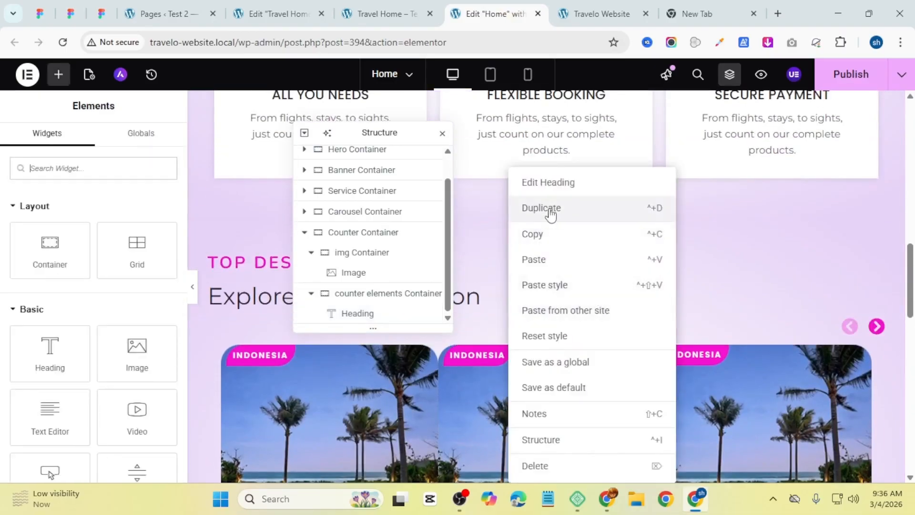
pyautogui.click(550, 233)
pyautogui.scroll(-9, 676, 350)
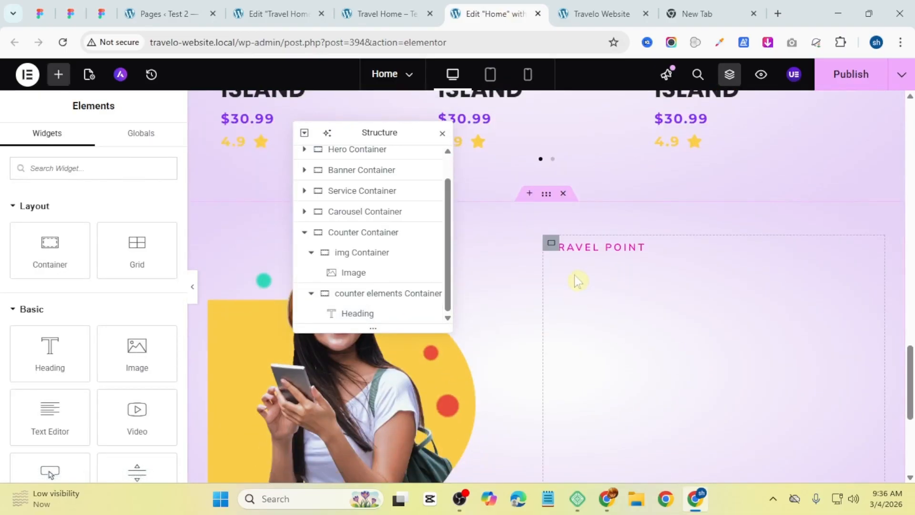
pyautogui.rightClick(578, 281)
pyautogui.click(648, 235)
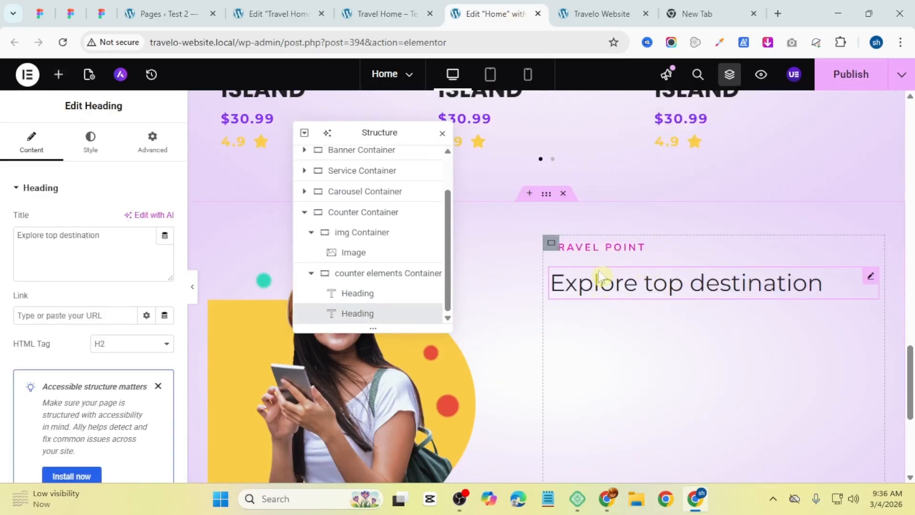
pyautogui.click(551, 243)
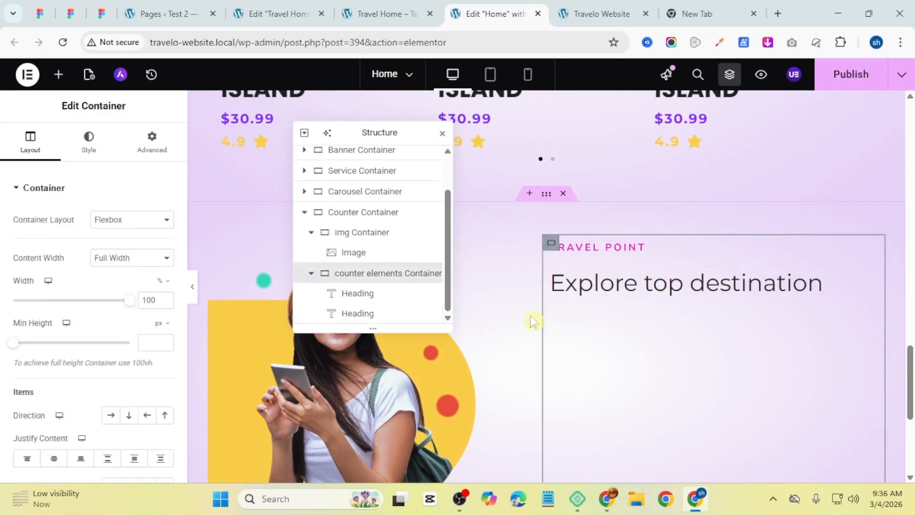
# Step: Set the counter elements Container's gaps to 10 px
pyautogui.scroll(-4, 100, 286)
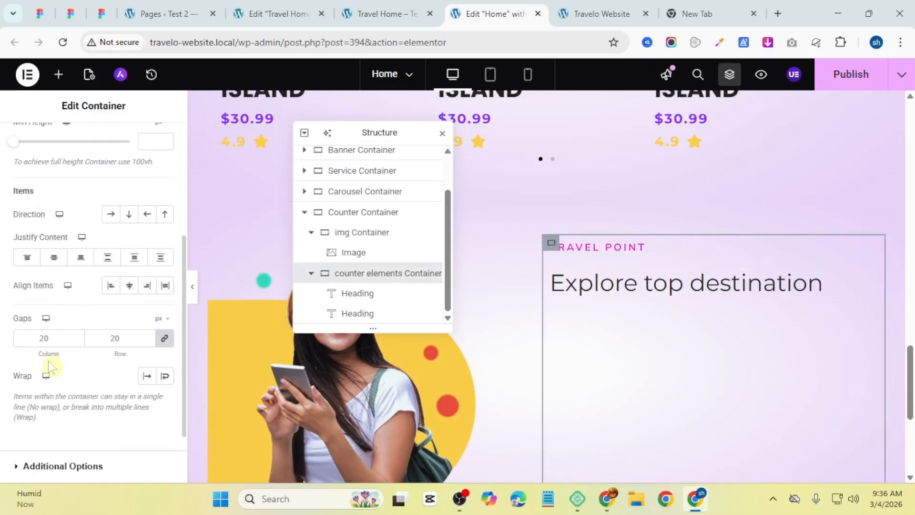
pyautogui.press('BackSpace')
pyautogui.press('BackSpace')
pyautogui.write('100')
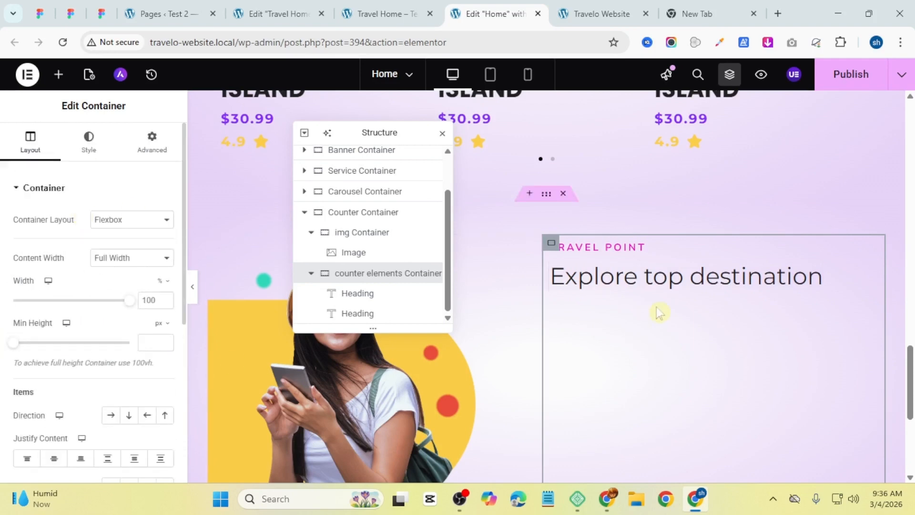
# Step: Select the second heading and replace its title with the pasted headline We help you find your dream destination
pyautogui.click(665, 288)
pyautogui.click(72, 253)
pyautogui.press('BackSpace')
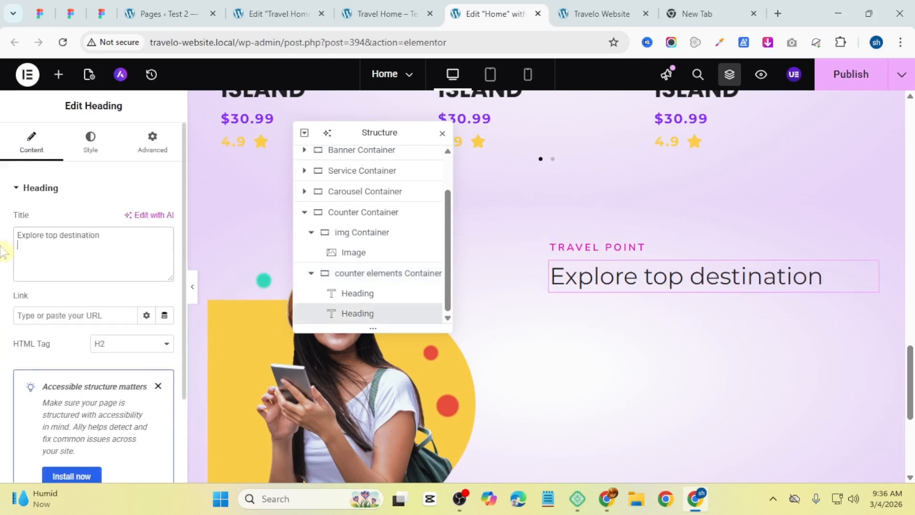
pyautogui.hotkey('ctrl', 'a')
pyautogui.hotkey('ctrl', 'v')
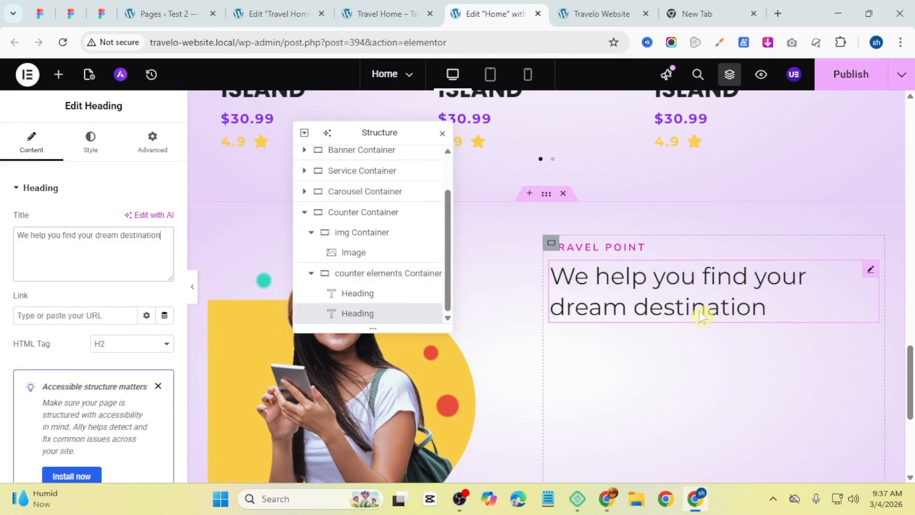
# Step: Compare with the reference page and set the headline's typography transform to Uppercase
pyautogui.click(389, 6)
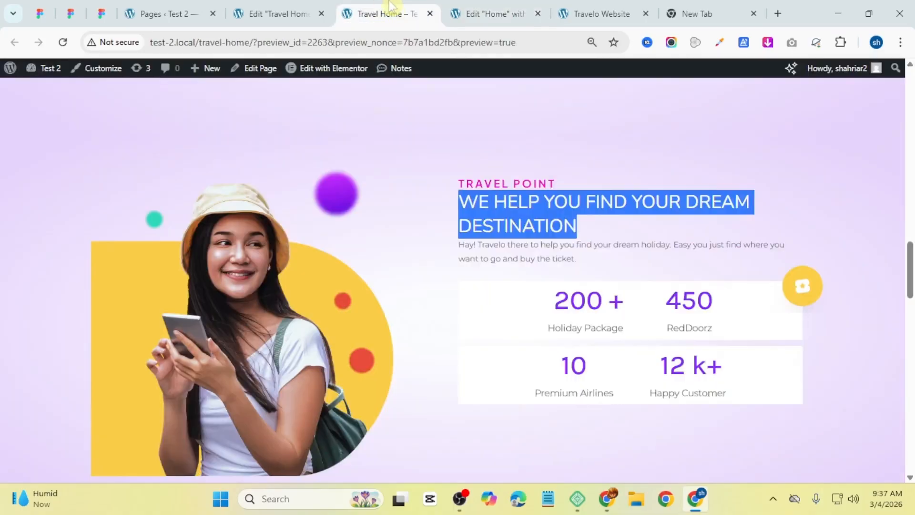
pyautogui.click(496, 13)
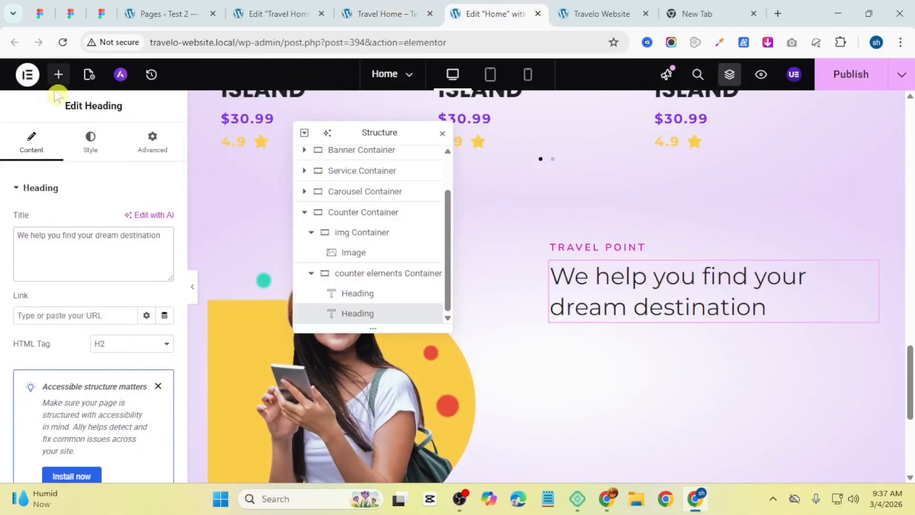
pyautogui.click(90, 141)
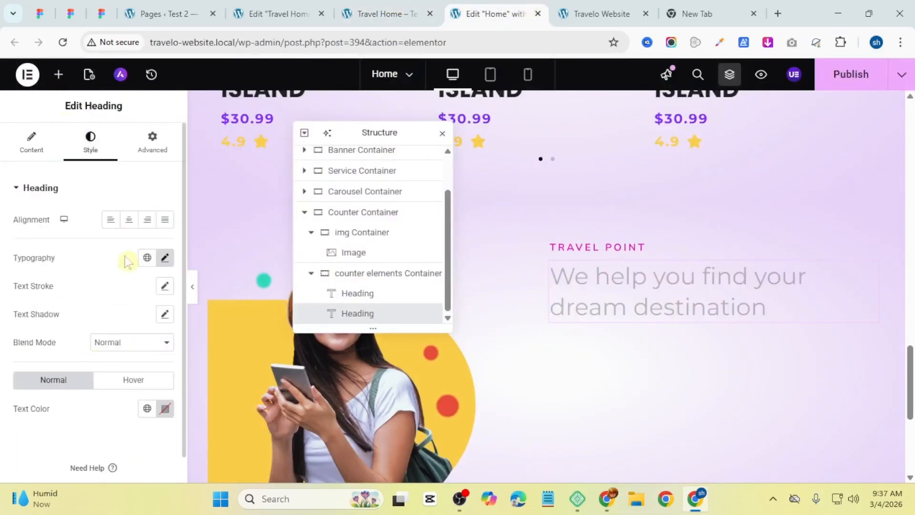
pyautogui.click(165, 259)
pyautogui.click(136, 420)
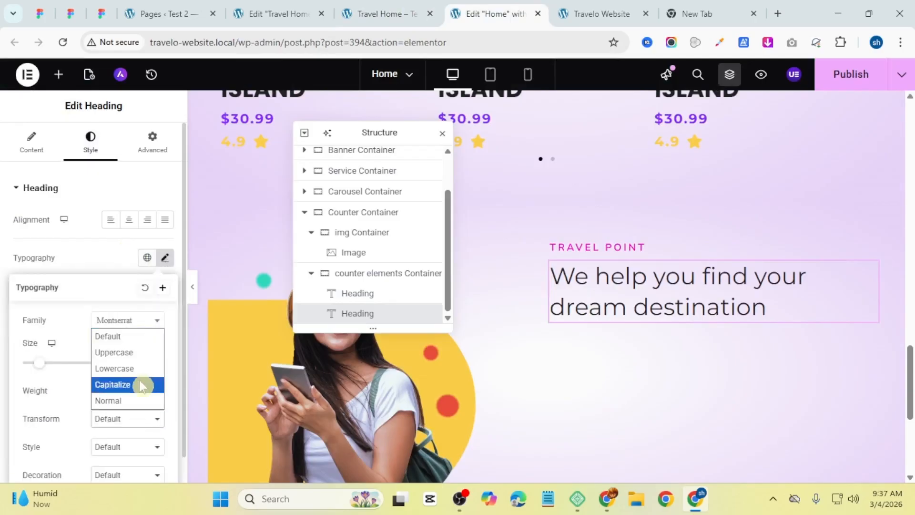
pyautogui.click(141, 355)
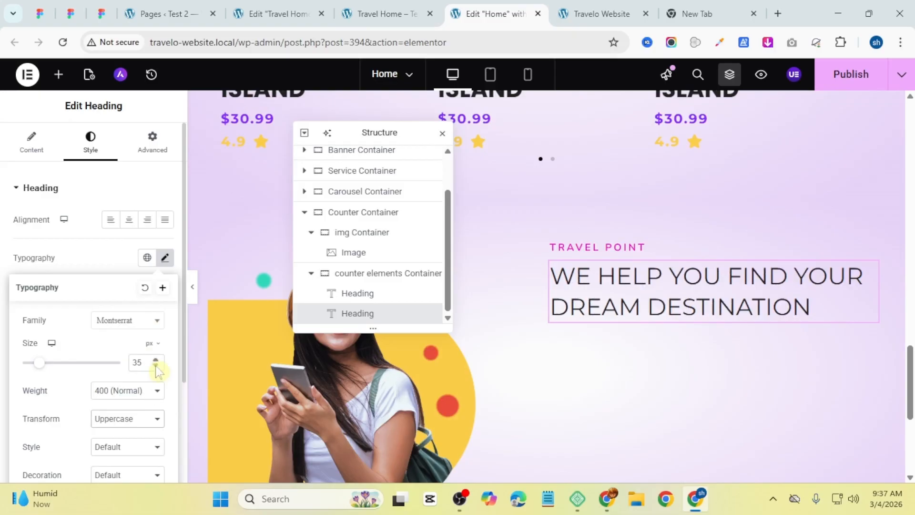
# Step: Set the headline's typography size to 30 px
pyautogui.click(156, 365)
pyautogui.click(156, 365)
pyautogui.click(155, 365)
pyautogui.click(156, 365)
pyautogui.click(155, 365)
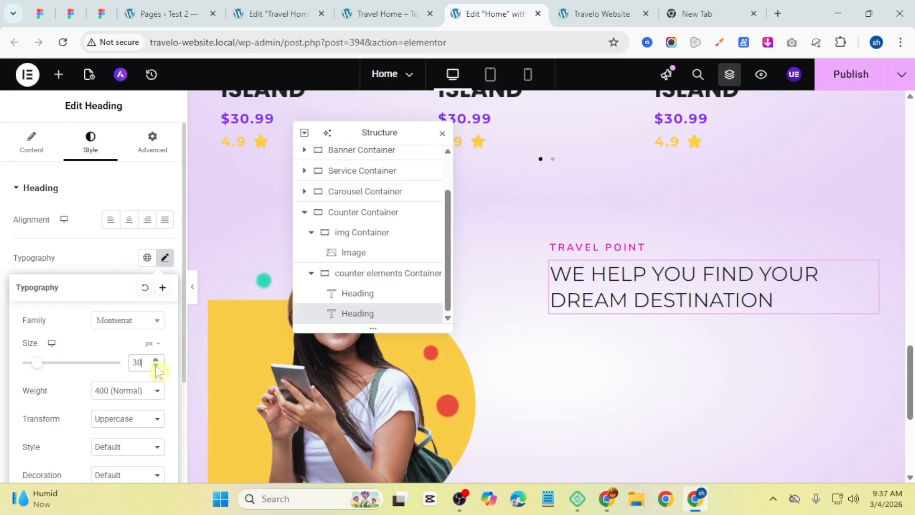
pyautogui.click(98, 247)
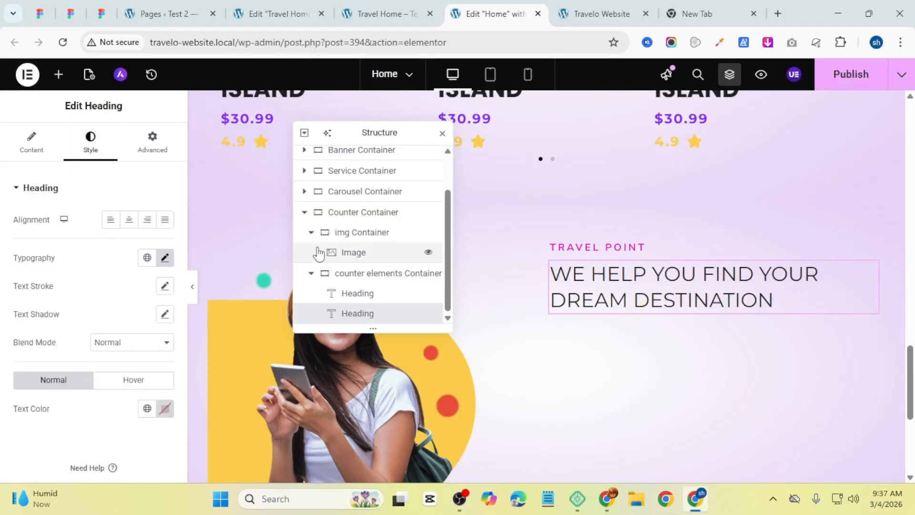
# Step: Add a Text Editor widget below the headline in the counter elements Container
pyautogui.click(59, 75)
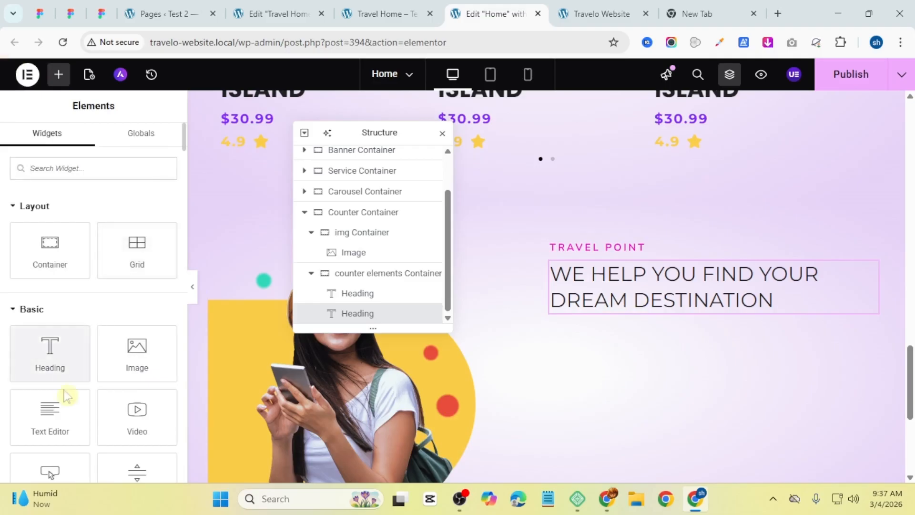
pyautogui.moveTo(56, 417); pyautogui.dragTo(624, 304)
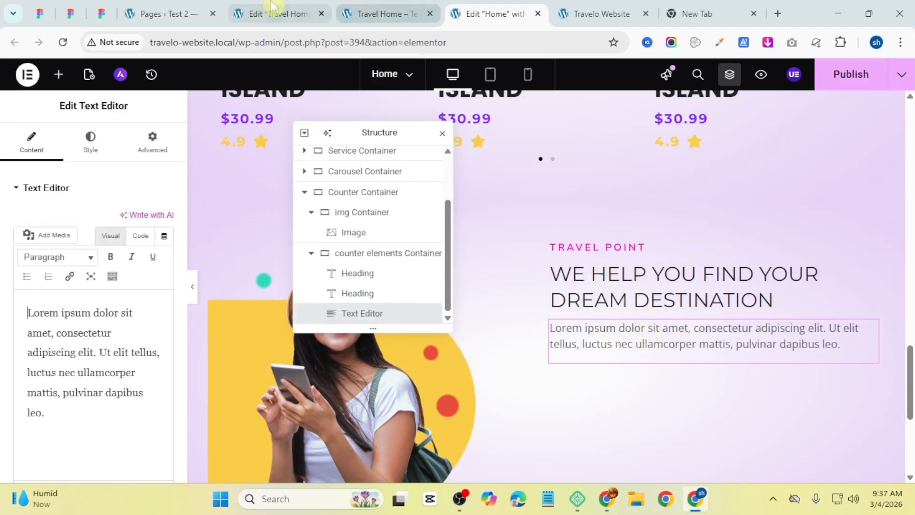
# Step: Copy the description paragraph below the headline on the reference page
pyautogui.click(357, 6)
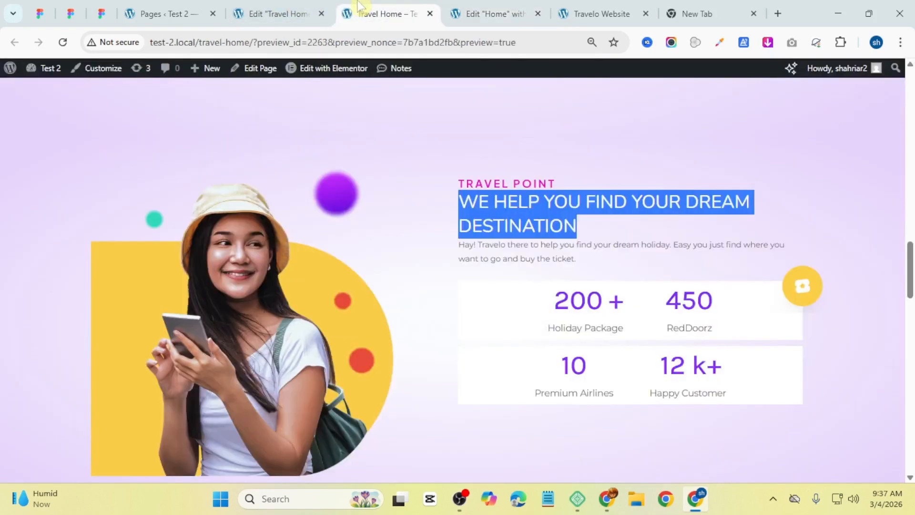
pyautogui.tripleClick(531, 244)
pyautogui.press('super+c')
pyautogui.rightClick(545, 259)
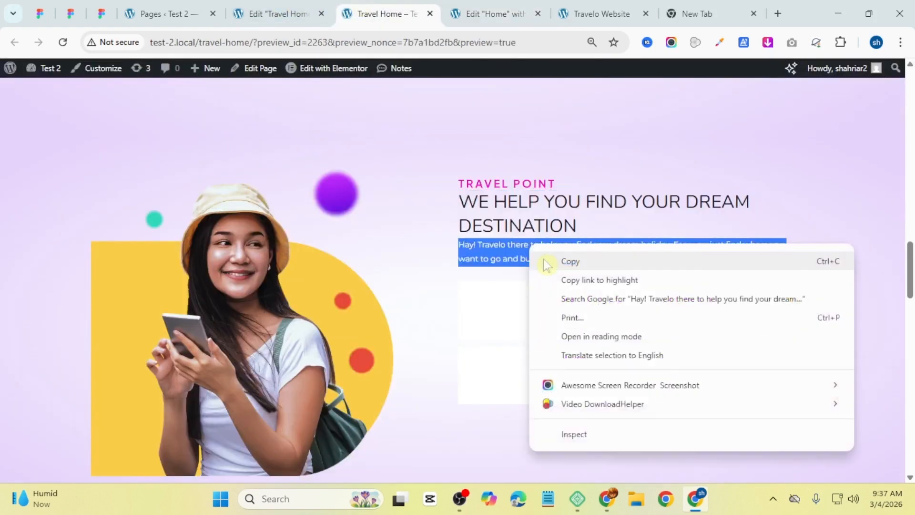
pyautogui.click(571, 267)
# Step: Replace the Text Editor's placeholder text by pasting the description as plain text
pyautogui.click(496, 13)
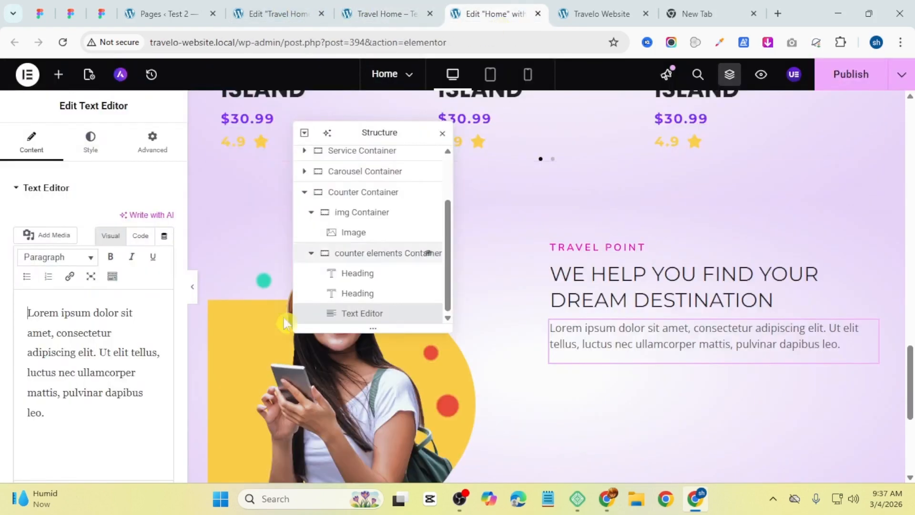
pyautogui.tripleClick(43, 398)
pyautogui.rightClick(43, 397)
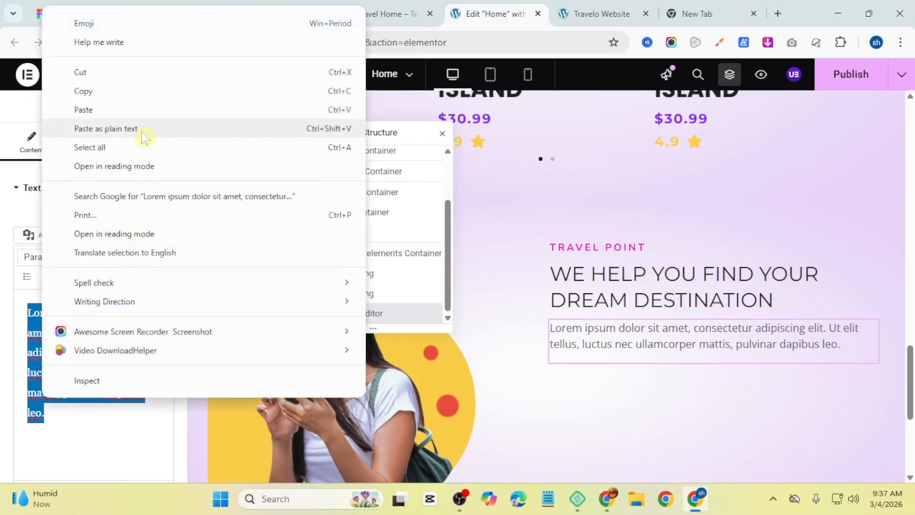
pyautogui.click(141, 128)
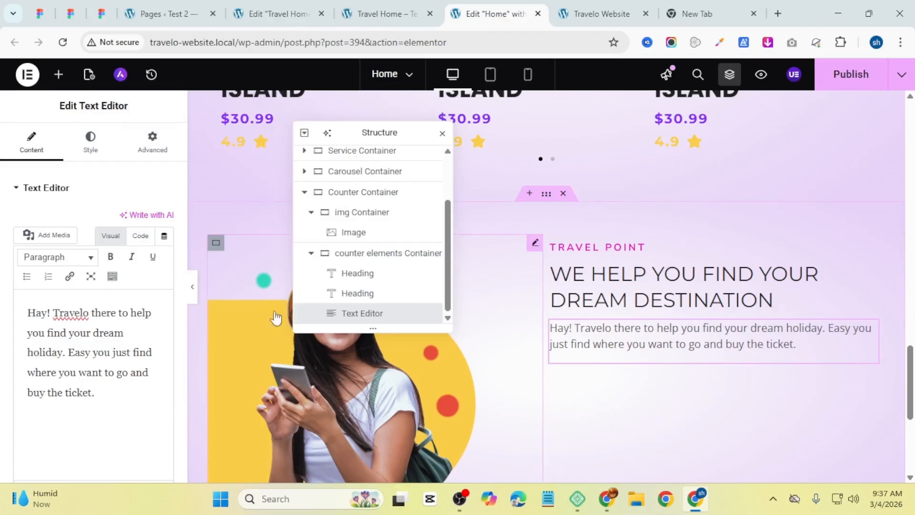
# Step: Copy the Text Editor widget holding the hero section's description text
pyautogui.scroll(8, 658, 351)
pyautogui.scroll(10, 658, 352)
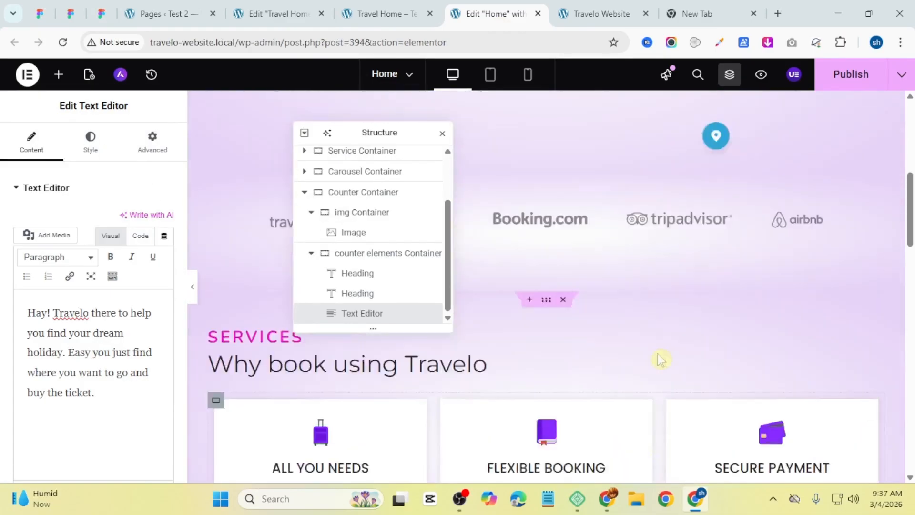
pyautogui.scroll(-10, 659, 351)
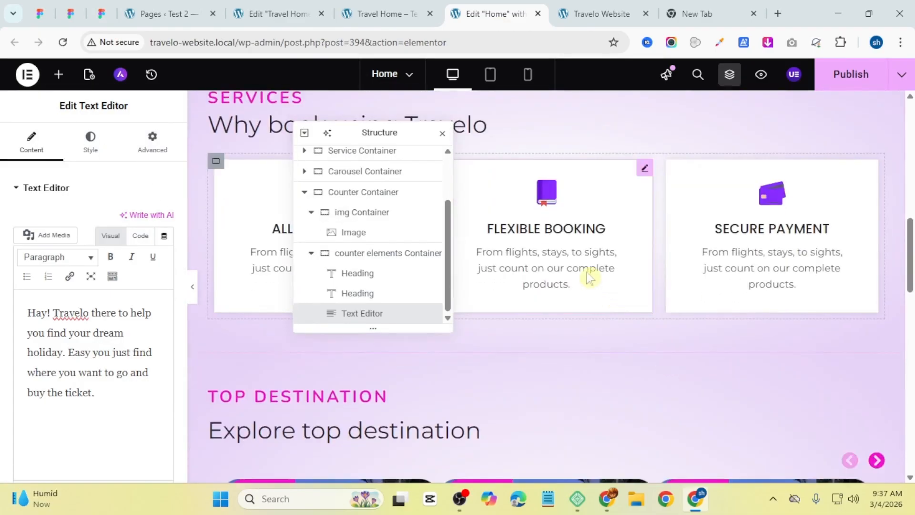
pyautogui.scroll(10, 589, 281)
pyautogui.scroll(-4, 535, 312)
pyautogui.scroll(4, 510, 303)
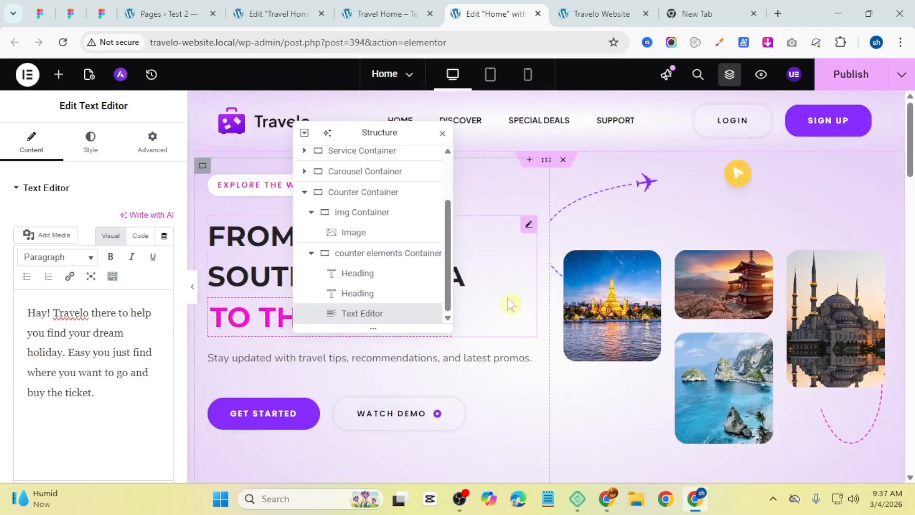
pyautogui.rightClick(499, 359)
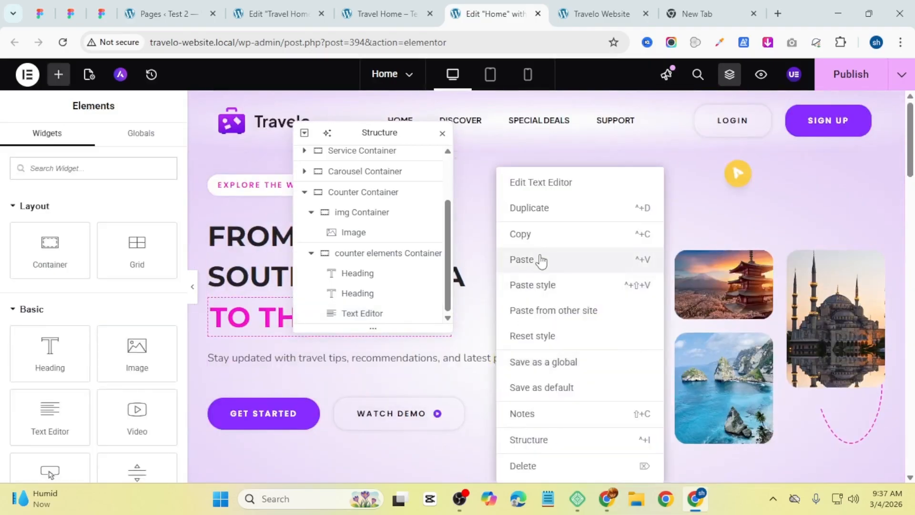
pyautogui.click(542, 234)
# Step: Paste the copied style onto the new description Text Editor in the Counter section
pyautogui.scroll(-1, 600, 354)
pyautogui.scroll(-15, 600, 354)
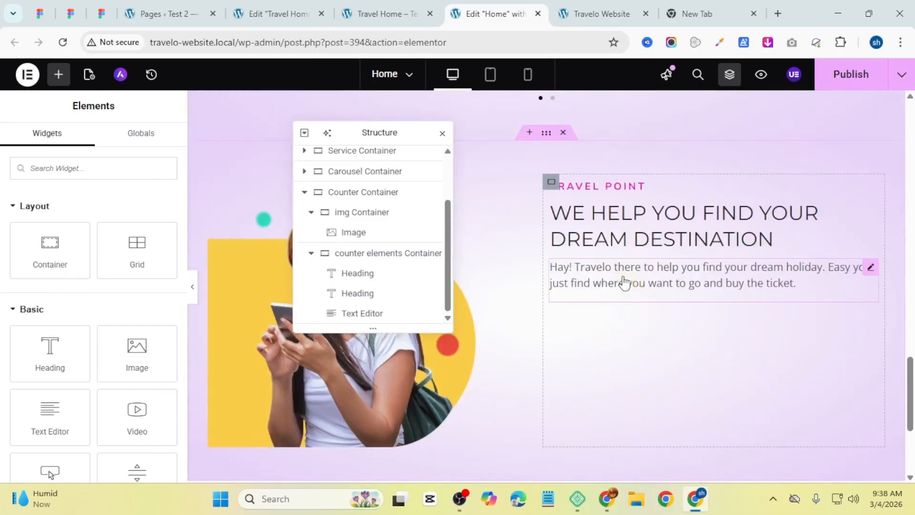
pyautogui.rightClick(624, 282)
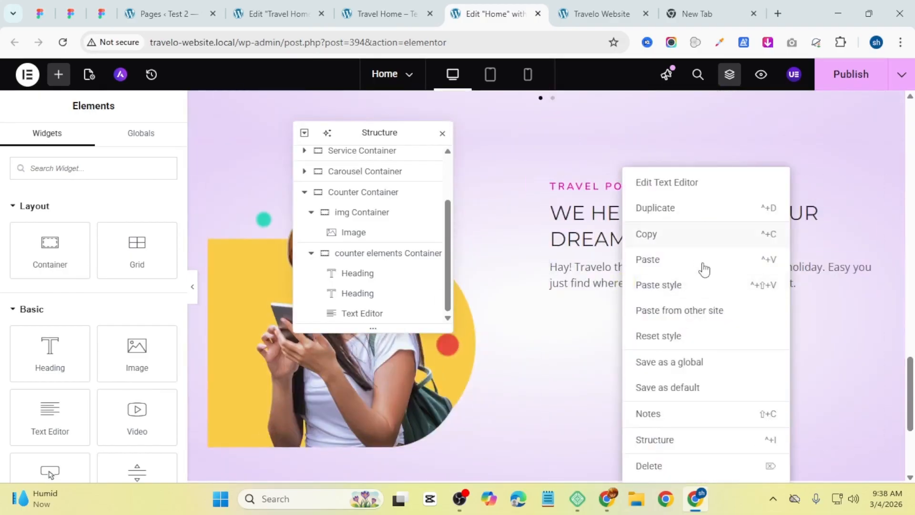
pyautogui.click(694, 288)
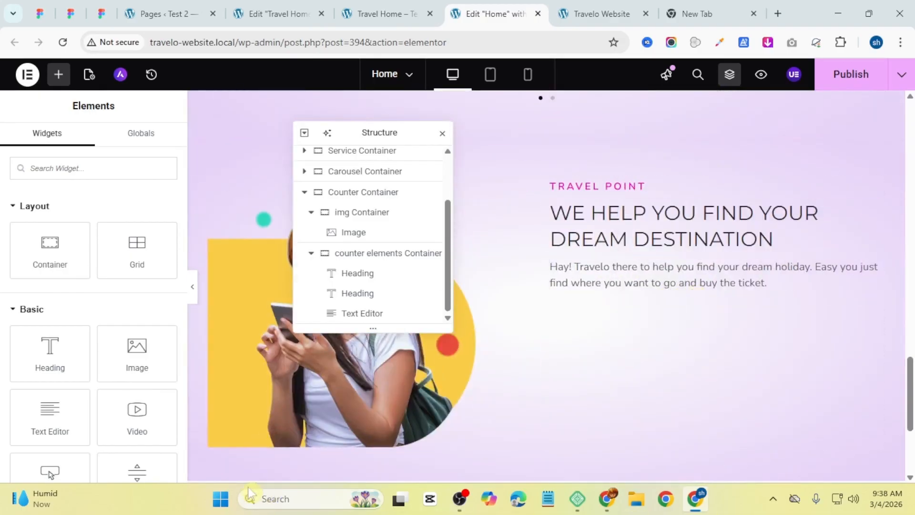
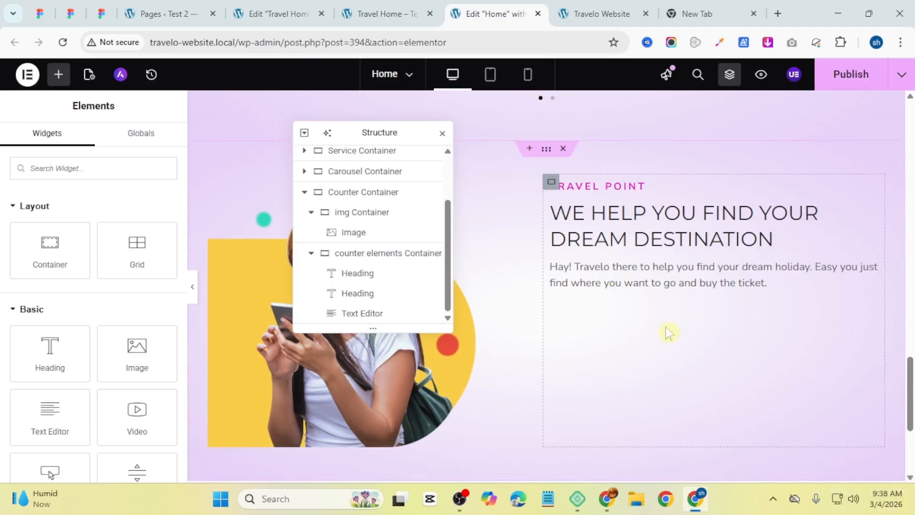
# Step: Add a container below the text editor in the counter elements container and place a Counter widget inside it
pyautogui.click(390, 7)
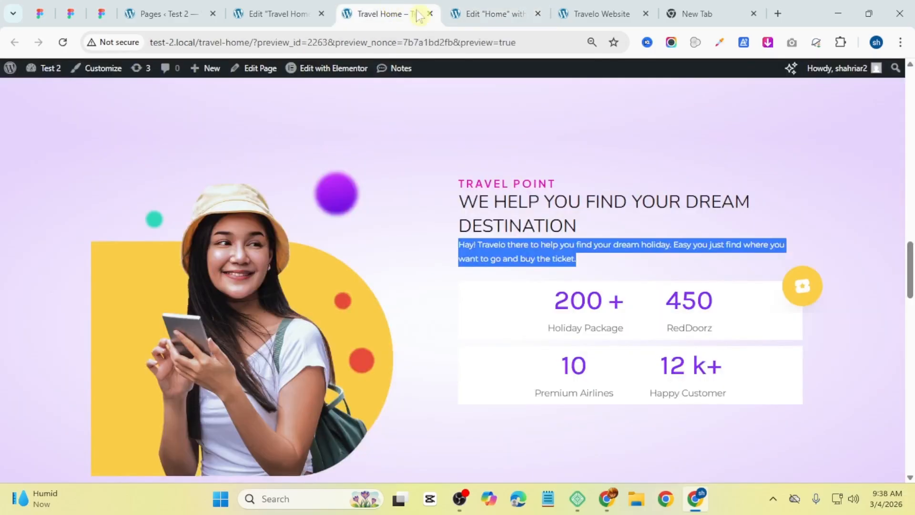
pyautogui.hotkey('ctrl', 'Tab')
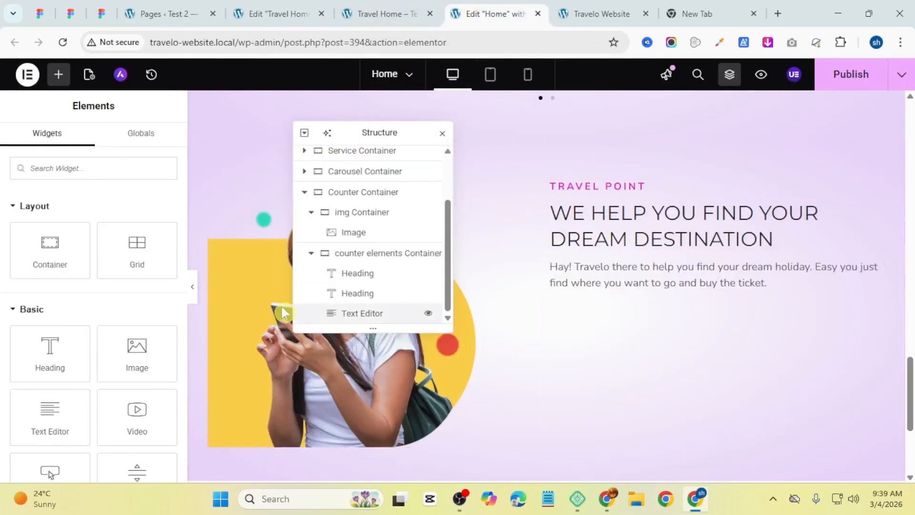
pyautogui.moveTo(60, 261); pyautogui.dragTo(696, 285)
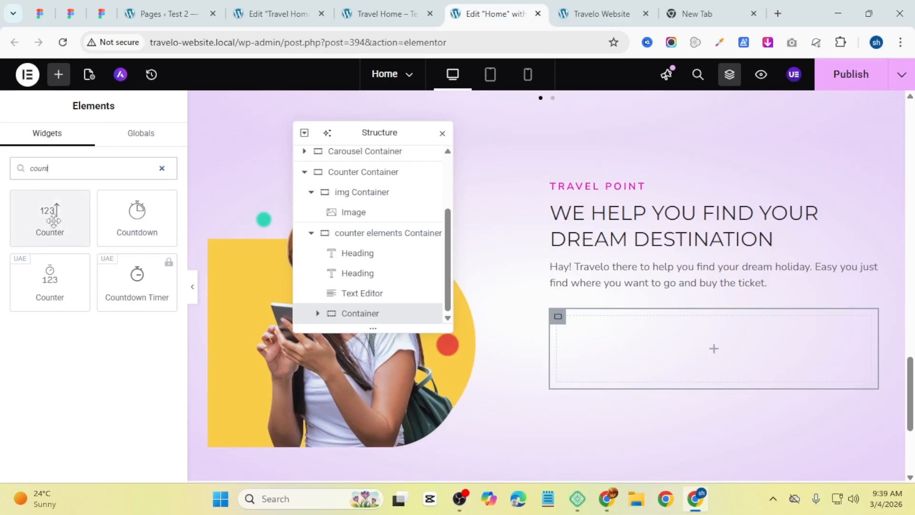
pyautogui.moveTo(54, 219); pyautogui.dragTo(668, 353)
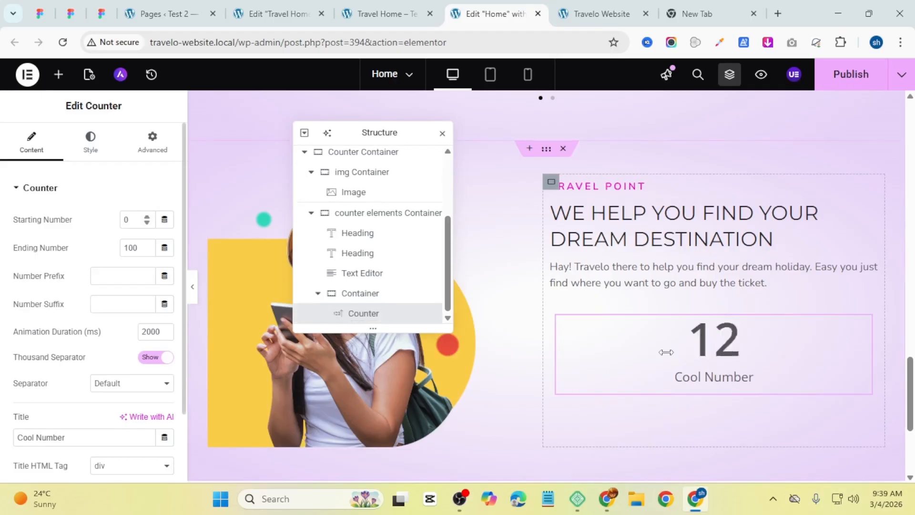
# Step: Set the new container's direction to row and duplicate the Counter widget inside it
pyautogui.click(557, 317)
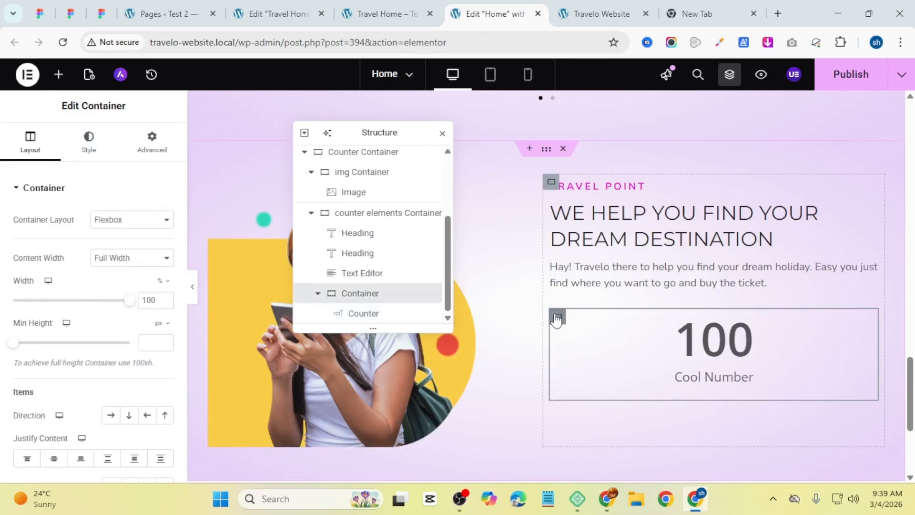
pyautogui.click(111, 421)
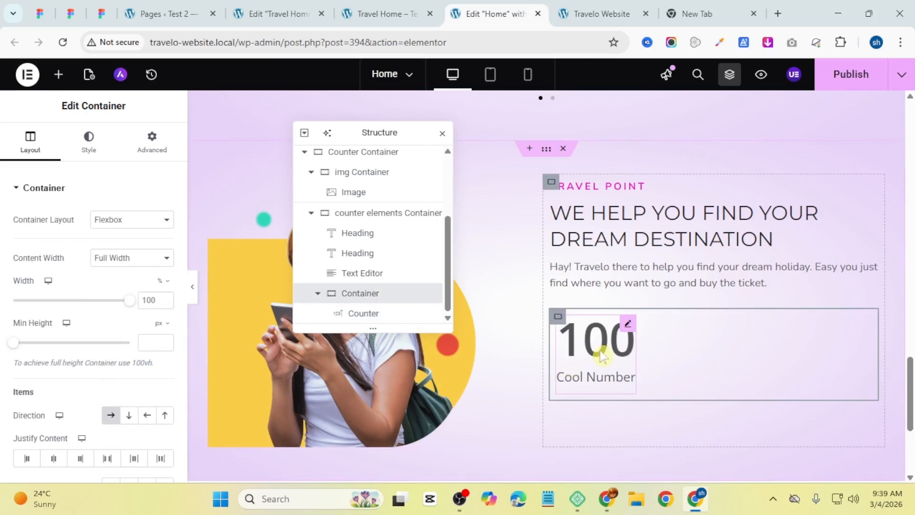
pyautogui.click(602, 355)
pyautogui.rightClick(619, 352)
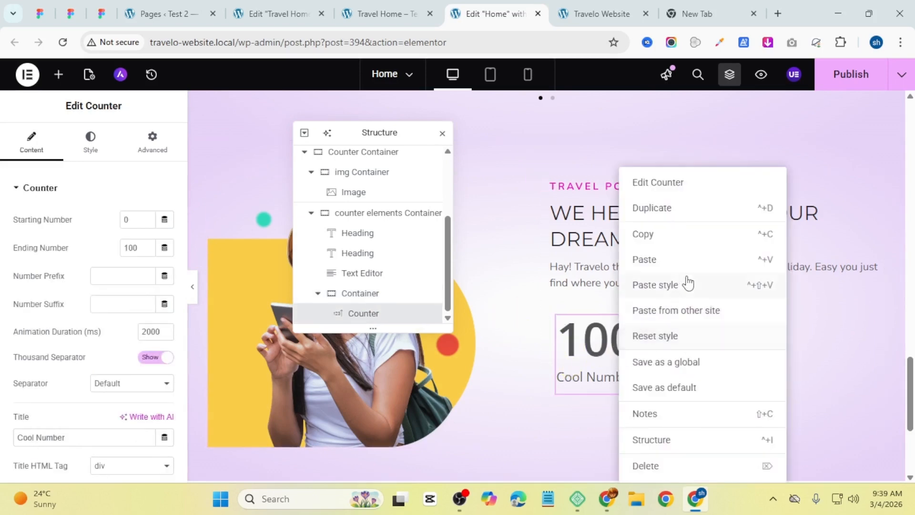
pyautogui.click(694, 209)
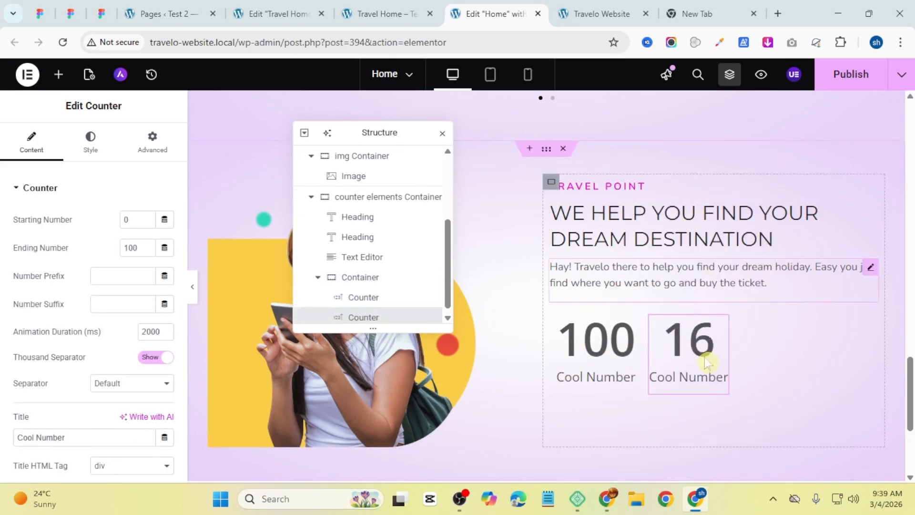
# Step: Center the container's items with justify content and align items both set to center
pyautogui.click(553, 320)
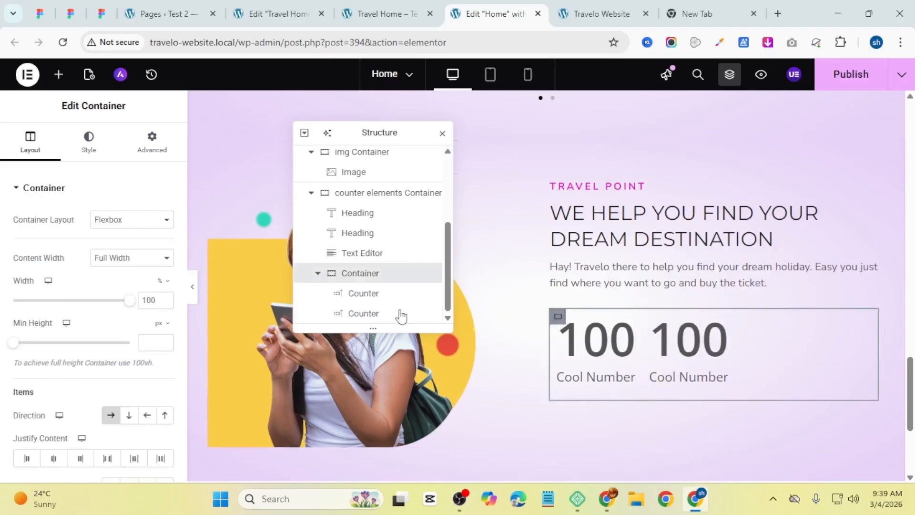
pyautogui.scroll(-3, 65, 265)
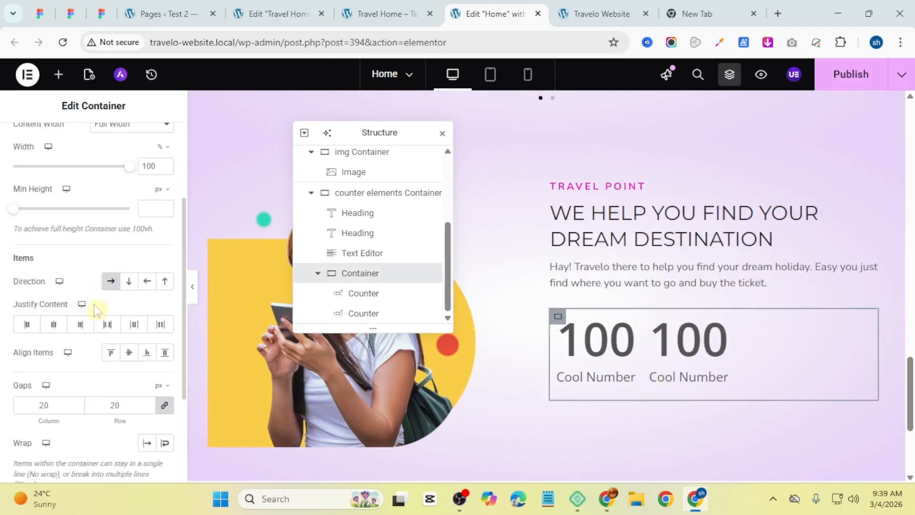
pyautogui.click(56, 327)
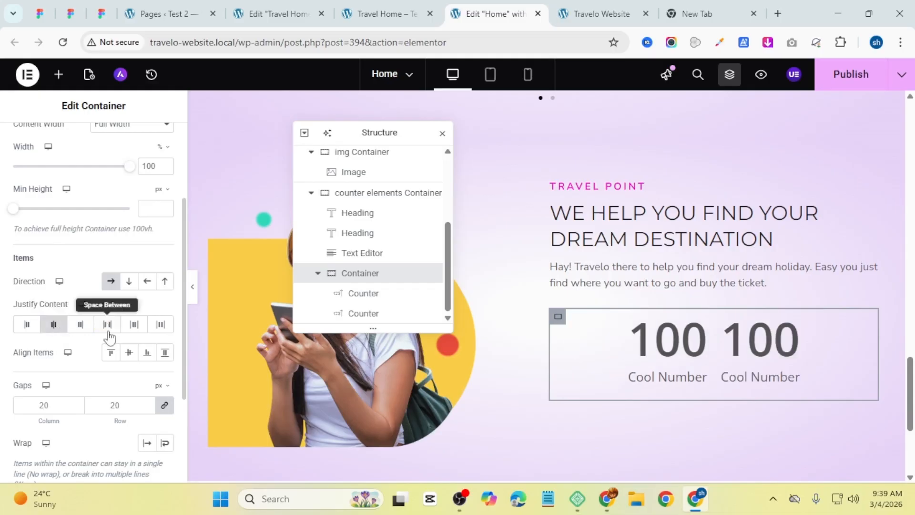
pyautogui.click(129, 357)
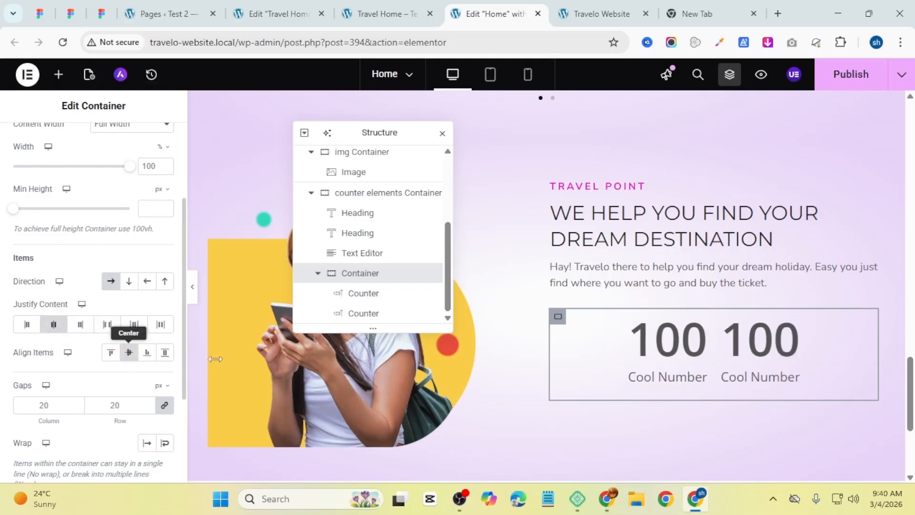
# Step: Set the first counter's ending number to 200, copied from the reference preview page
pyautogui.click(693, 353)
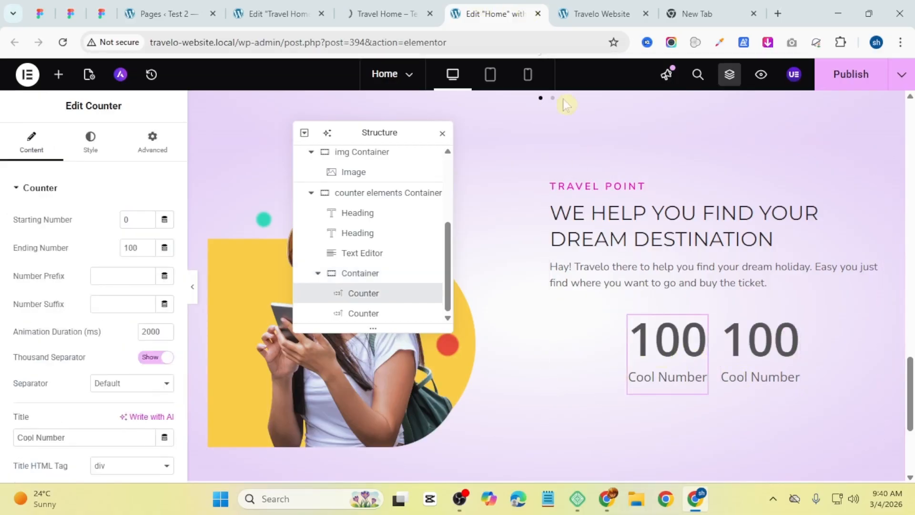
pyautogui.click(386, 14)
pyautogui.scroll(-5, 564, 341)
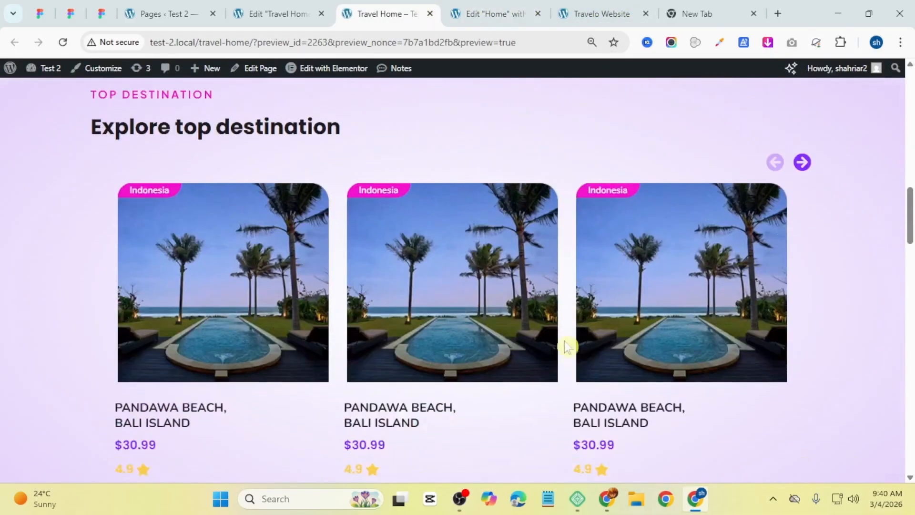
pyautogui.scroll(5, 564, 342)
pyautogui.doubleClick(577, 300)
pyautogui.hotkey('ctrl', 'c')
pyautogui.click(491, 13)
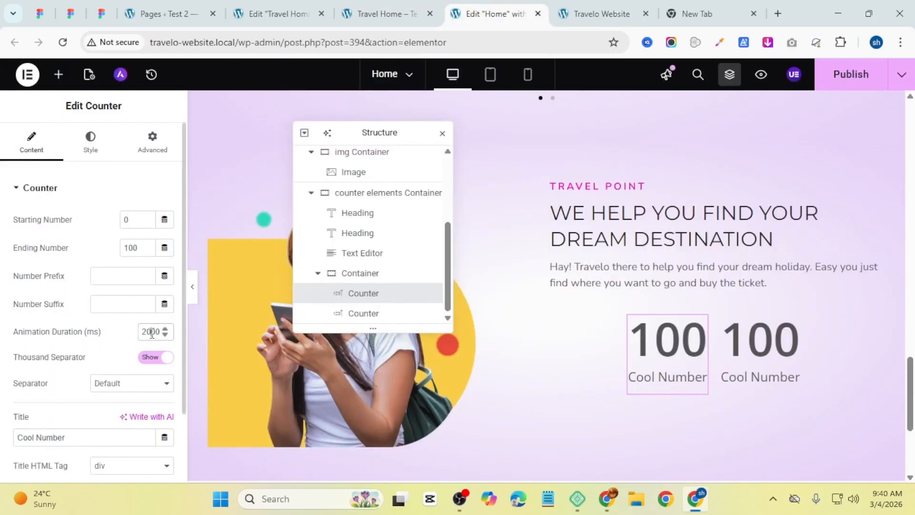
pyautogui.doubleClick(130, 248)
pyautogui.hotkey('ctrl', 'v')
# Step: Set the first counter's number suffix to +, leaving the prefix empty
pyautogui.click(131, 303)
pyautogui.write('+')
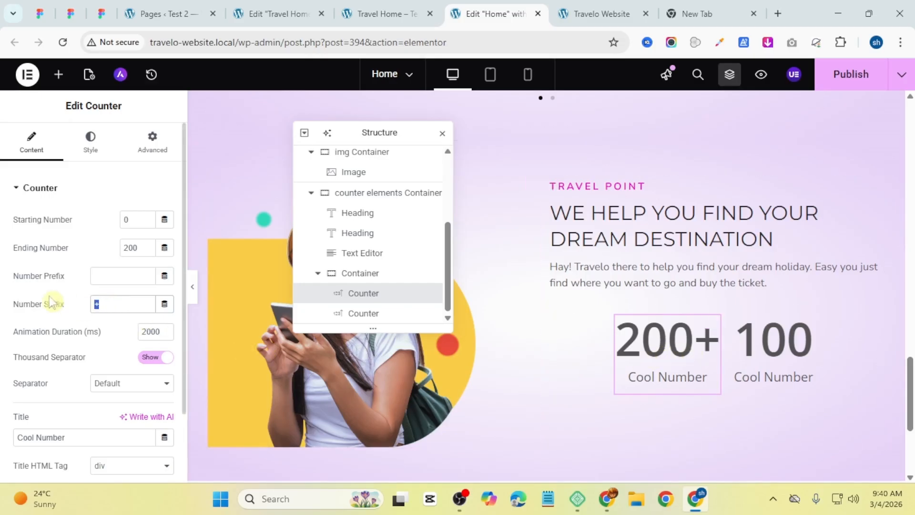
pyautogui.press('BackSpace')
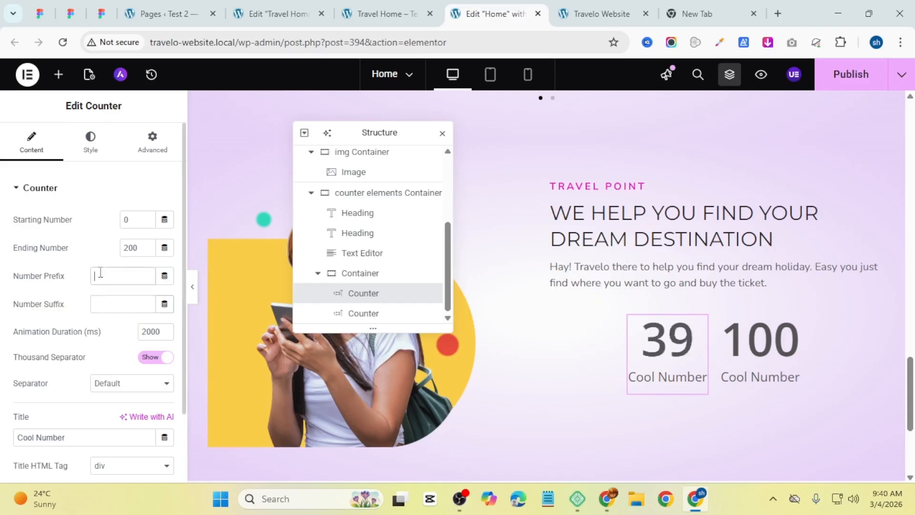
pyautogui.click(98, 282)
pyautogui.write('+')
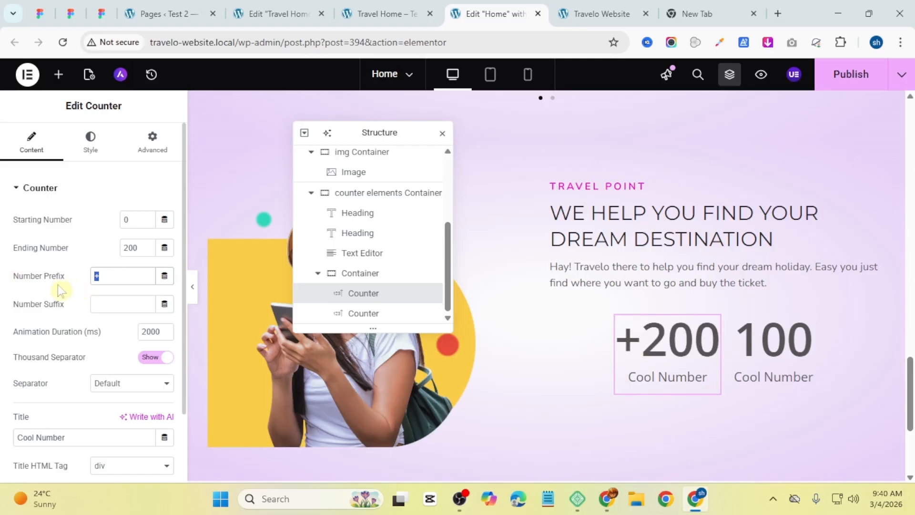
pyautogui.press('BackSpace')
pyautogui.click(105, 305)
pyautogui.write('+')
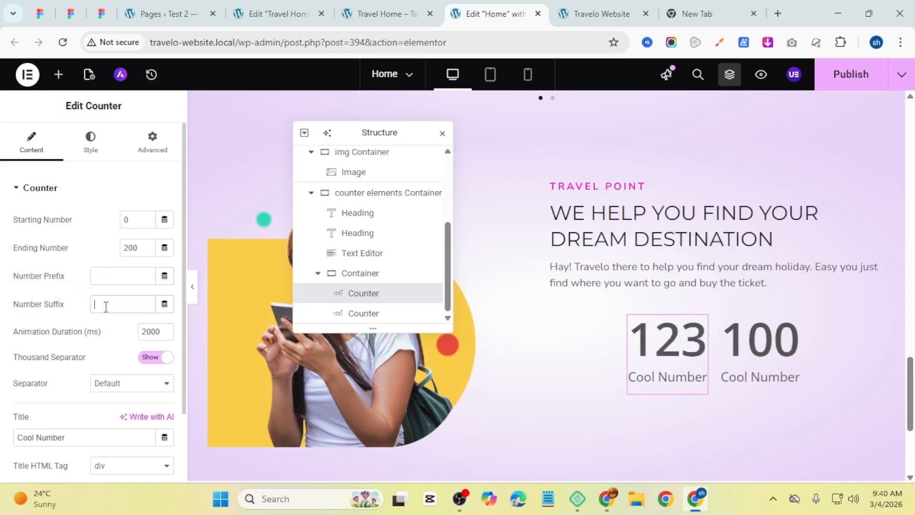
# Step: Set the first counter's title to Holiday Package, copied from the reference preview page
pyautogui.scroll(-2, 72, 336)
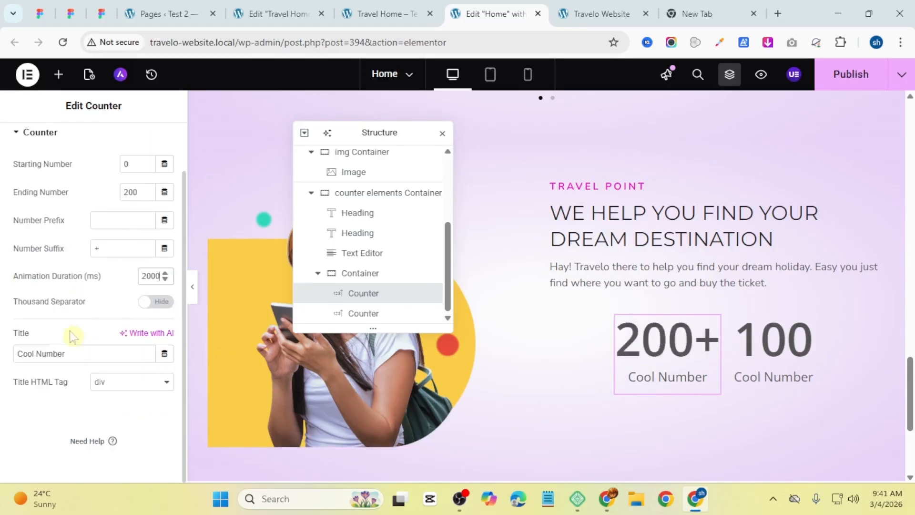
pyautogui.click(75, 354)
pyautogui.tripleClick(59, 353)
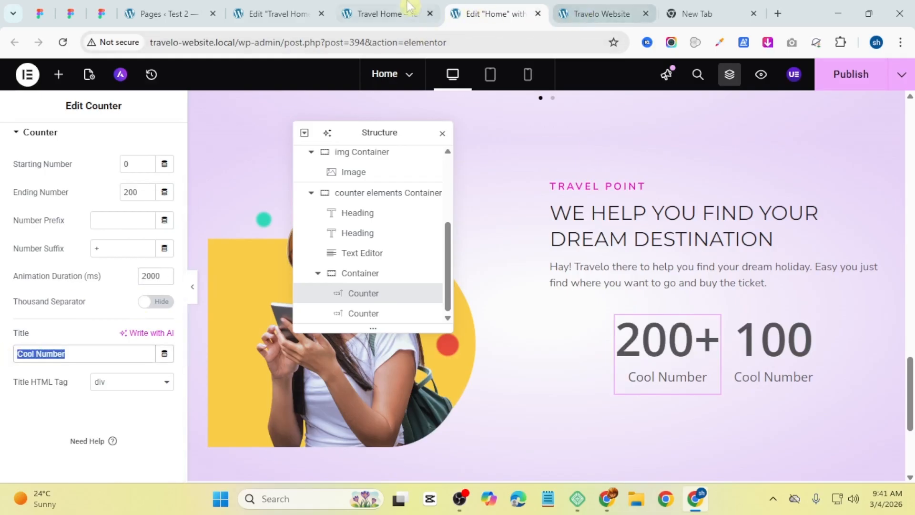
pyautogui.click(382, 14)
pyautogui.tripleClick(589, 325)
pyautogui.rightClick(589, 326)
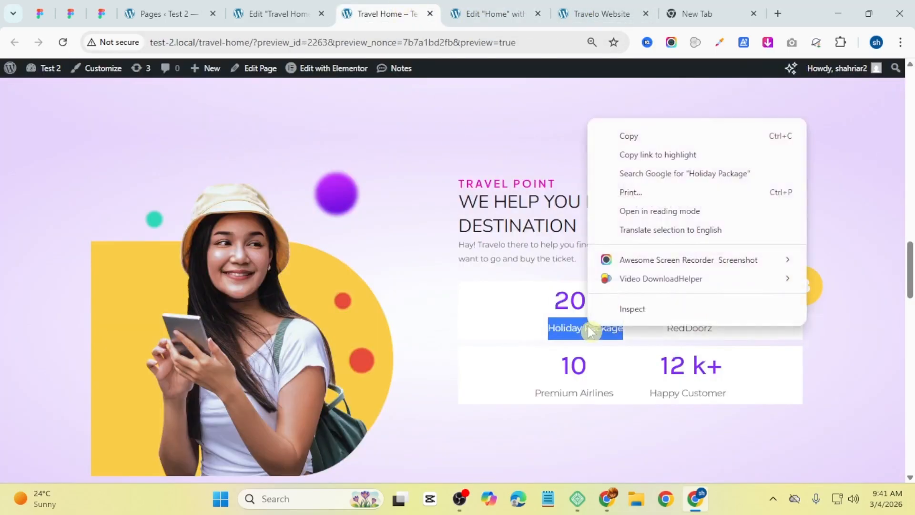
pyautogui.click(643, 136)
pyautogui.hotkey('ctrl', 'Tab')
pyautogui.hotkey('ctrl', 'v')
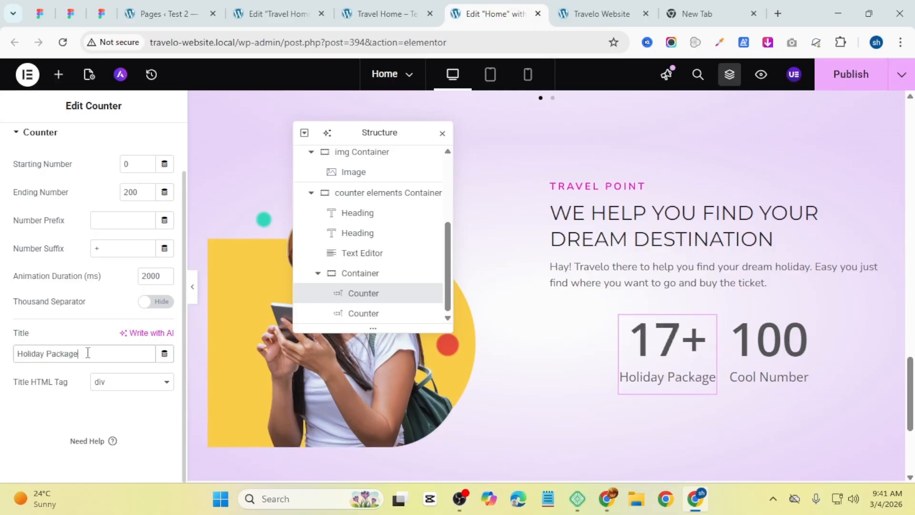
# Step: Set the first counter's title gap to 5 px and number gap to 10 px
pyautogui.click(376, 14)
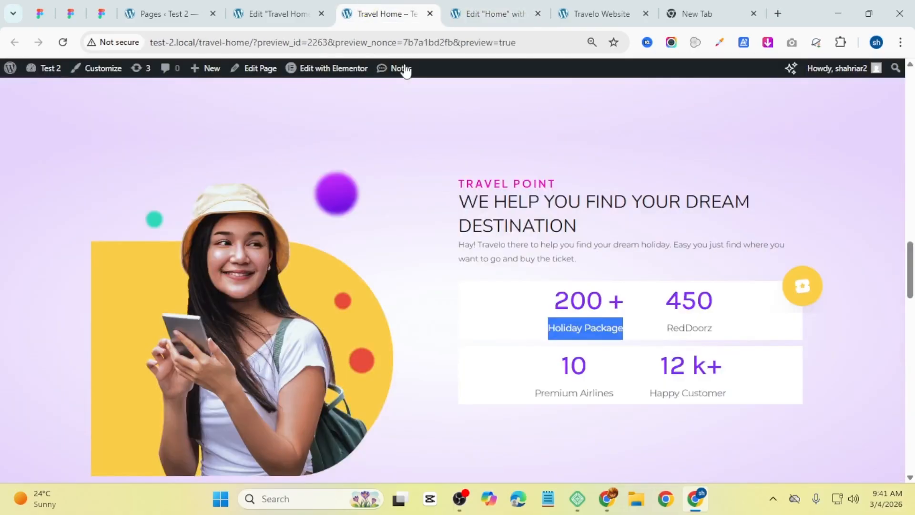
pyautogui.click(594, 300)
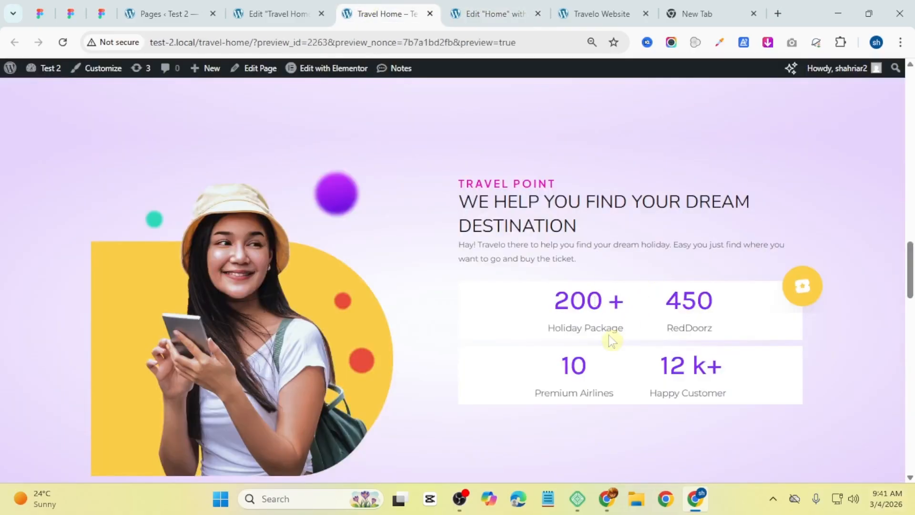
pyautogui.click(495, 14)
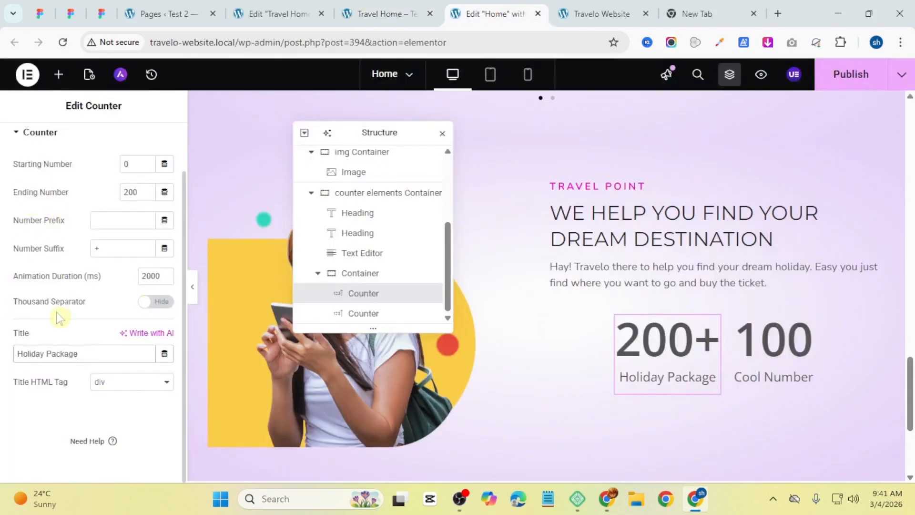
pyautogui.click(83, 154)
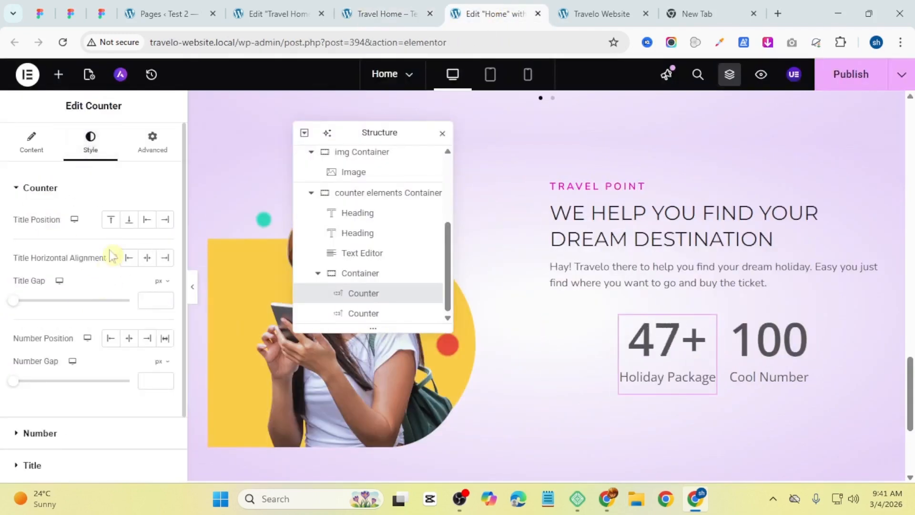
pyautogui.scroll(-2, 86, 272)
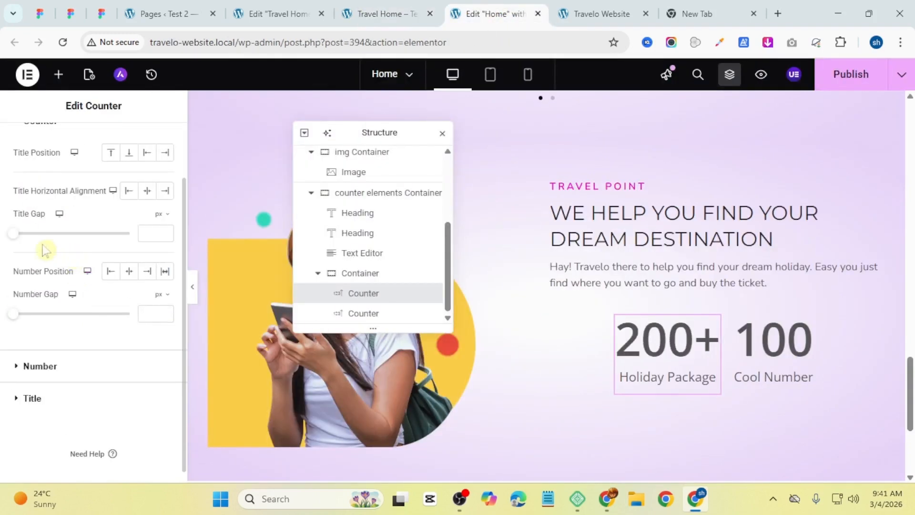
pyautogui.moveTo(16, 237); pyautogui.dragTo(20, 237)
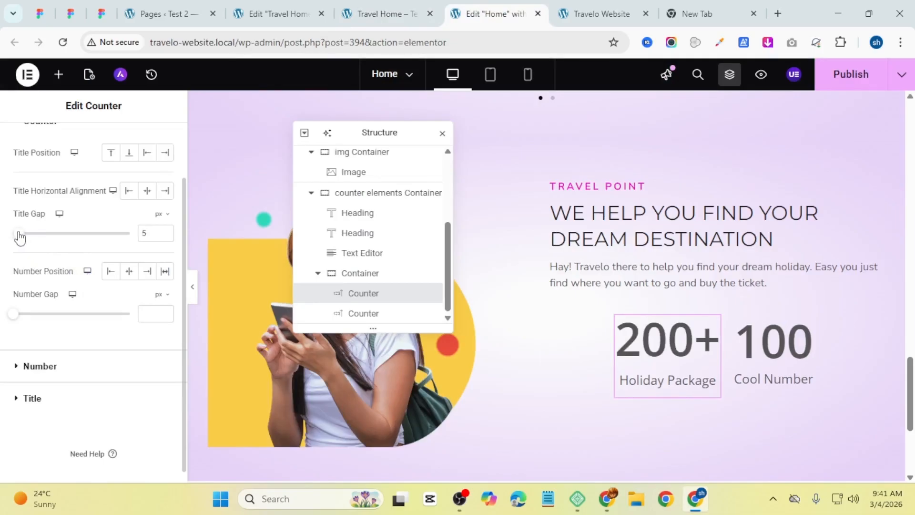
pyautogui.scroll(-1, 68, 307)
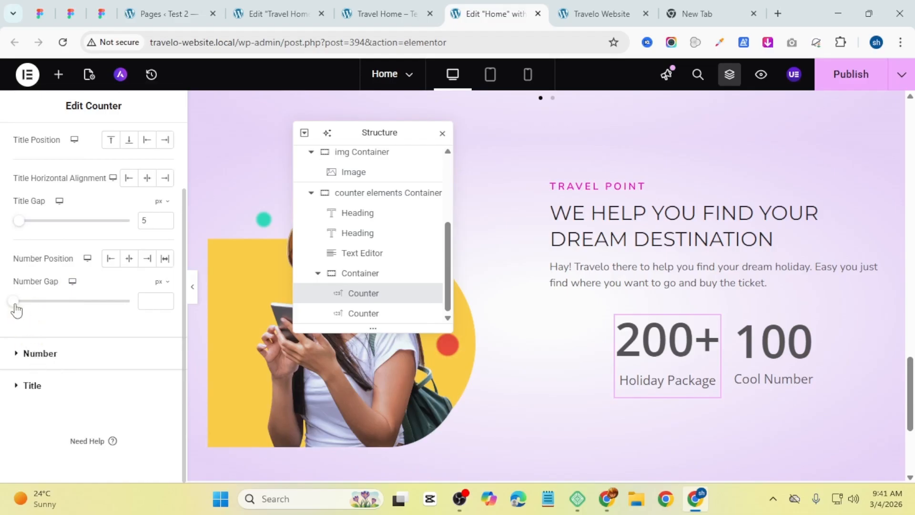
pyautogui.moveTo(15, 309); pyautogui.dragTo(27, 308)
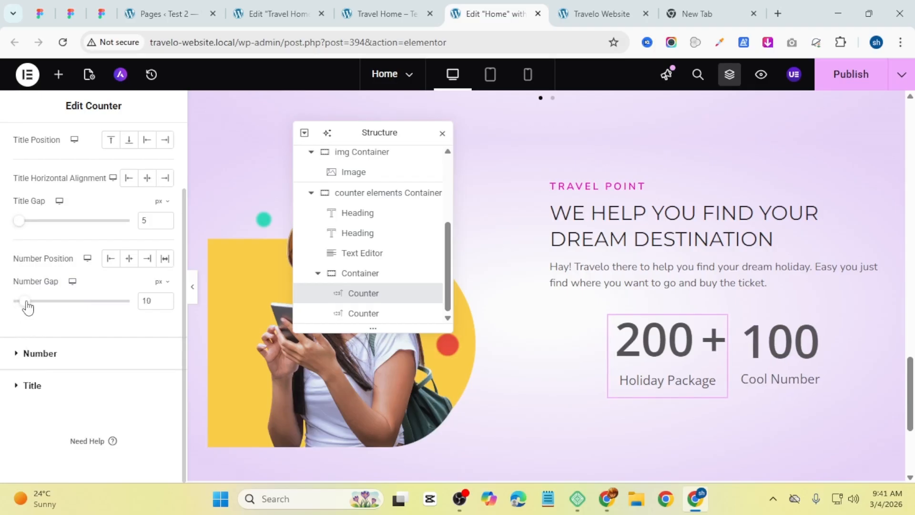
# Step: Set the first counter's number color to #872BFF, copied from the reference Travel Home editor
pyautogui.click(57, 364)
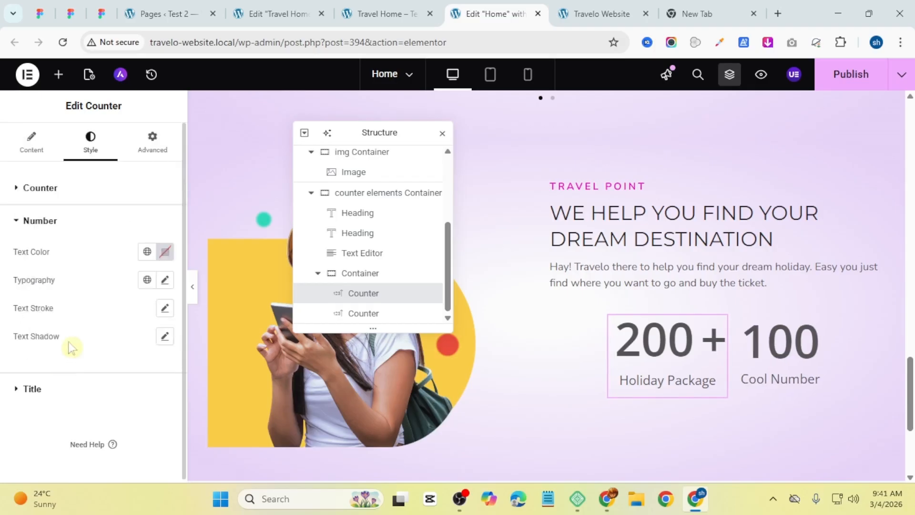
pyautogui.click(164, 253)
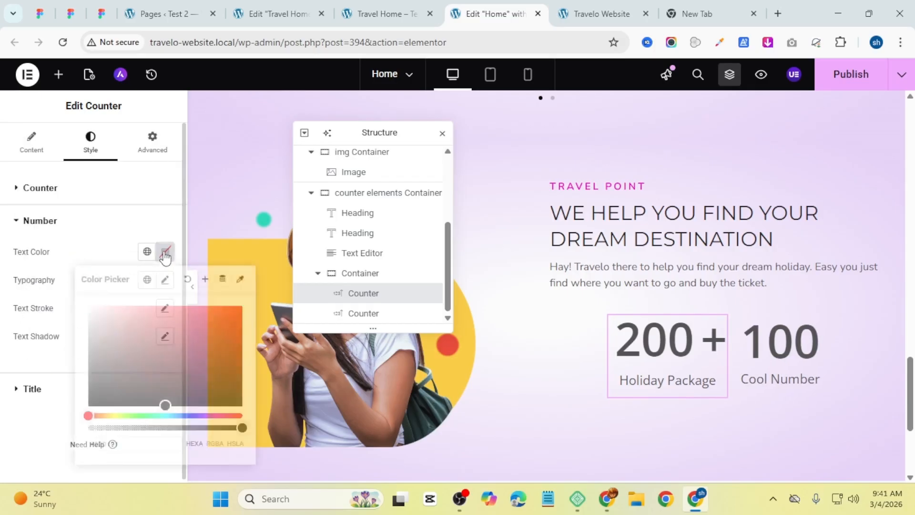
pyautogui.click(405, 13)
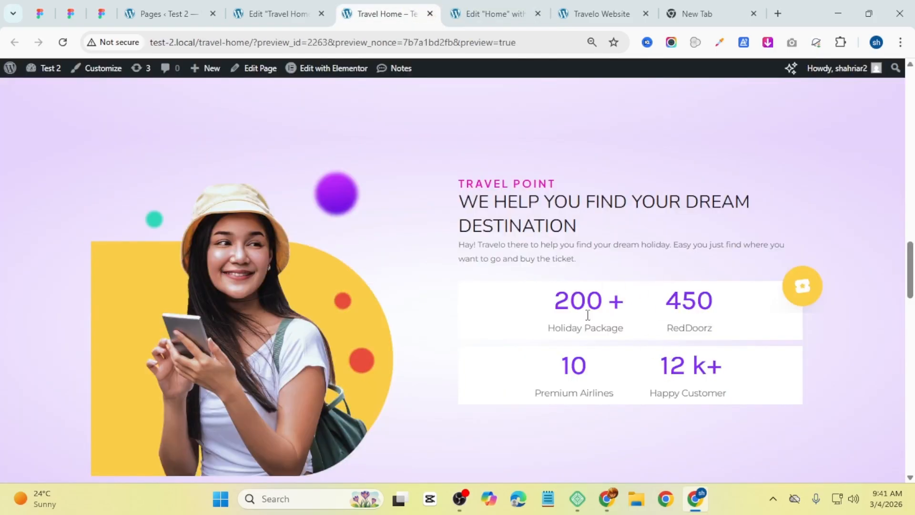
pyautogui.click(292, 9)
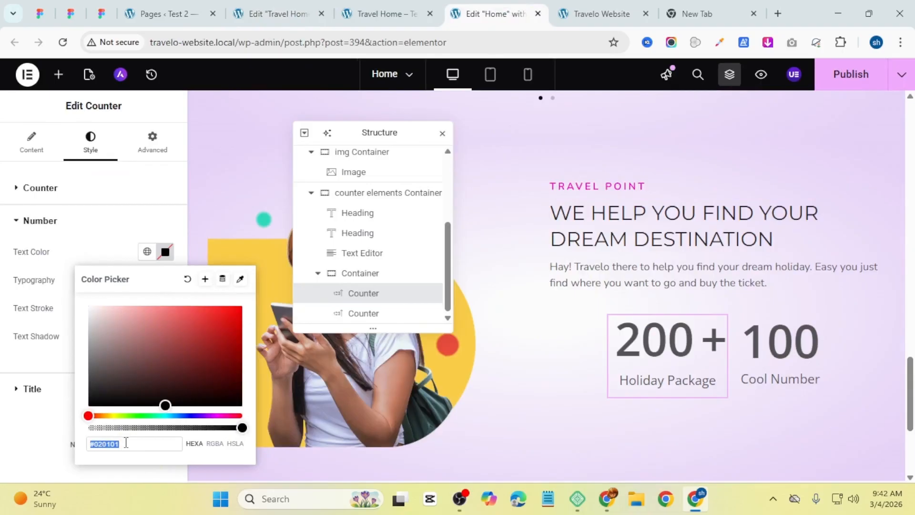
pyautogui.hotkey('ctrl', 'v')
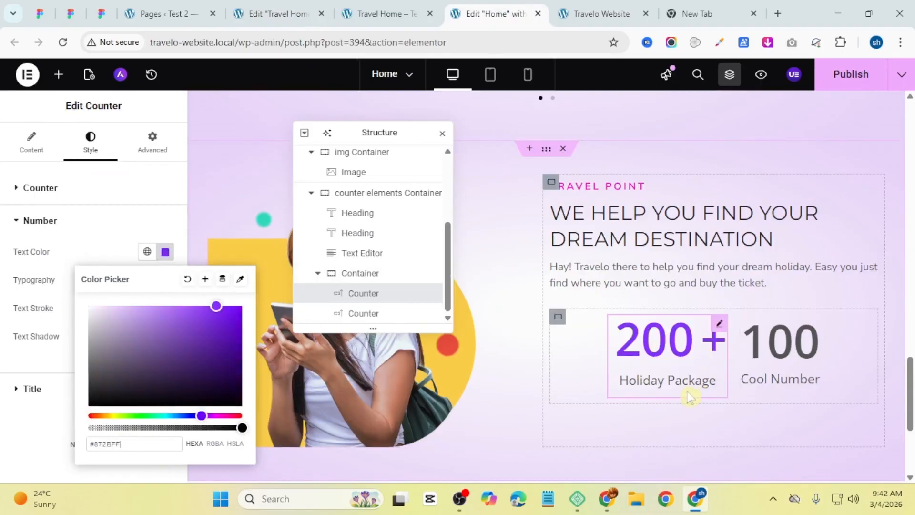
# Step: Apply the Primary global font to the first counter's number typography
pyautogui.tripleClick(71, 244)
pyautogui.click(148, 283)
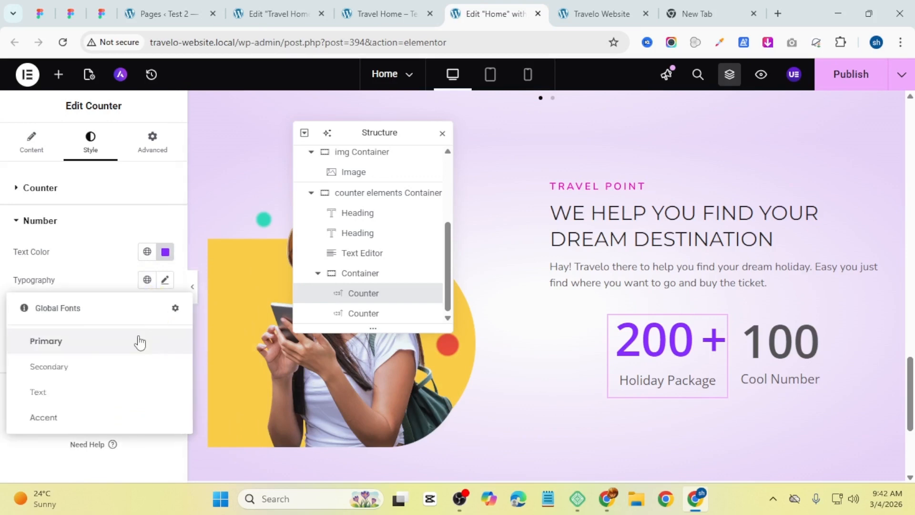
pyautogui.click(139, 341)
pyautogui.click(147, 279)
pyautogui.click(143, 385)
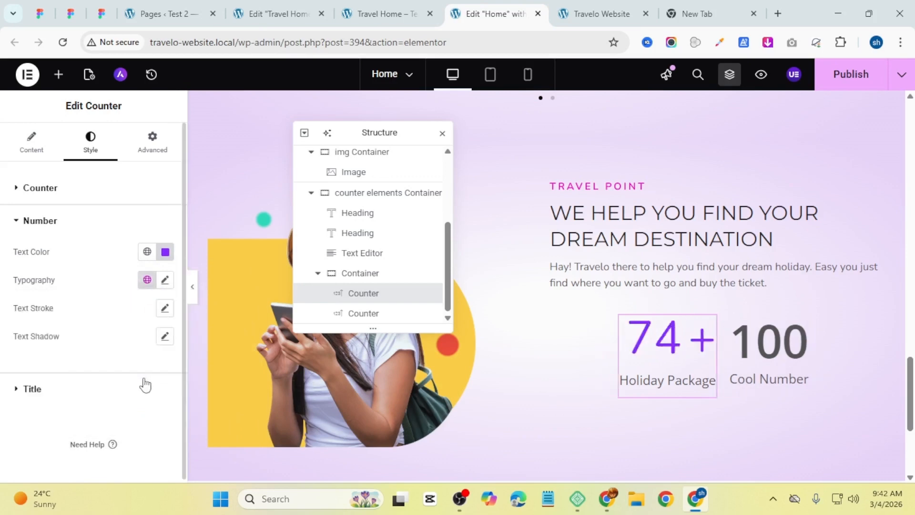
# Step: Set the first counter's number typography weight to 600 (Semi Bold)
pyautogui.click(165, 280)
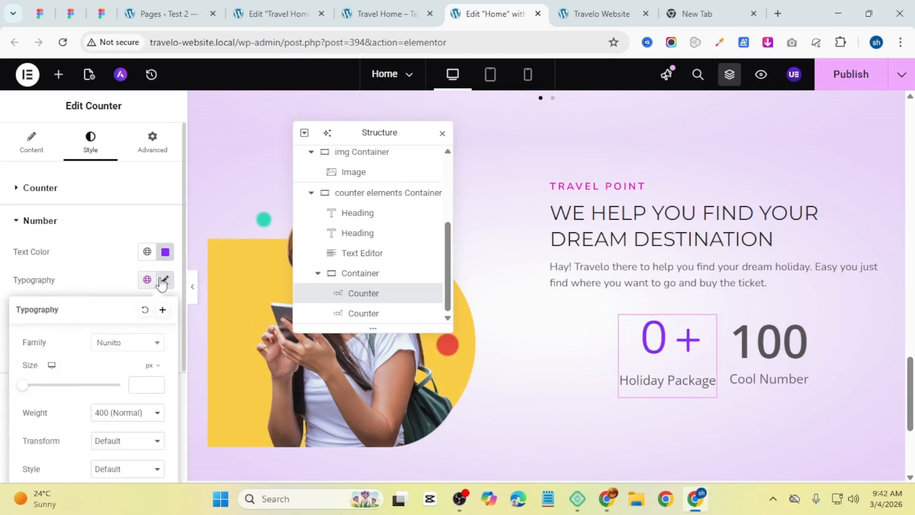
pyautogui.click(135, 412)
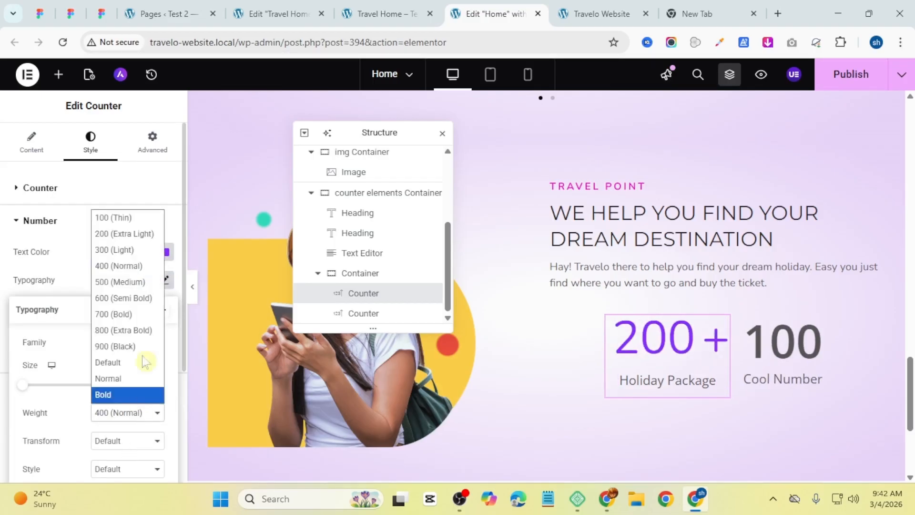
pyautogui.click(139, 298)
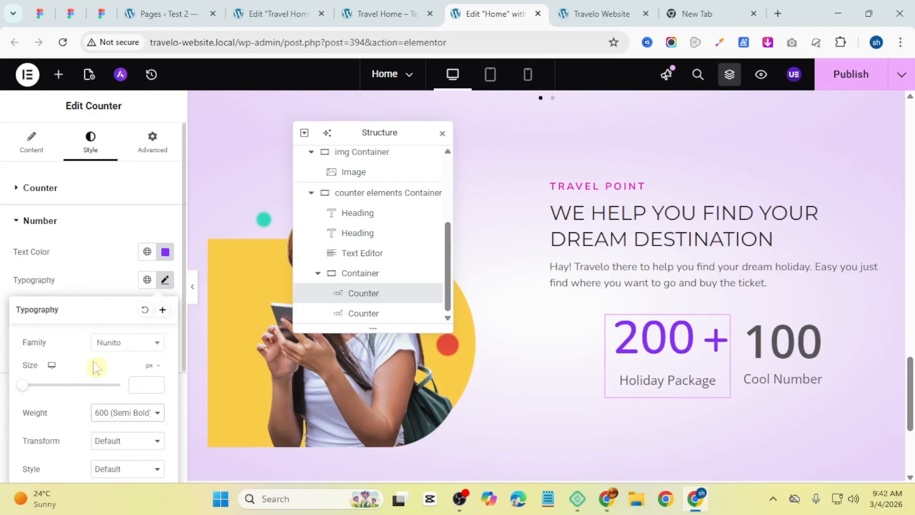
pyautogui.click(79, 285)
# Step: Apply the Text global font to the first counter's title typography
pyautogui.click(75, 392)
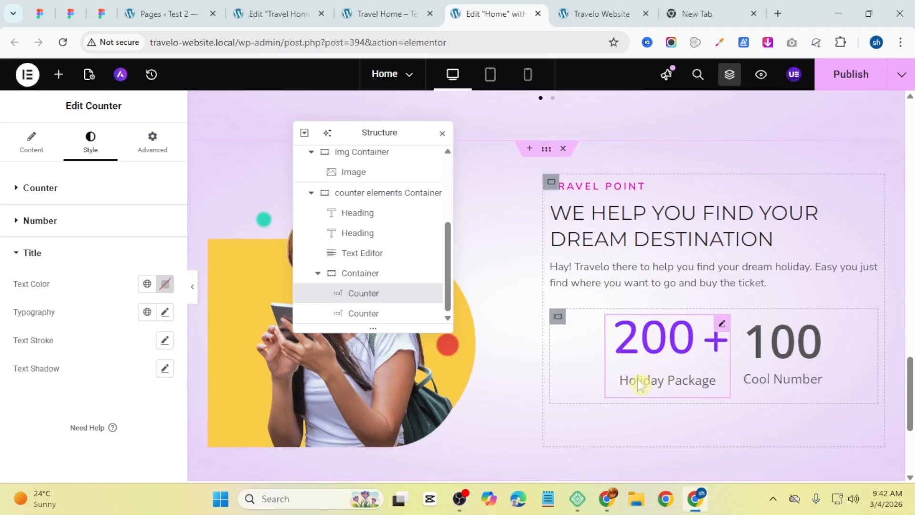
pyautogui.click(147, 312)
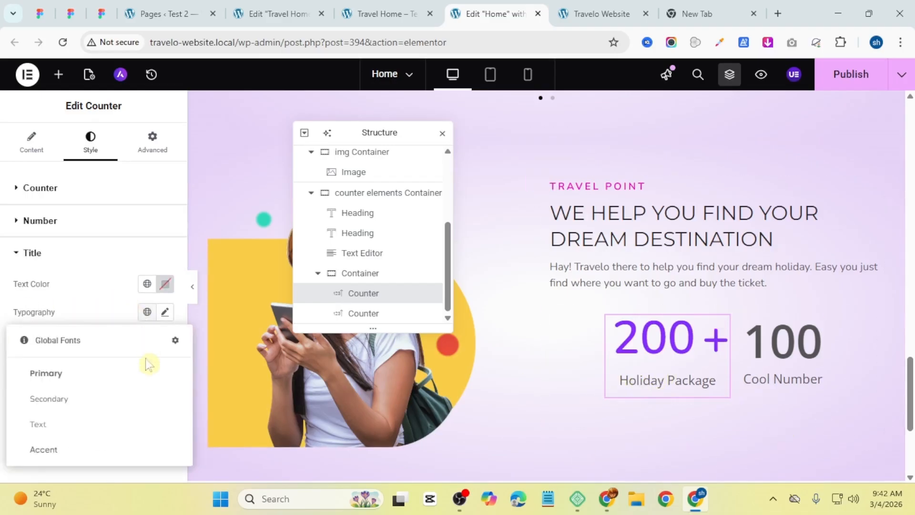
pyautogui.click(116, 422)
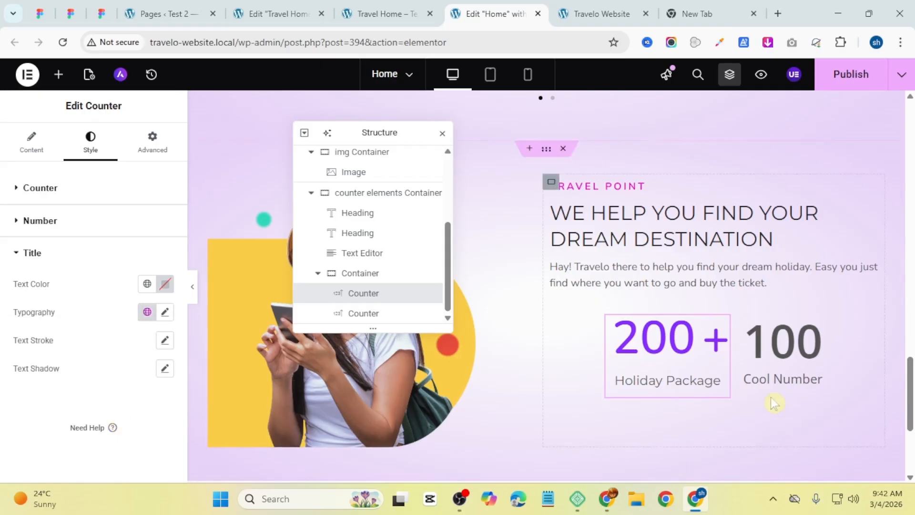
# Step: Copy the first counter and paste its style onto the second counter
pyautogui.rightClick(684, 368)
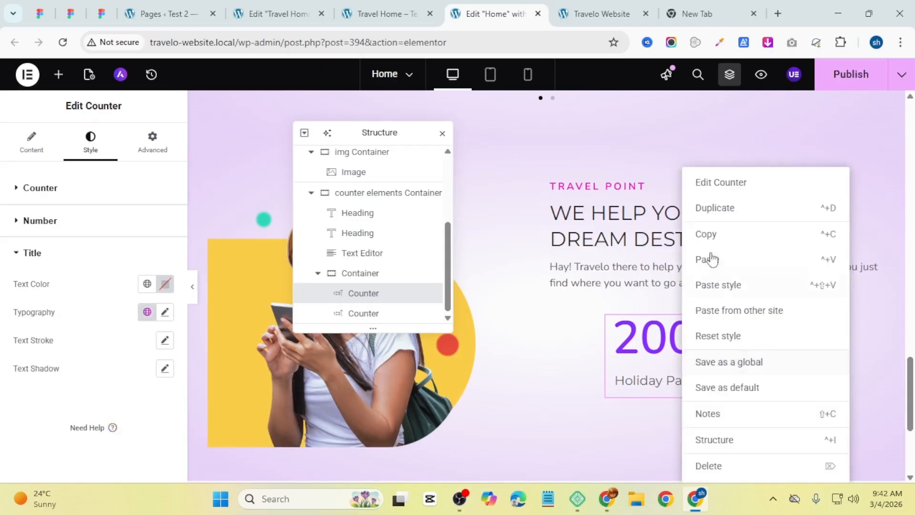
pyautogui.click(710, 236)
pyautogui.rightClick(794, 357)
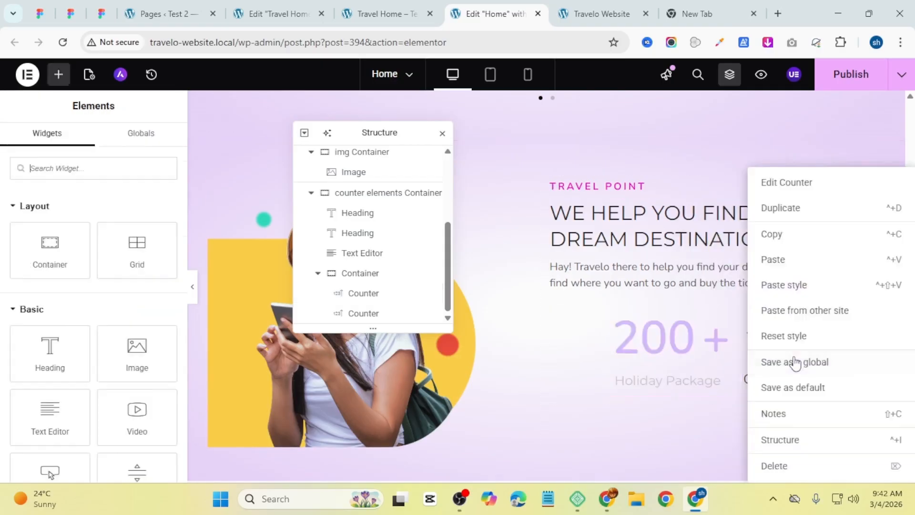
pyautogui.click(782, 287)
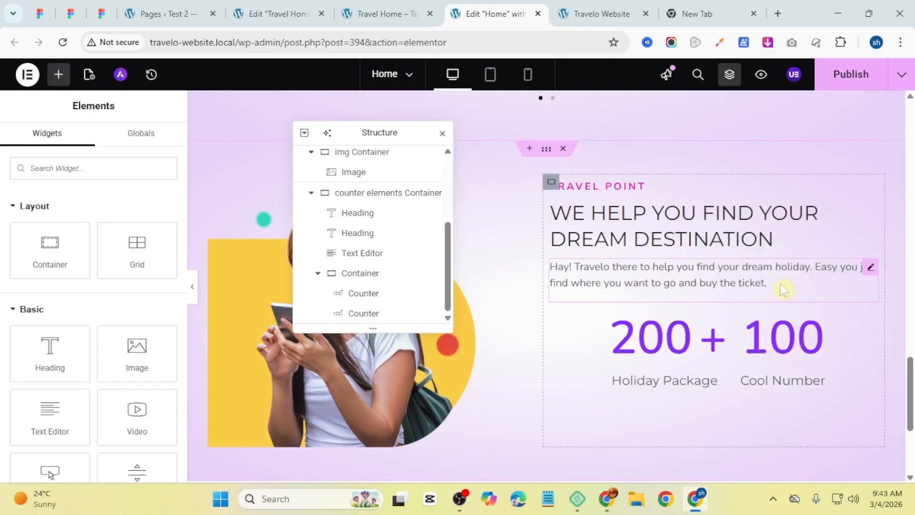
# Step: Set the second counter's ending number to 450, copied from the reference preview page
pyautogui.click(381, 14)
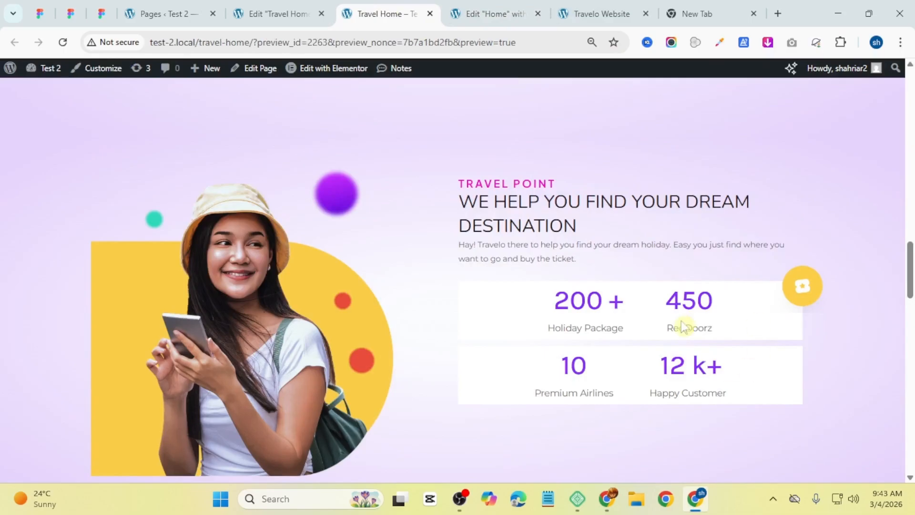
pyautogui.doubleClick(679, 301)
pyautogui.rightClick(679, 301)
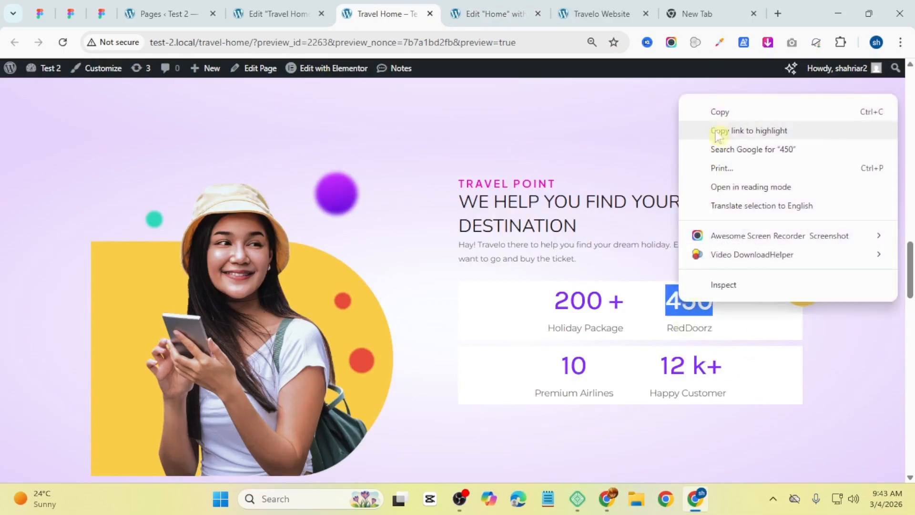
pyautogui.click(718, 127)
pyautogui.rightClick(688, 284)
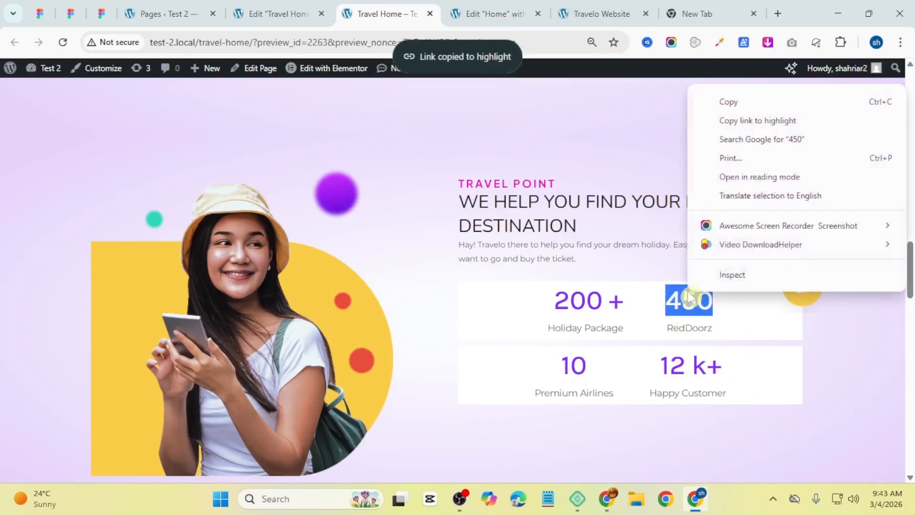
pyautogui.click(720, 97)
pyautogui.click(505, 9)
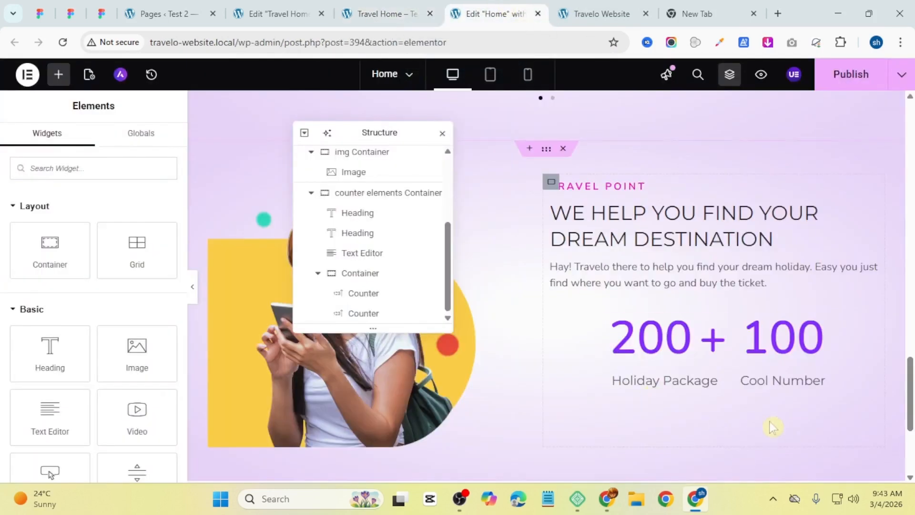
pyautogui.click(808, 350)
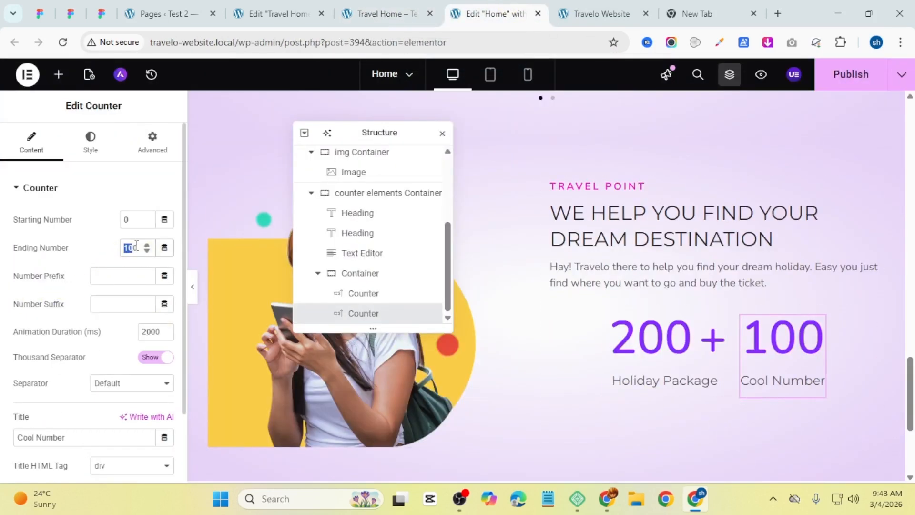
pyautogui.hotkey('ctrl', 'v')
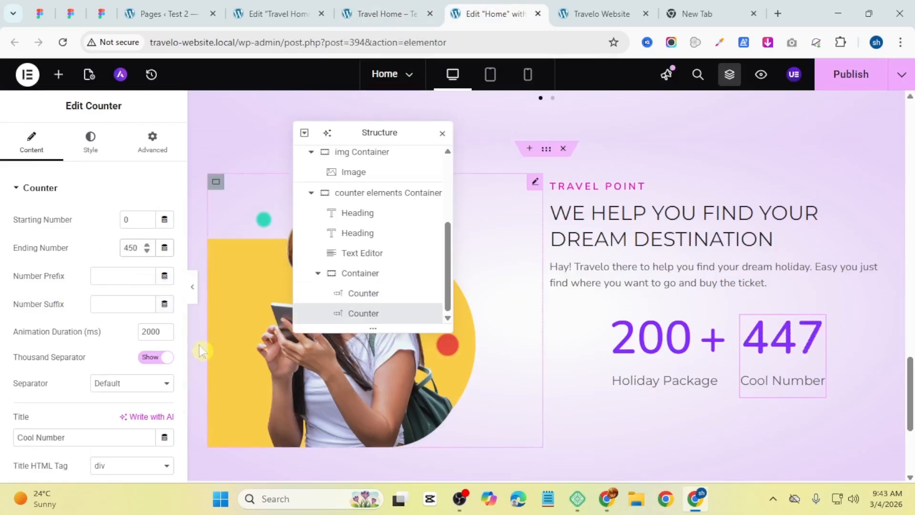
# Step: Hide the second counter's thousand separator and clear its animation duration
pyautogui.click(160, 347)
pyautogui.doubleClick(154, 330)
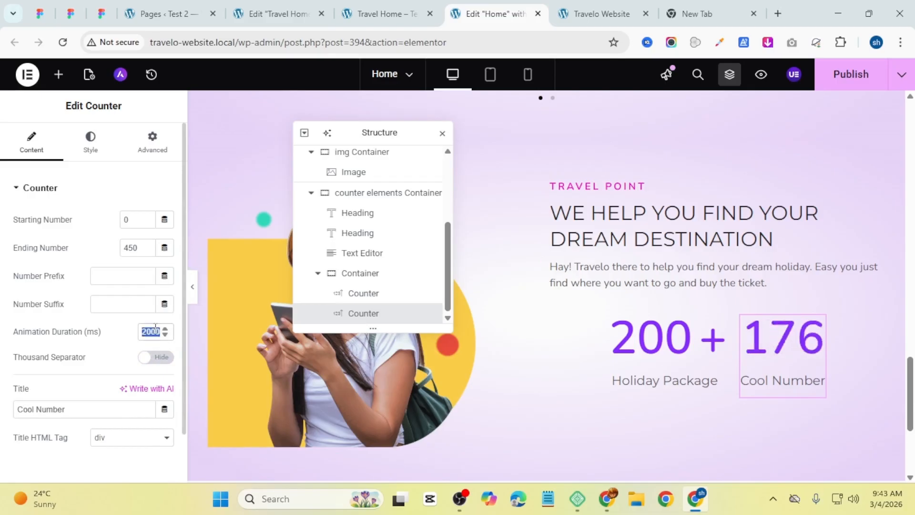
pyautogui.press('BackSpace')
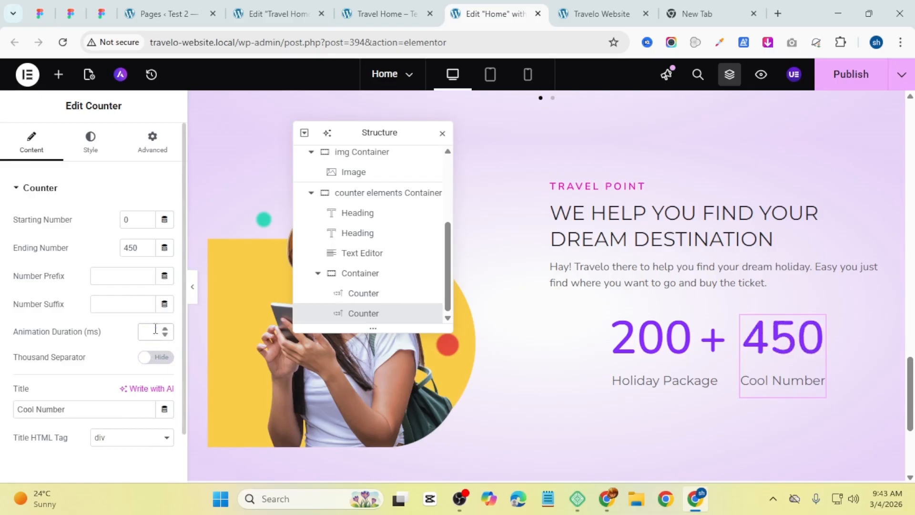
pyautogui.scroll(-2, 98, 322)
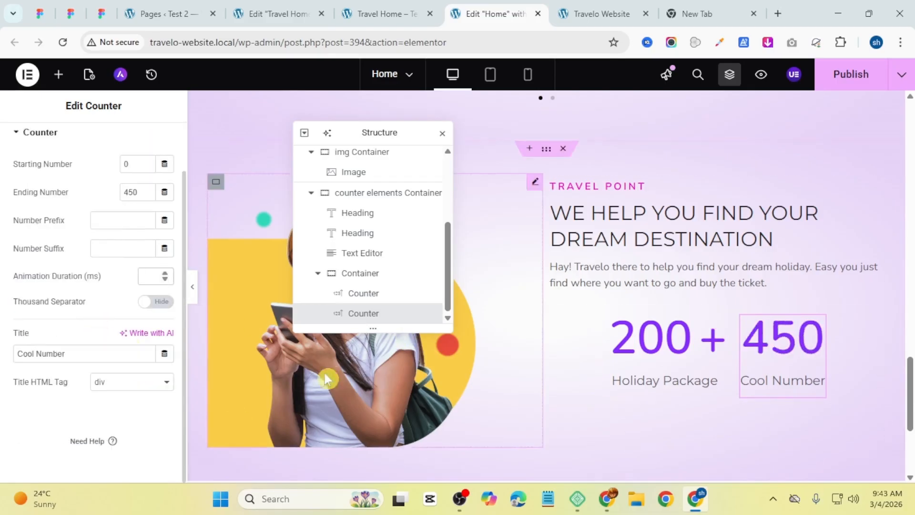
# Step: Set the second counter's title to RedDoorz, copied from the reference preview page
pyautogui.click(402, 8)
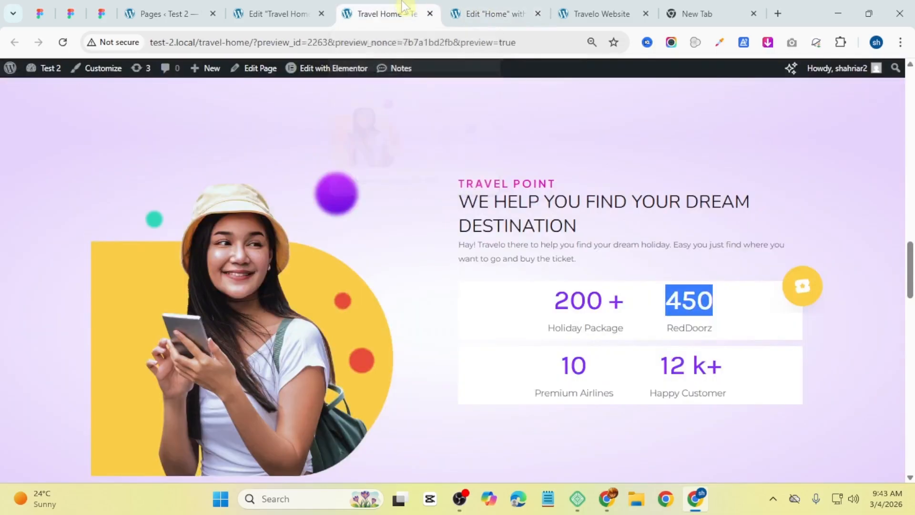
pyautogui.doubleClick(679, 328)
pyautogui.rightClick(680, 331)
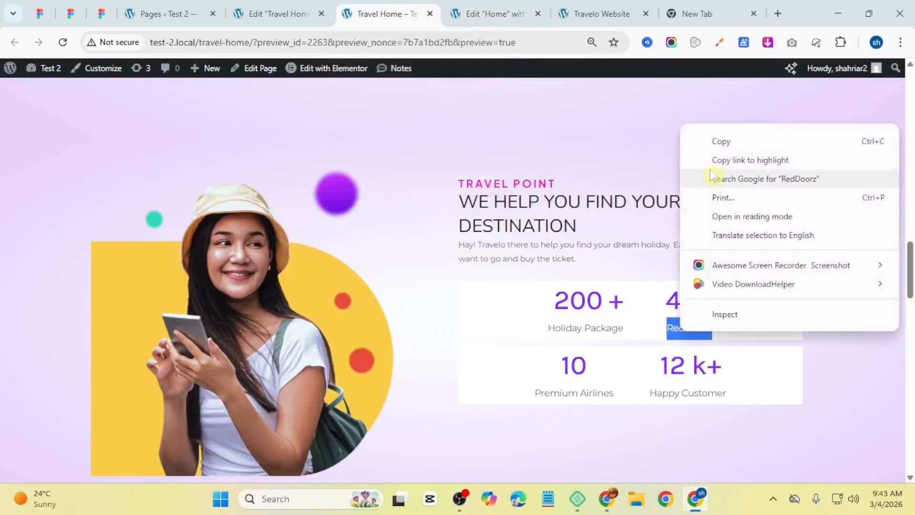
pyautogui.click(710, 142)
pyautogui.click(496, 13)
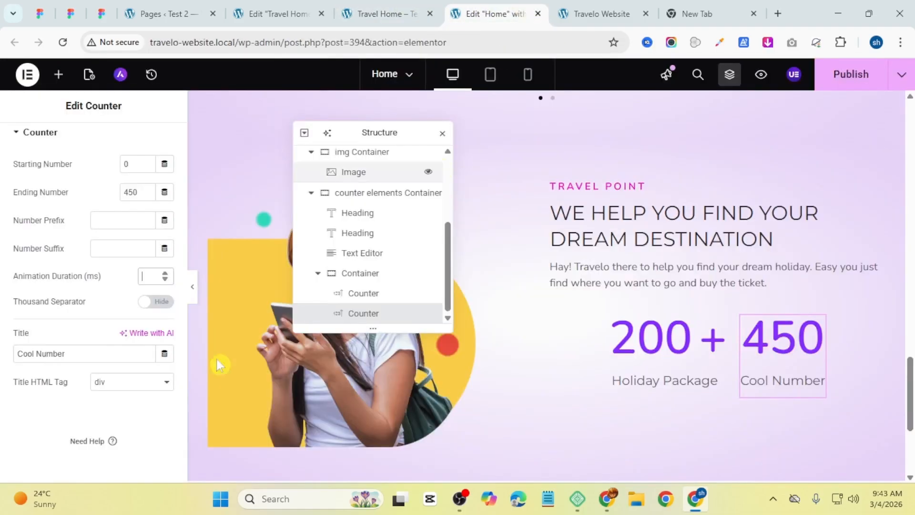
pyautogui.tripleClick(96, 360)
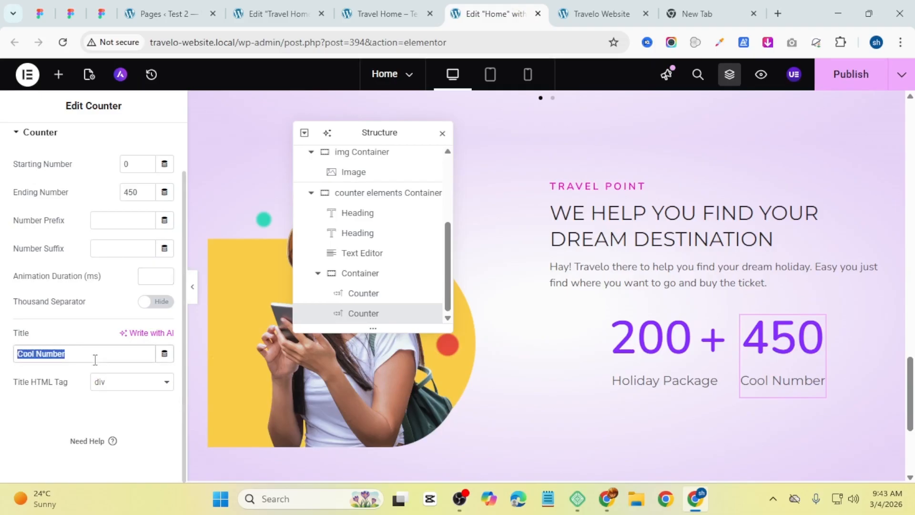
pyautogui.hotkey('ctrl', 'v')
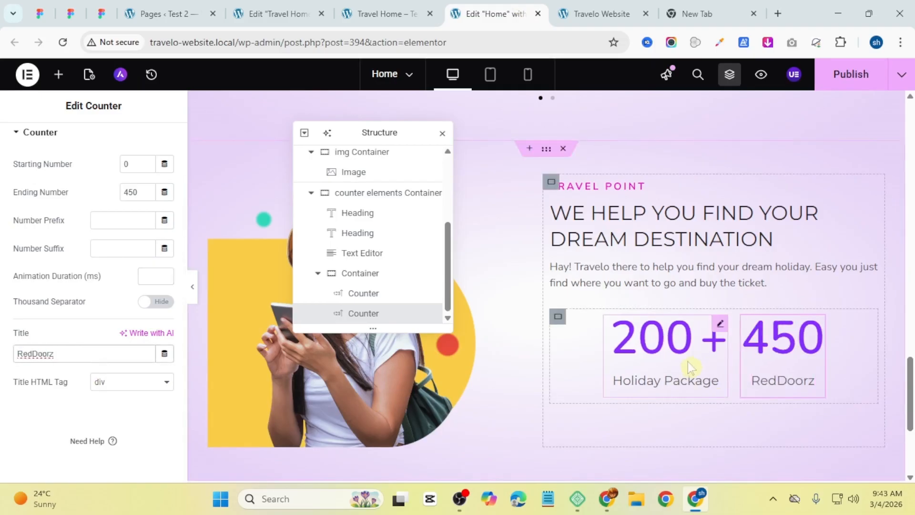
# Step: Duplicate the counter row container to create a second row of counters, then preview with the panel hidden
pyautogui.rightClick(556, 318)
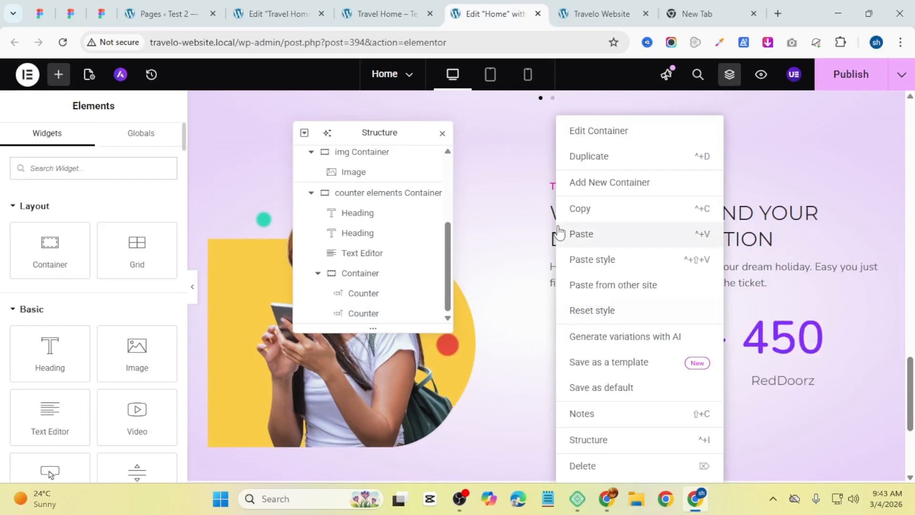
pyautogui.click(616, 163)
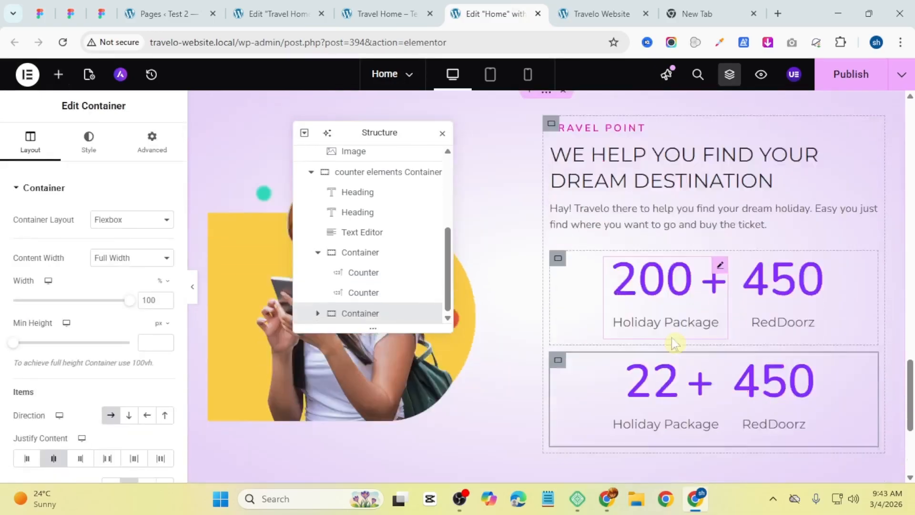
pyautogui.scroll(-3, 671, 337)
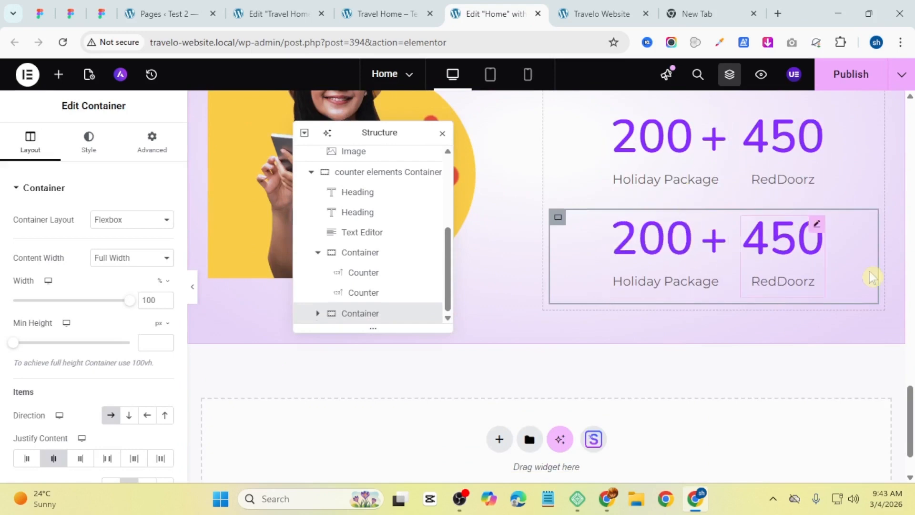
pyautogui.scroll(3, 748, 260)
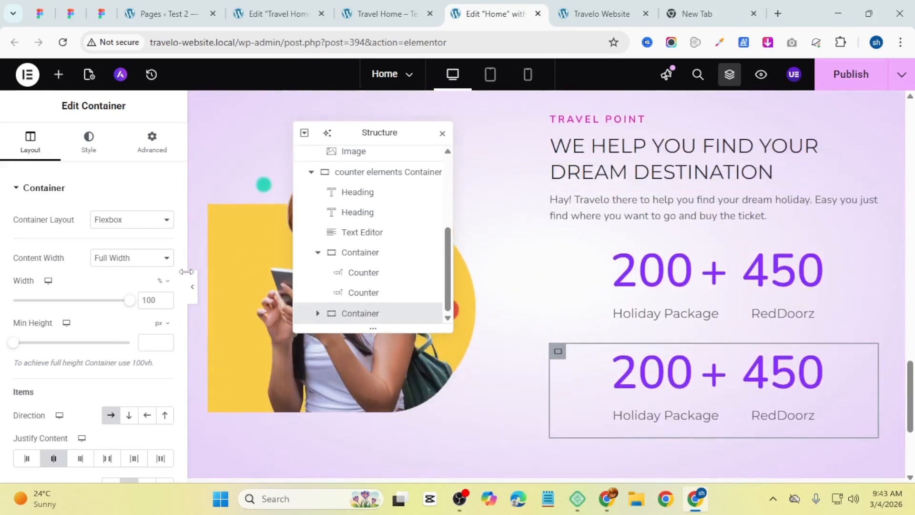
pyautogui.click(193, 296)
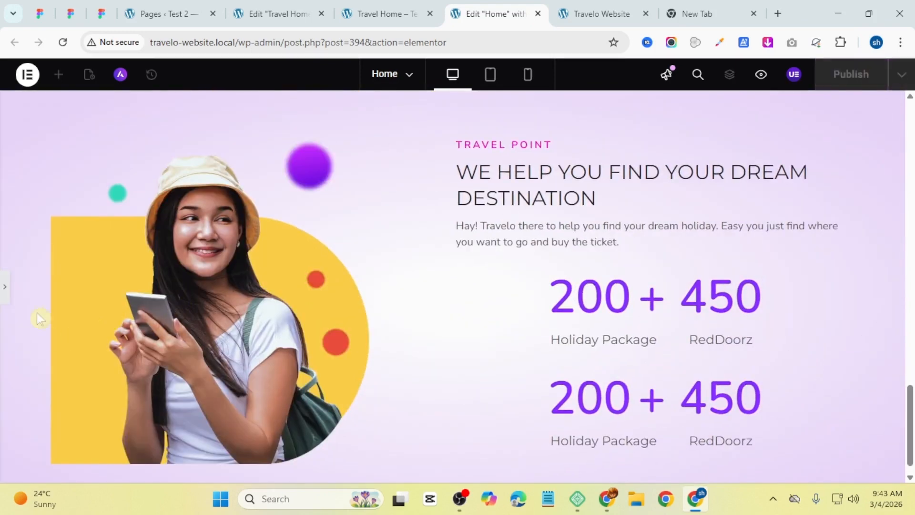
# Step: Give the first counter row container a classic white background colour #FFFFFF
pyautogui.click(4, 300)
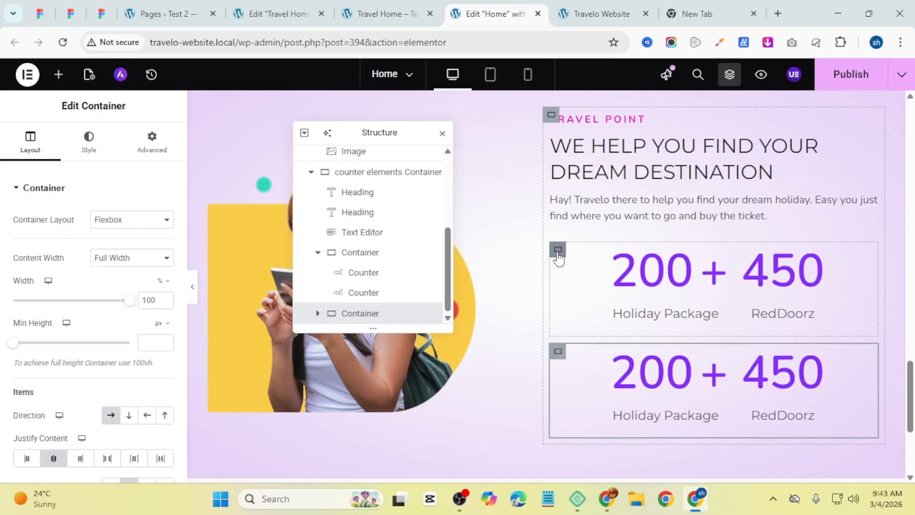
pyautogui.click(558, 250)
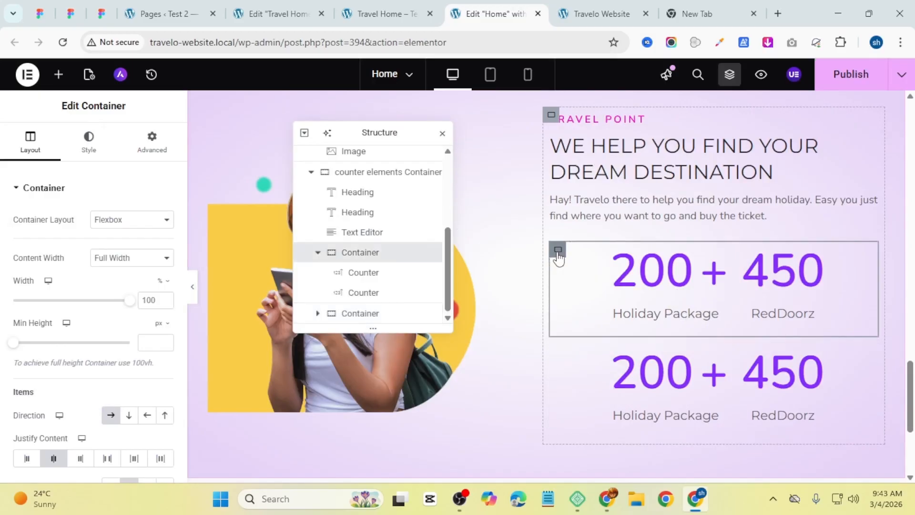
pyautogui.click(90, 146)
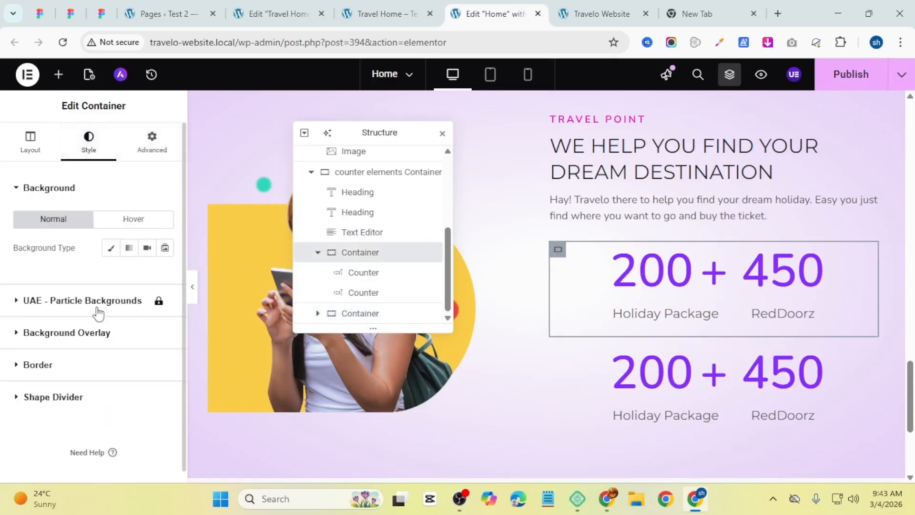
pyautogui.click(110, 248)
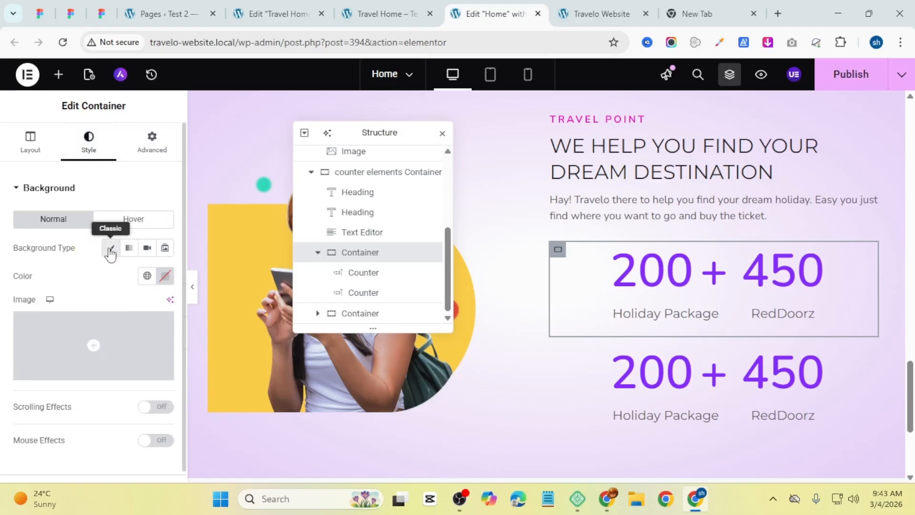
pyautogui.click(164, 275)
pyautogui.write('#FFFFFF')
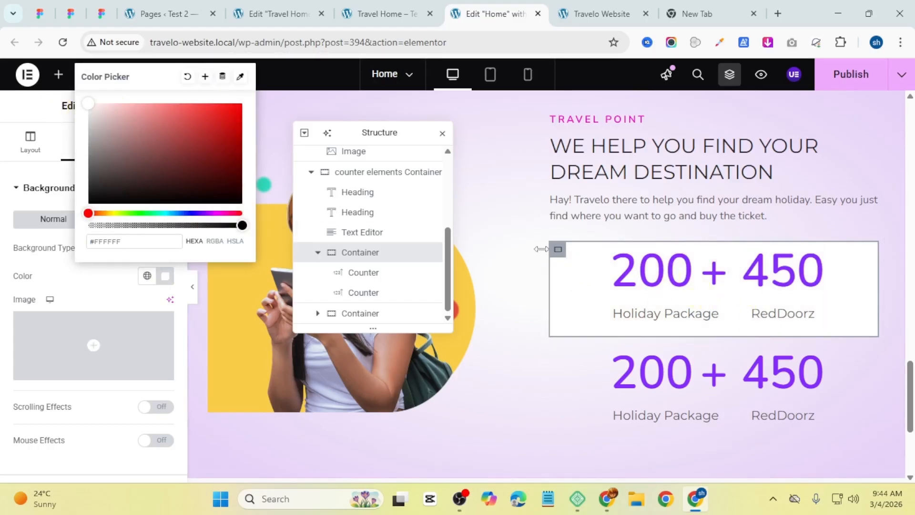
# Step: Copy the first counter row container and paste its style onto the second counter row container
pyautogui.rightClick(557, 250)
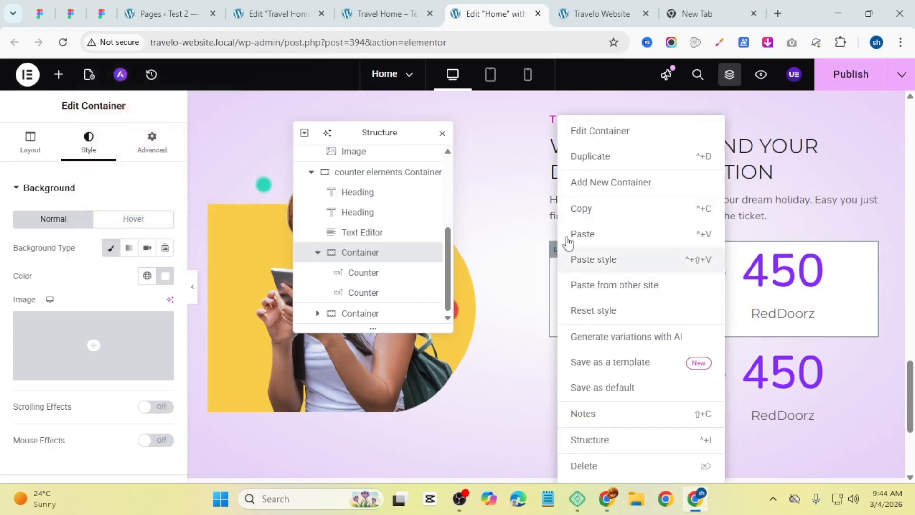
pyautogui.click(582, 208)
pyautogui.rightClick(558, 352)
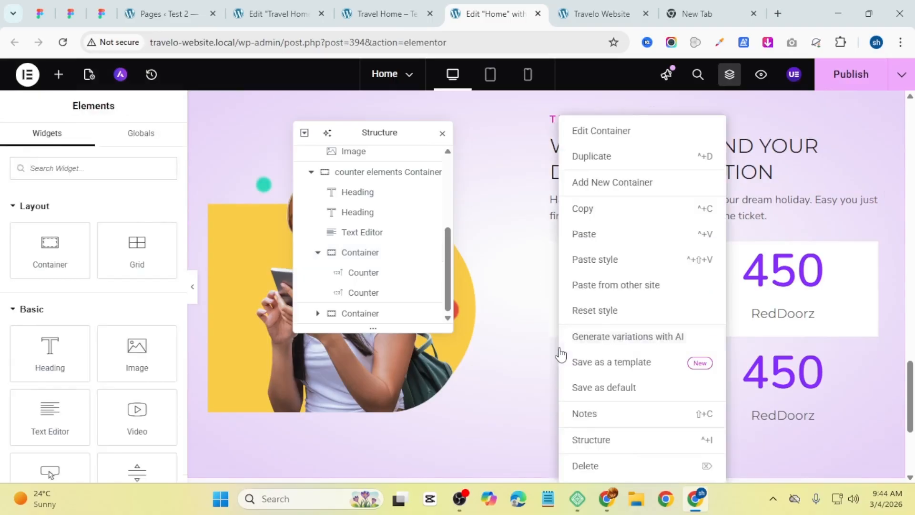
pyautogui.click(580, 266)
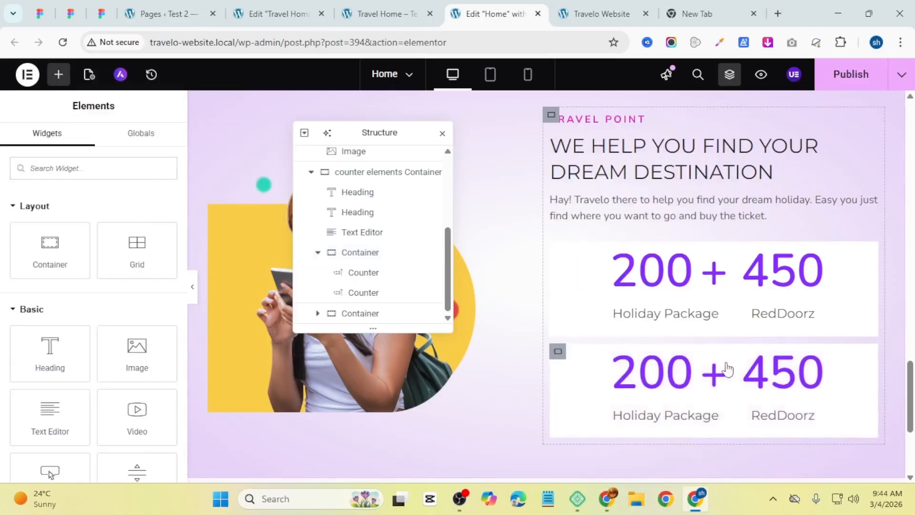
# Step: Compare with the reference page, then add an Image widget below the counter rows and upload the yellow ticket icon
pyautogui.click(404, 7)
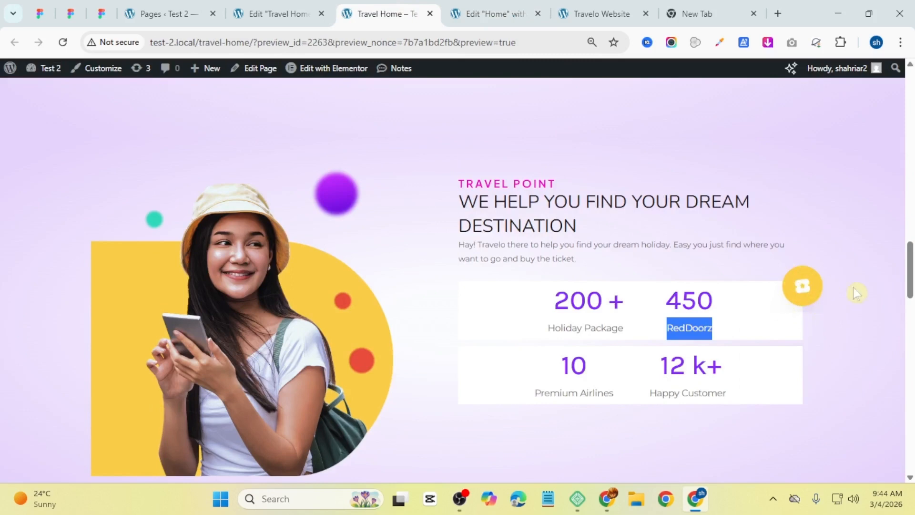
pyautogui.click(497, 13)
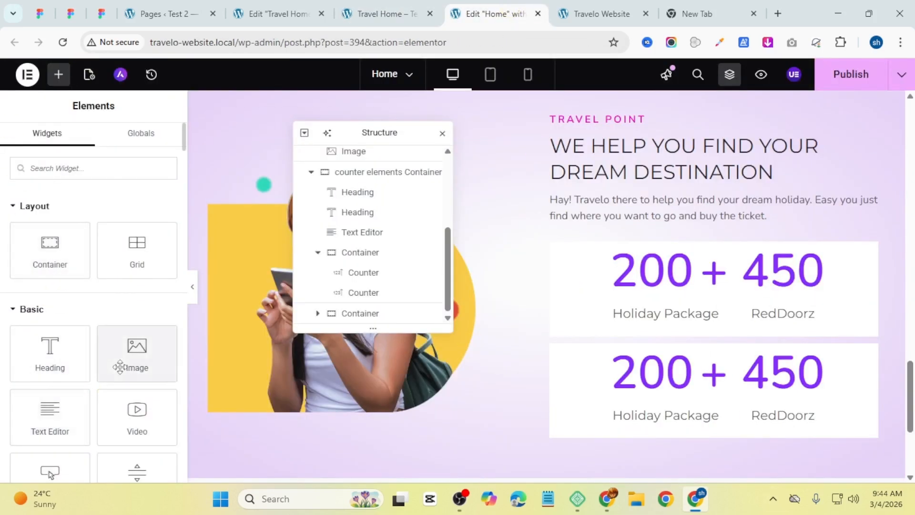
pyautogui.moveTo(135, 355); pyautogui.dragTo(702, 435)
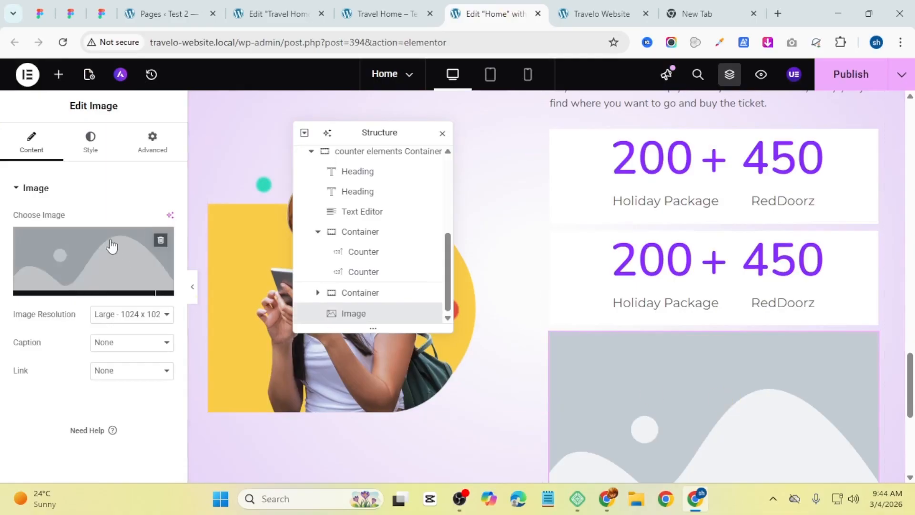
pyautogui.click(101, 253)
pyautogui.scroll(-5, 428, 286)
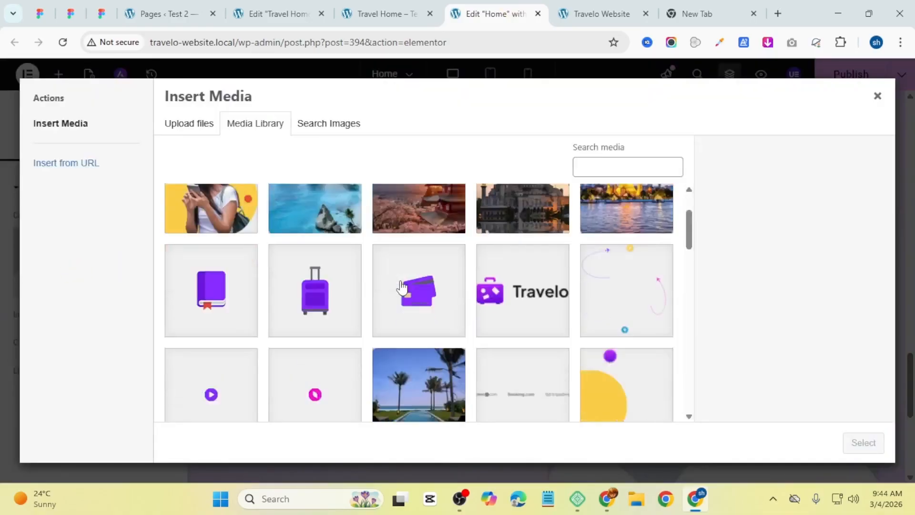
pyautogui.scroll(2, 452, 273)
pyautogui.scroll(4, 453, 273)
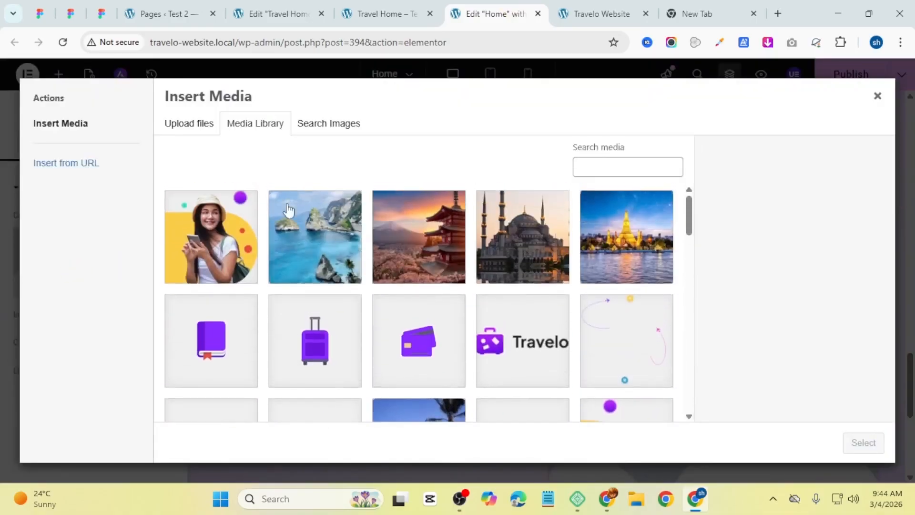
pyautogui.click(183, 123)
pyautogui.click(510, 300)
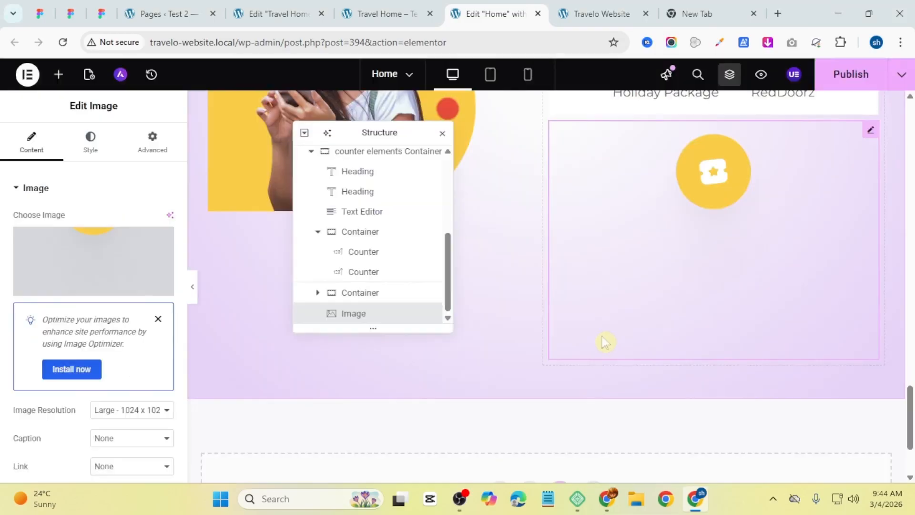
pyautogui.scroll(5, 477, 286)
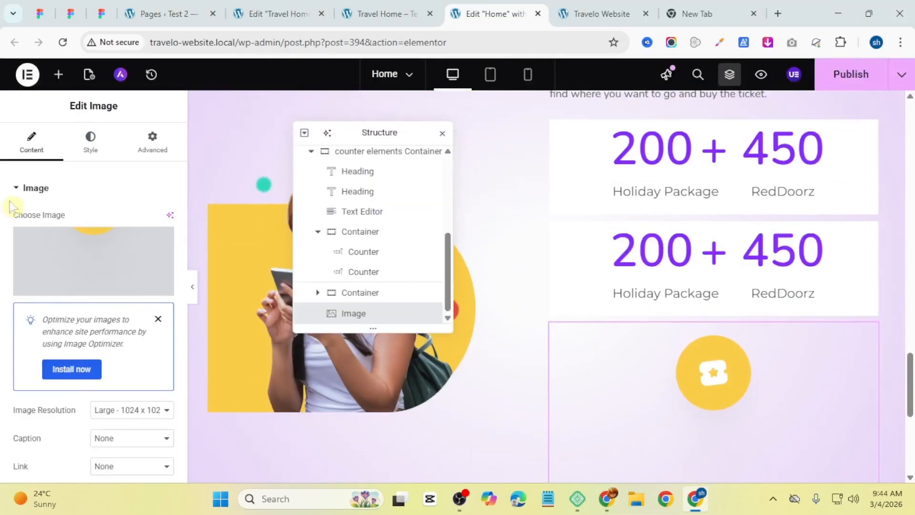
# Step: Set the icon image's position to Absolute
pyautogui.click(142, 145)
pyautogui.scroll(-3, 121, 287)
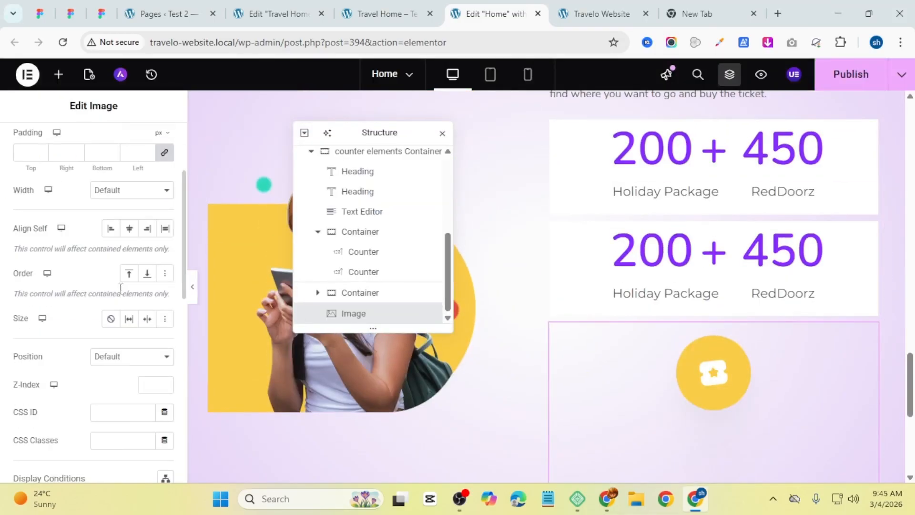
pyautogui.click(139, 357)
pyautogui.click(129, 390)
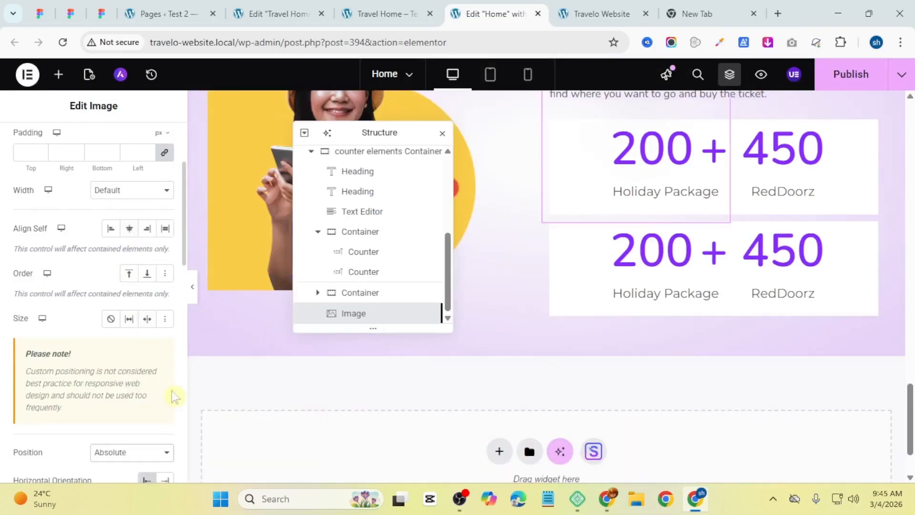
# Step: Reduce the icon image's width with its width slider
pyautogui.scroll(3, 535, 333)
pyautogui.scroll(-2, 652, 314)
pyautogui.scroll(1, 653, 316)
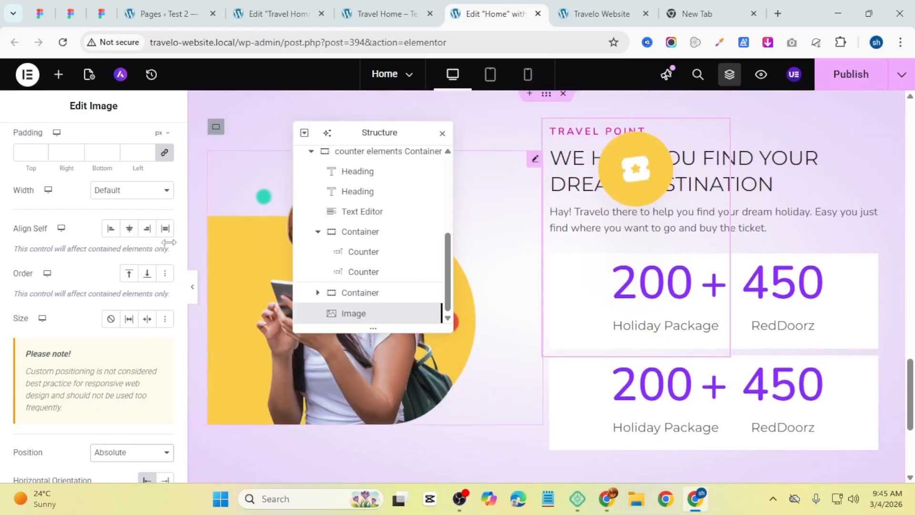
pyautogui.scroll(3, 78, 204)
pyautogui.click(89, 142)
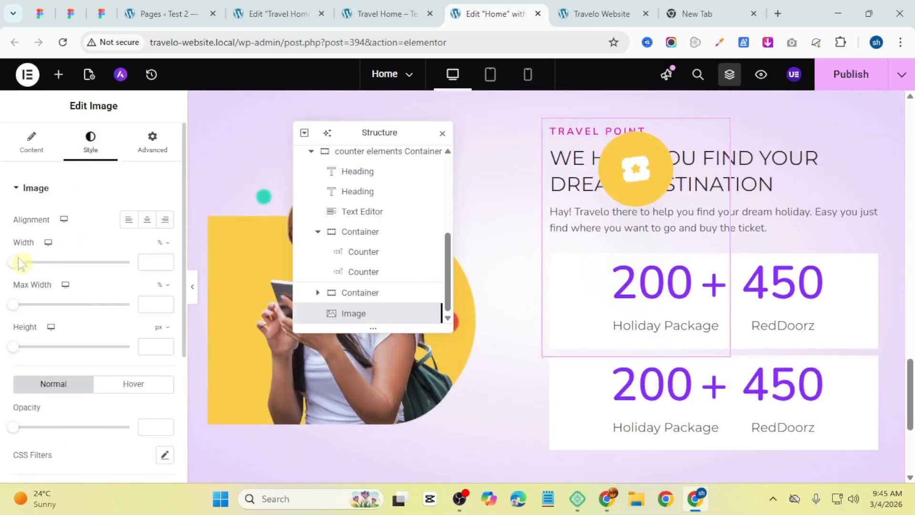
pyautogui.moveTo(15, 268); pyautogui.dragTo(72, 279)
# Step: Anchor the icon image to the right and bottom, with horizontal offset -130 px and vertical offset 170 px
pyautogui.click(143, 150)
pyautogui.scroll(-5, 48, 345)
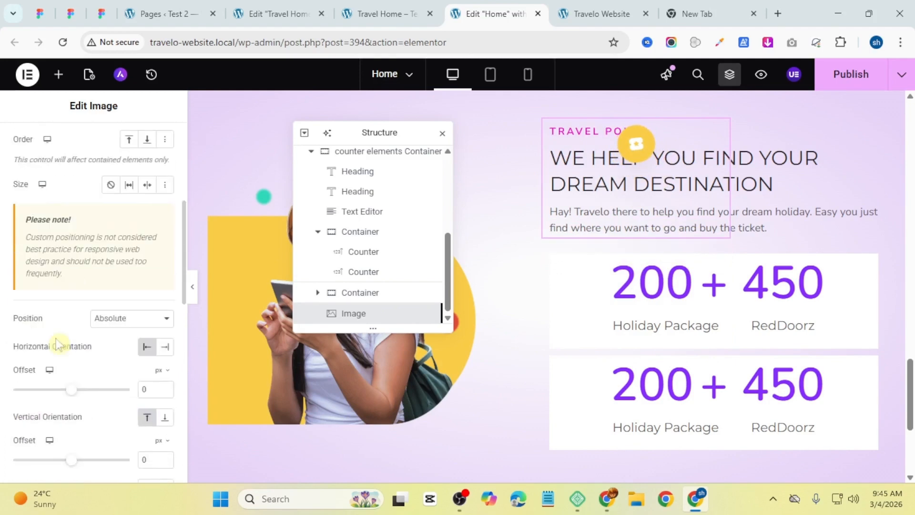
pyautogui.scroll(-3, 63, 326)
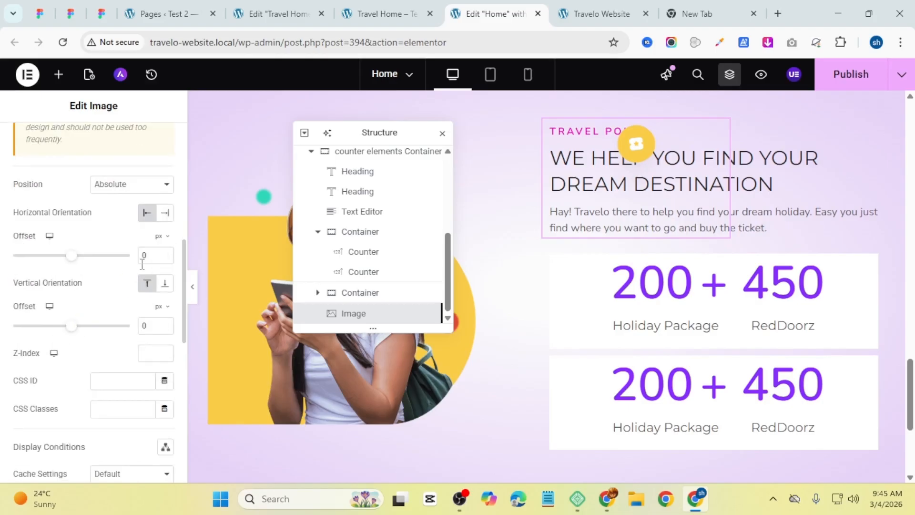
pyautogui.click(166, 214)
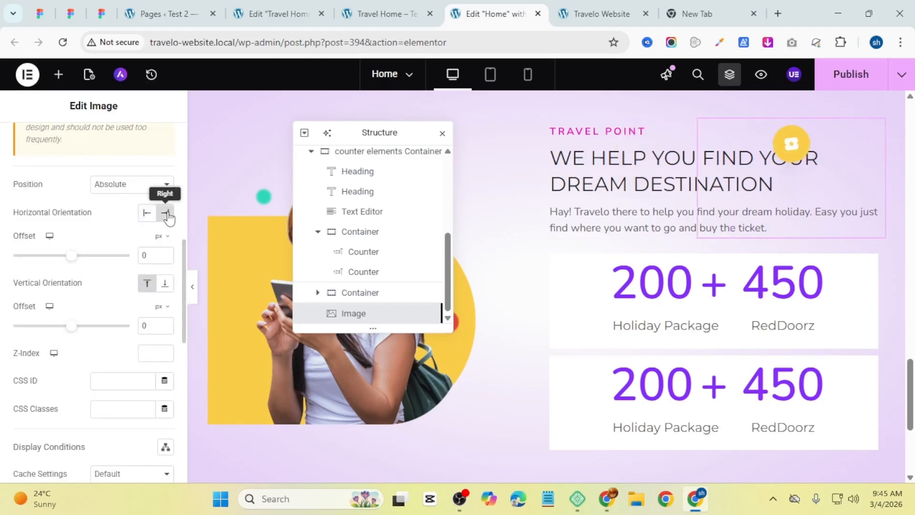
pyautogui.click(164, 283)
pyautogui.click(165, 322)
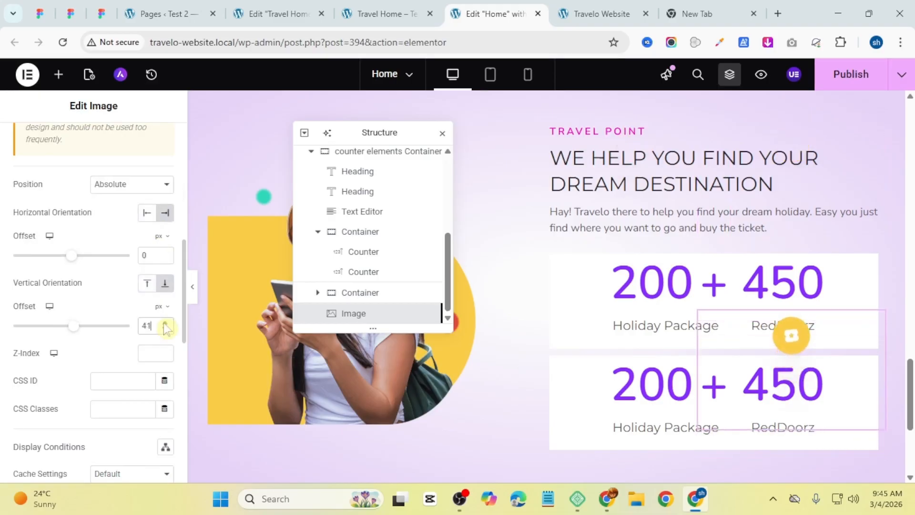
pyautogui.moveTo(164, 322); pyautogui.dragTo(164, 322)
pyautogui.moveTo(163, 257); pyautogui.dragTo(163, 259)
# Step: Lower the icon image's vertical offset to 160 px and preview the counter section
pyautogui.click(191, 288)
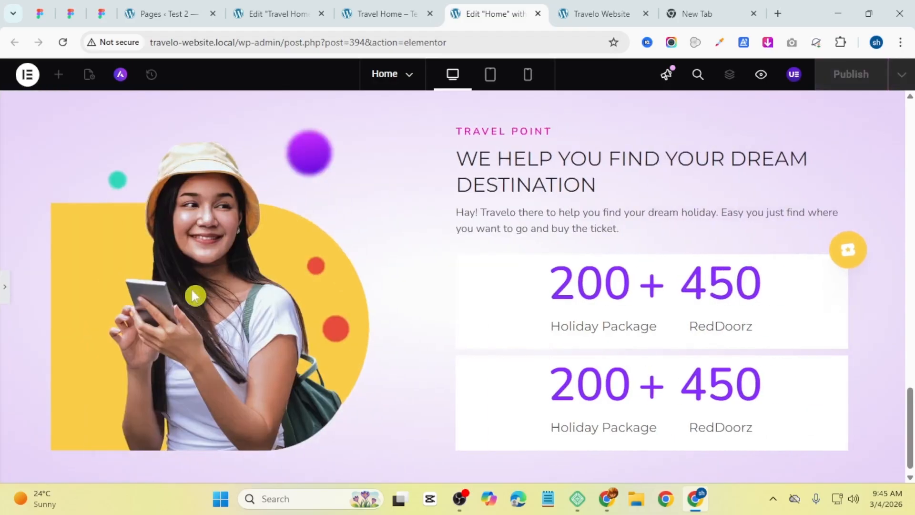
pyautogui.click(3, 290)
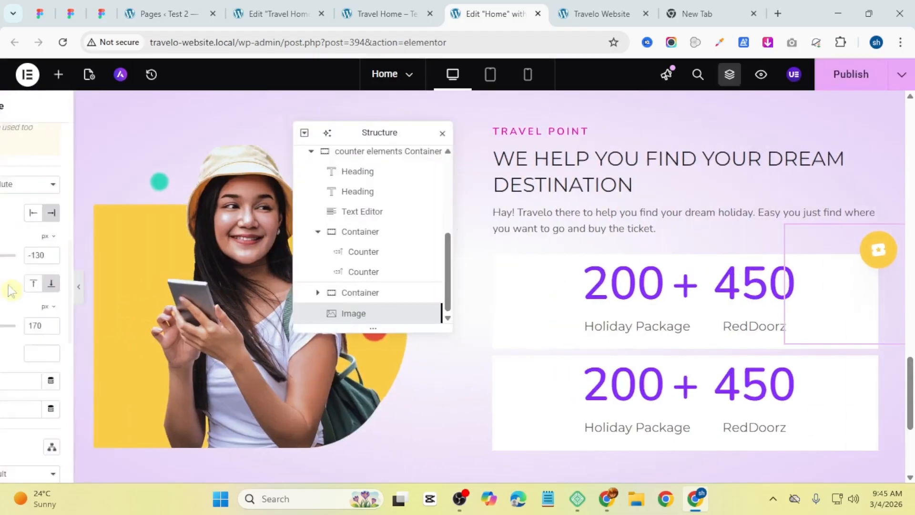
pyautogui.moveTo(167, 328); pyautogui.dragTo(166, 328)
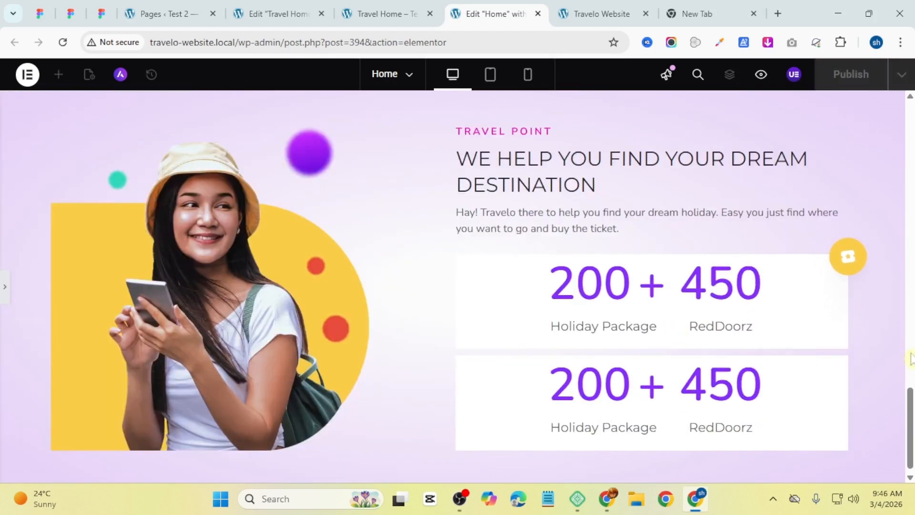
pyautogui.scroll(-1, 800, 269)
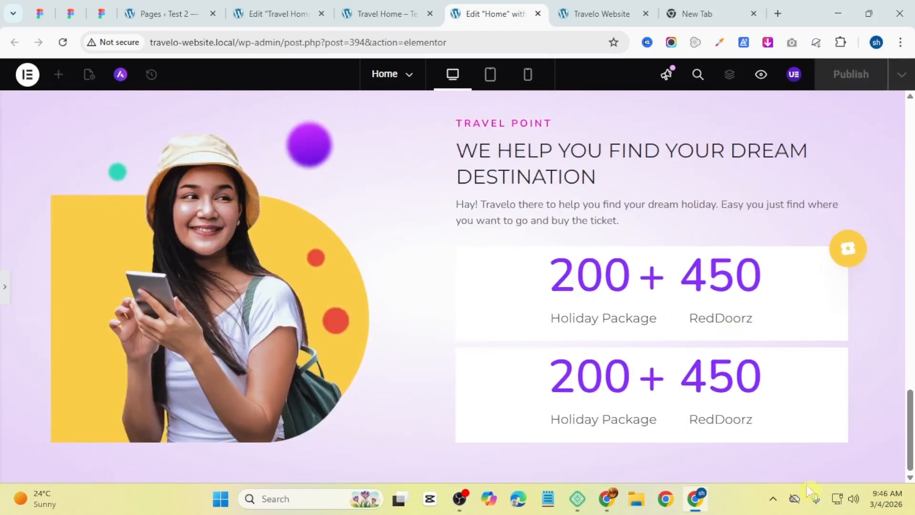
pyautogui.click(4, 286)
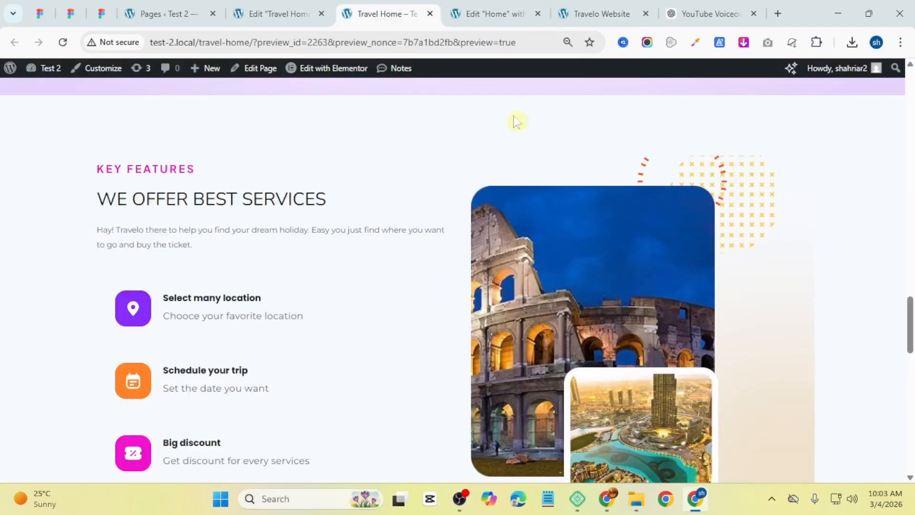
# Step: Check the reference Key Features section, then add a new container below and rename it Features Container
pyautogui.scroll(-1, 382, 245)
pyautogui.scroll(1, 381, 244)
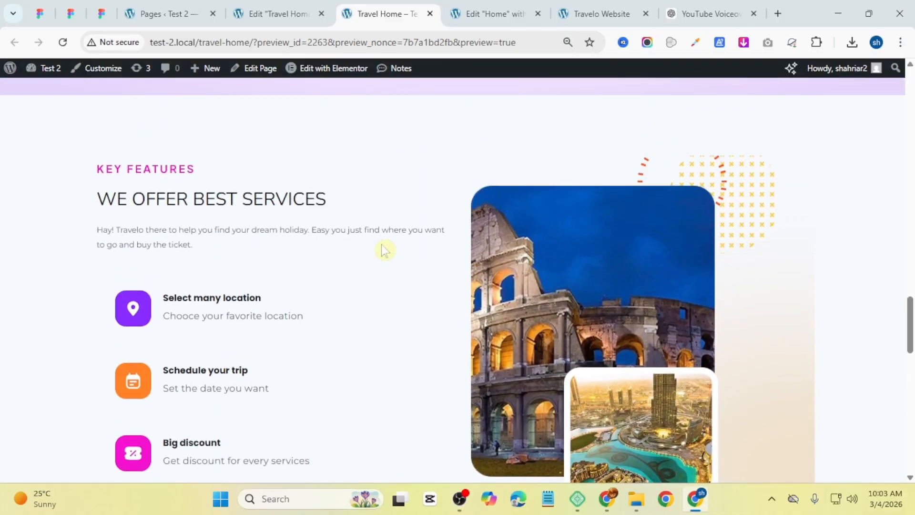
pyautogui.click(482, 11)
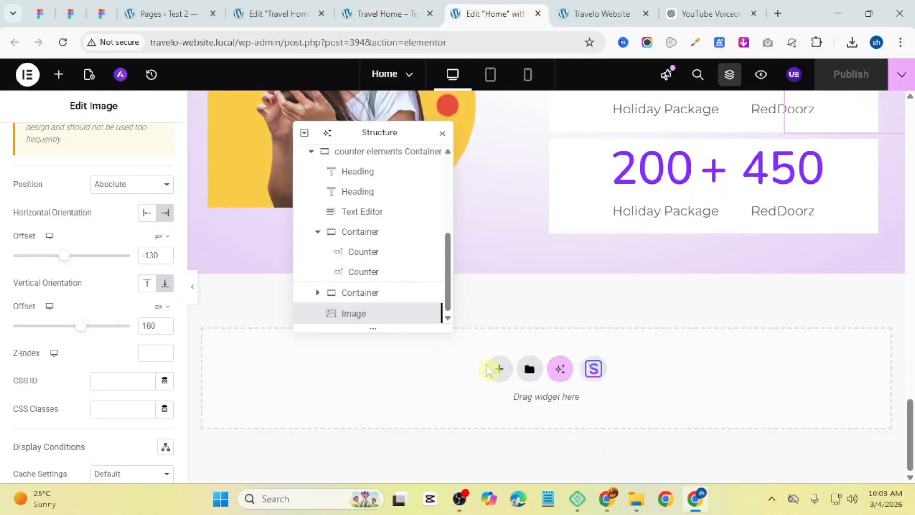
pyautogui.click(498, 369)
pyautogui.click(367, 399)
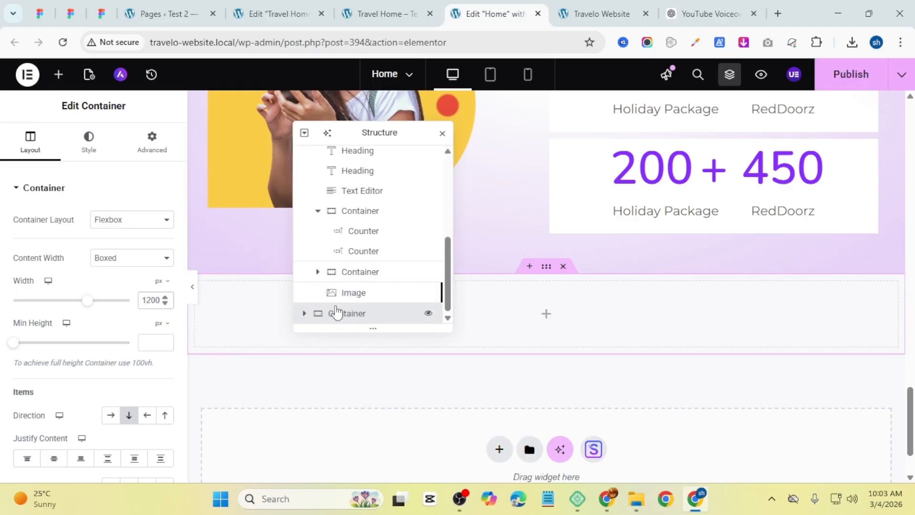
pyautogui.doubleClick(336, 316)
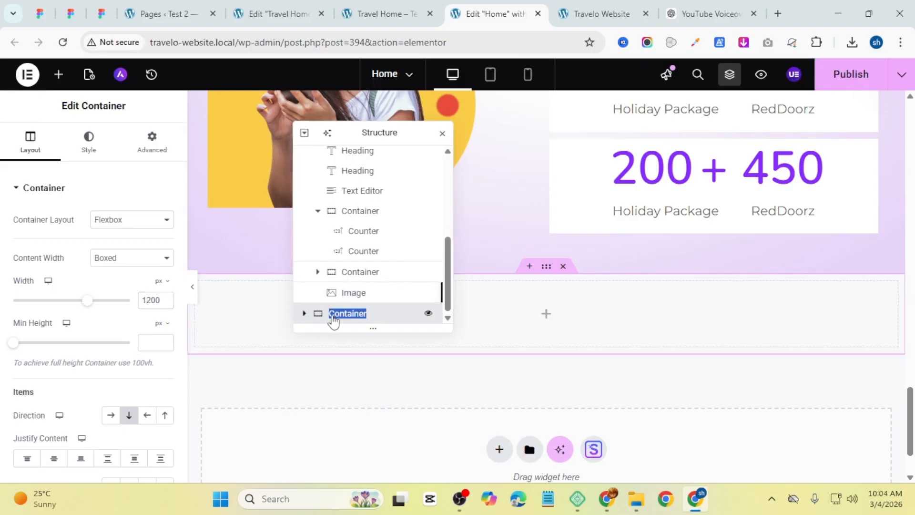
pyautogui.press('Home')
pyautogui.write('Features')
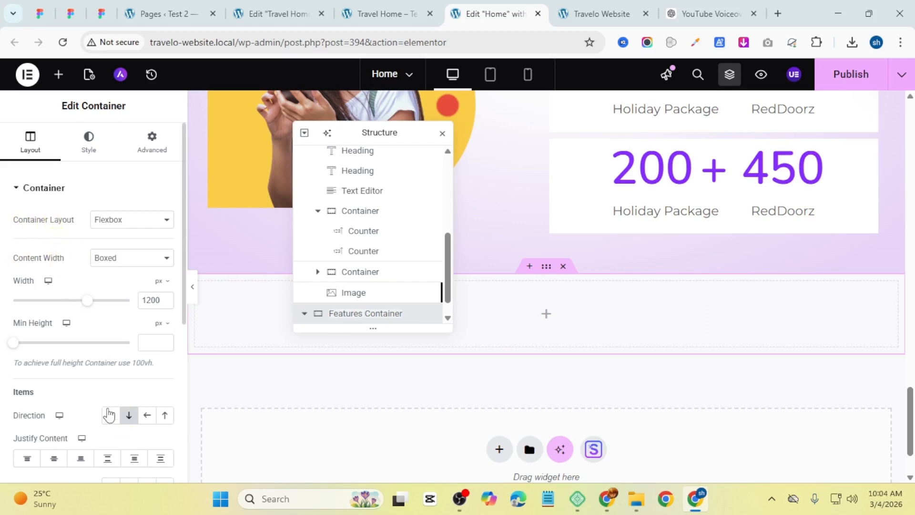
# Step: Set the Features Container's direction to row and its minimum height to 100 vh
pyautogui.click(109, 414)
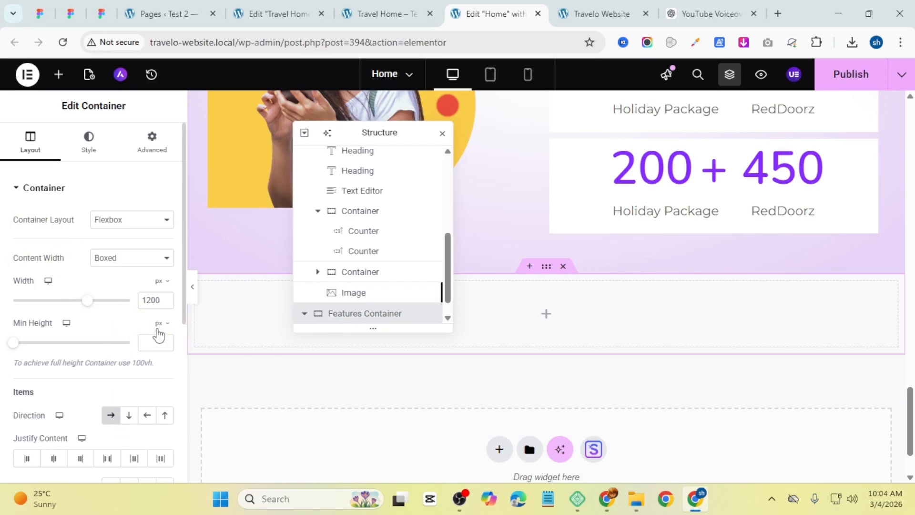
pyautogui.click(159, 324)
pyautogui.click(158, 383)
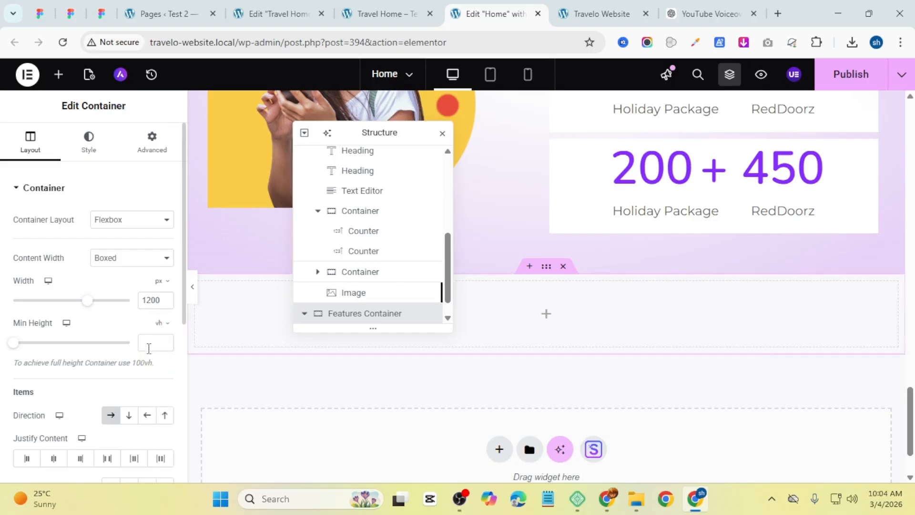
pyautogui.click(148, 344)
pyautogui.write('100')
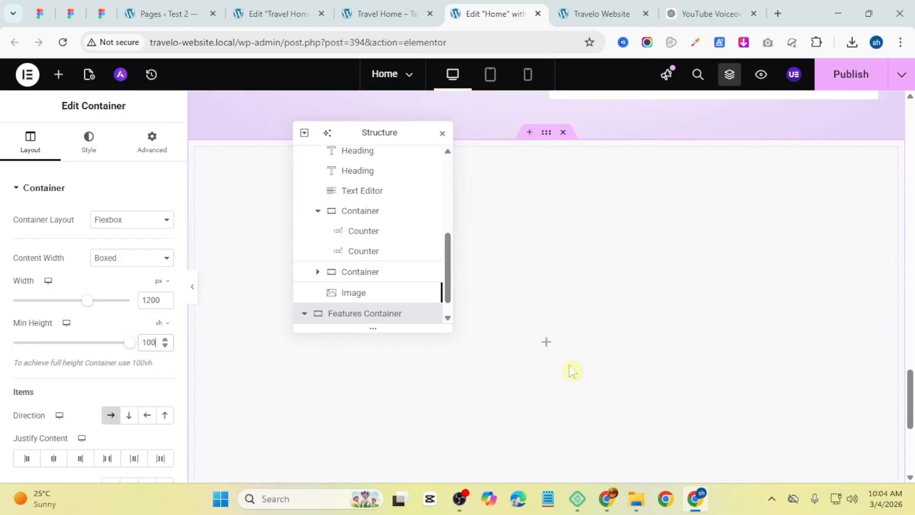
# Step: Set the Features Container's top margin to 50 px with the margin values unlinked
pyautogui.scroll(-3, 47, 269)
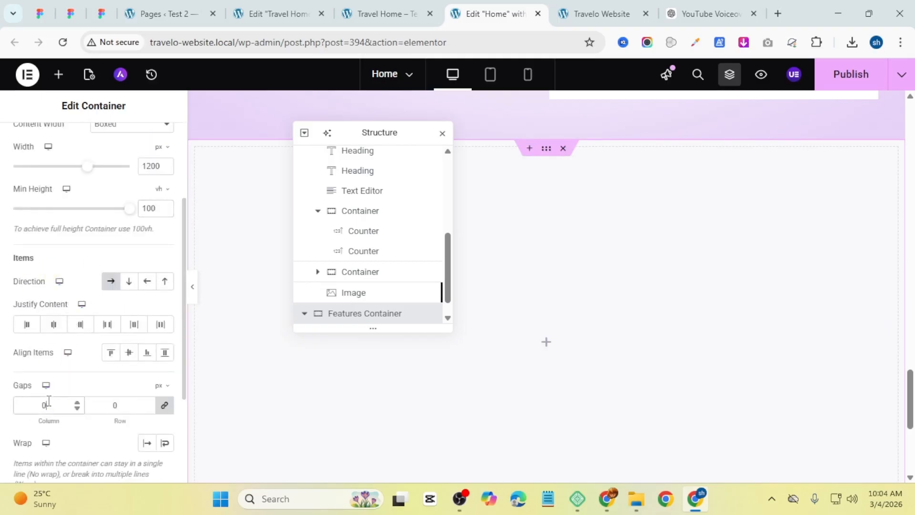
pyautogui.scroll(5, 49, 286)
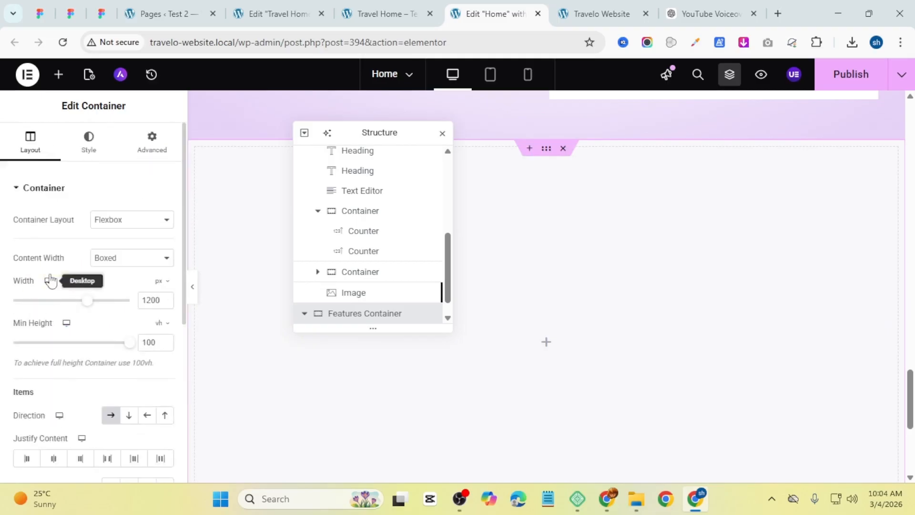
pyautogui.click(144, 156)
pyautogui.click(149, 289)
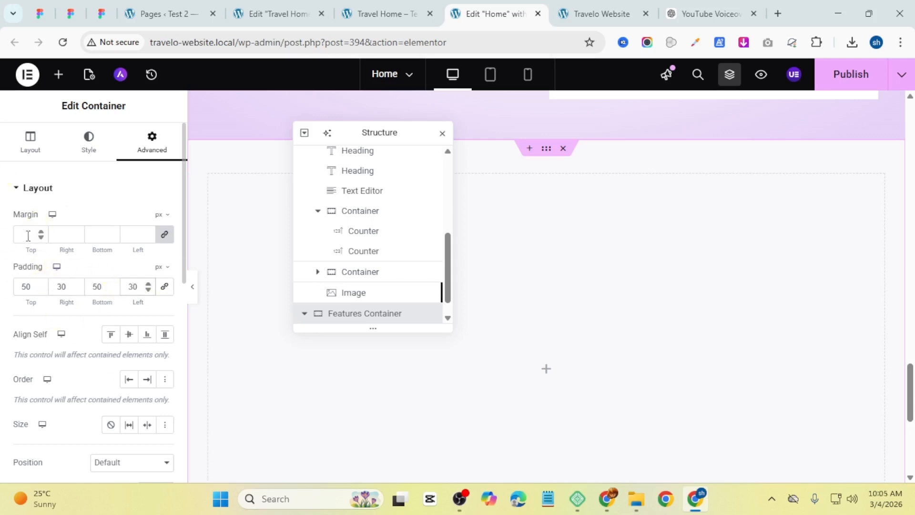
pyautogui.click(164, 235)
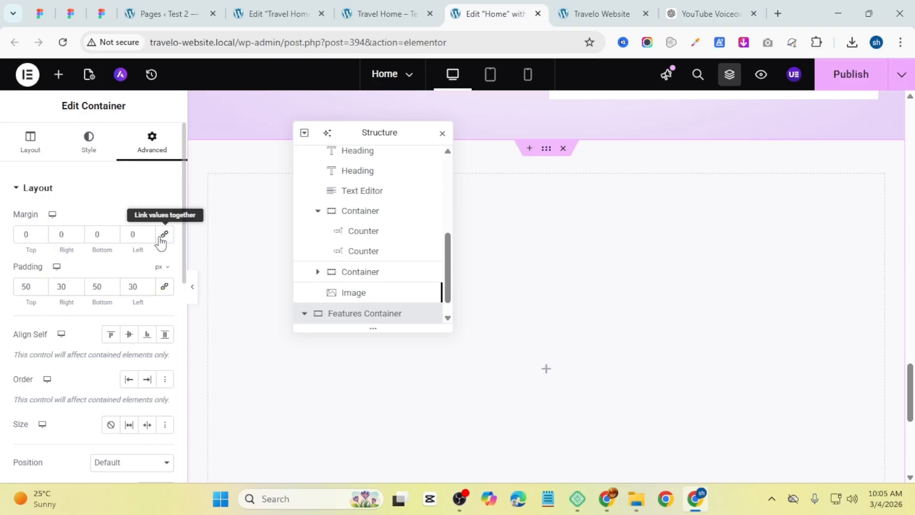
pyautogui.doubleClick(25, 234)
pyautogui.write('50')
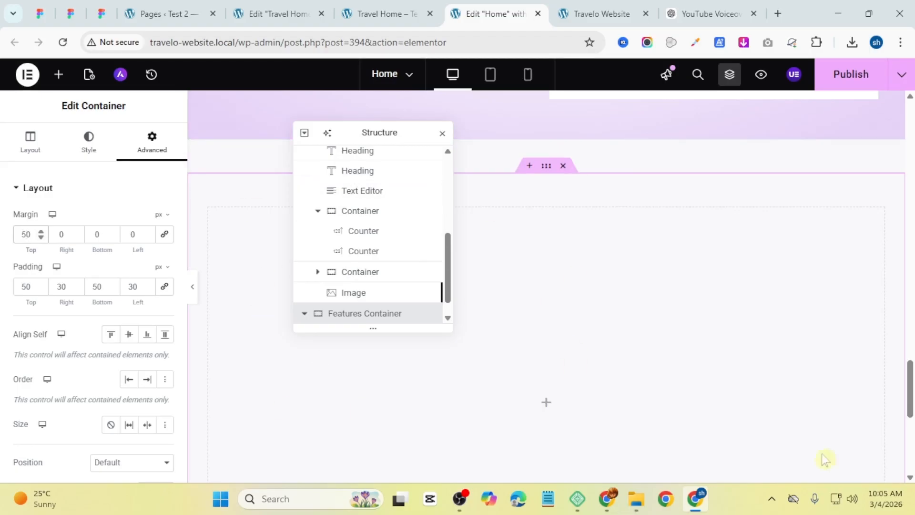
# Step: Add an inner container to the Features Container and duplicate it to make two side-by-side columns
pyautogui.scroll(-3, 585, 356)
pyautogui.click(552, 281)
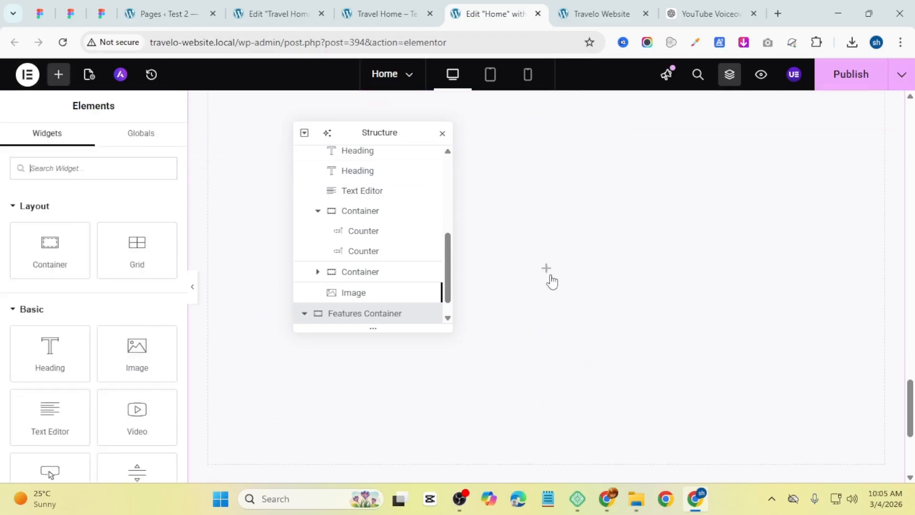
pyautogui.moveTo(49, 248); pyautogui.dragTo(442, 239)
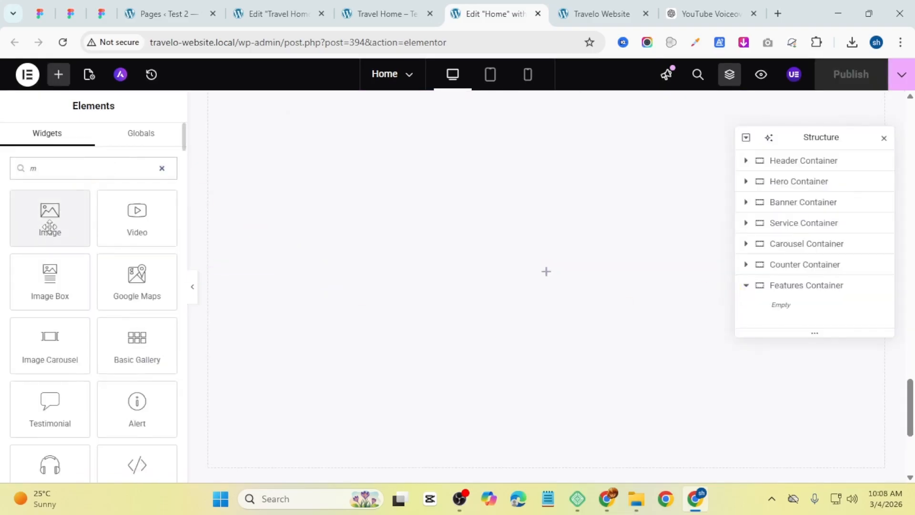
pyautogui.moveTo(57, 252); pyautogui.dragTo(553, 269)
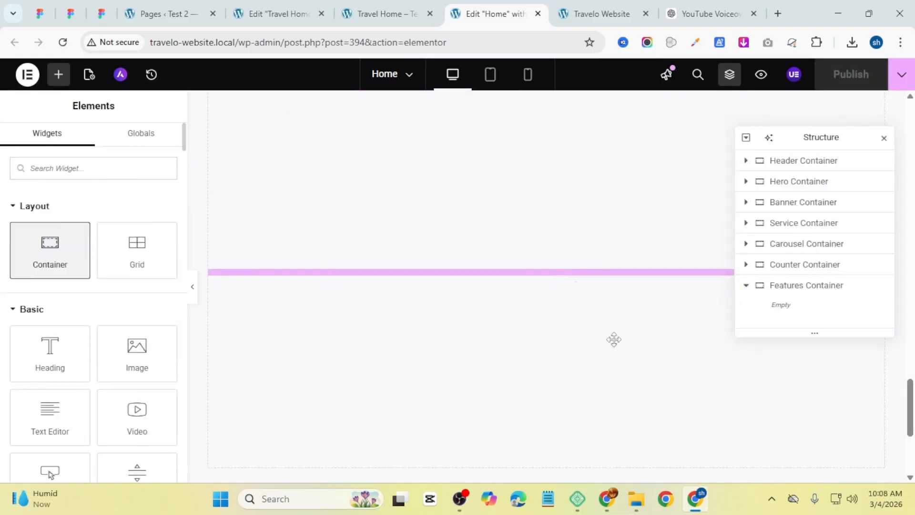
pyautogui.scroll(5, 476, 300)
pyautogui.scroll(-3, 464, 309)
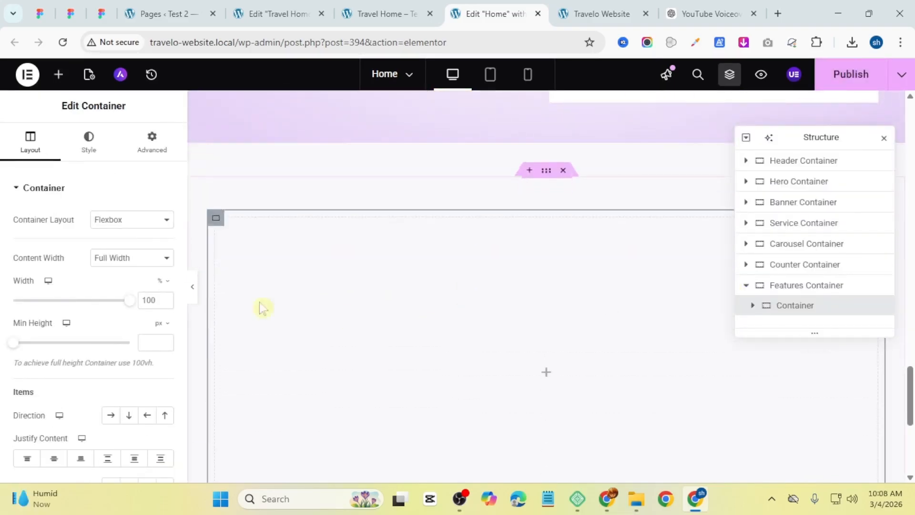
pyautogui.rightClick(809, 313)
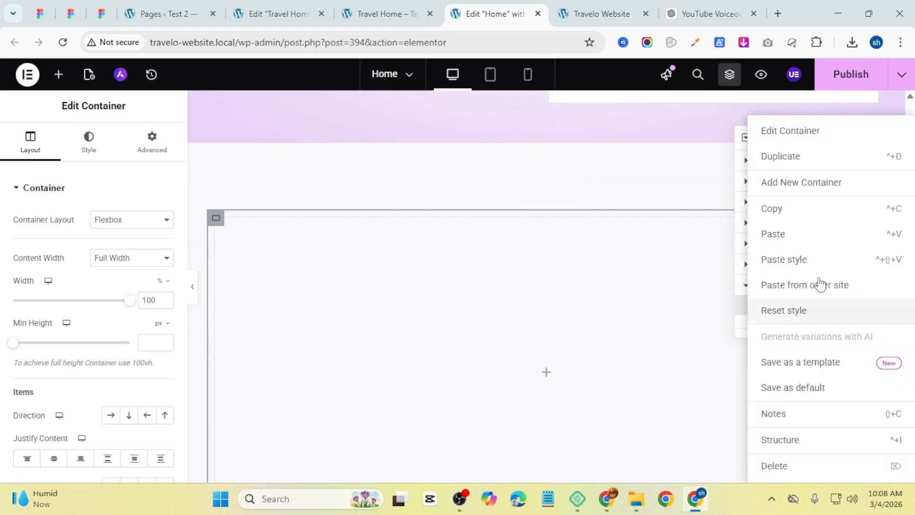
pyautogui.click(814, 164)
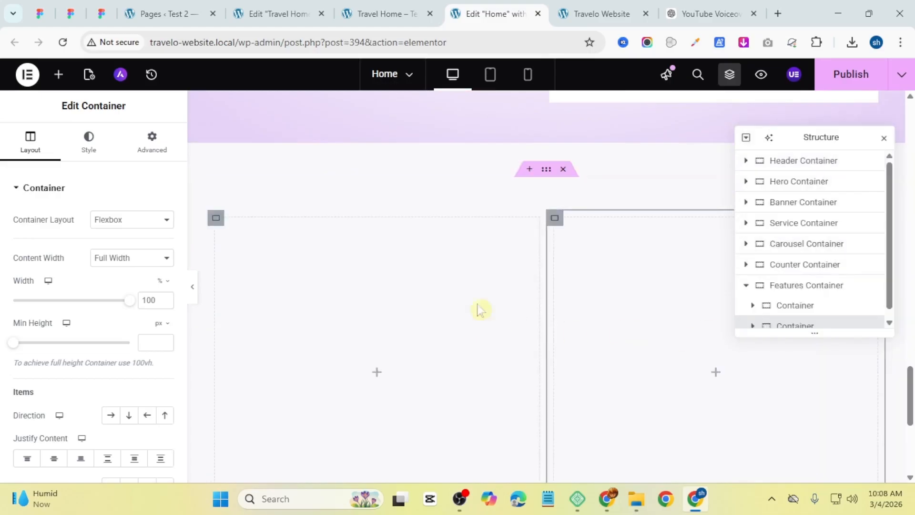
# Step: Compare with the reference section, then give the right inner container a classic background image by uploading Group 9 (1)
pyautogui.click(388, 15)
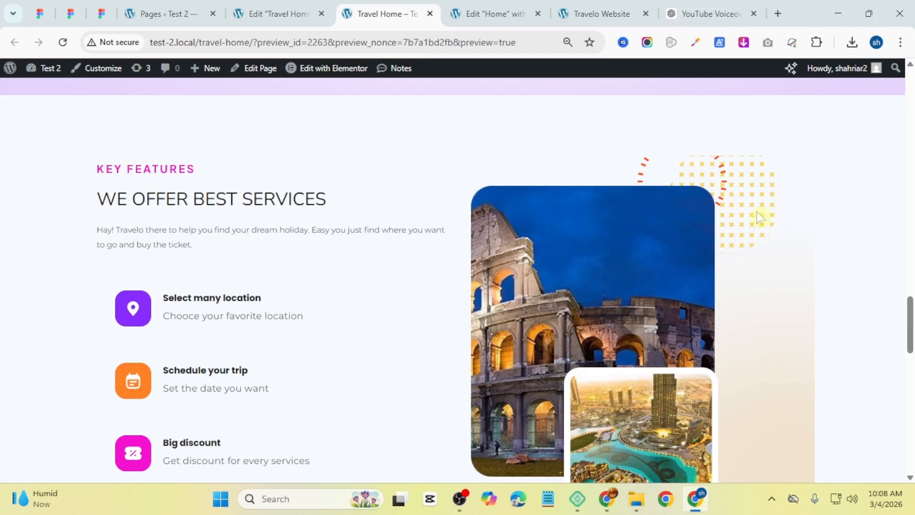
pyautogui.click(495, 13)
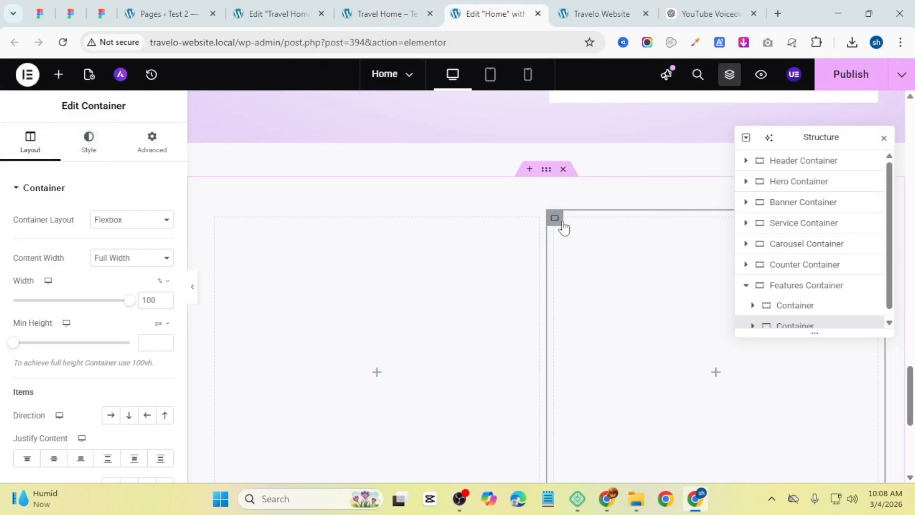
pyautogui.click(91, 142)
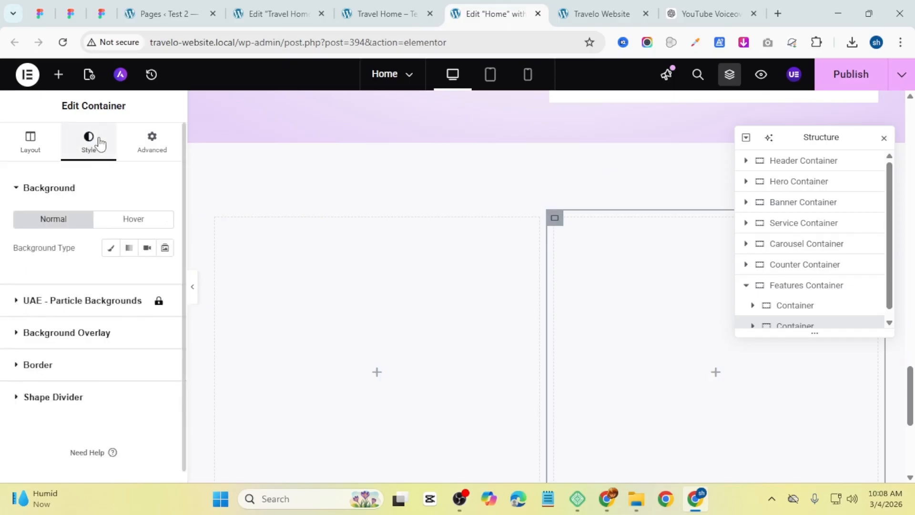
pyautogui.click(108, 247)
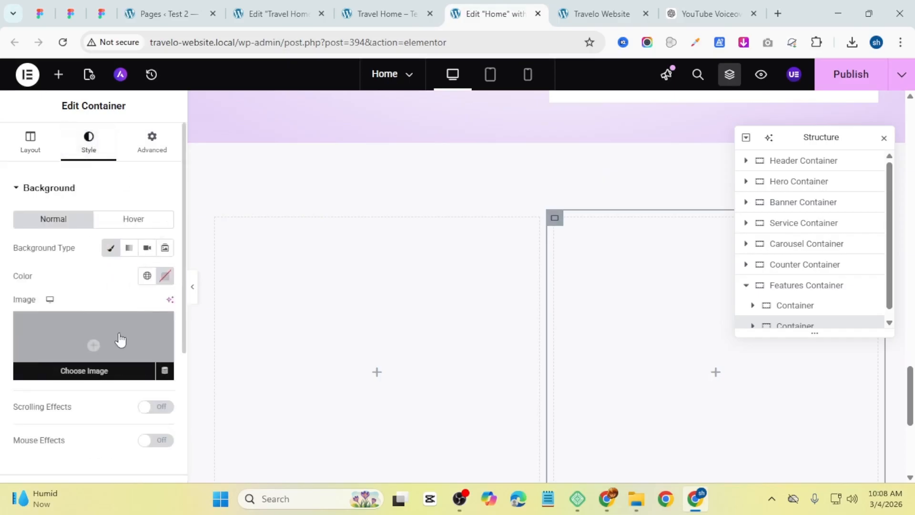
pyautogui.click(120, 339)
pyautogui.scroll(-3, 521, 276)
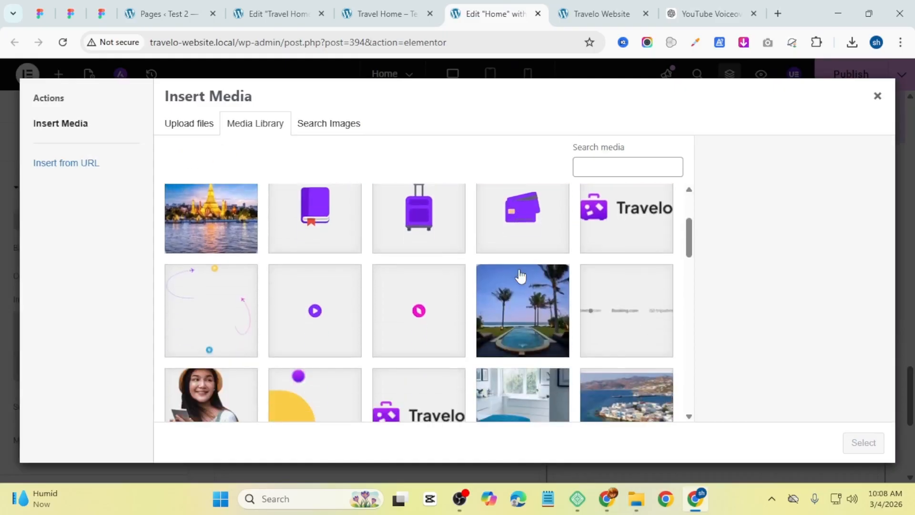
pyautogui.scroll(-3, 418, 268)
pyautogui.scroll(2, 418, 268)
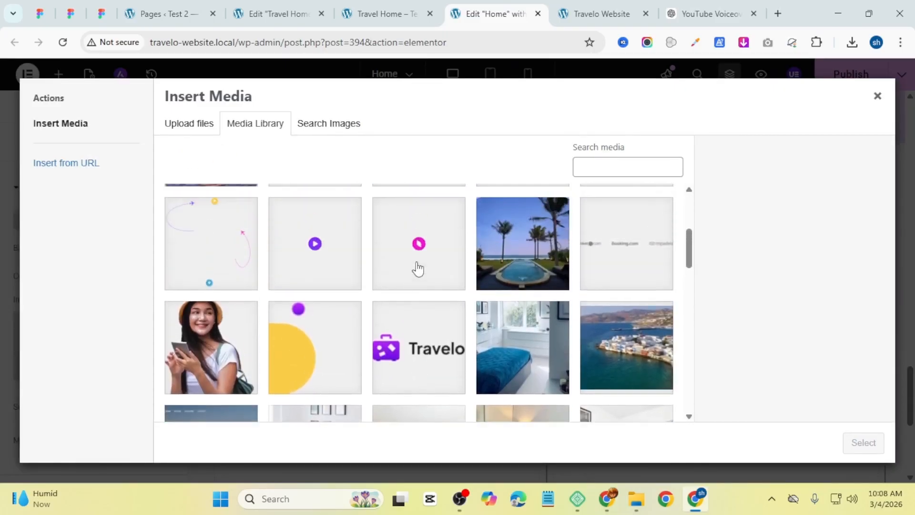
pyautogui.scroll(-4, 418, 268)
pyautogui.scroll(5, 418, 268)
pyautogui.click(187, 134)
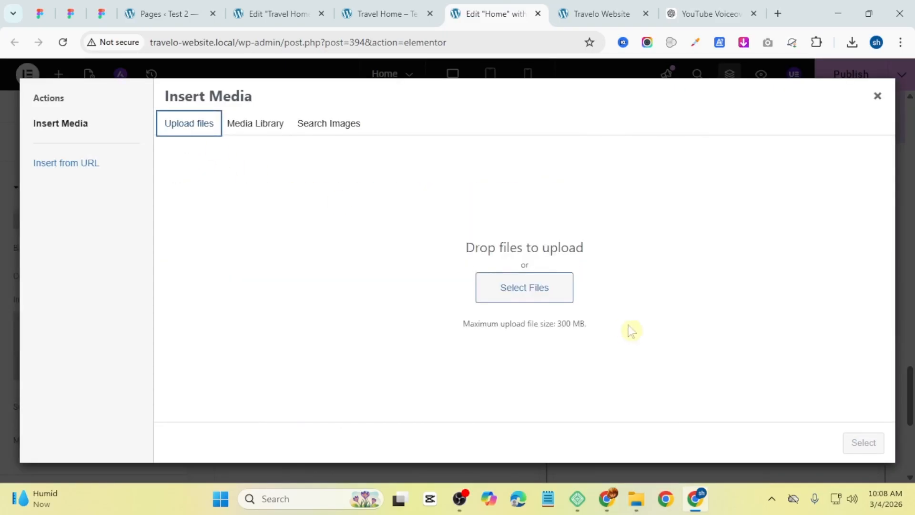
pyautogui.click(536, 287)
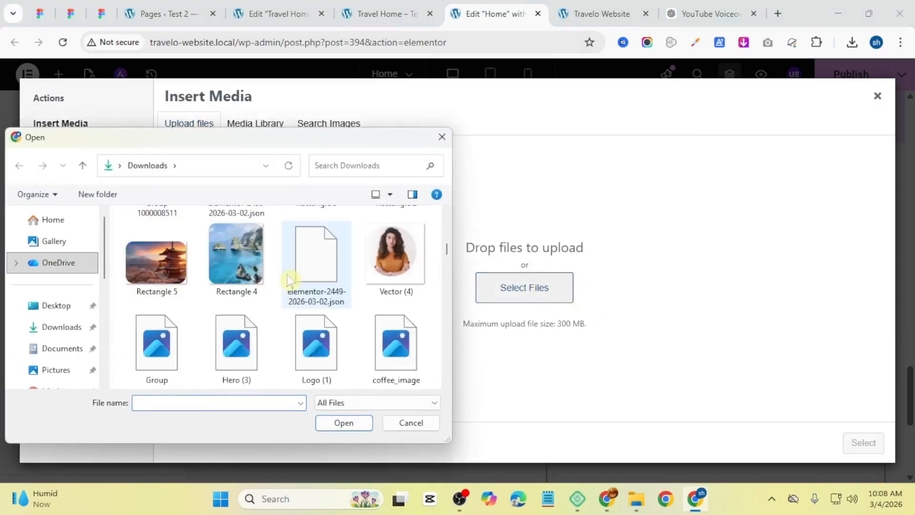
pyautogui.scroll(-6, 289, 282)
pyautogui.scroll(6, 295, 324)
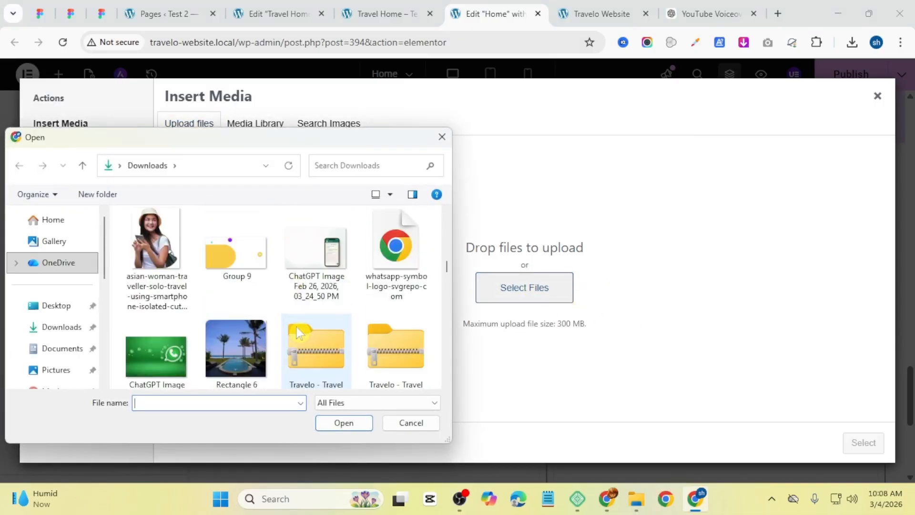
pyautogui.click(393, 245)
pyautogui.click(355, 424)
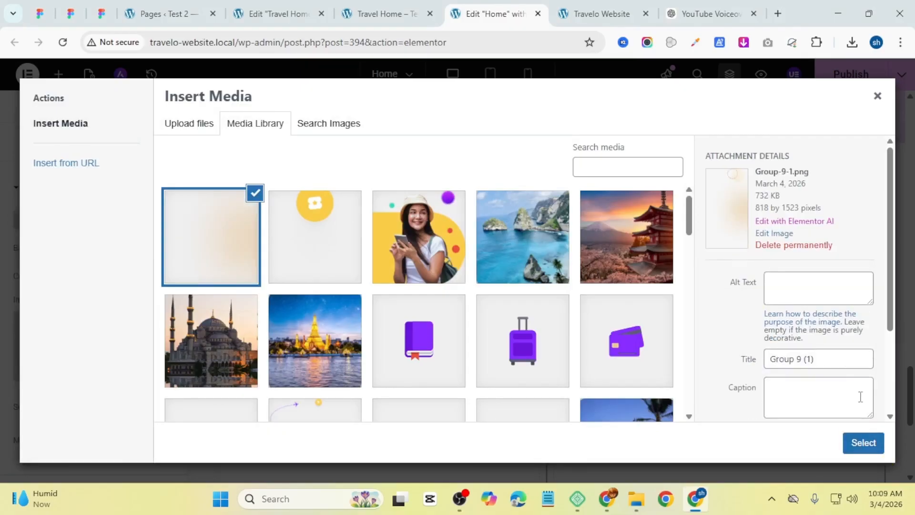
pyautogui.click(863, 441)
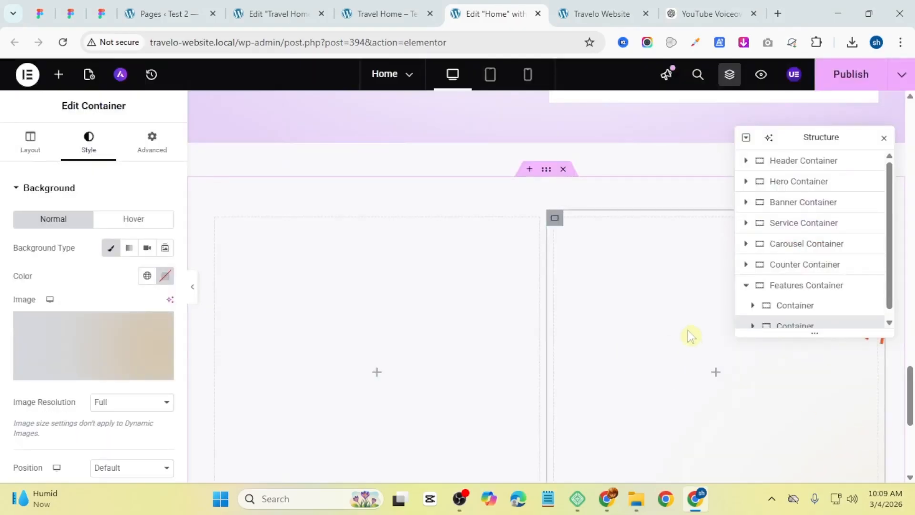
# Step: Set the right container's background to no-repeat with cover display size
pyautogui.scroll(-5, 95, 324)
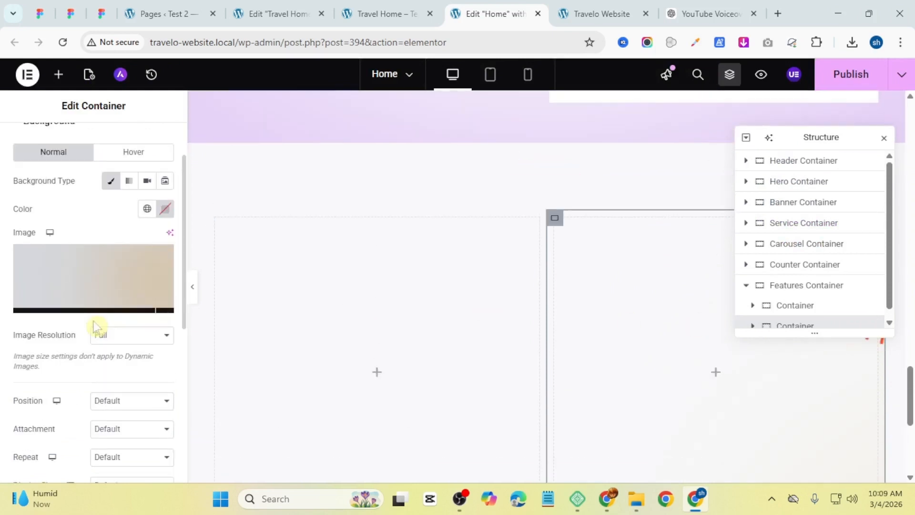
pyautogui.click(119, 269)
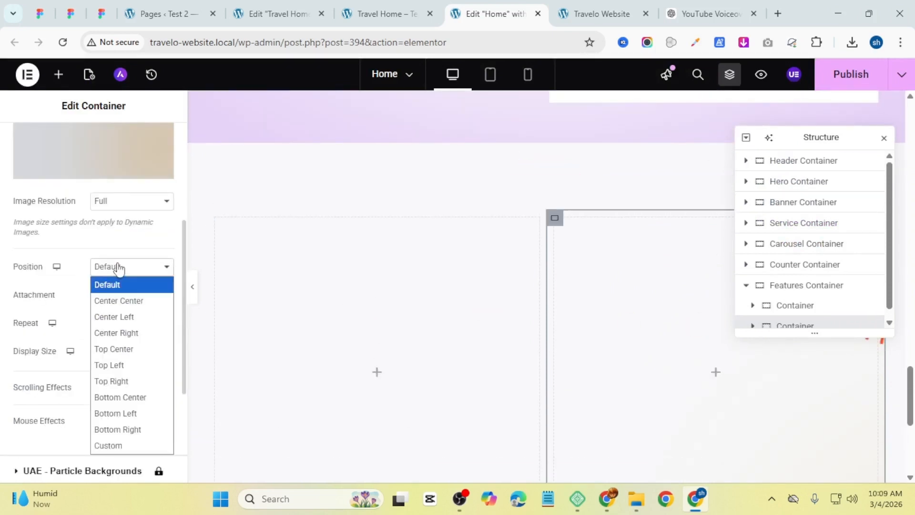
pyautogui.click(125, 301)
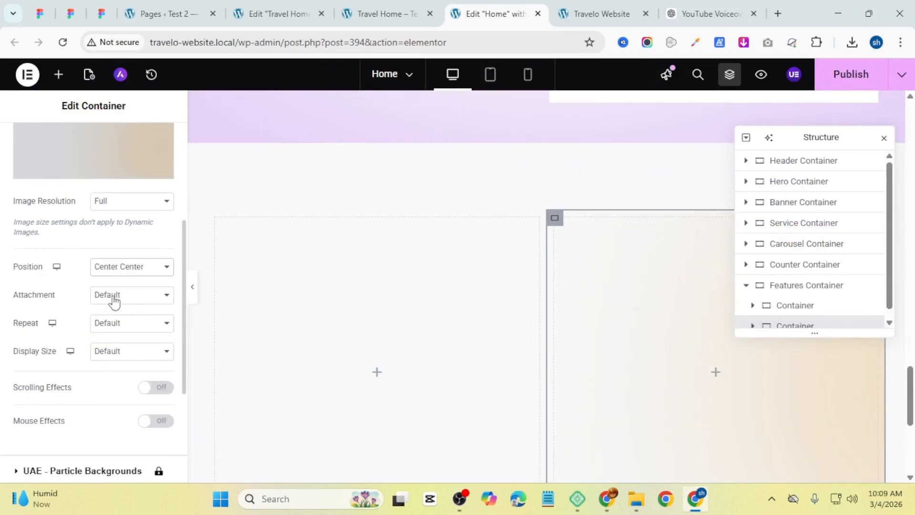
pyautogui.click(125, 332)
pyautogui.click(120, 355)
pyautogui.click(120, 352)
pyautogui.click(135, 402)
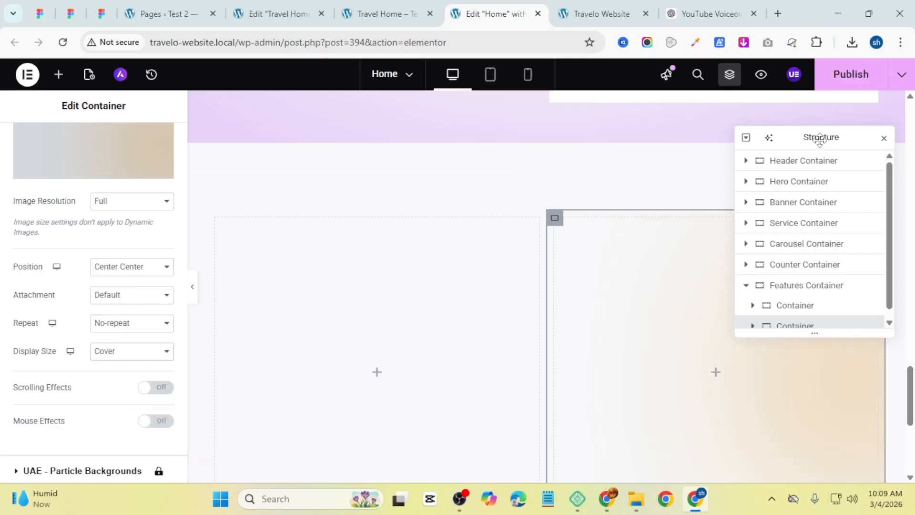
# Step: Change the right container's background position to Top Center
pyautogui.moveTo(816, 136); pyautogui.dragTo(416, 127)
pyautogui.scroll(-5, 755, 273)
pyautogui.scroll(5, 754, 273)
pyautogui.click(125, 268)
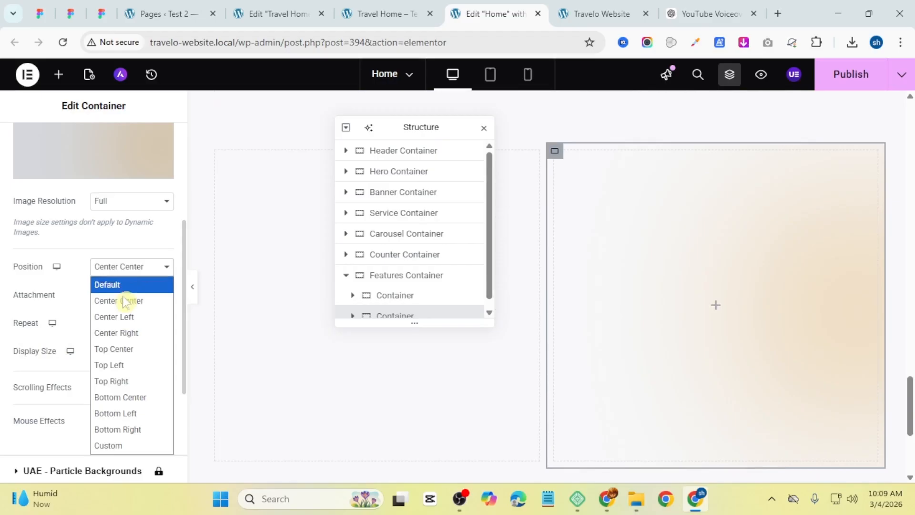
pyautogui.click(126, 320)
pyautogui.click(143, 278)
pyautogui.click(91, 305)
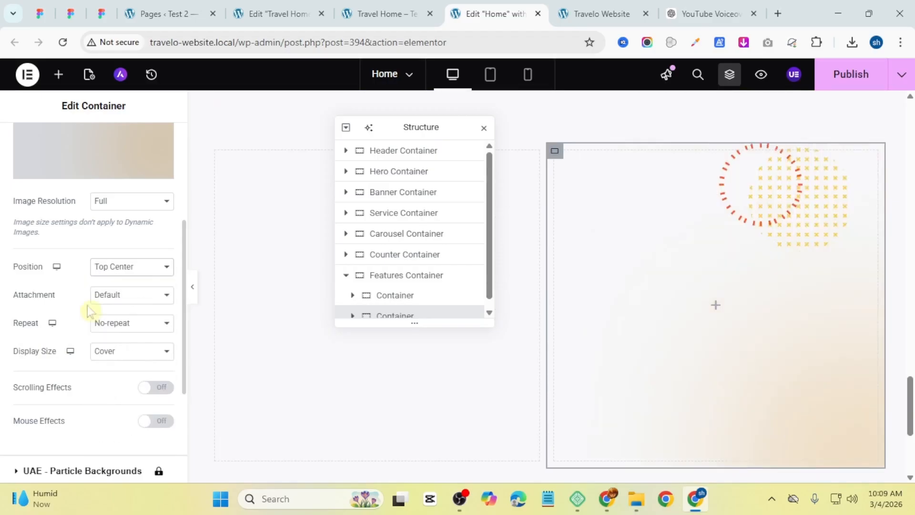
# Step: Add an Image widget to the right container, upload Rectangle 8 into it, and align it to start
pyautogui.click(715, 306)
pyautogui.moveTo(137, 353); pyautogui.dragTo(641, 306)
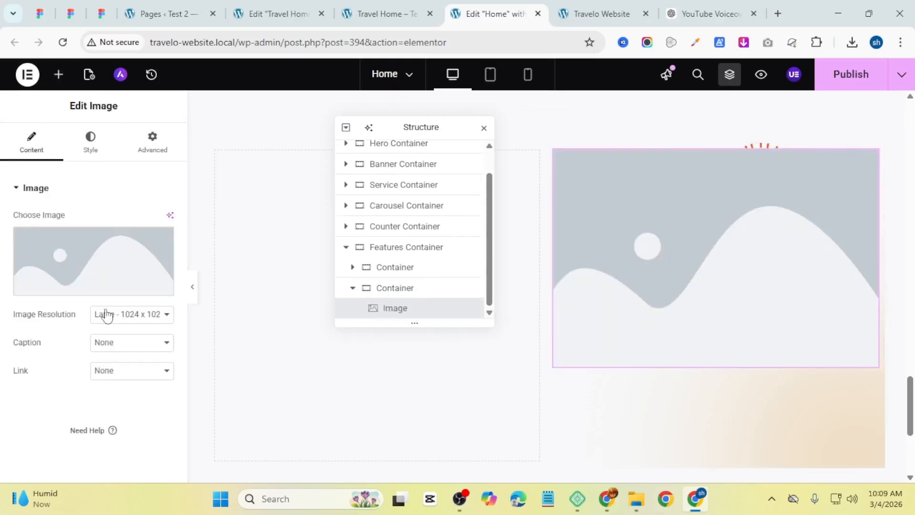
pyautogui.click(119, 265)
pyautogui.click(206, 124)
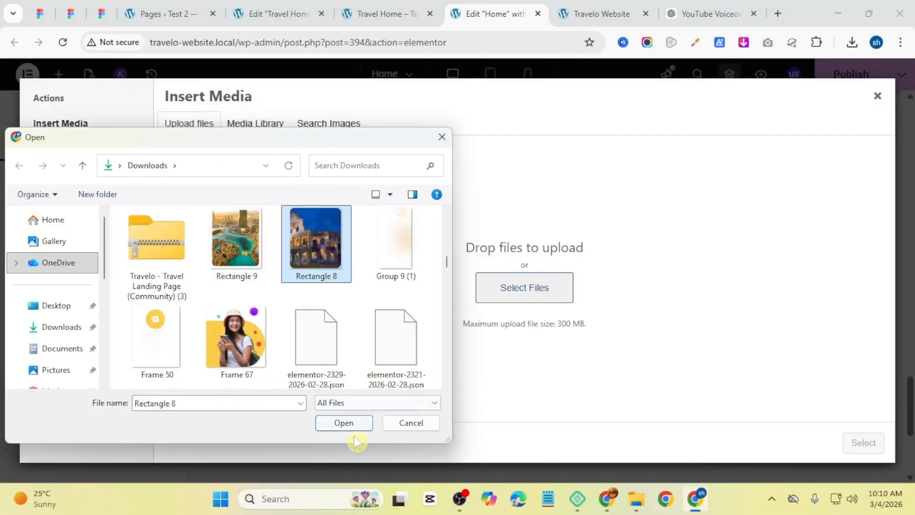
pyautogui.click(352, 427)
pyautogui.click(863, 442)
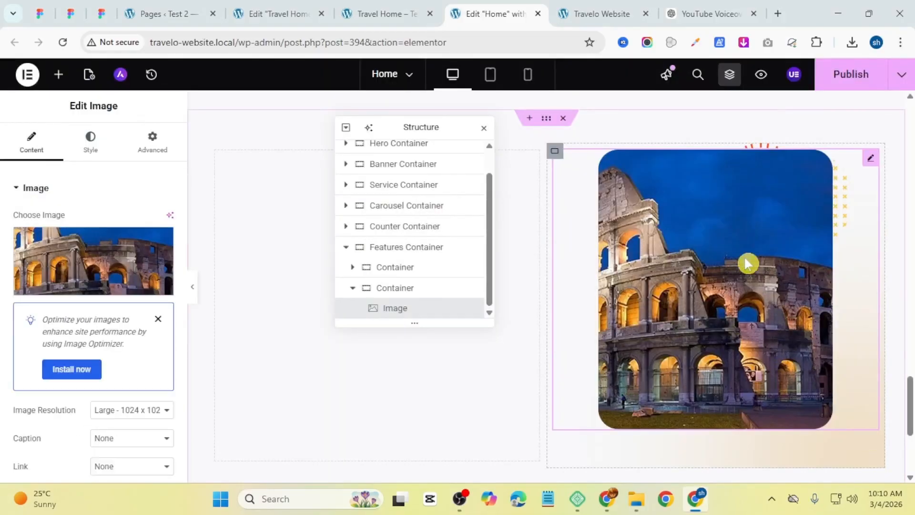
pyautogui.click(90, 139)
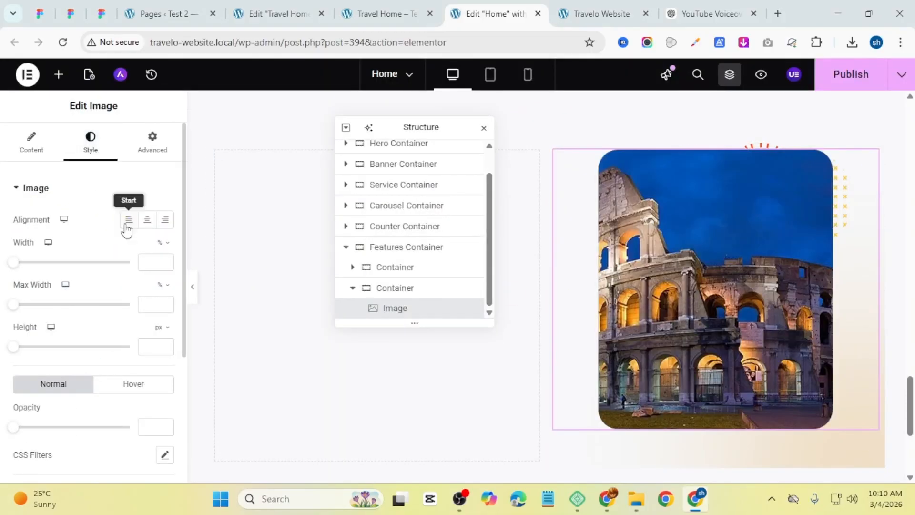
pyautogui.click(130, 223)
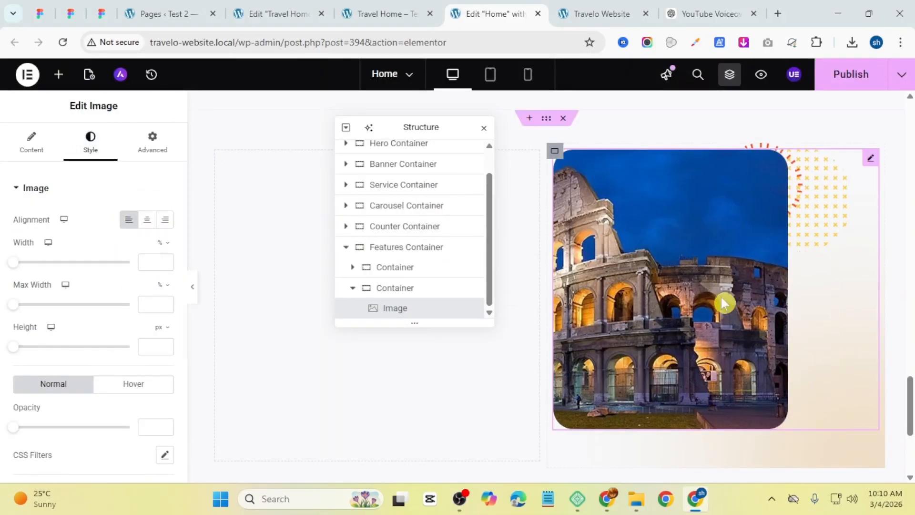
# Step: Add a second Image widget below the Colosseum image in the right container
pyautogui.click(58, 74)
pyautogui.moveTo(137, 352); pyautogui.dragTo(786, 408)
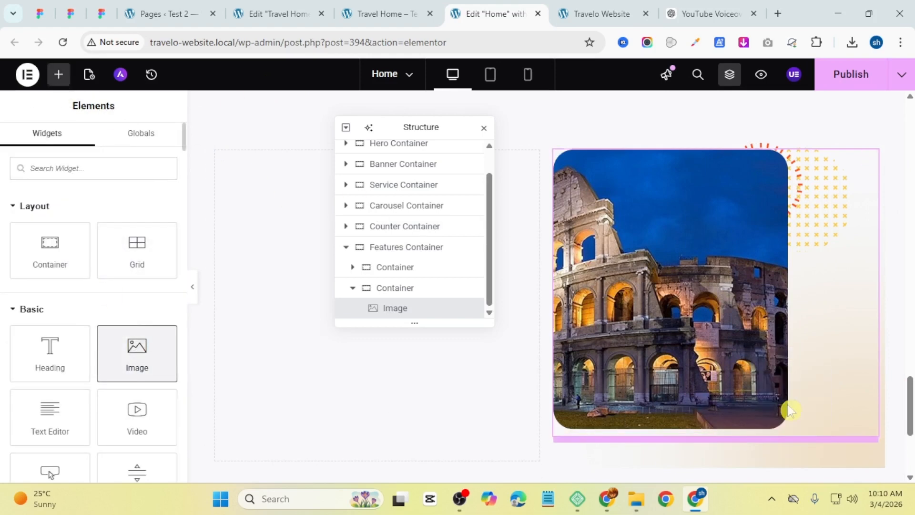
pyautogui.click(527, 239)
pyautogui.scroll(-8, 90, 279)
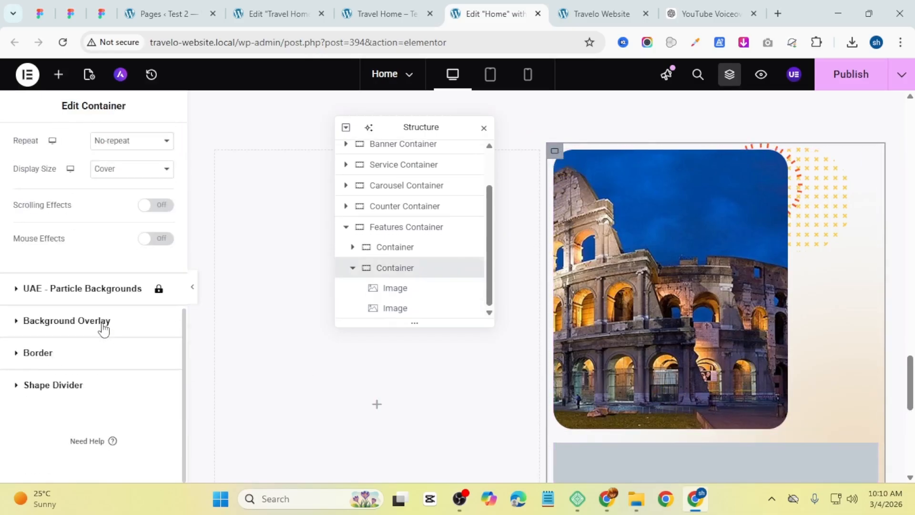
# Step: Set the right container's column and row gaps to 0
pyautogui.scroll(8, 91, 309)
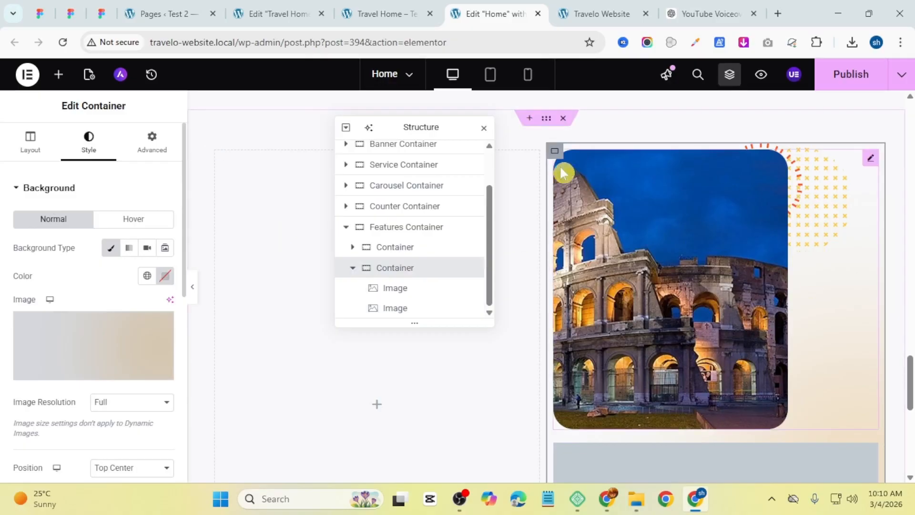
pyautogui.click(30, 140)
pyautogui.scroll(-4, 69, 322)
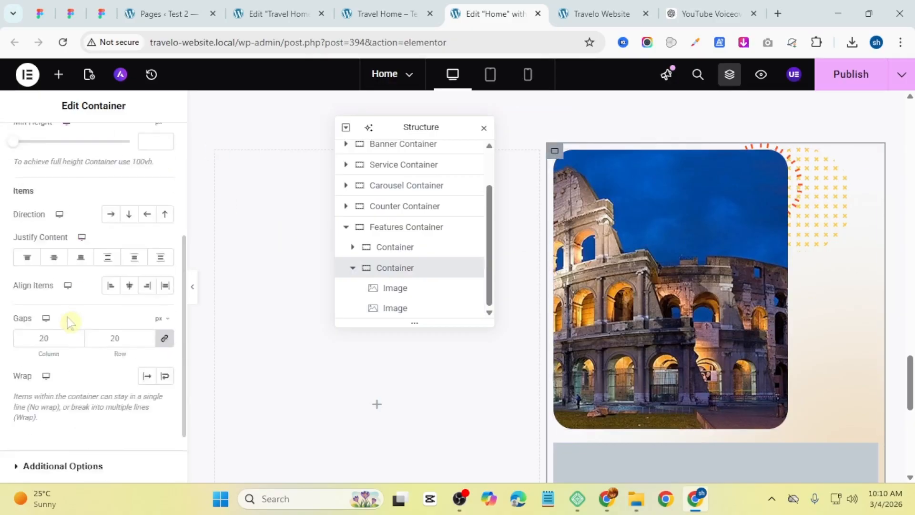
pyautogui.scroll(-2, 70, 322)
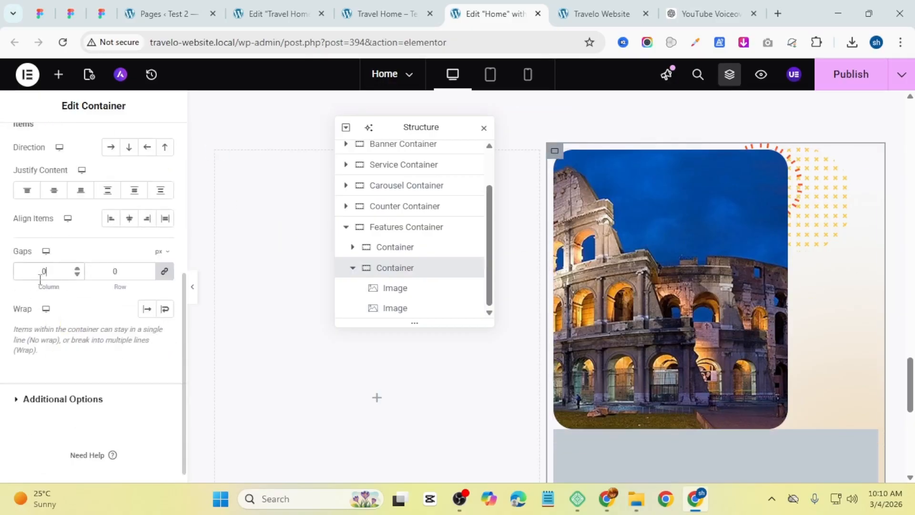
pyautogui.scroll(-4, 715, 362)
# Step: Upload Rectangle 3 into the second Image widget of the right container
pyautogui.click(666, 332)
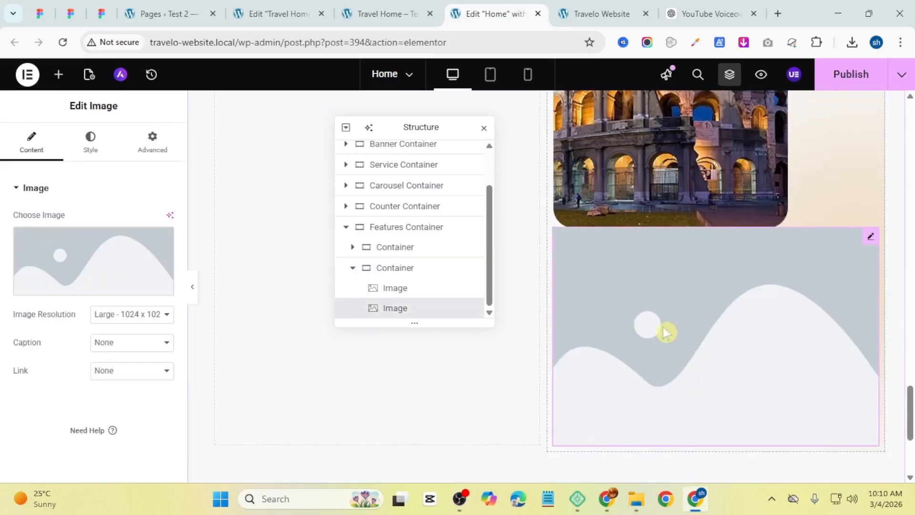
pyautogui.click(79, 261)
pyautogui.click(204, 127)
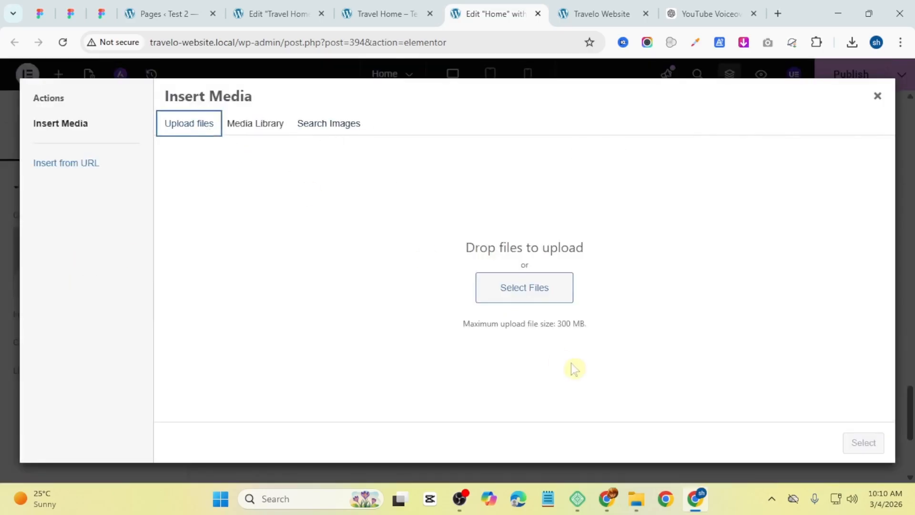
pyautogui.click(548, 285)
pyautogui.scroll(-5, 295, 276)
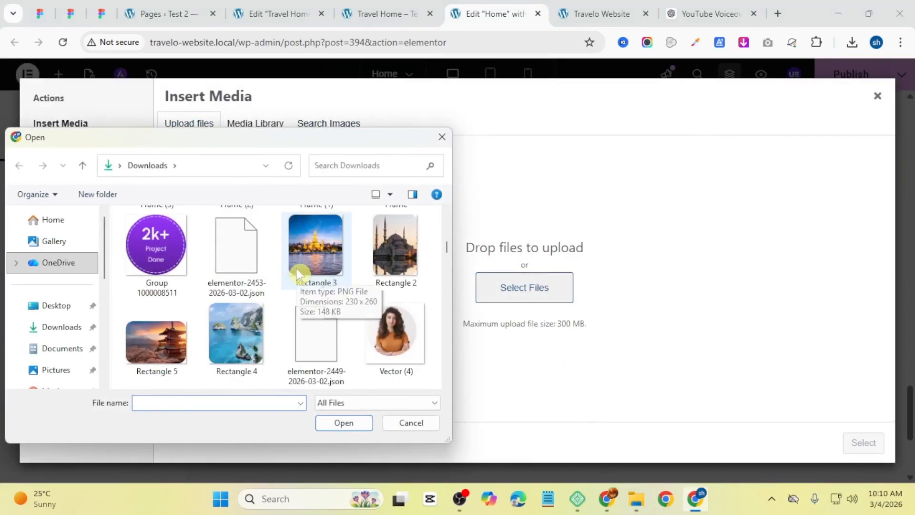
pyautogui.doubleClick(298, 274)
pyautogui.click(862, 442)
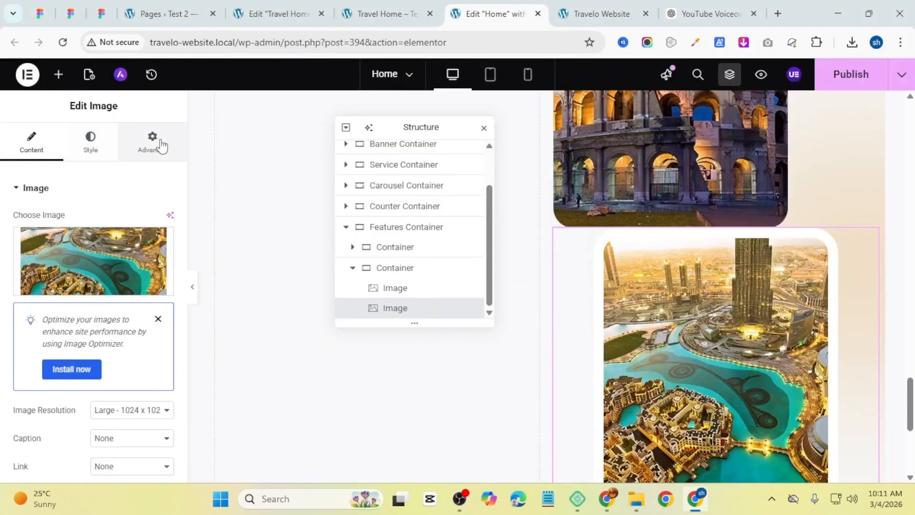
# Step: Set the second image's position to Absolute
pyautogui.click(146, 148)
pyautogui.scroll(-4, 46, 374)
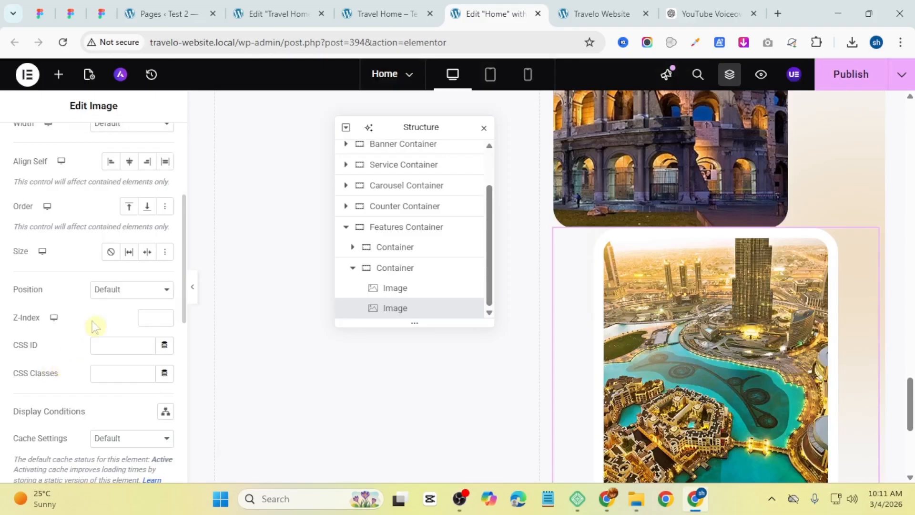
pyautogui.click(101, 297)
pyautogui.click(105, 320)
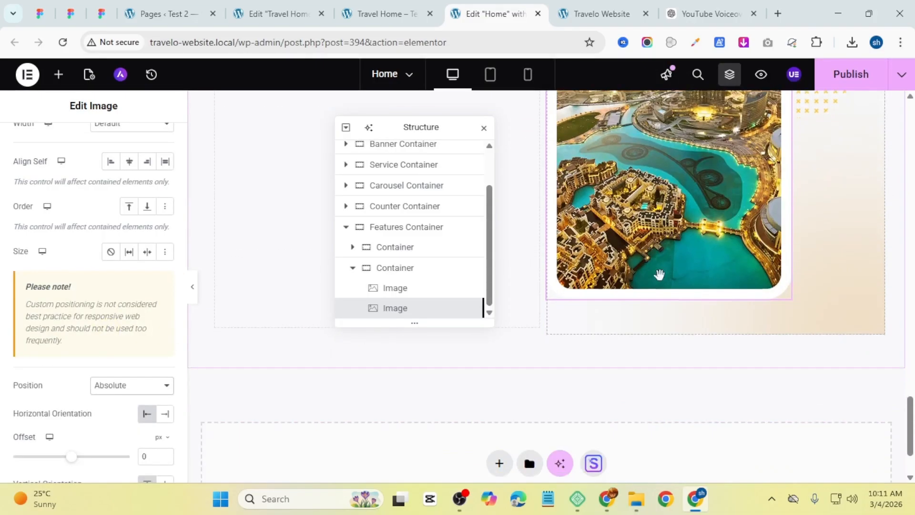
# Step: Set the second image's width to 50%
pyautogui.scroll(5, 108, 224)
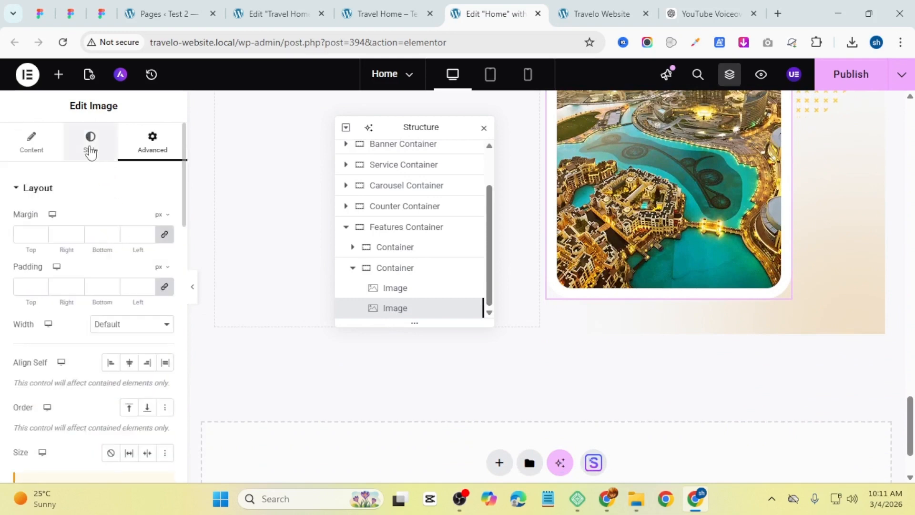
pyautogui.click(90, 143)
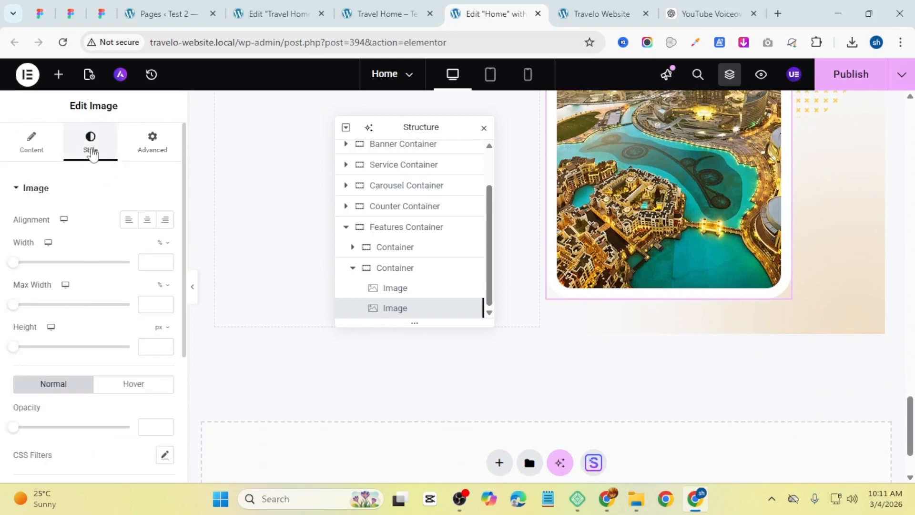
pyautogui.click(165, 262)
pyautogui.moveTo(165, 262); pyautogui.dragTo(165, 262)
pyautogui.scroll(4, 724, 295)
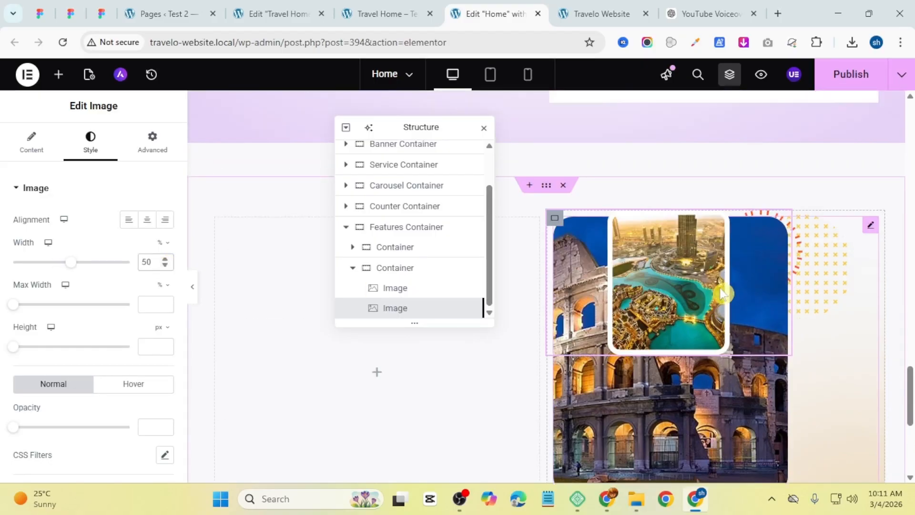
pyautogui.scroll(-1, 719, 290)
pyautogui.scroll(-3, 725, 288)
pyautogui.scroll(1, 725, 288)
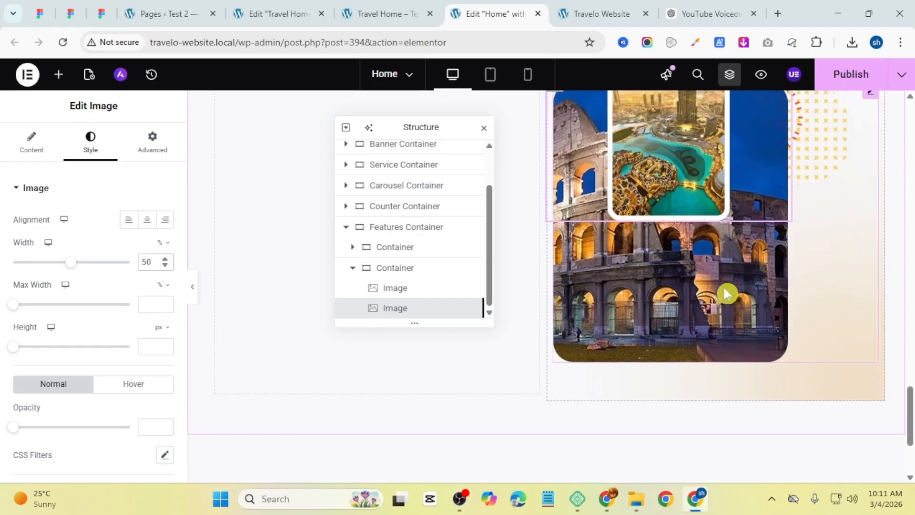
pyautogui.scroll(-1, 725, 287)
# Step: Anchor the second image to the bottom right with a horizontal offset of 70 px
pyautogui.click(153, 143)
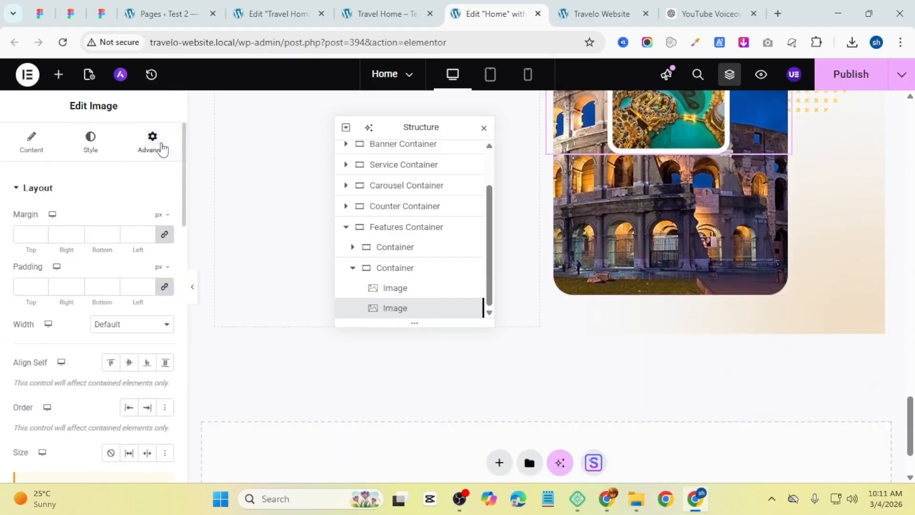
pyautogui.scroll(-8, 164, 364)
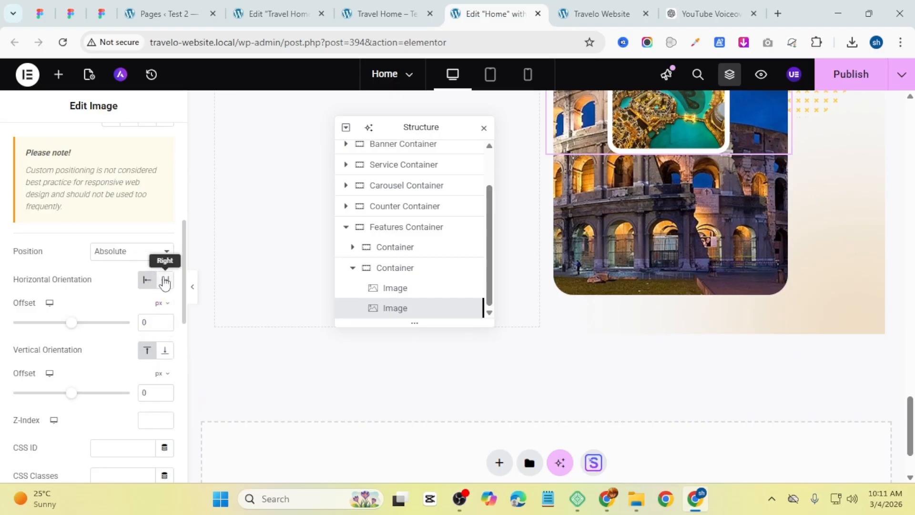
pyautogui.click(164, 281)
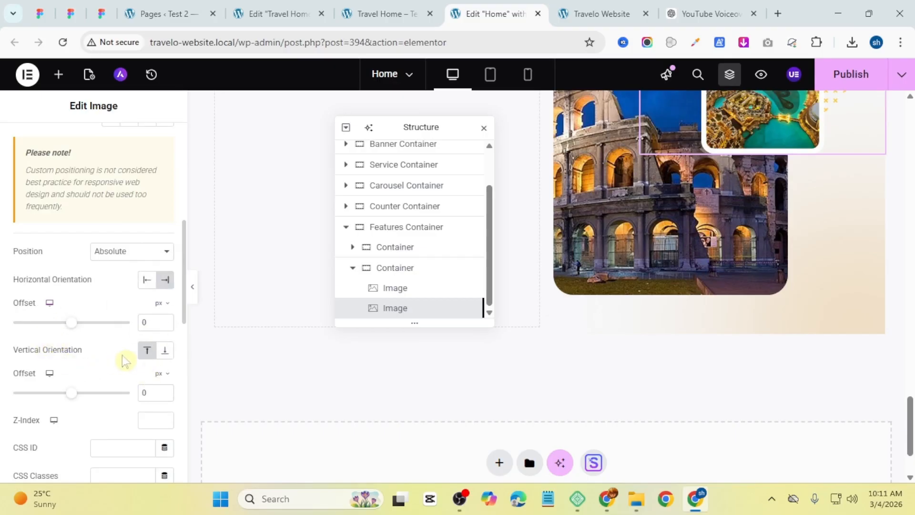
pyautogui.click(162, 356)
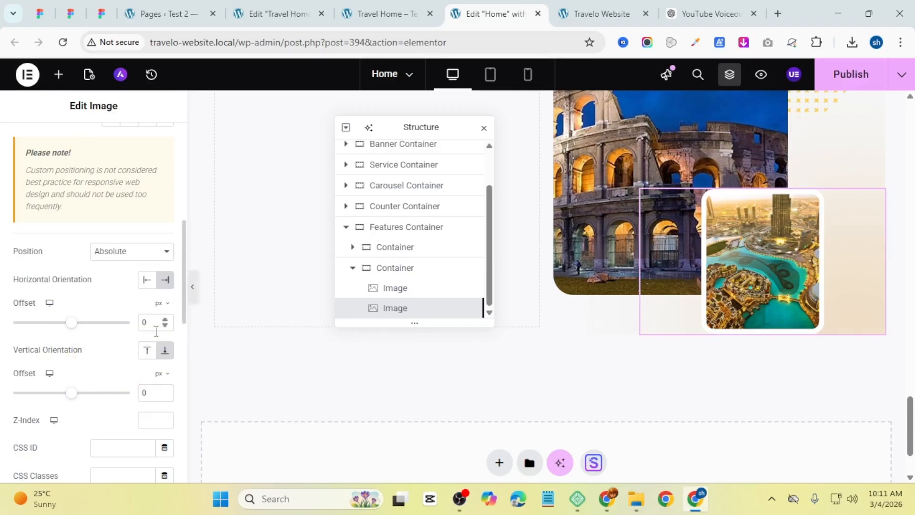
pyautogui.moveTo(165, 324); pyautogui.dragTo(167, 327)
pyautogui.click(193, 292)
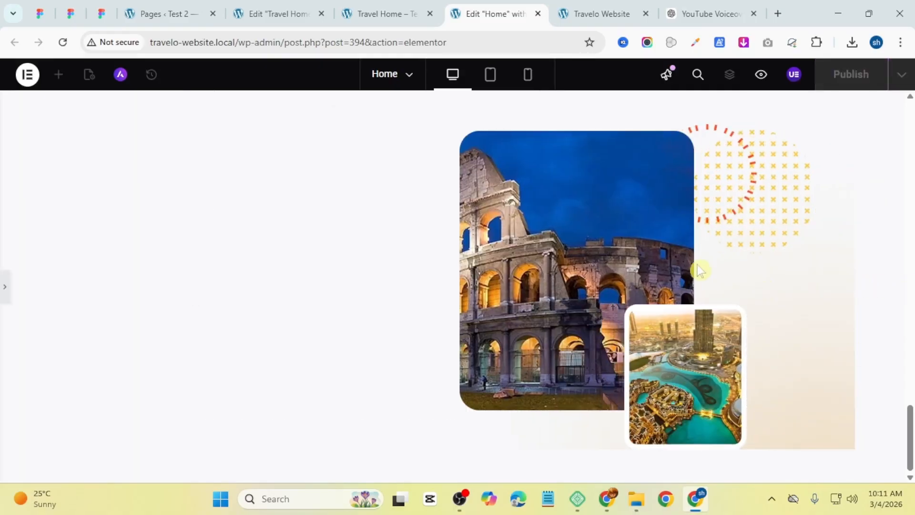
pyautogui.scroll(4, 689, 281)
pyautogui.scroll(-4, 687, 285)
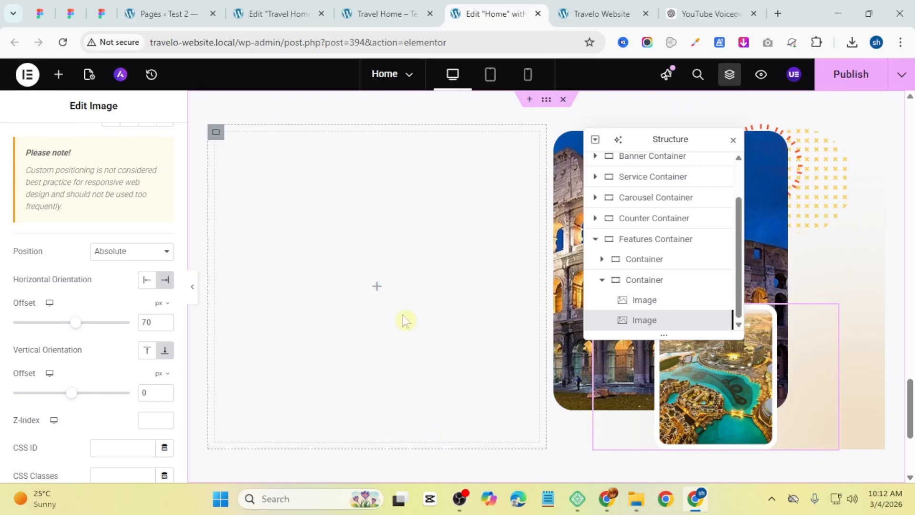
# Step: Review the reference Travel Home page's Key Features section layout
pyautogui.click(376, 292)
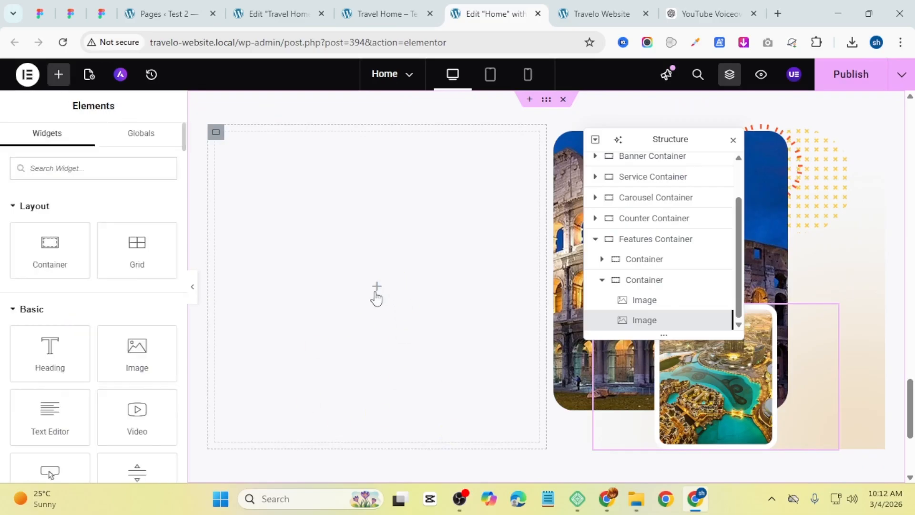
pyautogui.click(415, 11)
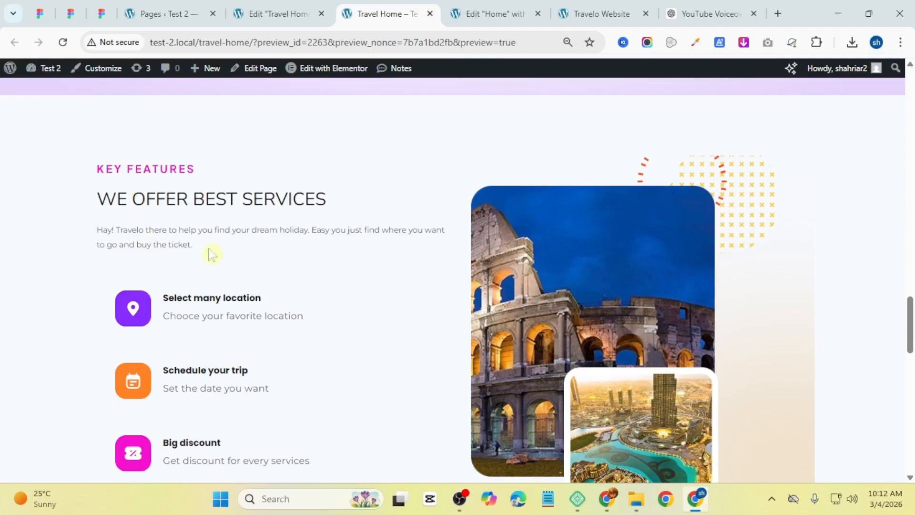
pyautogui.scroll(-4, 176, 347)
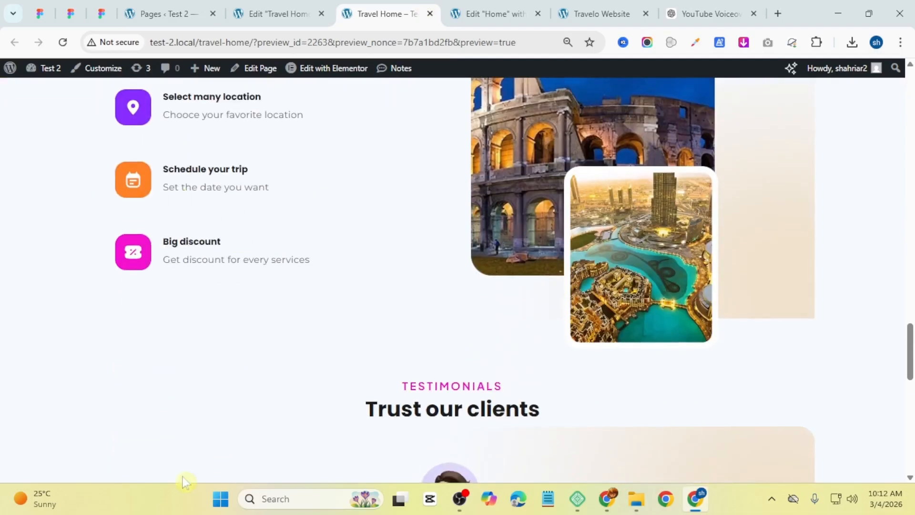
pyautogui.scroll(4, 265, 322)
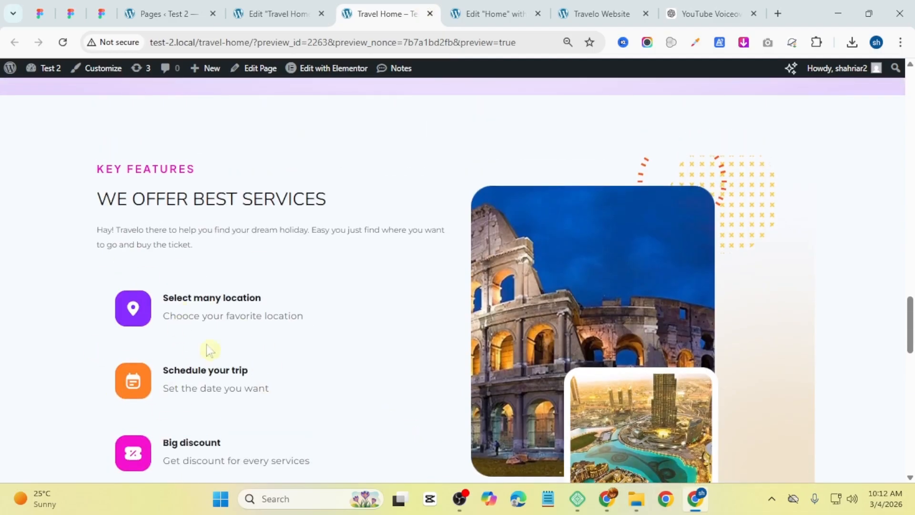
pyautogui.click(491, 7)
# Step: Copy the counter section's heading and text content and paste it into the features section's left container
pyautogui.scroll(5, 466, 295)
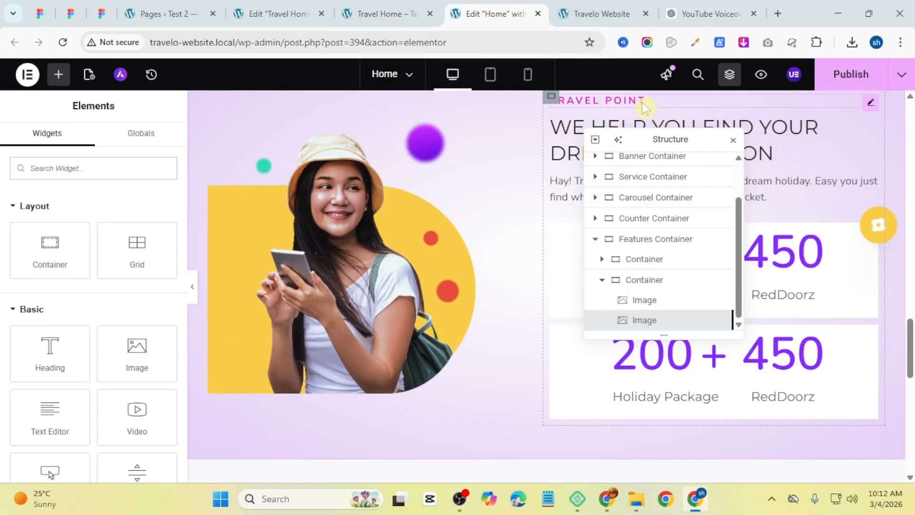
pyautogui.rightClick(645, 107)
pyautogui.click(673, 173)
pyautogui.scroll(-5, 374, 334)
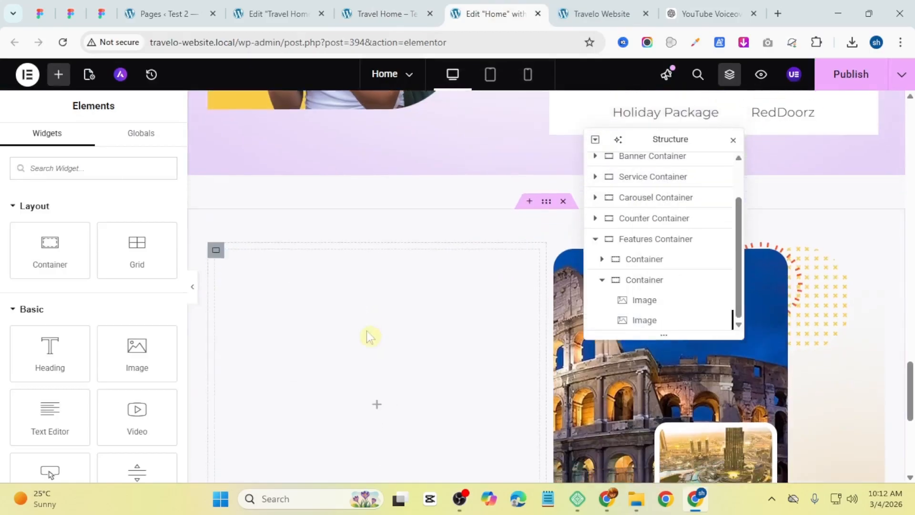
pyautogui.rightClick(355, 339)
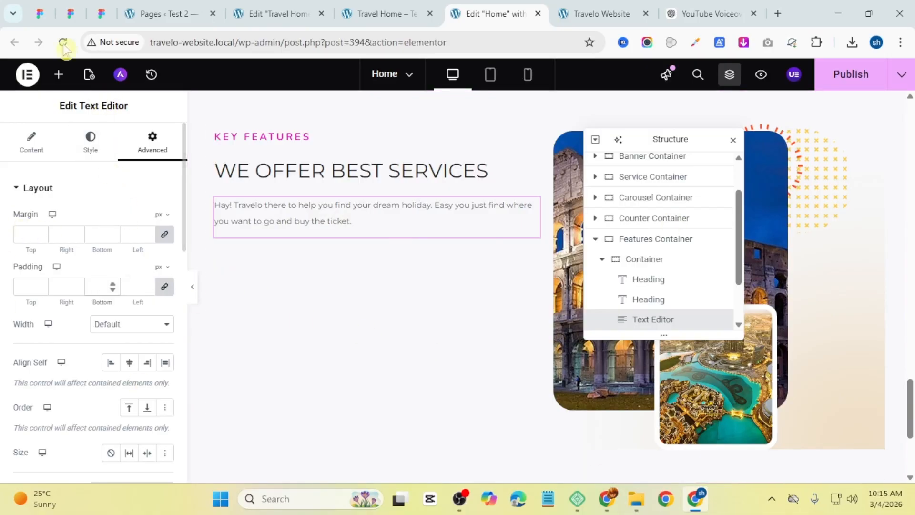
# Step: Add a new container and move it below the text in the left column
pyautogui.click(58, 74)
pyautogui.moveTo(49, 250); pyautogui.dragTo(381, 244)
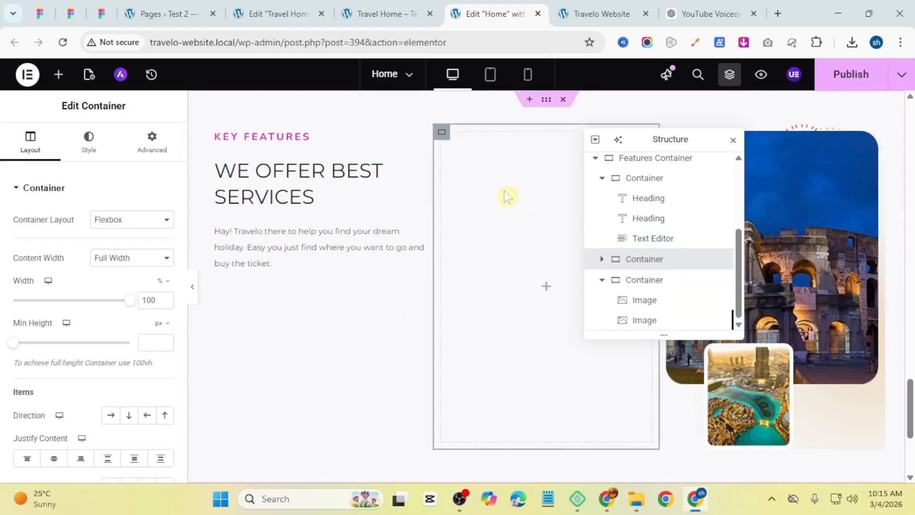
pyautogui.moveTo(663, 258); pyautogui.dragTo(667, 274)
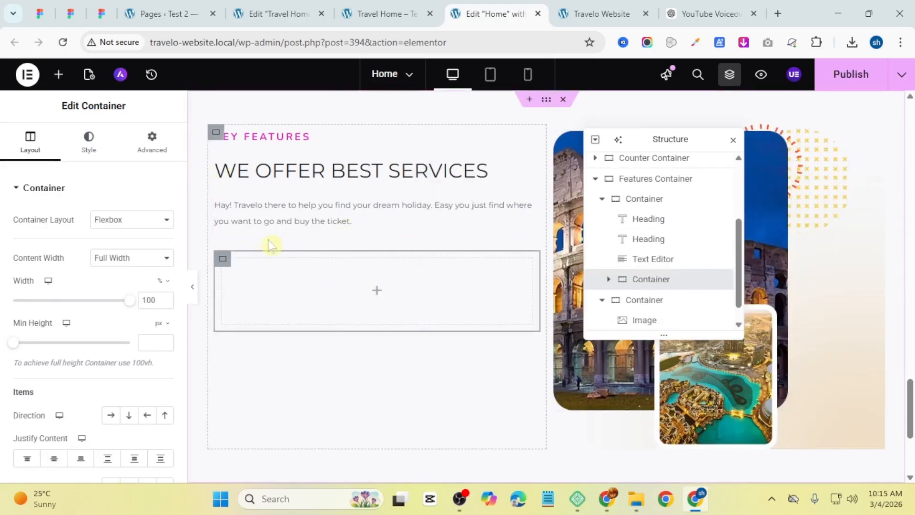
# Step: Add an Icon Box widget to the new container and clear its description
pyautogui.click(376, 293)
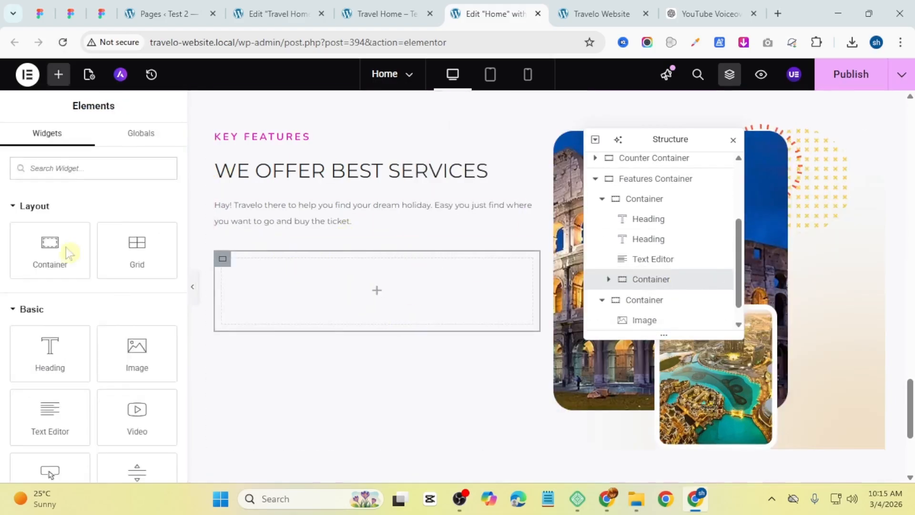
pyautogui.write('icon')
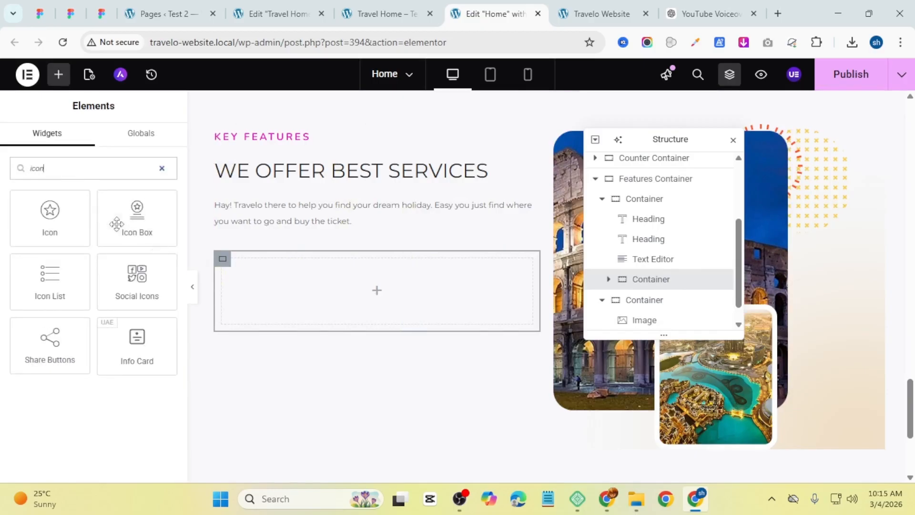
pyautogui.moveTo(116, 223); pyautogui.dragTo(410, 293)
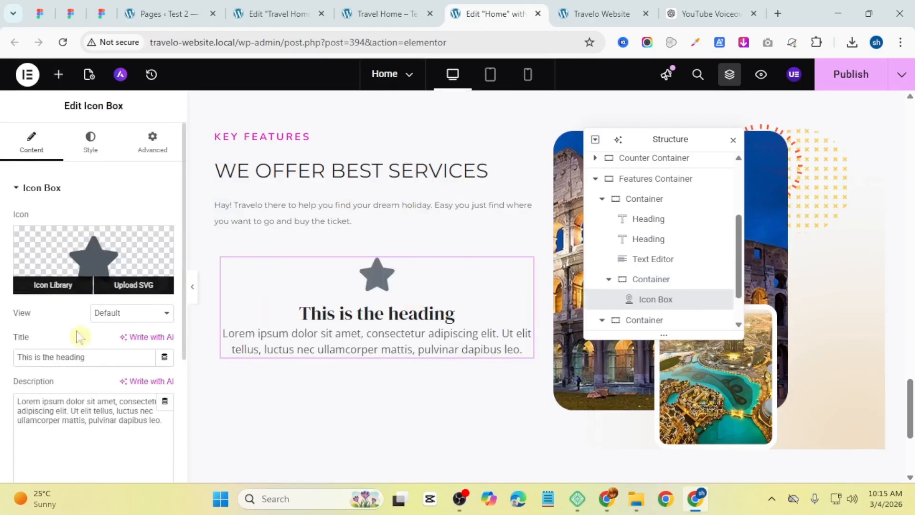
pyautogui.tripleClick(90, 427)
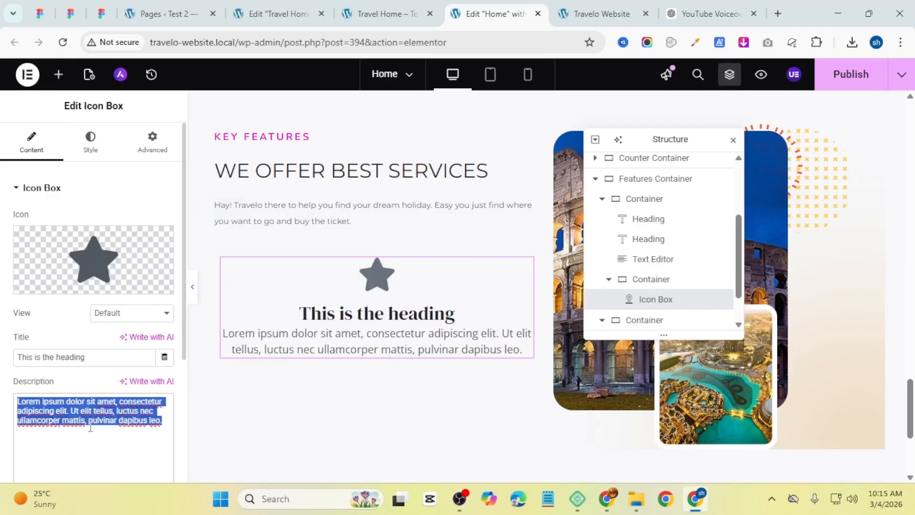
pyautogui.press('BackSpace')
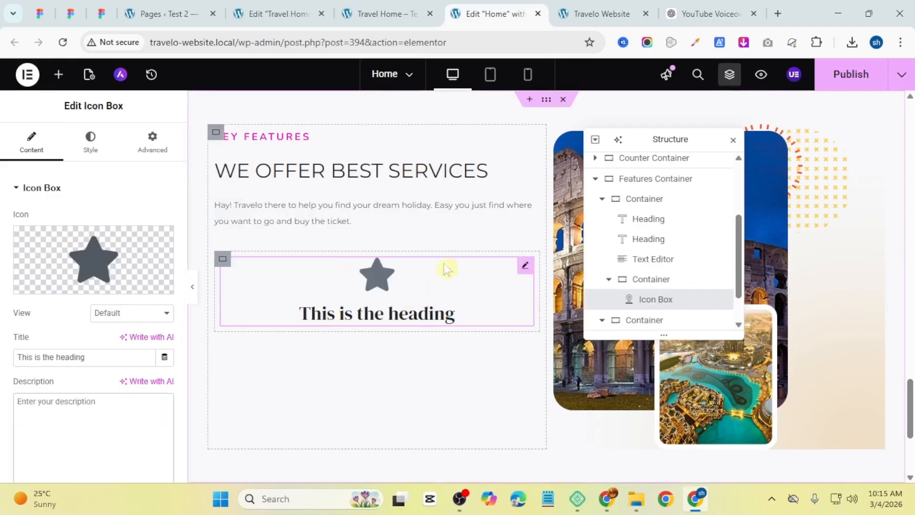
pyautogui.moveTo(97, 249)
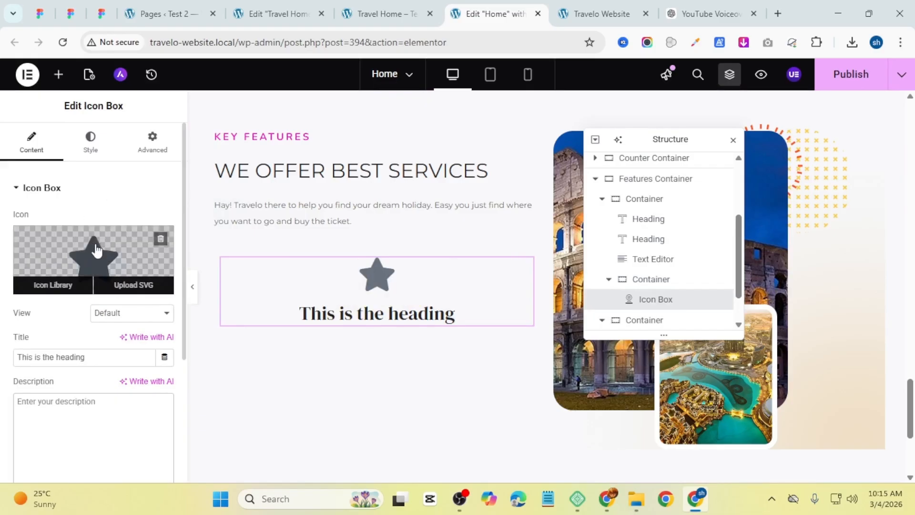
pyautogui.click(135, 287)
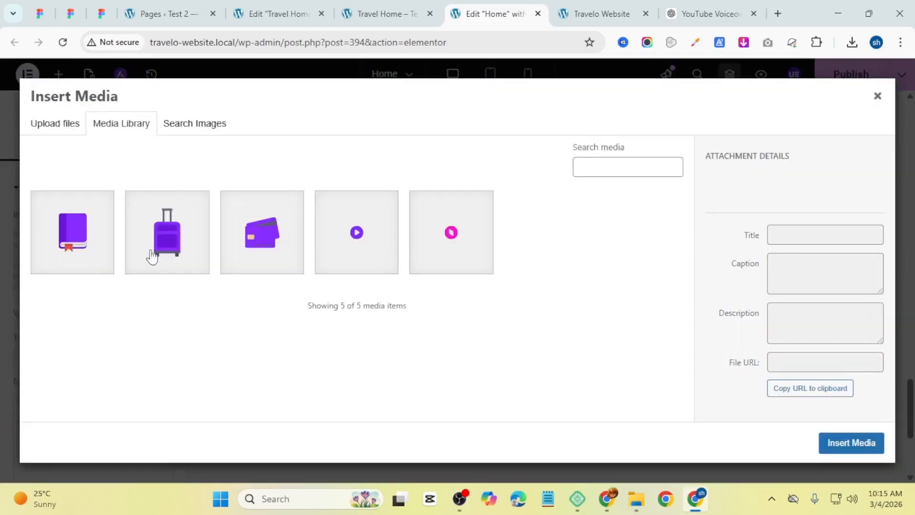
pyautogui.click(56, 124)
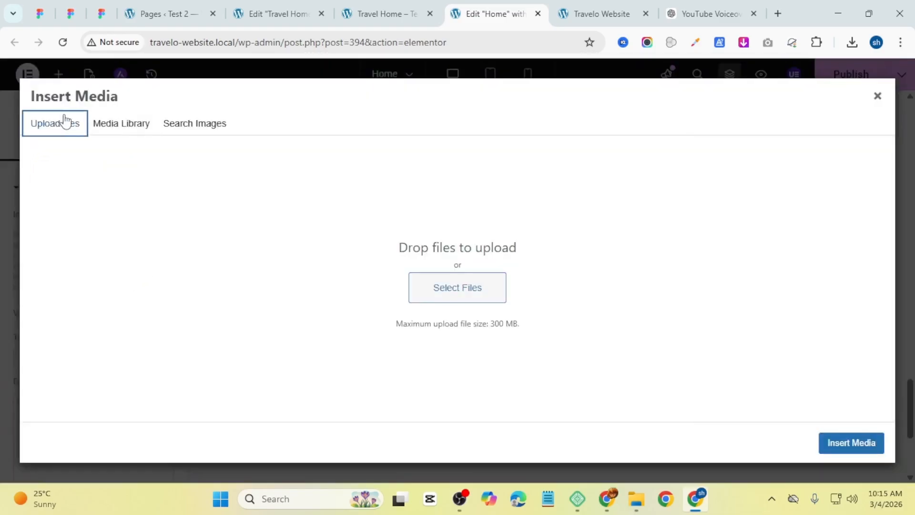
pyautogui.click(474, 288)
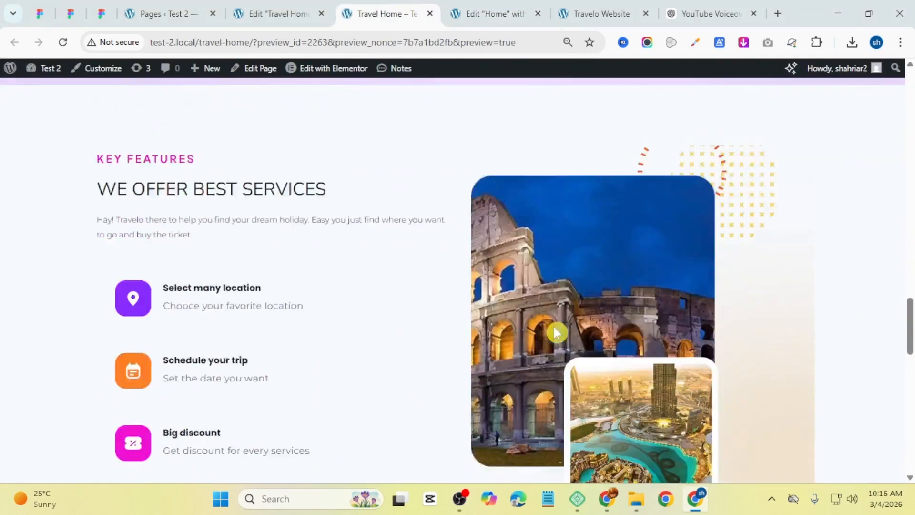
pyautogui.scroll(2, 552, 325)
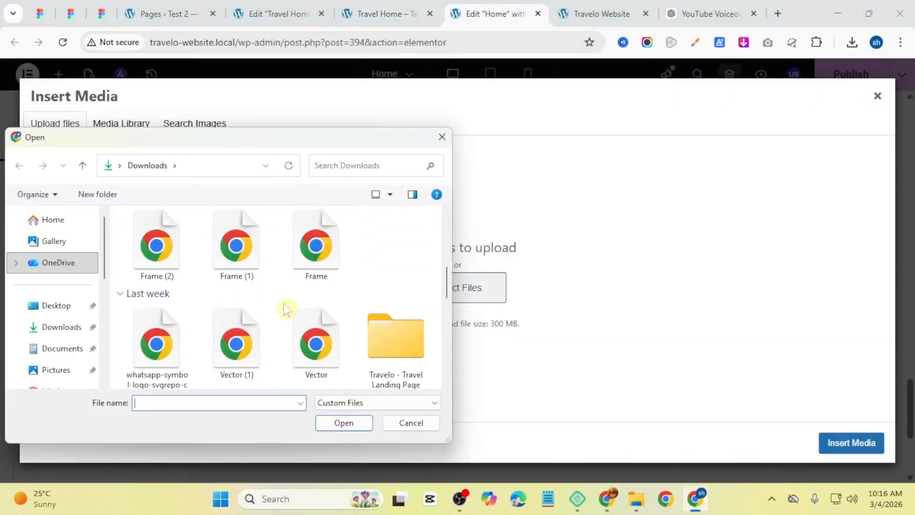
pyautogui.scroll(-1, 284, 304)
pyautogui.scroll(4, 284, 304)
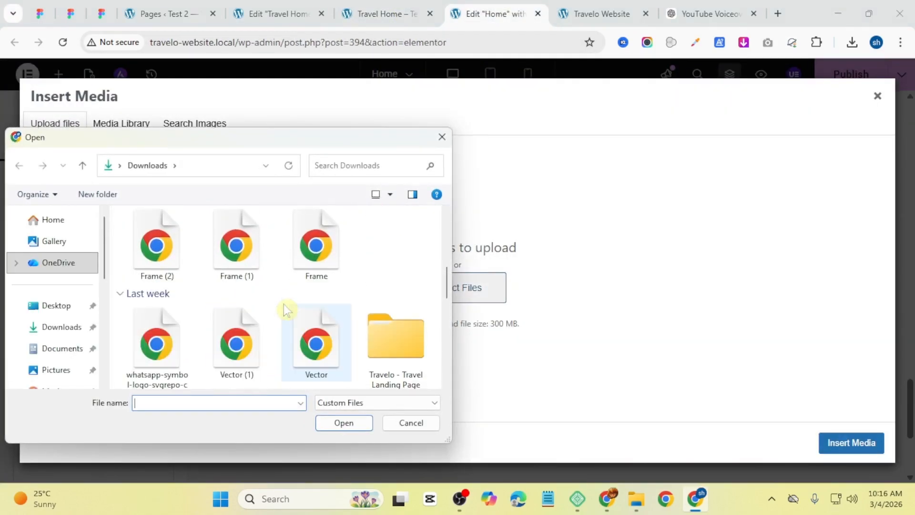
pyautogui.click(442, 137)
# Step: Browse the Downloads folder for the location icon file and open the Travelo landing page download
pyautogui.click(637, 499)
pyautogui.scroll(-5, 286, 279)
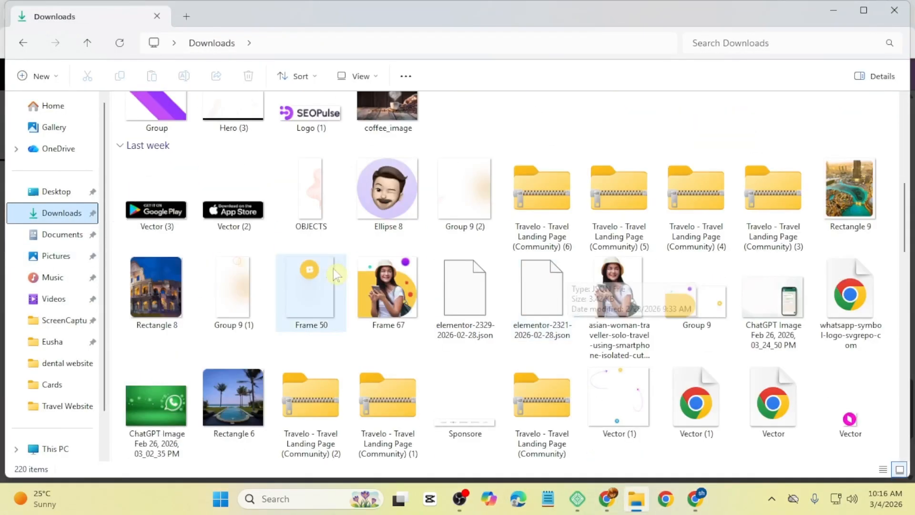
pyautogui.doubleClick(772, 204)
pyautogui.click(894, 9)
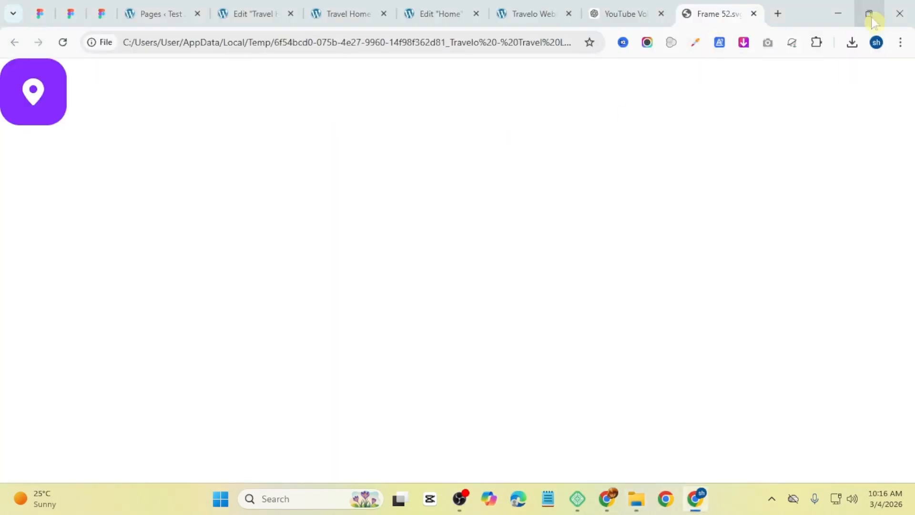
# Step: Upload the location pin SVG from the Travelo download folder as the icon box's icon
pyautogui.click(434, 13)
pyautogui.scroll(-3, 305, 285)
pyautogui.scroll(-2, 305, 285)
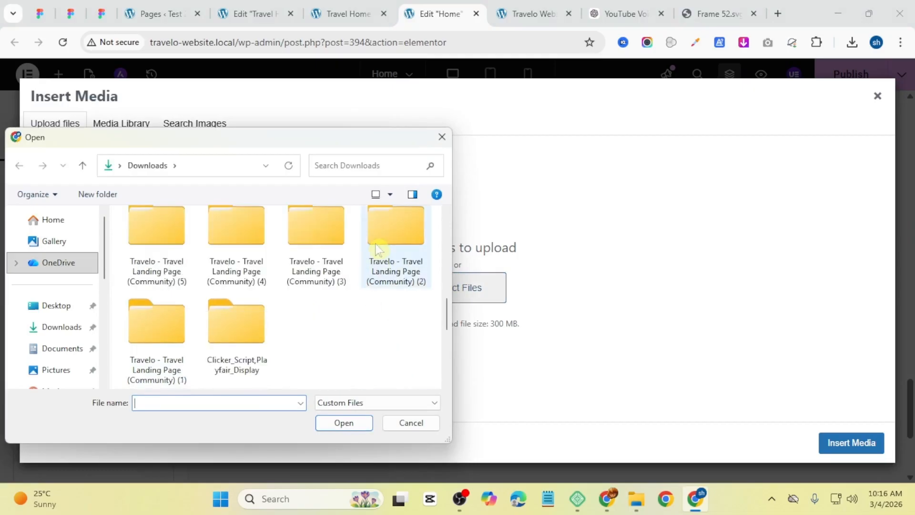
pyautogui.doubleClick(378, 245)
pyautogui.doubleClick(169, 250)
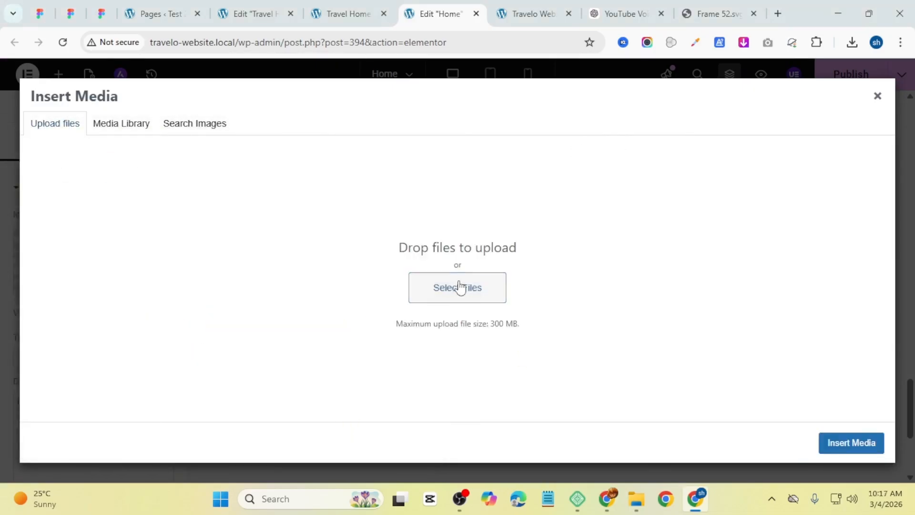
pyautogui.click(458, 286)
pyautogui.click(82, 165)
pyautogui.doubleClick(394, 327)
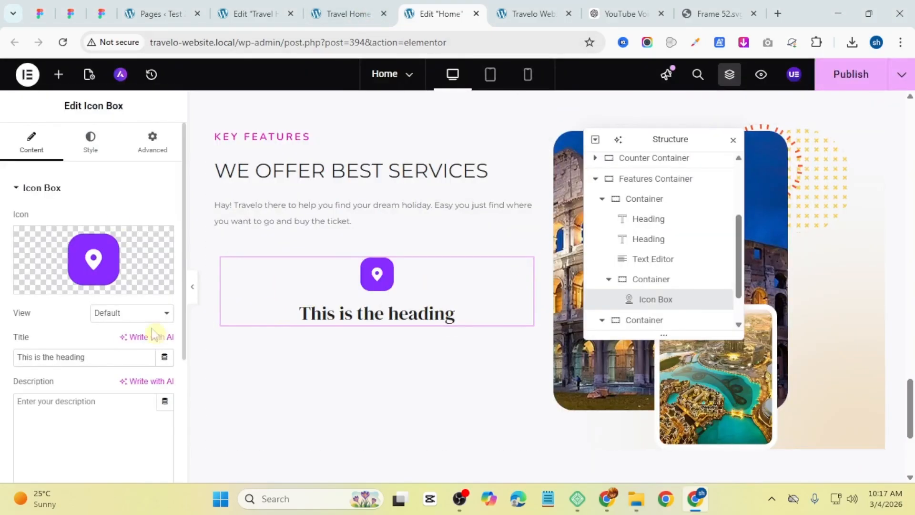
# Step: Copy the first feature title from the reference page and set the icon box title to Select many location
pyautogui.moveTo(96, 278)
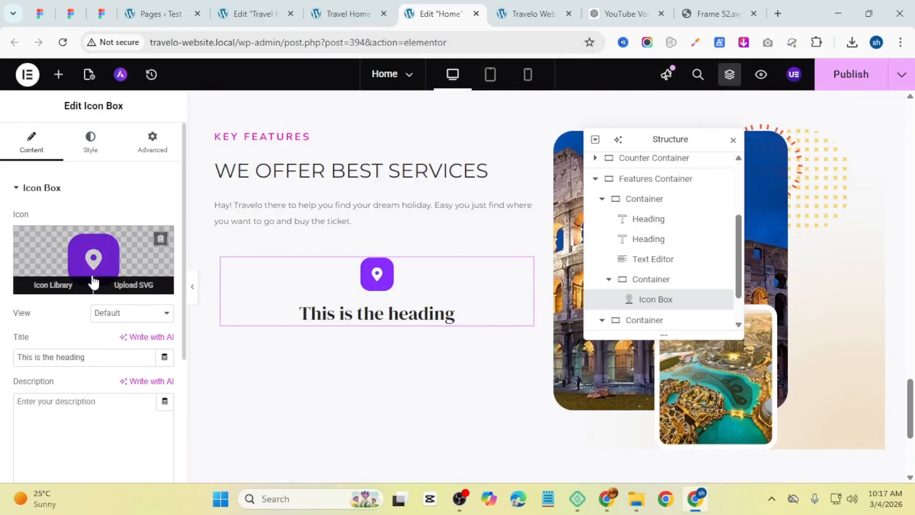
pyautogui.moveTo(101, 361); pyautogui.dragTo(5, 383)
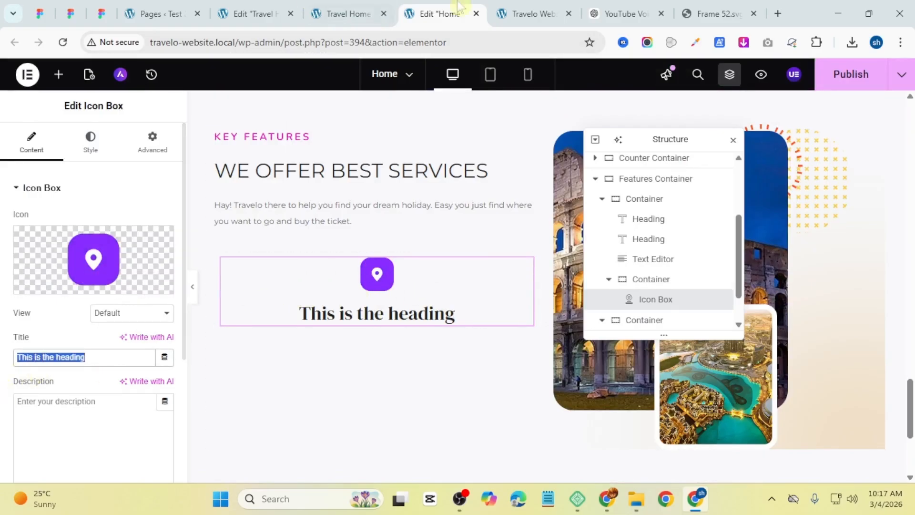
pyautogui.click(348, 13)
pyautogui.tripleClick(232, 373)
pyautogui.hotkey('ctrl', 'c')
pyautogui.click(439, 13)
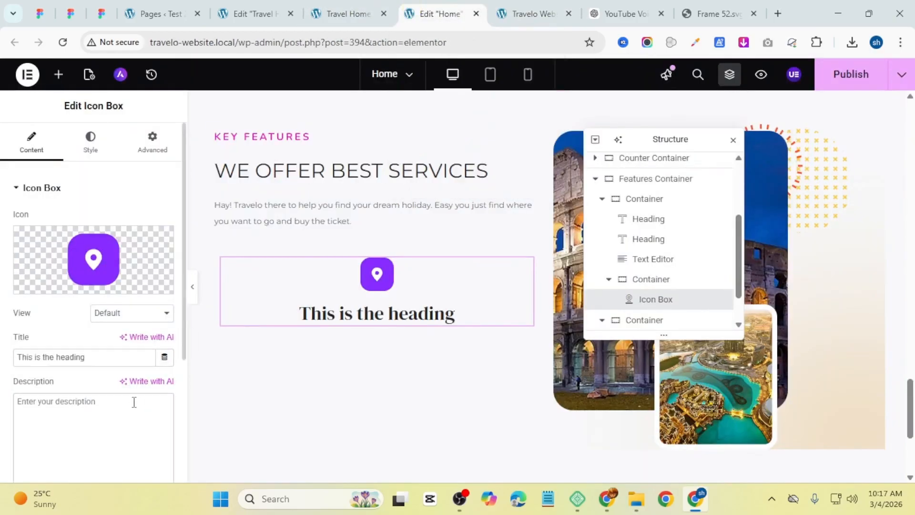
pyautogui.click(132, 403)
pyautogui.hotkey('ctrl', 'v')
pyautogui.hotkey('ctrl', 'a')
pyautogui.hotkey('ctrl', 'x')
pyautogui.click(104, 361)
pyautogui.hotkey('ctrl', 'a')
pyautogui.hotkey('ctrl', 'v')
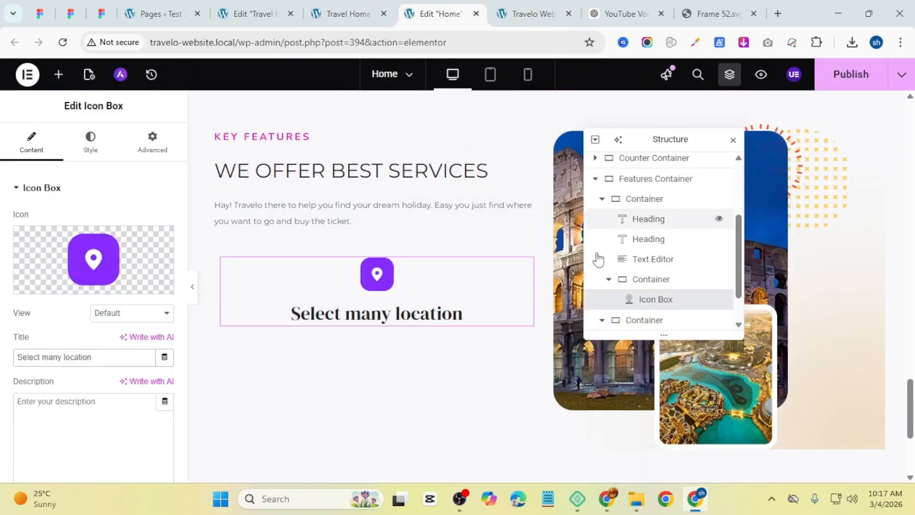
# Step: Copy the reference feature's description and paste Choose your favorite location into the icon box description
pyautogui.click(373, 6)
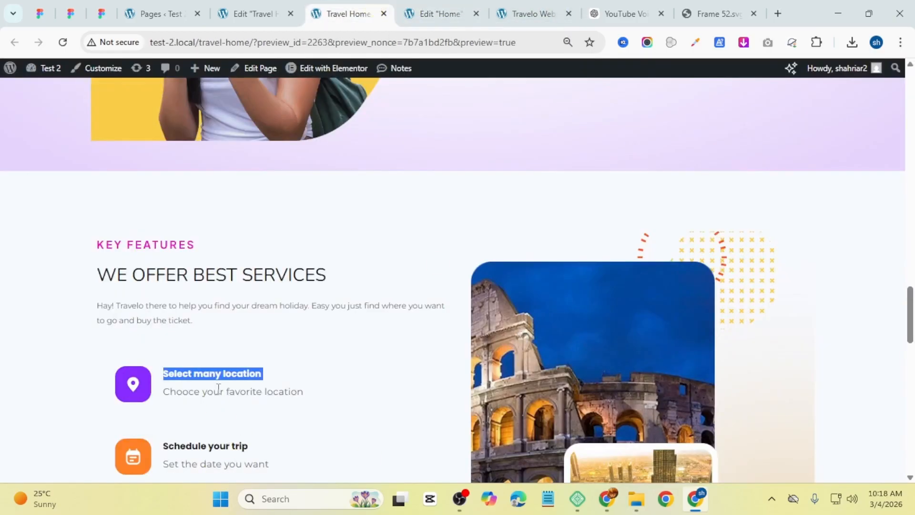
pyautogui.tripleClick(241, 393)
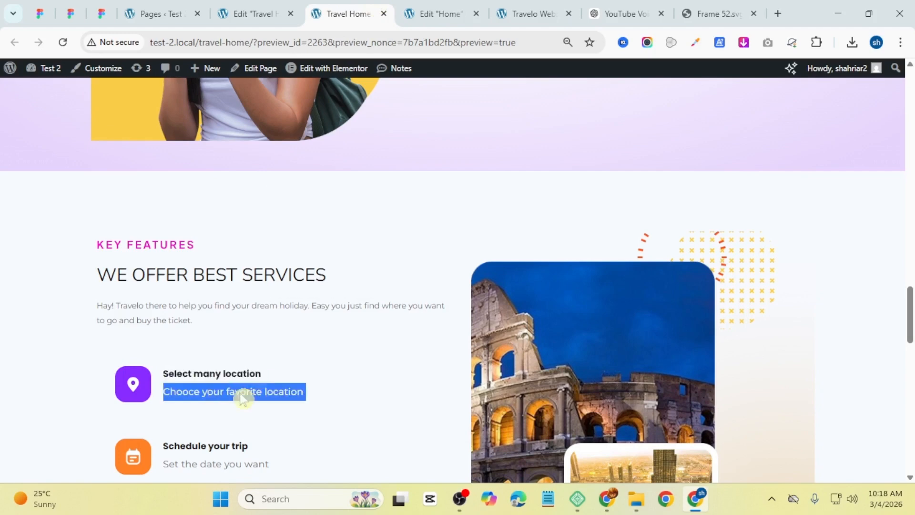
pyautogui.rightClick(242, 393)
pyautogui.click(299, 202)
pyautogui.click(433, 13)
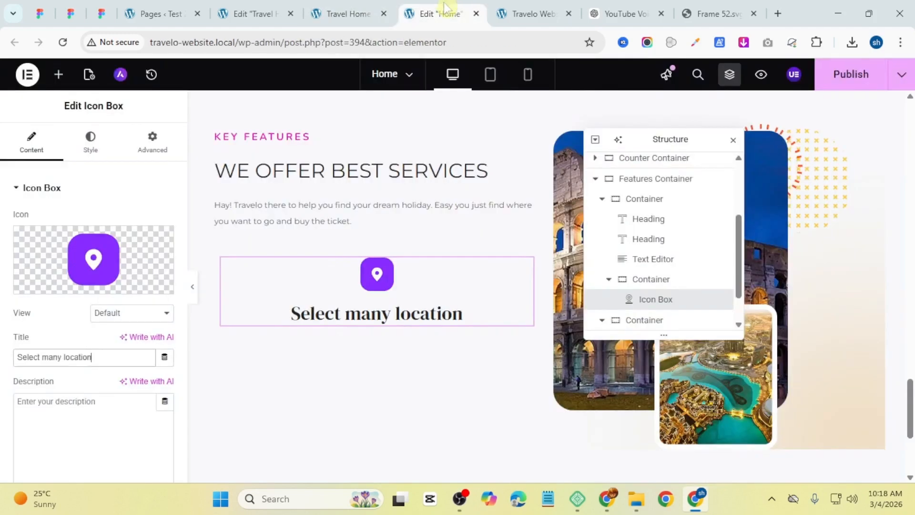
pyautogui.click(43, 398)
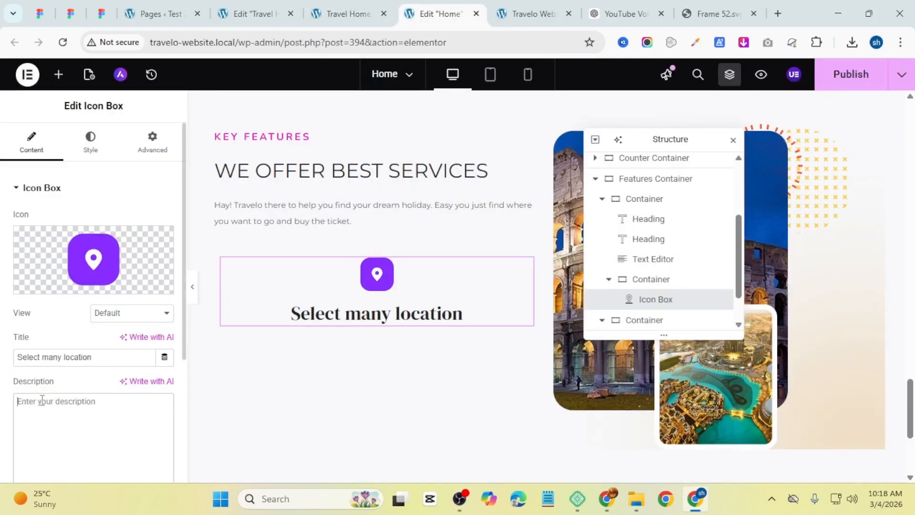
pyautogui.hotkey('ctrl', 'v')
# Step: Position the icon at the start with middle vertical and center alignment, and set the icon size to 50 px
pyautogui.click(91, 161)
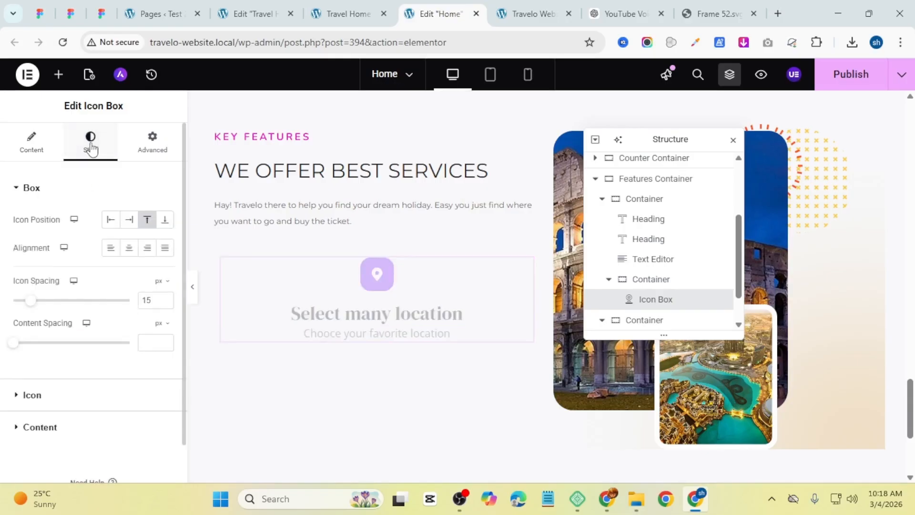
pyautogui.click(111, 220)
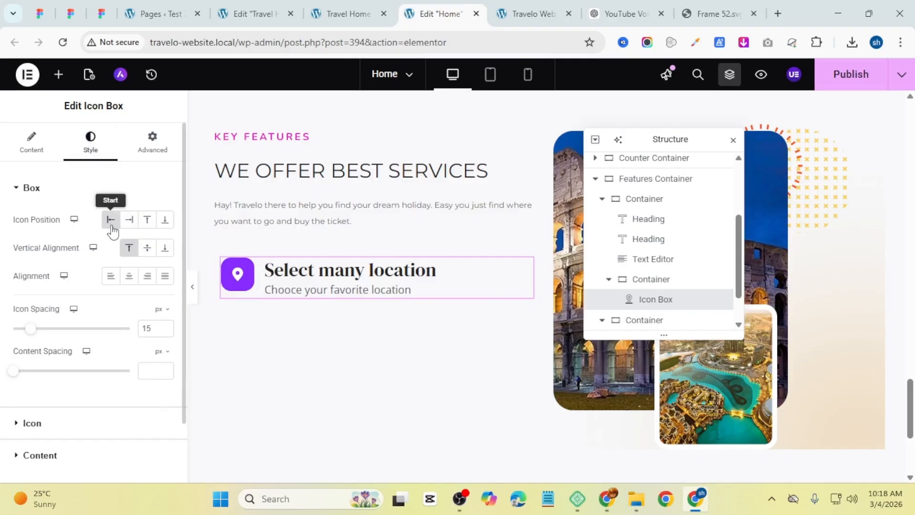
pyautogui.click(148, 249)
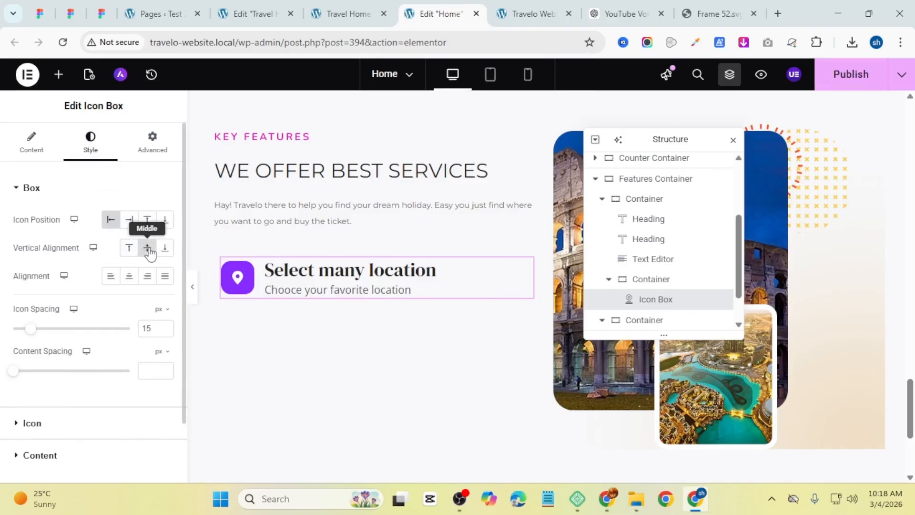
pyautogui.click(129, 278)
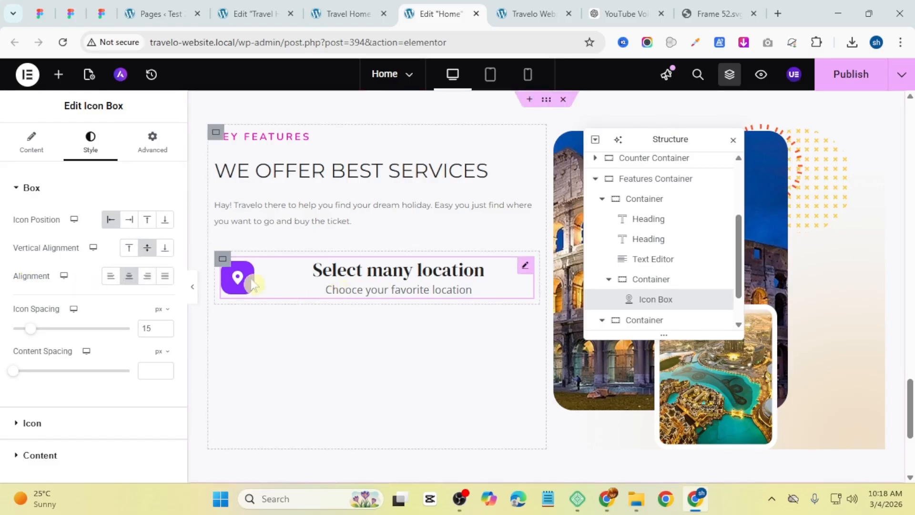
pyautogui.click(40, 424)
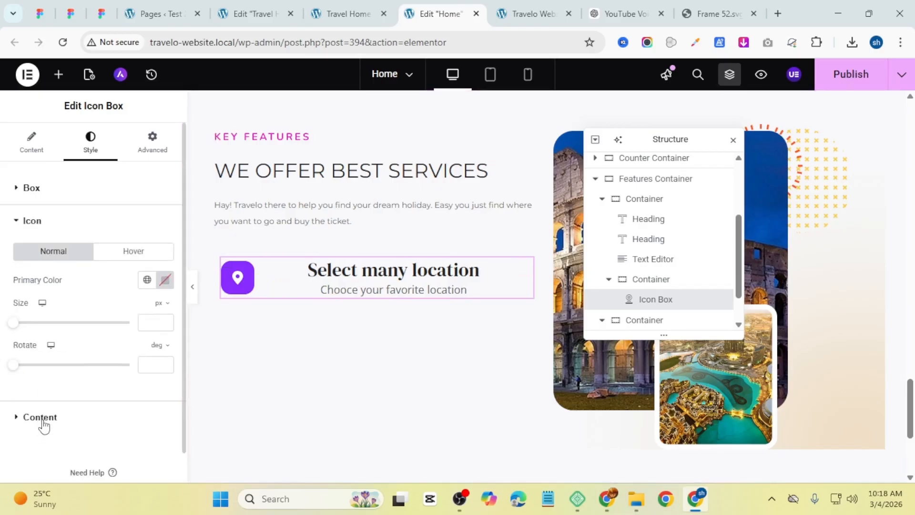
pyautogui.moveTo(13, 322); pyautogui.dragTo(30, 322)
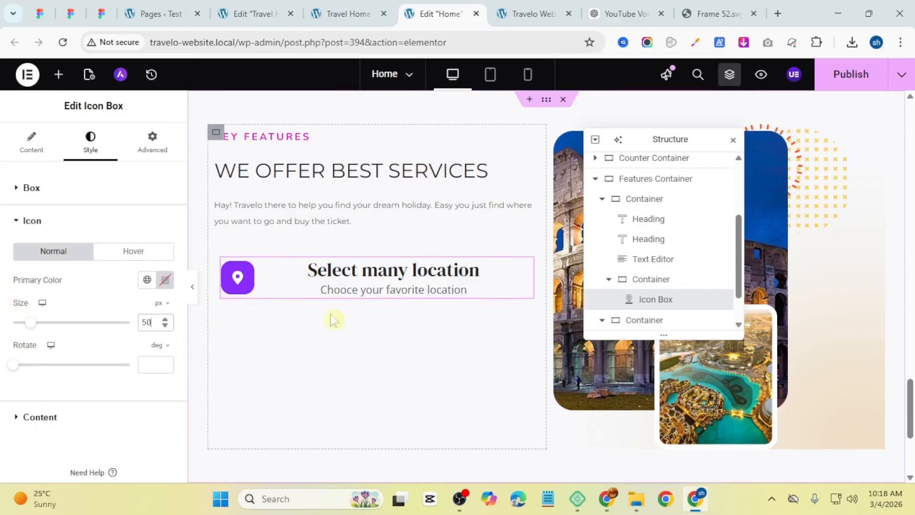
# Step: Apply the Secondary global font to the icon box title typography
pyautogui.click(67, 418)
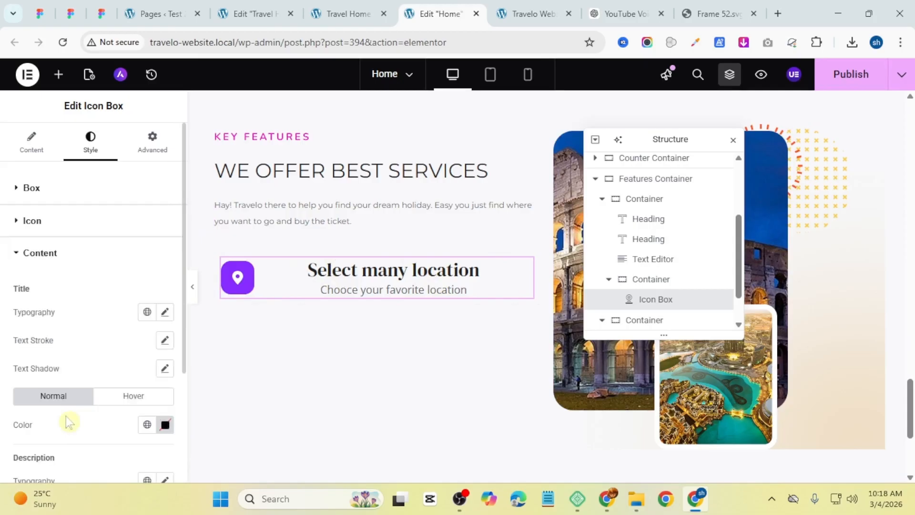
pyautogui.click(165, 312)
pyautogui.click(148, 313)
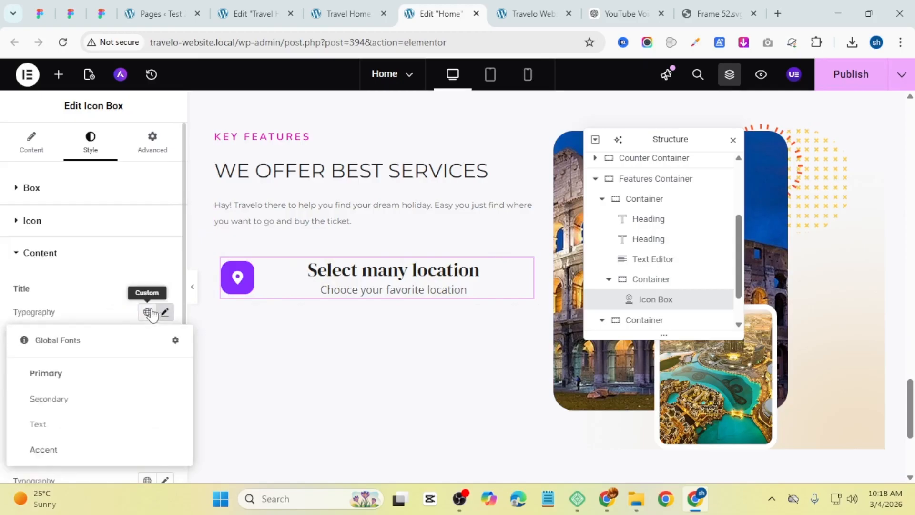
pyautogui.click(47, 398)
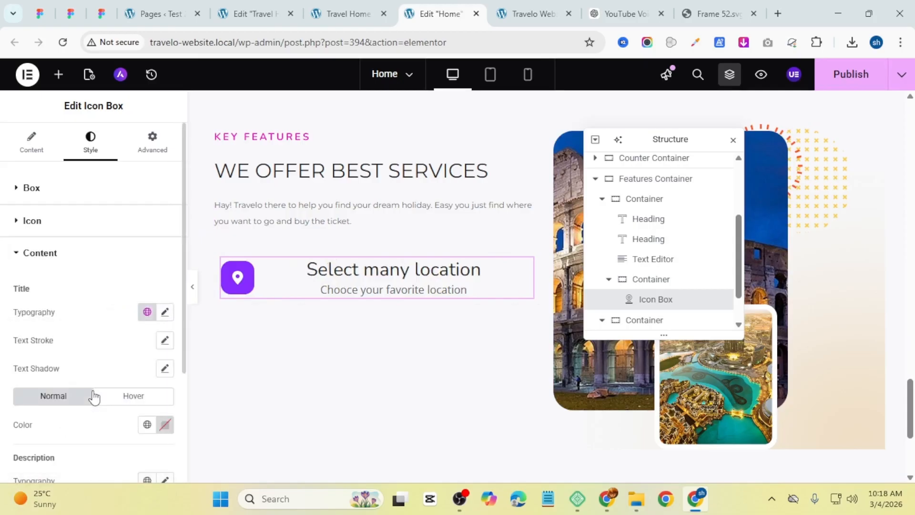
# Step: Set the title's custom typography to 20 px size and 700 (Bold) weight
pyautogui.click(167, 313)
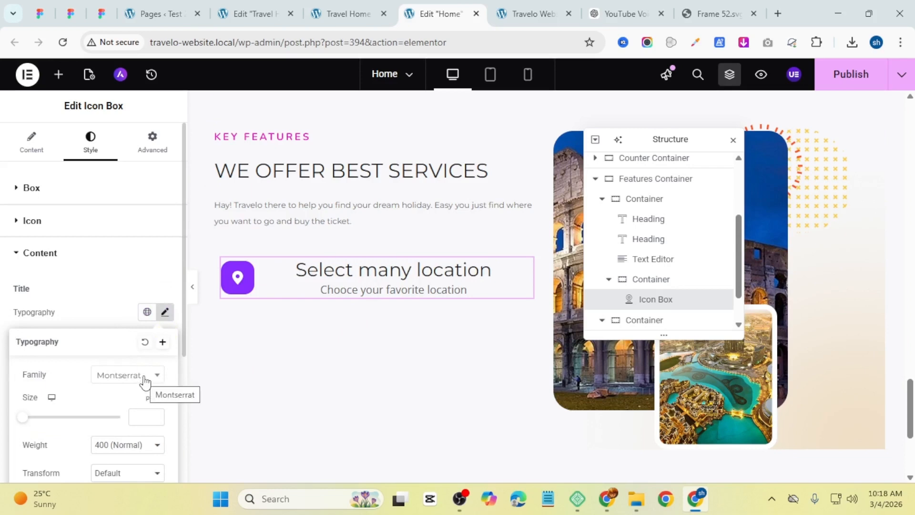
pyautogui.click(155, 415)
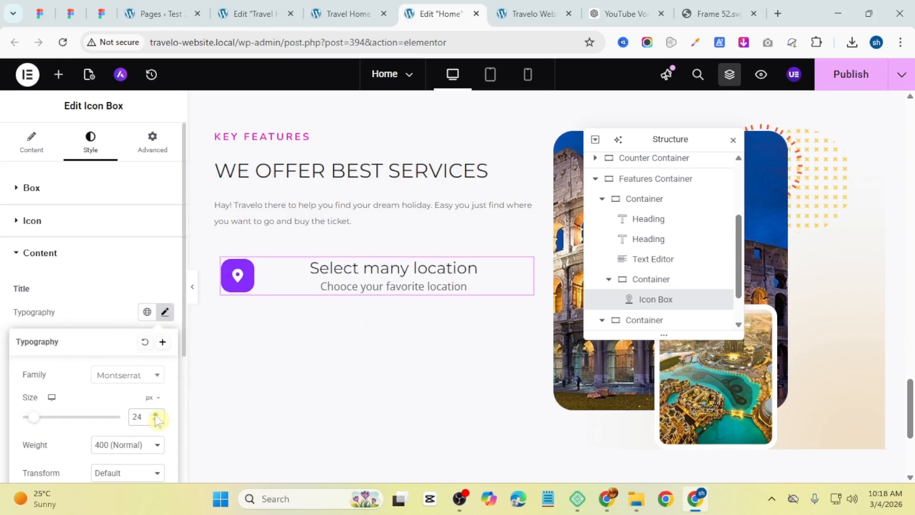
pyautogui.click(156, 415)
pyautogui.click(139, 444)
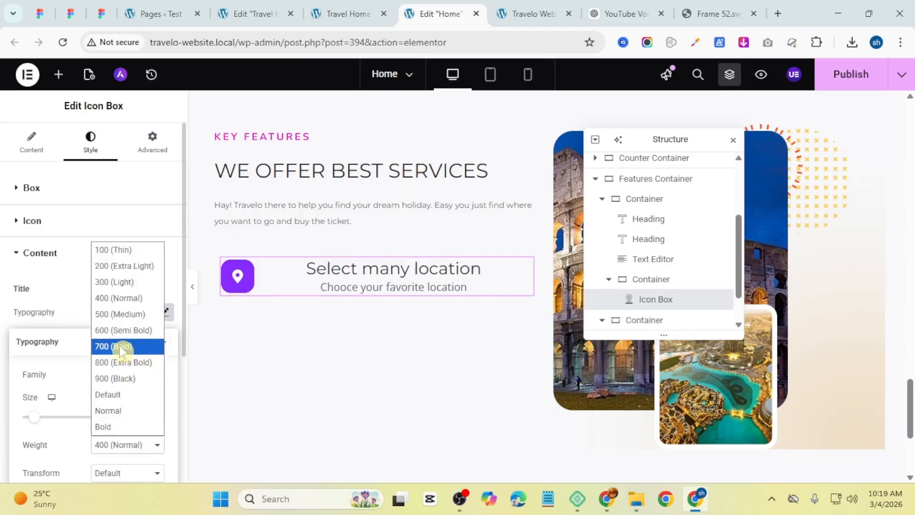
pyautogui.click(119, 346)
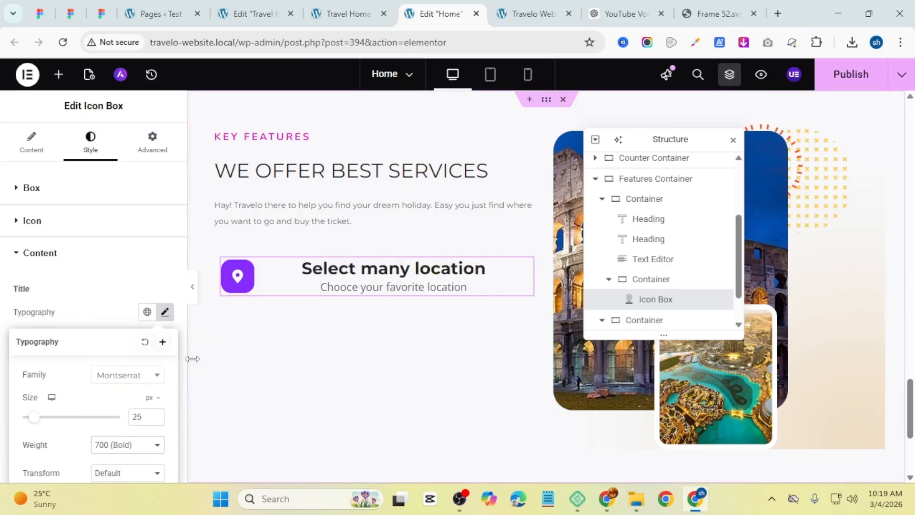
pyautogui.click(155, 420)
pyautogui.click(155, 420)
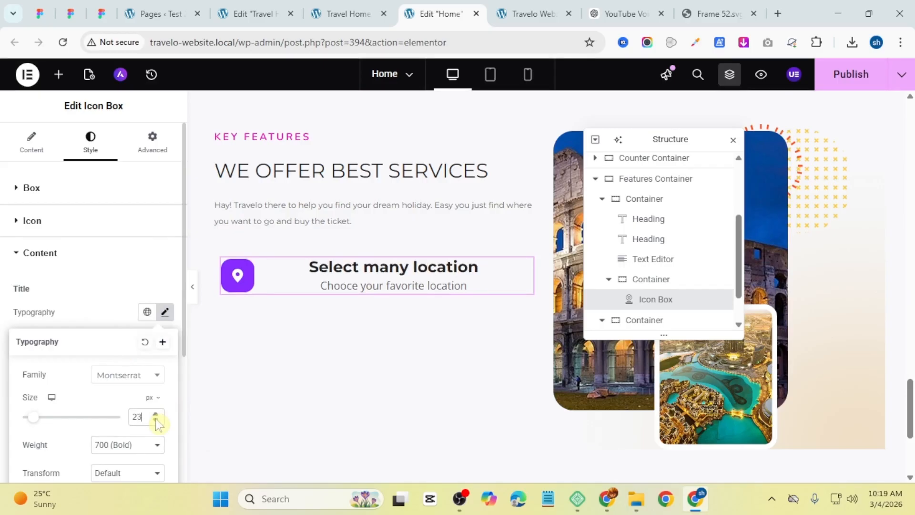
pyautogui.click(155, 420)
pyautogui.click(155, 420)
pyautogui.click(156, 420)
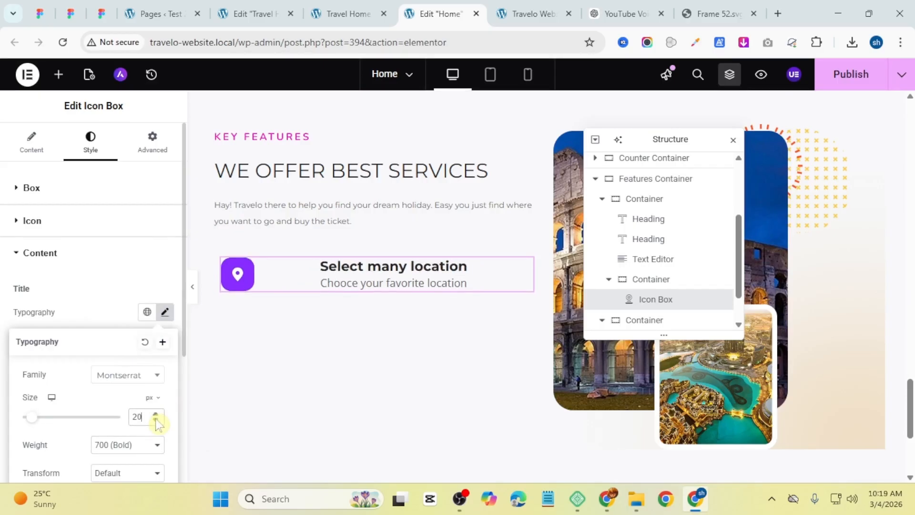
pyautogui.click(86, 312)
pyautogui.scroll(-3, 91, 390)
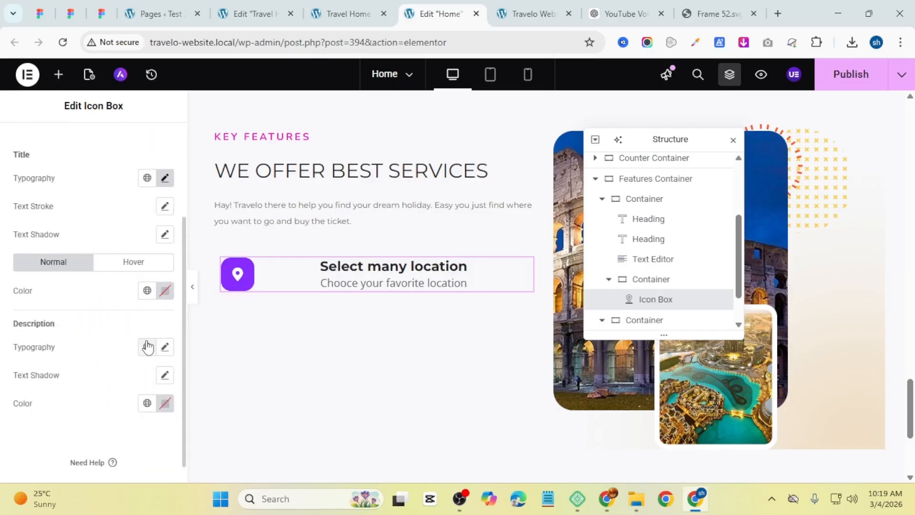
# Step: Apply the Text global font to the icon box description typography
pyautogui.click(147, 348)
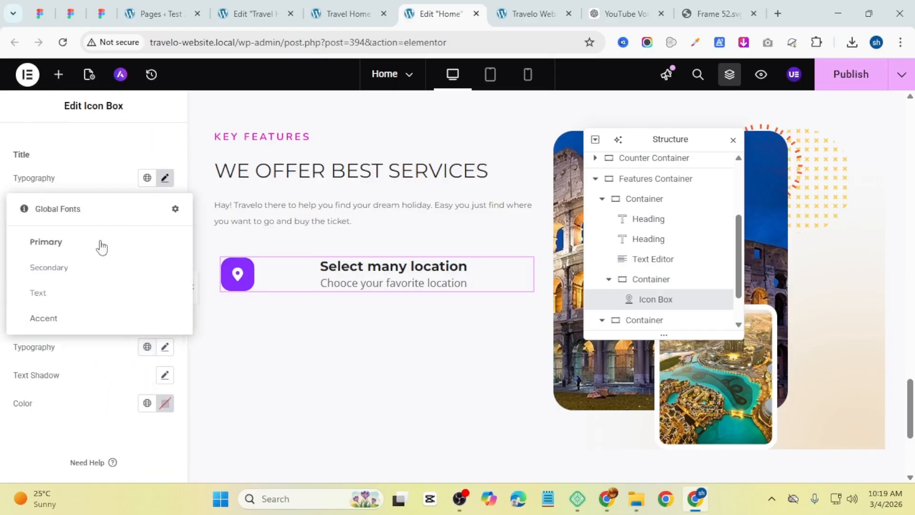
pyautogui.click(100, 292)
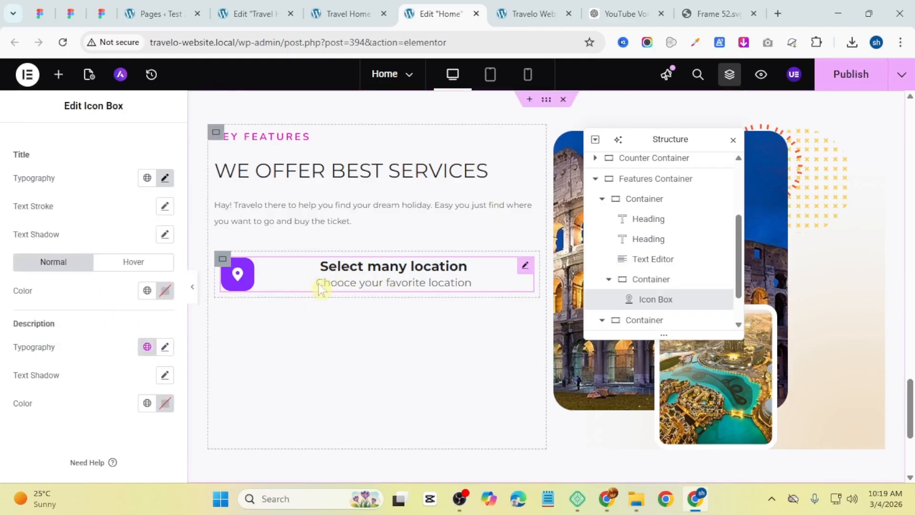
# Step: Switch the icon box content alignment back to left and set the icon spacing to 30 px
pyautogui.scroll(3, 111, 206)
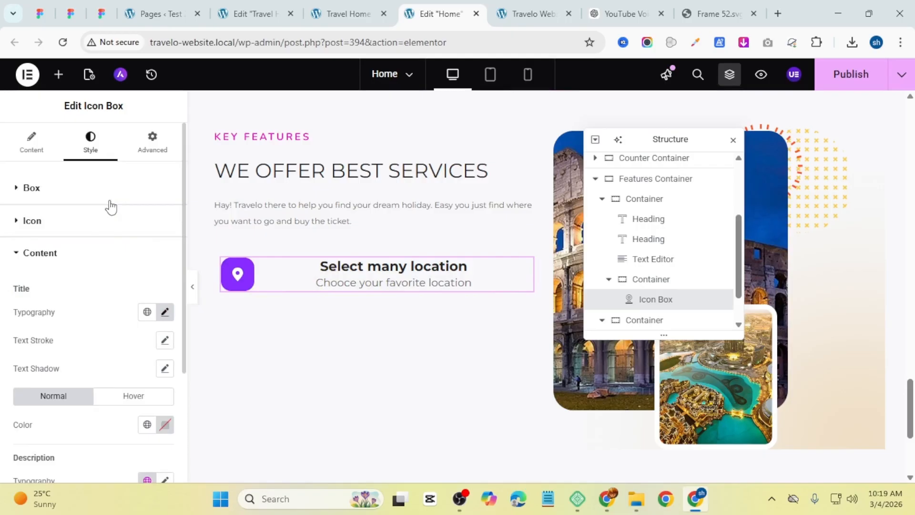
pyautogui.click(68, 191)
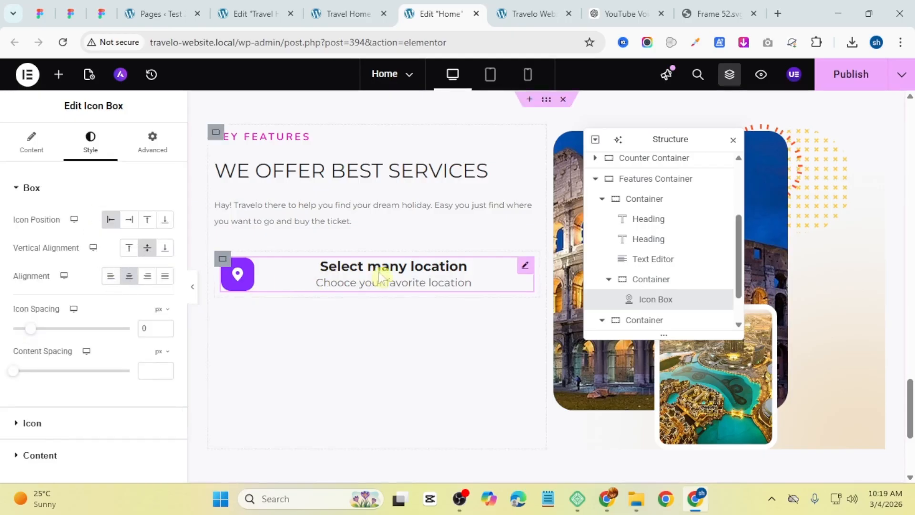
pyautogui.click(128, 276)
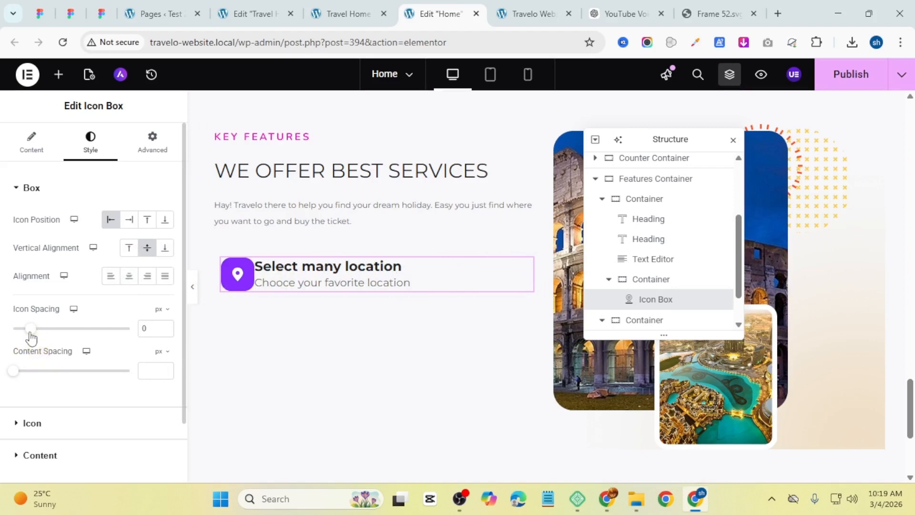
pyautogui.moveTo(30, 333); pyautogui.dragTo(51, 335)
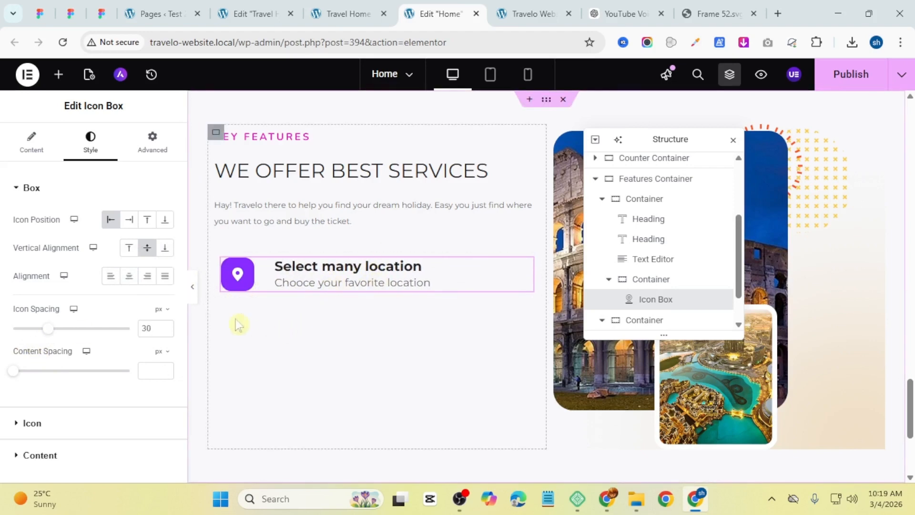
# Step: Duplicate the icon box twice to make three feature items
pyautogui.rightClick(280, 274)
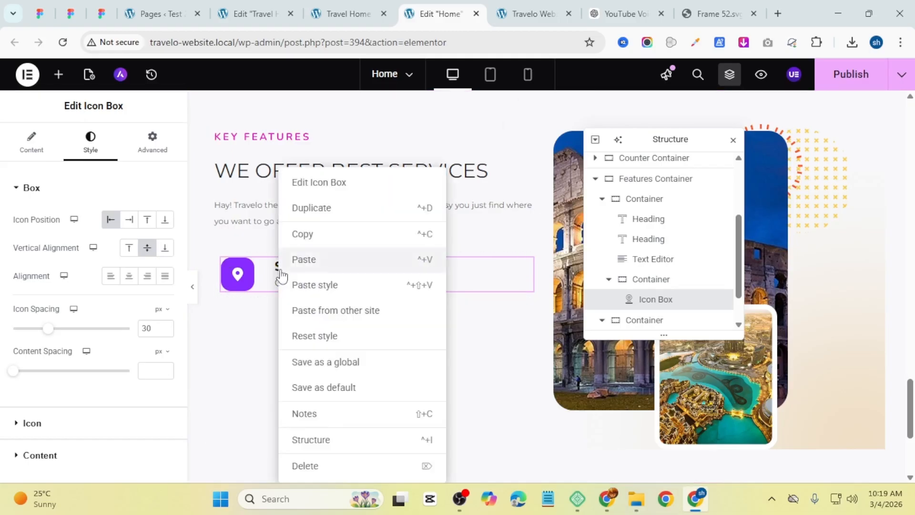
pyautogui.click(332, 210)
pyautogui.rightClick(333, 322)
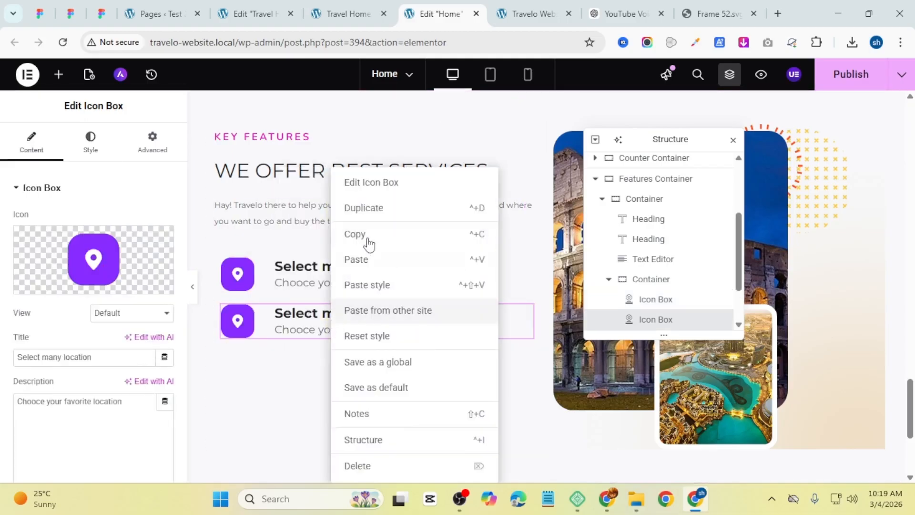
pyautogui.click(379, 209)
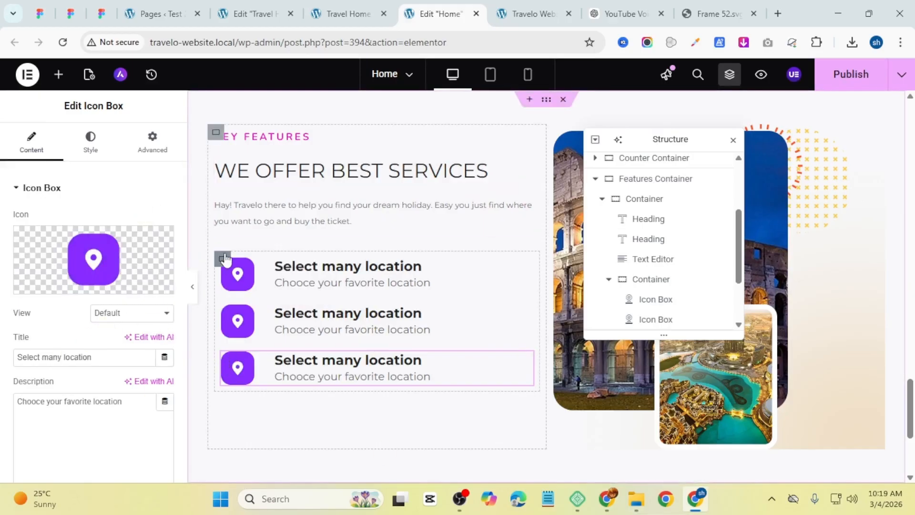
# Step: Select the container holding the icon boxes and set its column and row gaps to 30 px
pyautogui.click(223, 259)
pyautogui.scroll(-3, 76, 286)
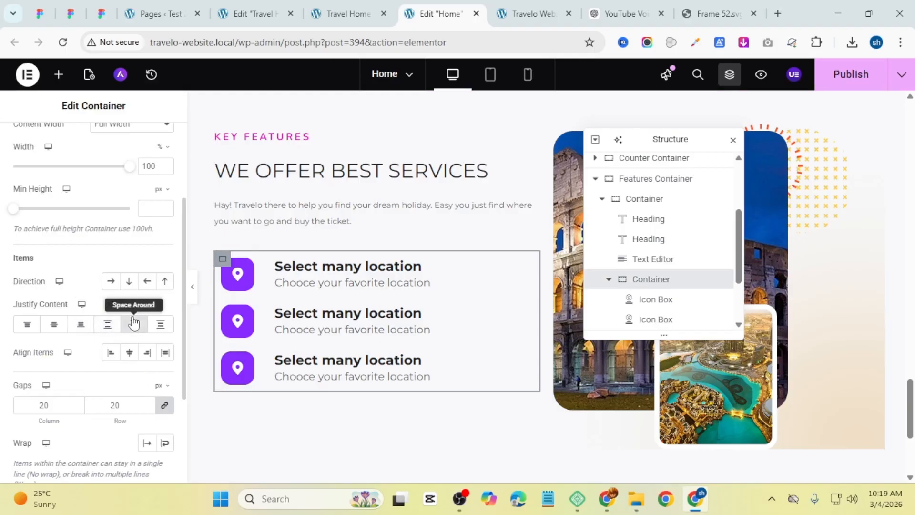
pyautogui.click(160, 324)
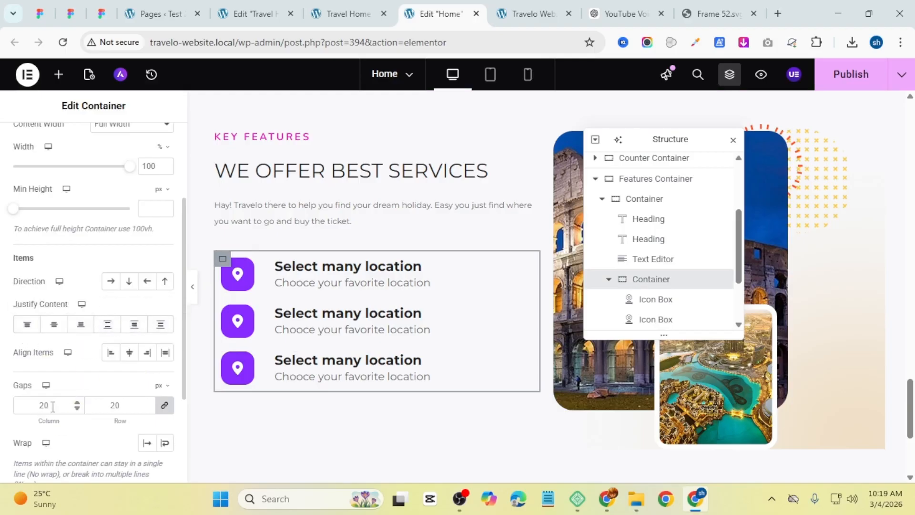
pyautogui.write('3')
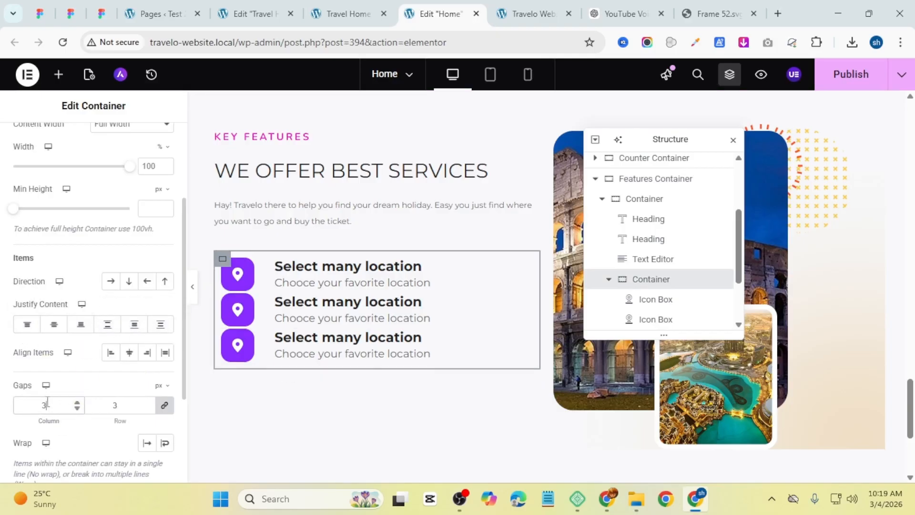
pyautogui.write('0')
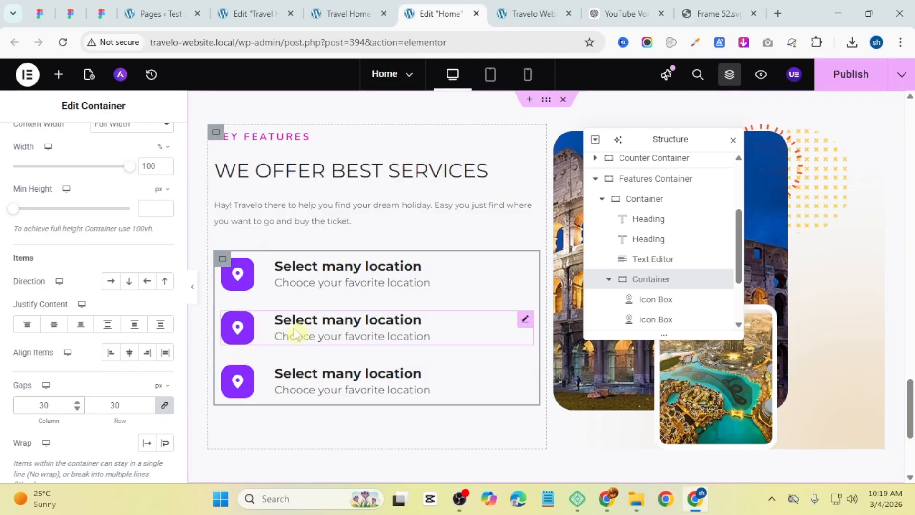
# Step: Set the second icon box to the orange Frame-53 icon, title Schedule your trip and description Set the date you want, copied from the reference
pyautogui.click(344, 13)
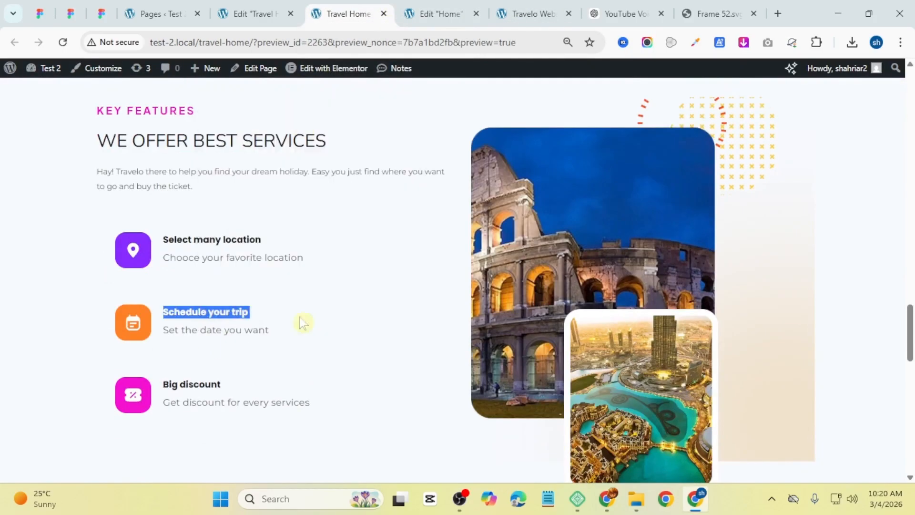
pyautogui.moveTo(270, 330); pyautogui.dragTo(163, 330)
pyautogui.rightClick(248, 331)
pyautogui.click(349, 143)
pyautogui.click(439, 13)
pyautogui.click(425, 321)
pyautogui.click(72, 287)
pyautogui.click(263, 232)
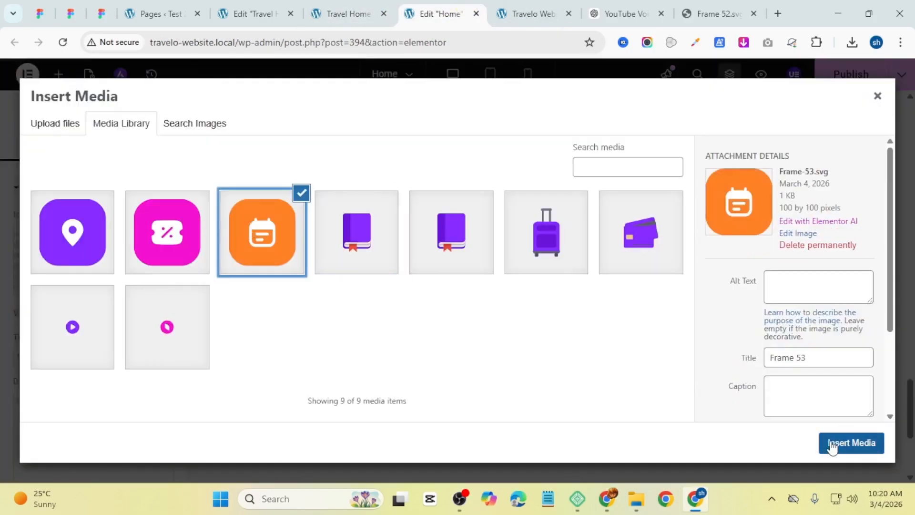
pyautogui.click(832, 447)
pyautogui.tripleClick(78, 358)
pyautogui.press('super+v')
pyautogui.click(106, 257)
pyautogui.tripleClick(108, 402)
pyautogui.press('super+v')
pyautogui.click(106, 243)
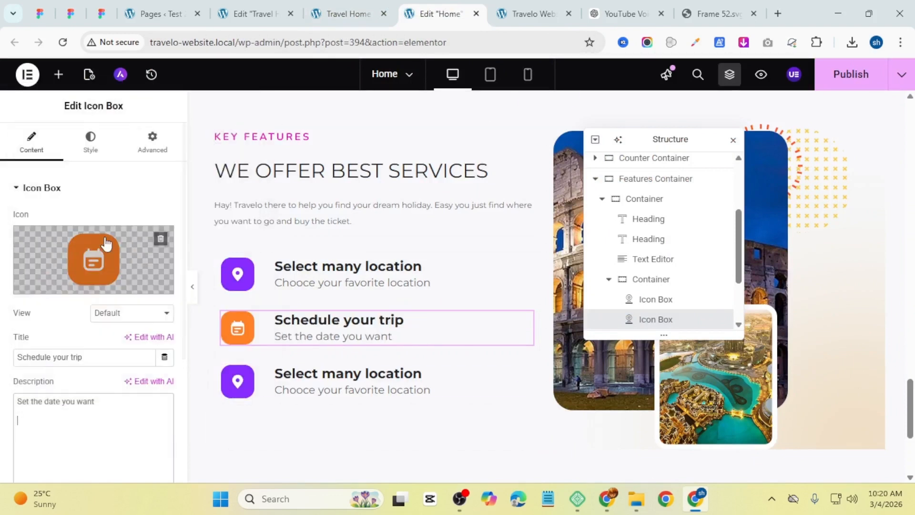
# Step: Replace the third icon box's image with the pink discount icon from the media library
pyautogui.click(286, 381)
pyautogui.click(133, 284)
pyautogui.click(192, 231)
pyautogui.click(832, 441)
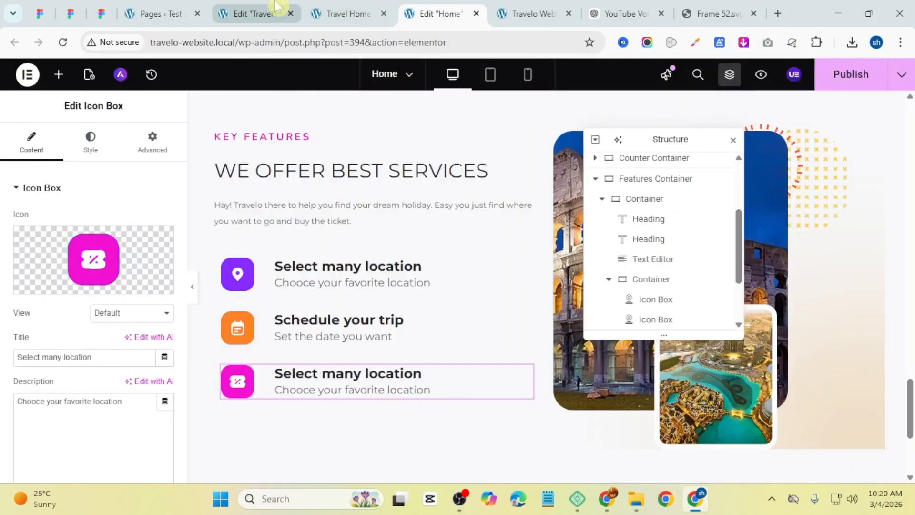
# Step: Copy the reference texts to set the third box's title to Big discount and description to Get discount for every services
pyautogui.click(348, 14)
pyautogui.moveTo(223, 382); pyautogui.dragTo(163, 383)
pyautogui.hotkey('ctrl', 'c')
pyautogui.click(429, 10)
pyautogui.tripleClick(118, 360)
pyautogui.hotkey('ctrl', 'v')
pyautogui.tripleClick(115, 403)
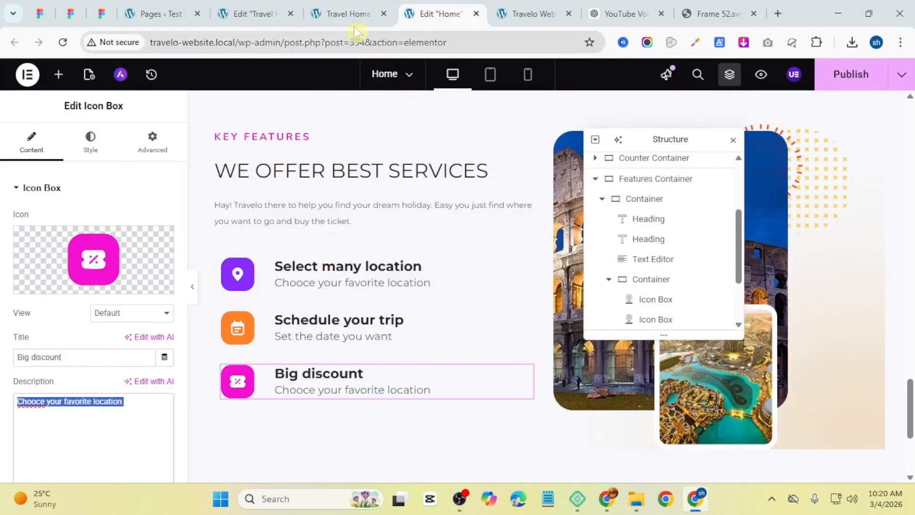
pyautogui.click(348, 13)
pyautogui.moveTo(310, 402); pyautogui.dragTo(163, 403)
pyautogui.hotkey('ctrl', 'c')
pyautogui.click(428, 13)
pyautogui.hotkey('ctrl', 'v')
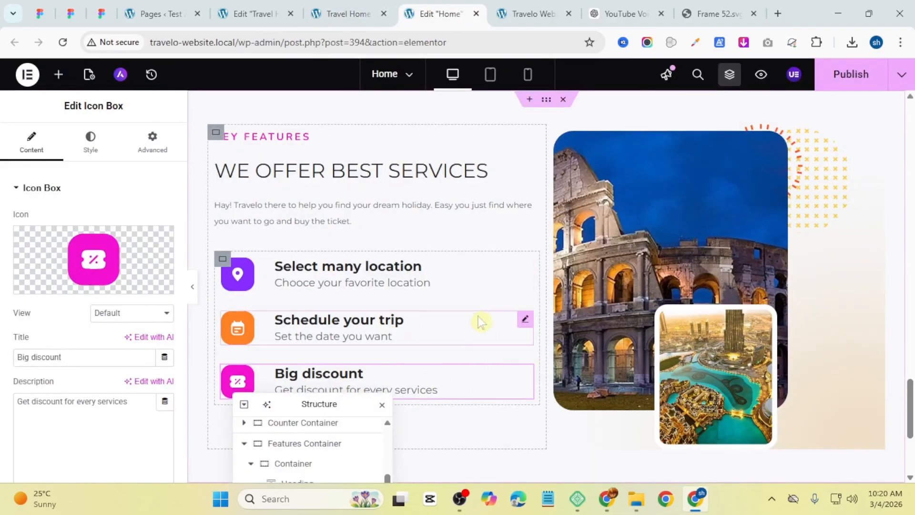
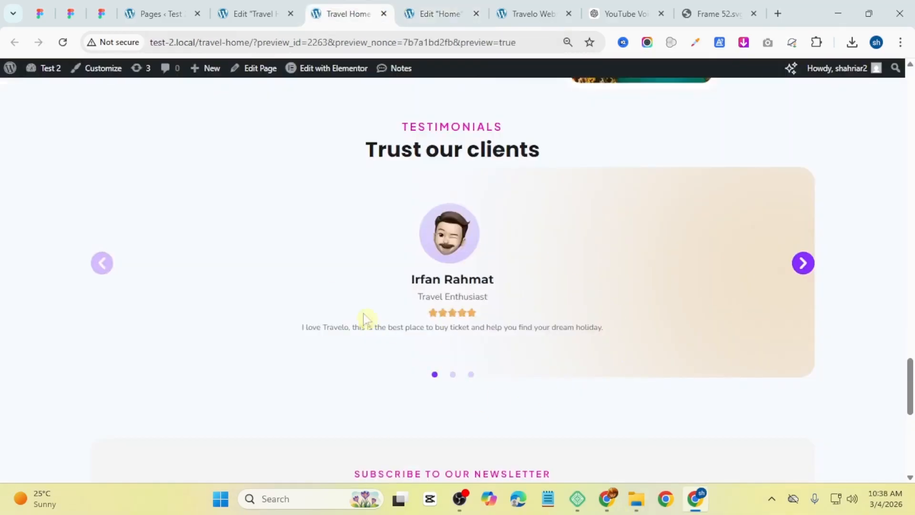
# Step: Add a new empty container below the Key Features section in the editor
pyautogui.click(458, 7)
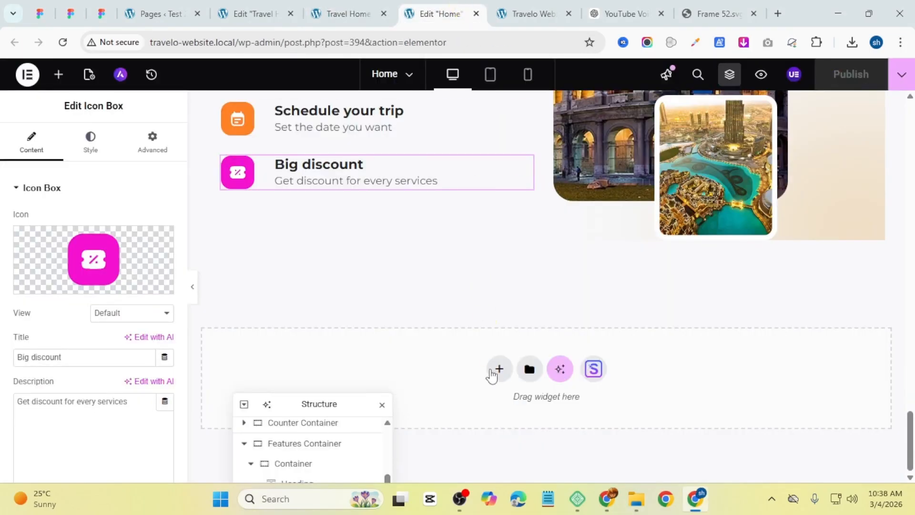
pyautogui.click(492, 375)
pyautogui.click(514, 429)
pyautogui.scroll(-1, 429, 362)
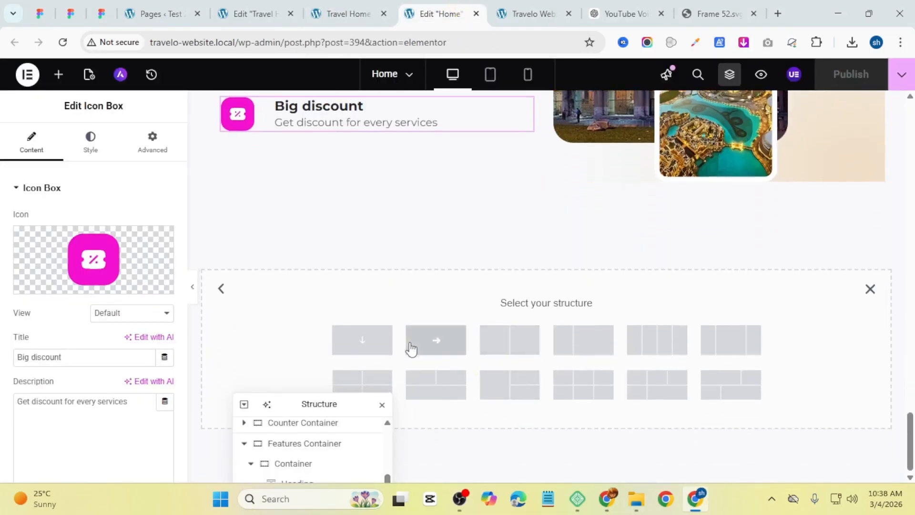
pyautogui.click(411, 348)
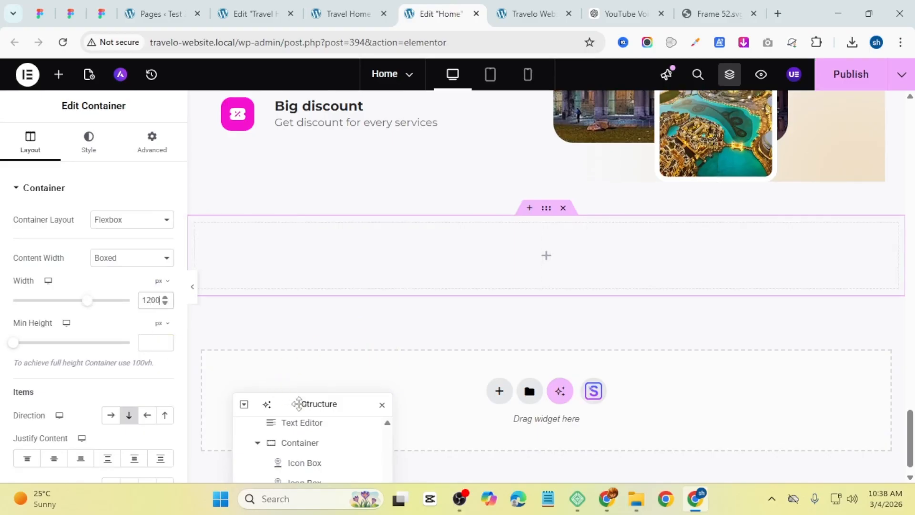
# Step: Rename the new container to Testimonial Container in the Structure navigator
pyautogui.moveTo(299, 404); pyautogui.dragTo(363, 211)
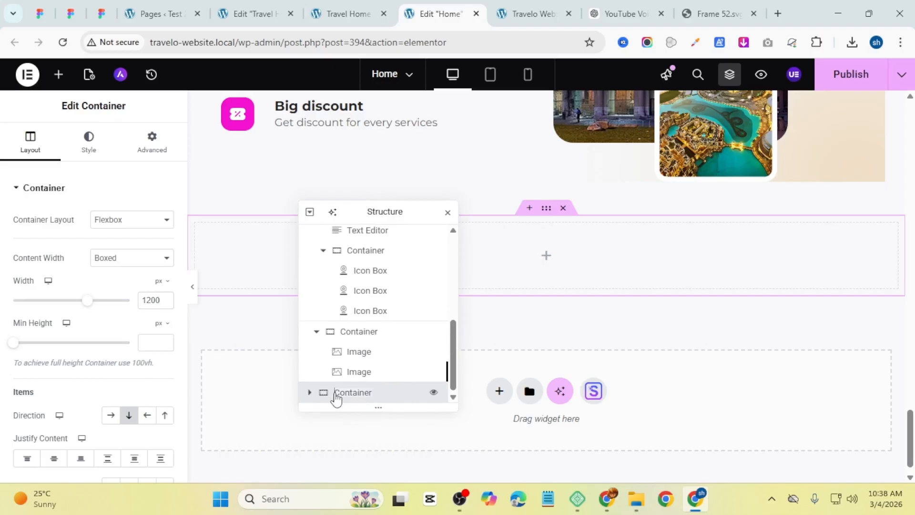
pyautogui.doubleClick(337, 393)
pyautogui.write('Testimonial')
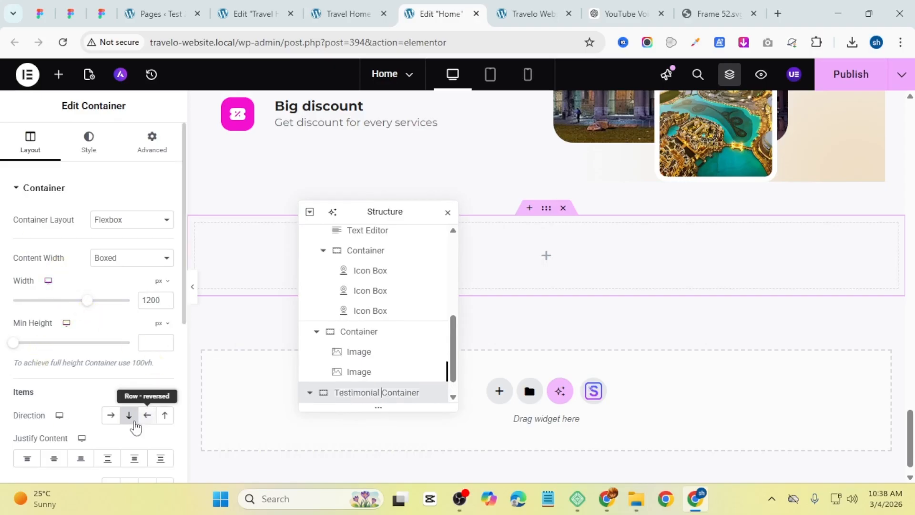
# Step: Set the Testimonial Container's padding to 50 px top and bottom and 30 px right and left
pyautogui.scroll(-3, 90, 417)
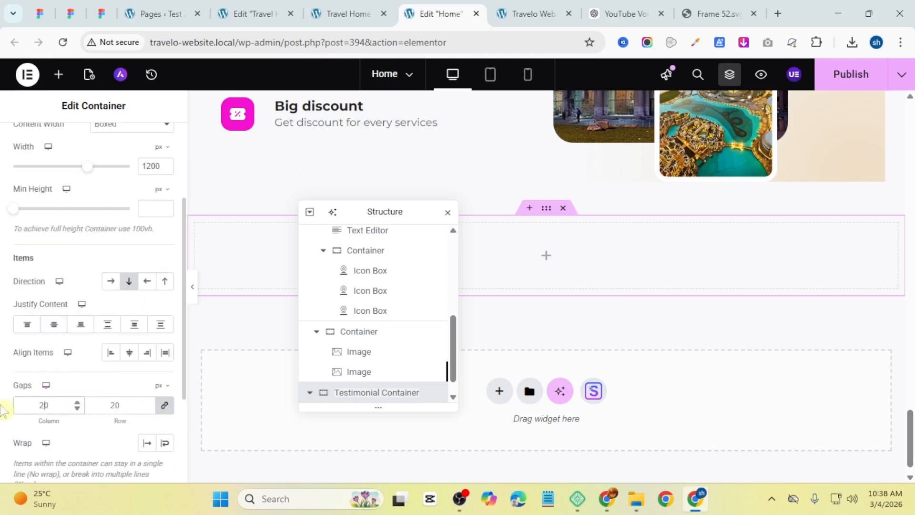
pyautogui.scroll(3, 121, 255)
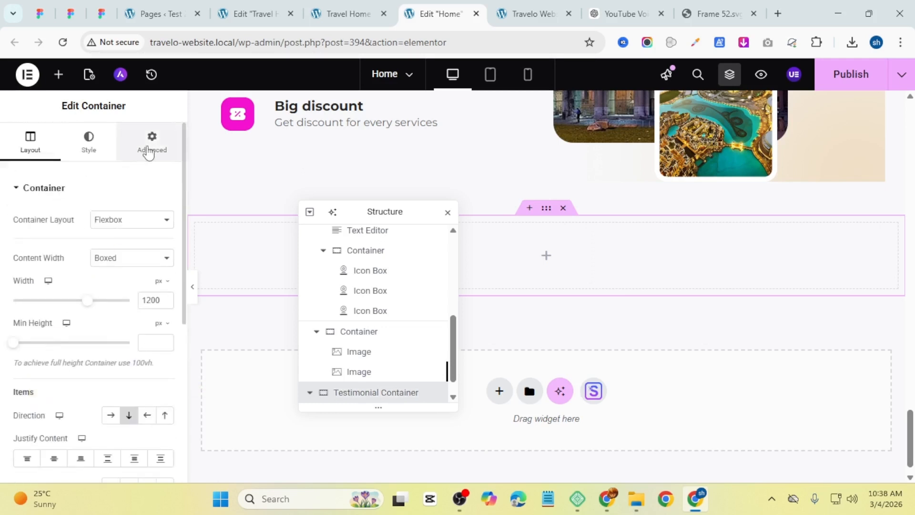
pyautogui.click(152, 146)
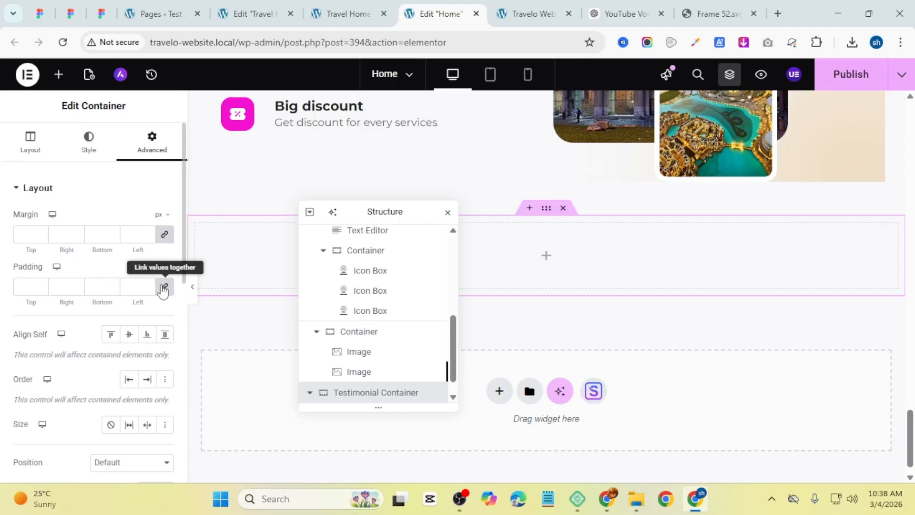
pyautogui.click(163, 288)
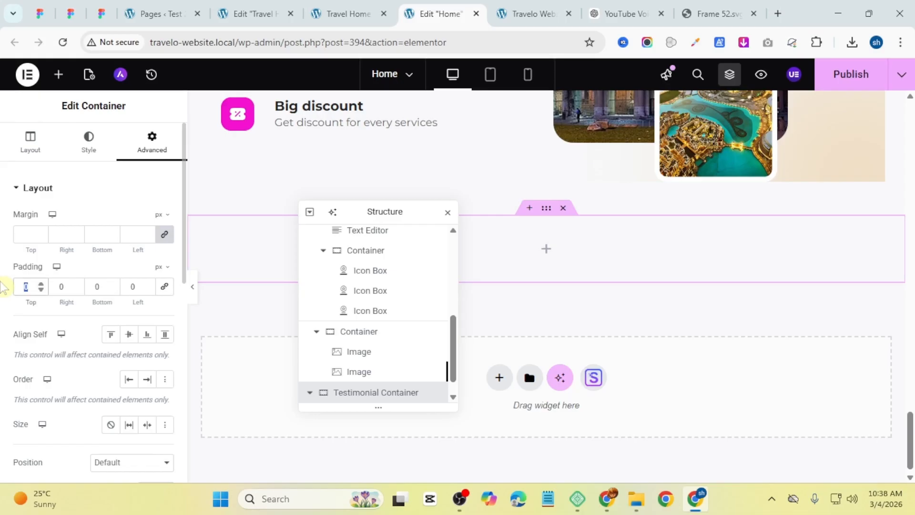
pyautogui.write('80')
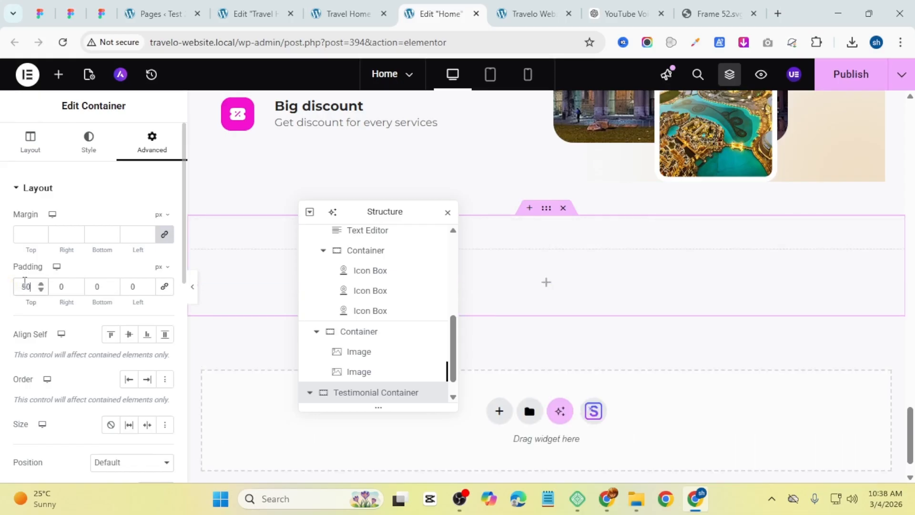
pyautogui.moveTo(102, 287); pyautogui.dragTo(90, 287)
pyautogui.write('50')
pyautogui.moveTo(66, 288); pyautogui.dragTo(50, 290)
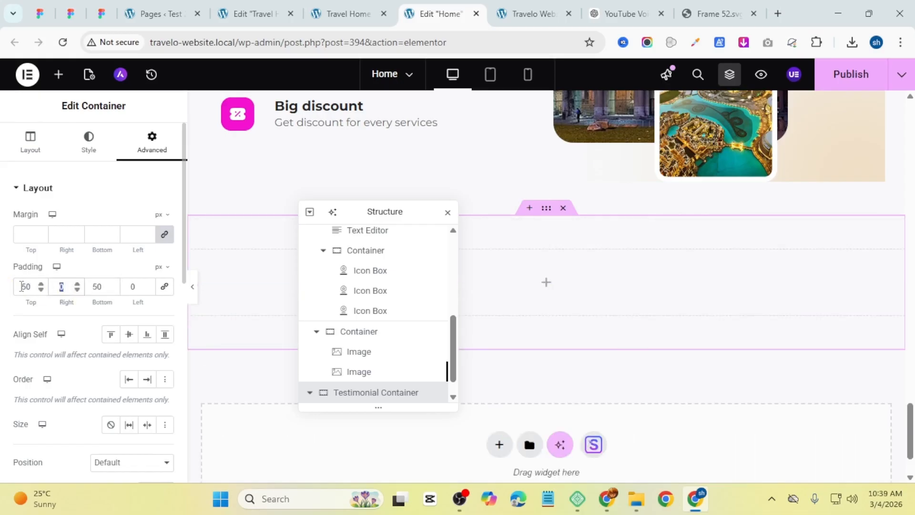
pyautogui.write('3')
pyautogui.write('0')
pyautogui.click(130, 289)
pyautogui.write('3')
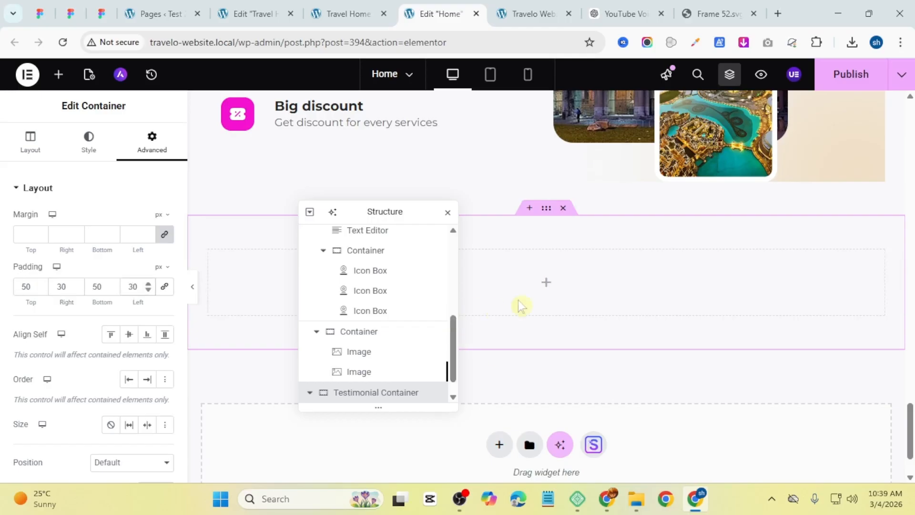
# Step: Copy the TOP DESTINATION heading and paste it into the Testimonial Container
pyautogui.click(546, 284)
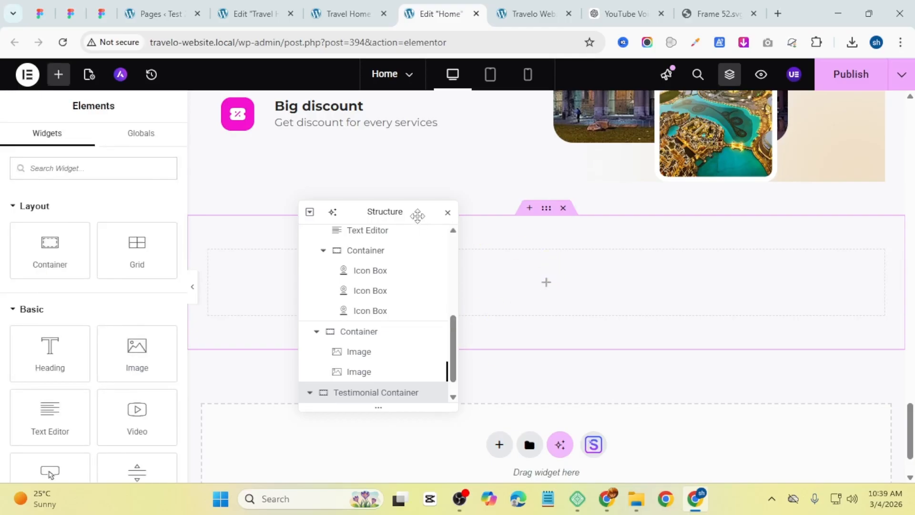
pyautogui.moveTo(417, 216); pyautogui.dragTo(329, 346)
pyautogui.scroll(10, 435, 248)
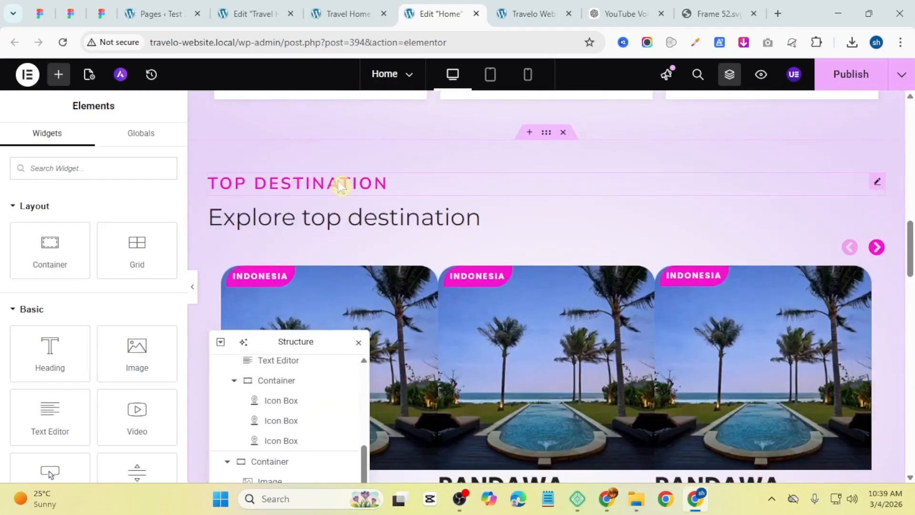
pyautogui.rightClick(341, 185)
pyautogui.scroll(-6, 518, 244)
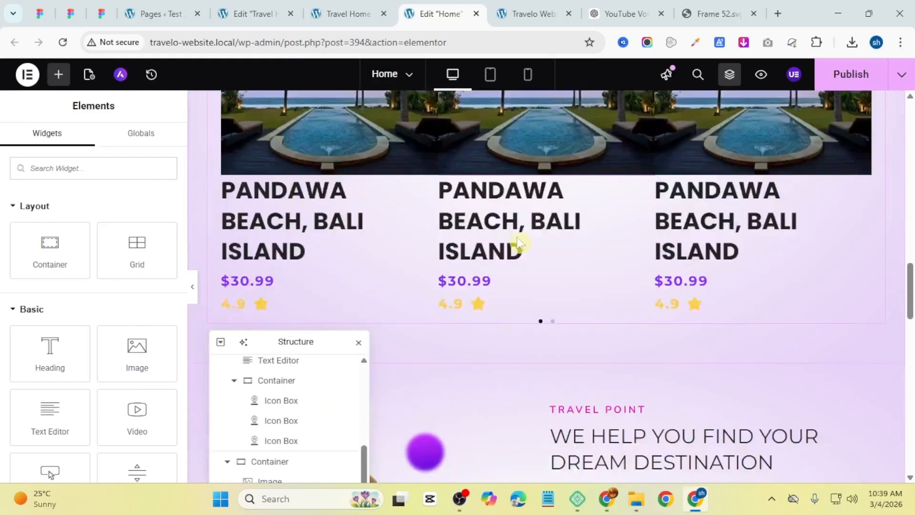
pyautogui.scroll(-6, 519, 244)
pyautogui.scroll(1, 498, 265)
pyautogui.hotkey('ctrl', 'v')
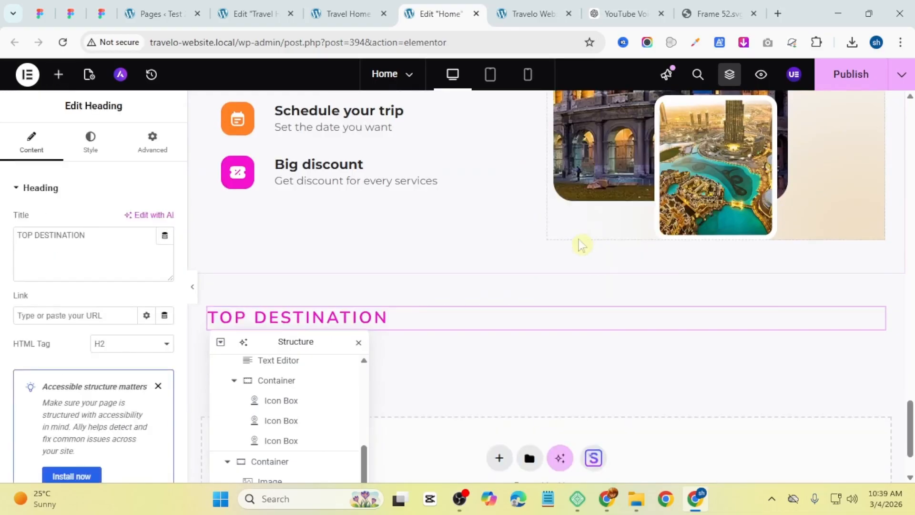
# Step: Center-align the pasted heading
pyautogui.scroll(-2, 580, 245)
pyautogui.click(90, 143)
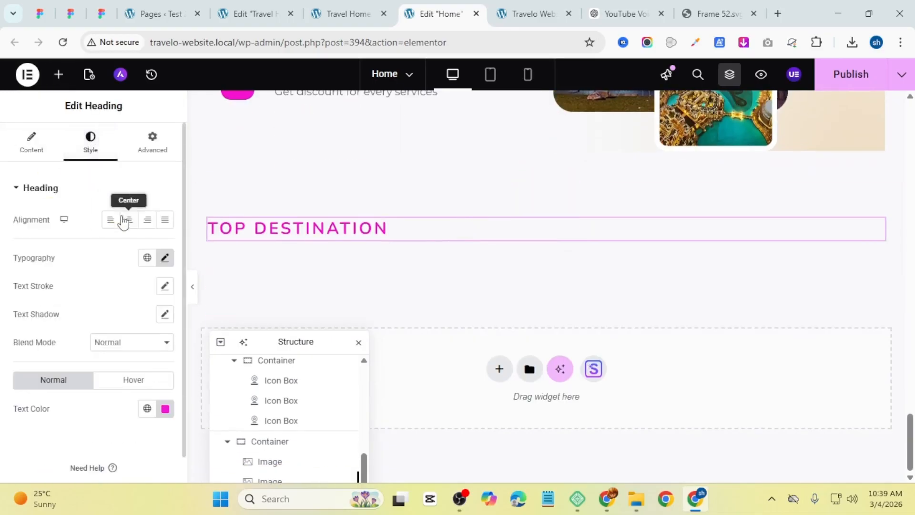
pyautogui.click(127, 220)
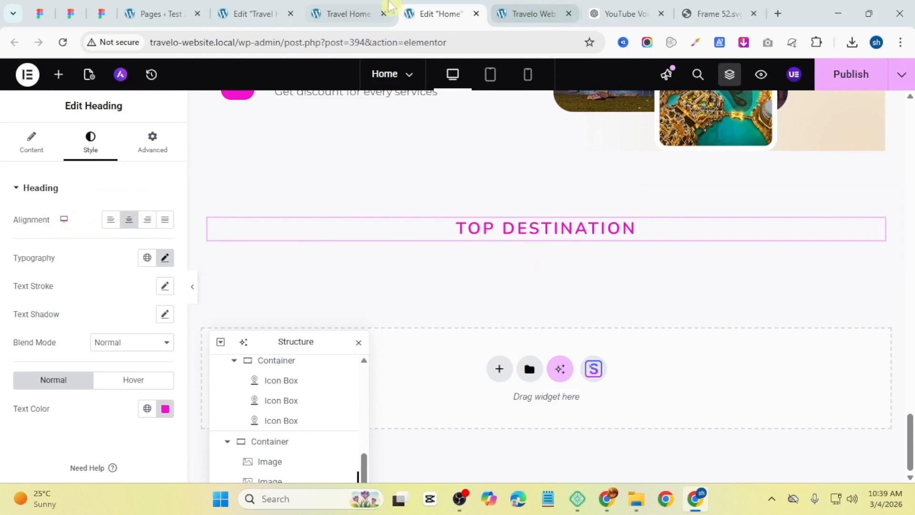
# Step: Copy TESTIMONIALS from the reference page and paste it as the heading's title
pyautogui.click(372, 13)
pyautogui.doubleClick(447, 132)
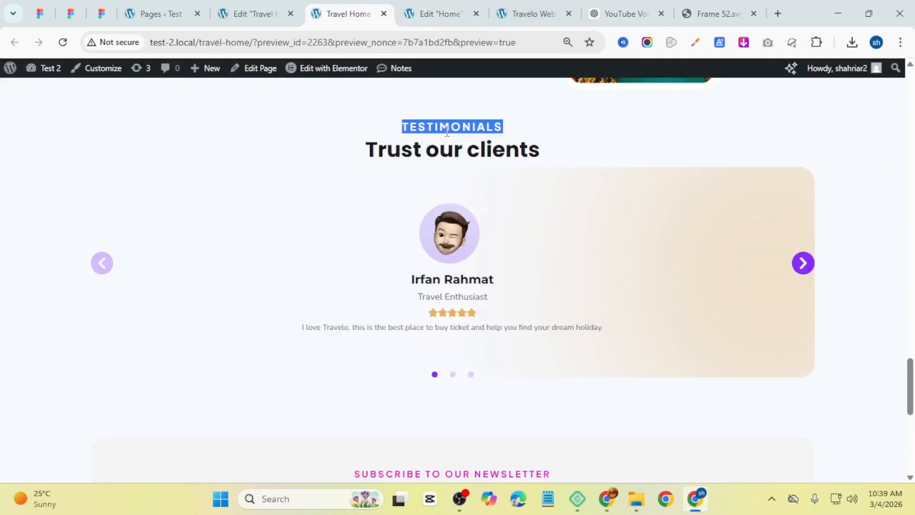
pyautogui.rightClick(447, 133)
pyautogui.click(486, 147)
pyautogui.click(441, 14)
pyautogui.hotkey('ctrl', 'v')
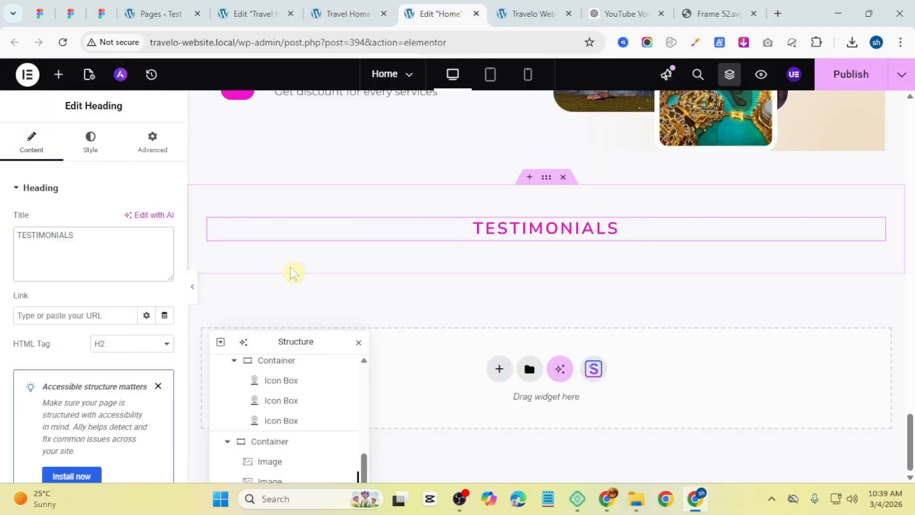
pyautogui.click(343, 9)
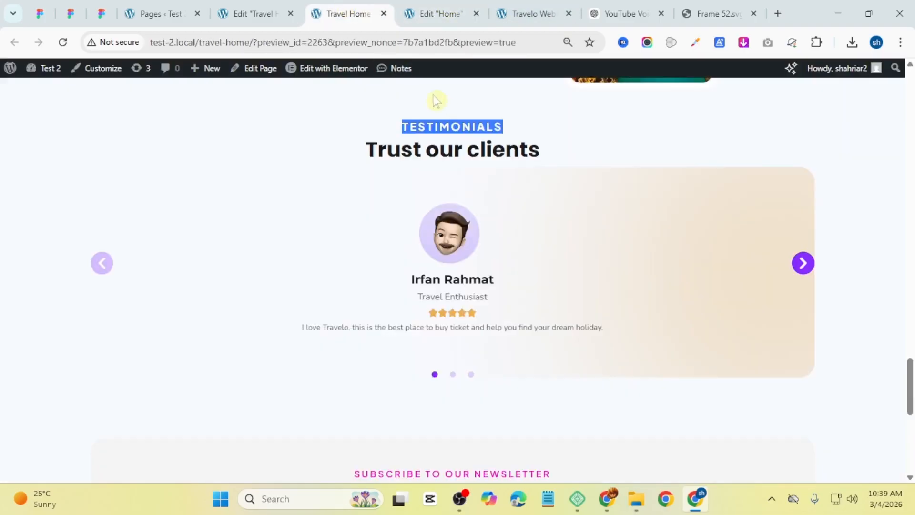
pyautogui.click(440, 13)
# Step: Copy the Explore top destination heading and paste it below the TESTIMONIALS heading
pyautogui.scroll(10, 469, 191)
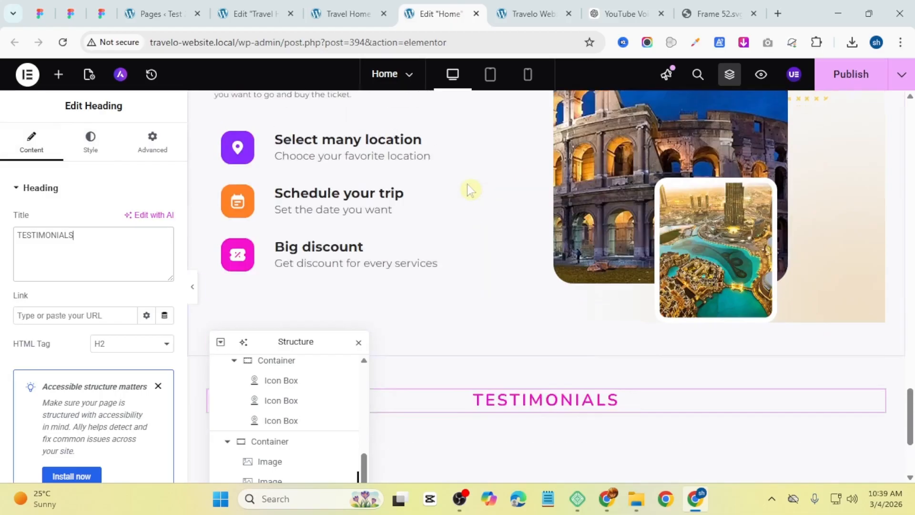
pyautogui.rightClick(418, 236)
pyautogui.click(458, 242)
pyautogui.scroll(-15, 548, 273)
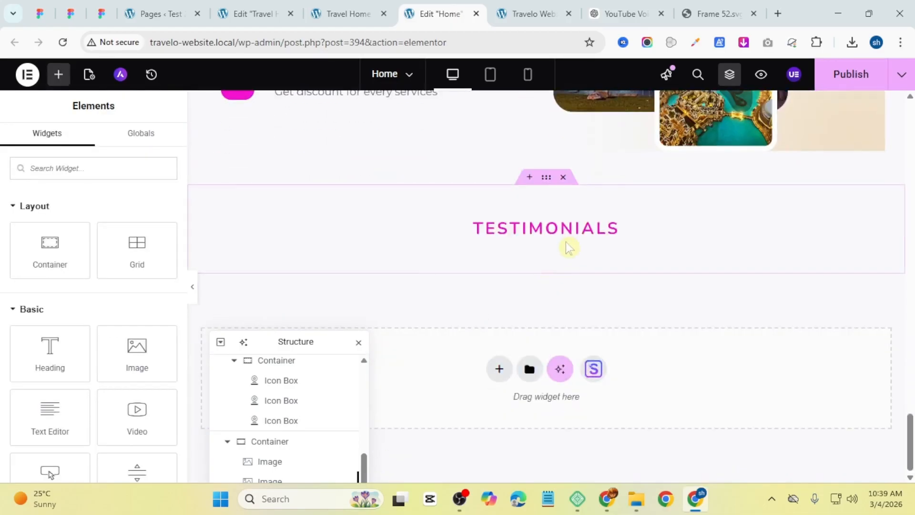
pyautogui.rightClick(568, 247)
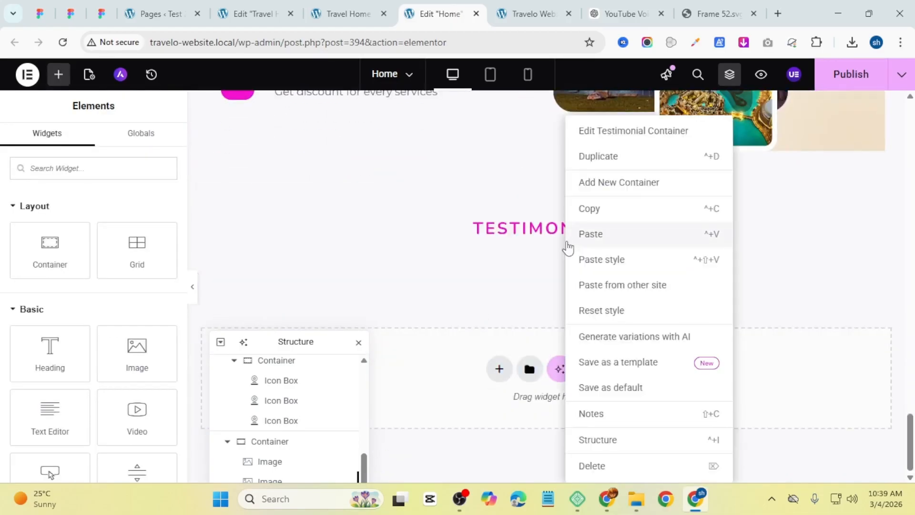
pyautogui.click(614, 232)
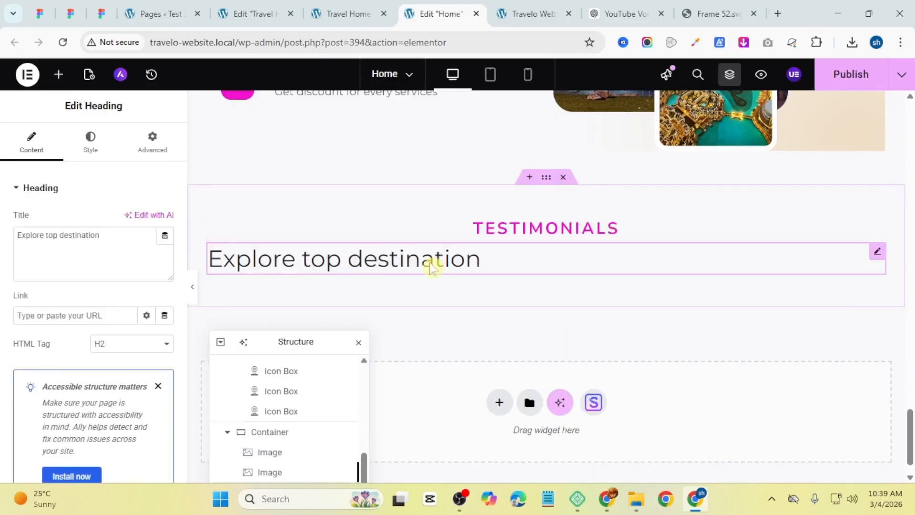
# Step: Center the second heading and set its title to Trust our clients, copied from the reference page
pyautogui.click(80, 147)
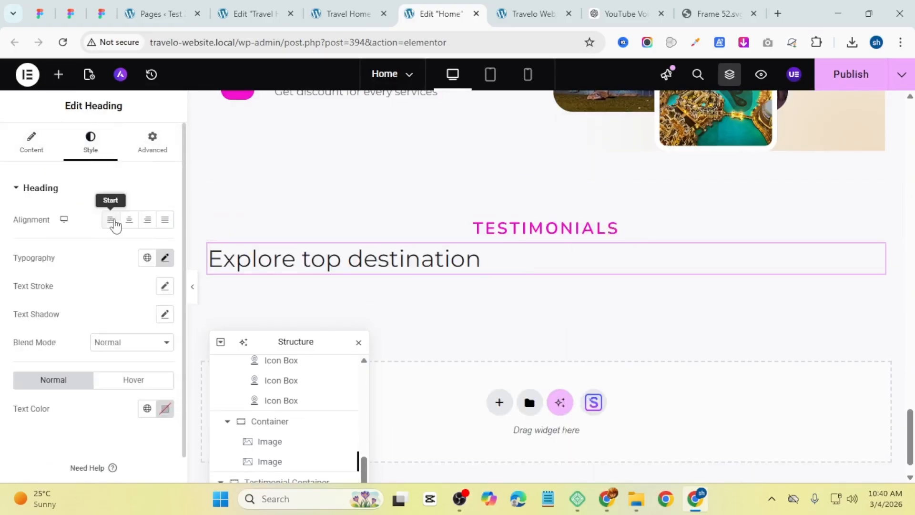
pyautogui.click(130, 221)
pyautogui.click(19, 152)
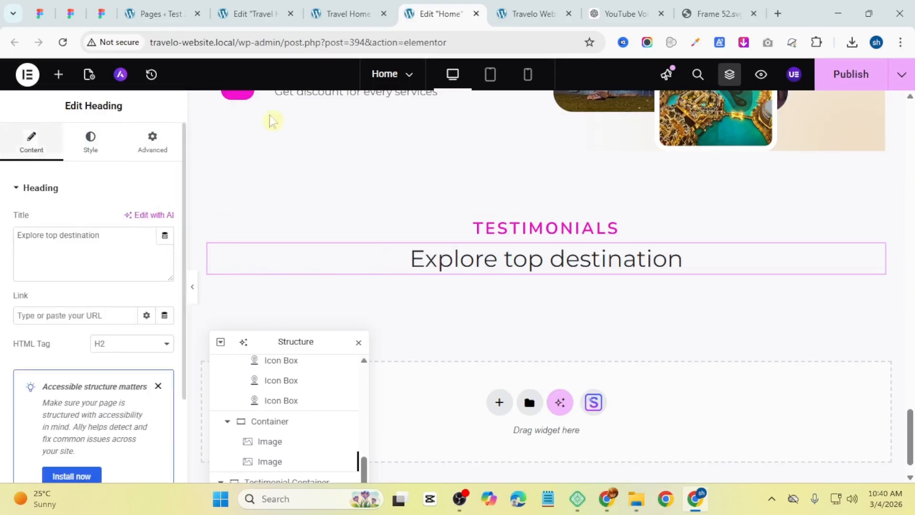
pyautogui.click(348, 14)
pyautogui.tripleClick(472, 162)
pyautogui.hotkey('ctrl', 'c')
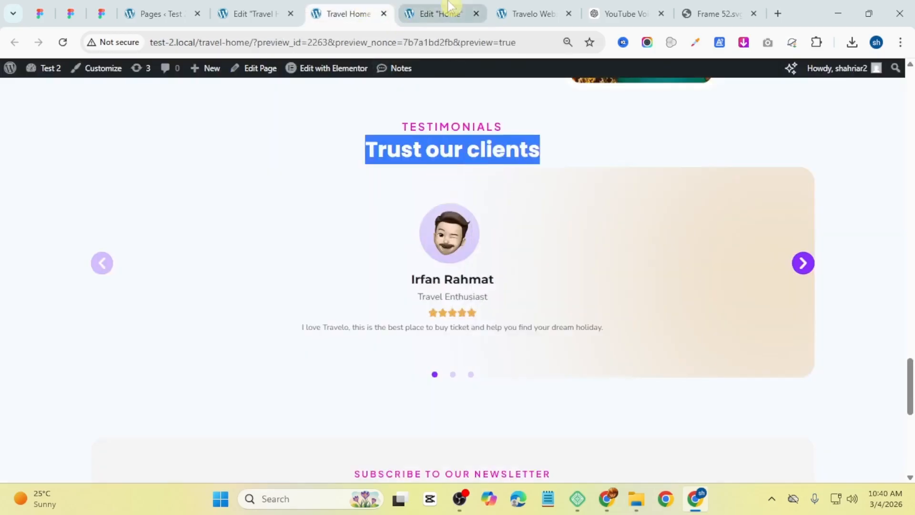
pyautogui.click(439, 13)
pyautogui.hotkey('ctrl', 'v')
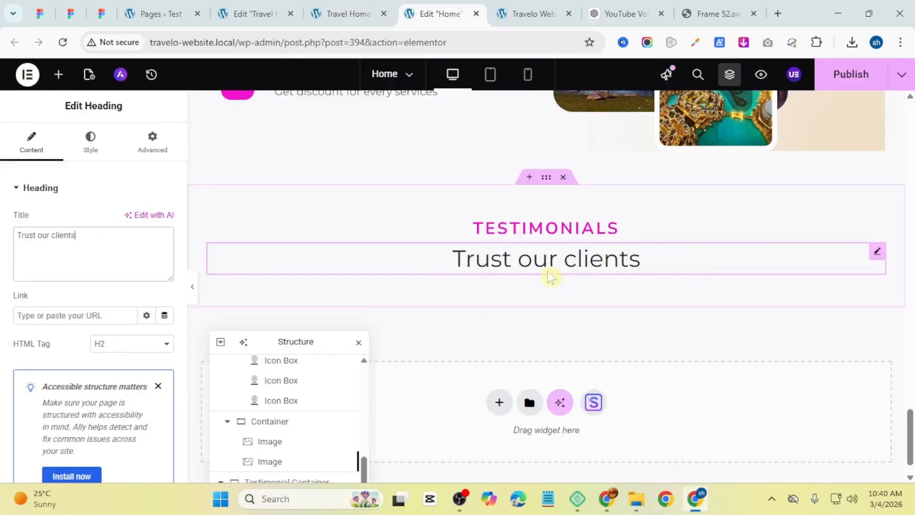
# Step: Set the Trust our clients heading's font weight to 700 (Bold)
pyautogui.click(90, 143)
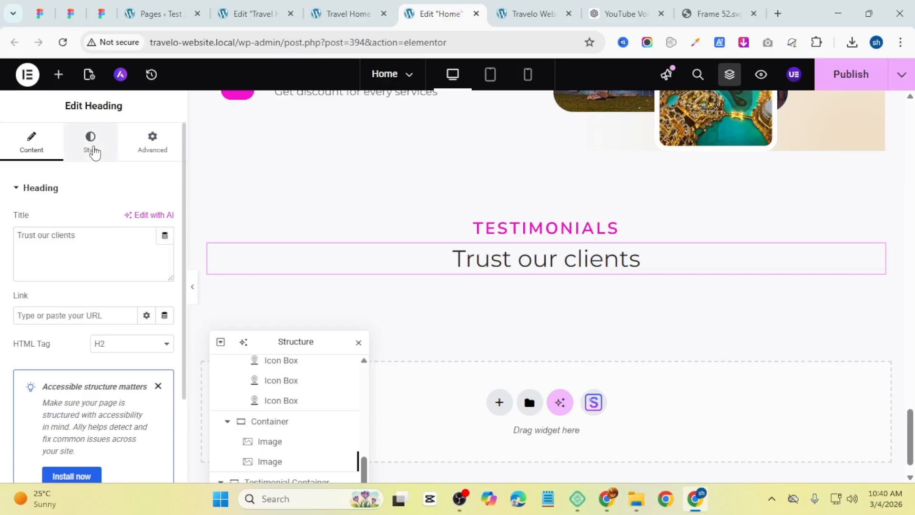
pyautogui.click(165, 258)
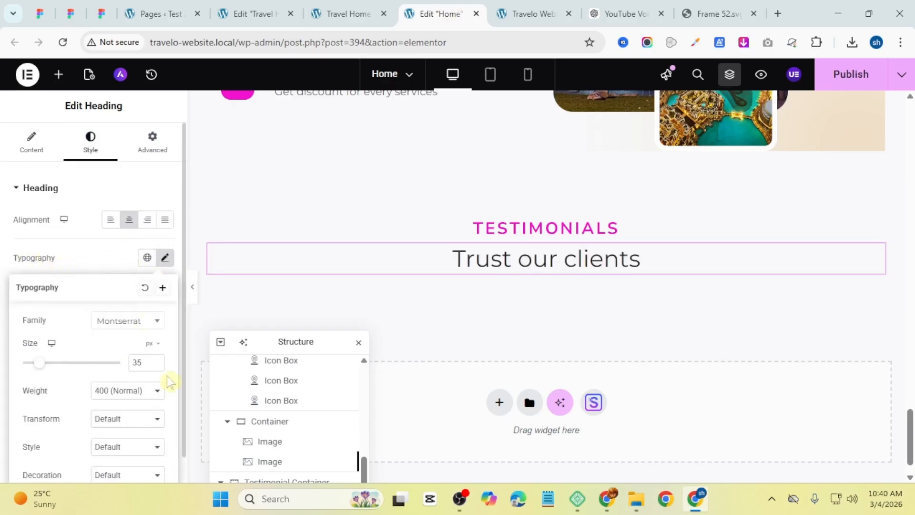
pyautogui.click(110, 392)
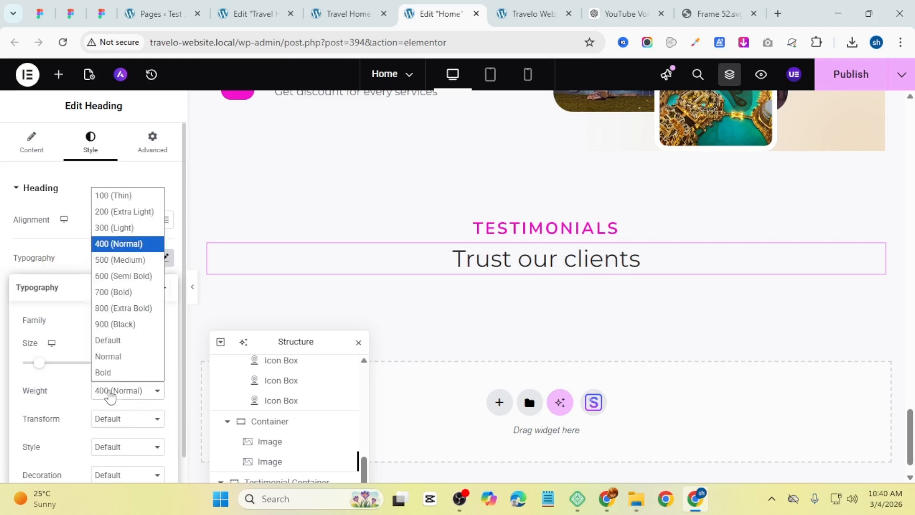
pyautogui.click(124, 292)
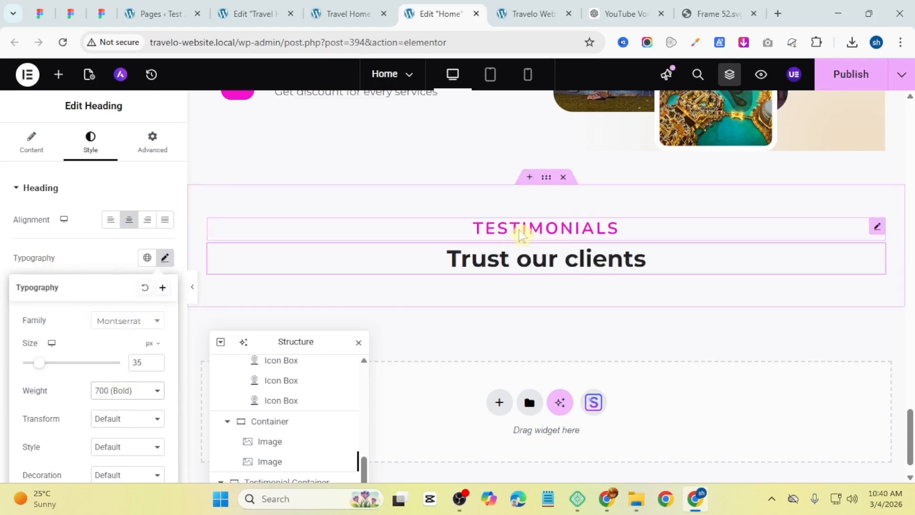
# Step: Set the TESTIMONIALS heading's font size to 15 px
pyautogui.click(517, 233)
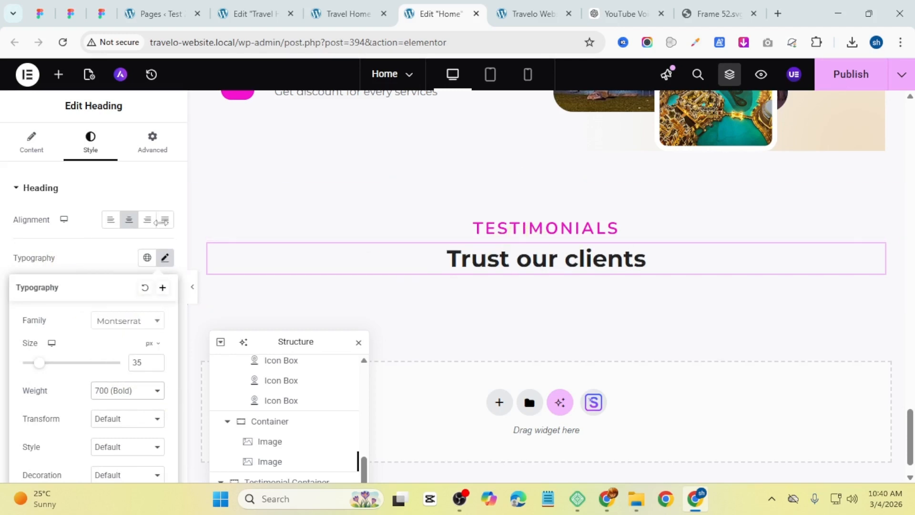
pyautogui.click(165, 257)
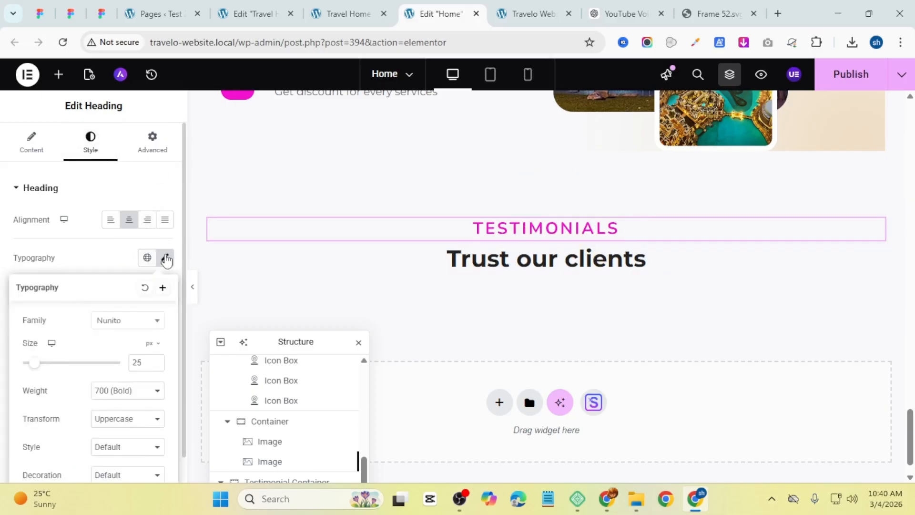
pyautogui.click(156, 365)
pyautogui.click(156, 365)
pyautogui.click(157, 365)
pyautogui.click(156, 365)
pyautogui.click(156, 365)
pyautogui.click(157, 365)
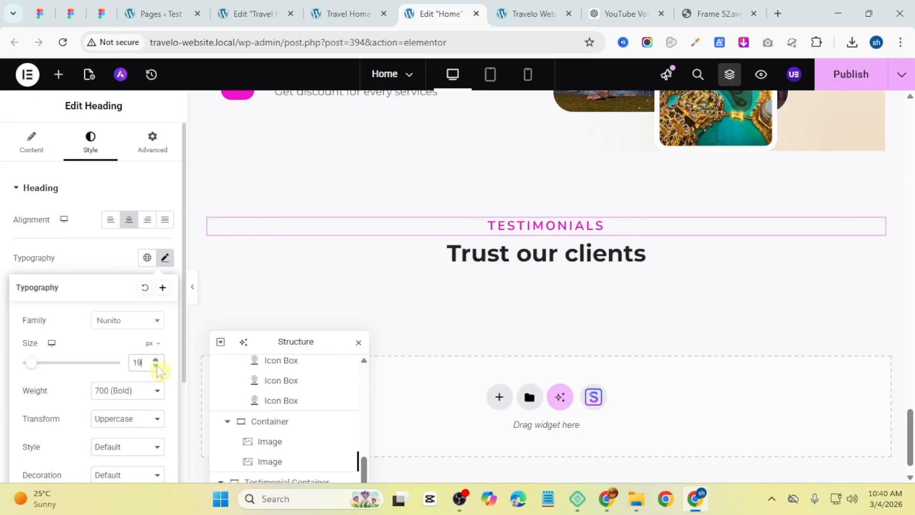
pyautogui.click(156, 365)
pyautogui.click(156, 365)
pyautogui.click(156, 365)
pyautogui.click(156, 365)
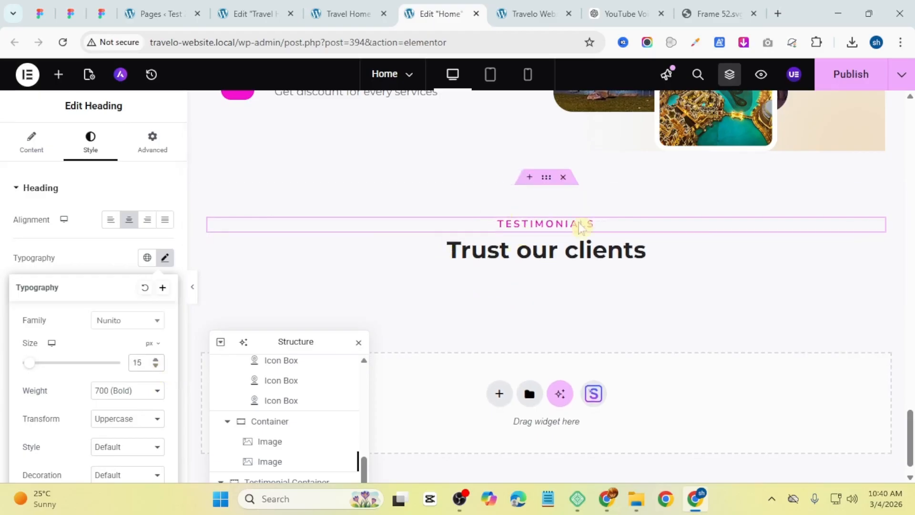
# Step: Add a Carousel widget below the headings and remove its extra slides, keeping a single slide
pyautogui.hotkey('ctrl', 'pageup')
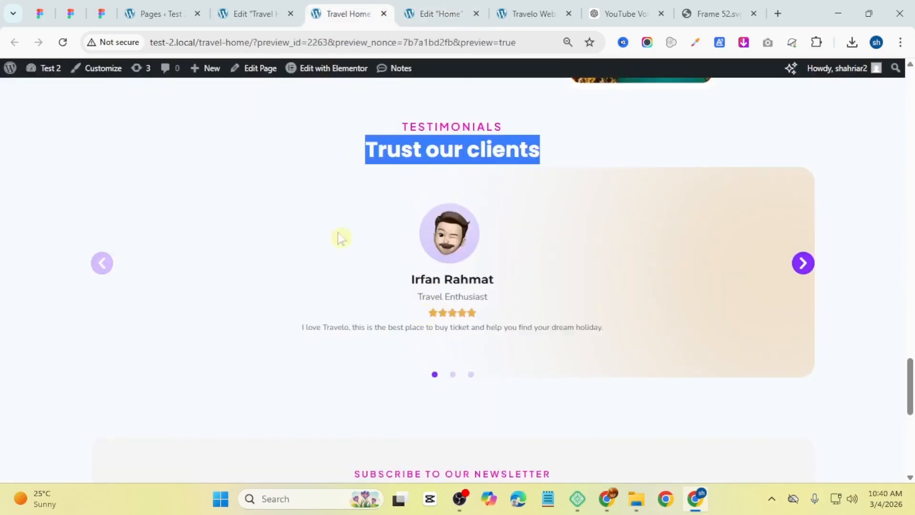
pyautogui.click(429, 6)
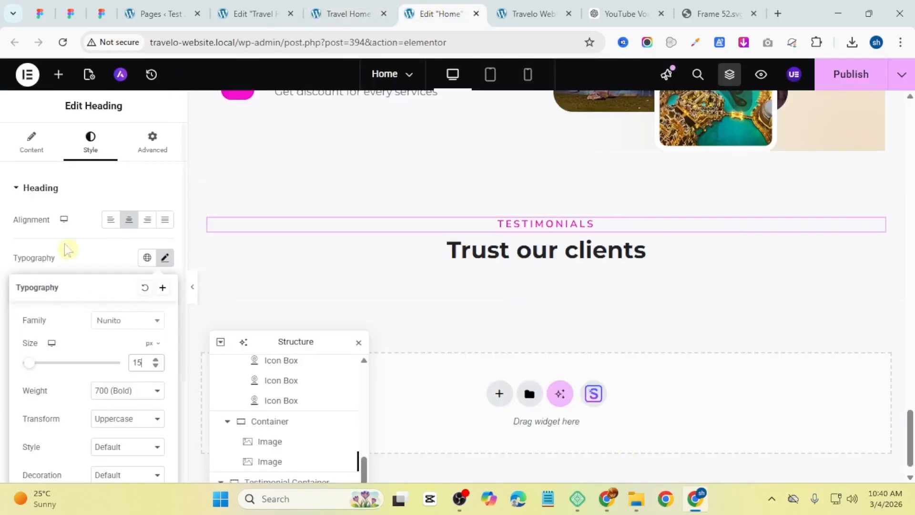
pyautogui.click(58, 74)
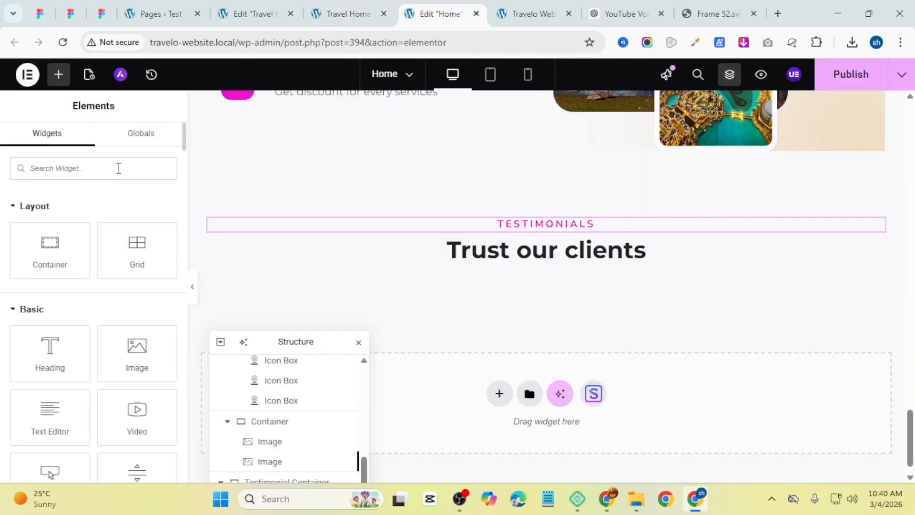
pyautogui.write('test')
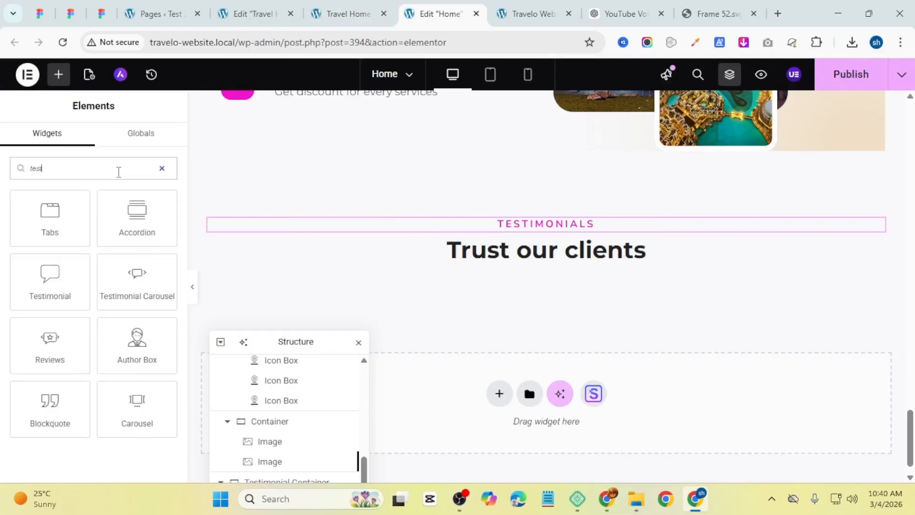
pyautogui.moveTo(143, 409); pyautogui.dragTo(562, 271)
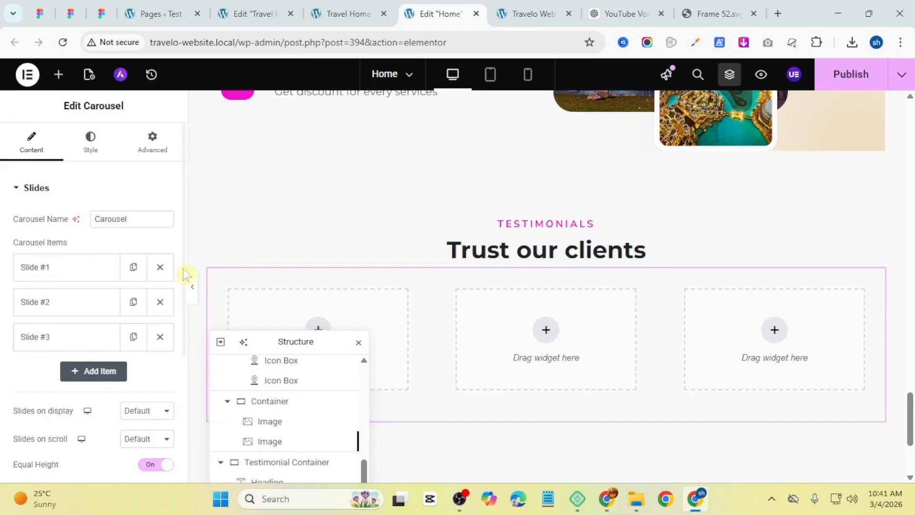
pyautogui.click(160, 302)
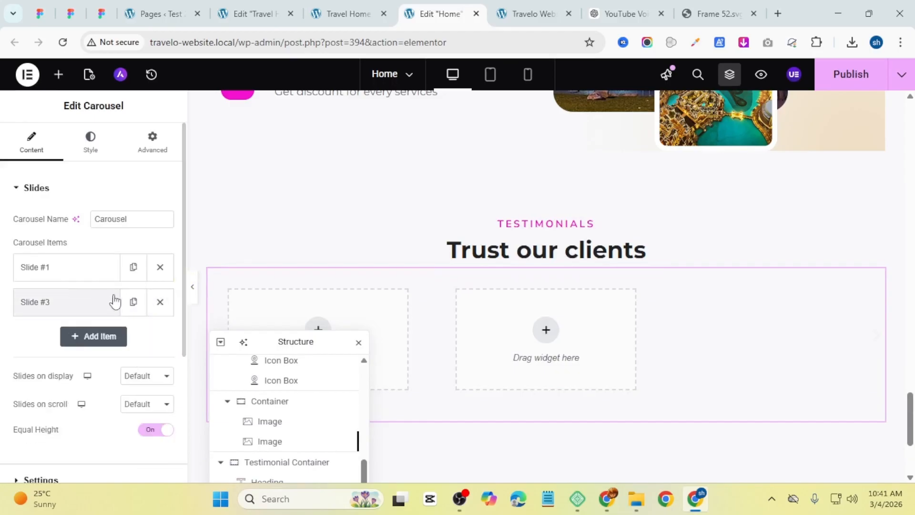
pyautogui.click(160, 302)
pyautogui.click(103, 269)
pyautogui.click(104, 270)
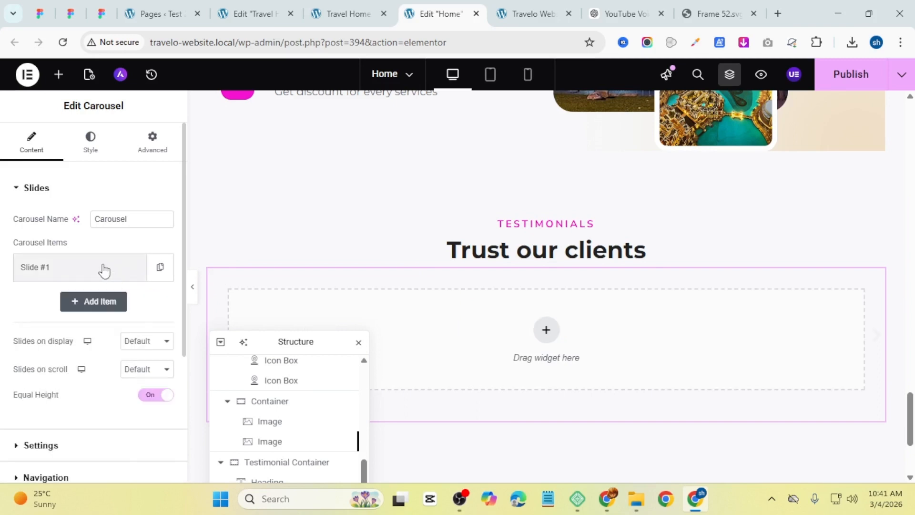
pyautogui.click(367, 15)
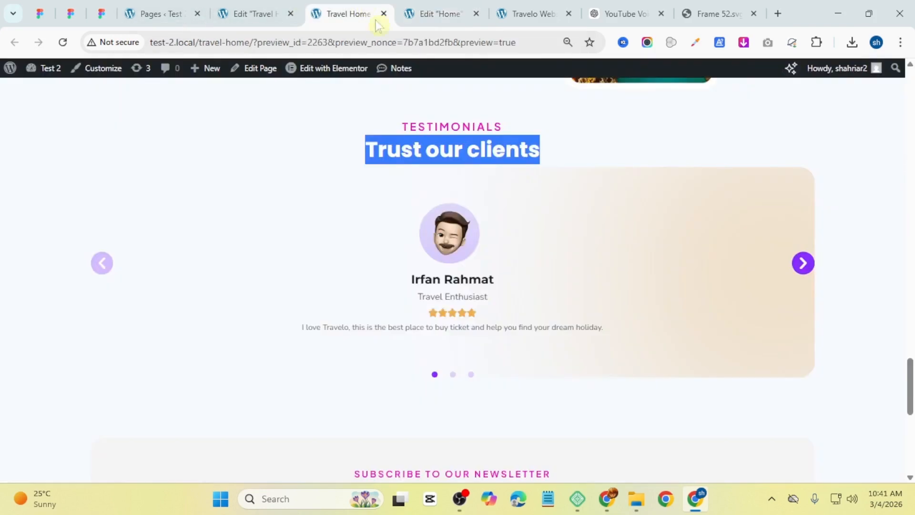
pyautogui.hotkey('ctrl', 'Tab')
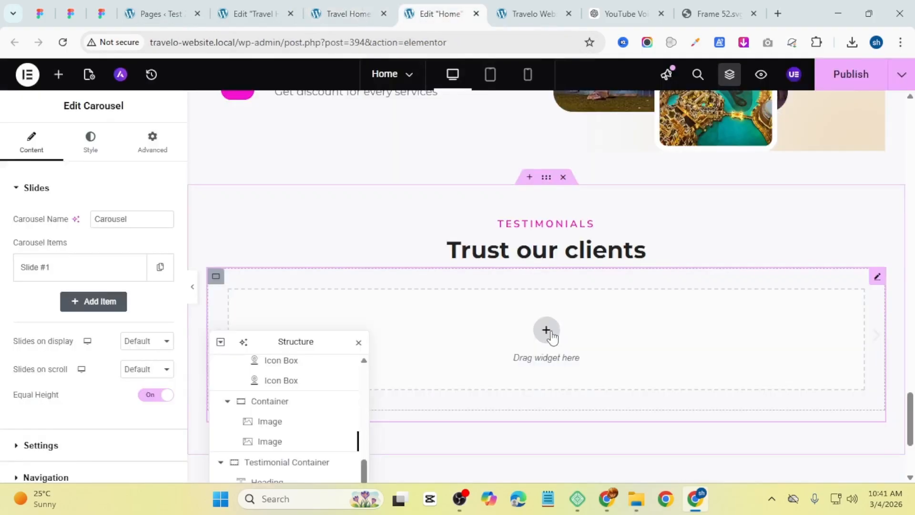
pyautogui.click(60, 74)
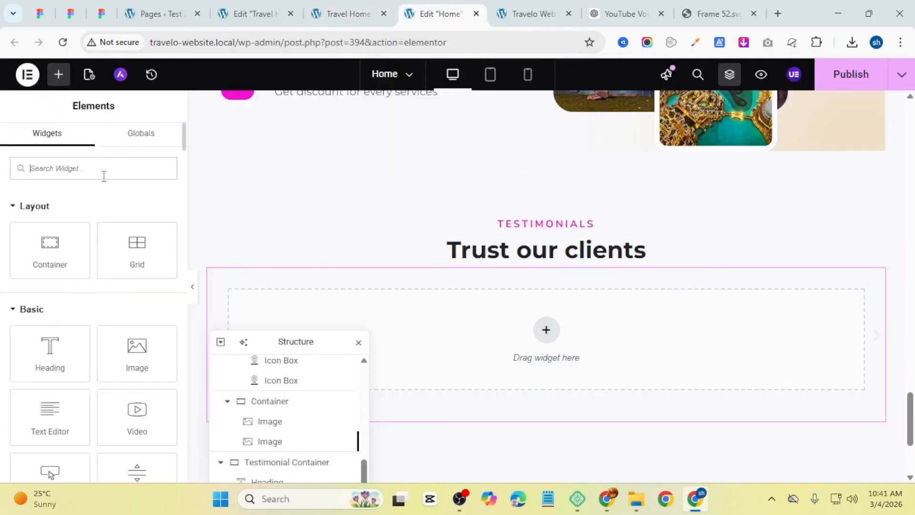
pyautogui.write('carous')
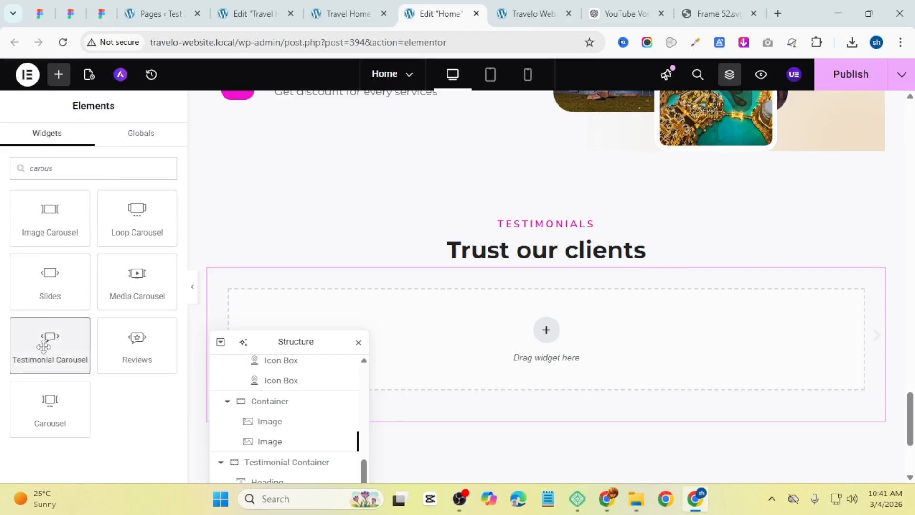
pyautogui.moveTo(50, 342); pyautogui.dragTo(556, 327)
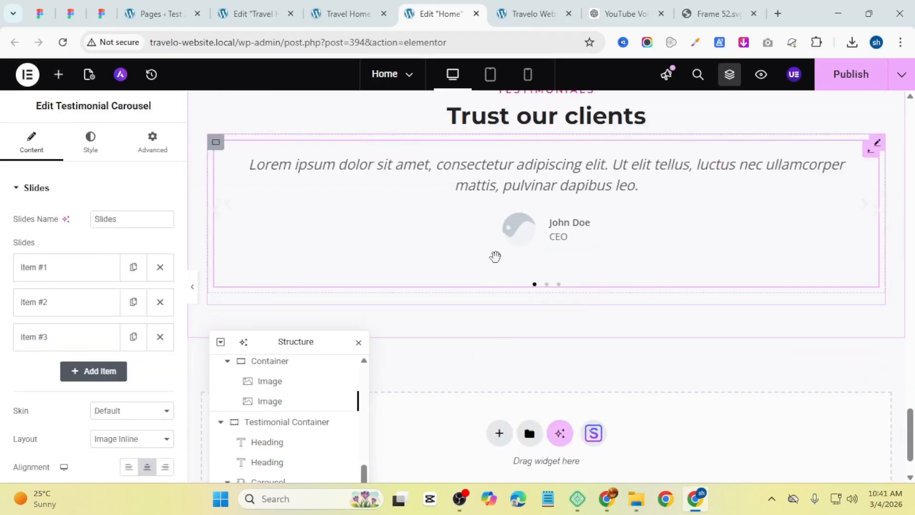
pyautogui.click(117, 420)
pyautogui.click(128, 439)
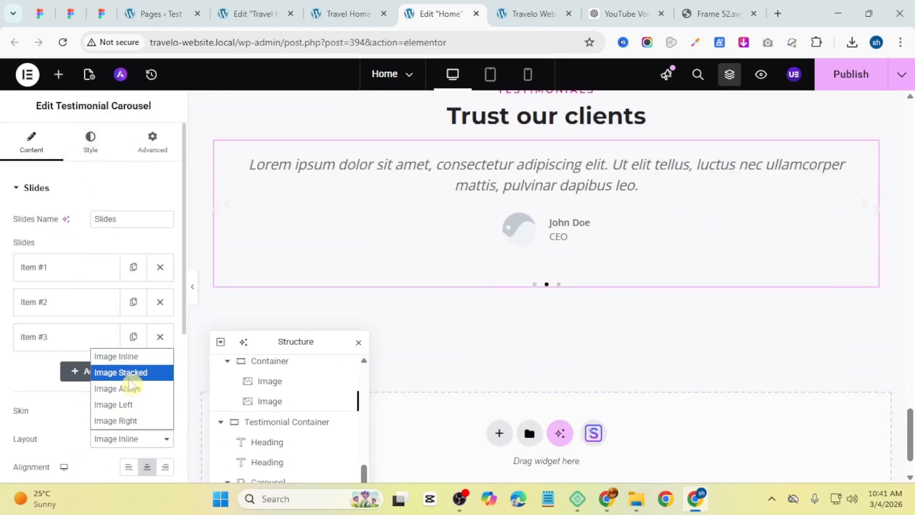
pyautogui.click(112, 388)
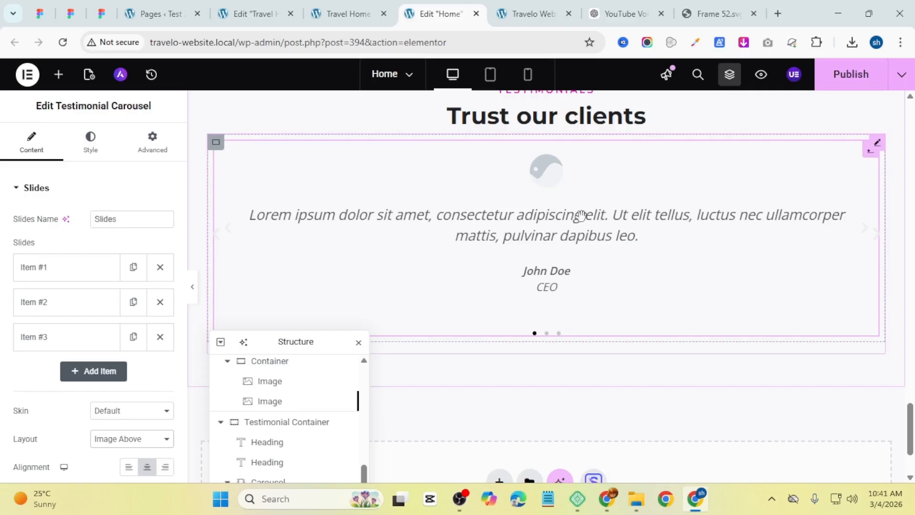
pyautogui.click(350, 14)
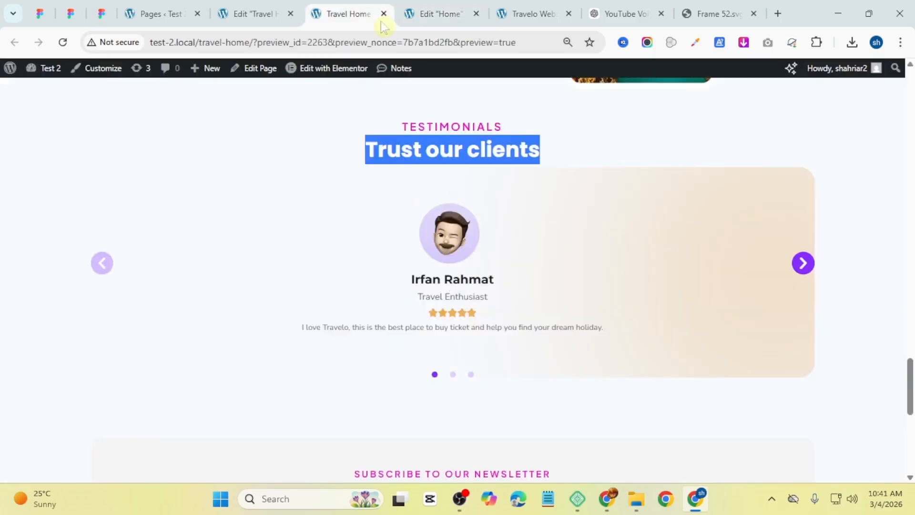
pyautogui.click(429, 14)
pyautogui.scroll(-3, 106, 447)
pyautogui.click(120, 305)
pyautogui.rightClick(536, 170)
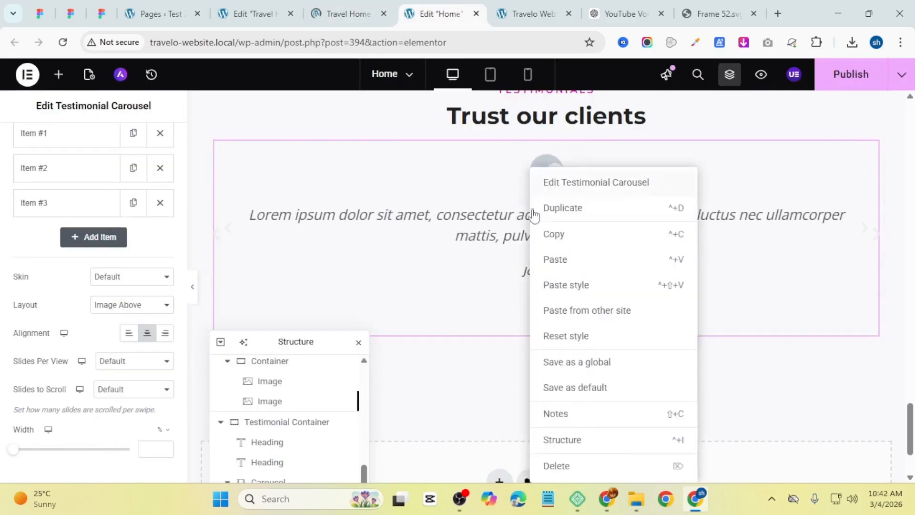
pyautogui.click(551, 466)
# Step: Add an Image Box widget into the carousel slide
pyautogui.click(253, 14)
pyautogui.click(436, 14)
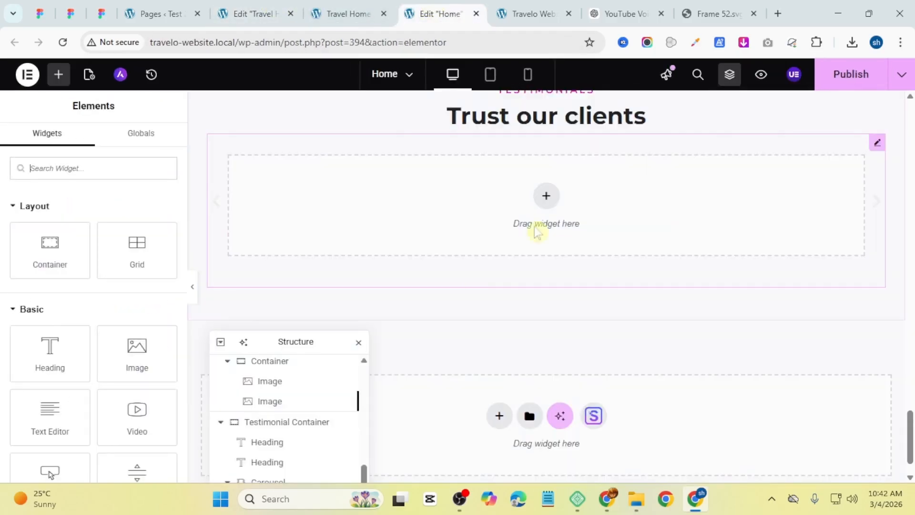
pyautogui.click(84, 175)
pyautogui.write('image')
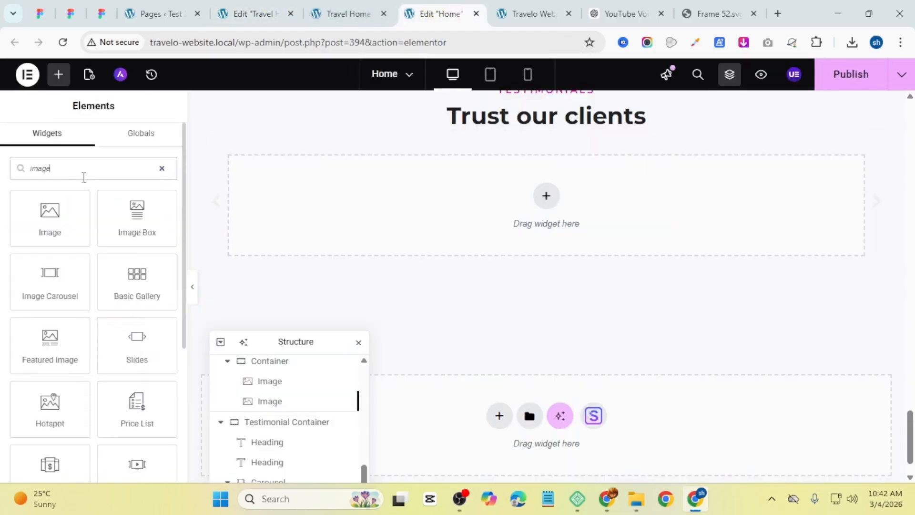
pyautogui.moveTo(125, 214); pyautogui.dragTo(557, 206)
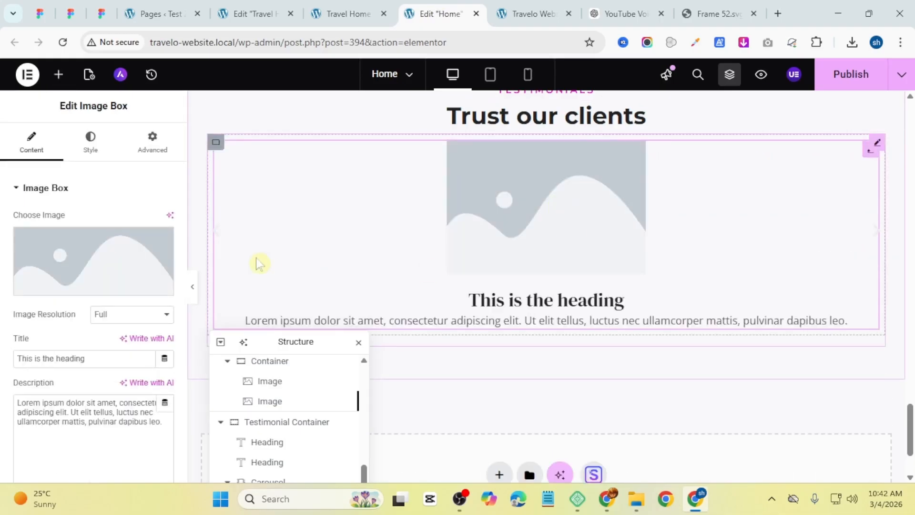
# Step: Upload Ellipse 8 from Downloads and use it as the image box's image
pyautogui.click(70, 268)
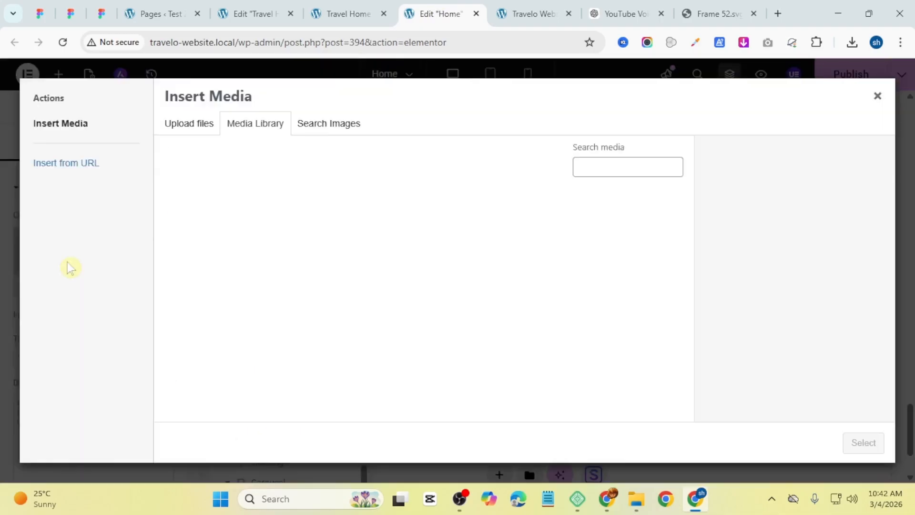
pyautogui.click(180, 123)
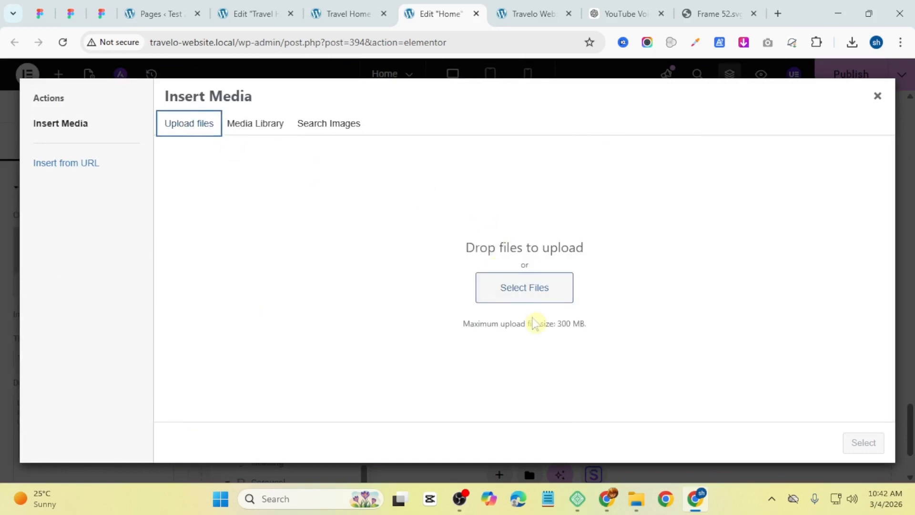
pyautogui.click(522, 296)
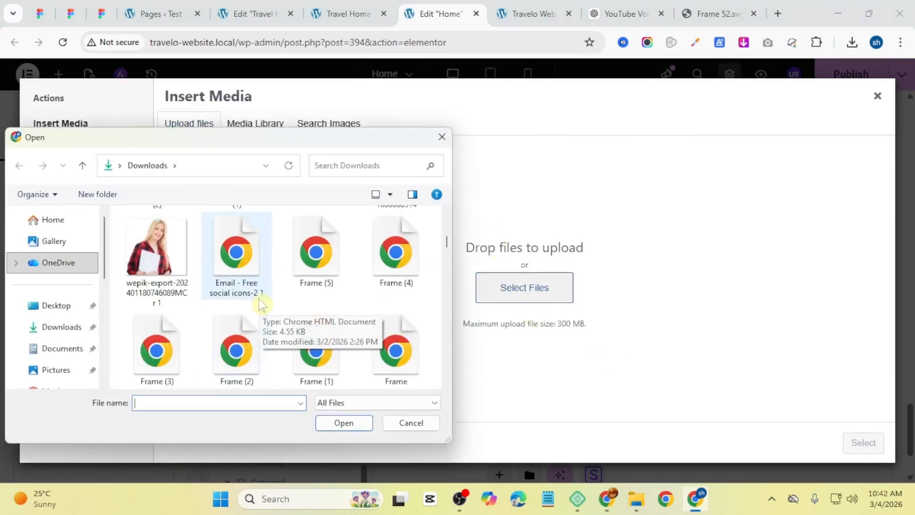
pyautogui.scroll(-10, 260, 302)
pyautogui.click(396, 248)
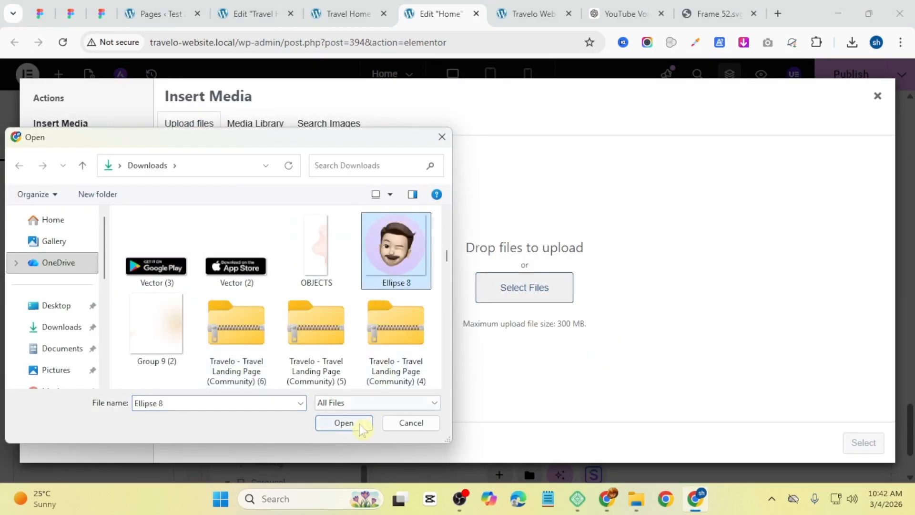
pyautogui.click(361, 426)
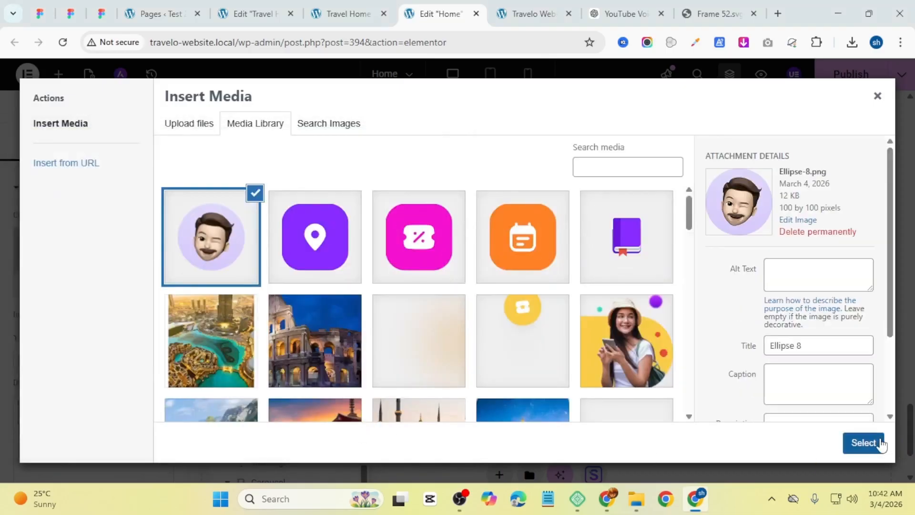
pyautogui.click(863, 442)
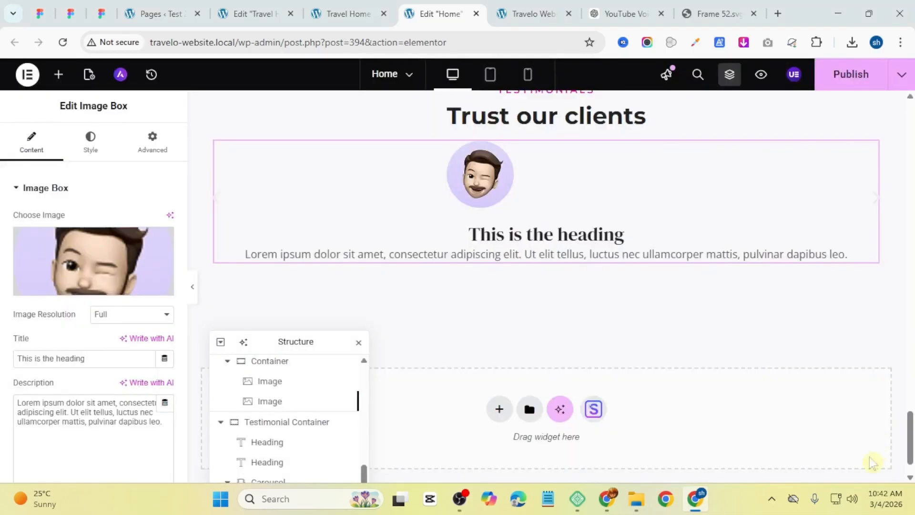
# Step: Center the image box's alignment
pyautogui.click(91, 143)
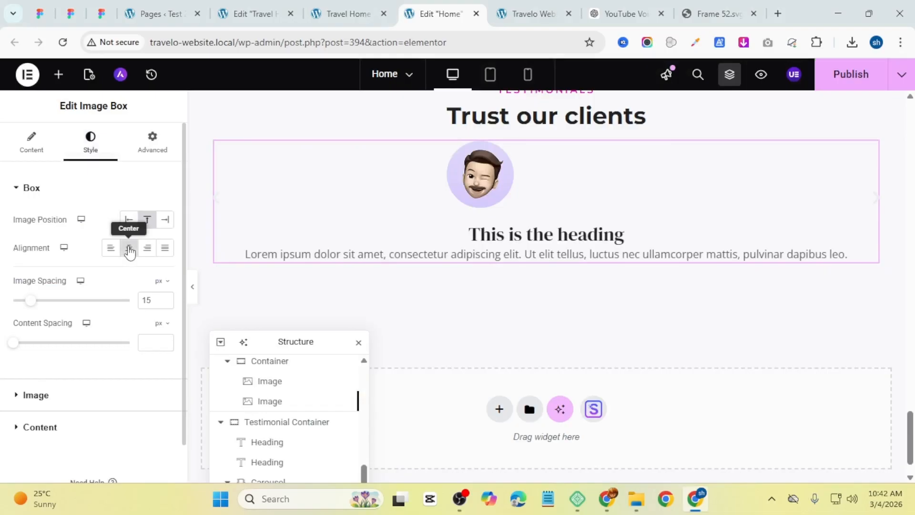
pyautogui.click(129, 248)
pyautogui.click(579, 183)
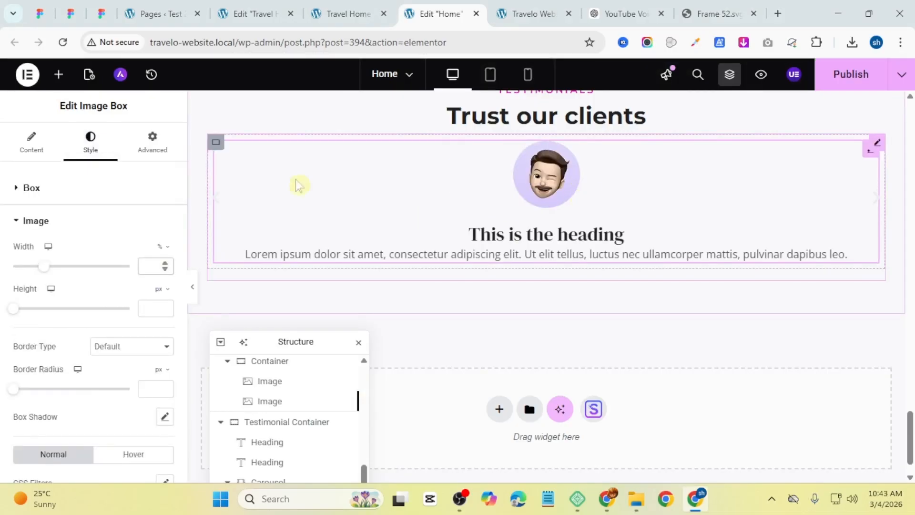
# Step: Set the image box title to the testimonial person's name copied from the reference page
pyautogui.click(26, 152)
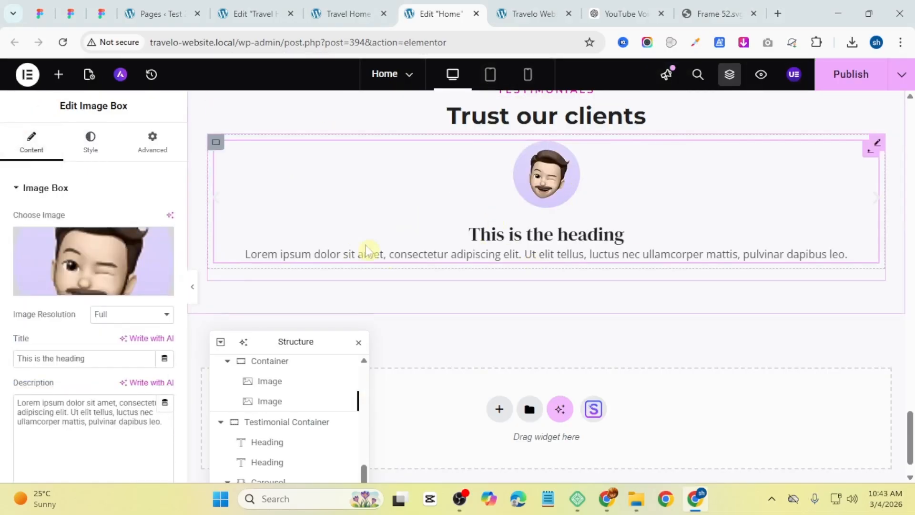
pyautogui.tripleClick(59, 358)
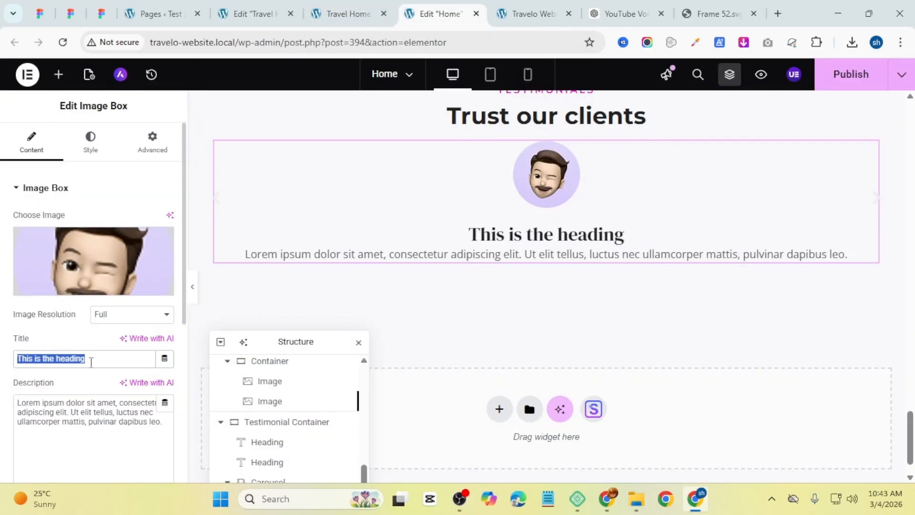
pyautogui.press('super+v')
pyautogui.click(122, 309)
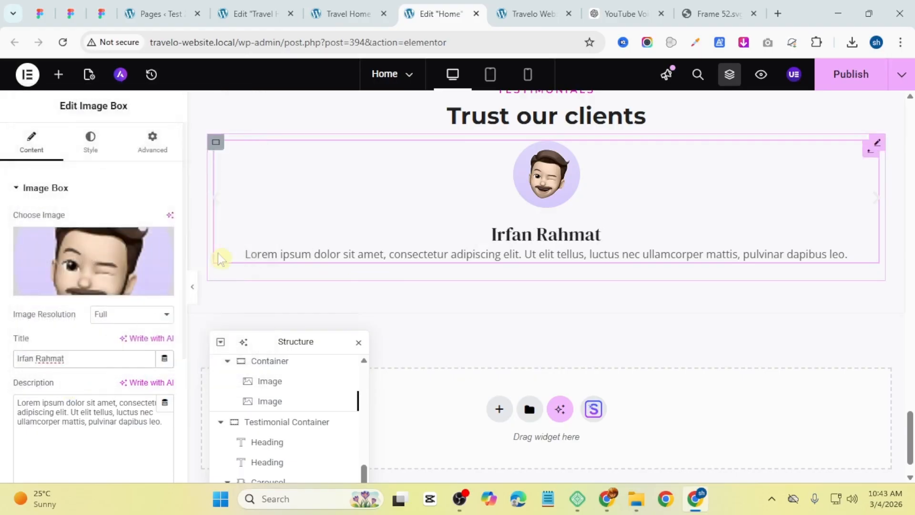
# Step: Set the image box description to 'Travel Enthusiast' from the clipboard history
pyautogui.tripleClick(95, 421)
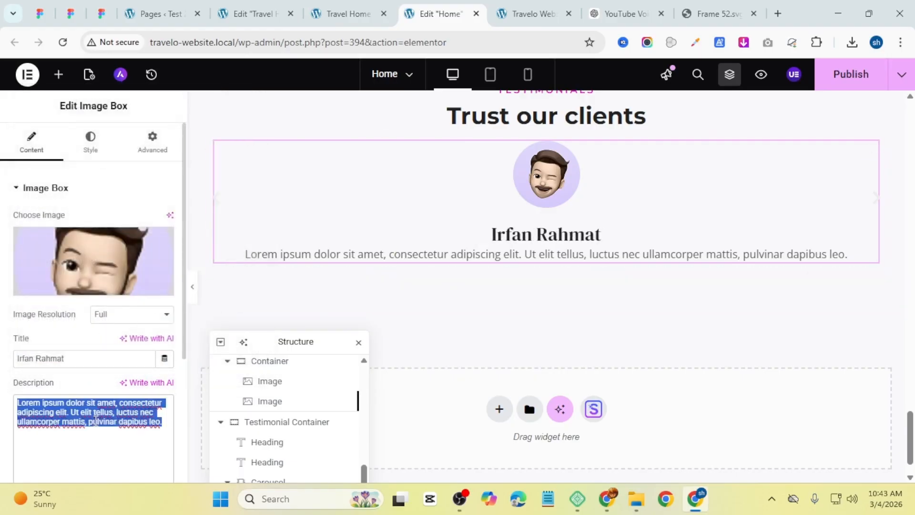
pyautogui.press('super+v')
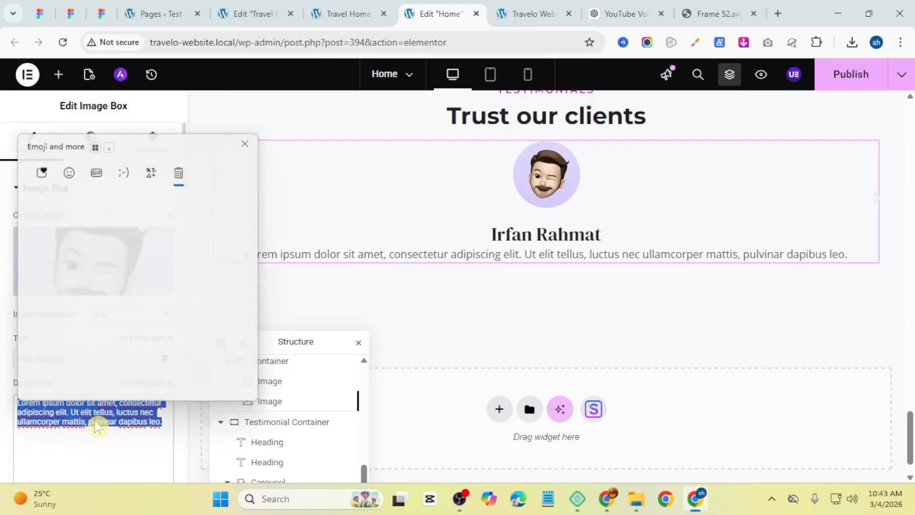
pyautogui.click(113, 311)
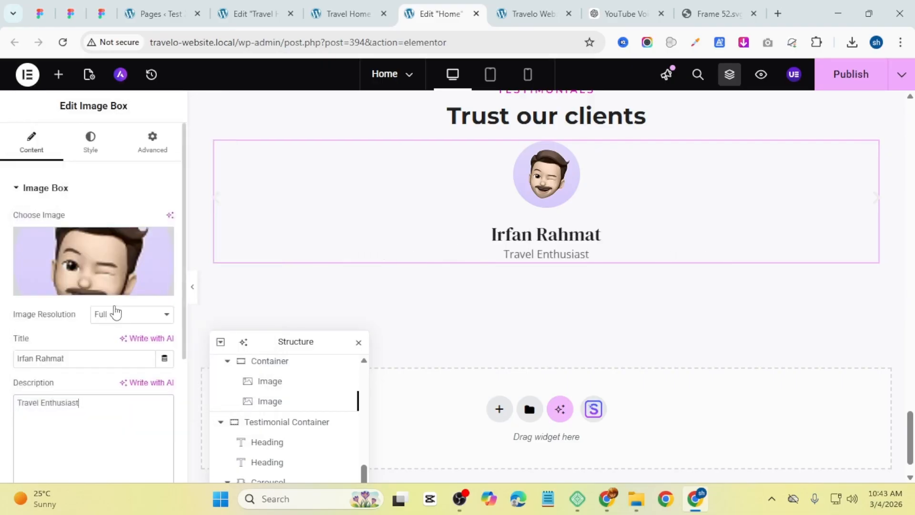
# Step: Try the Text global font on the image box title and set the image spacing to 10 px
pyautogui.scroll(-2, 9, 218)
pyautogui.scroll(2, 33, 209)
pyautogui.click(83, 157)
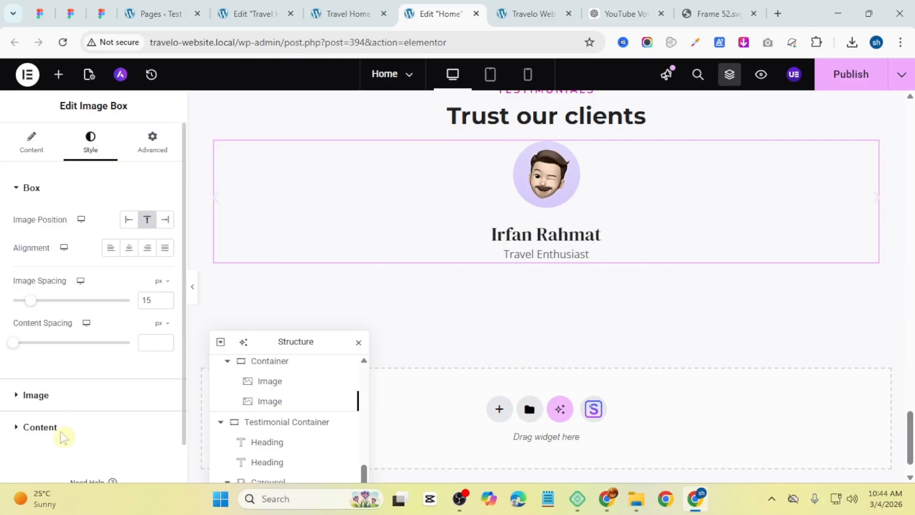
pyautogui.click(40, 427)
pyautogui.click(144, 320)
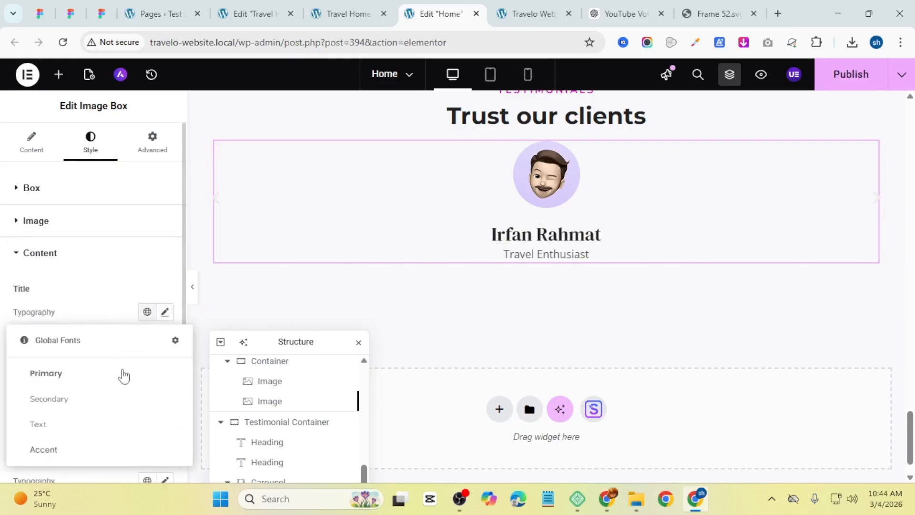
pyautogui.click(108, 423)
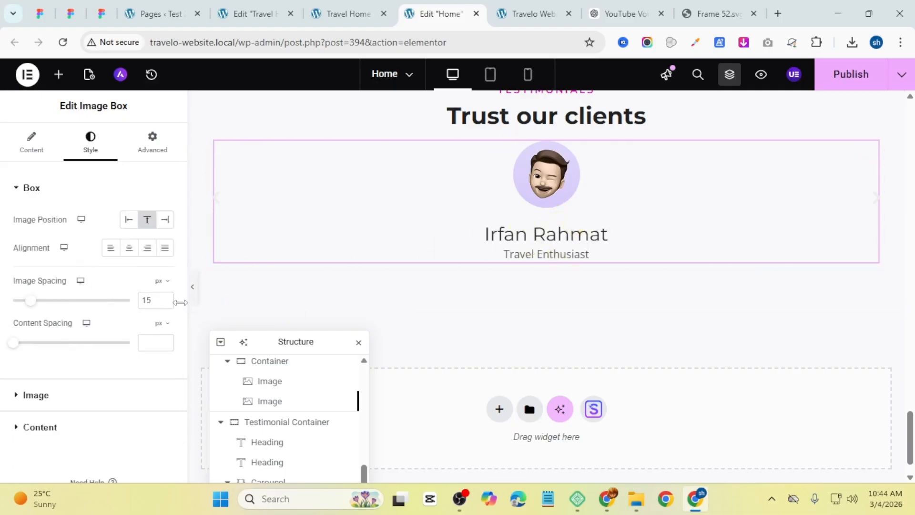
pyautogui.moveTo(29, 307); pyautogui.dragTo(24, 307)
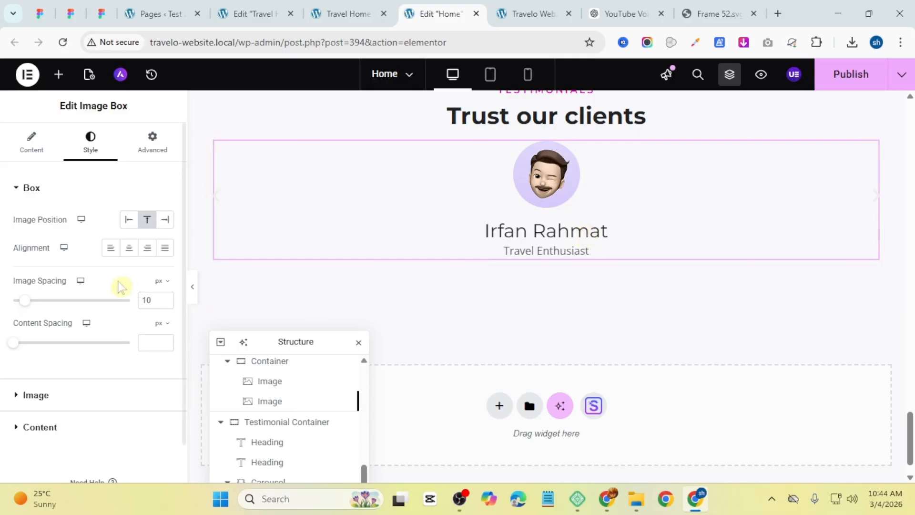
# Step: Try the Secondary and Accent global fonts on the image box title
pyautogui.click(50, 426)
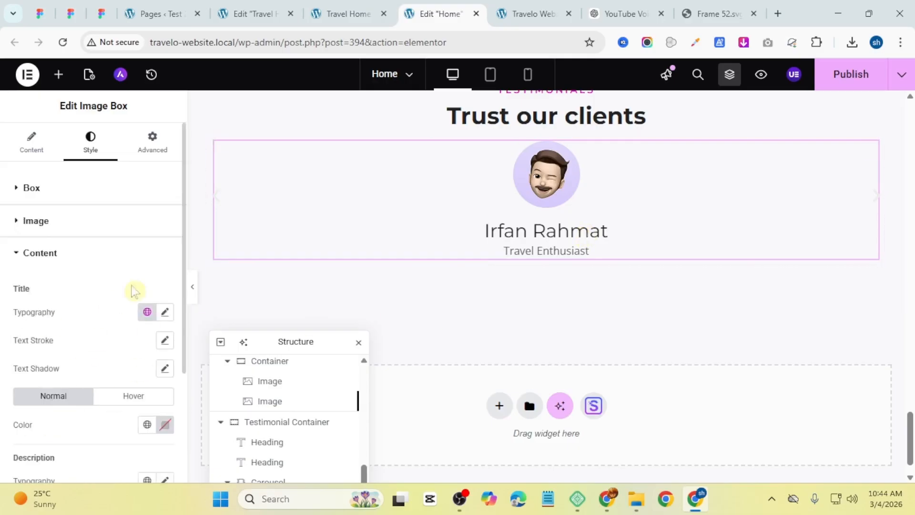
pyautogui.click(147, 312)
pyautogui.click(92, 401)
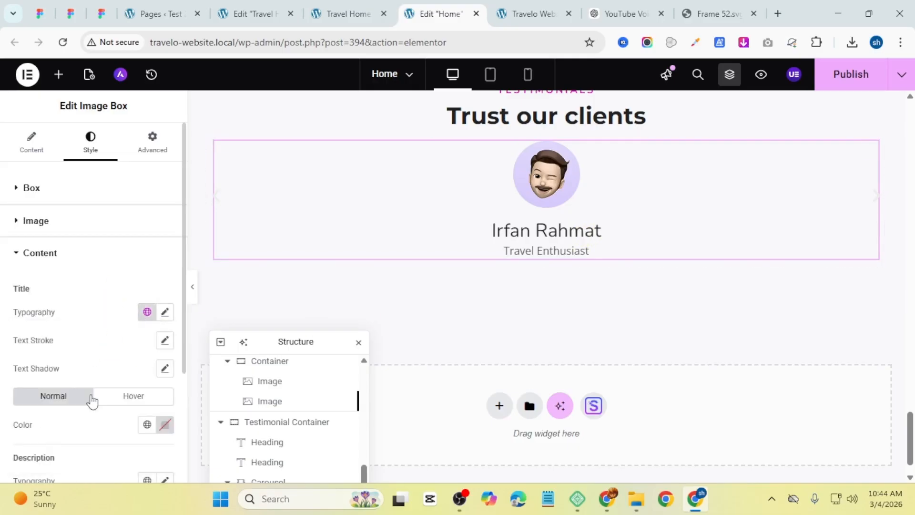
pyautogui.click(144, 317)
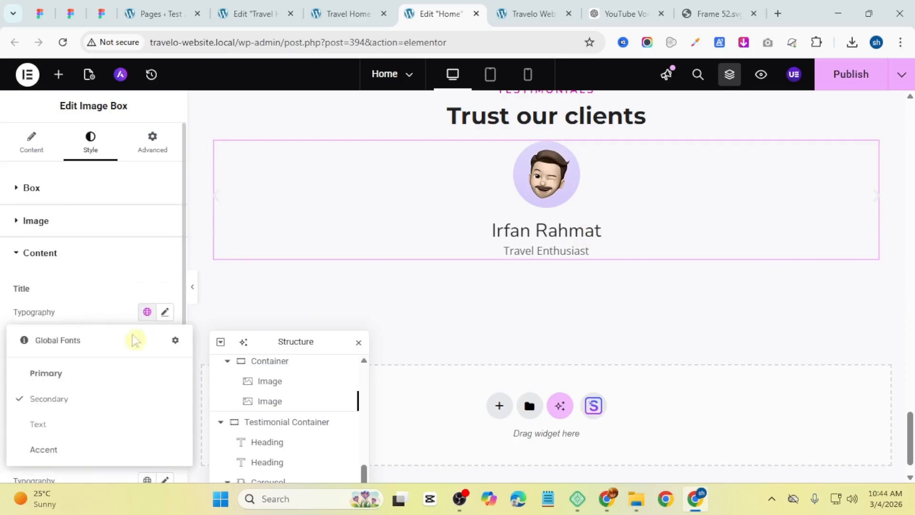
pyautogui.click(84, 443)
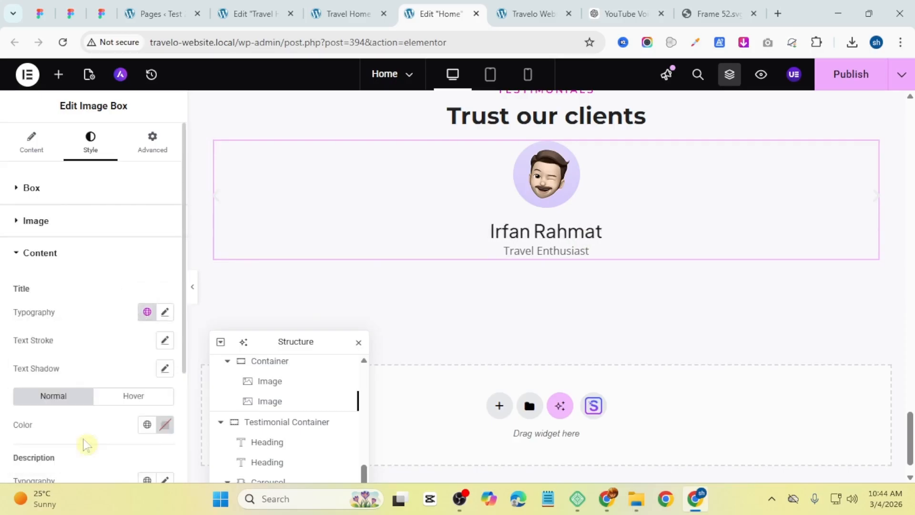
# Step: Set the title's custom typography weight to 500 (Medium)
pyautogui.click(164, 317)
pyautogui.click(140, 446)
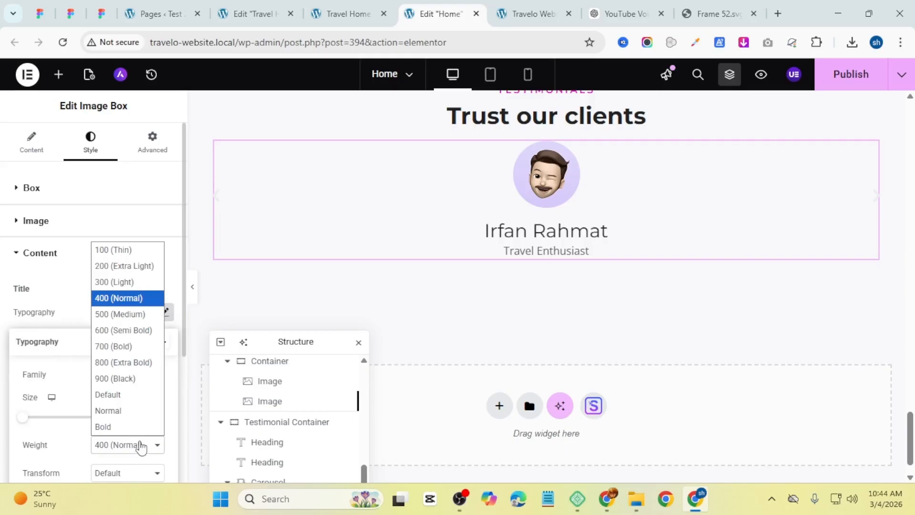
pyautogui.click(143, 330)
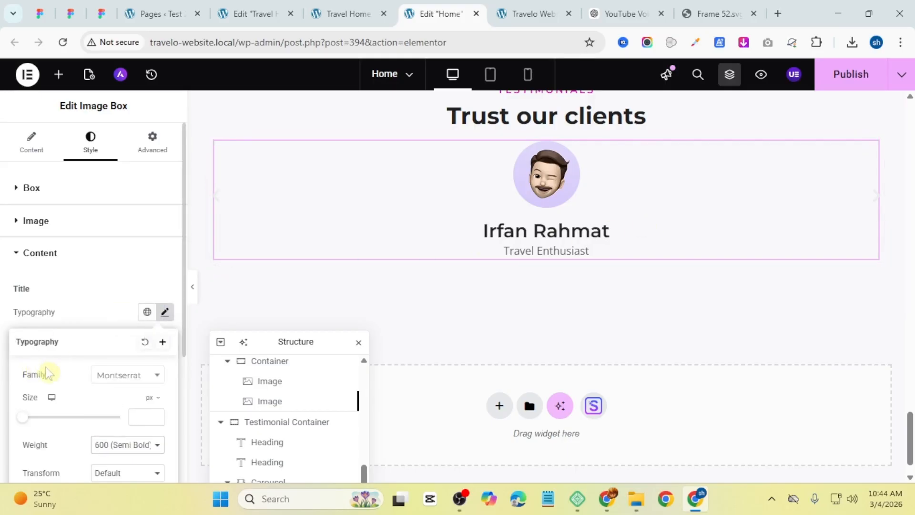
pyautogui.click(122, 446)
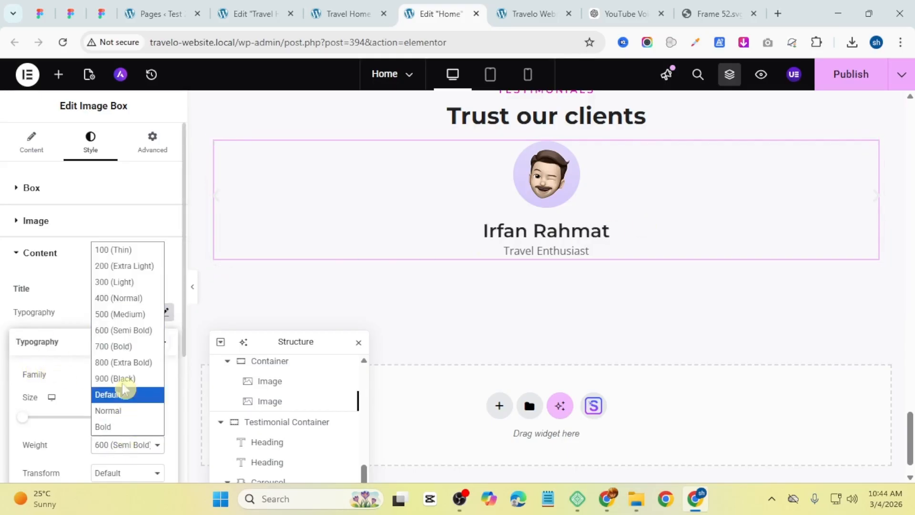
pyautogui.click(119, 317)
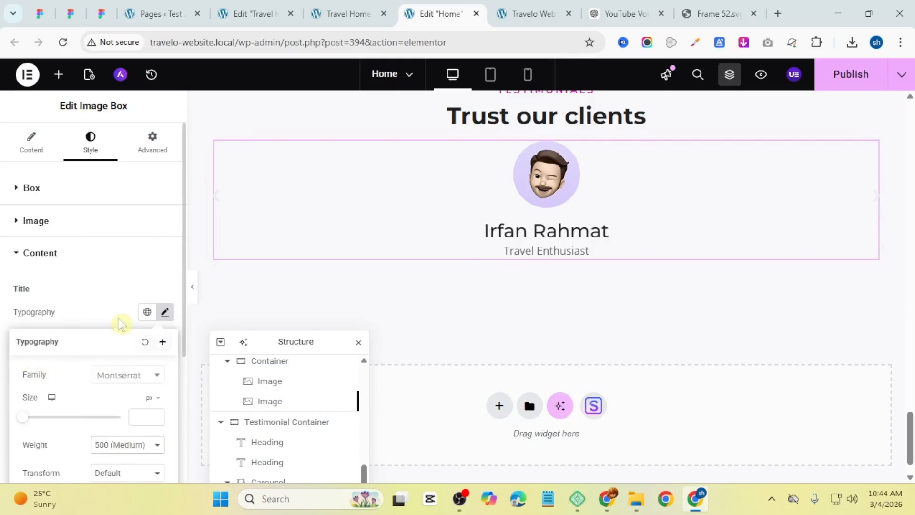
pyautogui.click(5, 339)
# Step: Apply the Text global font to the image box description typography
pyautogui.scroll(-3, 133, 382)
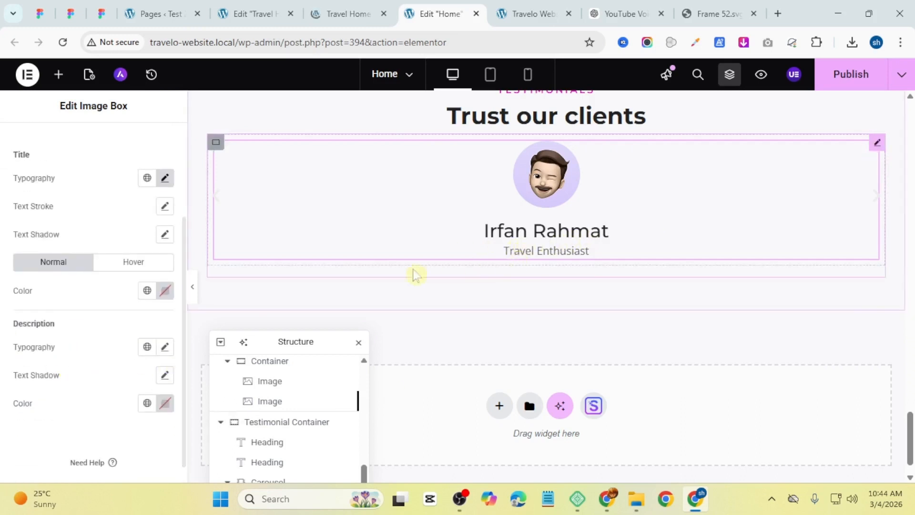
pyautogui.click(151, 347)
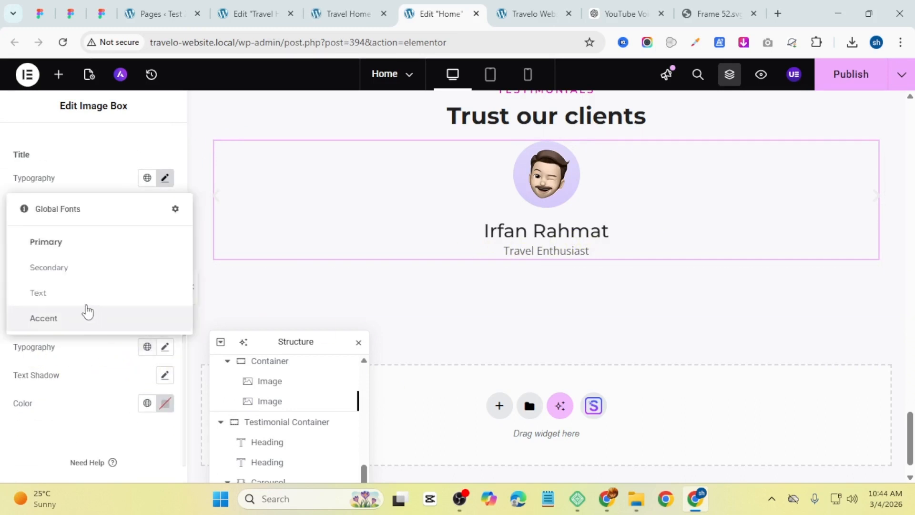
pyautogui.click(76, 292)
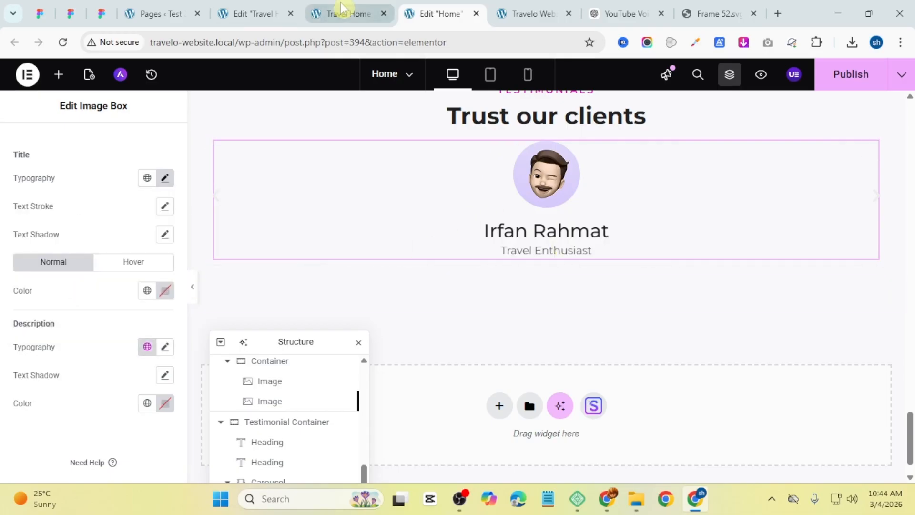
# Step: Compare with the reference testimonial, then add a centered Rating widget below the image box in the slide
pyautogui.click(340, 13)
pyautogui.scroll(-5, 490, 155)
pyautogui.scroll(-20, 511, 227)
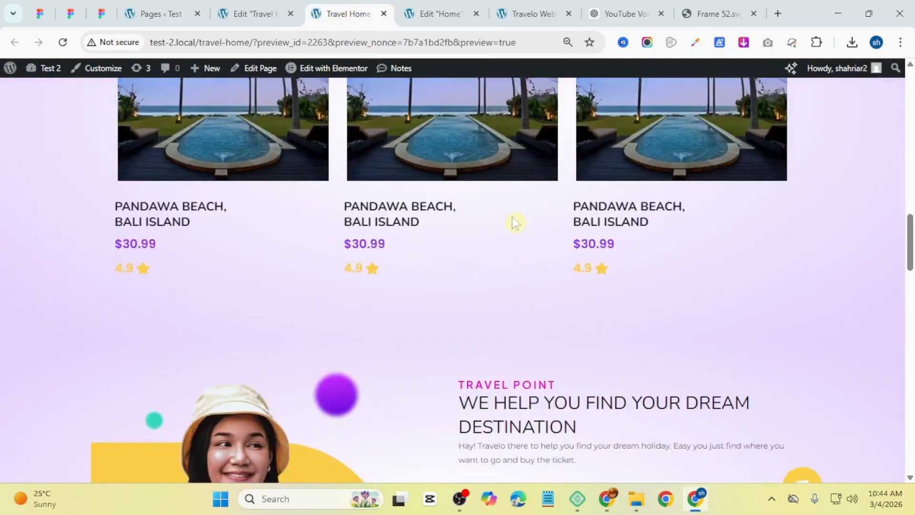
pyautogui.scroll(5, 514, 236)
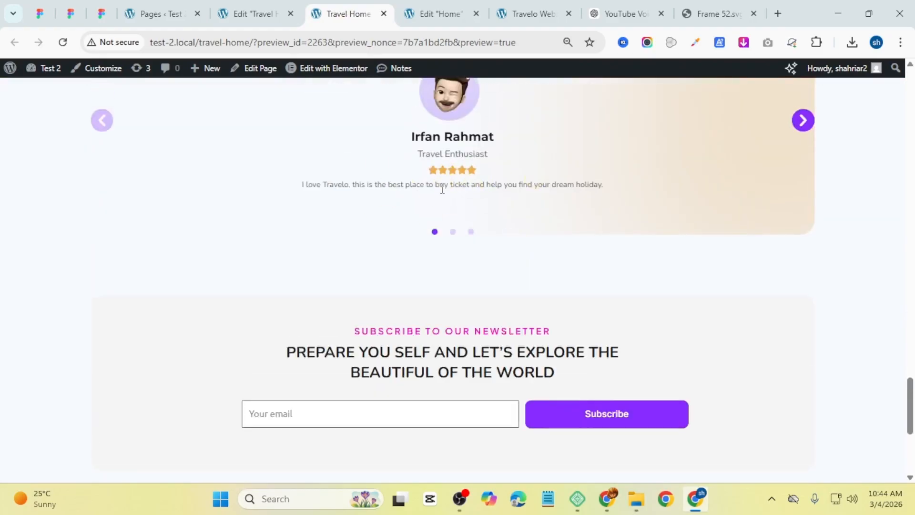
pyautogui.click(414, 12)
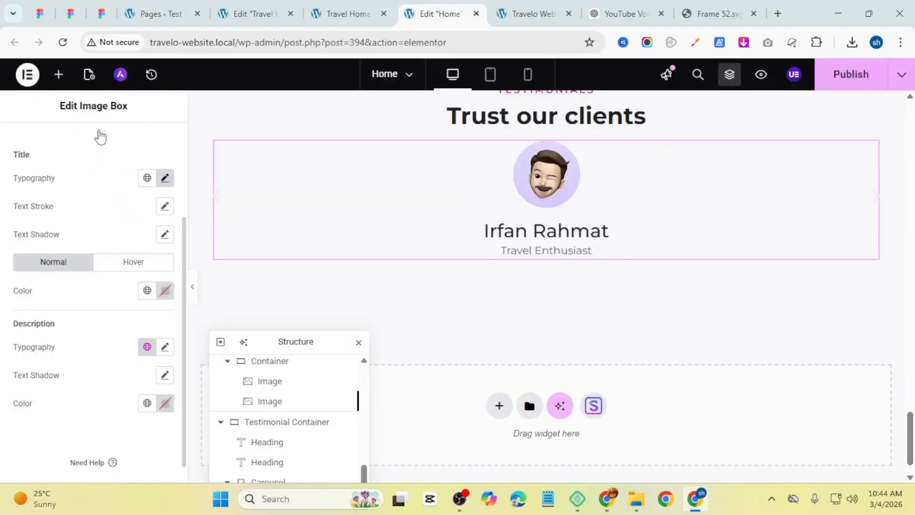
pyautogui.click(58, 76)
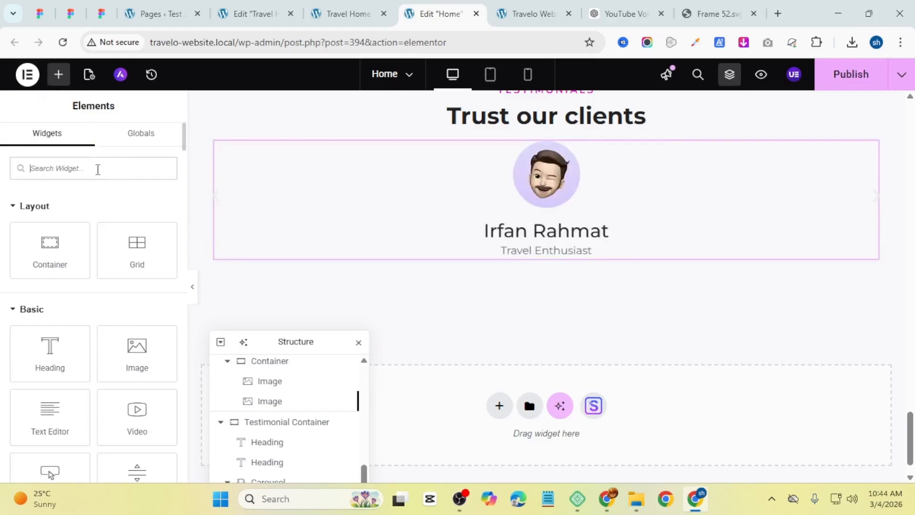
pyautogui.write('rat')
pyautogui.moveTo(137, 210); pyautogui.dragTo(548, 248)
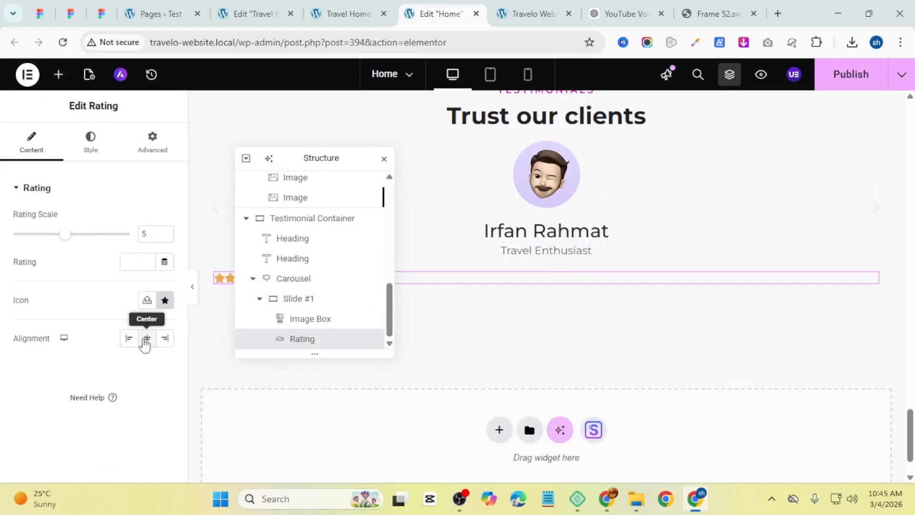
pyautogui.click(144, 339)
# Step: Set the slide container's column and row gaps to 0 px
pyautogui.click(81, 158)
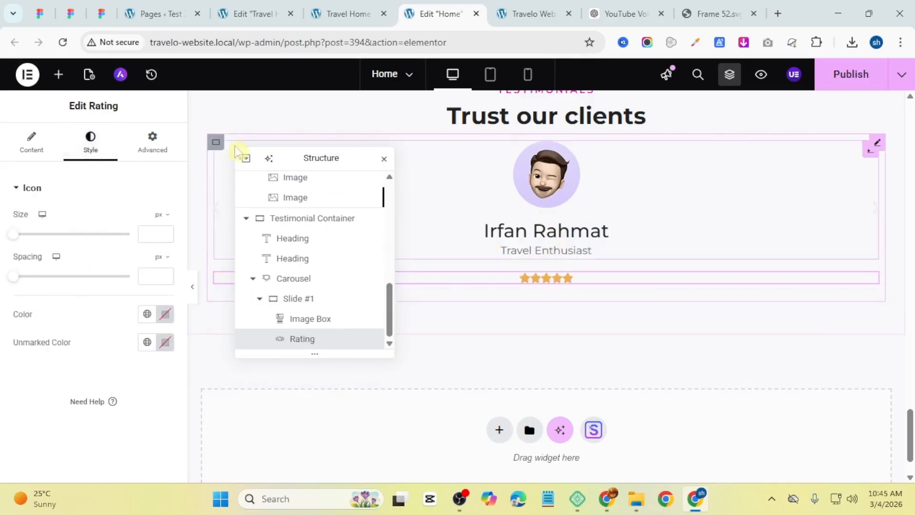
pyautogui.click(216, 143)
pyautogui.scroll(-5, 82, 292)
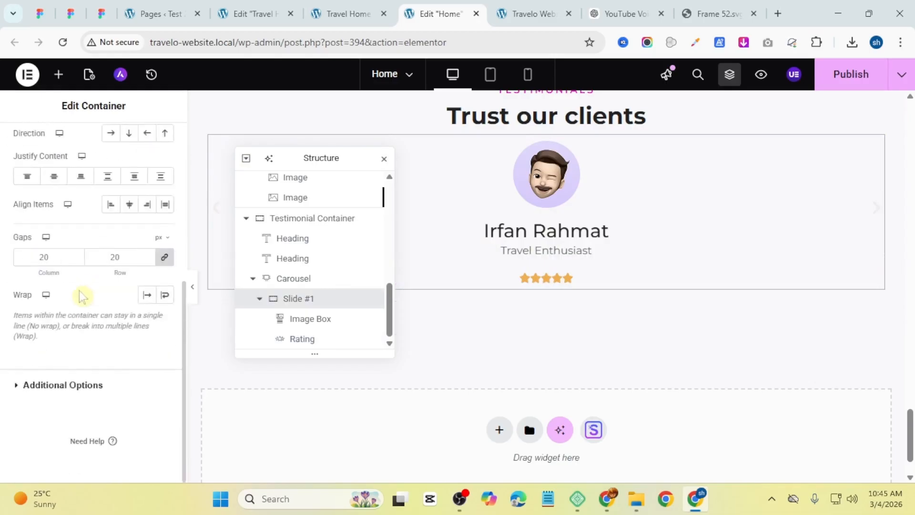
pyautogui.scroll(2, 82, 298)
pyautogui.scroll(3, 82, 298)
pyautogui.scroll(-6, 33, 264)
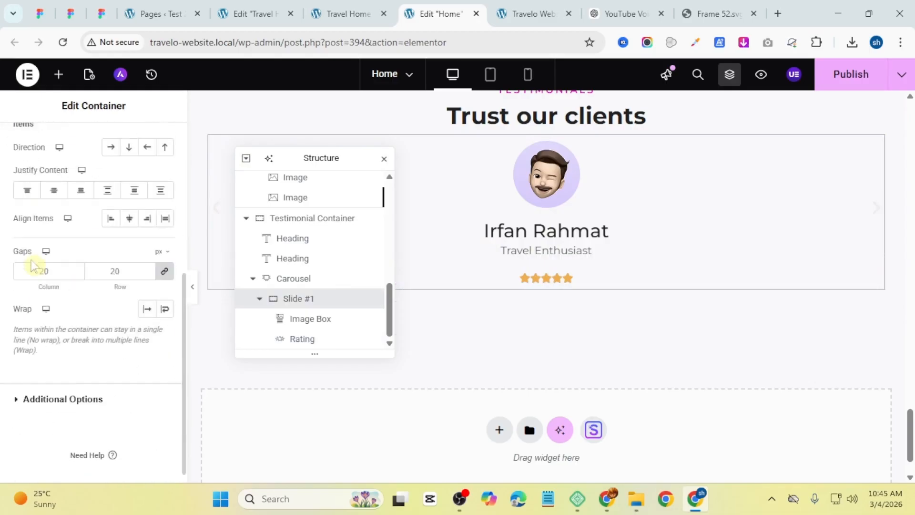
pyautogui.write('0')
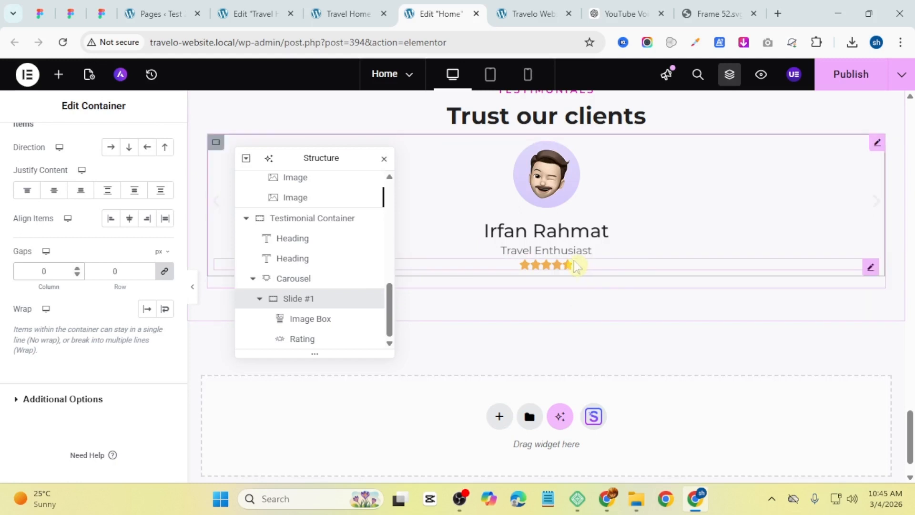
# Step: Add a Text Editor below the rating with 'I love Travelo, this is the best place to buy ticket and help you find your dream holiday.'
pyautogui.click(59, 74)
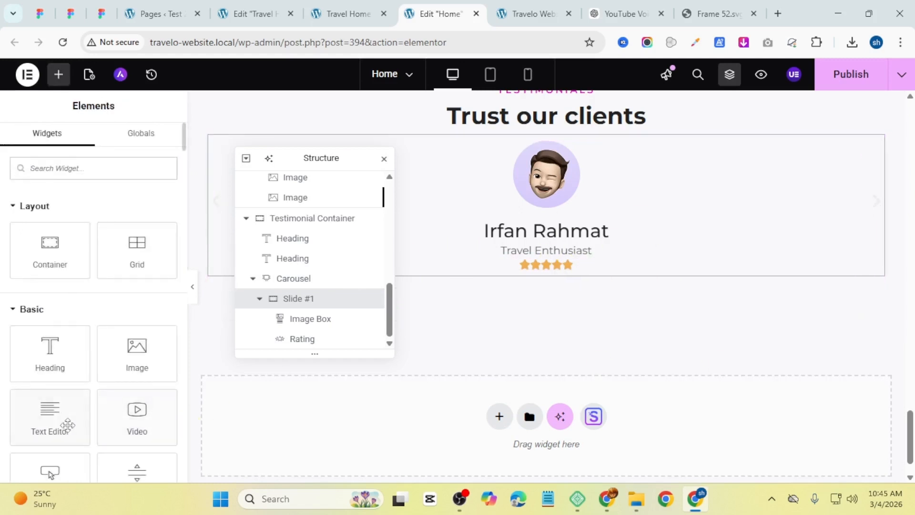
pyautogui.moveTo(39, 415); pyautogui.dragTo(536, 267)
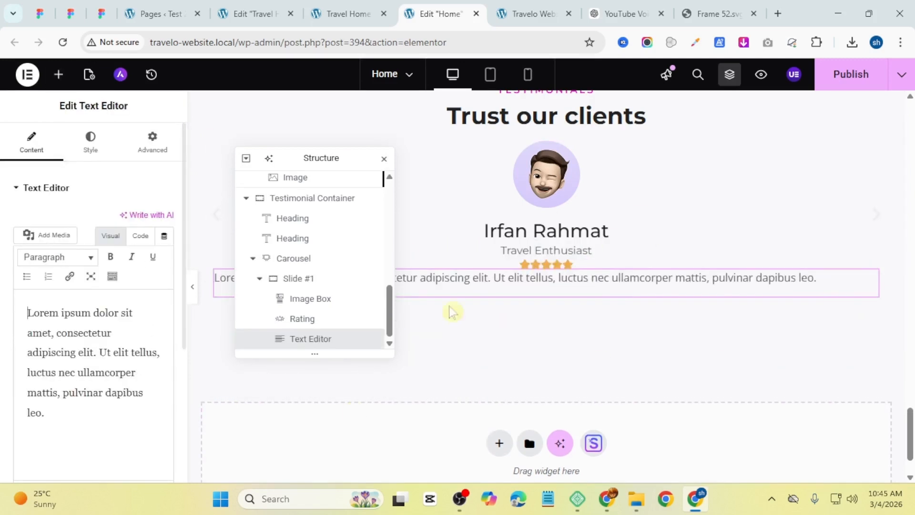
pyautogui.moveTo(87, 427); pyautogui.dragTo(6, 320)
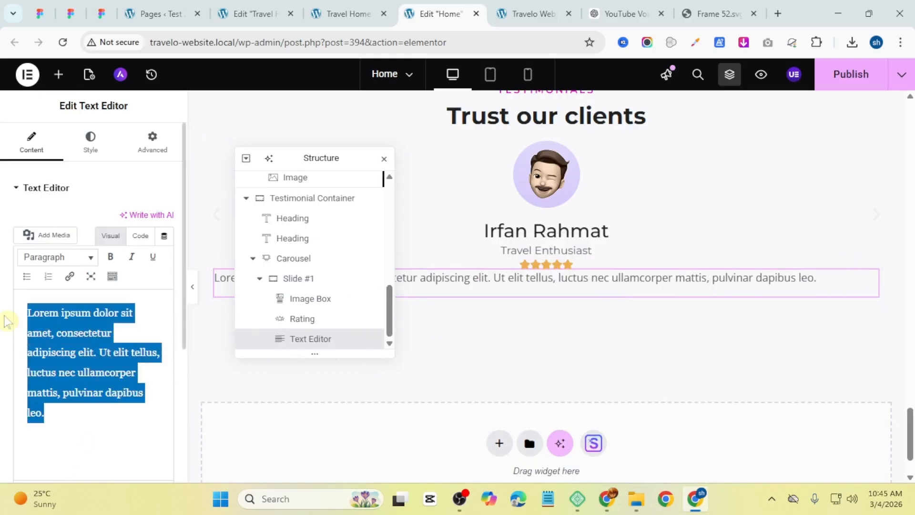
pyautogui.press('super+v')
pyautogui.click(127, 161)
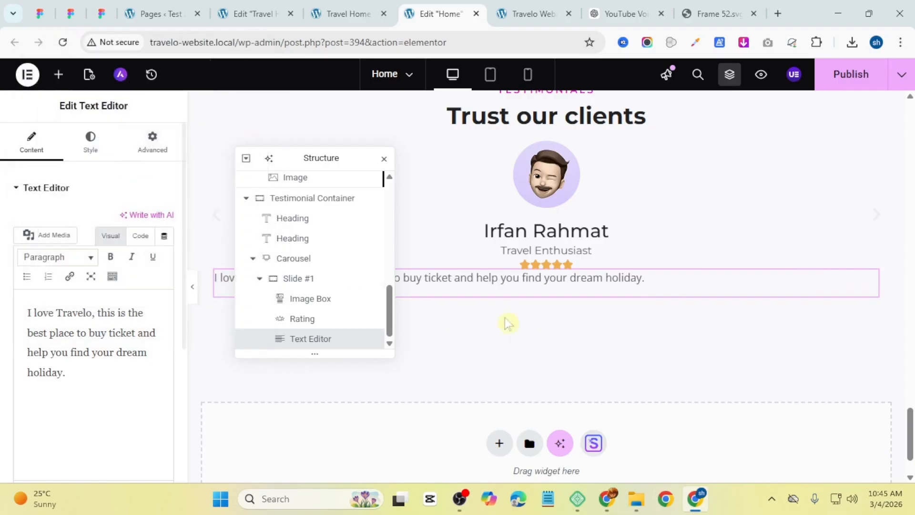
# Step: Center the text editor's alignment
pyautogui.click(90, 149)
pyautogui.click(129, 220)
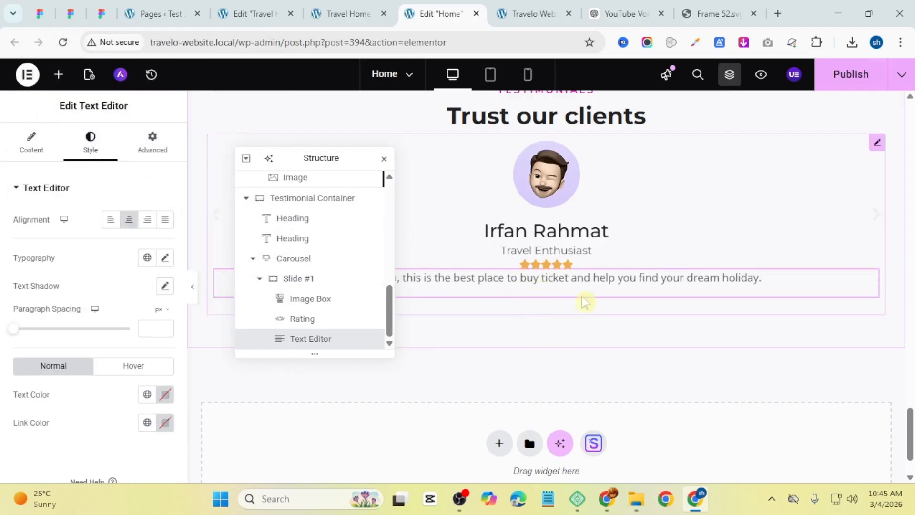
pyautogui.moveTo(351, 161); pyautogui.dragTo(351, 400)
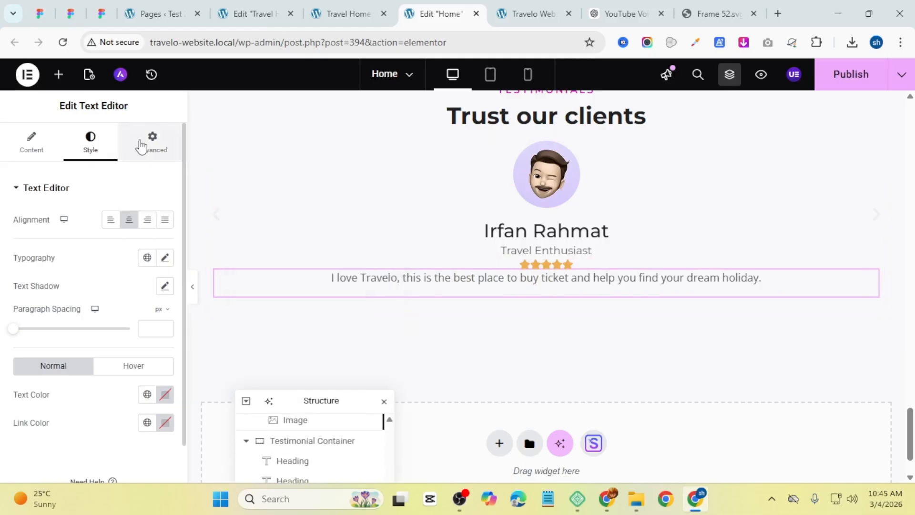
# Step: Set the text editor's top padding to 10 px
pyautogui.click(141, 146)
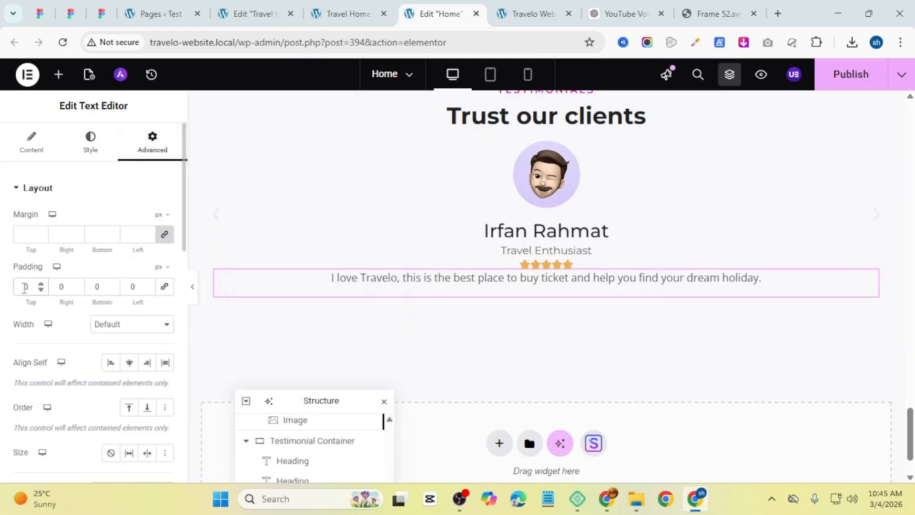
pyautogui.write('3')
pyautogui.write('2')
pyautogui.moveTo(26, 288); pyautogui.dragTo(14, 294)
pyautogui.write('10')
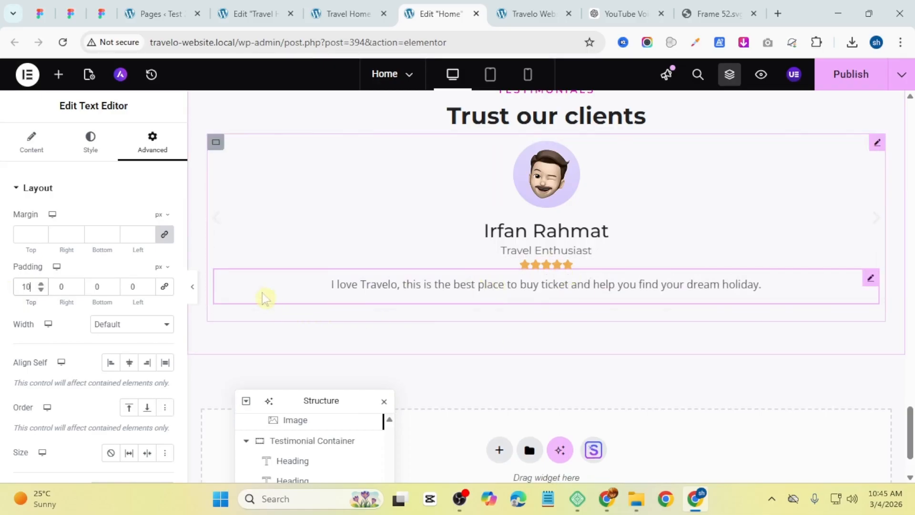
# Step: Duplicate the carousel's slide twice so the testimonials carousel has three slides
pyautogui.click(193, 286)
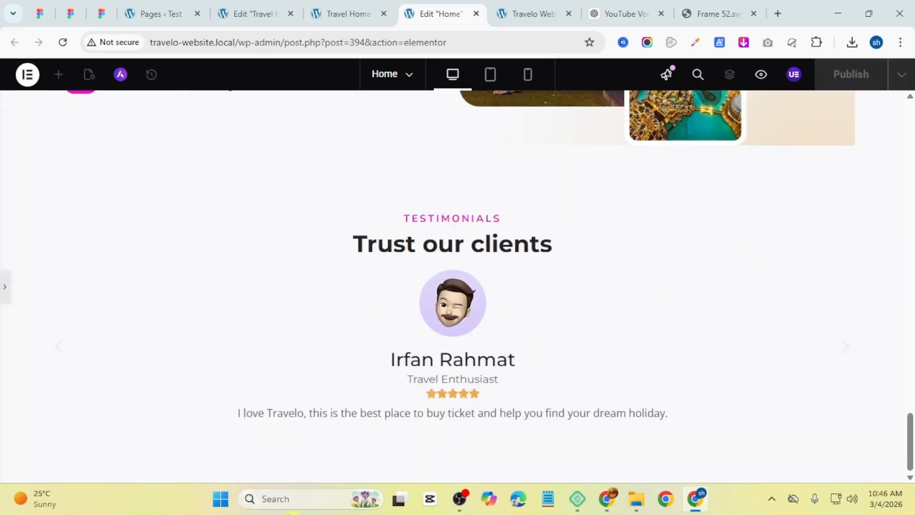
pyautogui.click(4, 292)
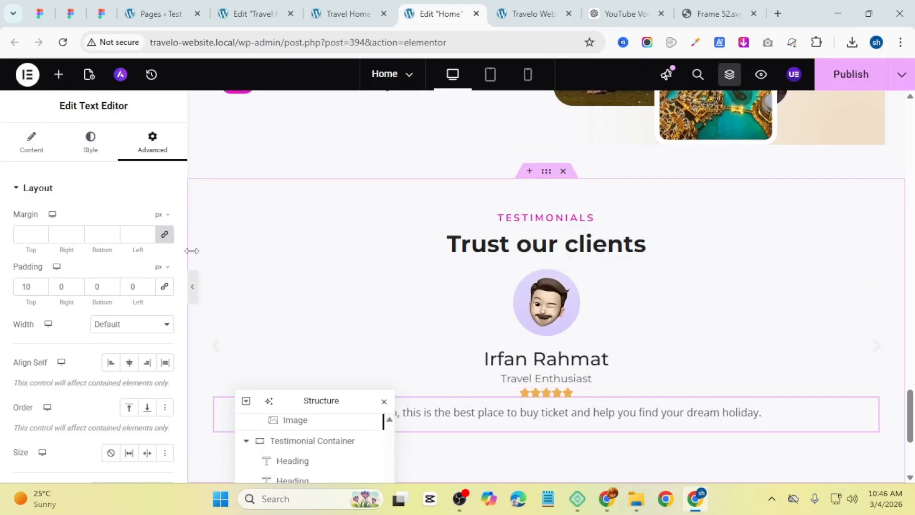
pyautogui.click(303, 271)
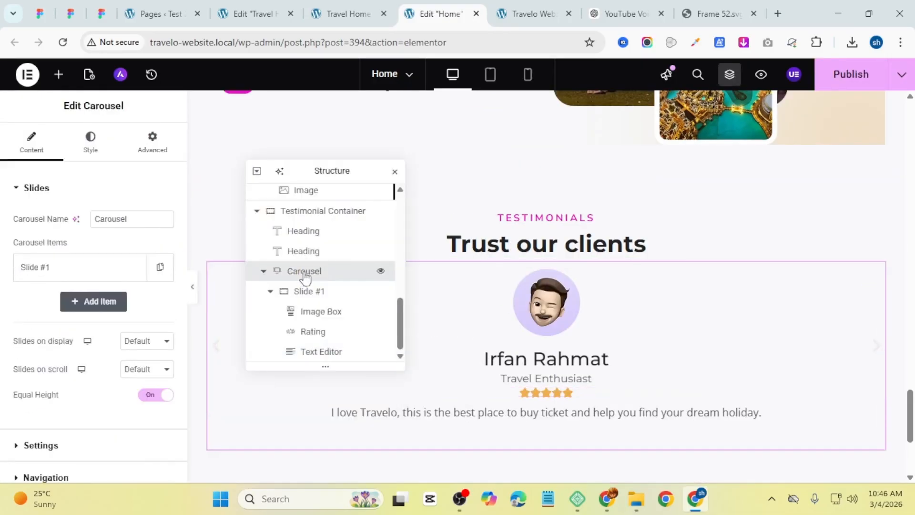
pyautogui.click(153, 276)
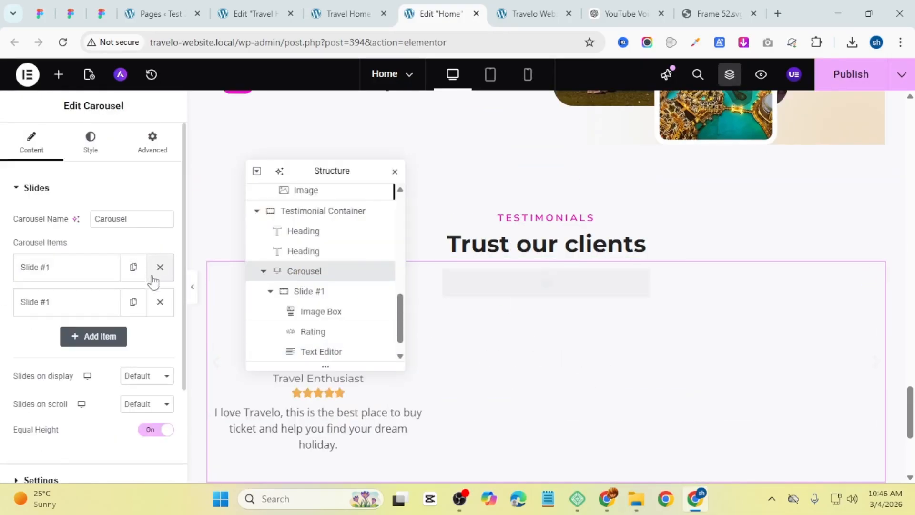
pyautogui.click(135, 305)
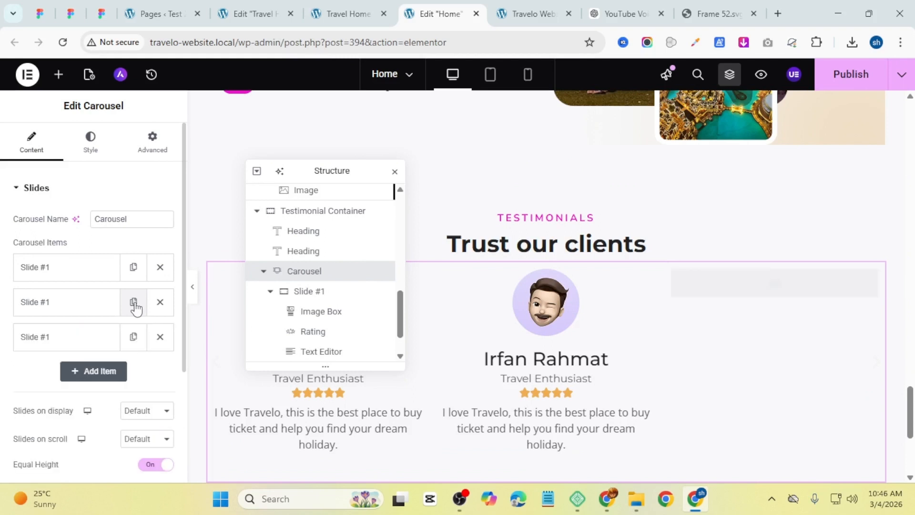
# Step: Set the carousel's slides on display and slides on scroll to 1
pyautogui.scroll(-3, 555, 329)
pyautogui.scroll(-3, 93, 386)
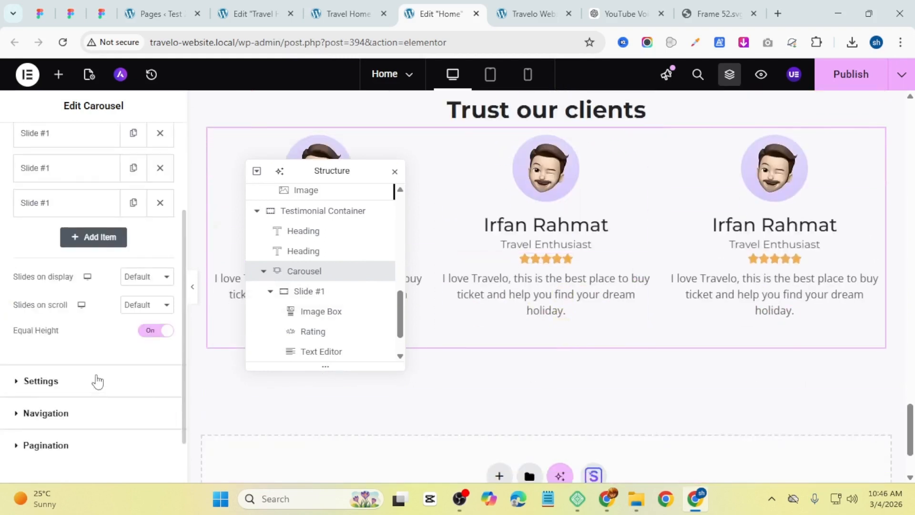
pyautogui.click(142, 279)
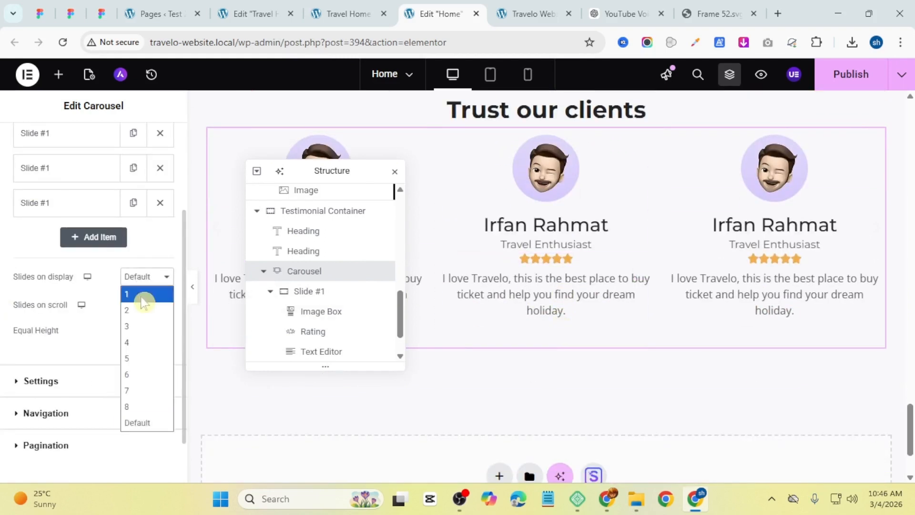
pyautogui.click(142, 300)
pyautogui.click(140, 308)
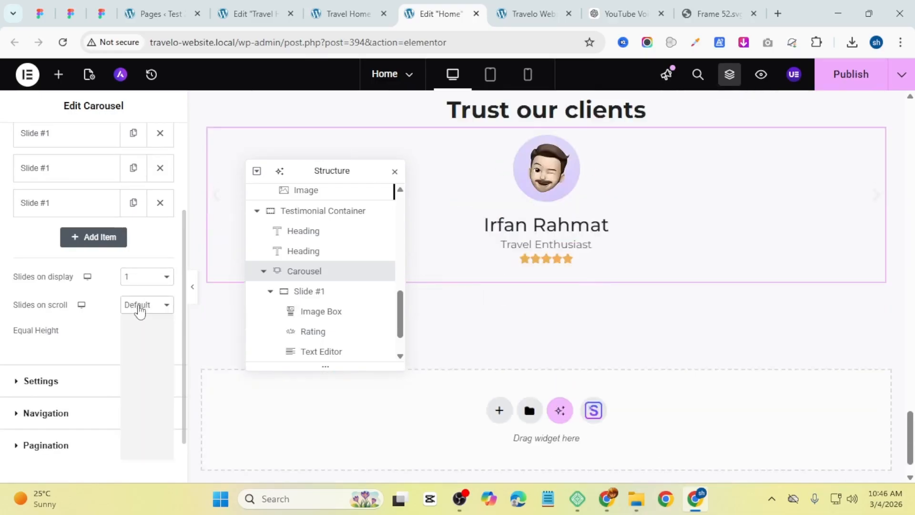
pyautogui.click(139, 323)
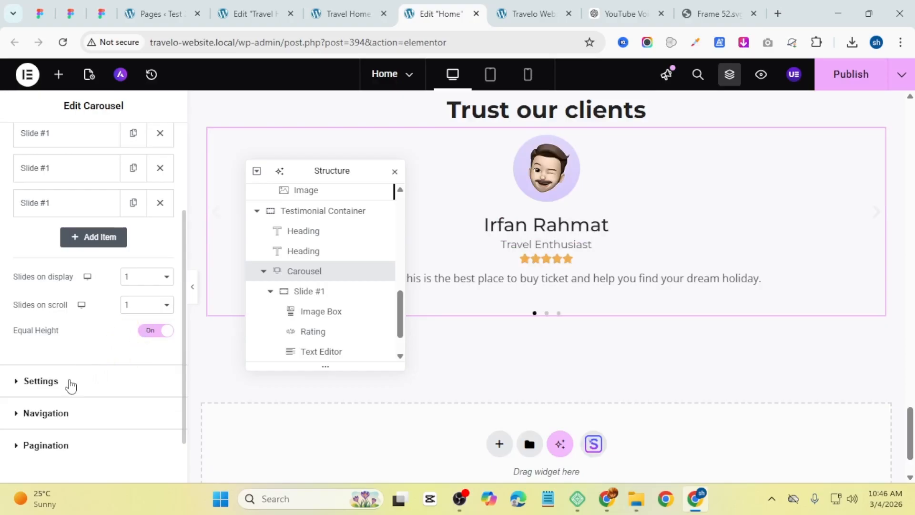
# Step: Turn off infinite scroll in the carousel settings
pyautogui.click(41, 381)
pyautogui.click(153, 249)
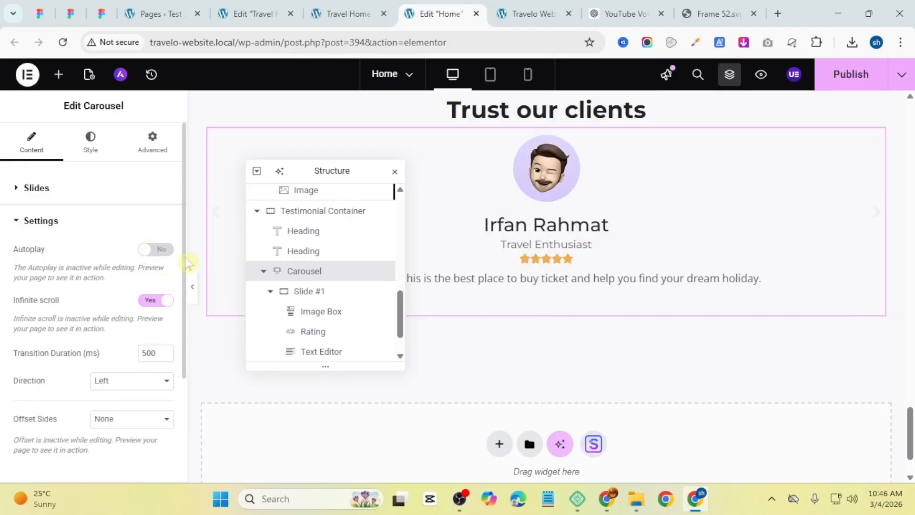
pyautogui.click(157, 301)
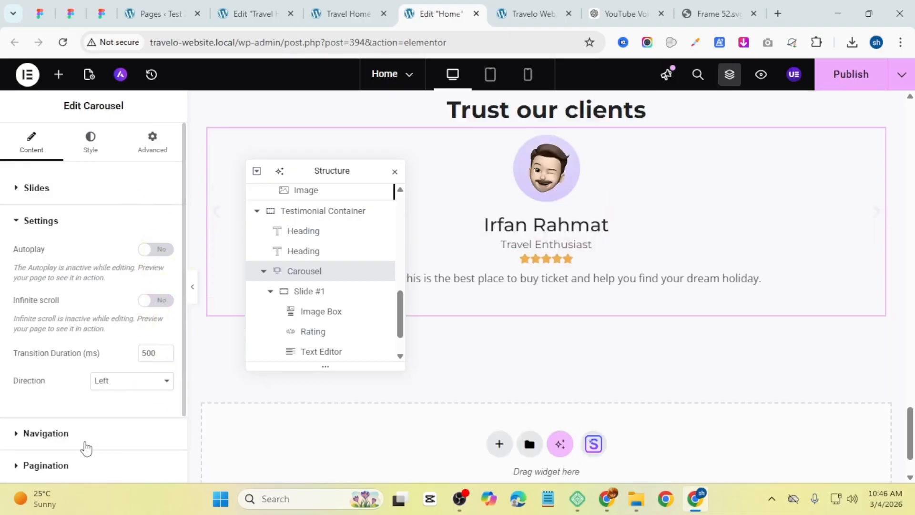
pyautogui.click(86, 448)
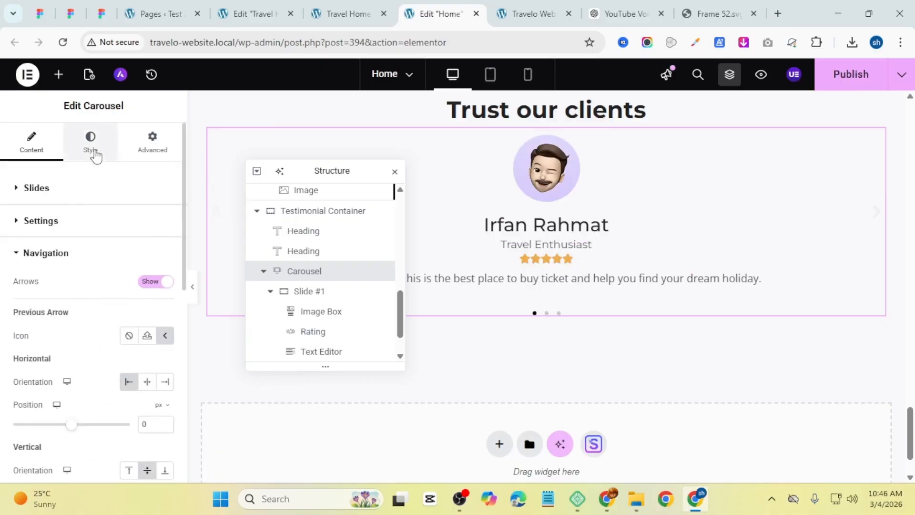
# Step: Give the carousel's navigation arrows a classic background using the pasted purple brand colour
pyautogui.click(96, 153)
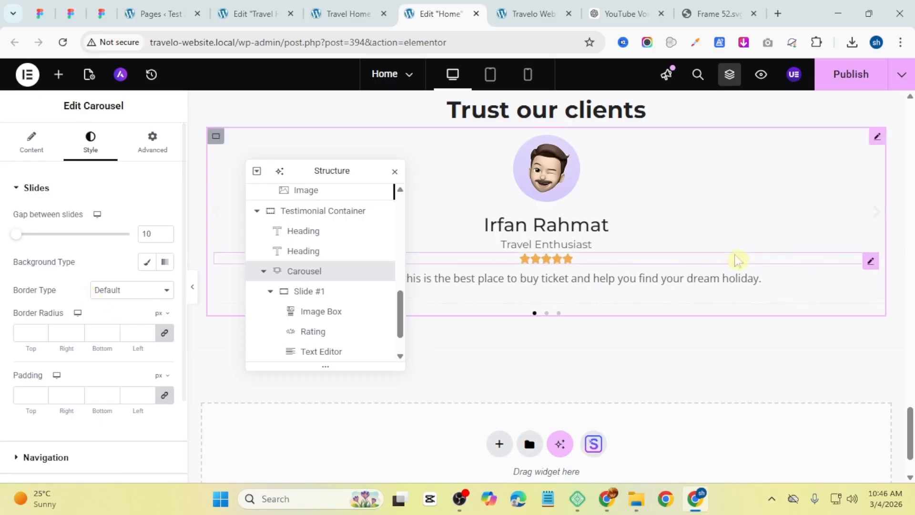
pyautogui.scroll(-2, 18, 303)
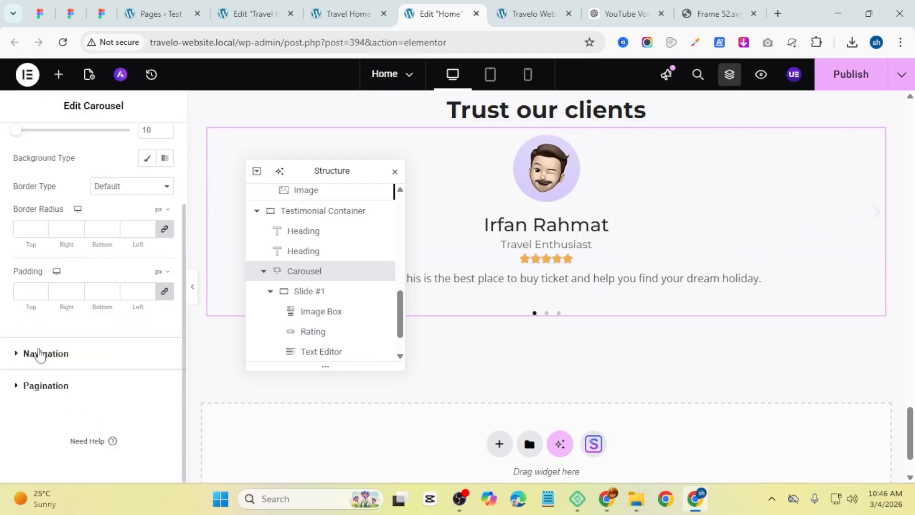
pyautogui.click(42, 353)
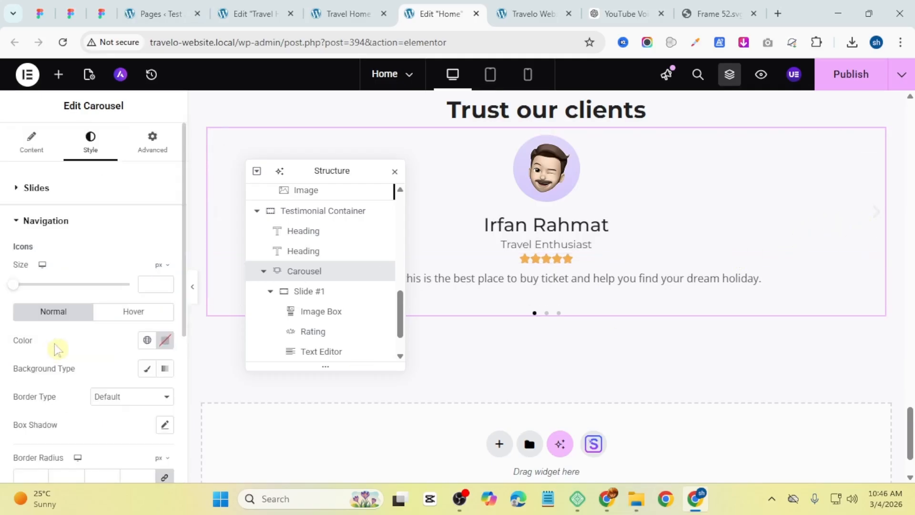
pyautogui.click(148, 370)
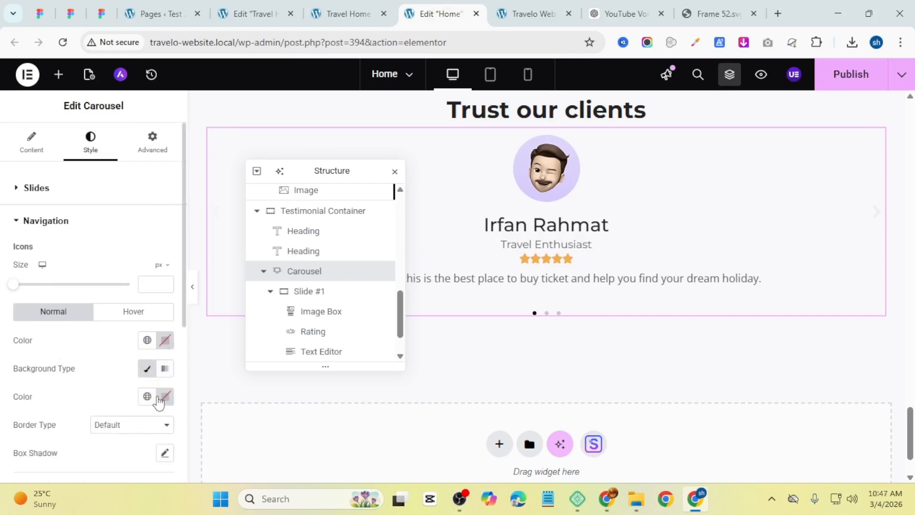
pyautogui.click(159, 402)
pyautogui.press('super+v')
pyautogui.scroll(-10, 165, 267)
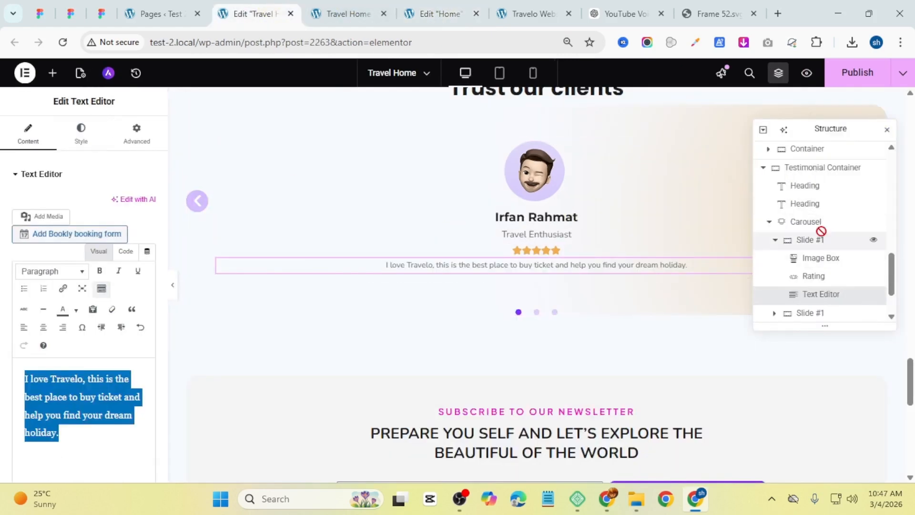
pyautogui.click(805, 222)
pyautogui.click(29, 364)
pyautogui.click(149, 362)
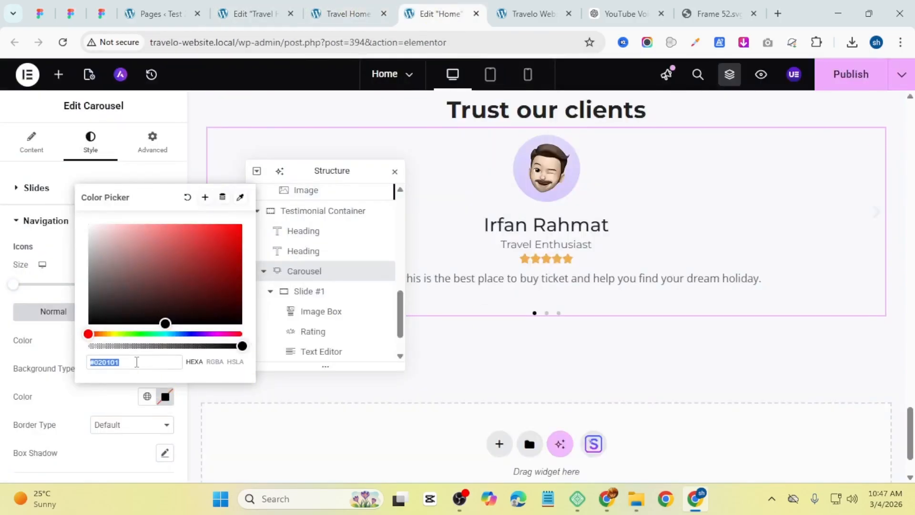
pyautogui.write('#872BFF')
pyautogui.click(3, 343)
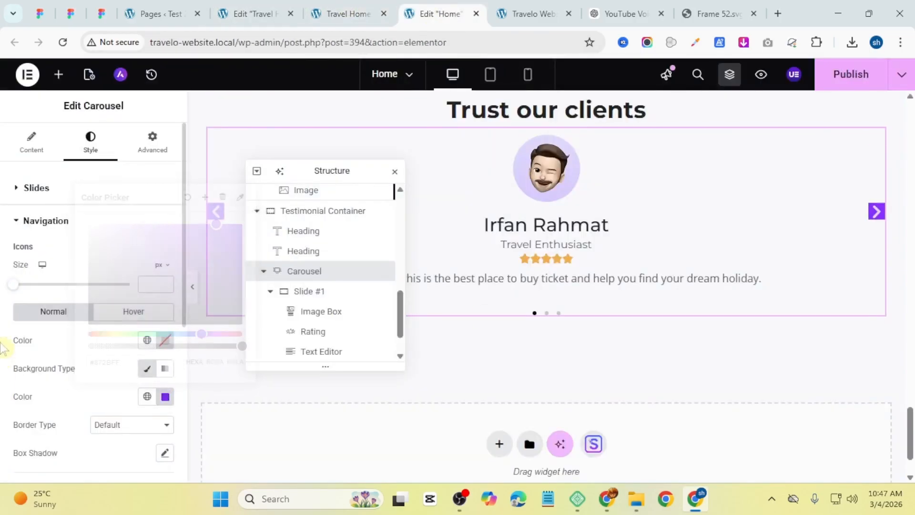
# Step: Set the navigation arrow icon colour to white by pasting the colour code
pyautogui.click(164, 346)
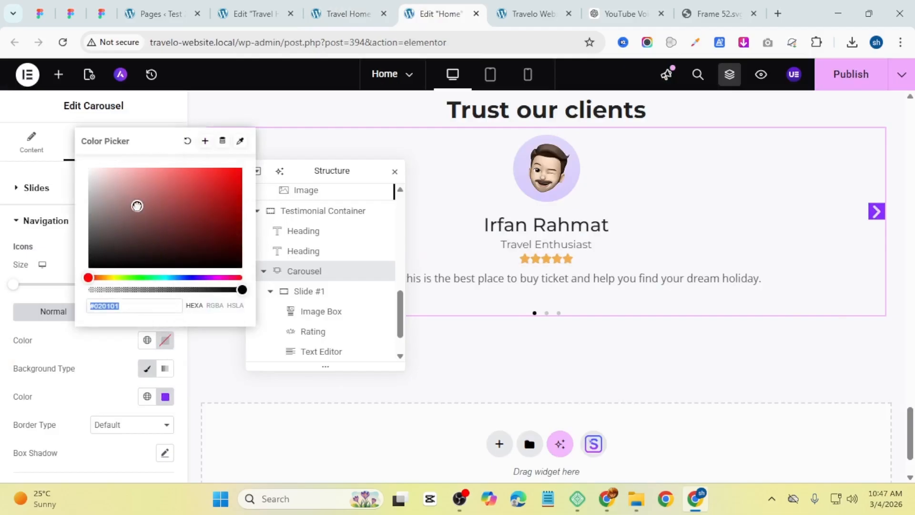
pyautogui.write('#FFFFFF')
pyautogui.click(6, 318)
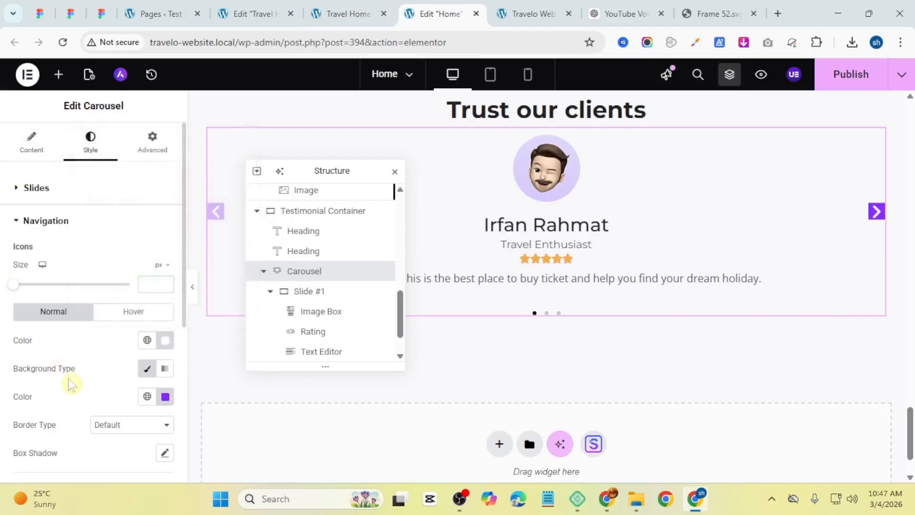
# Step: Set the navigation arrows' padding to 7 px on all sides
pyautogui.scroll(-4, 69, 381)
pyautogui.click(42, 358)
pyautogui.write('5')
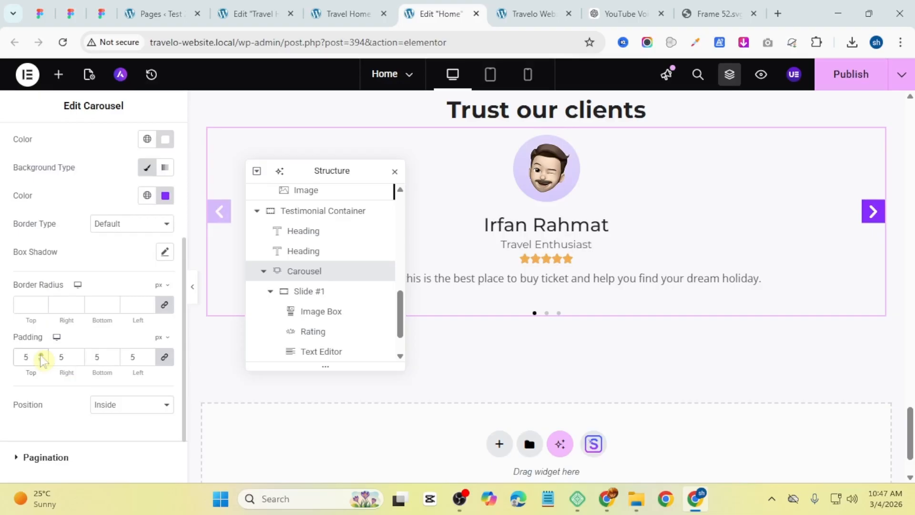
pyautogui.click(41, 357)
pyautogui.click(41, 357)
pyautogui.click(41, 357)
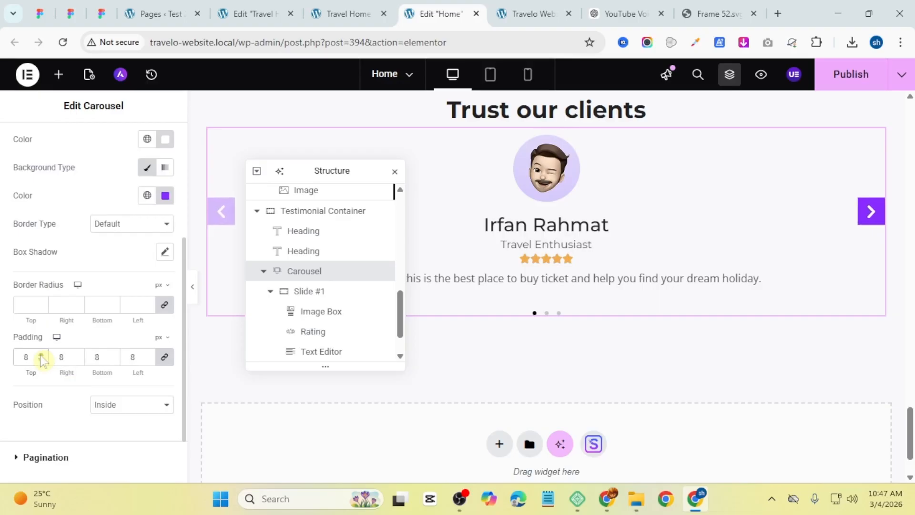
pyautogui.click(41, 360)
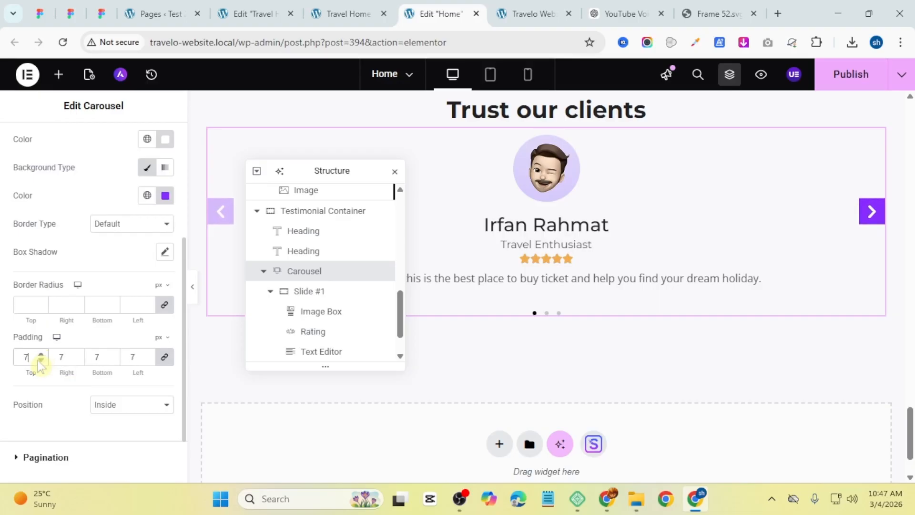
# Step: Set the navigation arrows' border radius to 30 px
pyautogui.click(41, 305)
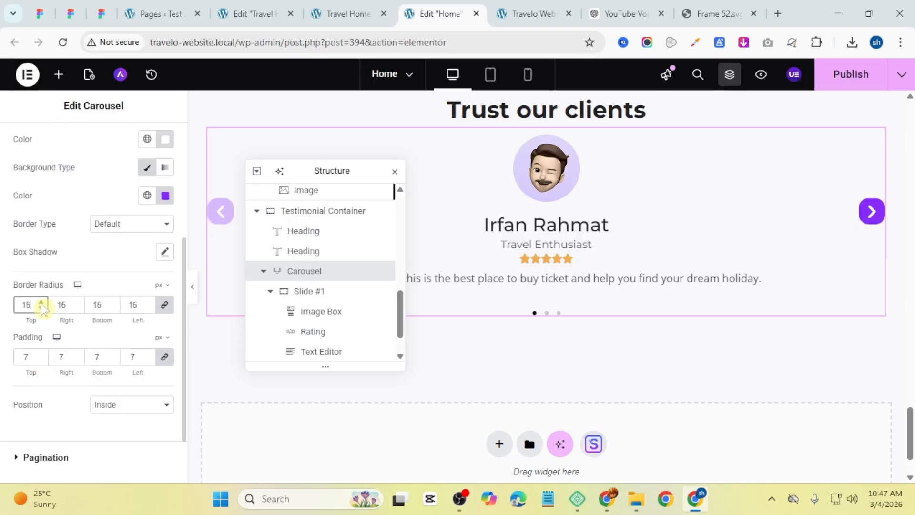
pyautogui.click(41, 305)
pyautogui.click(41, 304)
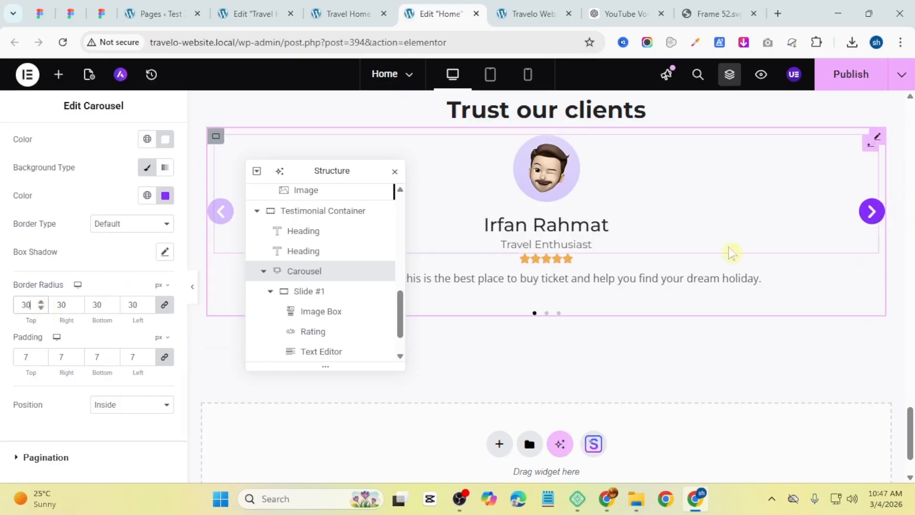
# Step: Unlink the carousel's padding and set its top and bottom padding to 30 px
pyautogui.scroll(1, 239, 237)
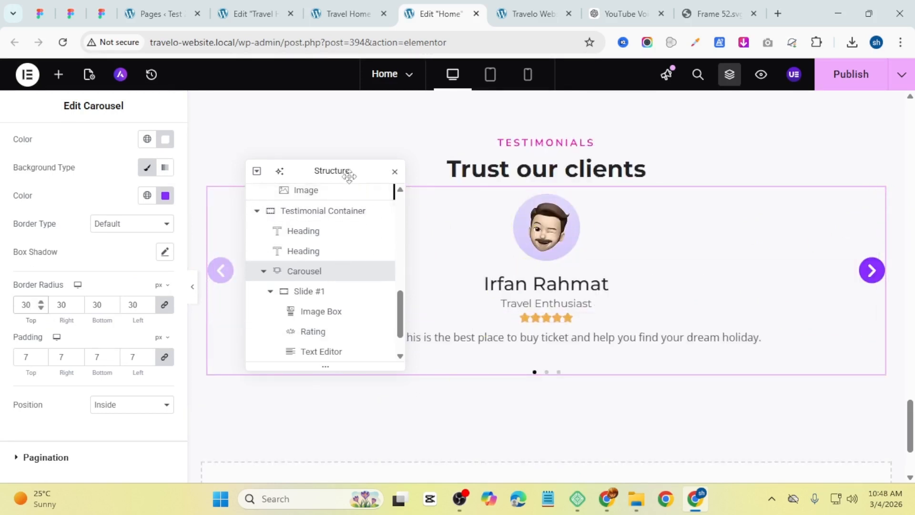
pyautogui.moveTo(348, 171); pyautogui.dragTo(363, 323)
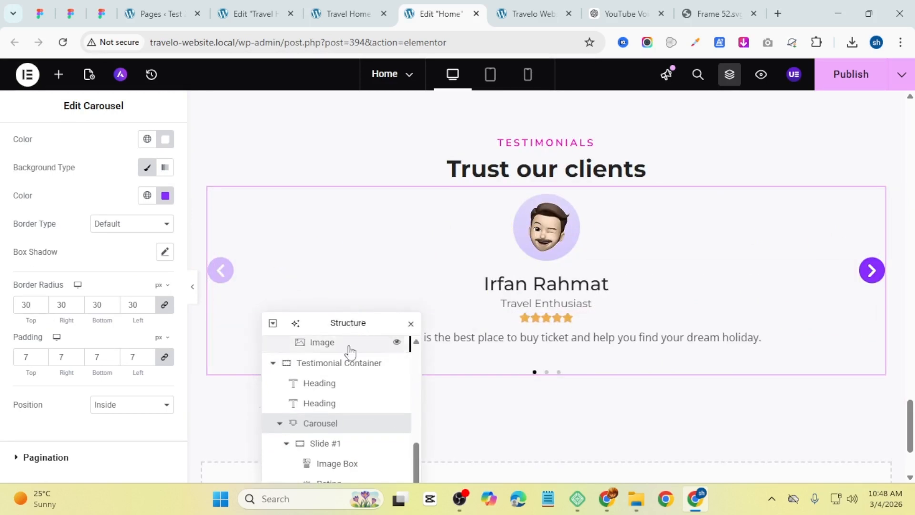
pyautogui.scroll(4, 119, 232)
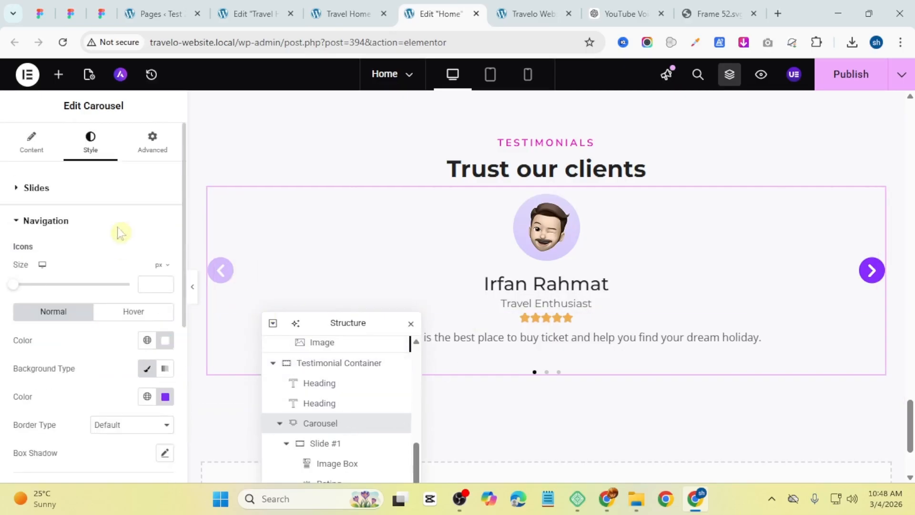
pyautogui.click(131, 149)
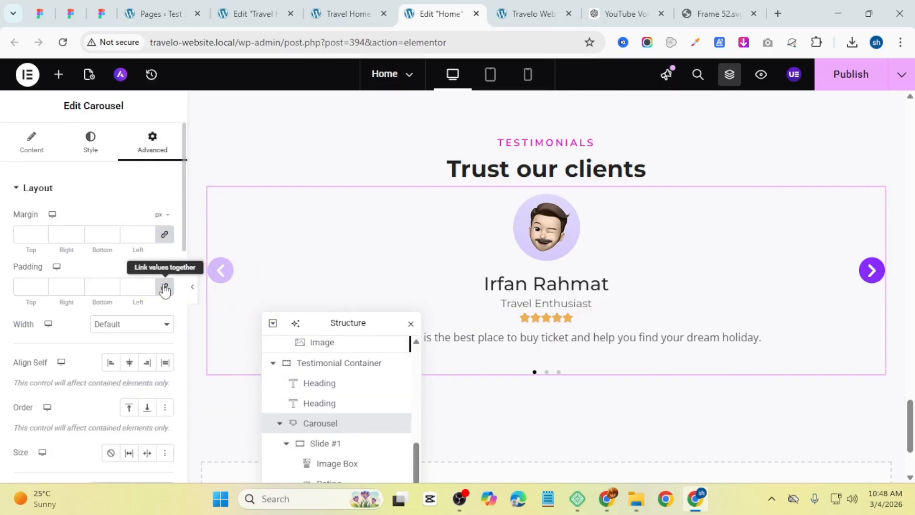
pyautogui.click(164, 286)
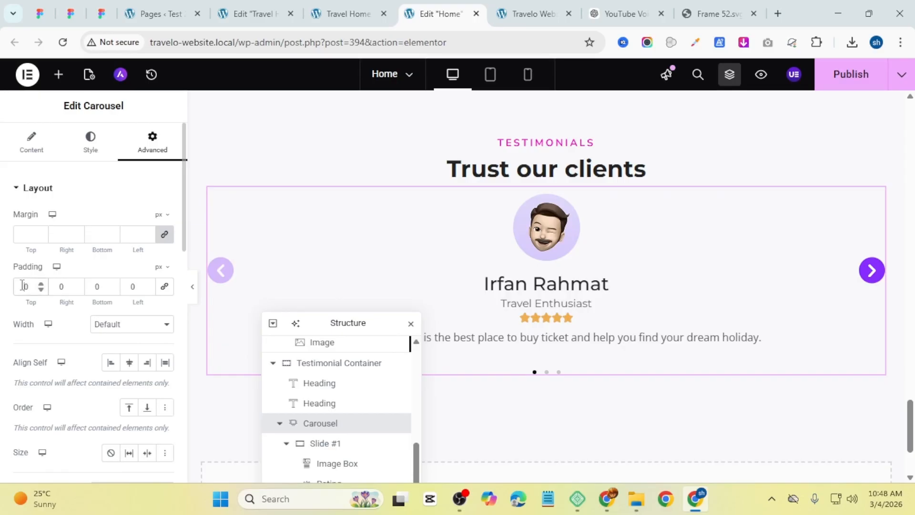
pyautogui.write('3')
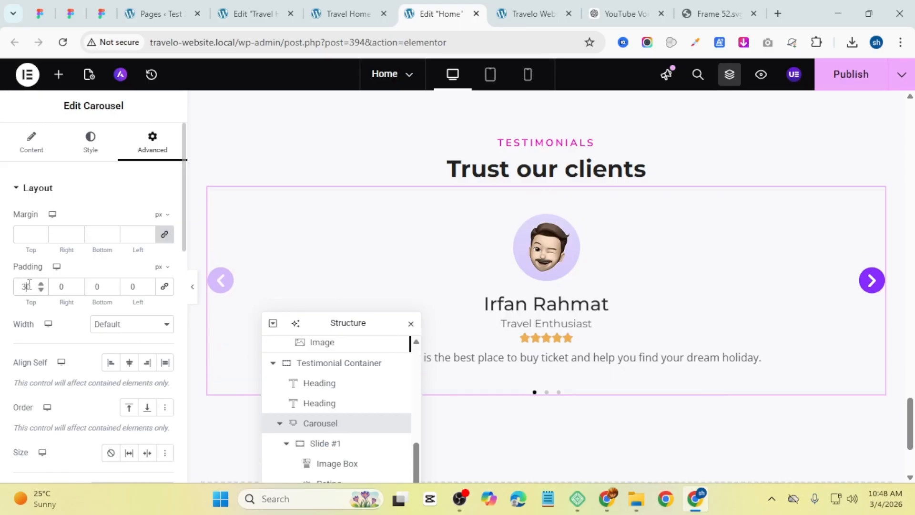
pyautogui.click(95, 287)
pyautogui.write('3')
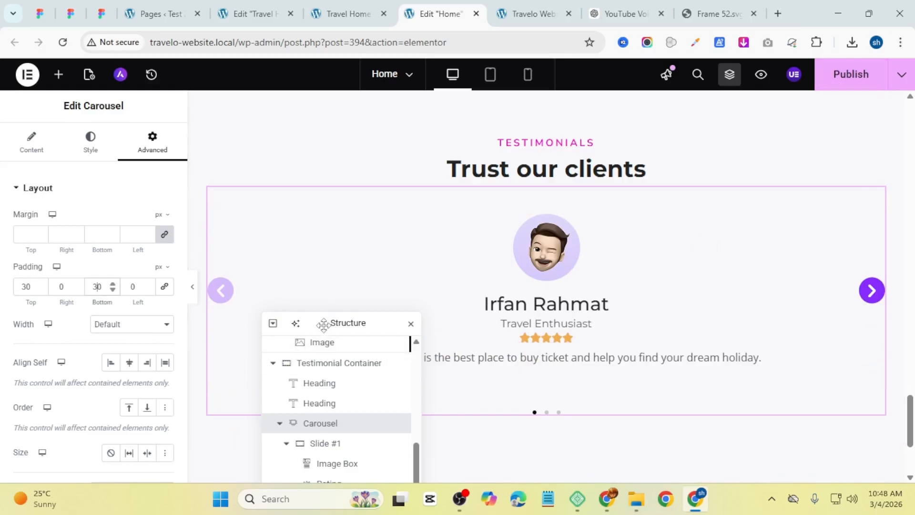
# Step: Publish the page
pyautogui.moveTo(323, 323); pyautogui.dragTo(308, 427)
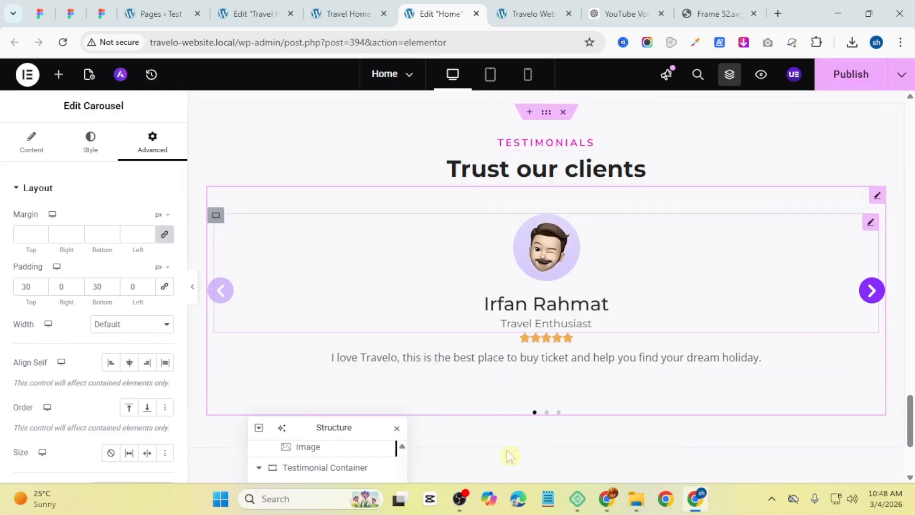
pyautogui.click(849, 85)
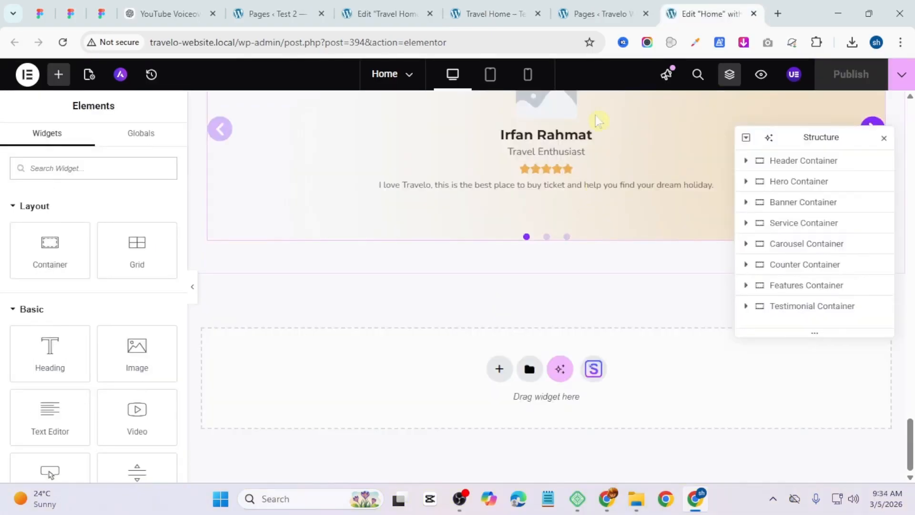
# Step: Compare with the reference page's newsletter section and add a new flexbox container below the testimonials section
pyautogui.click(509, 10)
pyautogui.scroll(-4, 794, 385)
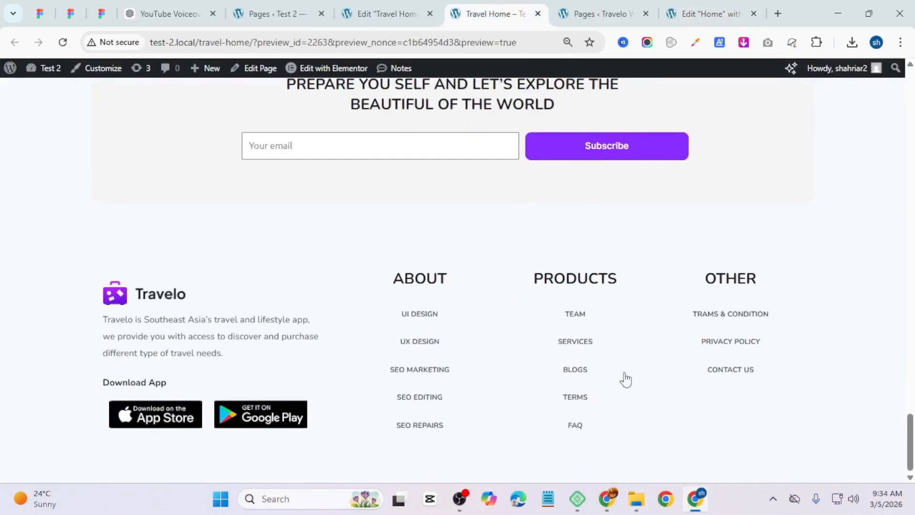
pyautogui.scroll(3, 566, 290)
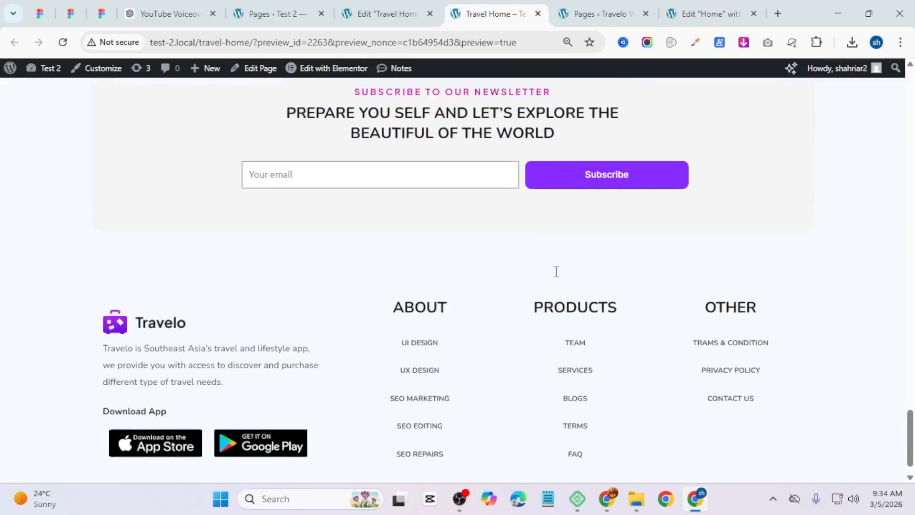
pyautogui.scroll(-3, 561, 261)
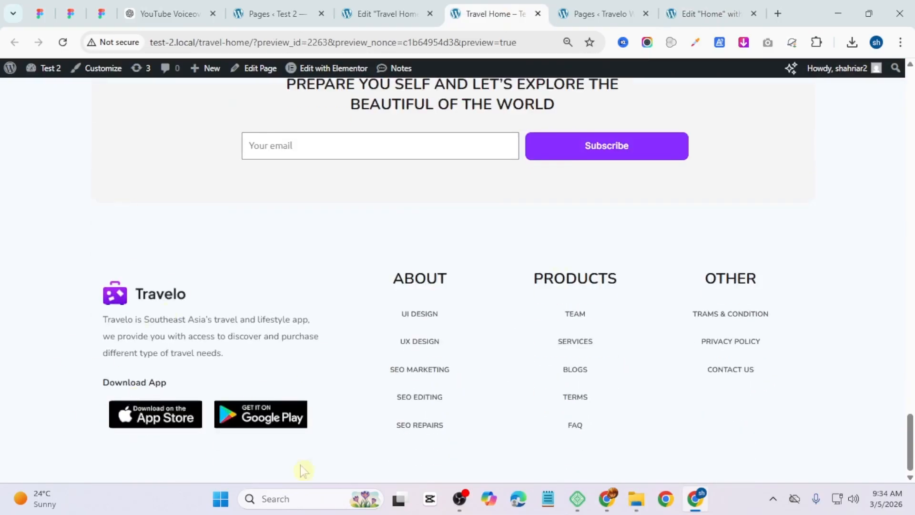
pyautogui.click(710, 14)
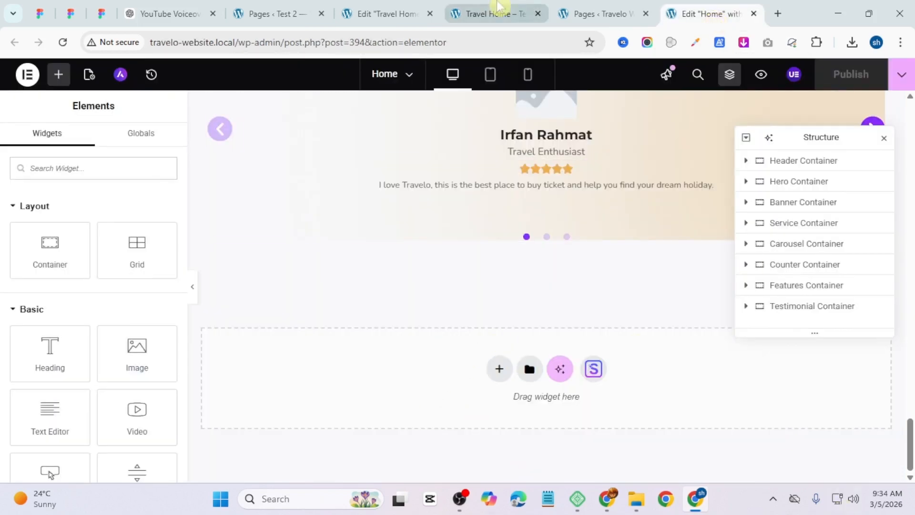
pyautogui.click(491, 375)
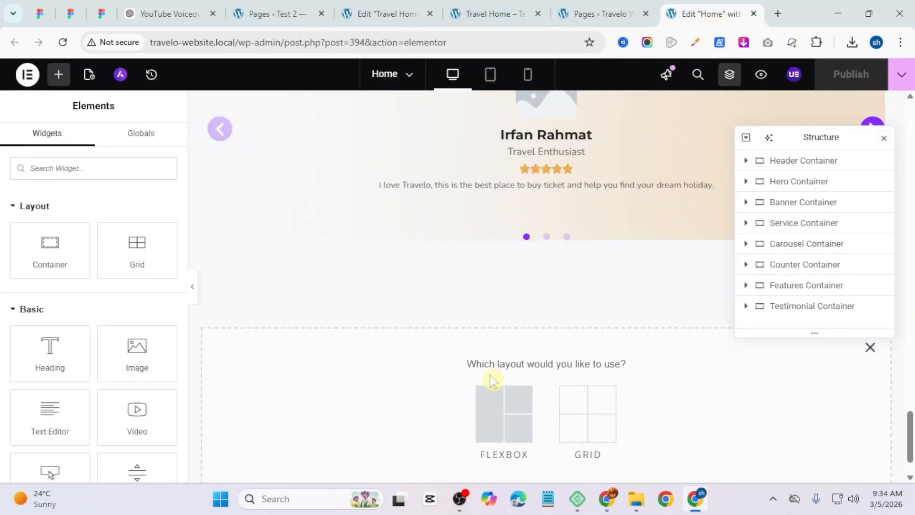
pyautogui.click(496, 405)
pyautogui.click(362, 396)
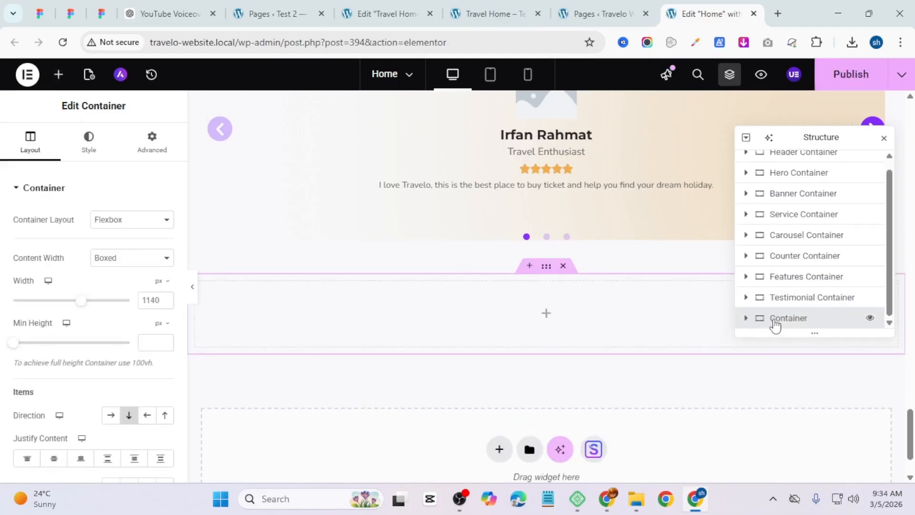
# Step: Rename the new container Newsletter Container and set its width to 1200 px
pyautogui.doubleClick(774, 319)
pyautogui.click(774, 320)
pyautogui.write('Newsletter')
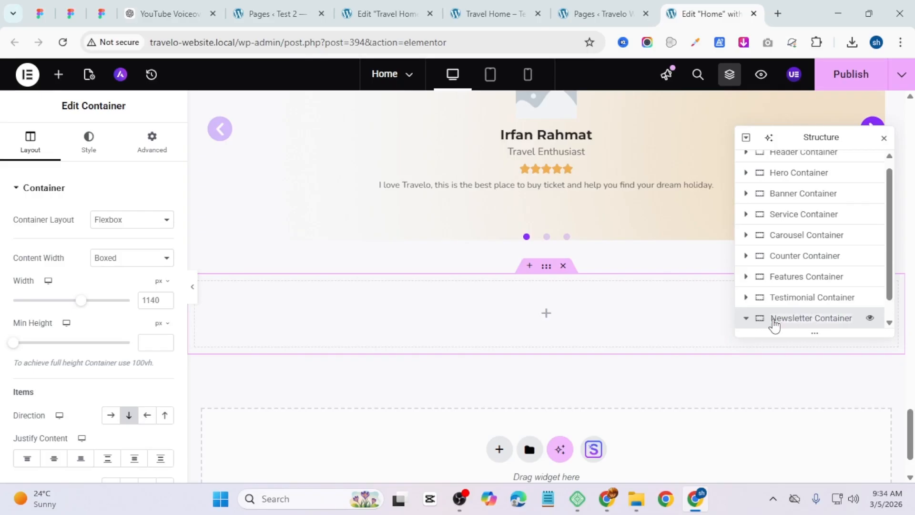
pyautogui.press('Return')
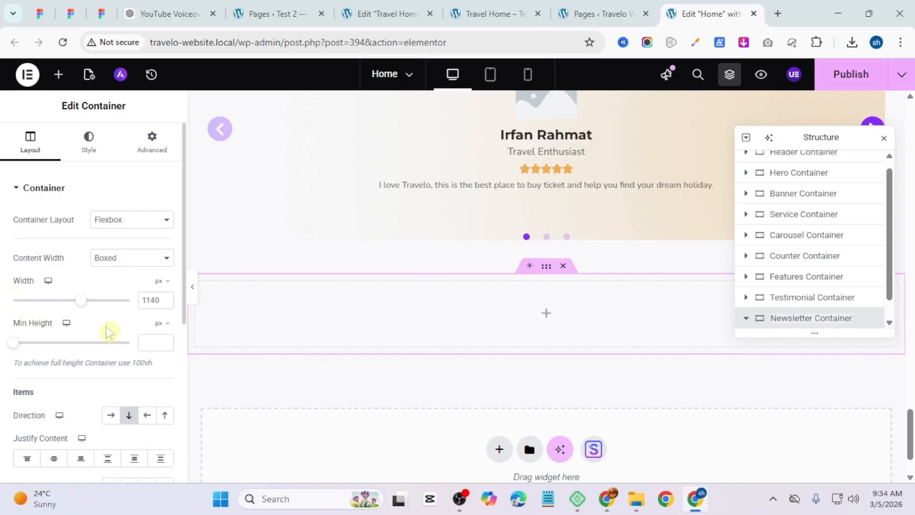
pyautogui.click(148, 296)
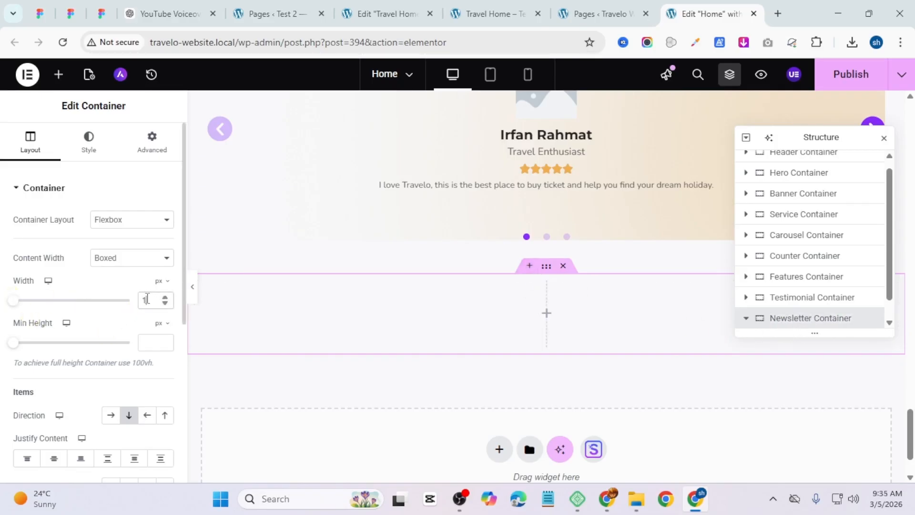
pyautogui.write('1200')
pyautogui.scroll(-3, 49, 406)
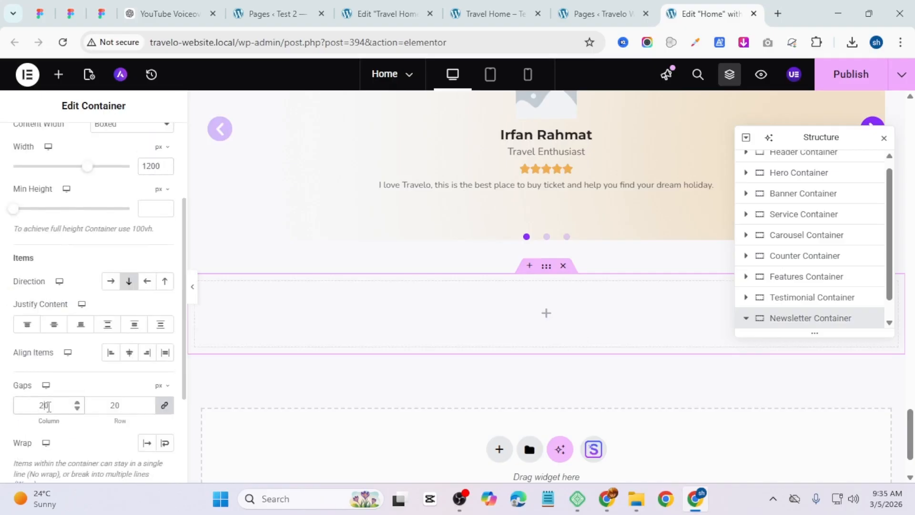
# Step: Add an inner container inside the Newsletter container
pyautogui.click(547, 313)
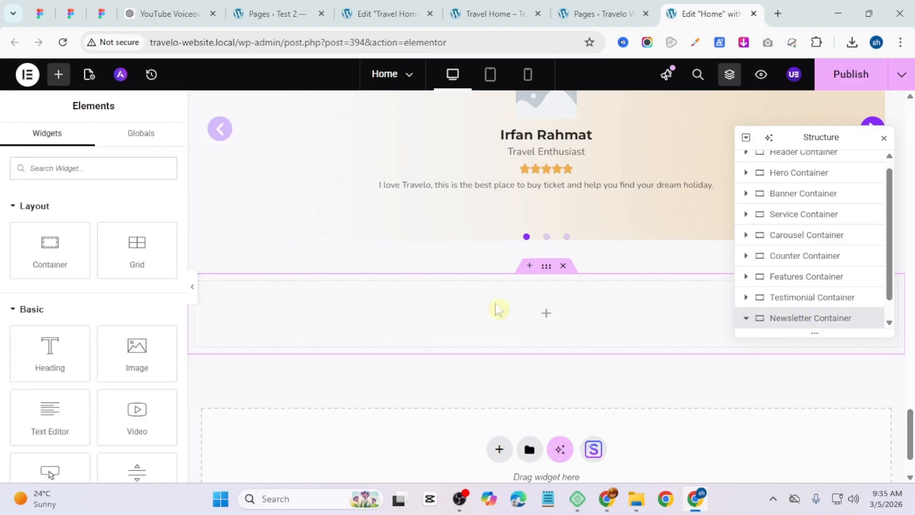
pyautogui.moveTo(50, 247); pyautogui.dragTo(222, 291)
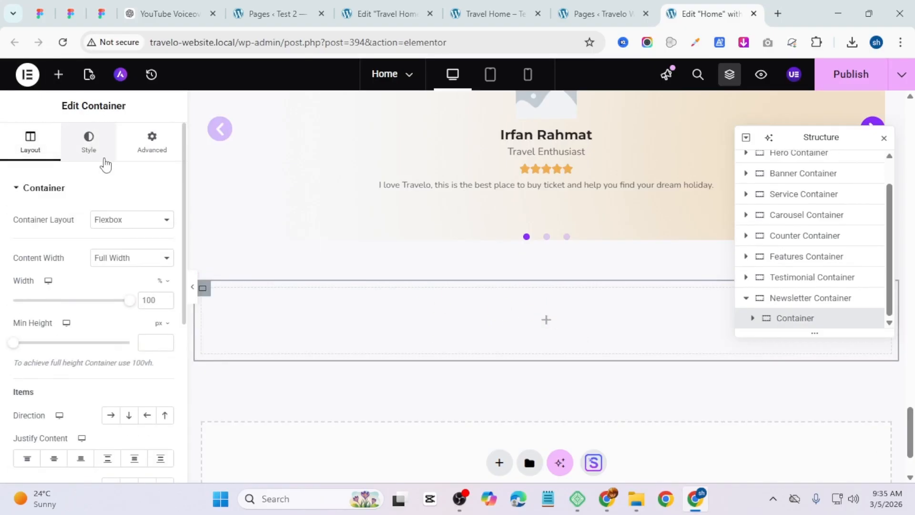
pyautogui.click(100, 151)
pyautogui.click(38, 145)
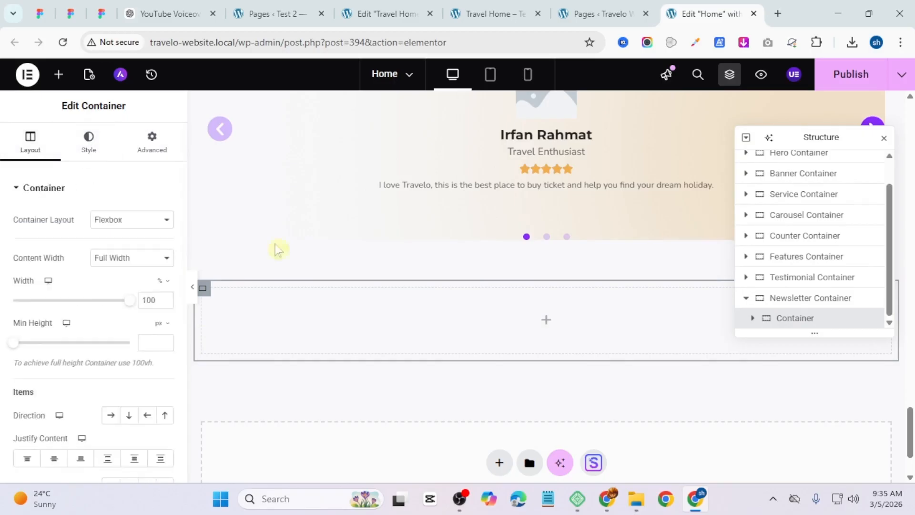
# Step: Unlink the Newsletter container's padding and set it to 50 px top and bottom and 30 px left and right
pyautogui.click(546, 267)
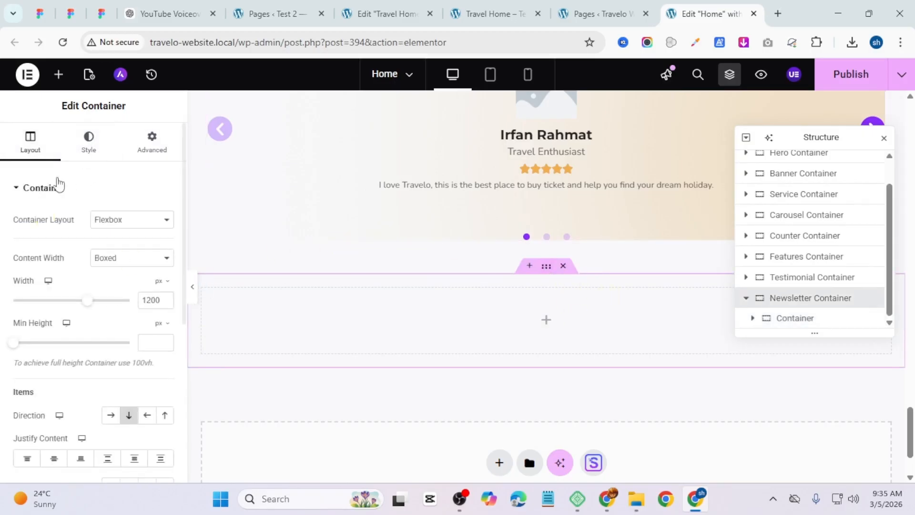
pyautogui.click(126, 152)
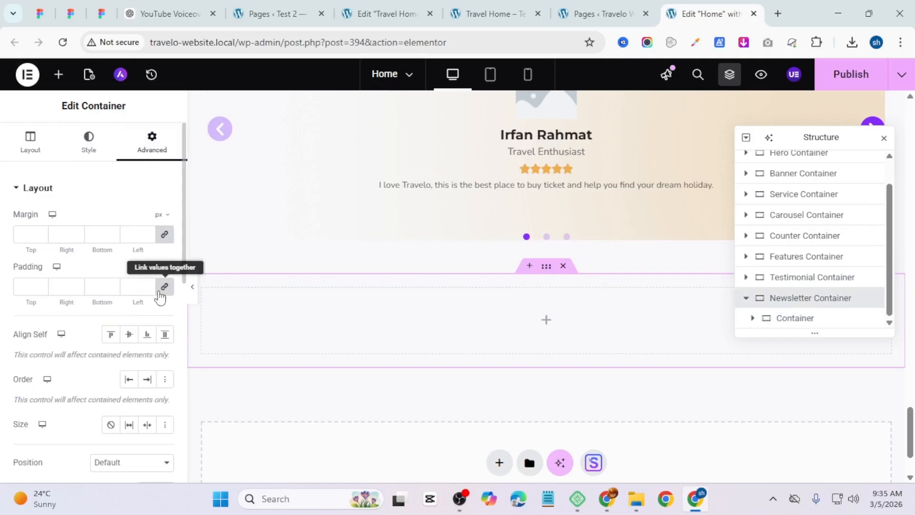
pyautogui.click(164, 286)
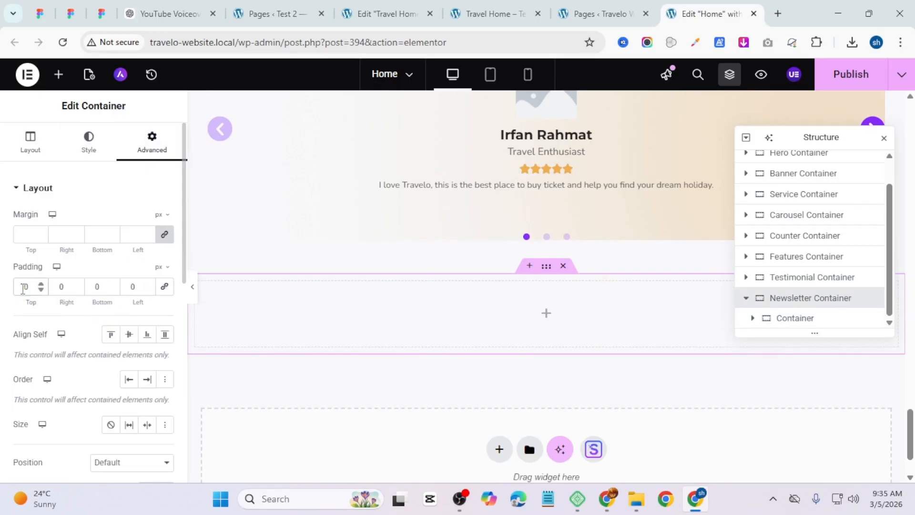
pyautogui.click(23, 288)
pyautogui.write('5')
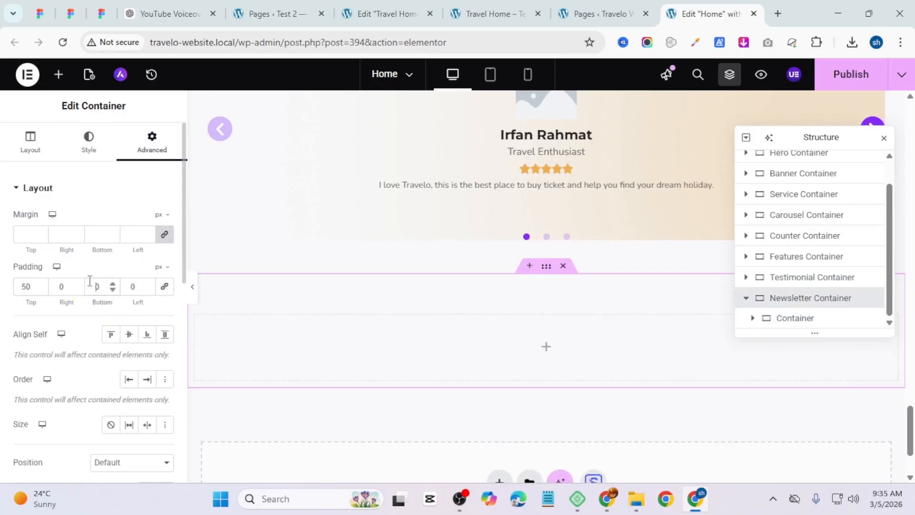
pyautogui.write('5')
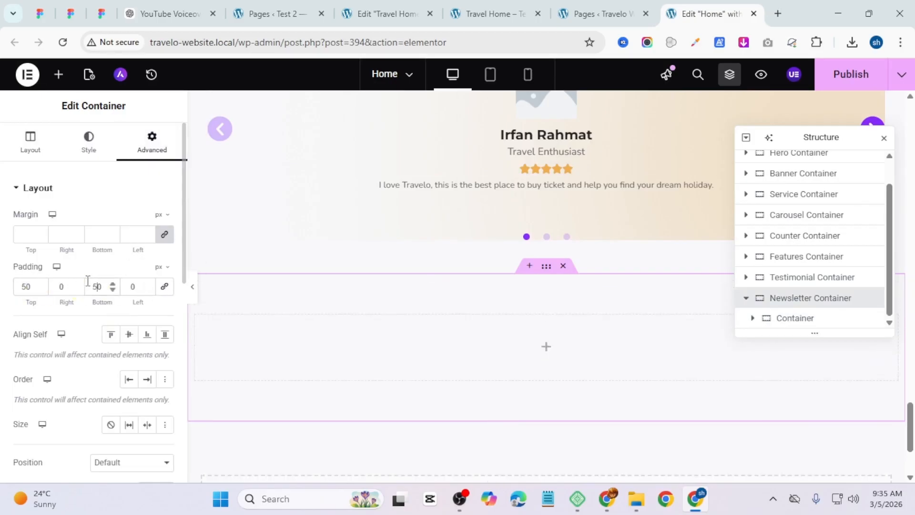
pyautogui.click(49, 286)
pyautogui.write('3')
pyautogui.click(119, 287)
pyautogui.write('3')
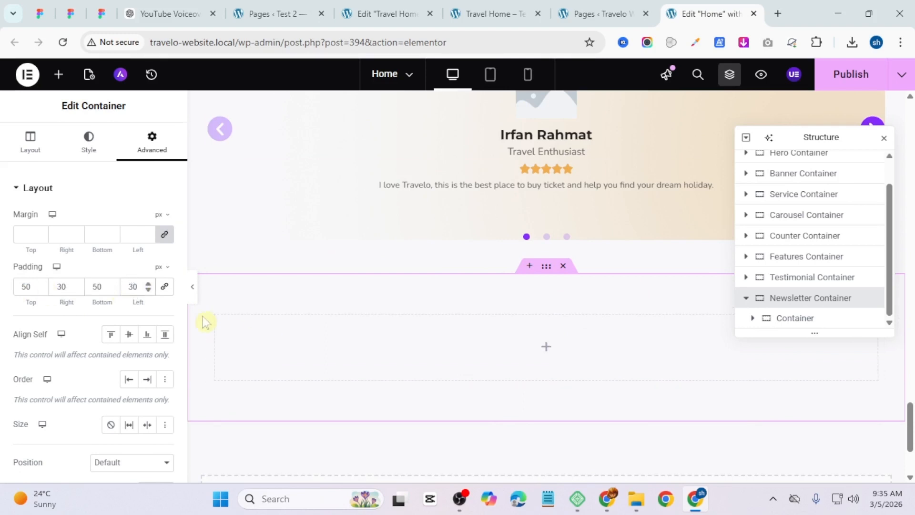
# Step: Give the inner container a classic background colour of #F4F4F4
pyautogui.click(215, 318)
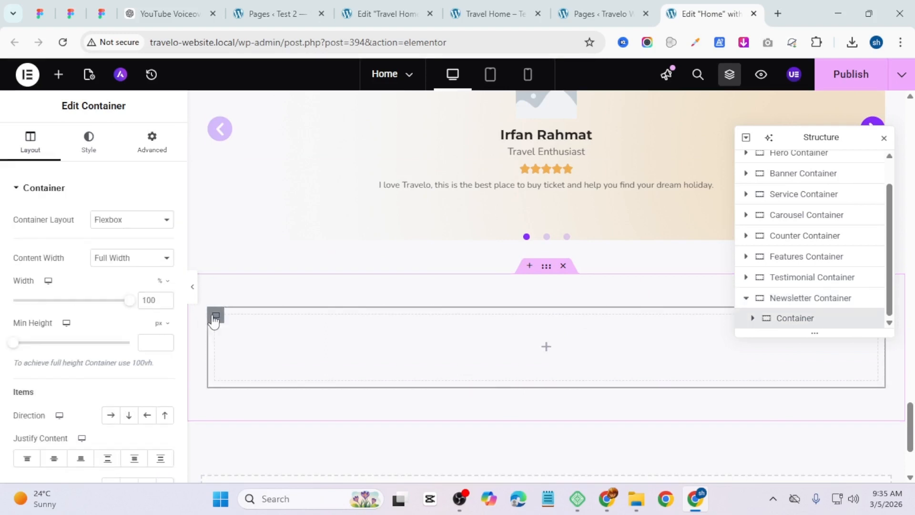
pyautogui.click(89, 142)
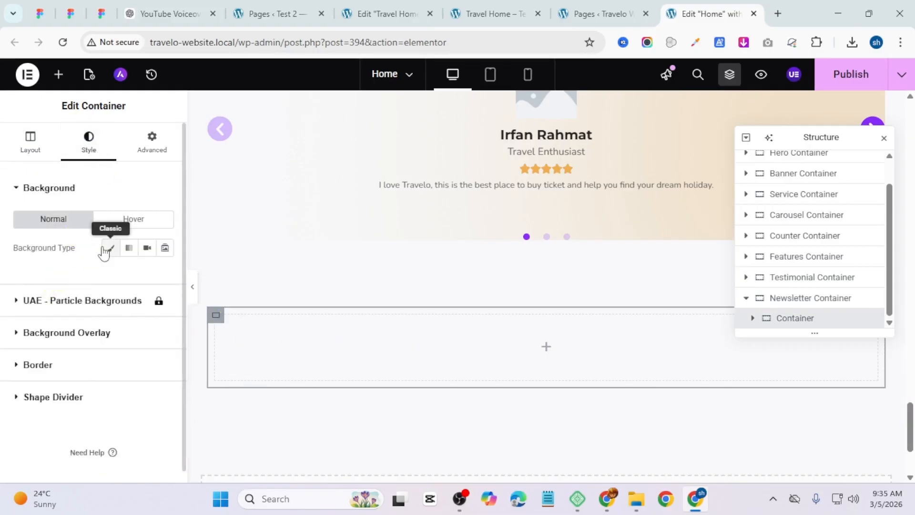
pyautogui.click(110, 247)
pyautogui.click(162, 277)
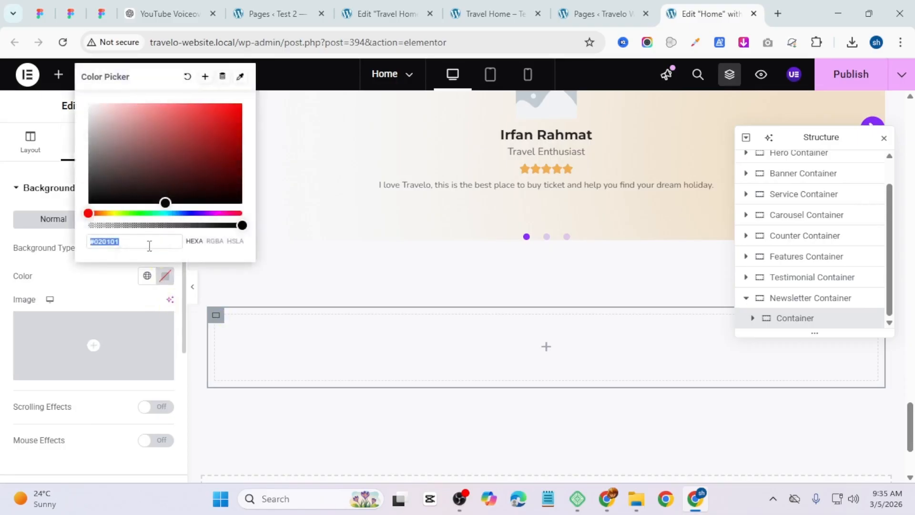
pyautogui.press('super+v')
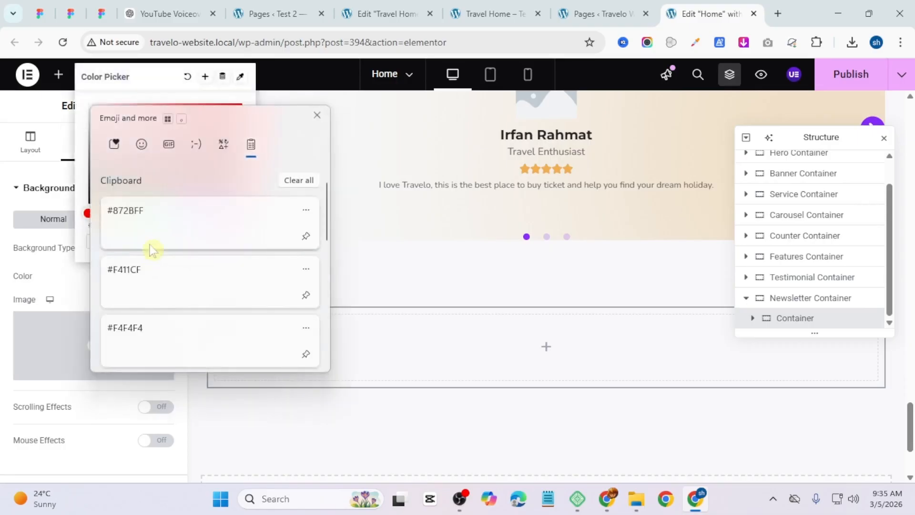
pyautogui.click(158, 333)
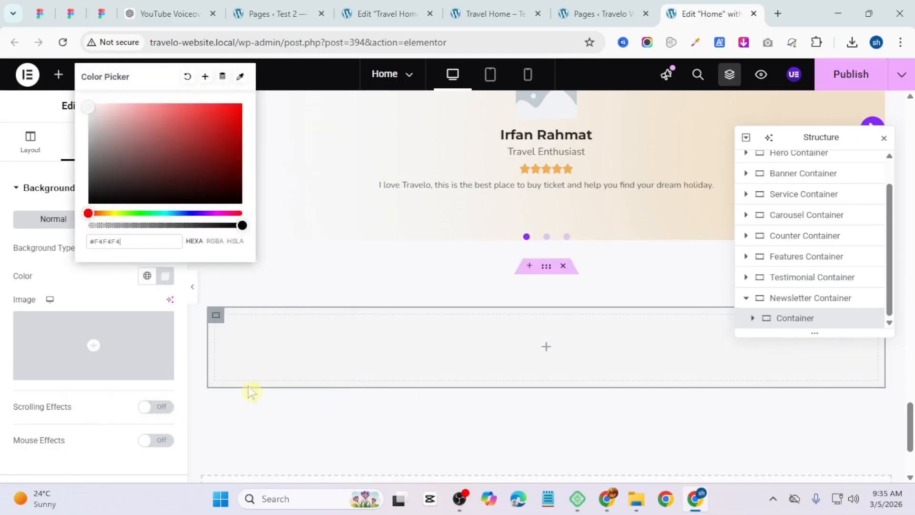
pyautogui.click(2, 296)
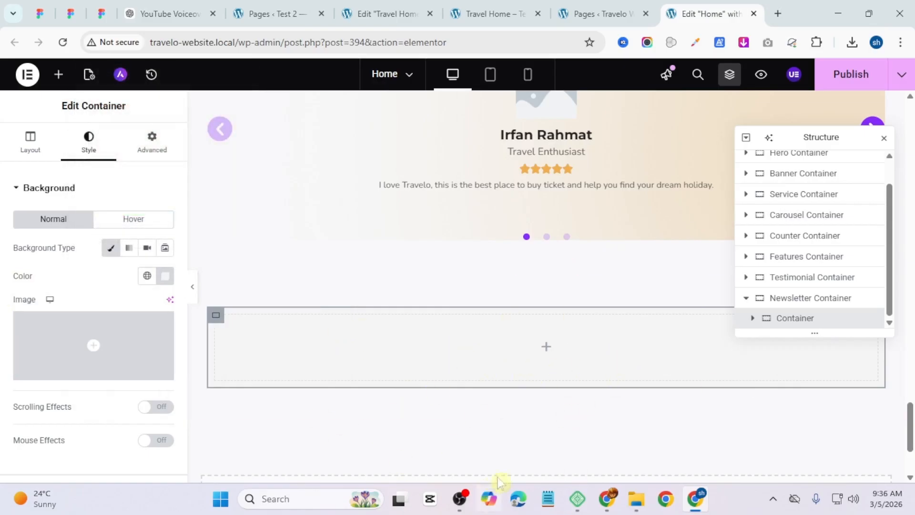
# Step: Check the reference page and add a Heading widget inside the inner container
pyautogui.click(506, 14)
pyautogui.scroll(4, 452, 175)
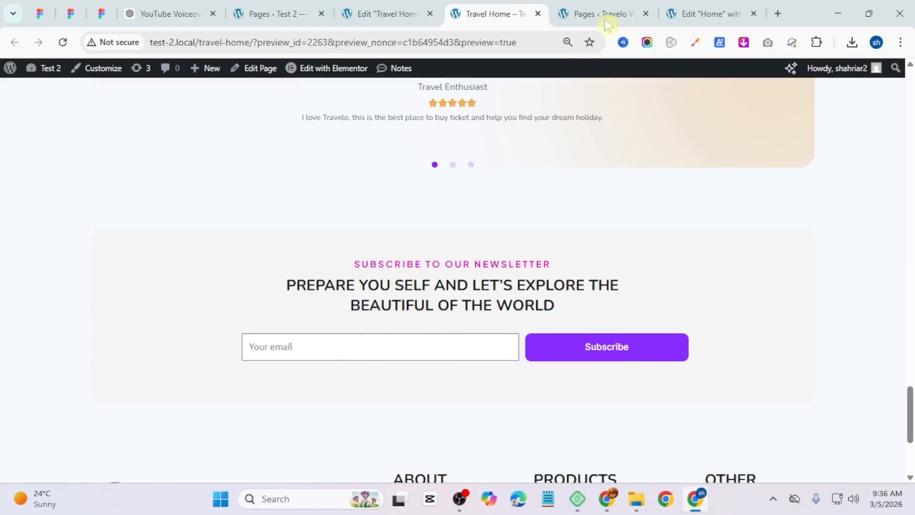
pyautogui.click(709, 14)
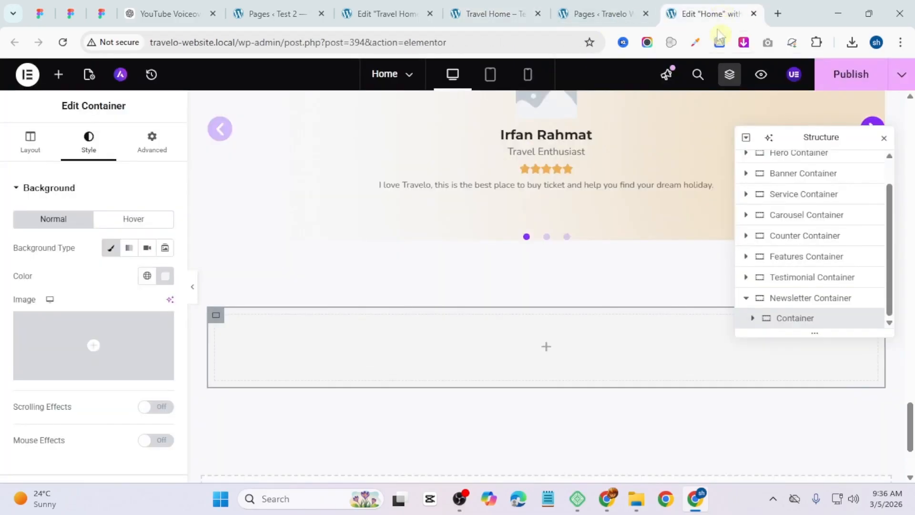
pyautogui.click(59, 75)
pyautogui.moveTo(46, 351); pyautogui.dragTo(616, 367)
# Step: Copy the TESTIMONIALS subheading and paste its style onto the new heading
pyautogui.scroll(8, 548, 170)
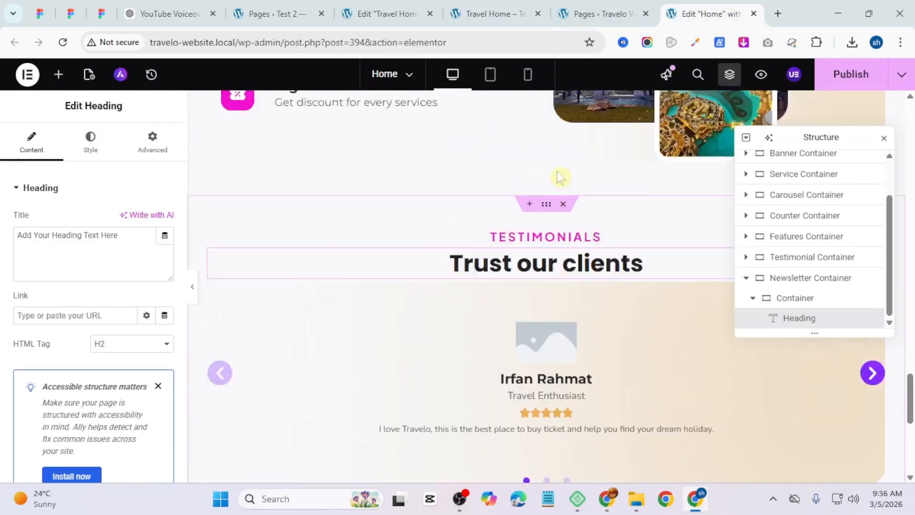
pyautogui.scroll(-4, 560, 220)
pyautogui.rightClick(560, 222)
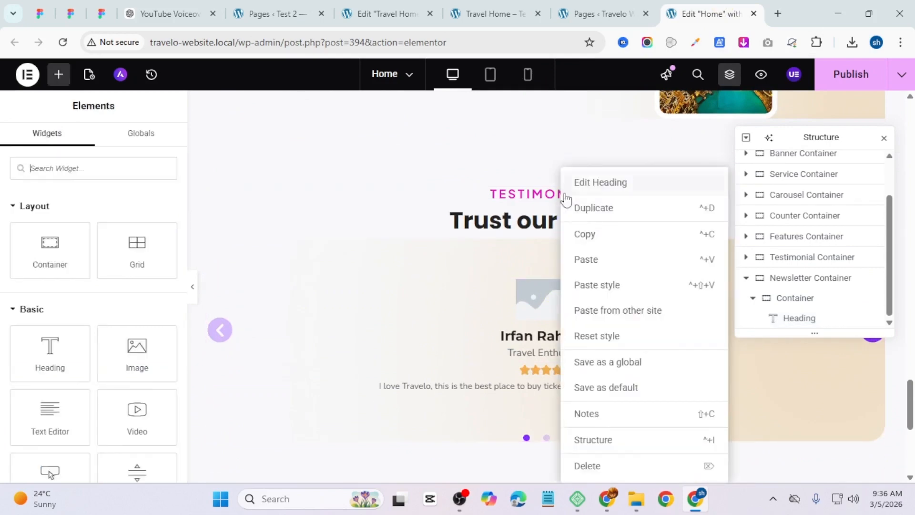
pyautogui.click(605, 234)
pyautogui.scroll(-5, 605, 233)
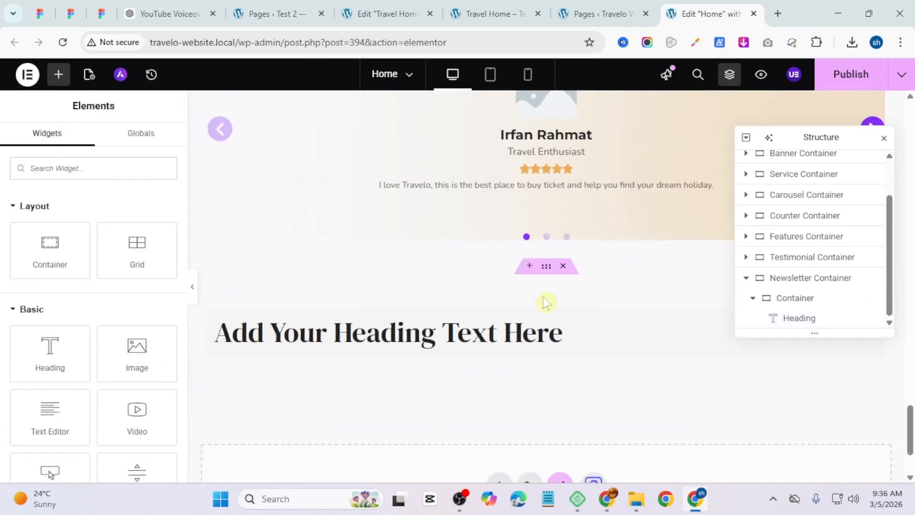
pyautogui.rightClick(537, 345)
pyautogui.click(573, 285)
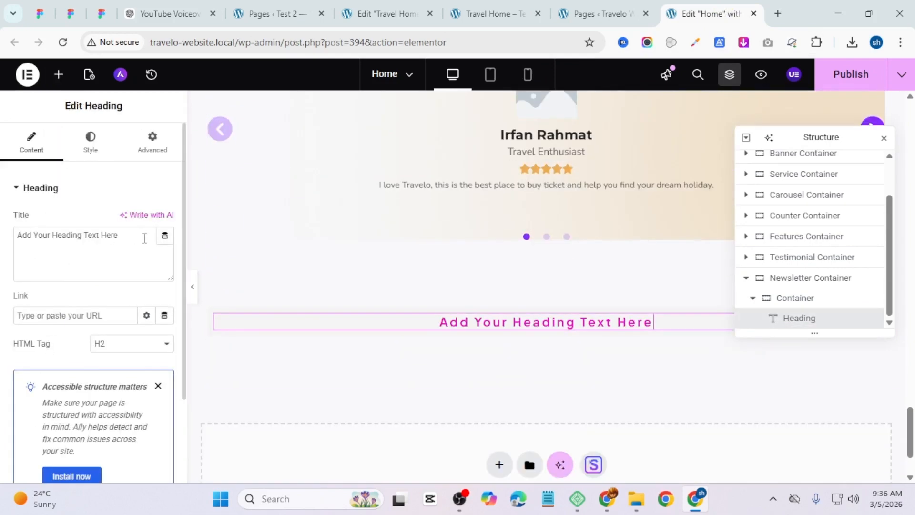
# Step: Copy the newsletter subtitle from the reference page and paste it as the heading title SUBSCRIBE TO OUR NEWSLETTER
pyautogui.click(491, 13)
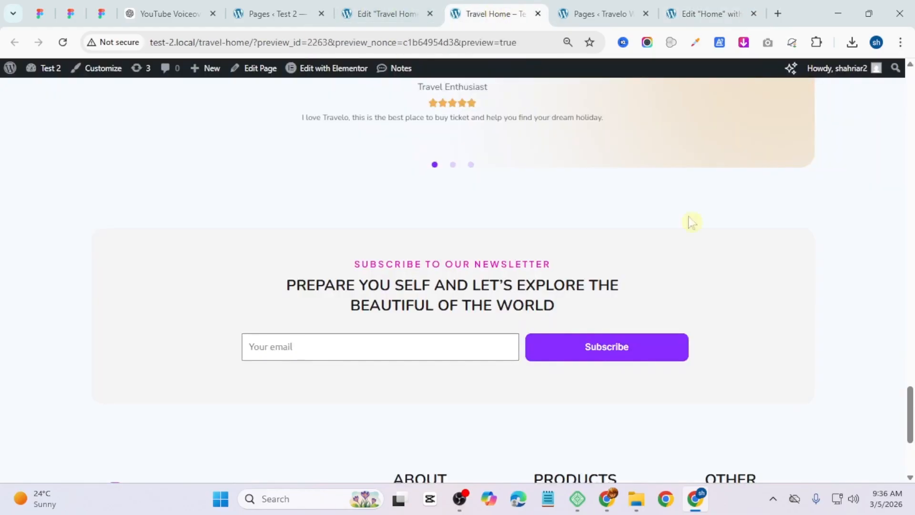
pyautogui.tripleClick(482, 263)
pyautogui.rightClick(478, 267)
pyautogui.click(518, 280)
pyautogui.click(710, 14)
pyautogui.tripleClick(67, 234)
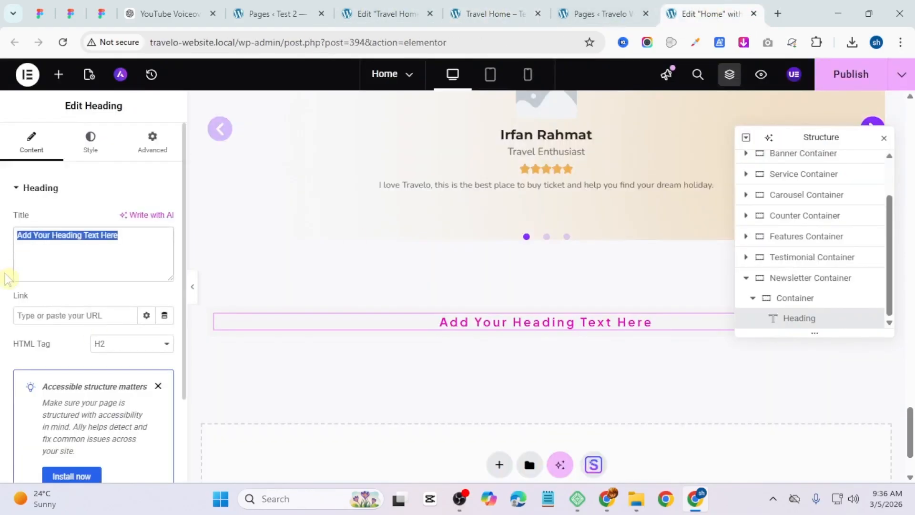
pyautogui.hotkey('ctrl', 'v')
# Step: Copy the Trust our clients heading and paste it into the newsletter container, titled Prepare you self and let's explore the beautiful of the world
pyautogui.scroll(3, 541, 237)
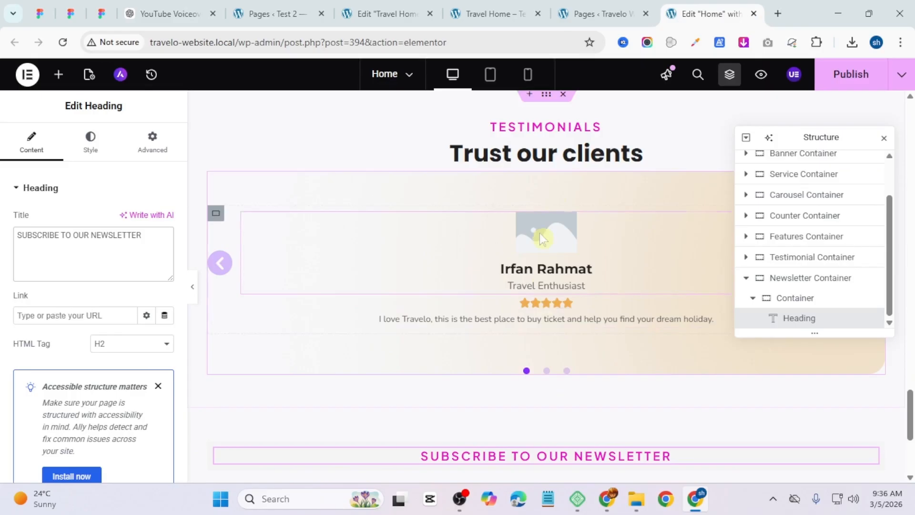
pyautogui.rightClick(579, 151)
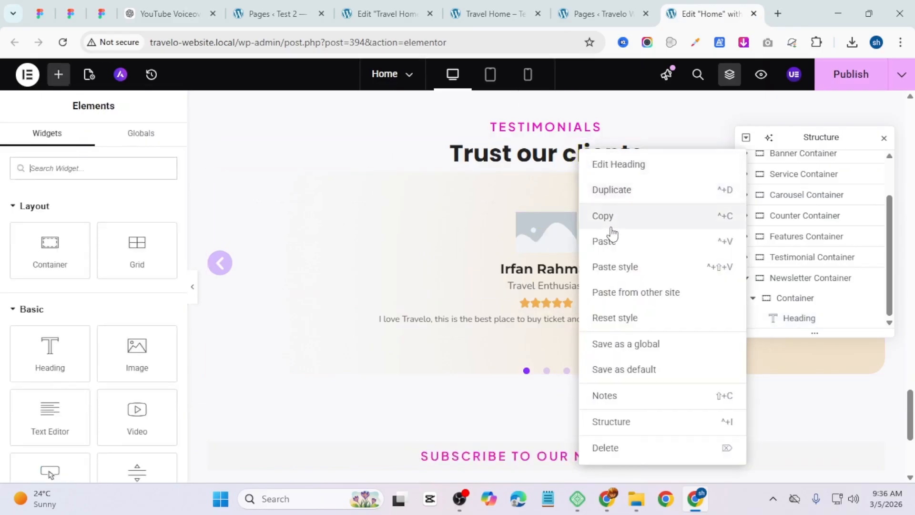
pyautogui.click(608, 216)
pyautogui.scroll(-4, 572, 266)
pyautogui.rightClick(567, 281)
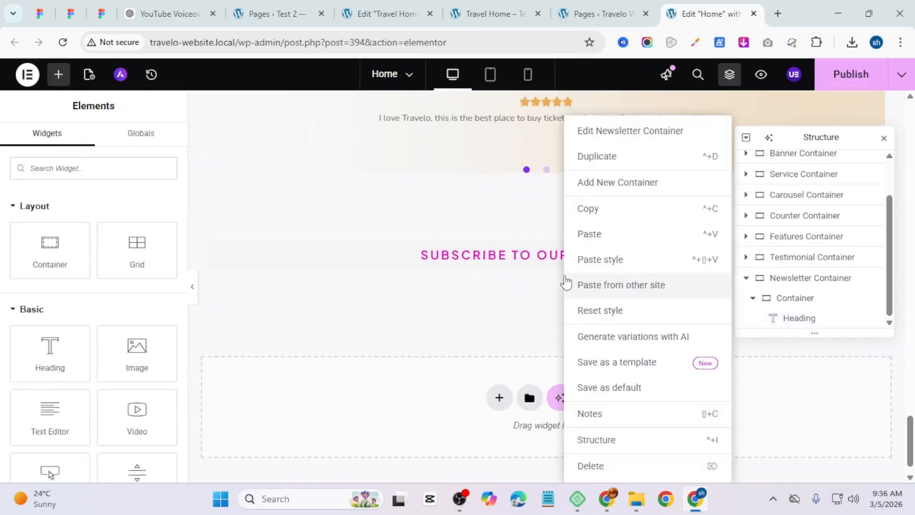
pyautogui.click(601, 245)
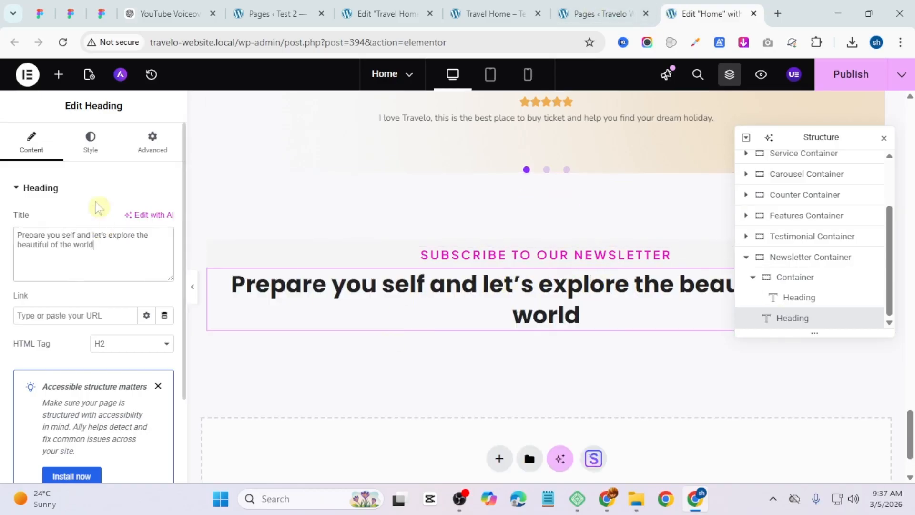
# Step: Apply the Secondary global font to the new heading's typography, then open its custom typography settings
pyautogui.click(90, 145)
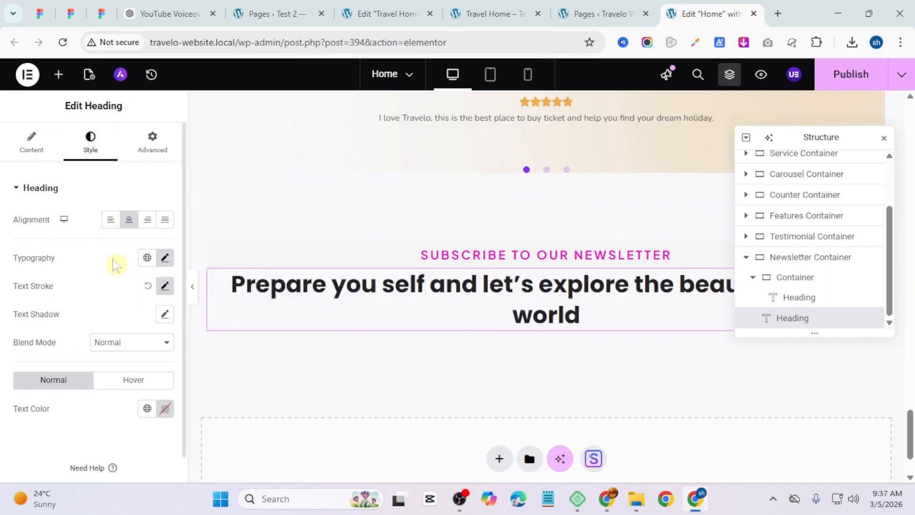
pyautogui.click(147, 258)
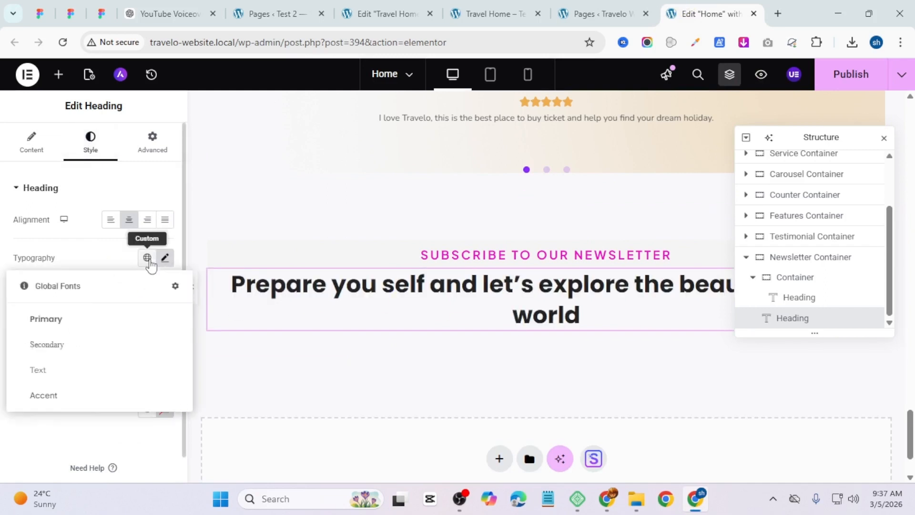
pyautogui.click(107, 350)
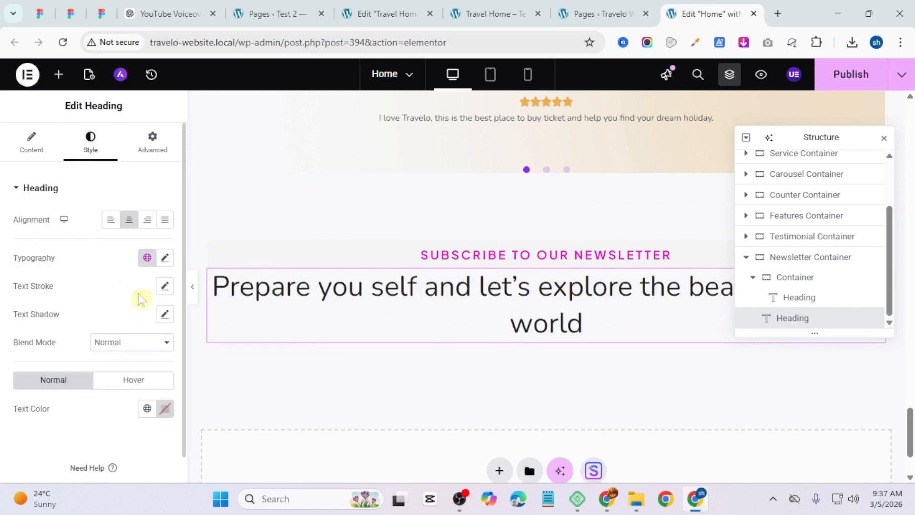
pyautogui.click(165, 257)
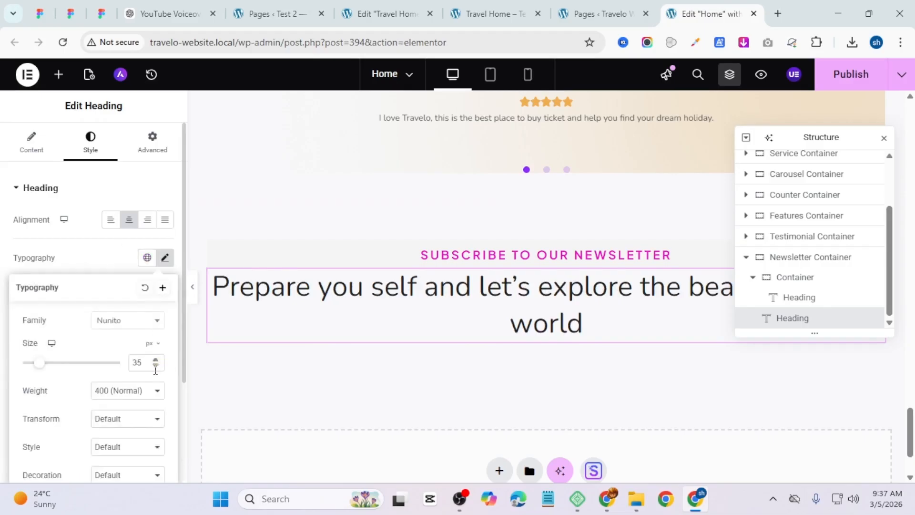
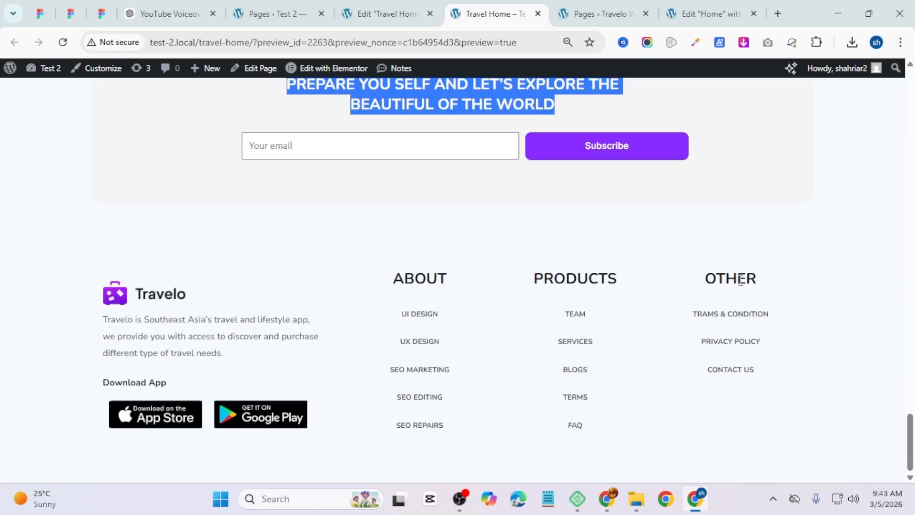
# Step: Add a new flexbox container below the newsletter section and rename it Footer
pyautogui.click(715, 13)
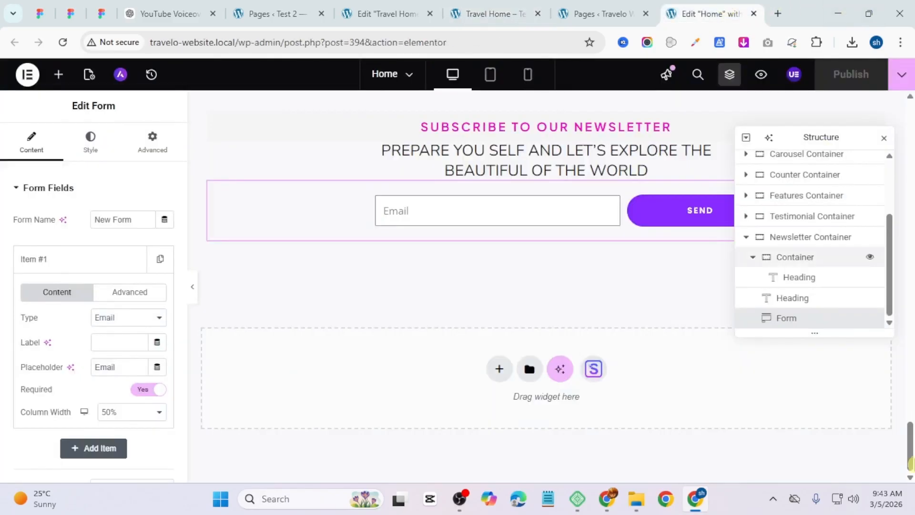
pyautogui.click(500, 376)
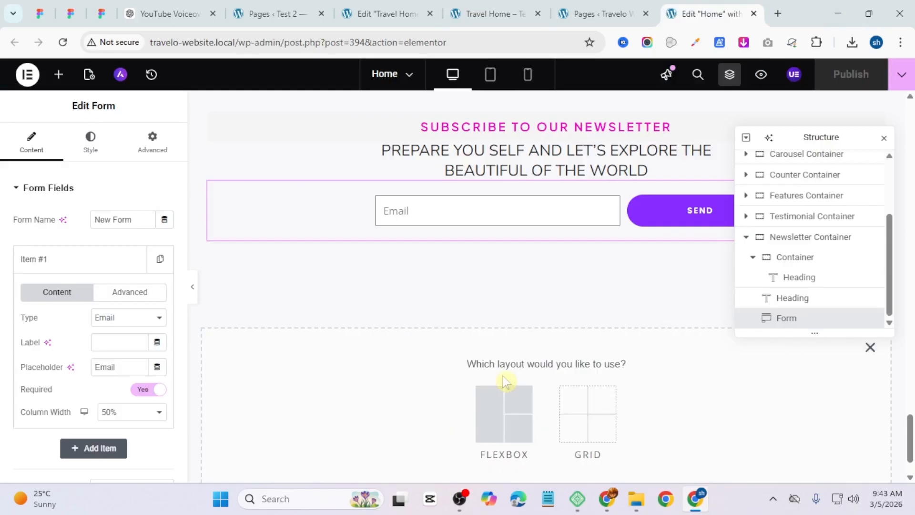
pyautogui.click(527, 416)
pyautogui.click(355, 403)
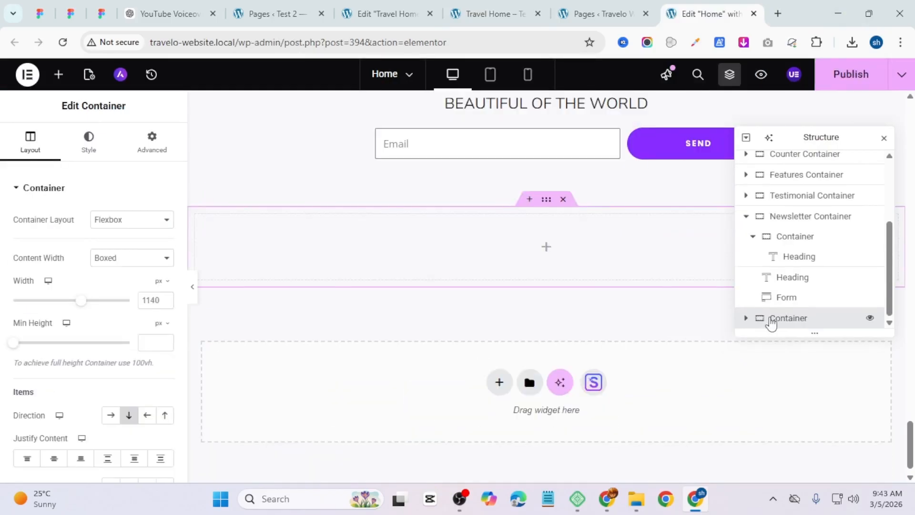
pyautogui.doubleClick(773, 321)
pyautogui.write('Footer')
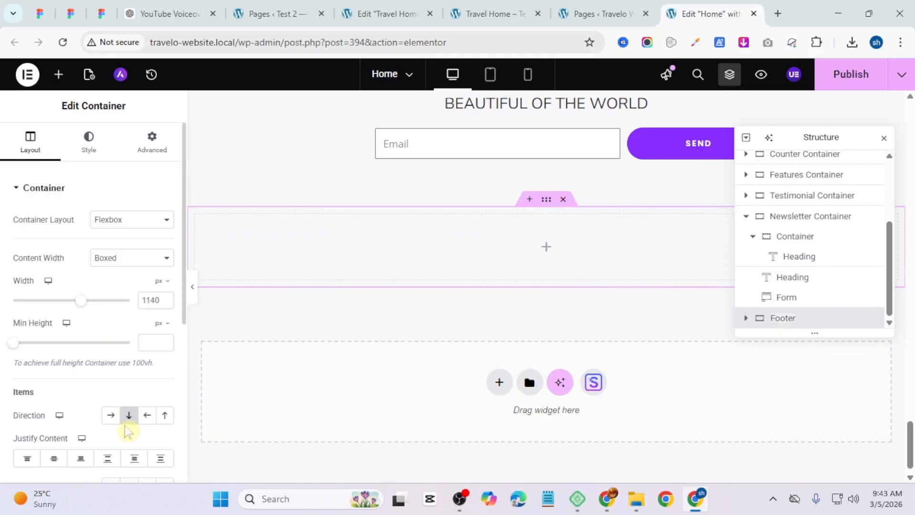
# Step: Set the Footer container's direction to row and its width to 1200 px
pyautogui.click(111, 417)
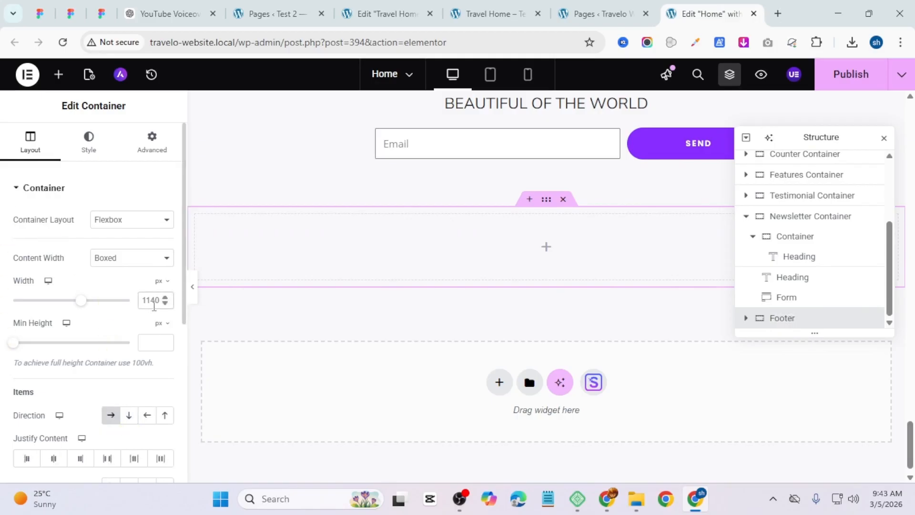
pyautogui.write('1')
pyautogui.scroll(-4, 158, 304)
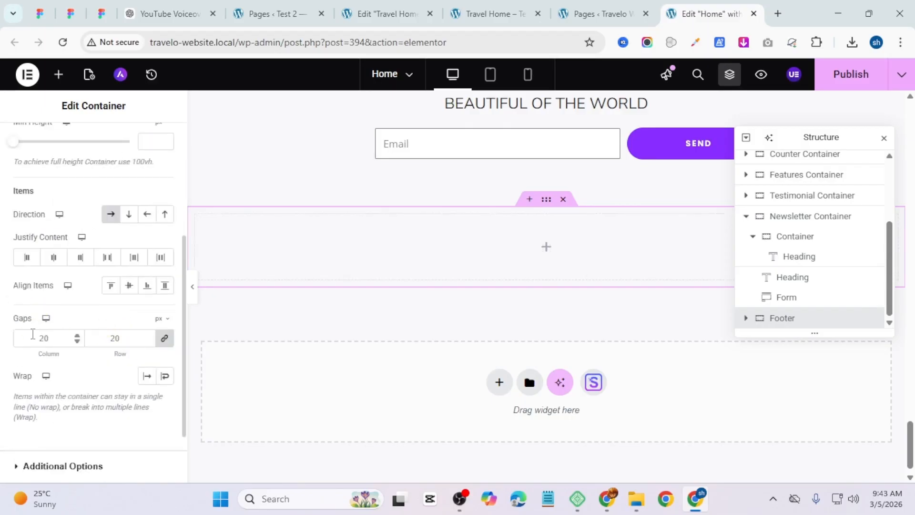
pyautogui.scroll(5, 37, 342)
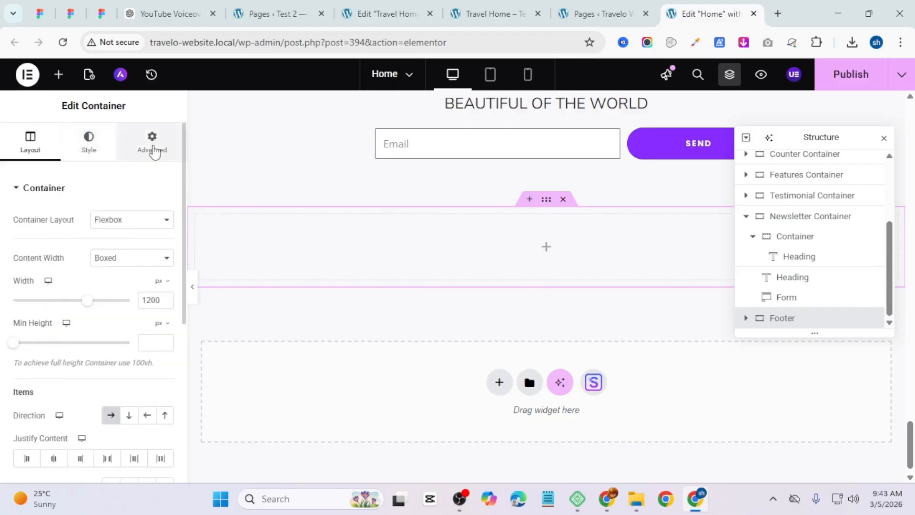
# Step: Set the Footer container's padding to 50 px top and bottom and 30 px left and right
pyautogui.click(152, 145)
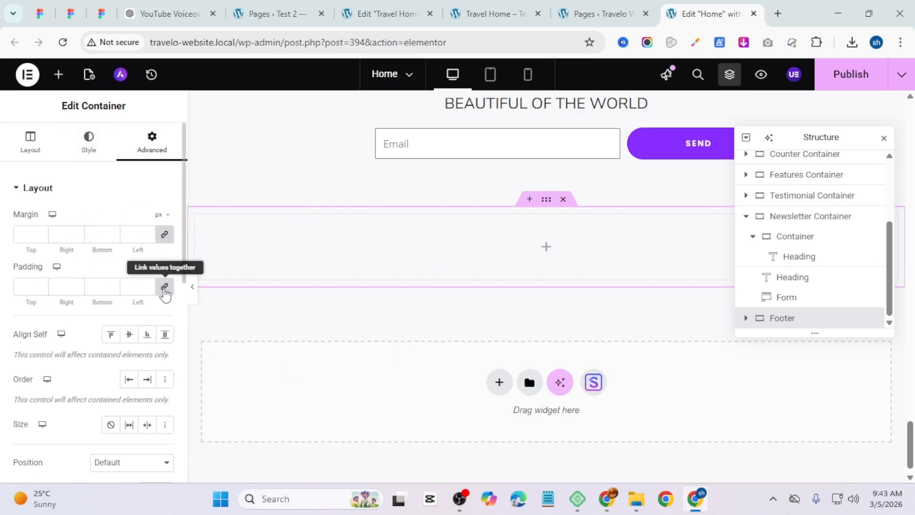
pyautogui.click(165, 287)
pyautogui.write('30')
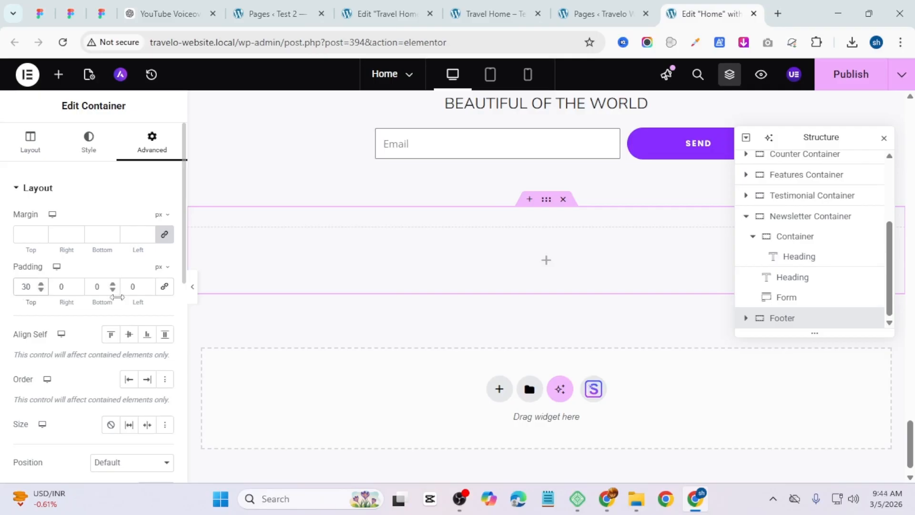
pyautogui.write('3')
pyautogui.click(51, 291)
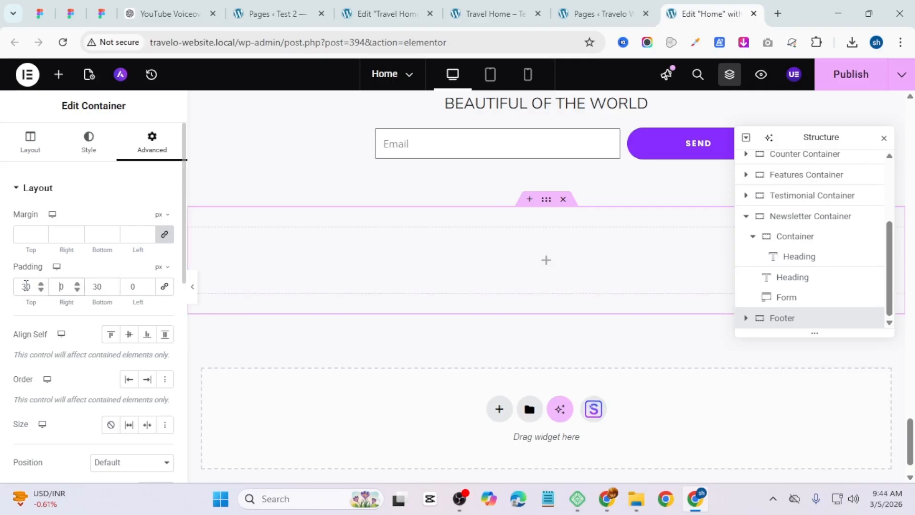
pyautogui.write('5')
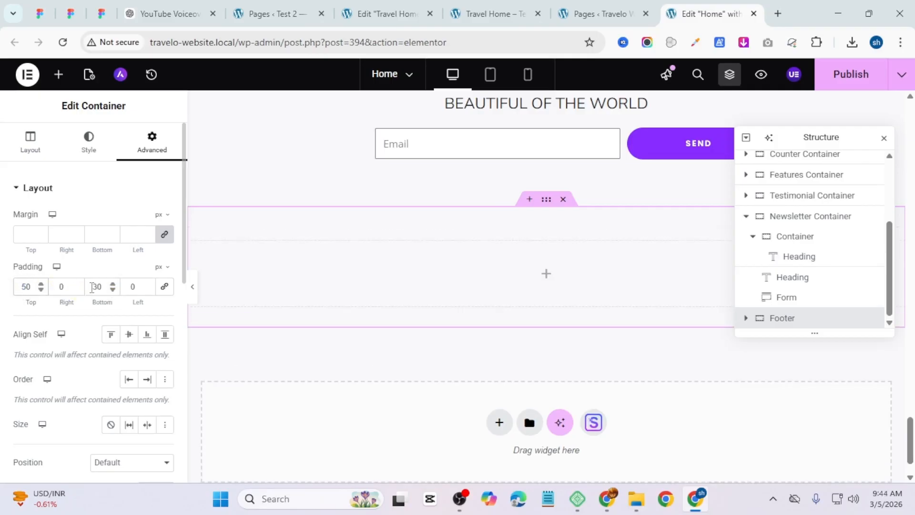
pyautogui.moveTo(98, 287); pyautogui.dragTo(58, 283)
pyautogui.write('5')
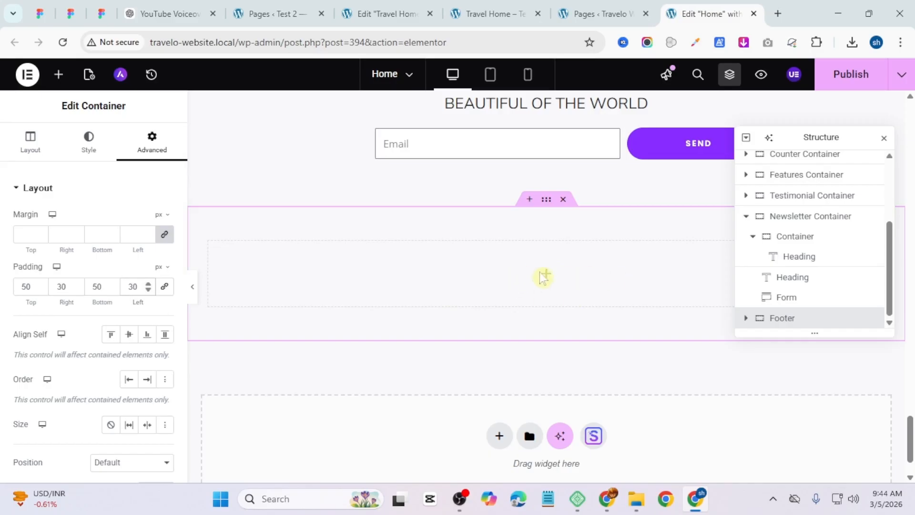
# Step: Add a full-width inner container inside the Footer and duplicate it to make two columns
pyautogui.click(547, 277)
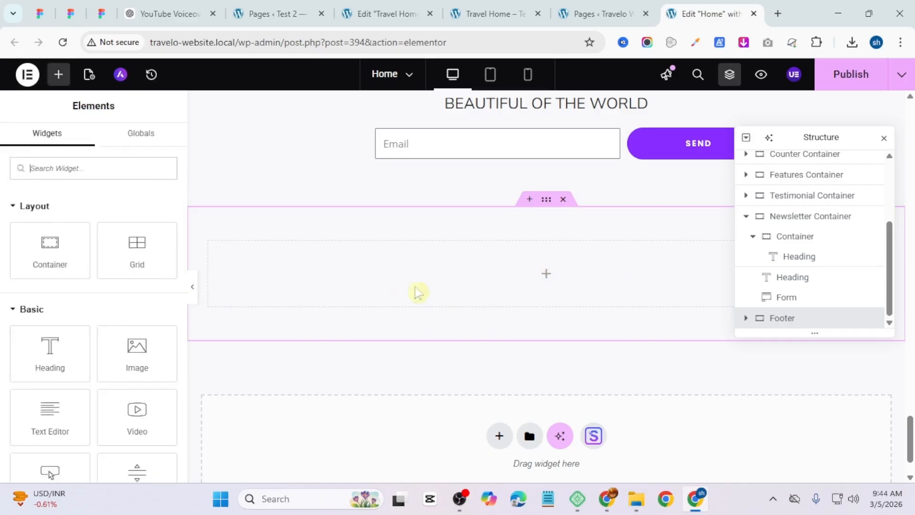
pyautogui.moveTo(44, 255); pyautogui.dragTo(634, 314)
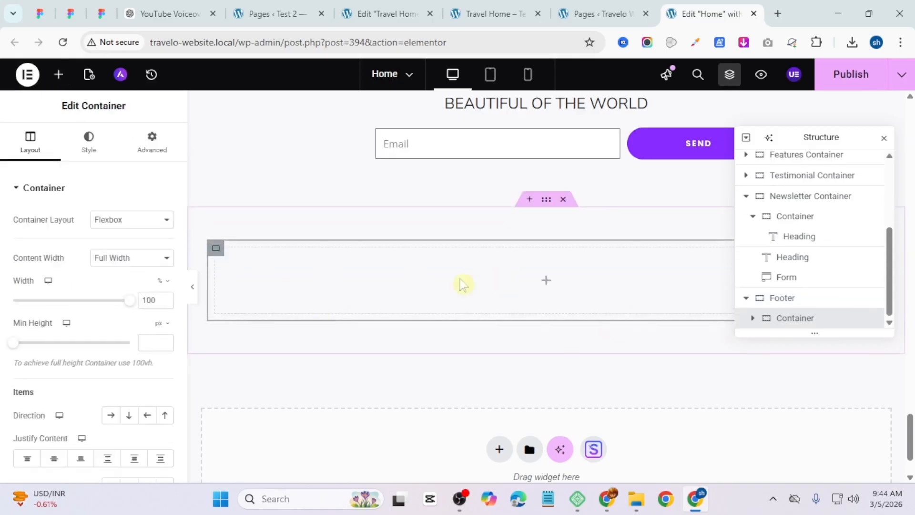
pyautogui.hotkey('ctrl', 'd')
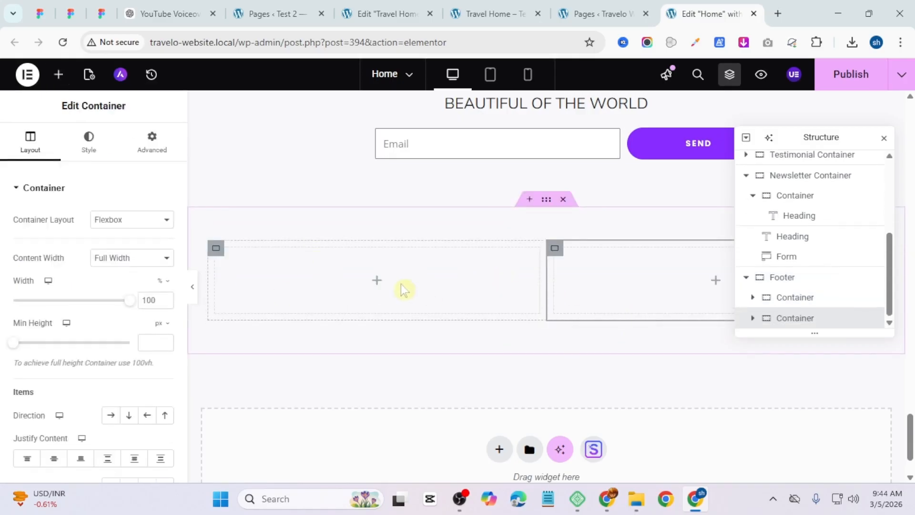
pyautogui.click(379, 281)
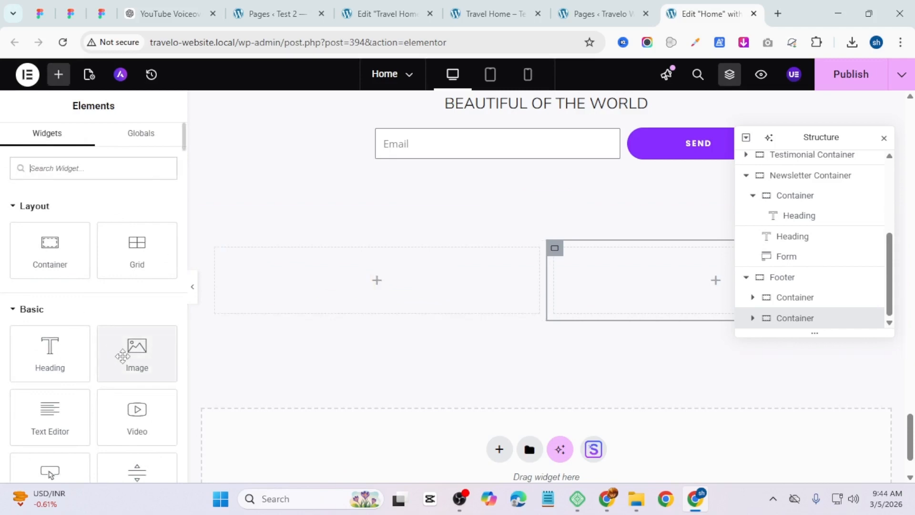
pyautogui.click(491, 14)
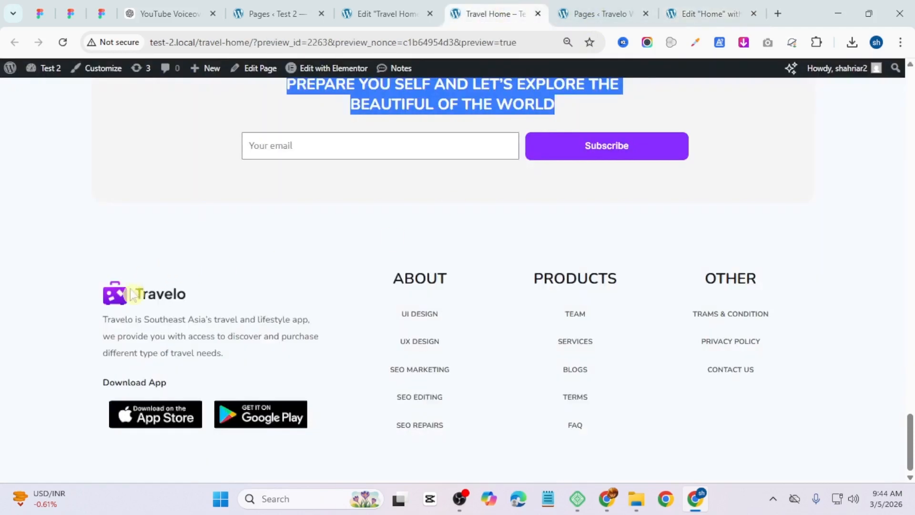
pyautogui.click(679, 13)
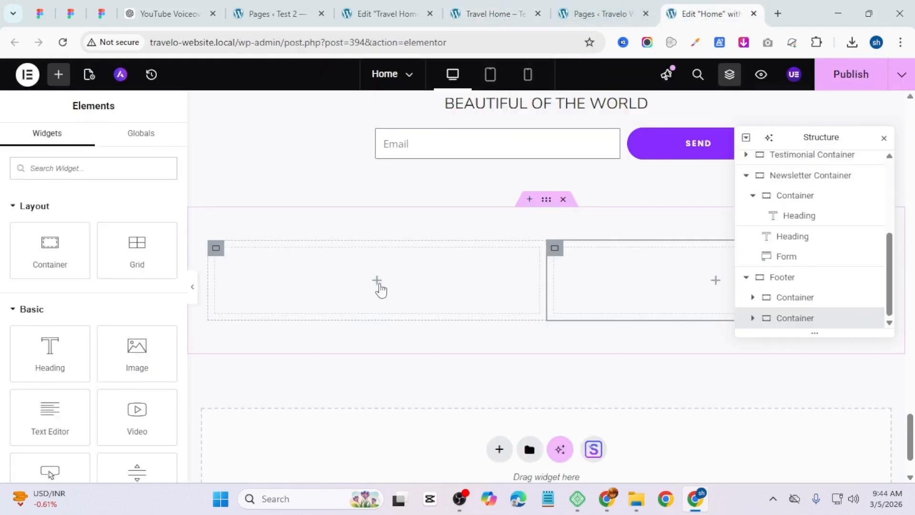
pyautogui.moveTo(136, 350); pyautogui.dragTo(327, 279)
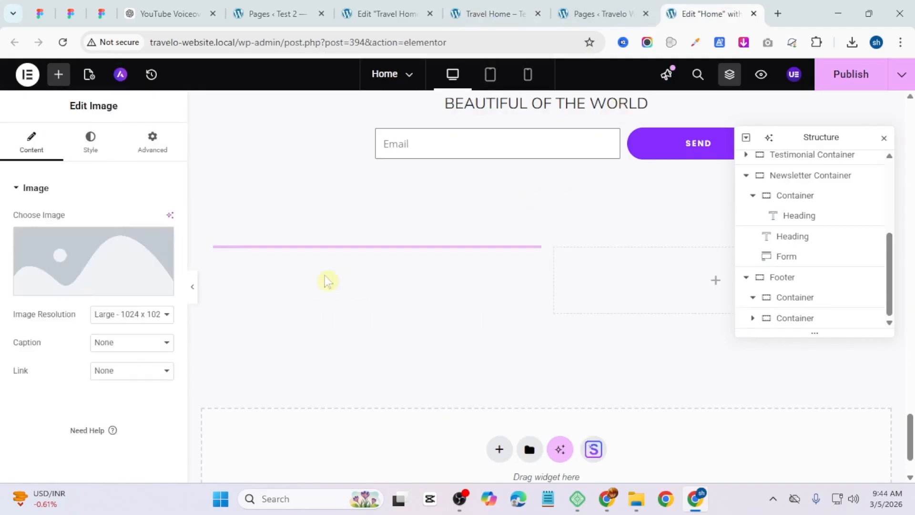
pyautogui.click(339, 352)
pyautogui.click(193, 124)
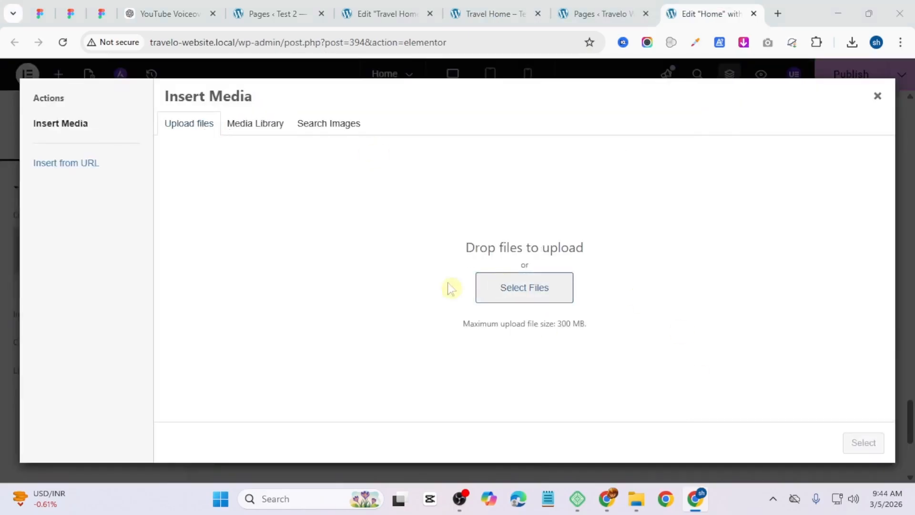
pyautogui.click(524, 287)
pyautogui.click(164, 263)
pyautogui.click(343, 423)
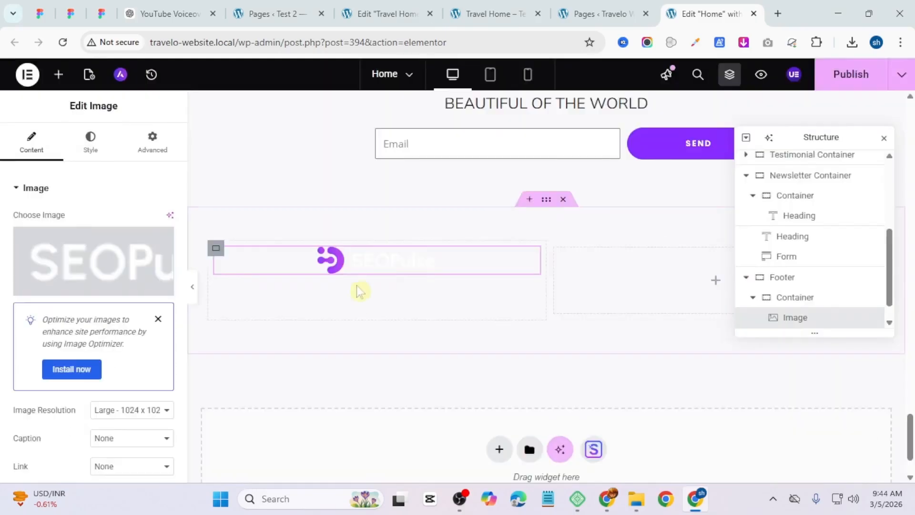
pyautogui.rightClick(453, 282)
pyautogui.press('Delete')
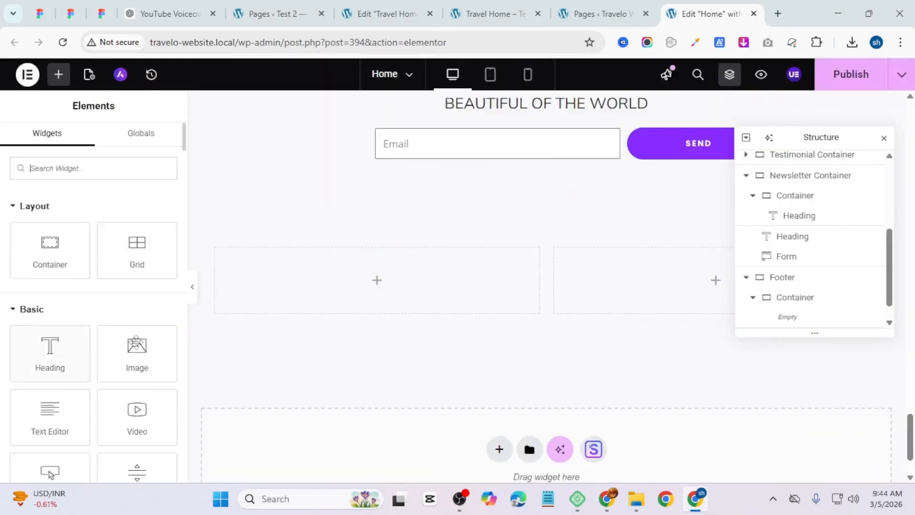
# Step: Add an Image widget to the left inner container and upload and select the Travelo logo
pyautogui.moveTo(137, 352); pyautogui.dragTo(352, 296)
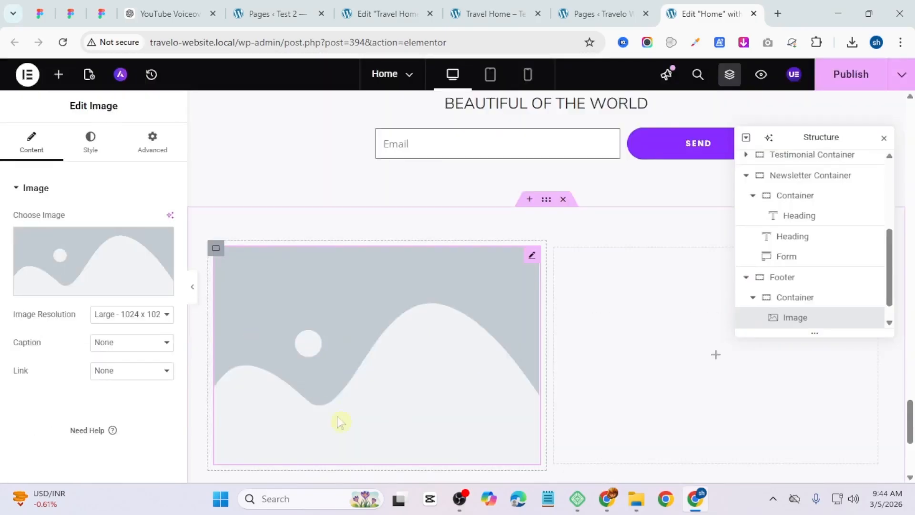
pyautogui.click(122, 266)
pyautogui.click(517, 290)
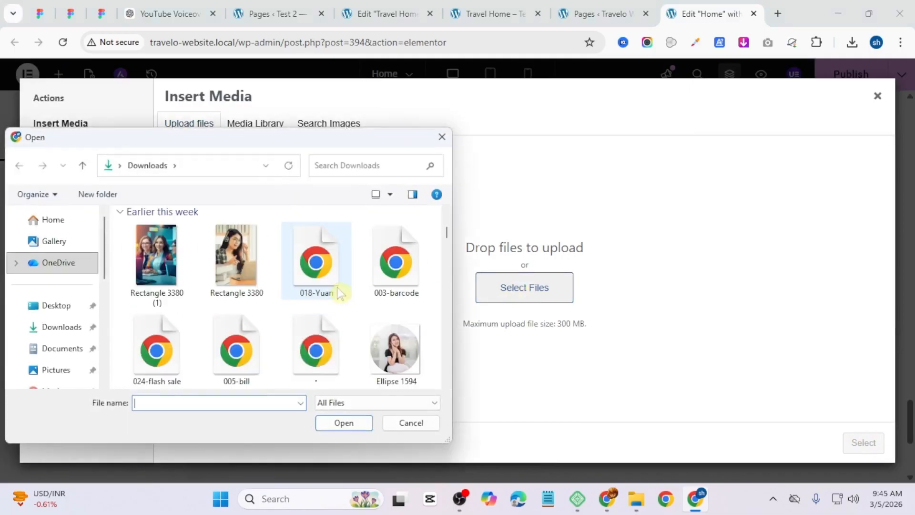
pyautogui.scroll(-5, 341, 310)
pyautogui.scroll(-2, 333, 320)
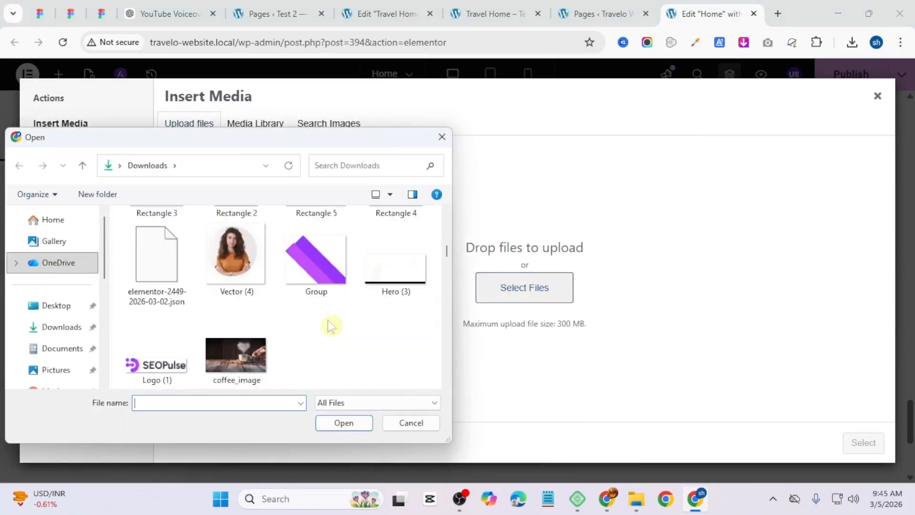
pyautogui.scroll(-3, 313, 331)
pyautogui.click(315, 247)
pyautogui.click(344, 423)
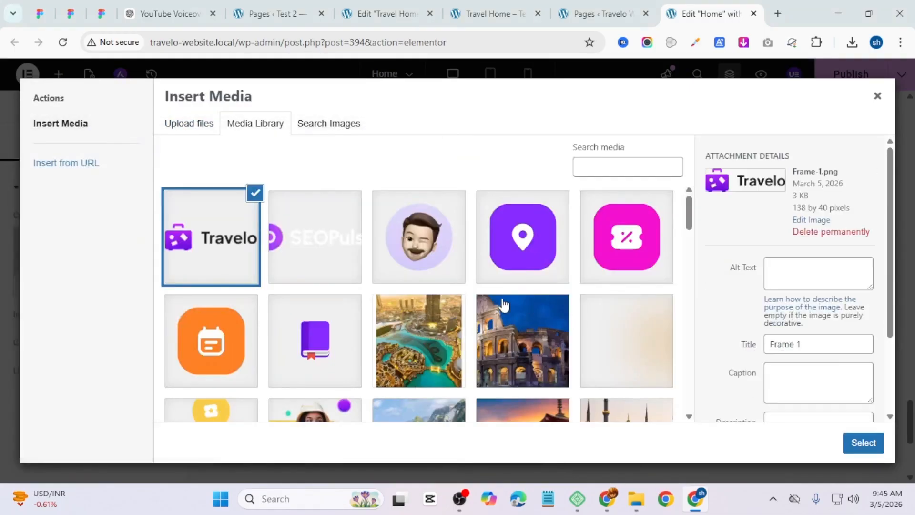
pyautogui.click(861, 445)
# Step: Align the Travelo logo image to the left
pyautogui.click(486, 15)
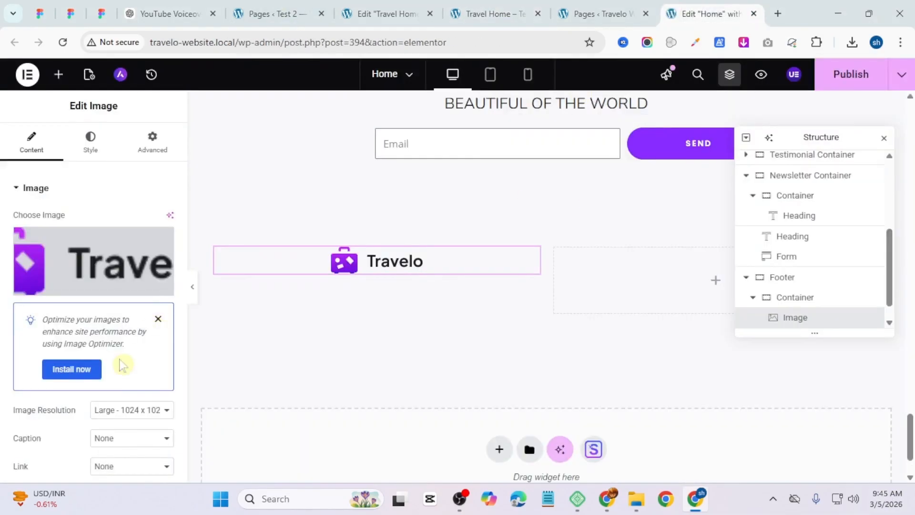
pyautogui.click(90, 143)
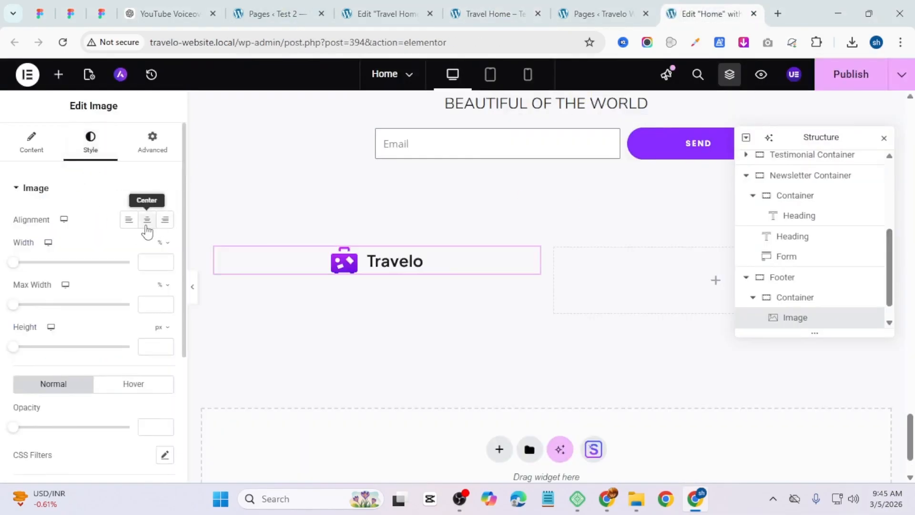
pyautogui.click(128, 220)
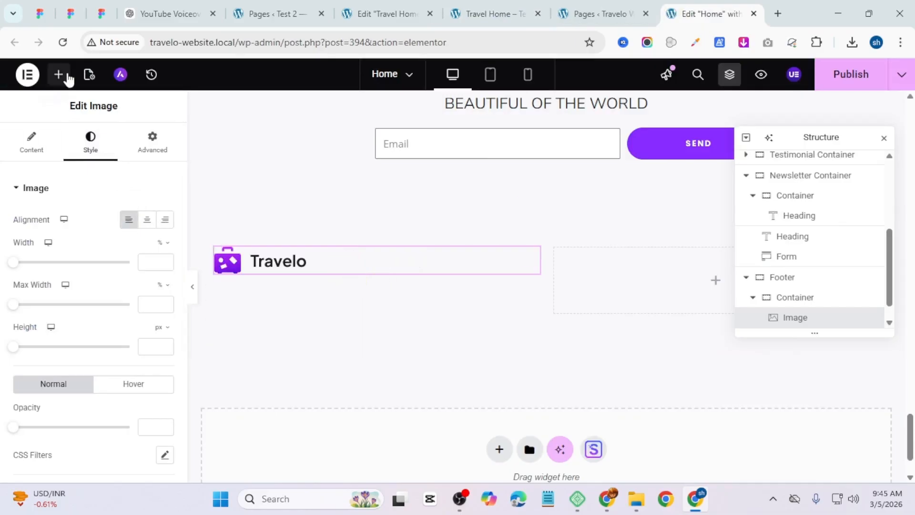
# Step: Add a Text Editor under the logo and replace its text with the reference footer's Travelo description
pyautogui.click(58, 74)
pyautogui.click(502, 9)
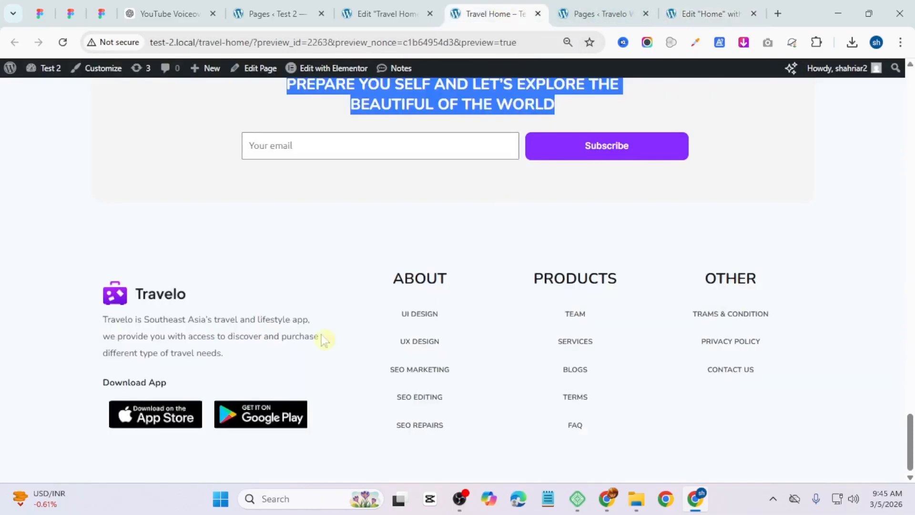
pyautogui.click(693, 13)
pyautogui.moveTo(51, 422); pyautogui.dragTo(282, 270)
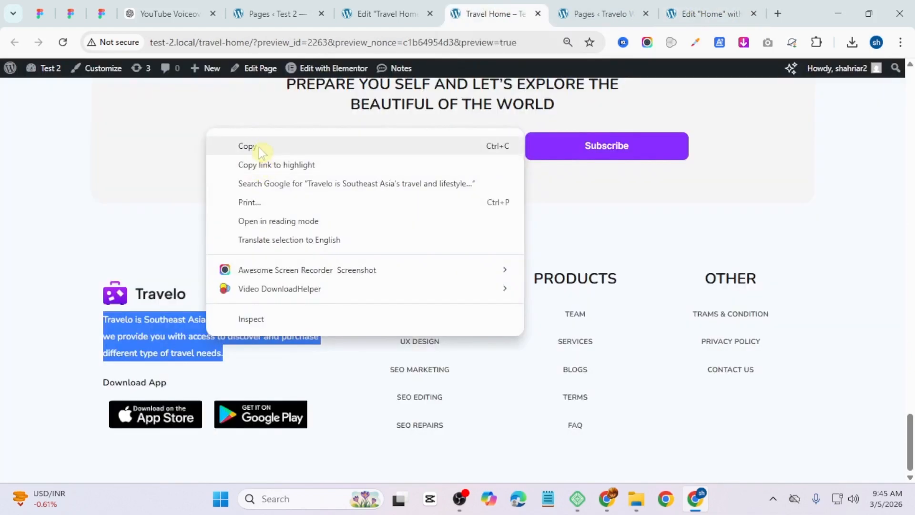
pyautogui.click(259, 149)
pyautogui.click(705, 14)
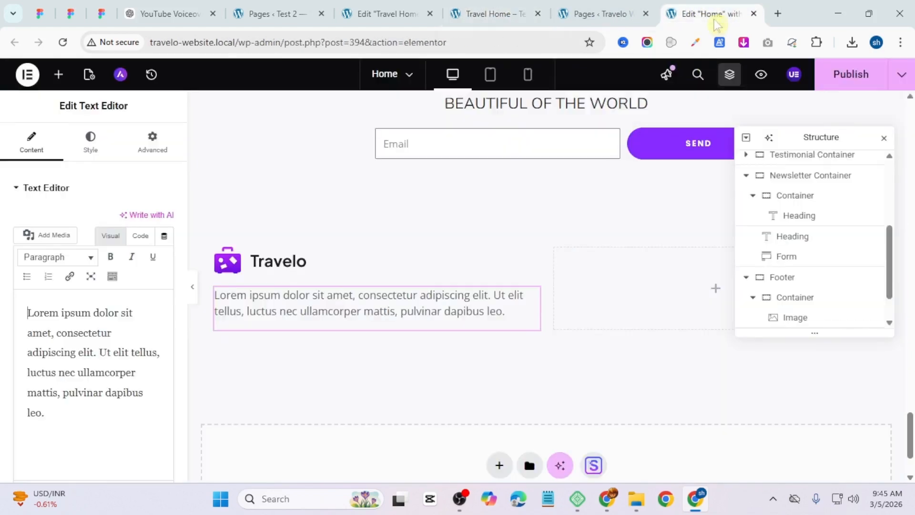
pyautogui.moveTo(47, 415); pyautogui.dragTo(18, 314)
pyautogui.hotkey('ctrl', 'v')
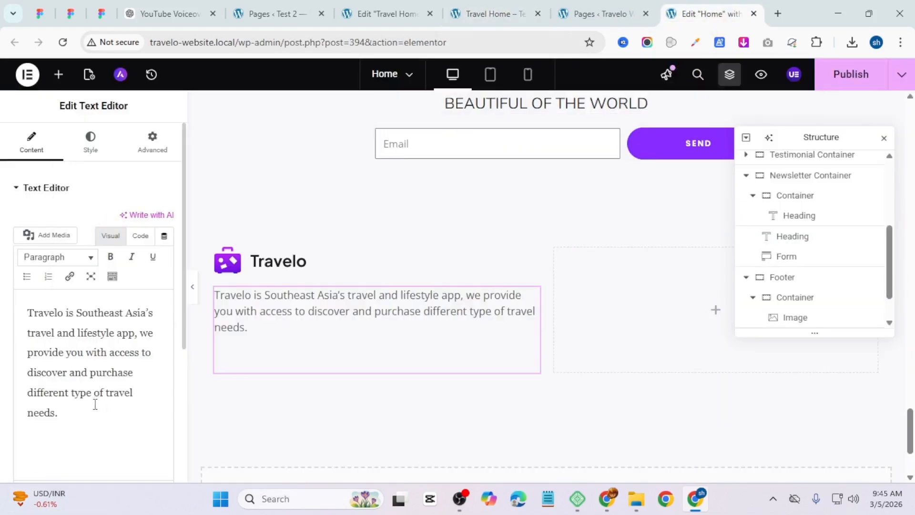
# Step: Copy the Key Features paragraph's style and paste it onto the footer description text
pyautogui.scroll(6, 431, 339)
pyautogui.scroll(10, 444, 339)
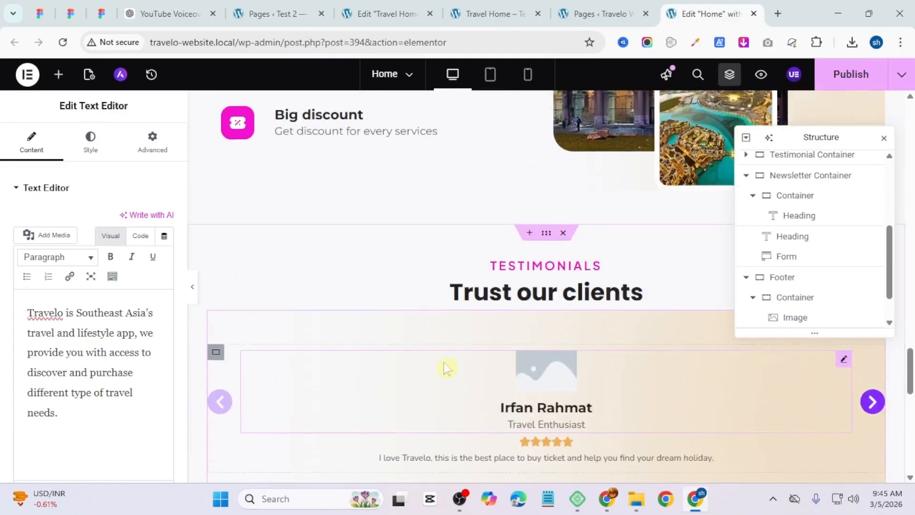
pyautogui.rightClick(299, 358)
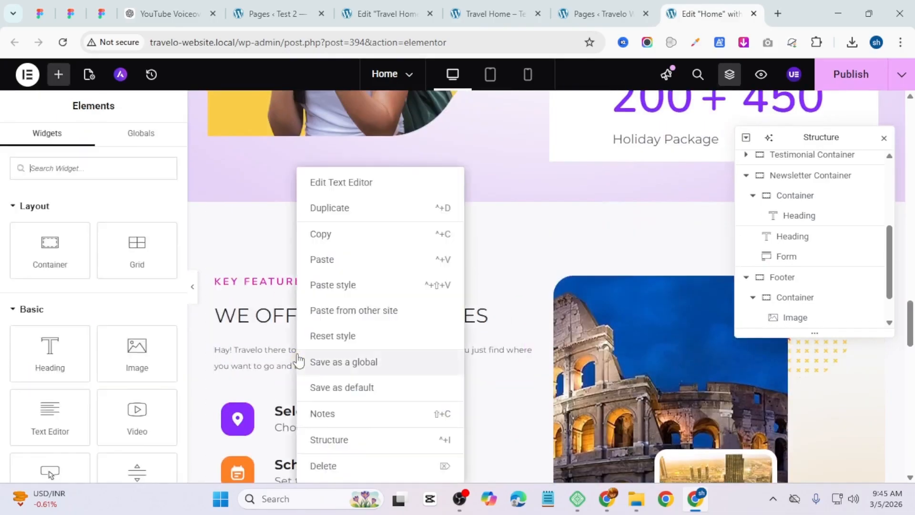
pyautogui.click(356, 237)
pyautogui.scroll(-1, 460, 458)
pyautogui.scroll(-10, 435, 411)
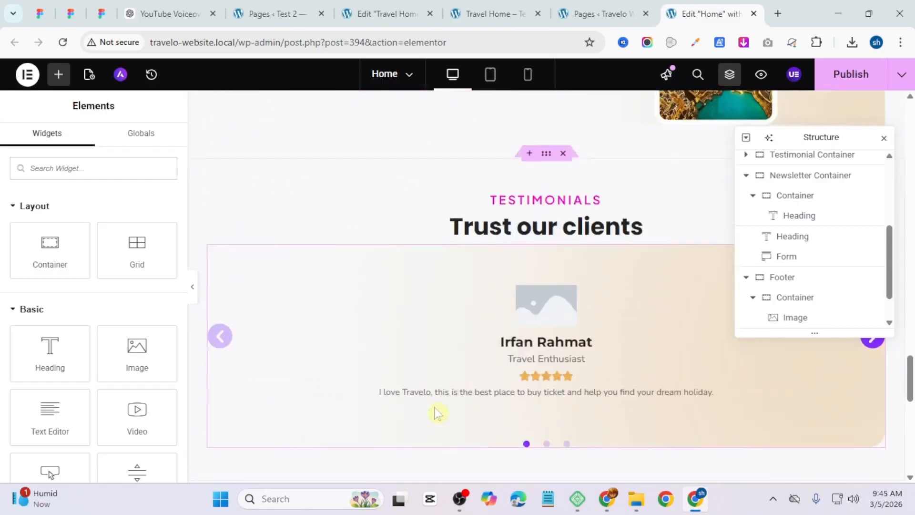
pyautogui.rightClick(375, 324)
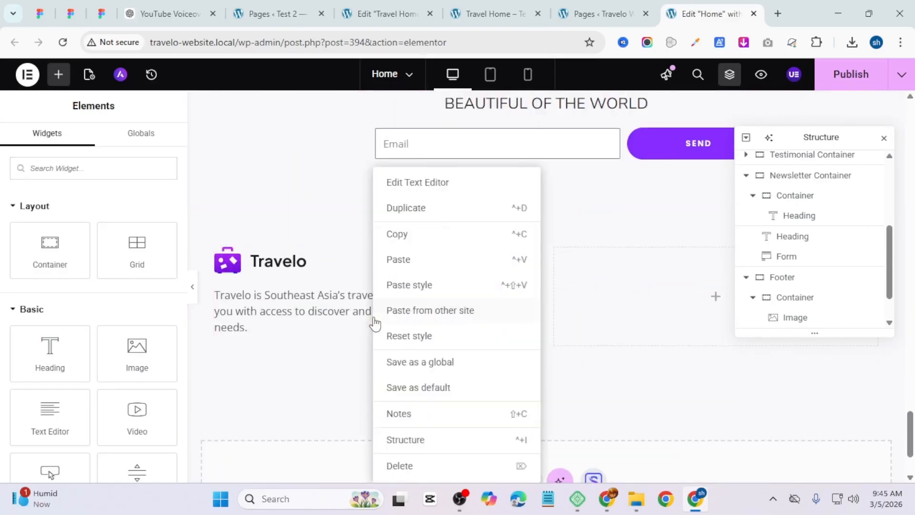
pyautogui.click(404, 285)
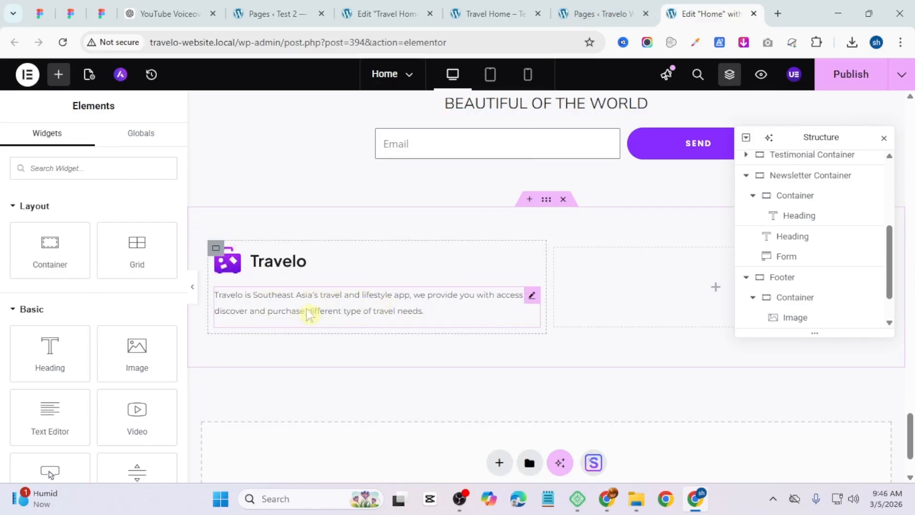
# Step: Set the left footer container's padding to 20 top, 30 right, 20 bottom and 30 left
pyautogui.click(212, 257)
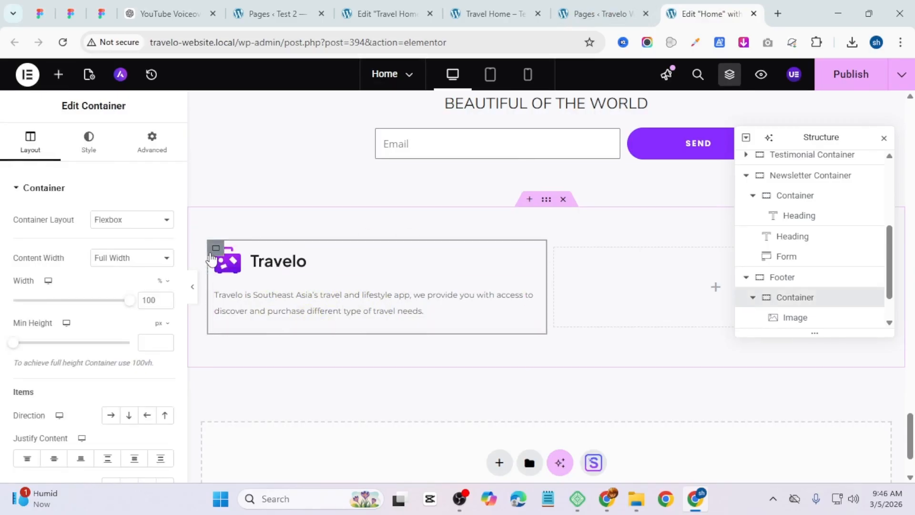
pyautogui.click(150, 143)
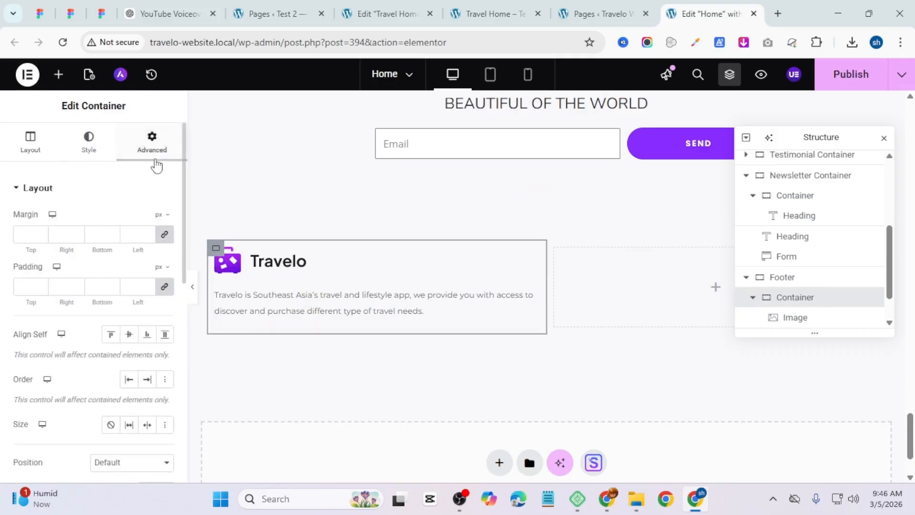
pyautogui.click(167, 286)
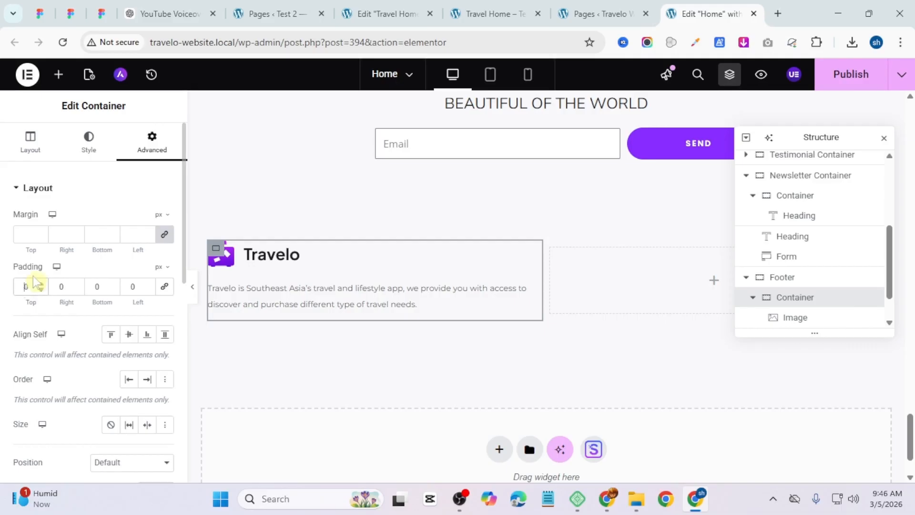
pyautogui.click(27, 284)
pyautogui.write('2')
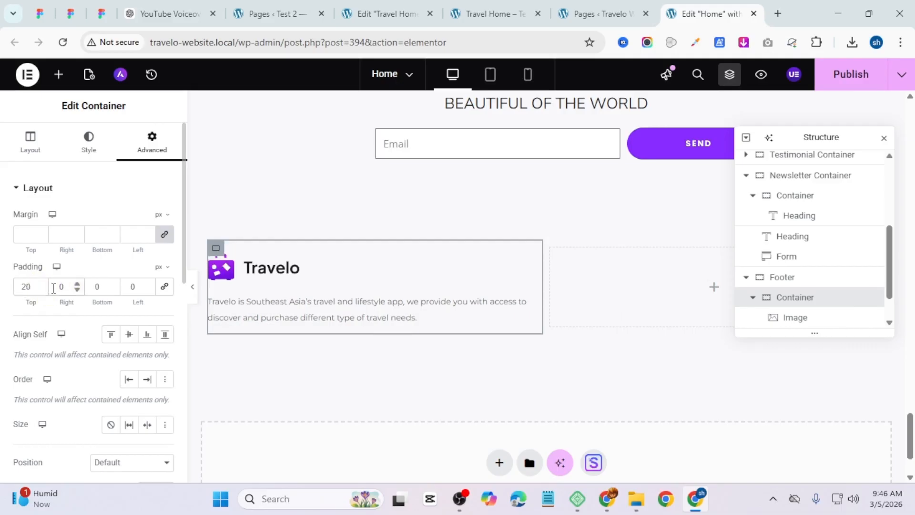
pyautogui.click(54, 287)
pyautogui.write('3')
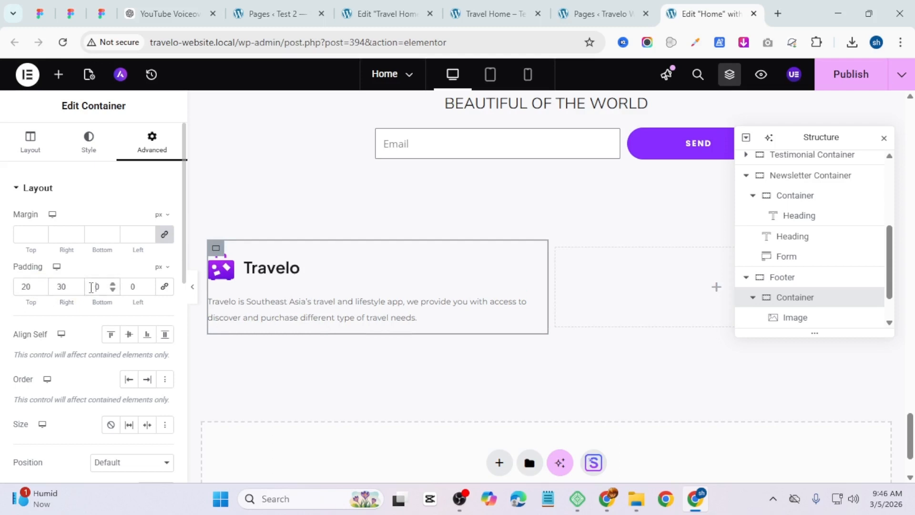
pyautogui.click(92, 288)
pyautogui.write('2')
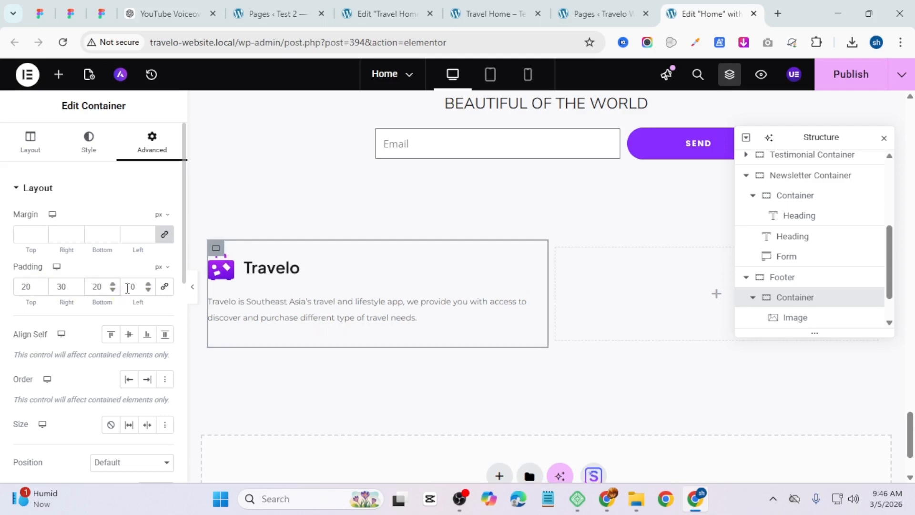
pyautogui.write('3')
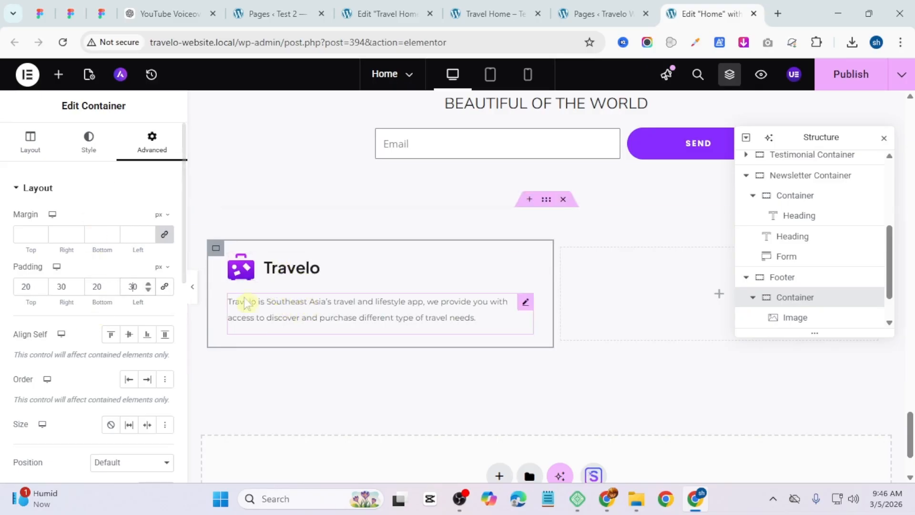
# Step: Copy the "Trust our clients" heading from the Testimonials section and paste it below the footer description
pyautogui.scroll(3, 299, 312)
pyautogui.scroll(9, 487, 239)
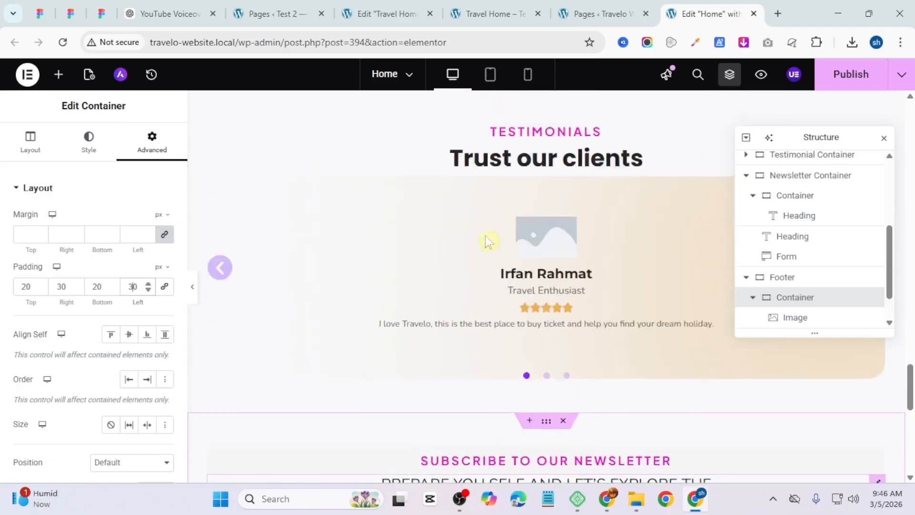
pyautogui.rightClick(550, 303)
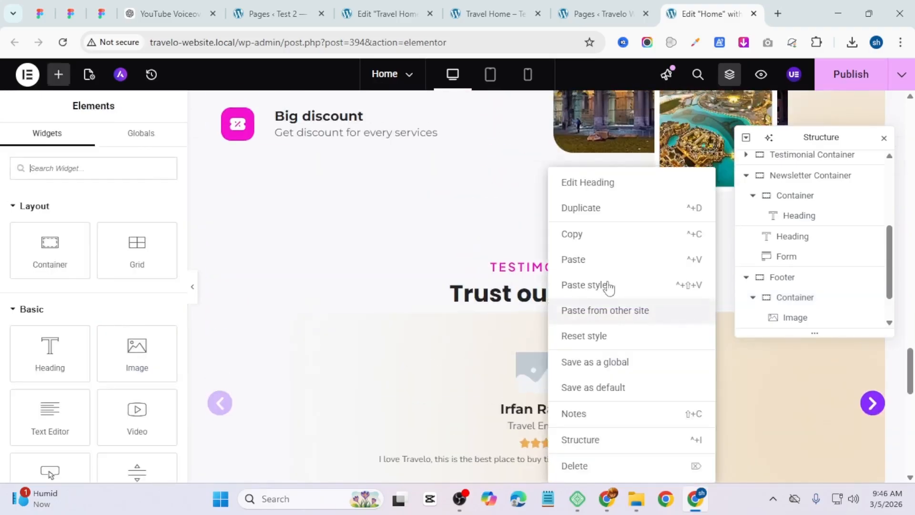
pyautogui.click(594, 235)
pyautogui.scroll(-4, 641, 317)
pyautogui.scroll(-8, 364, 377)
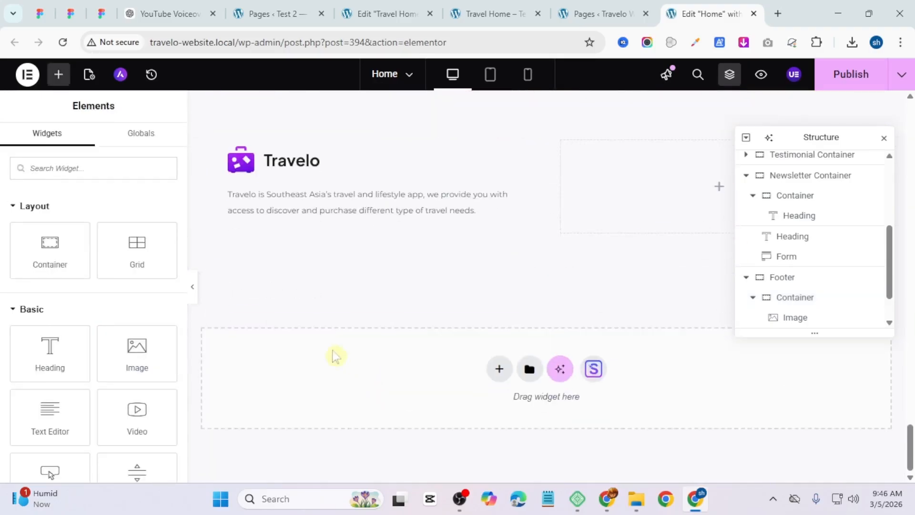
pyautogui.rightClick(344, 212)
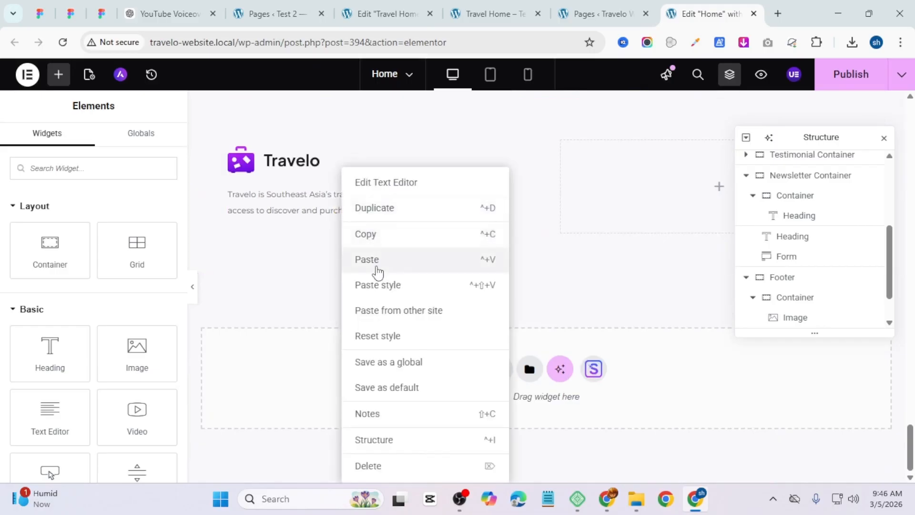
pyautogui.click(367, 259)
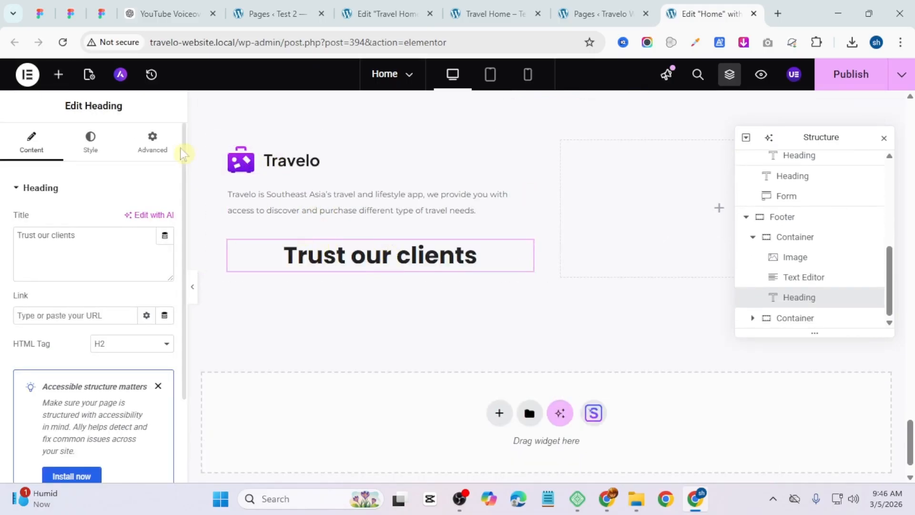
# Step: Set the left footer container's column and row gaps to 0
pyautogui.click(221, 143)
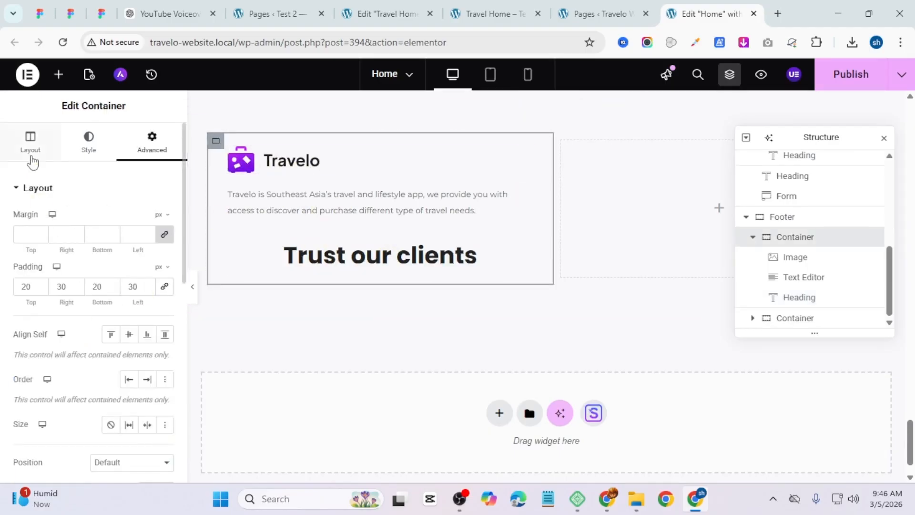
pyautogui.click(30, 139)
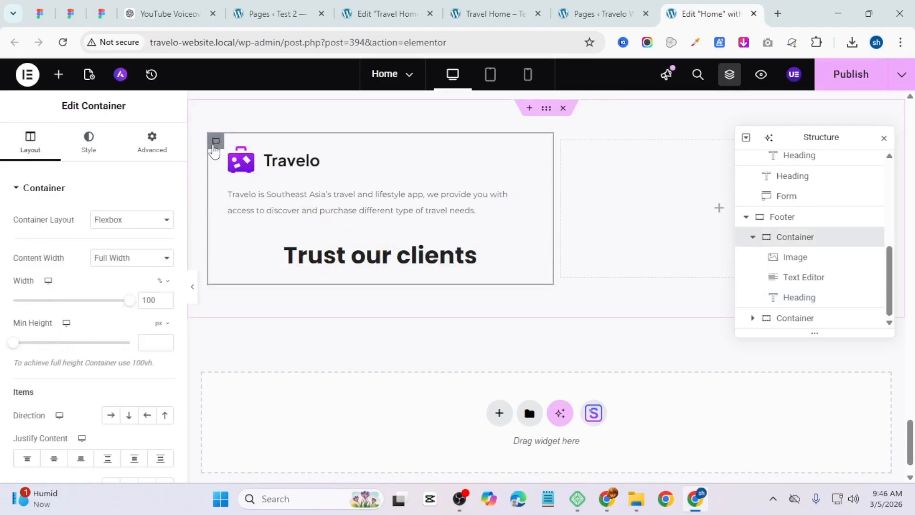
pyautogui.scroll(-4, 96, 419)
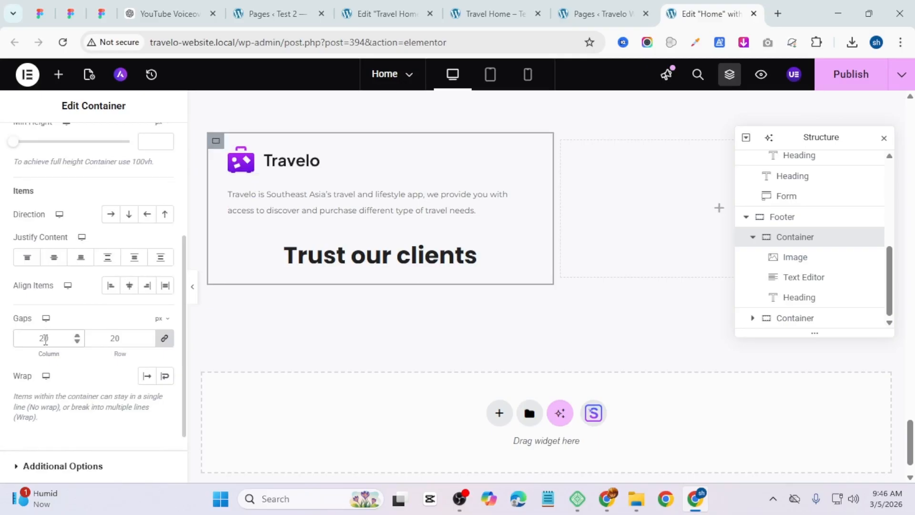
pyautogui.write('0')
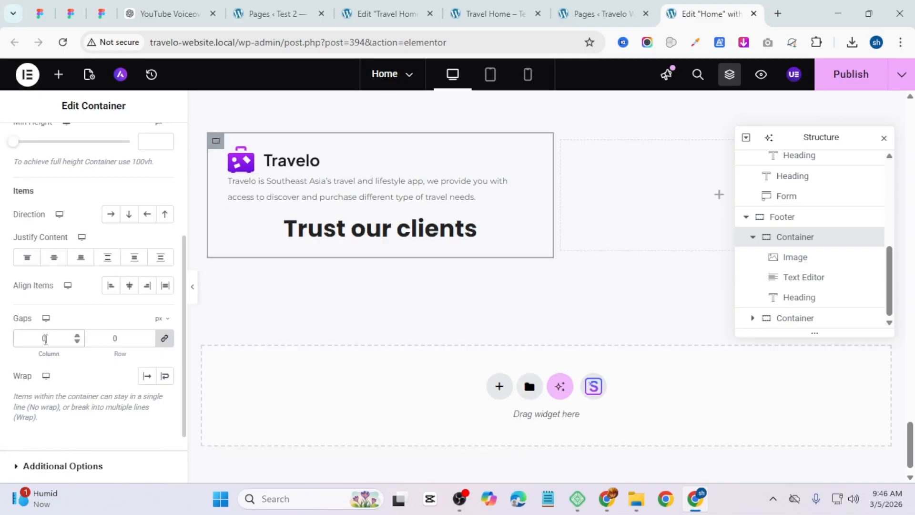
# Step: Set the footer description's top padding to 20 px
pyautogui.click(306, 198)
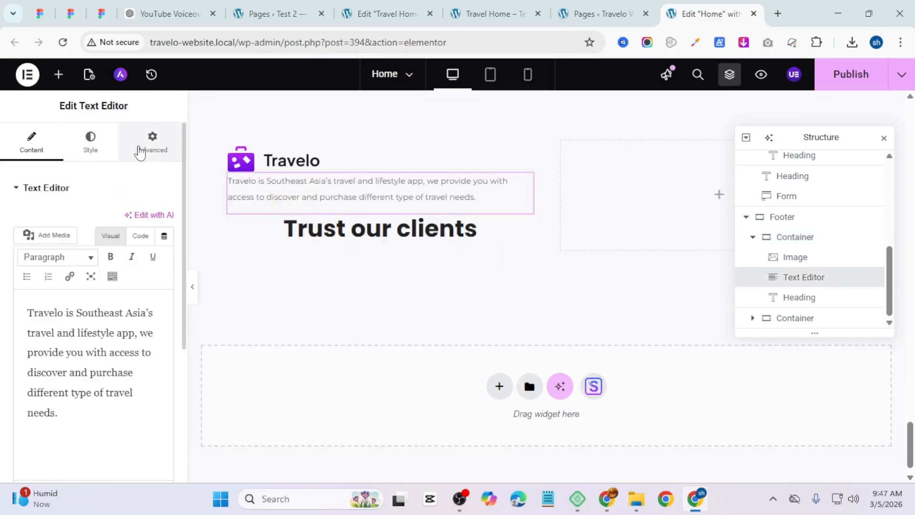
pyautogui.click(151, 141)
pyautogui.click(164, 286)
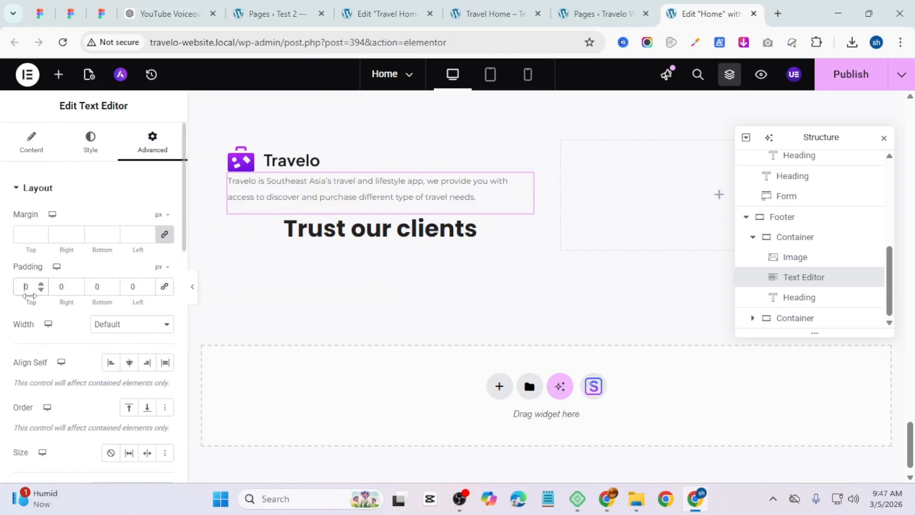
pyautogui.moveTo(30, 295); pyautogui.dragTo(39, 296)
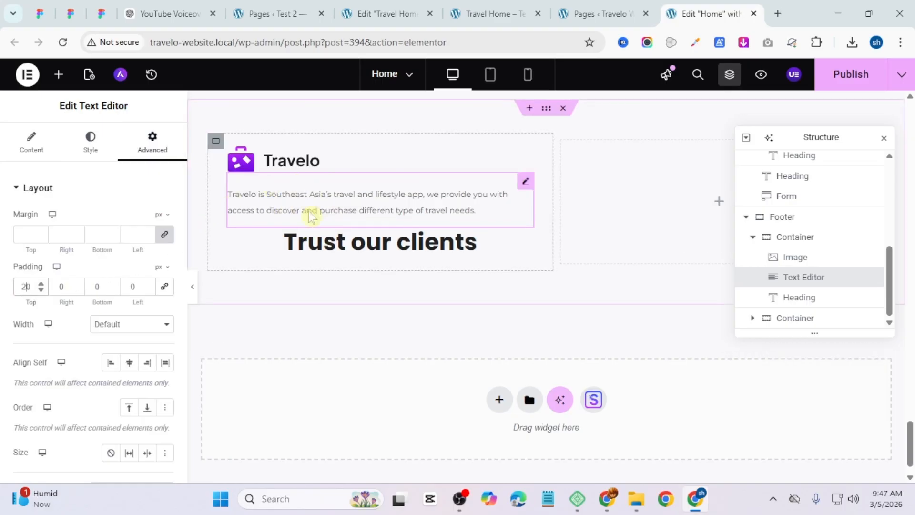
# Step: Copy "Download App" from the reference footer and paste it as the pasted heading's text
pyautogui.click(338, 245)
pyautogui.click(491, 14)
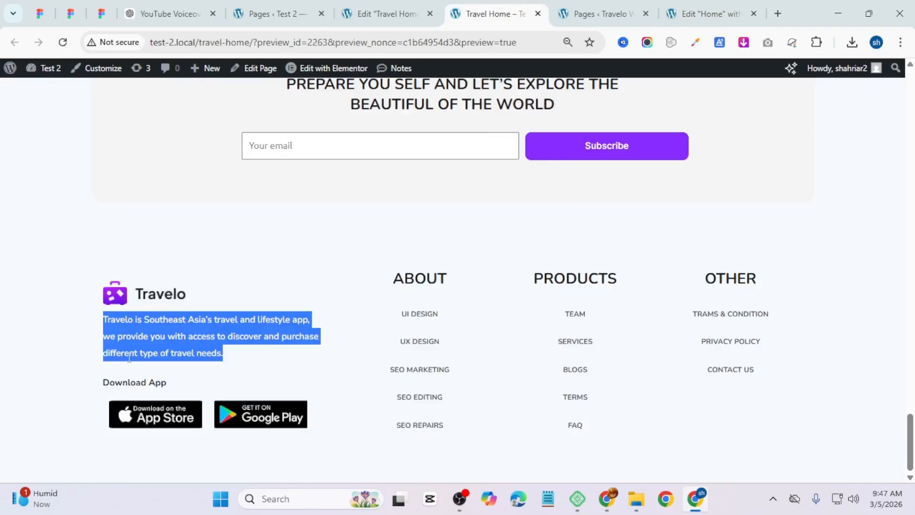
pyautogui.tripleClick(118, 387)
pyautogui.rightClick(118, 387)
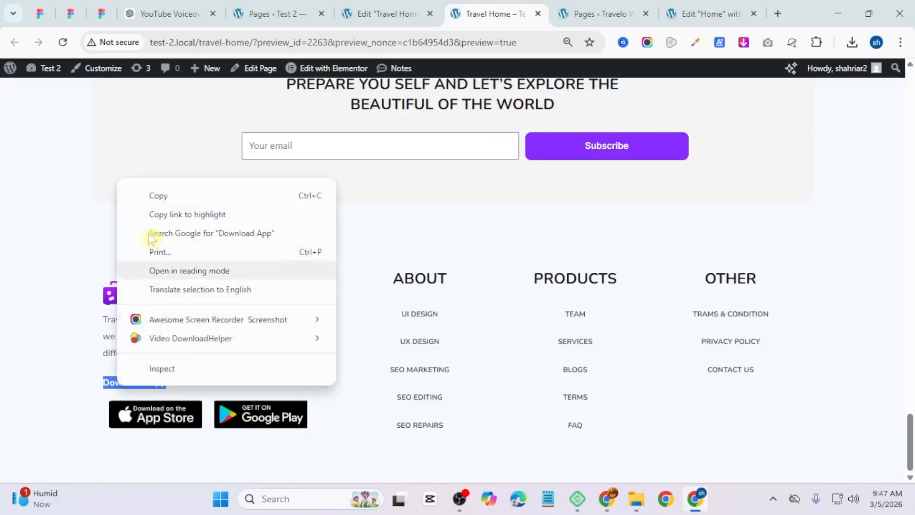
pyautogui.click(157, 196)
pyautogui.click(705, 13)
pyautogui.hotkey('ctrl', 'v')
# Step: Set the Download App heading's font size to 18 px and align it left
pyautogui.click(90, 143)
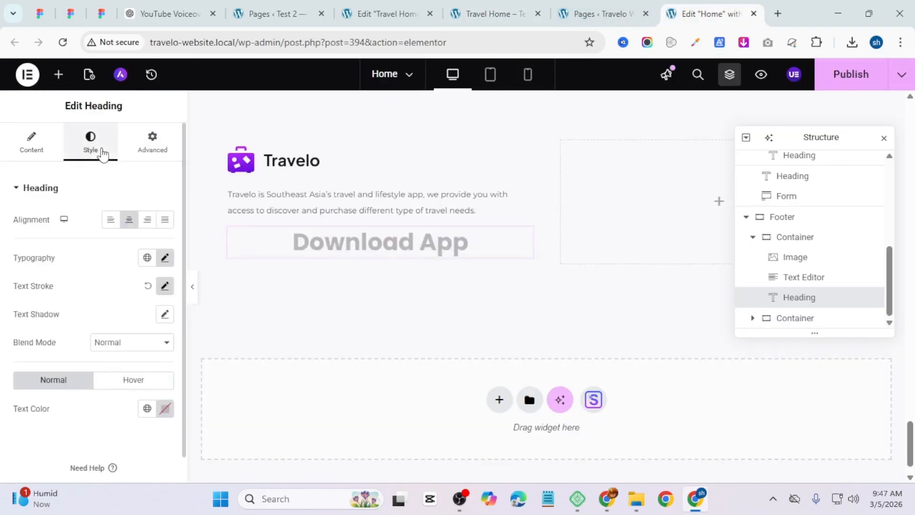
pyautogui.click(164, 257)
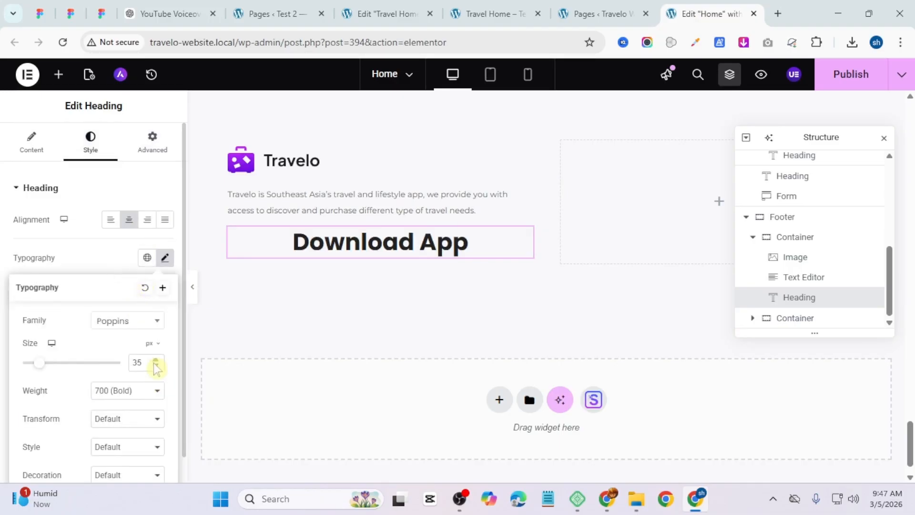
pyautogui.moveTo(156, 366); pyautogui.dragTo(156, 365)
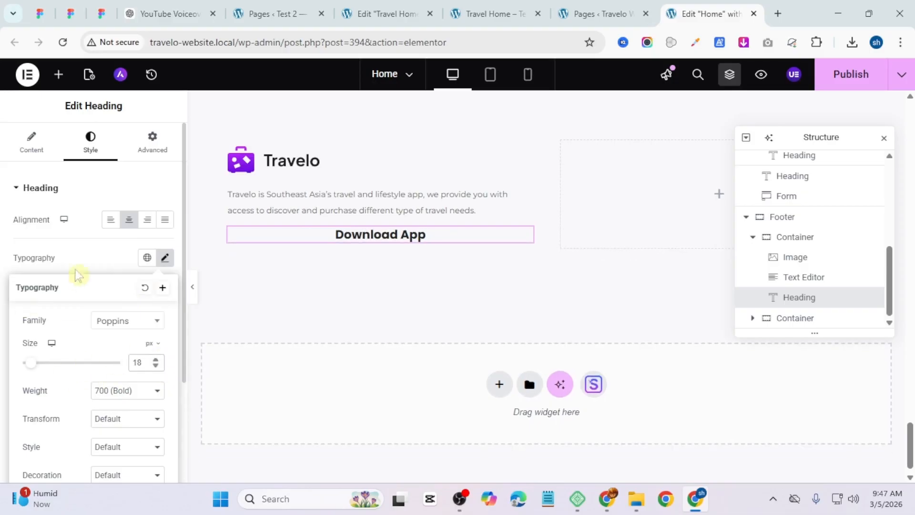
pyautogui.click(110, 219)
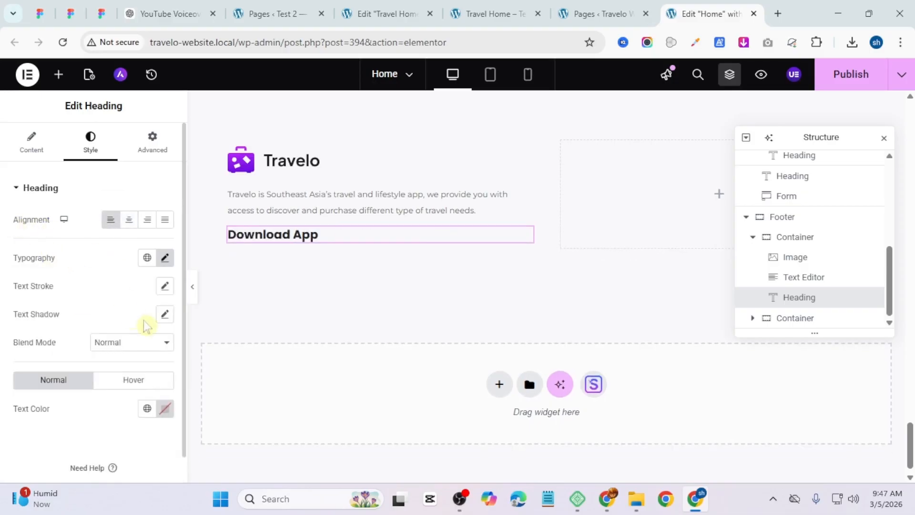
# Step: Add a container below the Download App heading and set its direction to row
pyautogui.click(59, 74)
pyautogui.moveTo(36, 255); pyautogui.dragTo(280, 255)
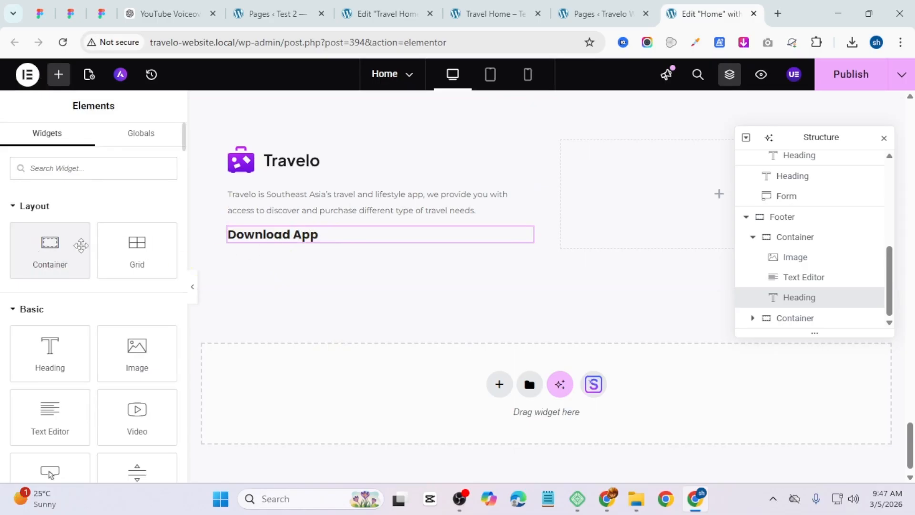
pyautogui.moveTo(65, 245); pyautogui.dragTo(305, 246)
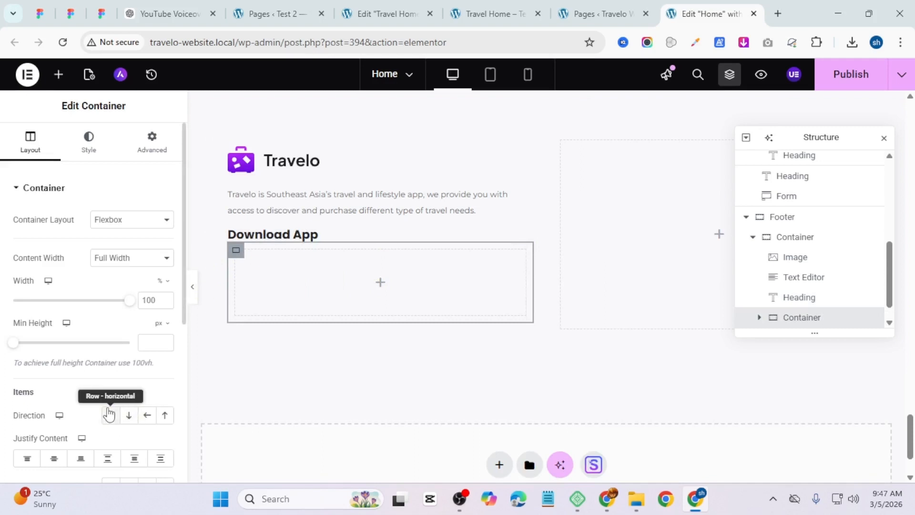
pyautogui.click(109, 414)
# Step: Add an Image widget into the row container and upload the Vector (3) and Vector (2) badge images, inserting the Google Play badge
pyautogui.click(386, 289)
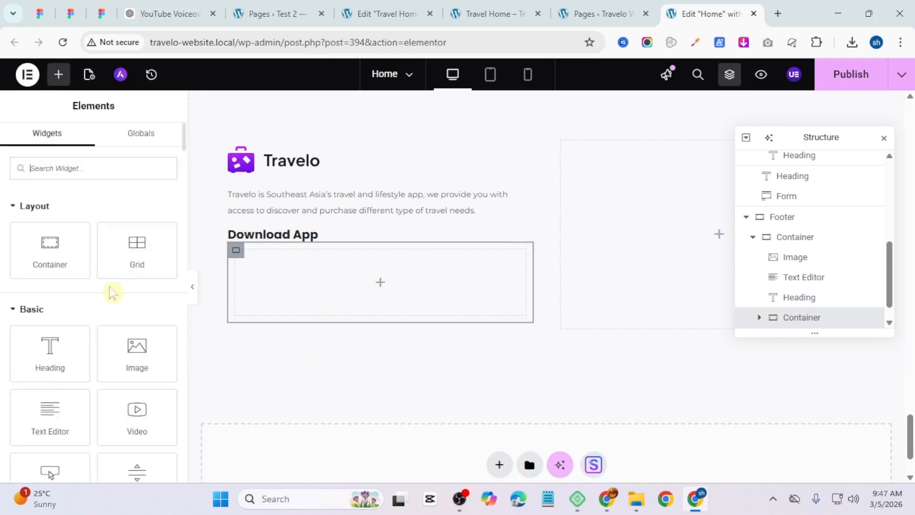
pyautogui.moveTo(134, 367); pyautogui.dragTo(385, 288)
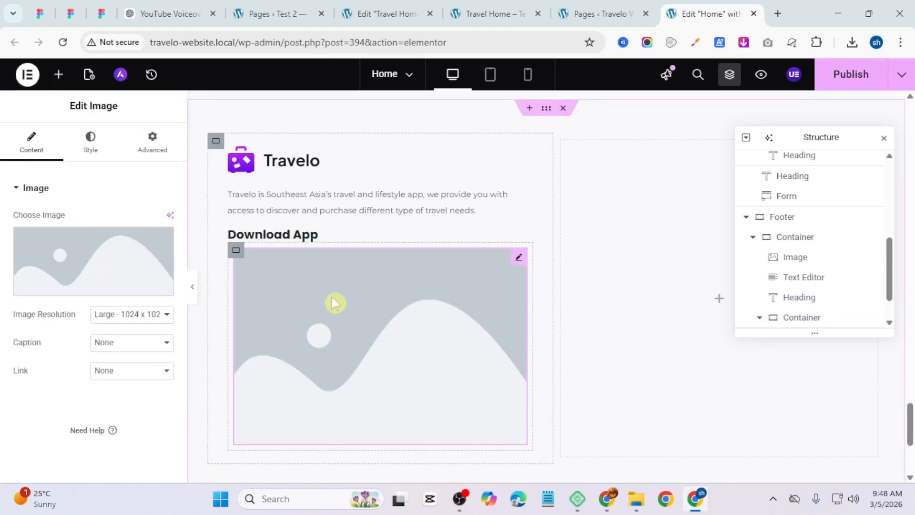
pyautogui.rightClick(265, 312)
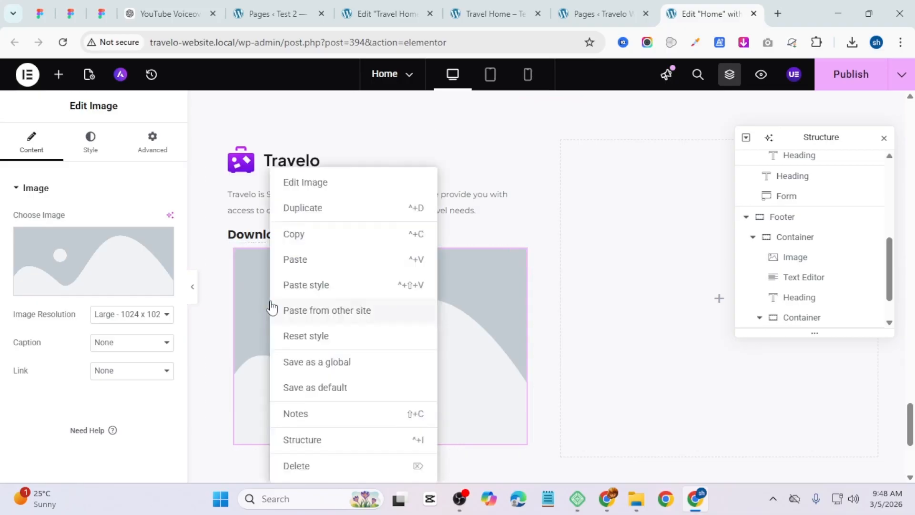
pyautogui.click(51, 263)
pyautogui.click(181, 126)
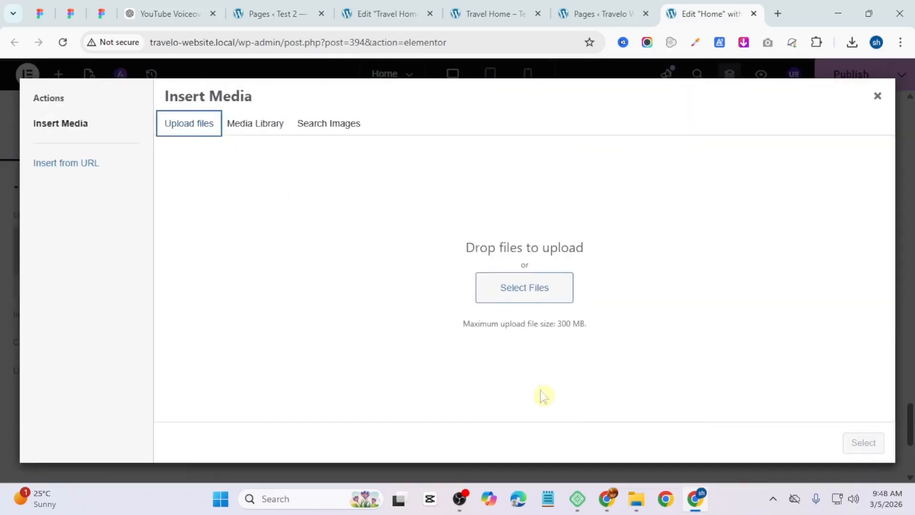
pyautogui.click(506, 300)
pyautogui.scroll(-10, 239, 343)
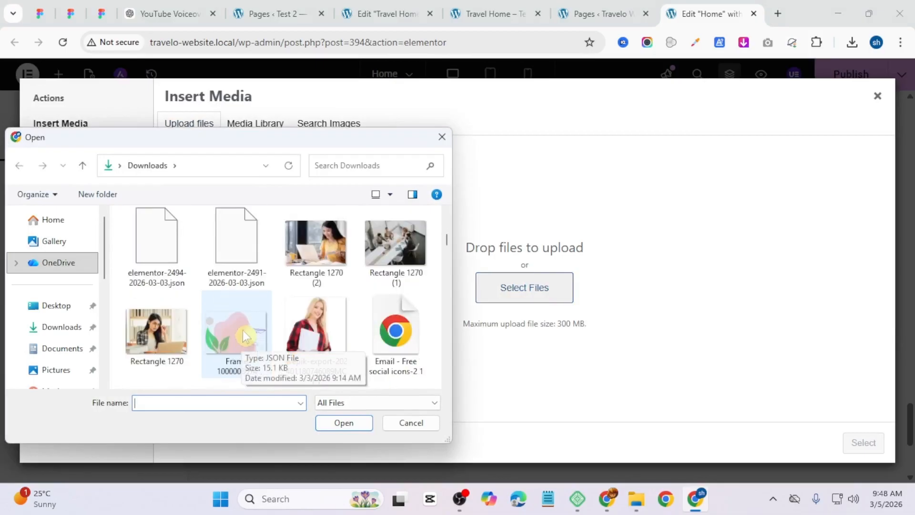
pyautogui.scroll(-15, 244, 333)
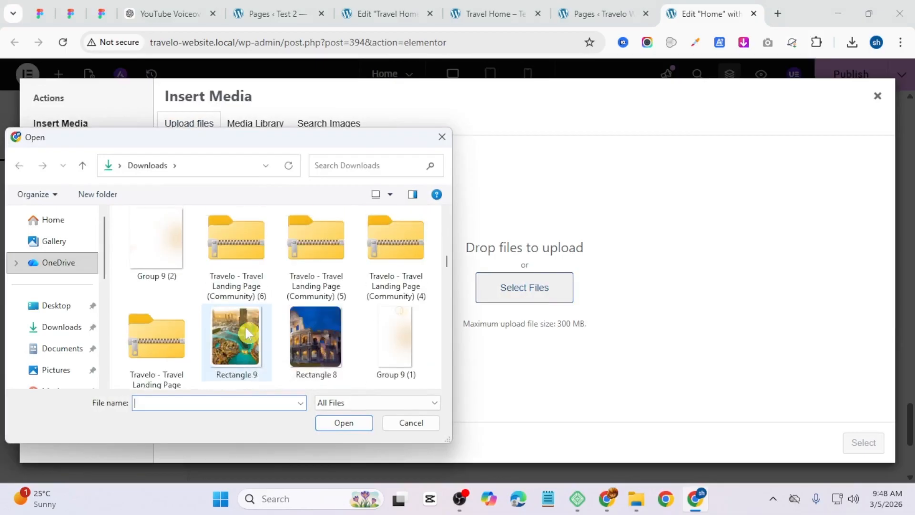
pyautogui.scroll(2, 247, 334)
pyautogui.click(148, 276)
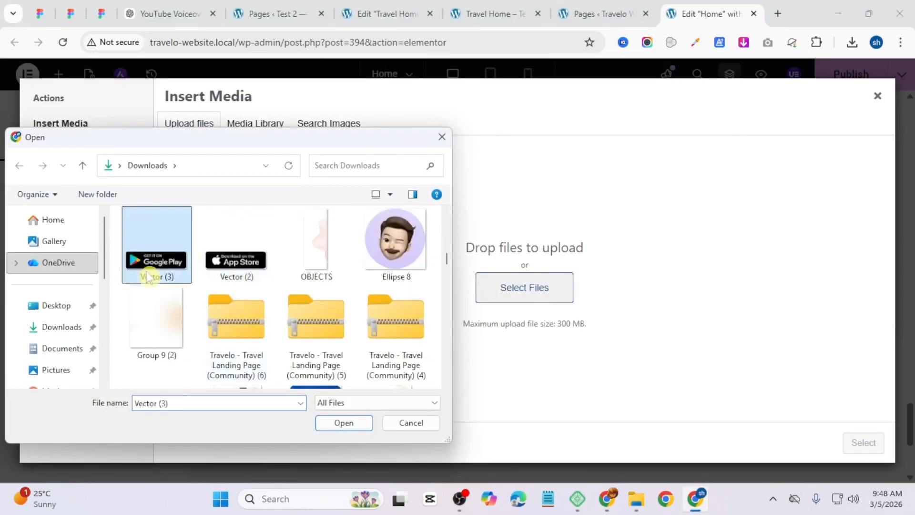
pyautogui.keyDown('ctrl'); pyautogui.click(248, 261); pyautogui.keyUp('ctrl')
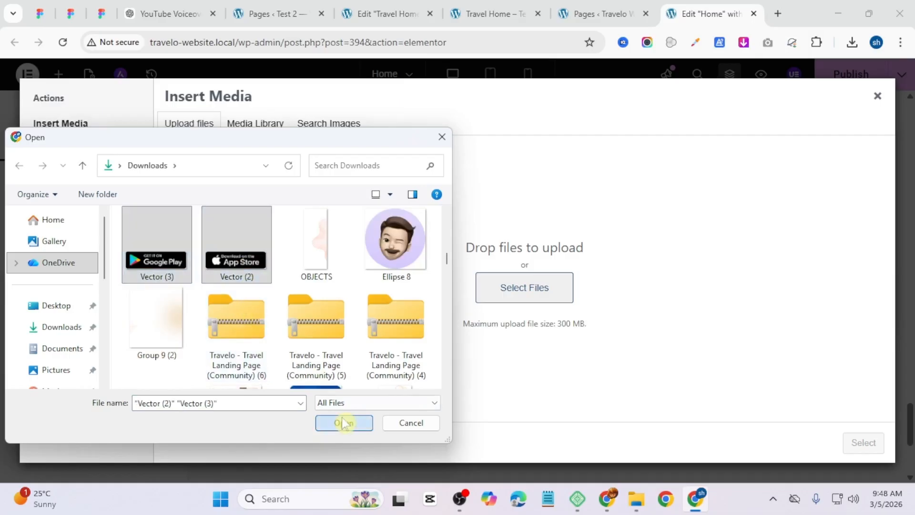
pyautogui.click(344, 422)
pyautogui.click(847, 438)
# Step: Duplicate the Google Play badge image and replace the copy with the App Store badge from the media library
pyautogui.rightClick(302, 267)
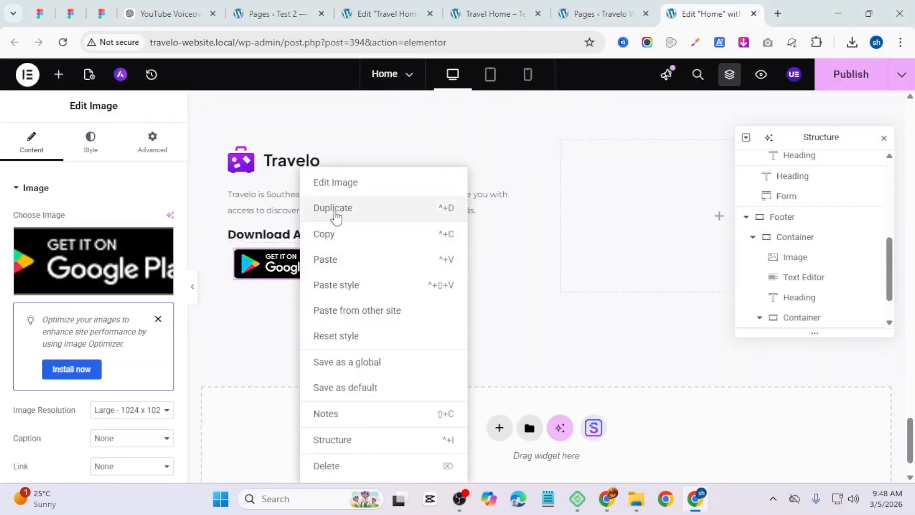
pyautogui.click(332, 208)
pyautogui.click(133, 251)
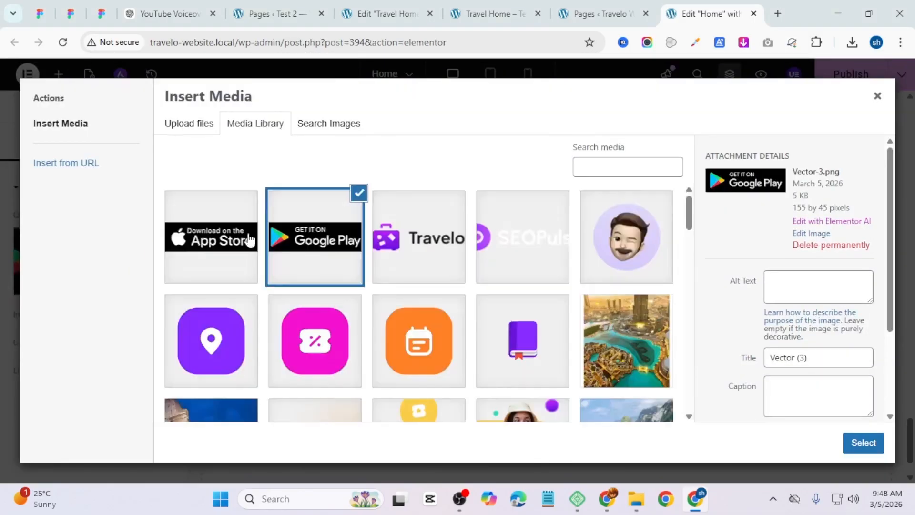
pyautogui.click(193, 231)
pyautogui.click(863, 443)
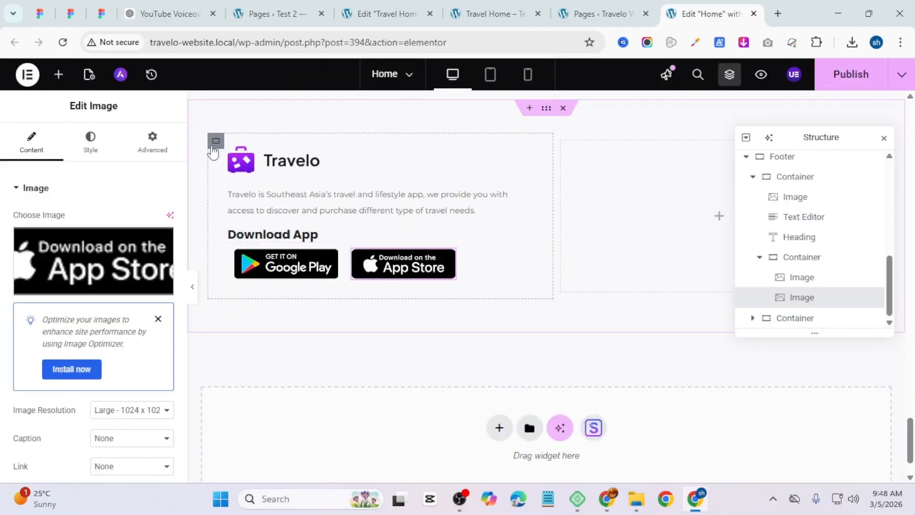
# Step: Set the footer's logo column container width to 50%
pyautogui.click(215, 146)
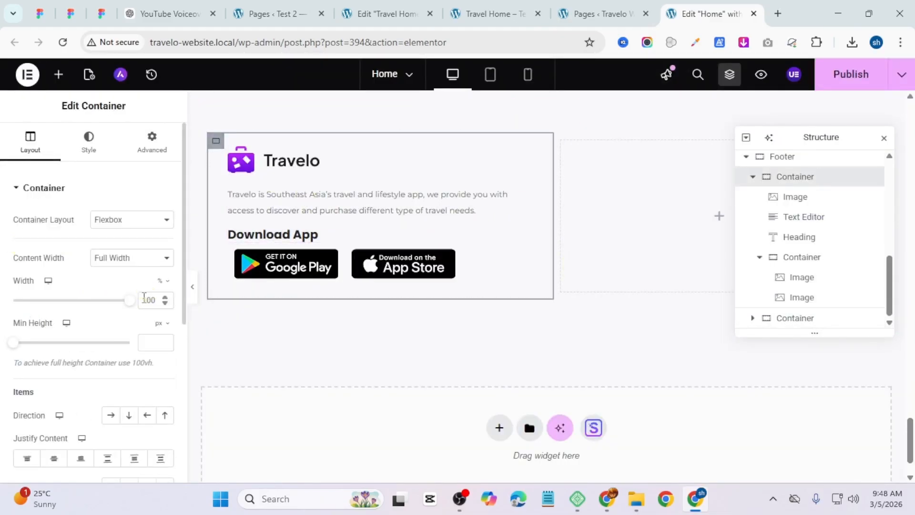
pyautogui.doubleClick(147, 299)
pyautogui.write('50')
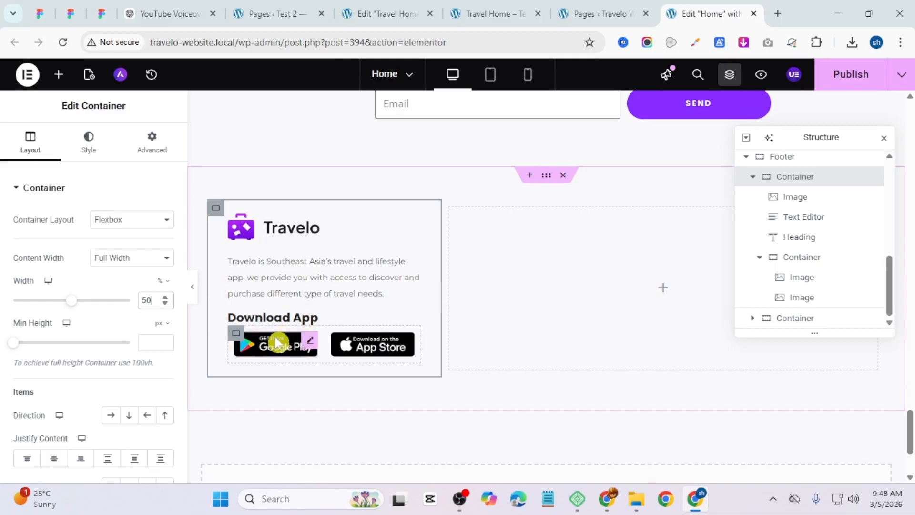
# Step: Add a nested container inside the footer's empty right column
pyautogui.click(661, 293)
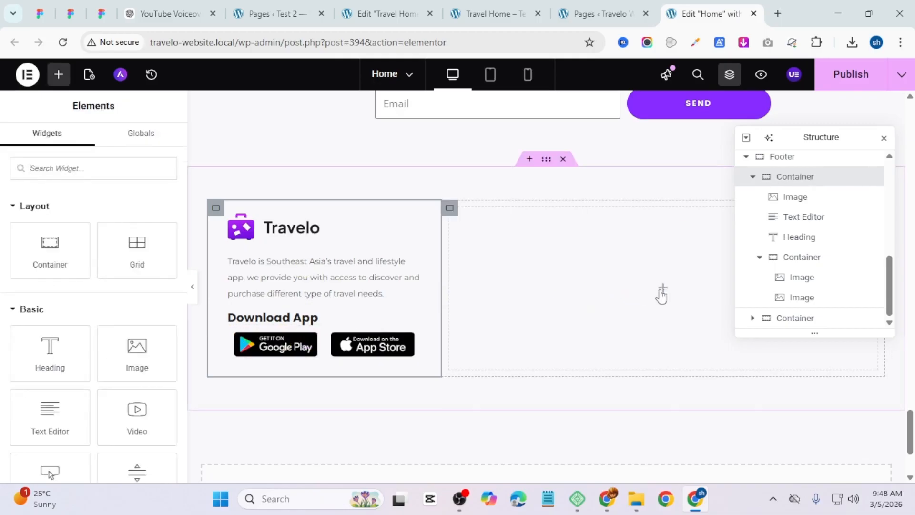
pyautogui.moveTo(812, 136); pyautogui.dragTo(248, 144)
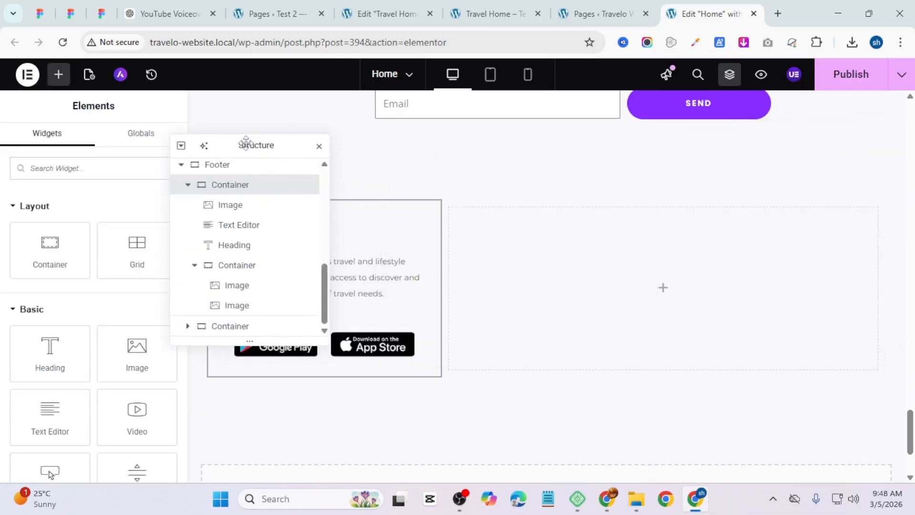
pyautogui.click(450, 210)
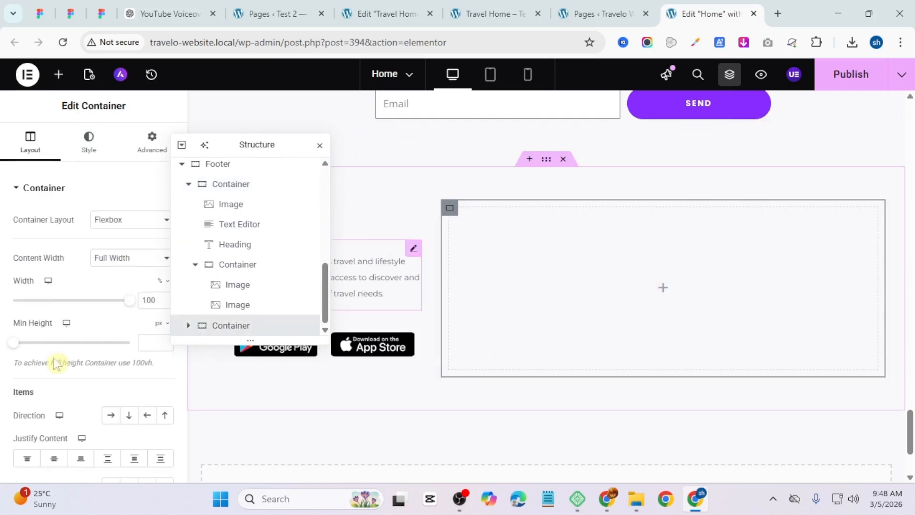
pyautogui.click(681, 305)
pyautogui.moveTo(46, 253); pyautogui.dragTo(617, 312)
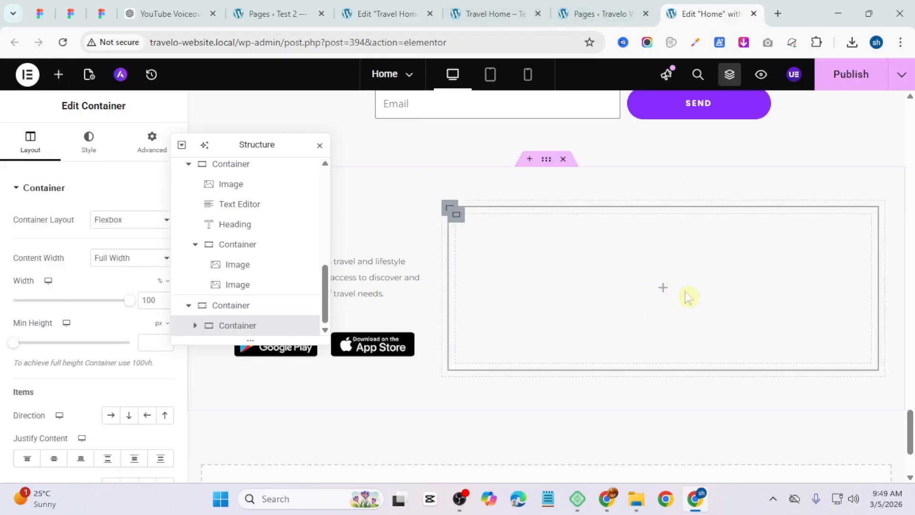
# Step: Copy the Download App heading and paste it into the new right-column container
pyautogui.moveTo(251, 145); pyautogui.dragTo(239, 349)
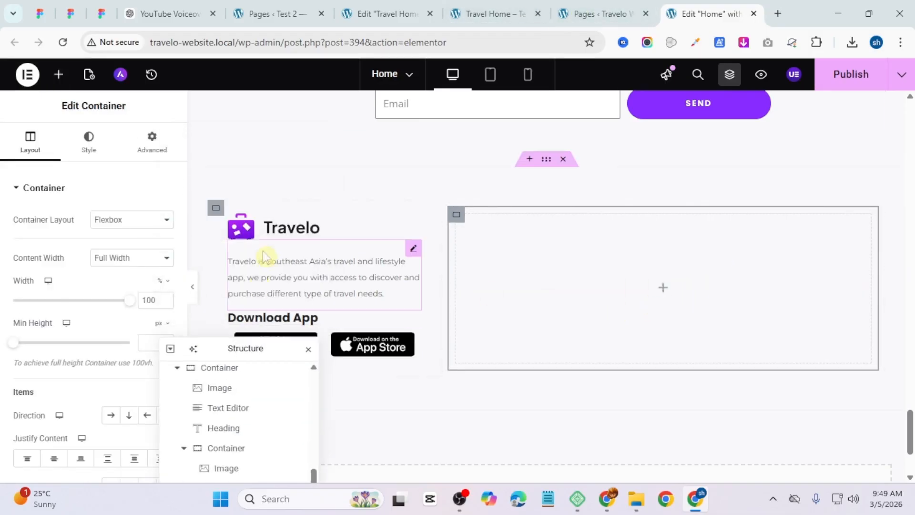
pyautogui.rightClick(264, 319)
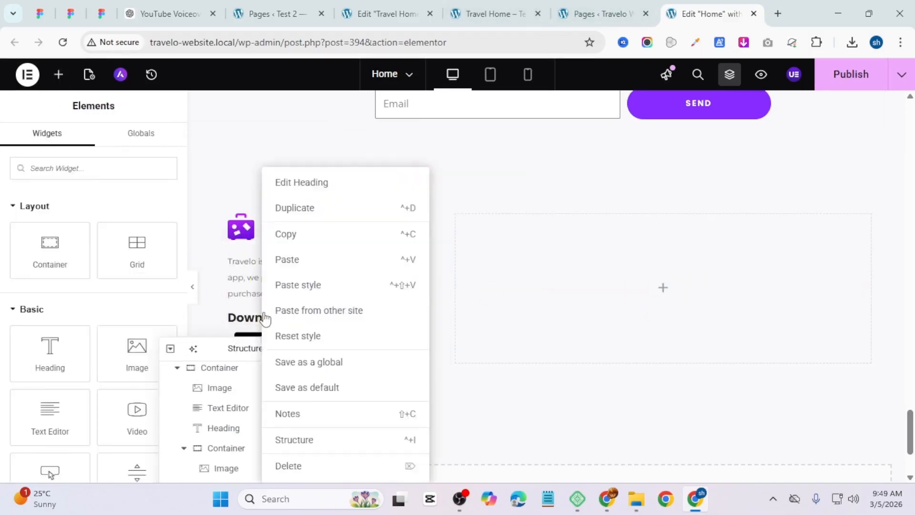
pyautogui.click(313, 243)
pyautogui.rightClick(565, 286)
pyautogui.click(607, 231)
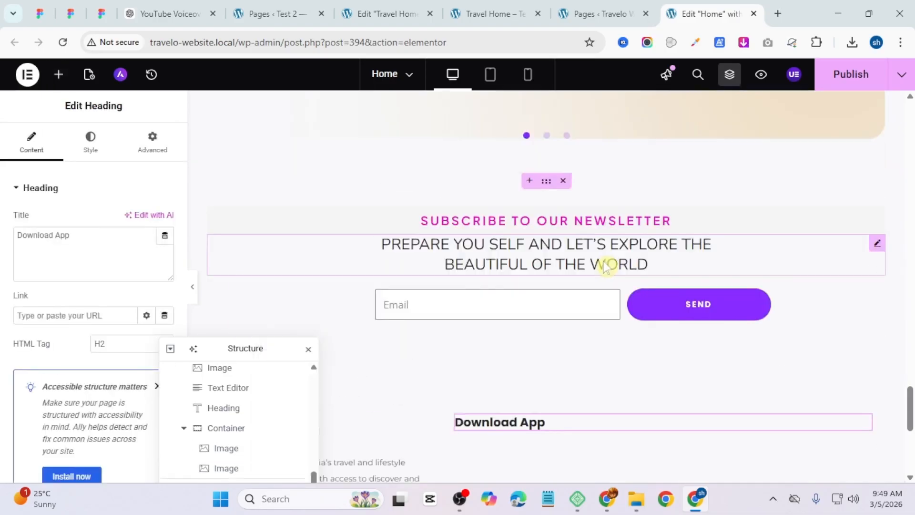
# Step: Copy "ABOUT" from the reference footer and paste it as the right-column heading's text
pyautogui.scroll(-10, 552, 200)
pyautogui.scroll(-10, 615, 333)
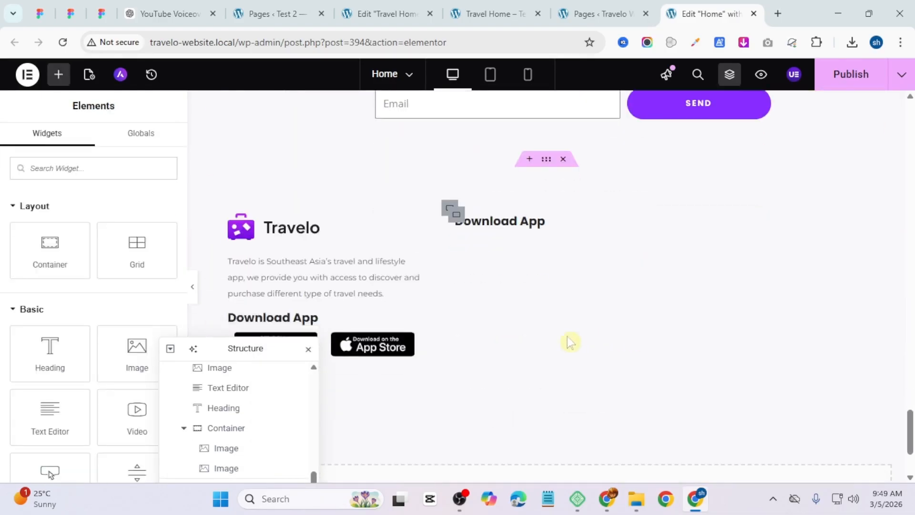
pyautogui.rightClick(510, 224)
pyautogui.click(538, 284)
pyautogui.click(490, 13)
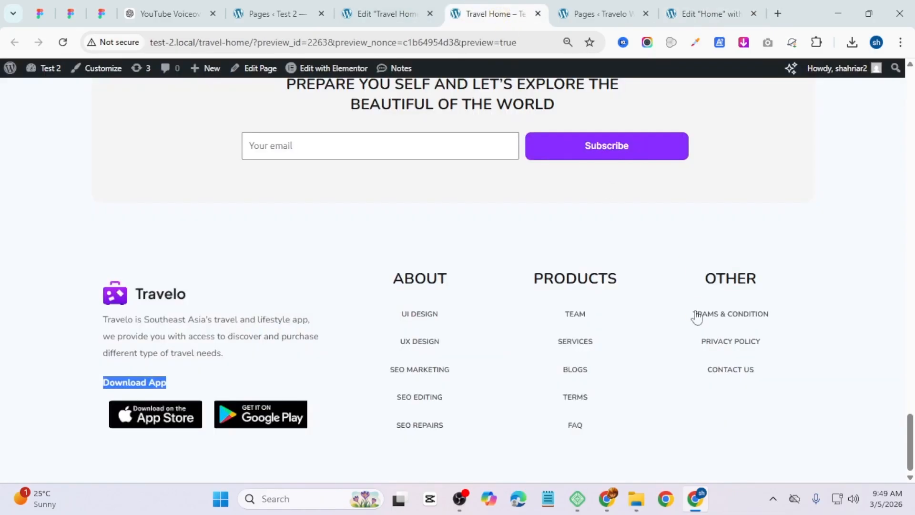
pyautogui.doubleClick(437, 277)
pyautogui.rightClick(417, 283)
pyautogui.click(472, 93)
pyautogui.click(710, 14)
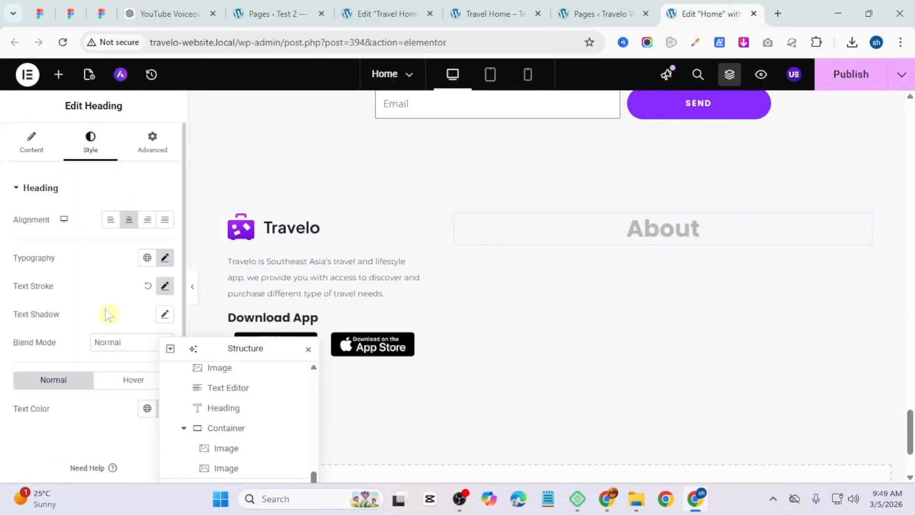
# Step: Set the About heading's typography to uppercase, 20 px size and 700 bold weight
pyautogui.click(164, 259)
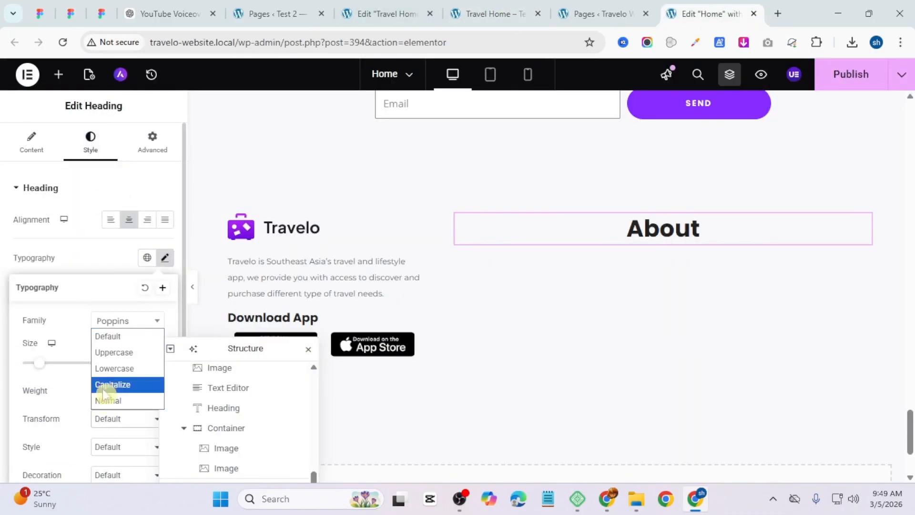
pyautogui.click(110, 352)
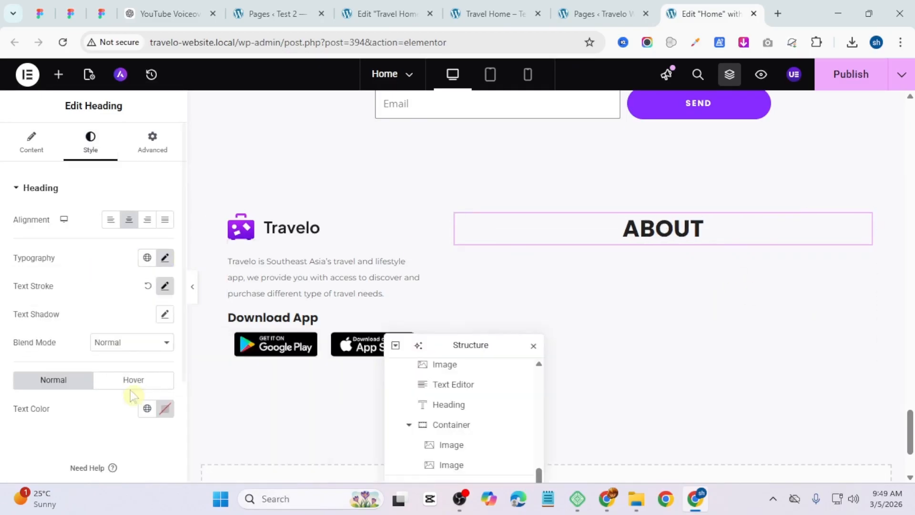
pyautogui.click(163, 258)
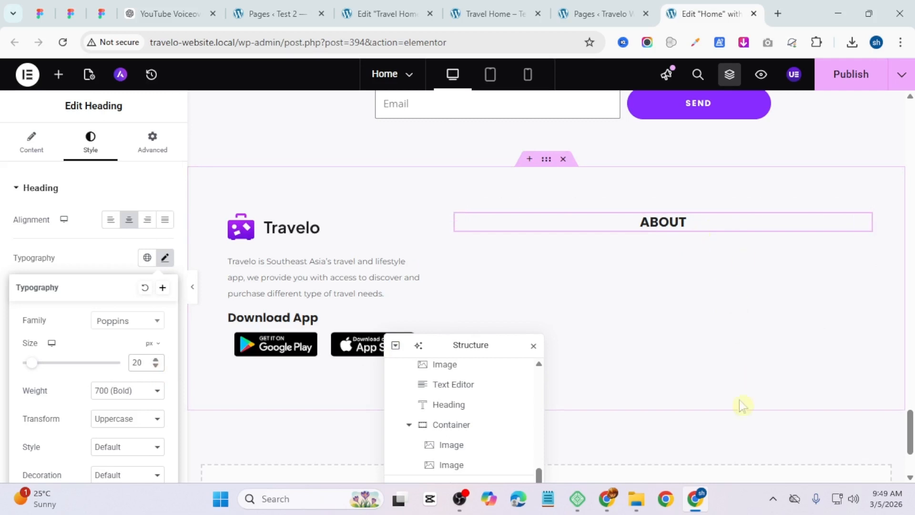
# Step: Search for the WordPress Menu widget and add it below the About heading
pyautogui.click(59, 76)
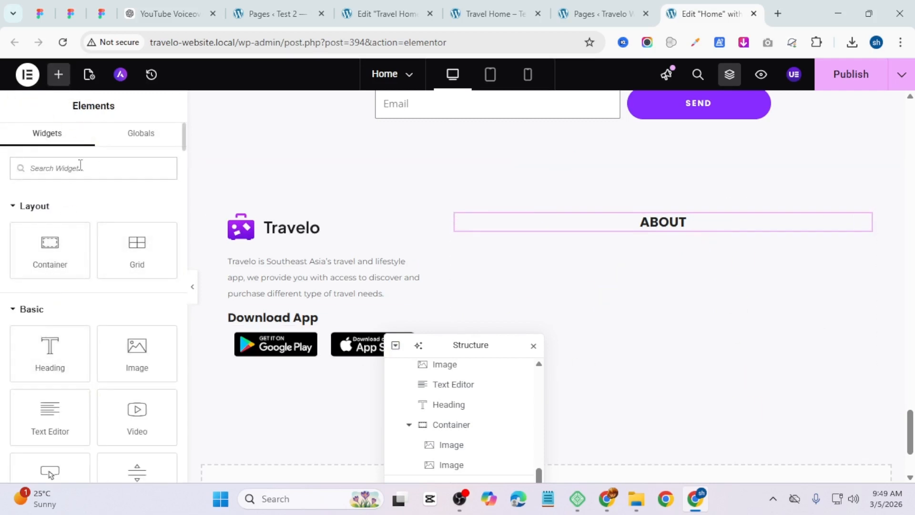
pyautogui.write('menu')
pyautogui.moveTo(137, 223); pyautogui.dragTo(680, 238)
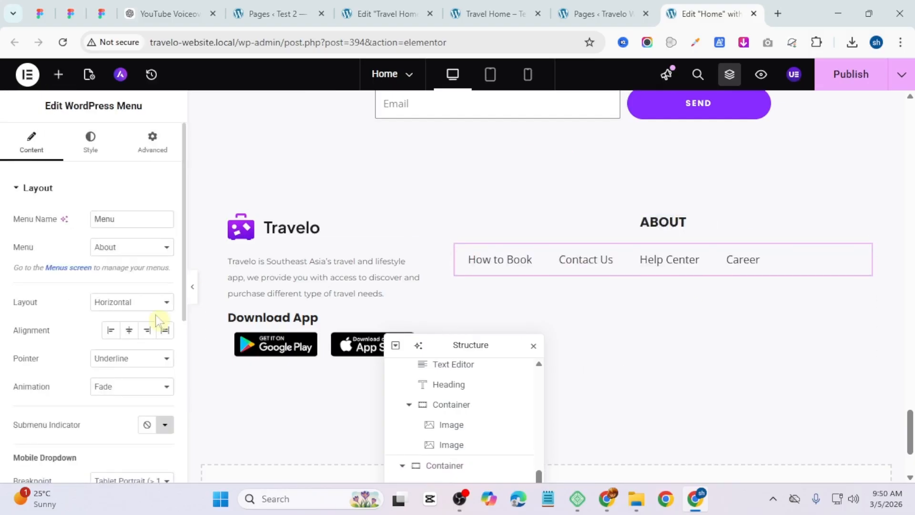
# Step: Set the footer menu to a vertical, centered layout with no pointer effect
pyautogui.click(134, 335)
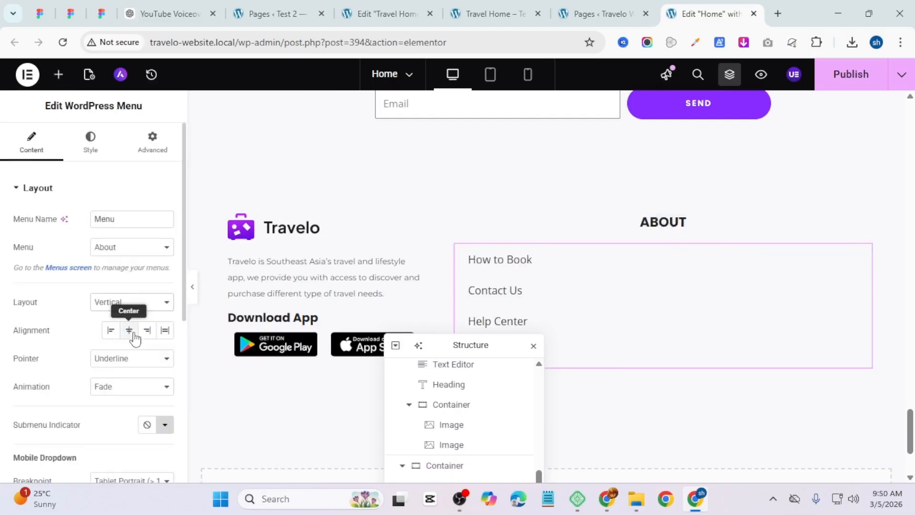
pyautogui.click(111, 361)
pyautogui.click(122, 379)
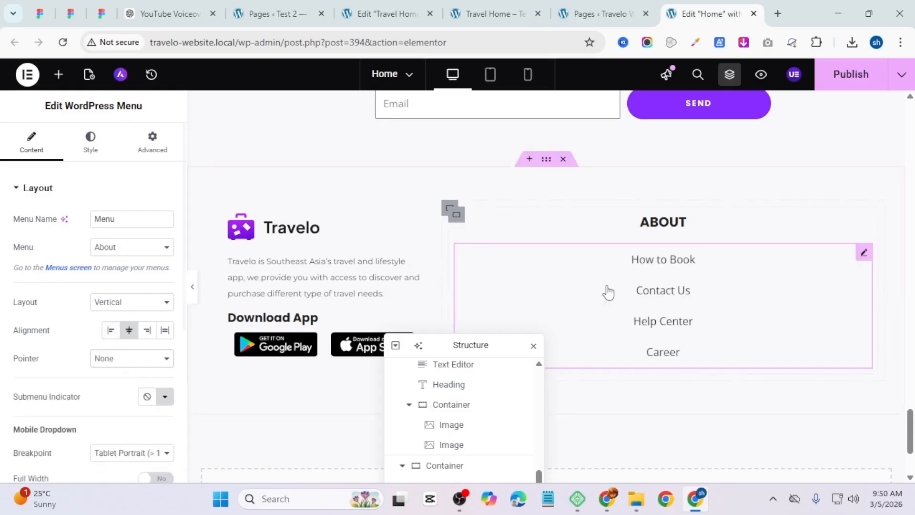
# Step: Copy the header navigation menu and paste its style onto the footer About menu
pyautogui.scroll(10, 610, 296)
pyautogui.scroll(15, 619, 305)
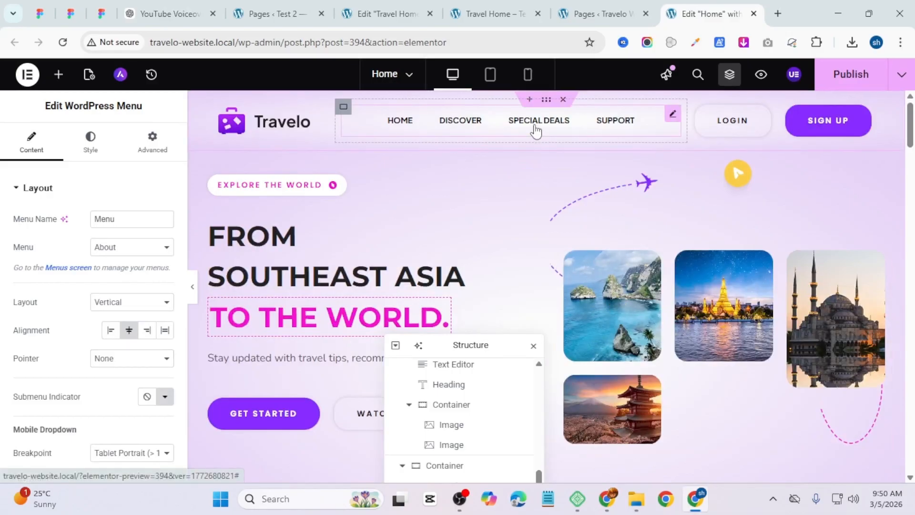
pyautogui.rightClick(538, 130)
pyautogui.click(588, 197)
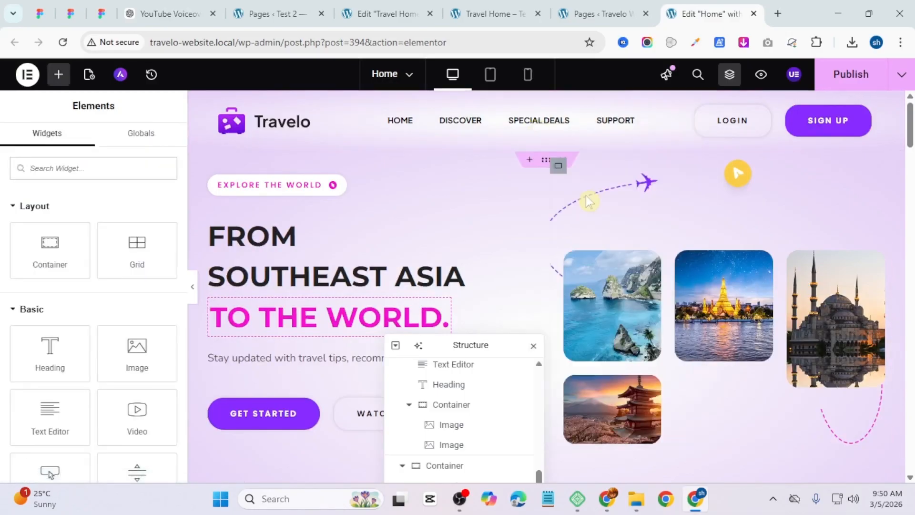
pyautogui.scroll(-10, 593, 229)
pyautogui.scroll(-15, 598, 259)
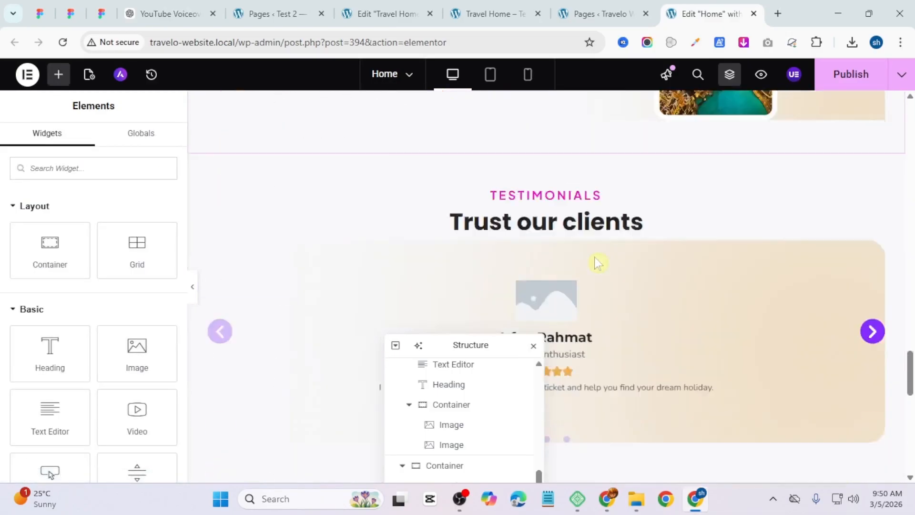
pyautogui.scroll(3, 598, 266)
pyautogui.rightClick(666, 267)
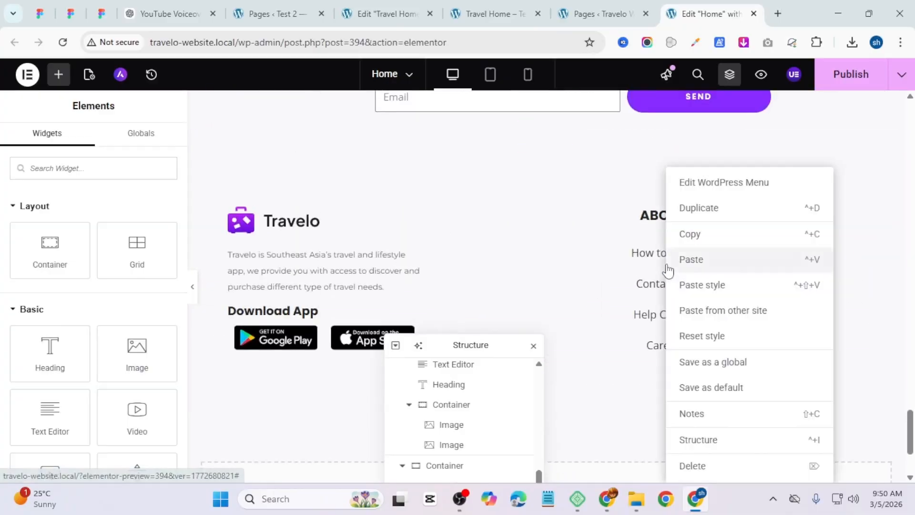
pyautogui.click(702, 294)
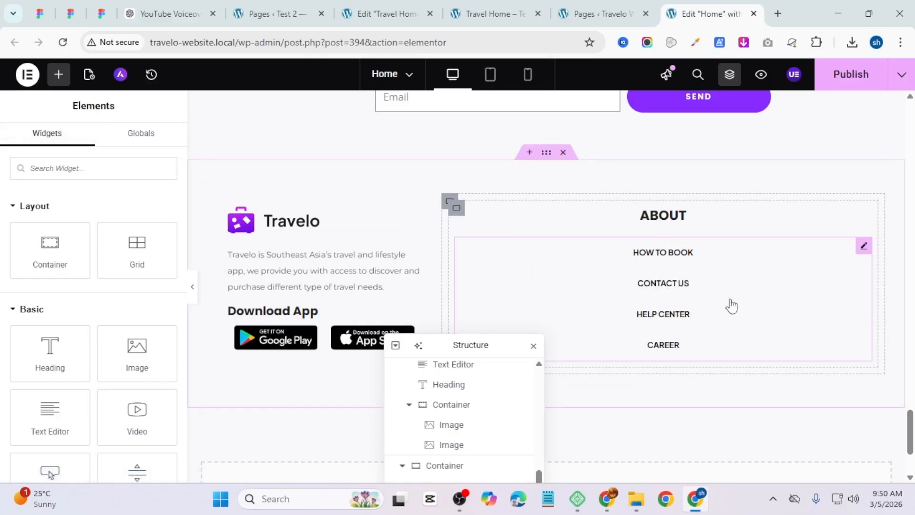
# Step: Duplicate the footer About column so the footer has three menu columns side by side
pyautogui.click(688, 289)
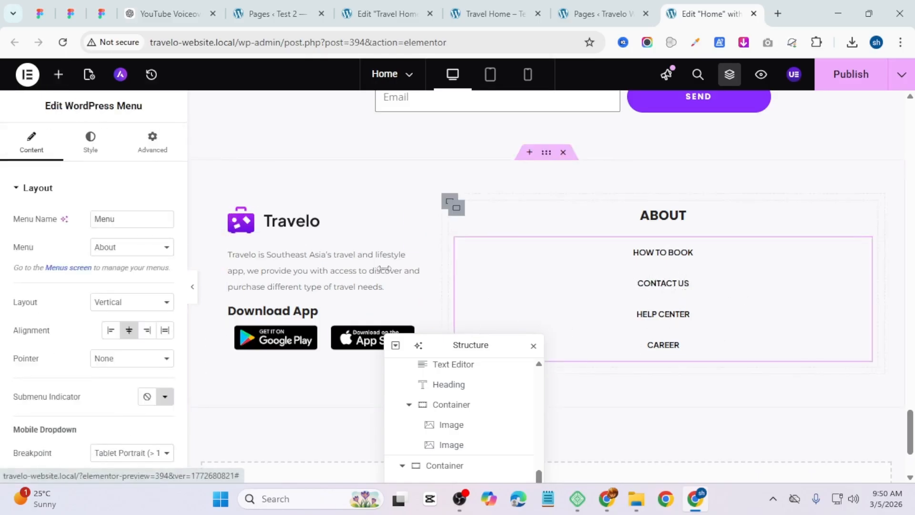
pyautogui.click(92, 148)
pyautogui.click(162, 277)
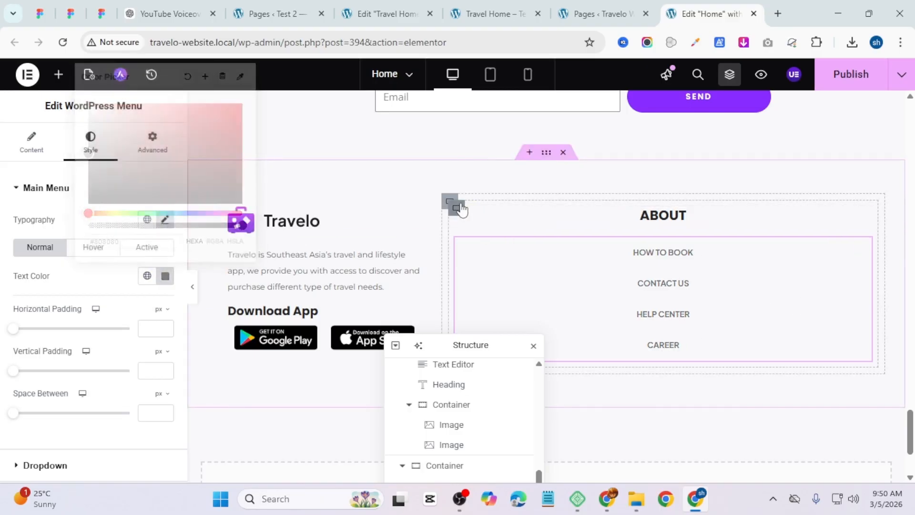
pyautogui.rightClick(459, 206)
pyautogui.click(493, 157)
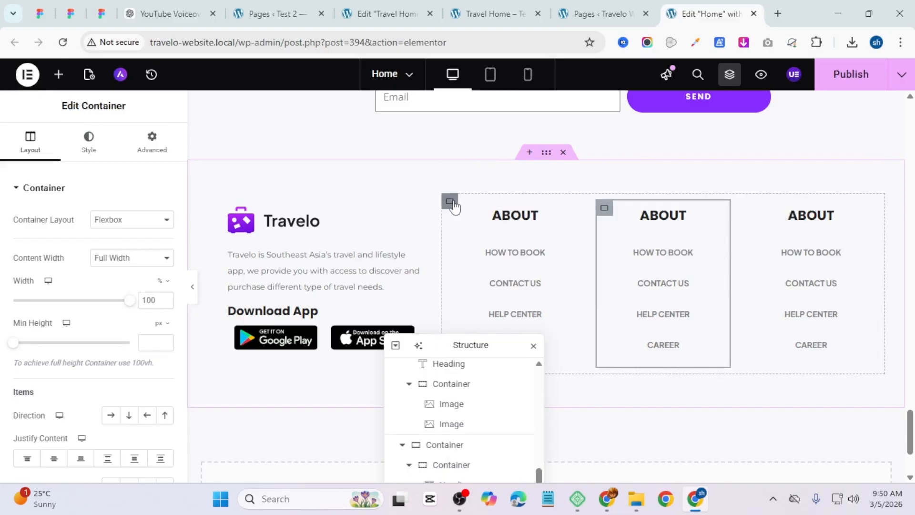
# Step: Set up the second and third footer columns as Products and Others, each with its own menu
pyautogui.click(454, 206)
pyautogui.scroll(-4, 65, 328)
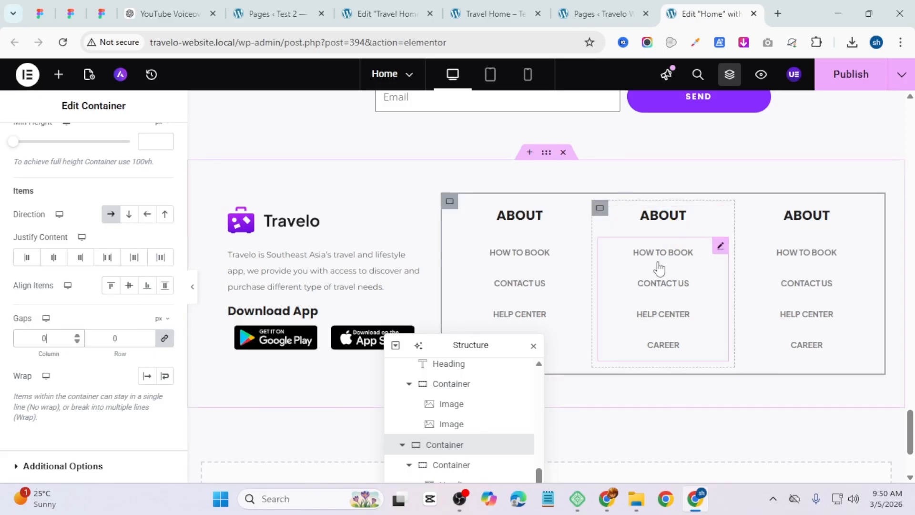
pyautogui.click(662, 223)
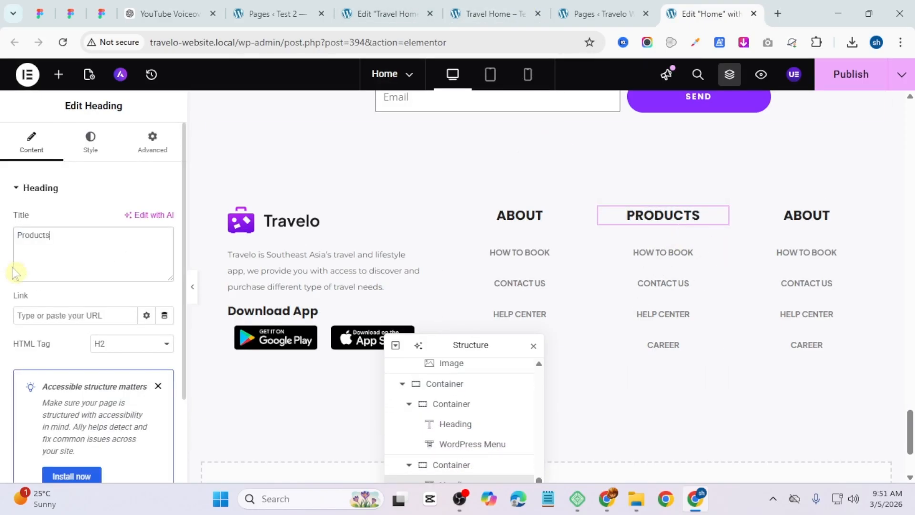
pyautogui.click(672, 285)
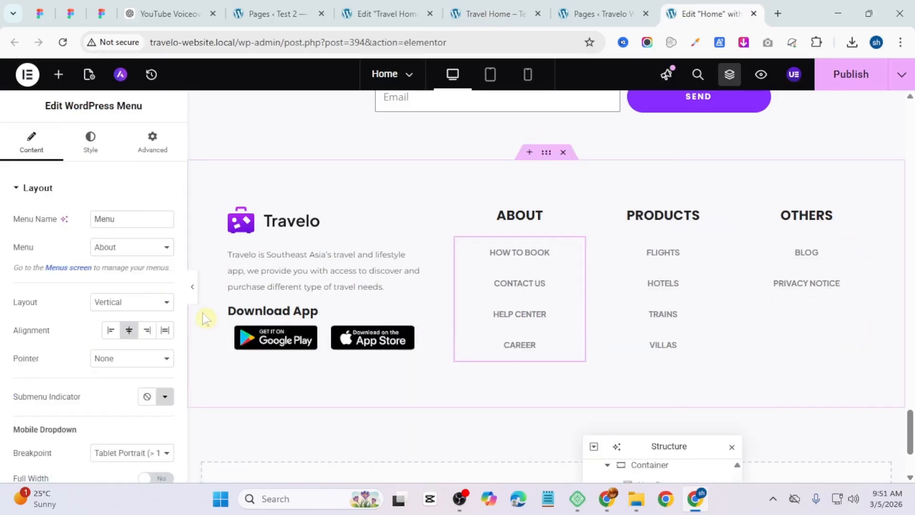
pyautogui.click(193, 291)
pyautogui.click(4, 298)
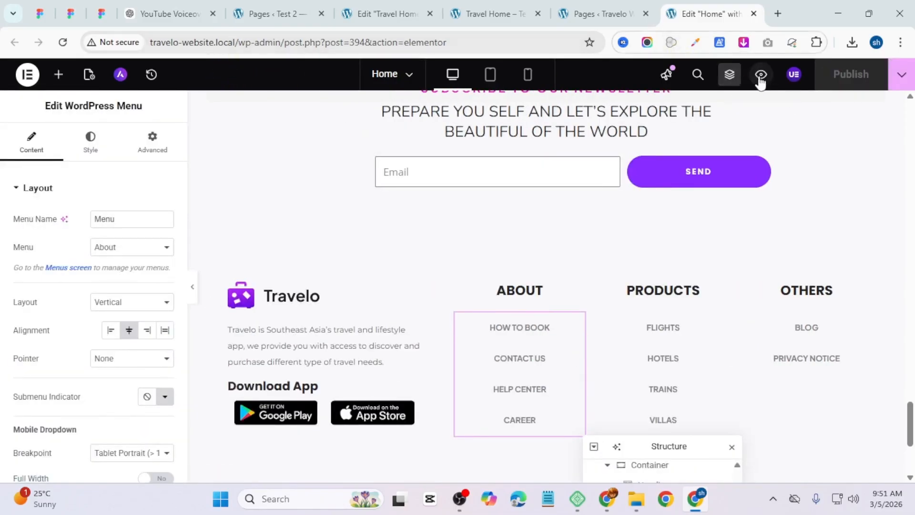
# Step: Preview the homepage and scroll through its sections down toward the footer to review the layout
pyautogui.click(761, 76)
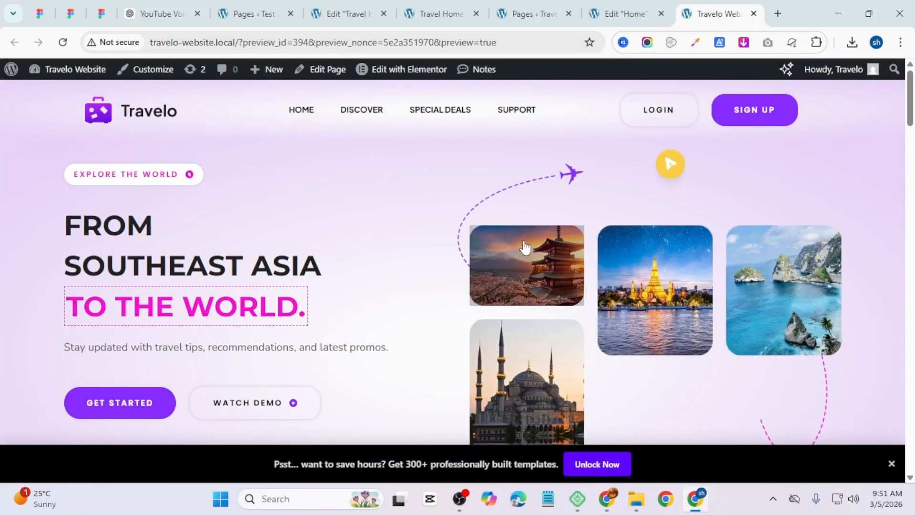
pyautogui.middleClick(851, 175)
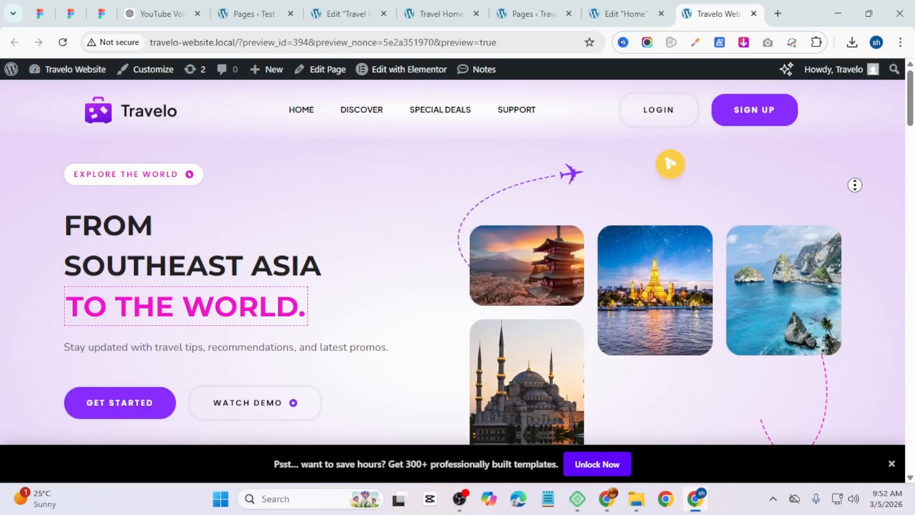
pyautogui.scroll(-2, 855, 192)
pyautogui.scroll(-3, 856, 192)
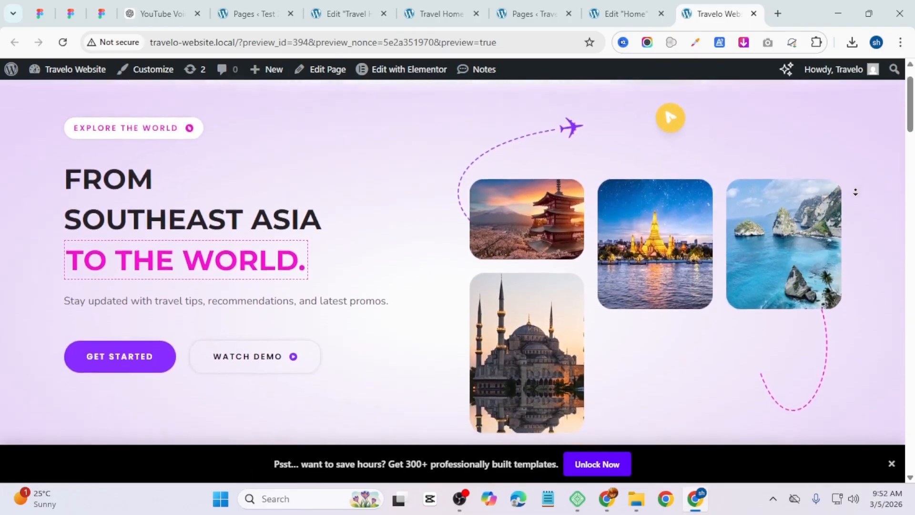
pyautogui.scroll(-4, 856, 197)
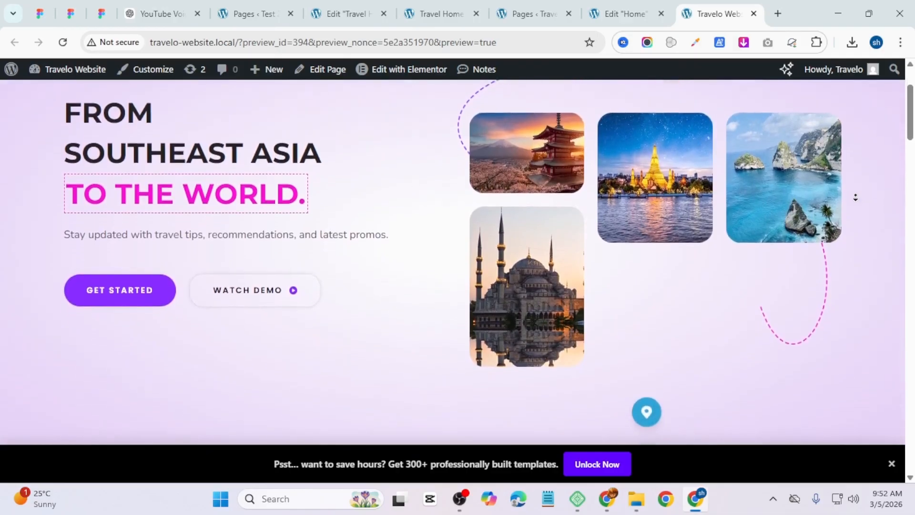
pyautogui.scroll(-4, 855, 197)
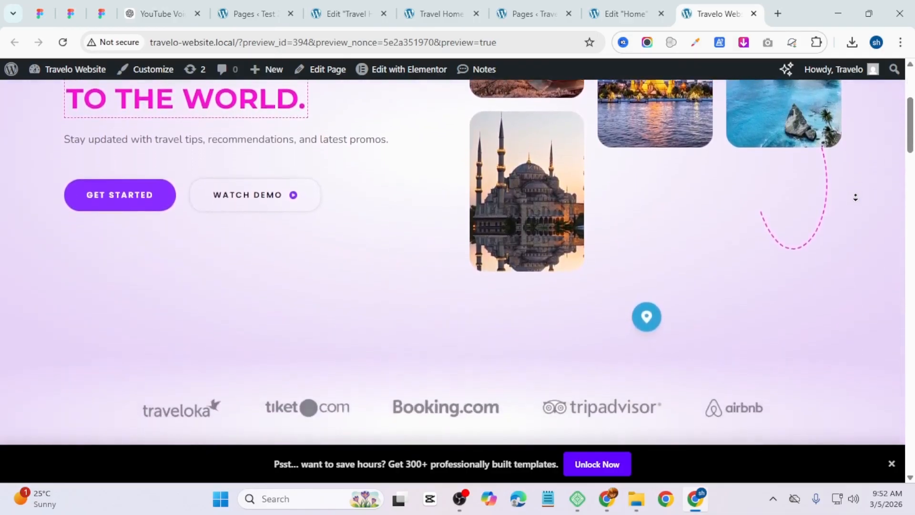
pyautogui.scroll(-4, 855, 196)
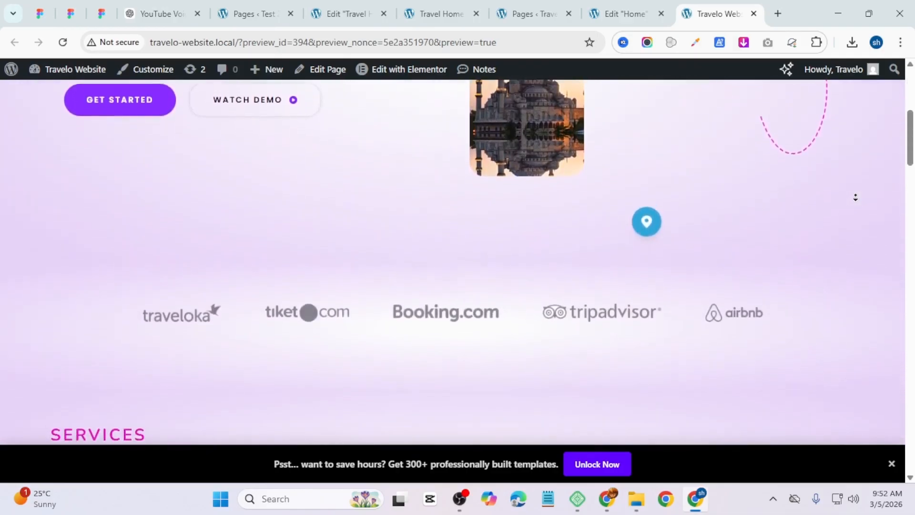
pyautogui.scroll(-4, 855, 196)
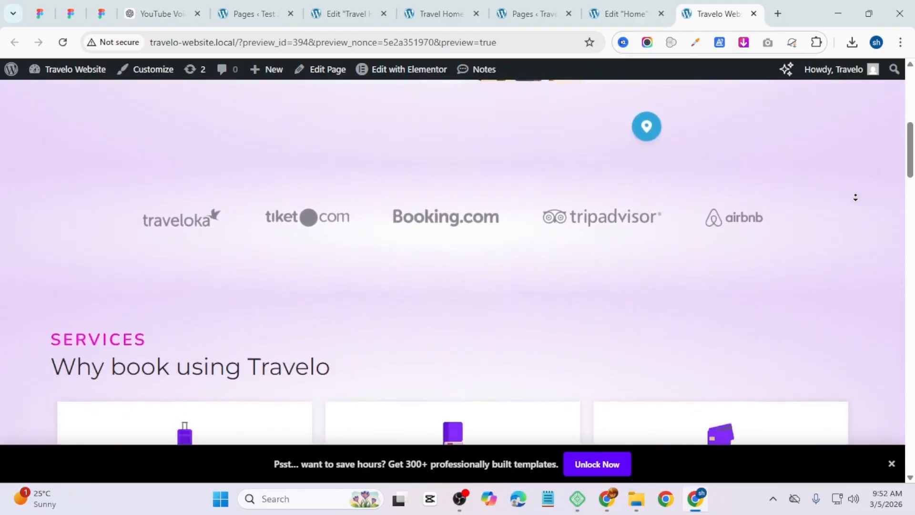
pyautogui.scroll(-4, 855, 197)
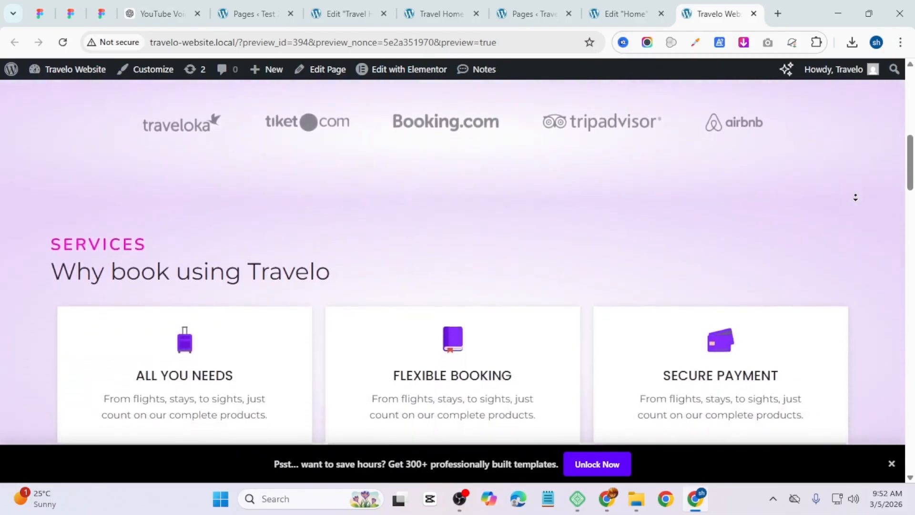
pyautogui.scroll(-4, 855, 197)
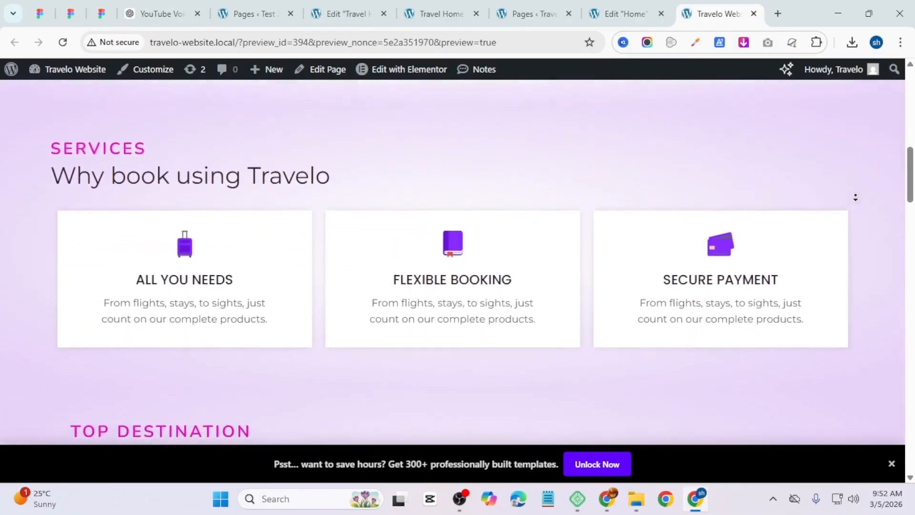
pyautogui.scroll(-4, 856, 196)
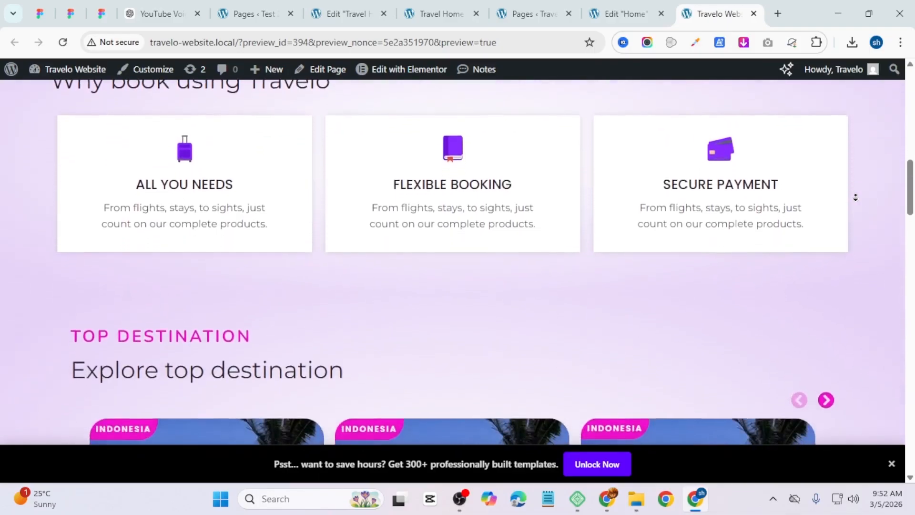
pyautogui.scroll(-4, 855, 197)
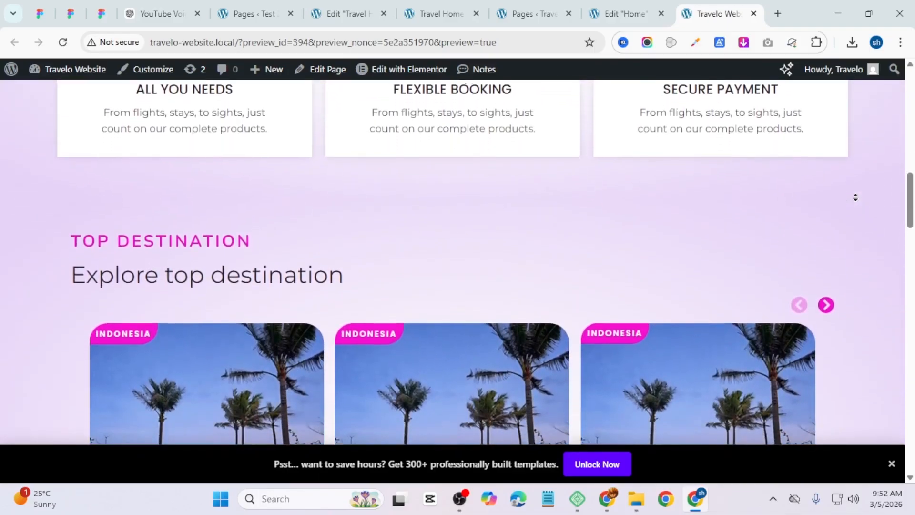
pyautogui.scroll(-4, 855, 197)
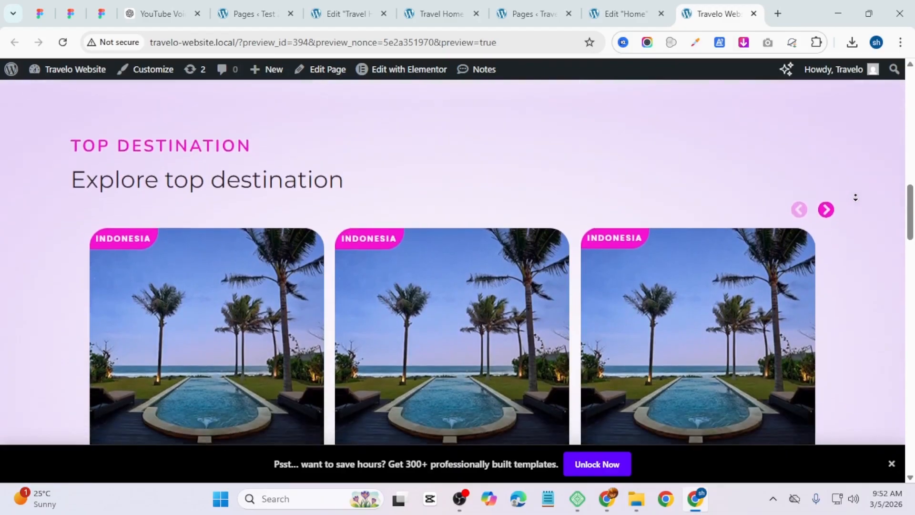
pyautogui.scroll(-4, 855, 197)
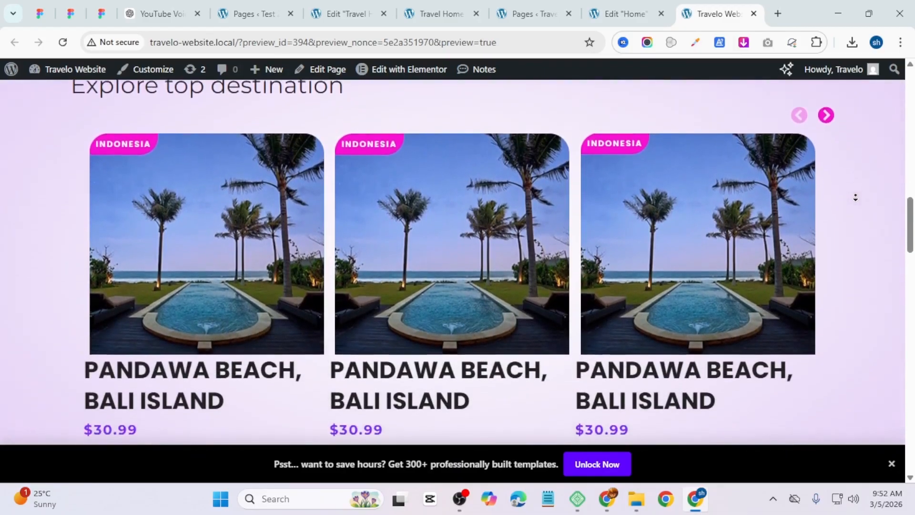
pyautogui.scroll(-4, 855, 197)
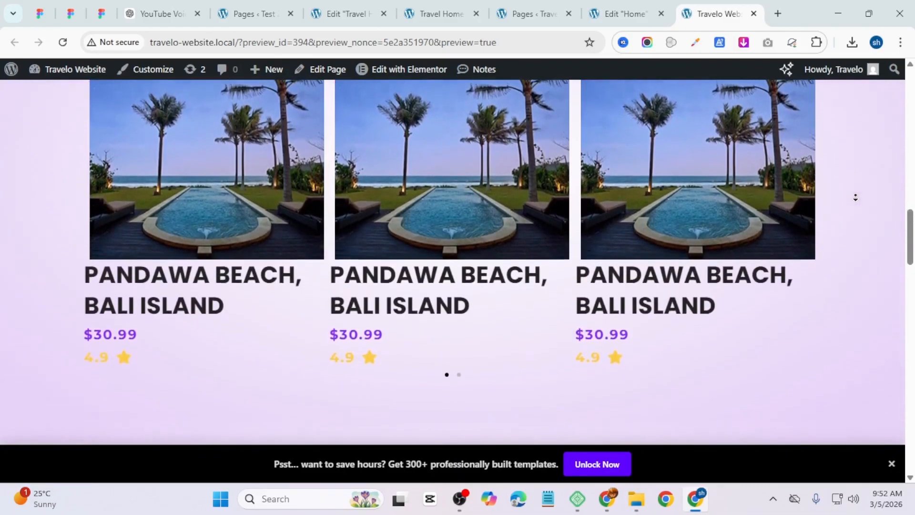
pyautogui.scroll(-4, 855, 197)
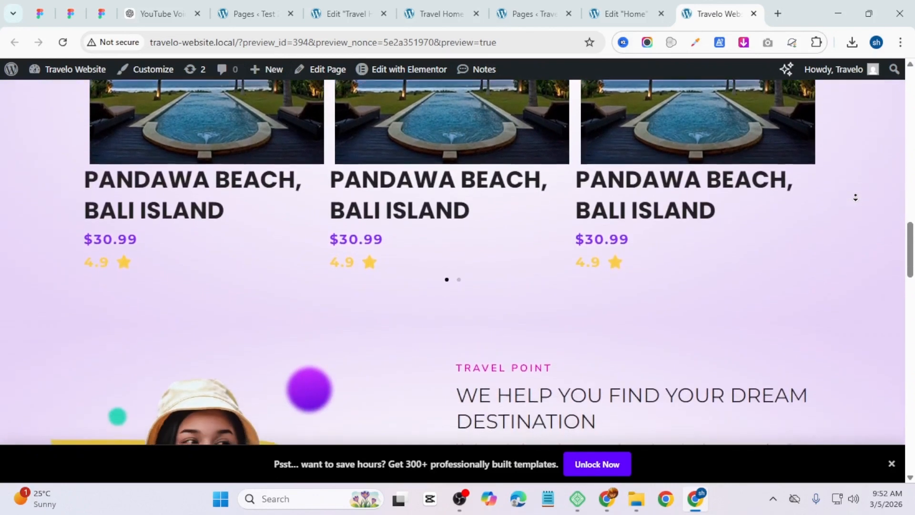
pyautogui.scroll(-4, 856, 197)
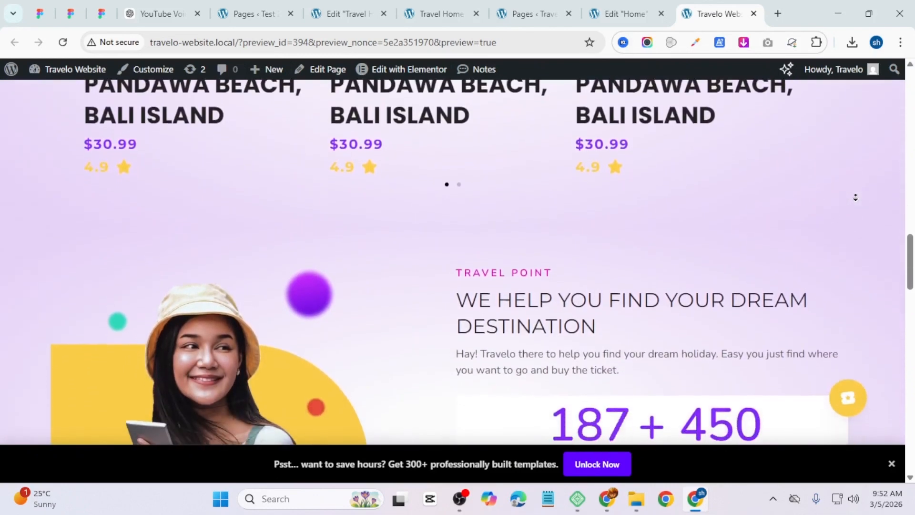
pyautogui.scroll(-4, 856, 197)
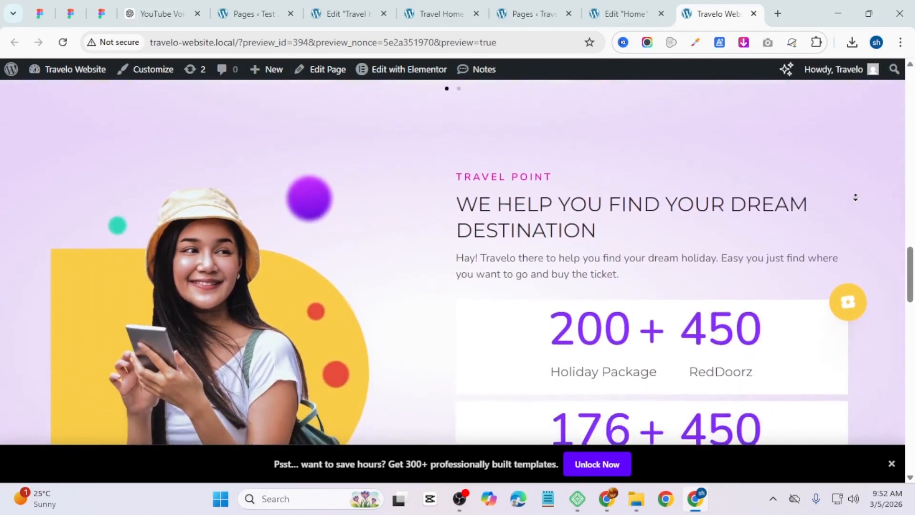
pyautogui.scroll(-4, 855, 197)
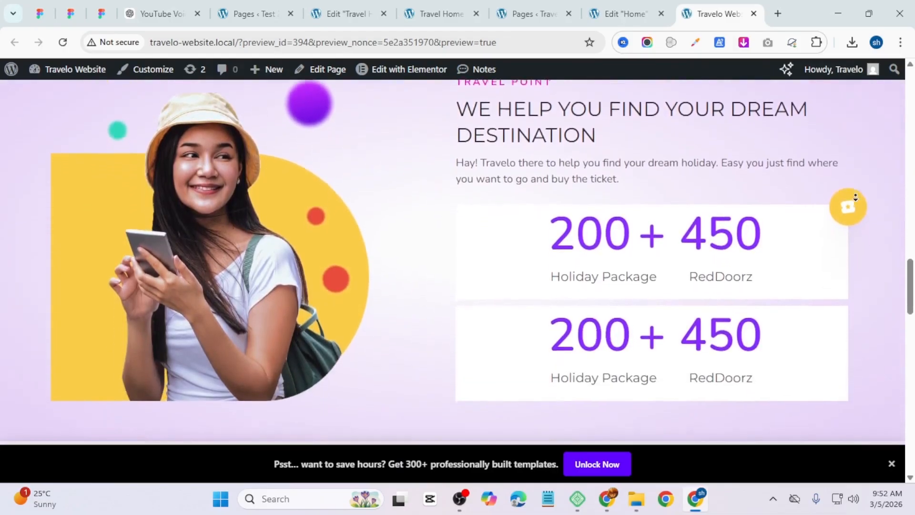
pyautogui.scroll(-4, 855, 197)
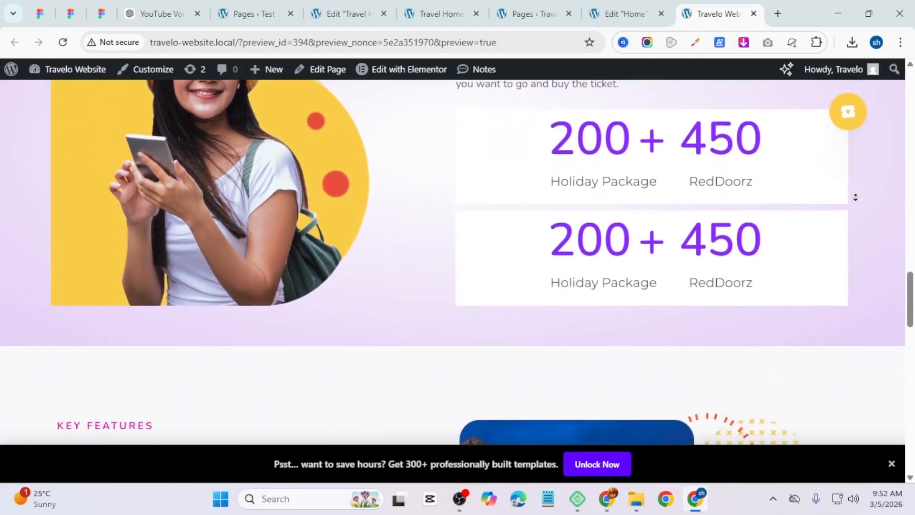
pyautogui.scroll(-4, 855, 196)
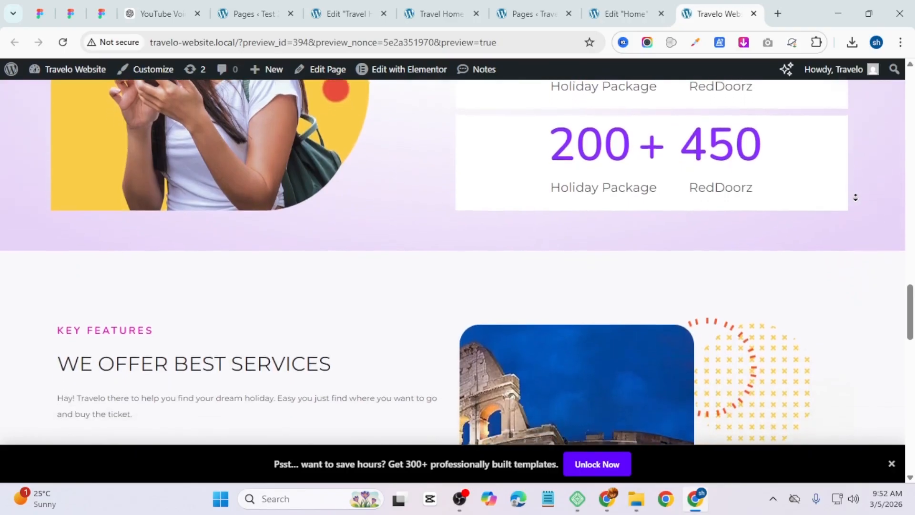
pyautogui.scroll(-4, 856, 197)
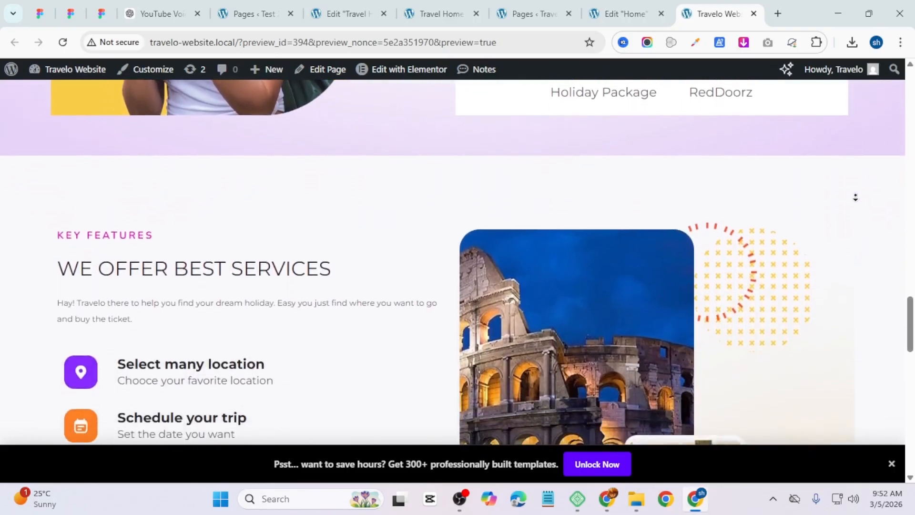
pyautogui.scroll(-4, 856, 197)
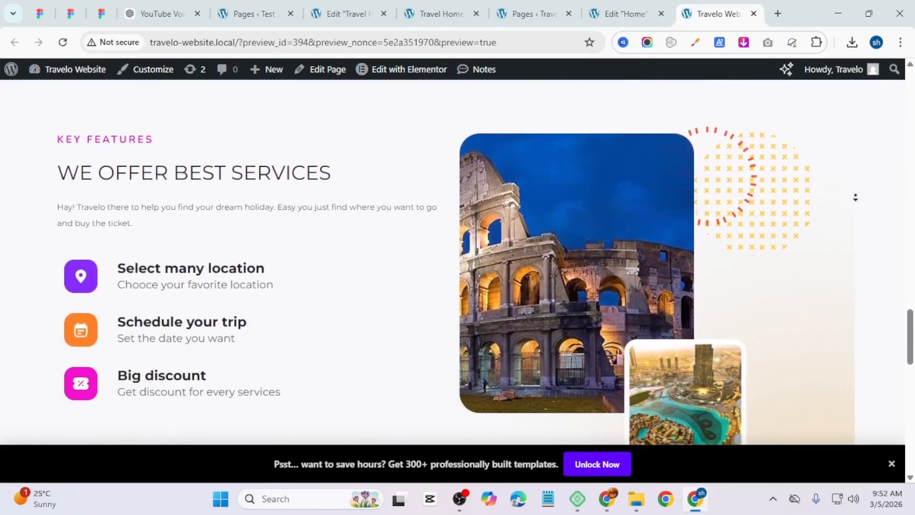
pyautogui.scroll(-4, 856, 197)
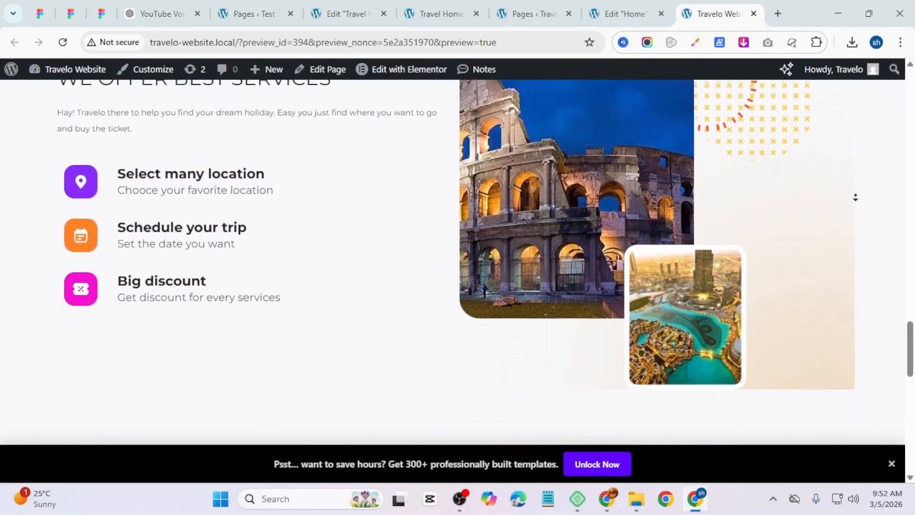
pyautogui.scroll(-4, 855, 197)
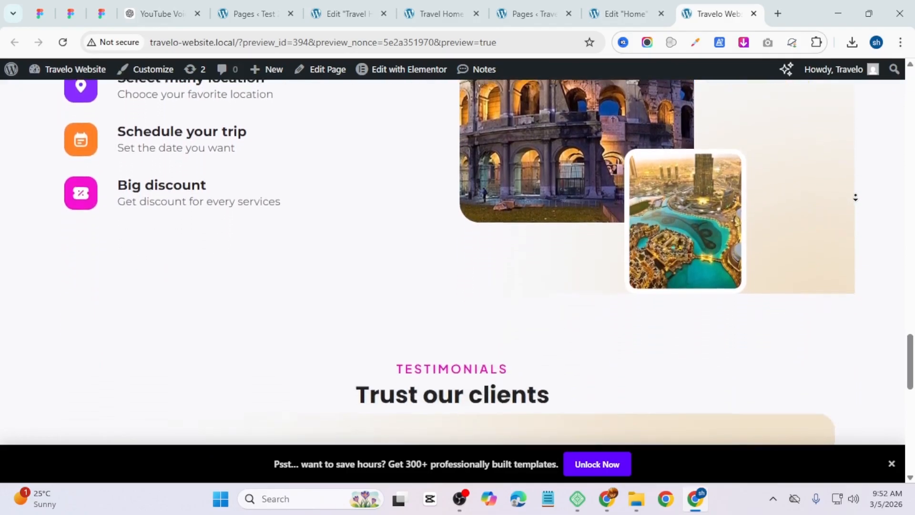
pyautogui.scroll(-4, 855, 197)
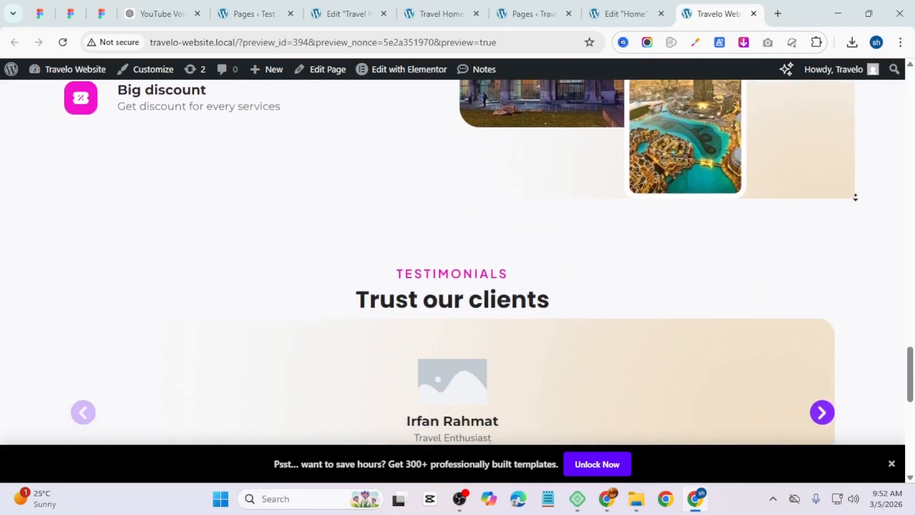
pyautogui.scroll(-4, 855, 196)
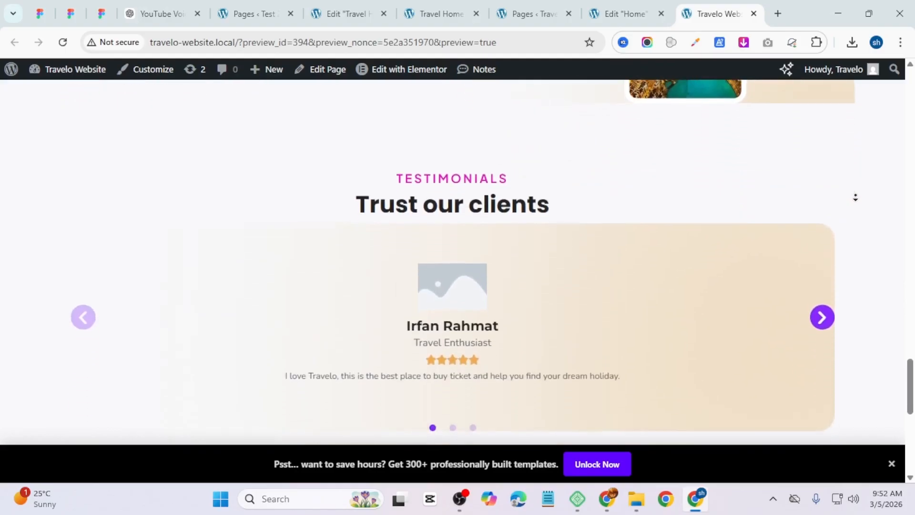
pyautogui.scroll(-4, 855, 197)
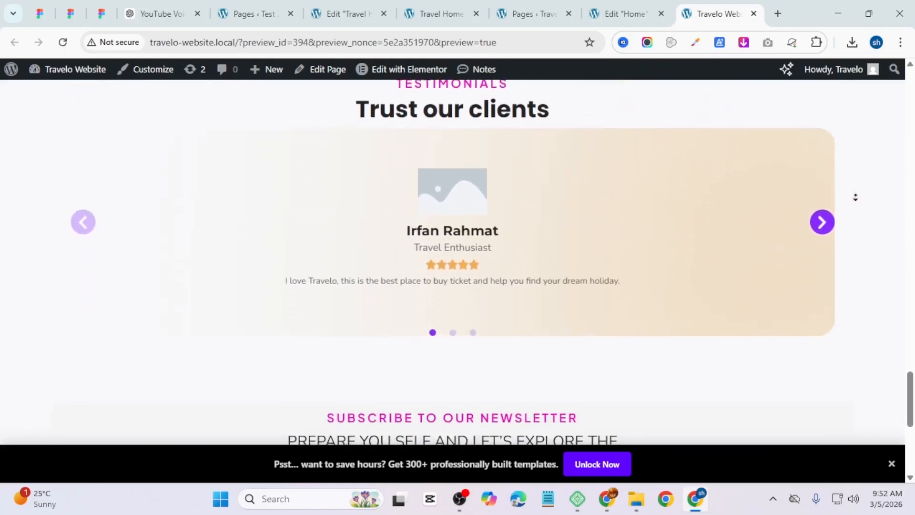
pyautogui.scroll(-4, 856, 197)
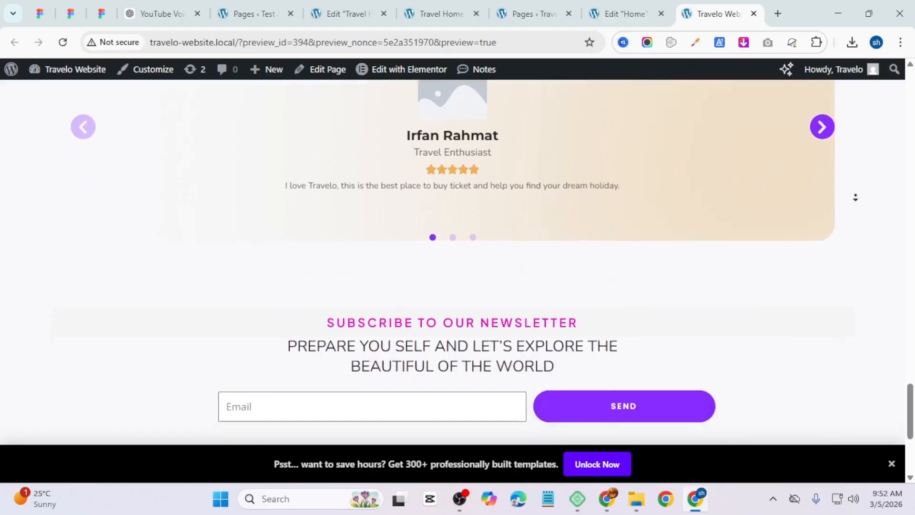
pyautogui.scroll(-2, 855, 197)
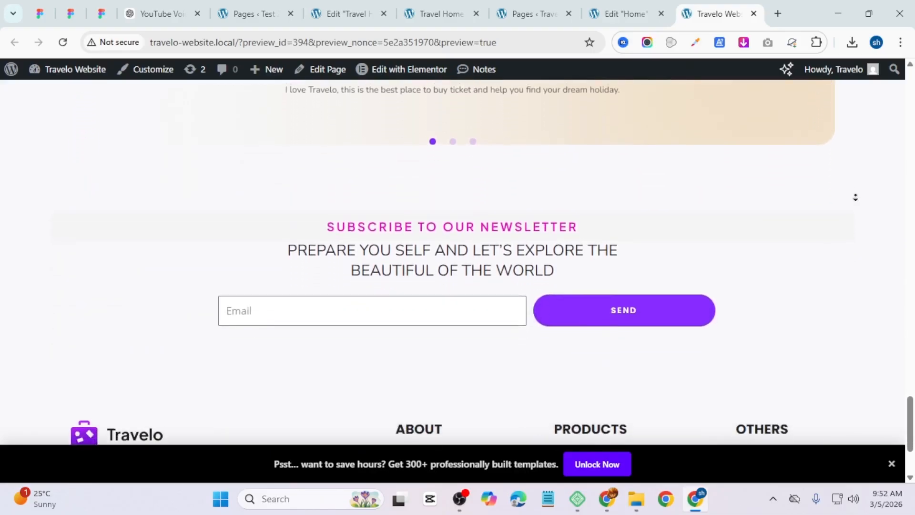